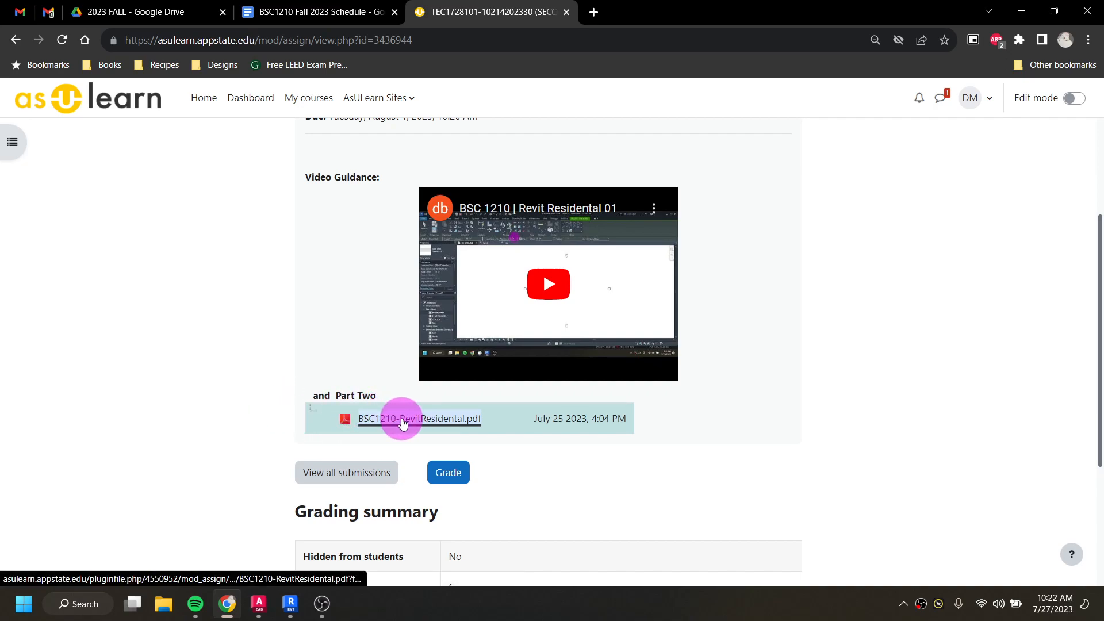
# Download the BSC1210-RevitResidental.pdf handout from the course assignment page and open it for viewing
pyautogui.click(401, 419)
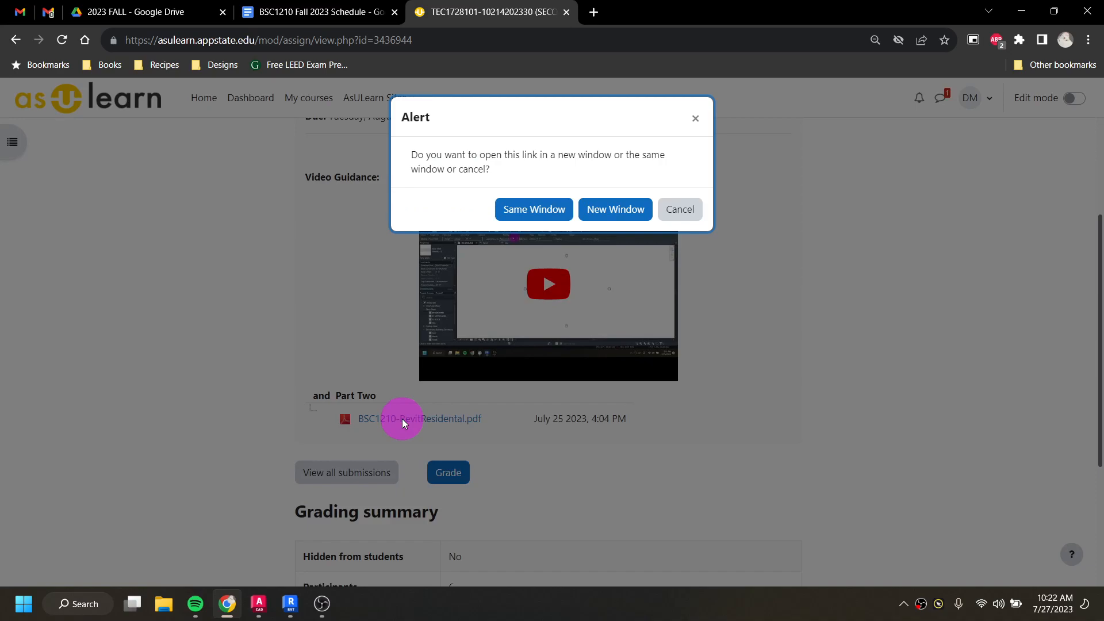
pyautogui.click(525, 209)
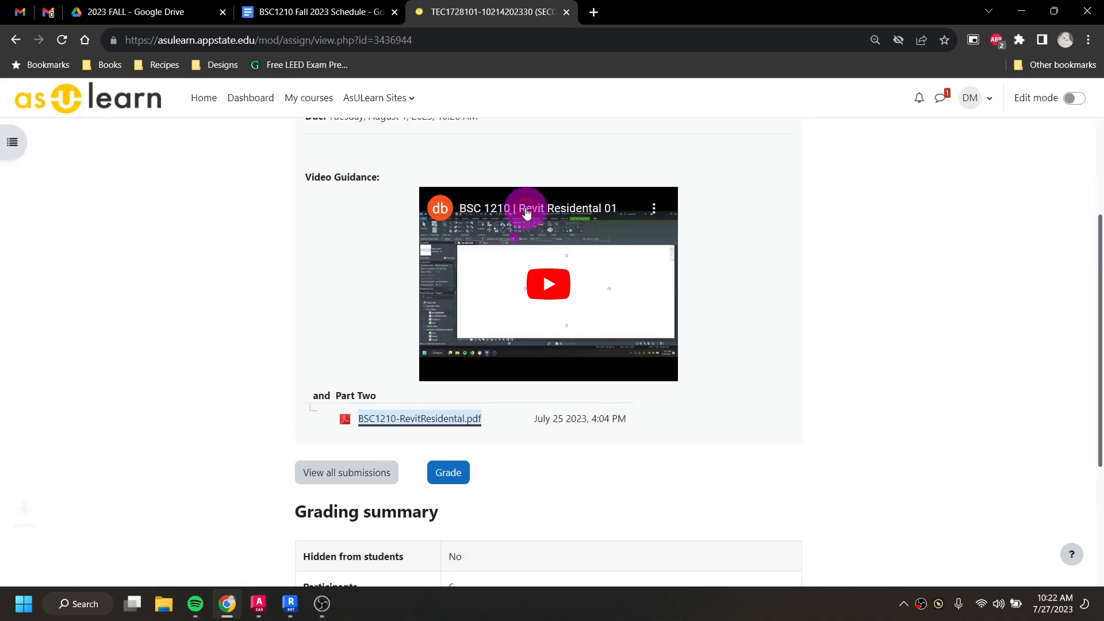
pyautogui.click(109, 566)
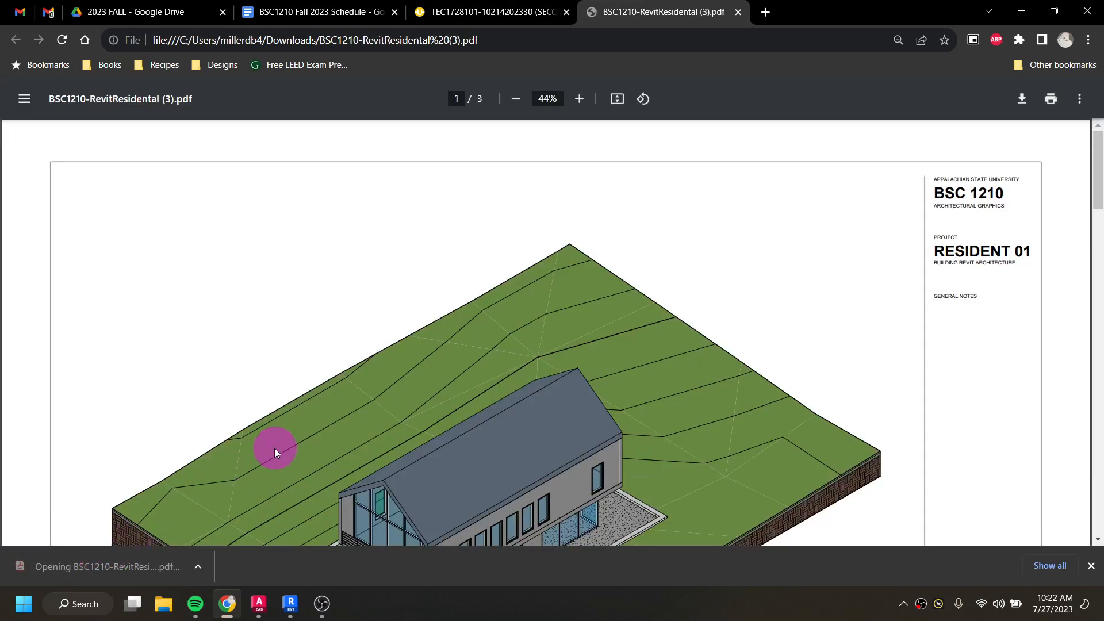
# Examine the full building, second level and ground level sheets of the residential PDF, returning to the full building sheet
pyautogui.scroll(-3, 300, 430)
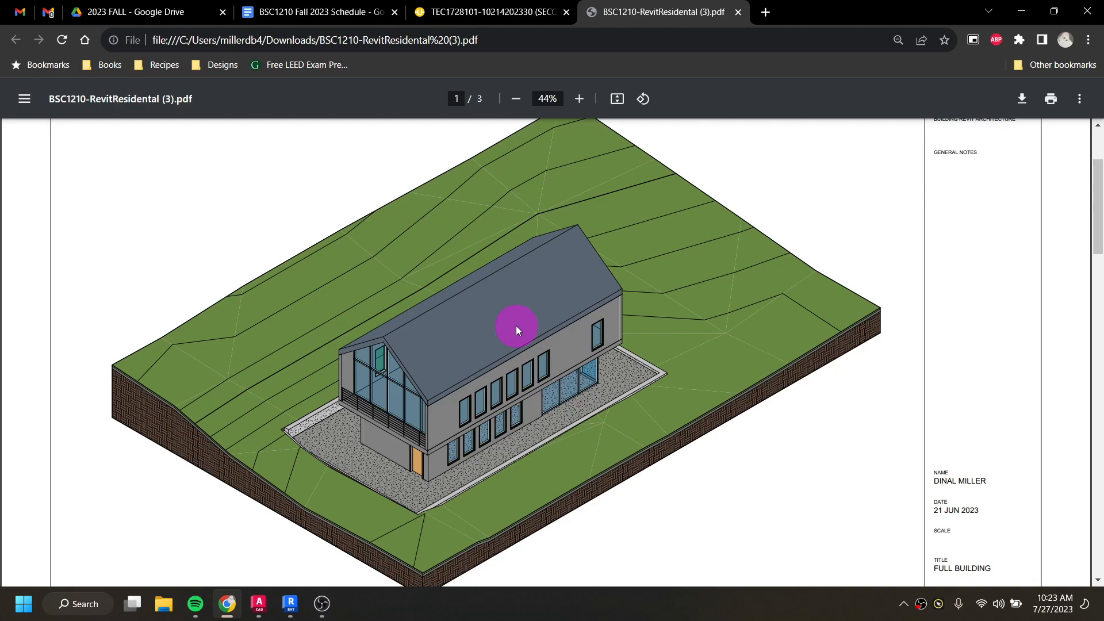
pyautogui.scroll(-3, 547, 366)
pyautogui.scroll(-5, 555, 374)
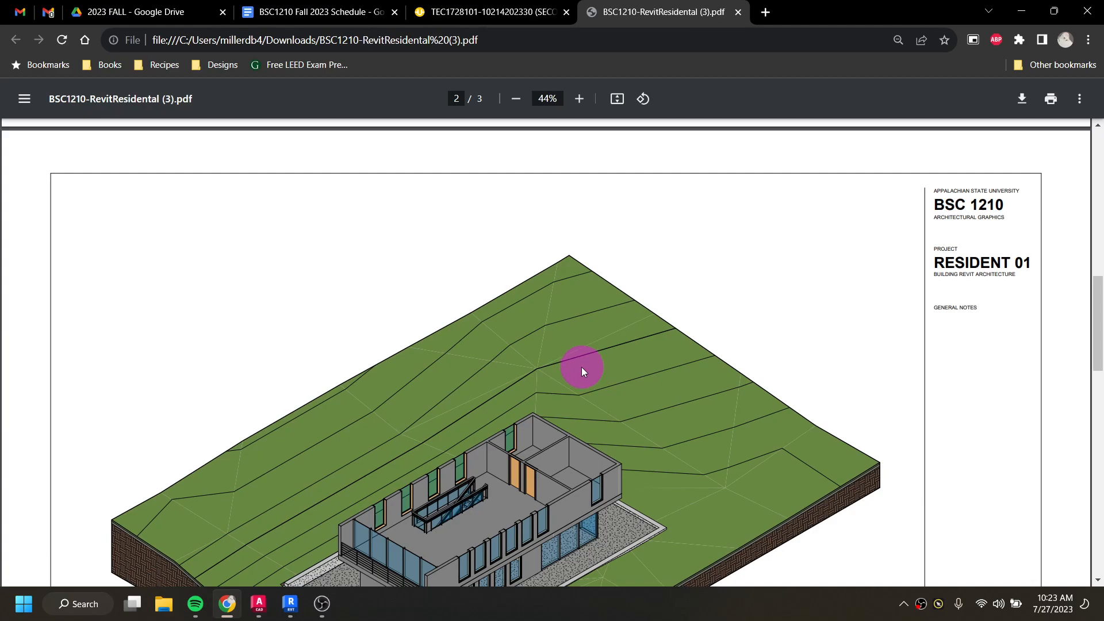
pyautogui.scroll(-8, 581, 363)
pyautogui.scroll(-9, 584, 364)
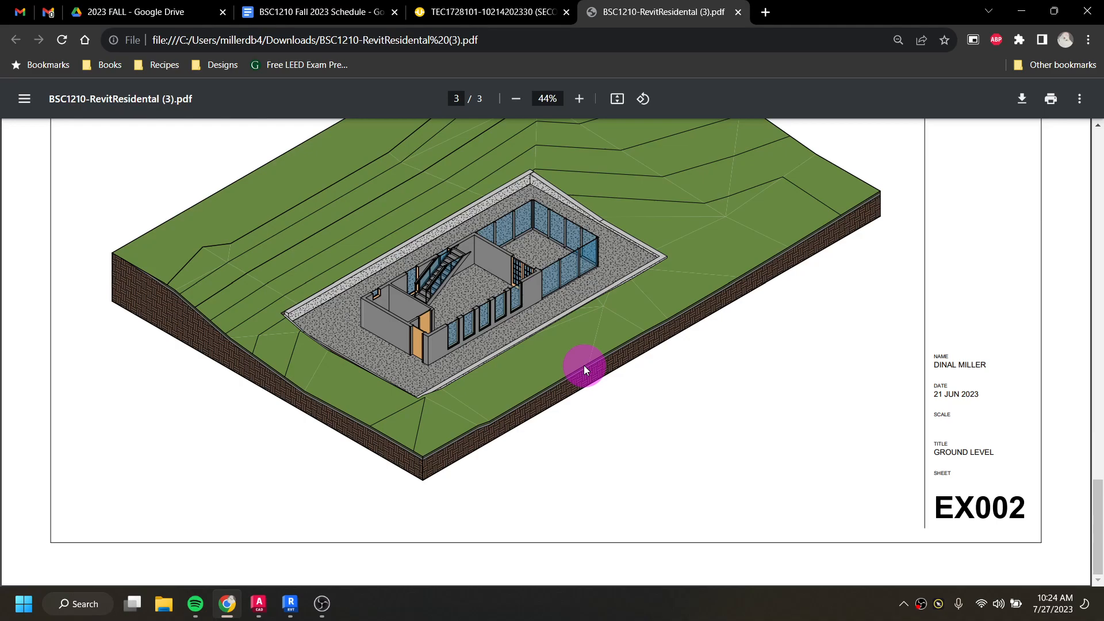
pyautogui.scroll(15, 584, 368)
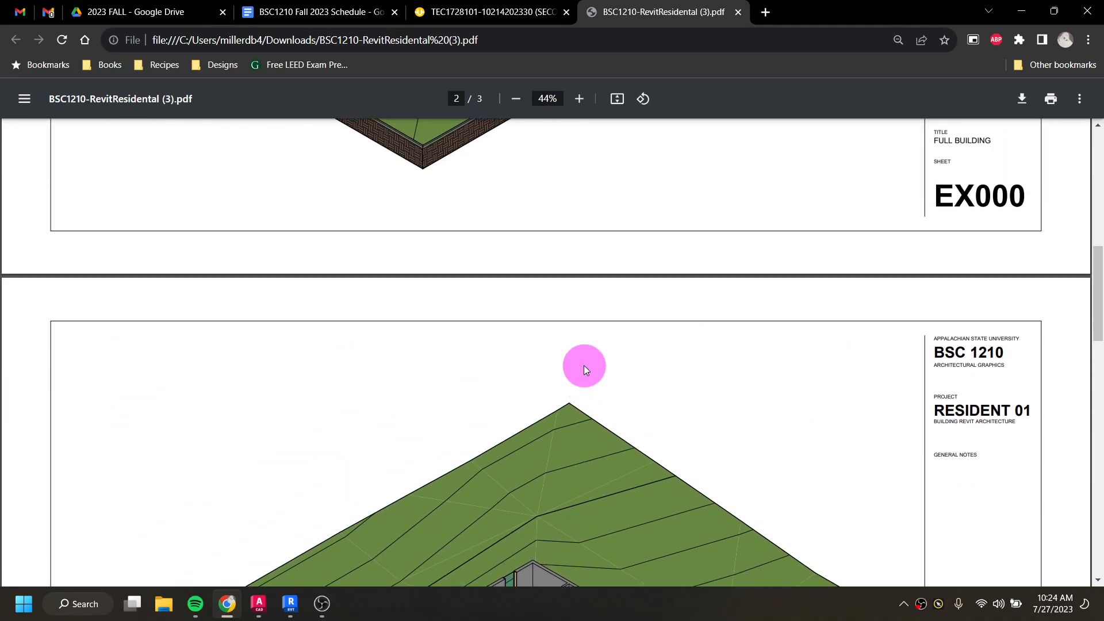
pyautogui.scroll(5, 584, 368)
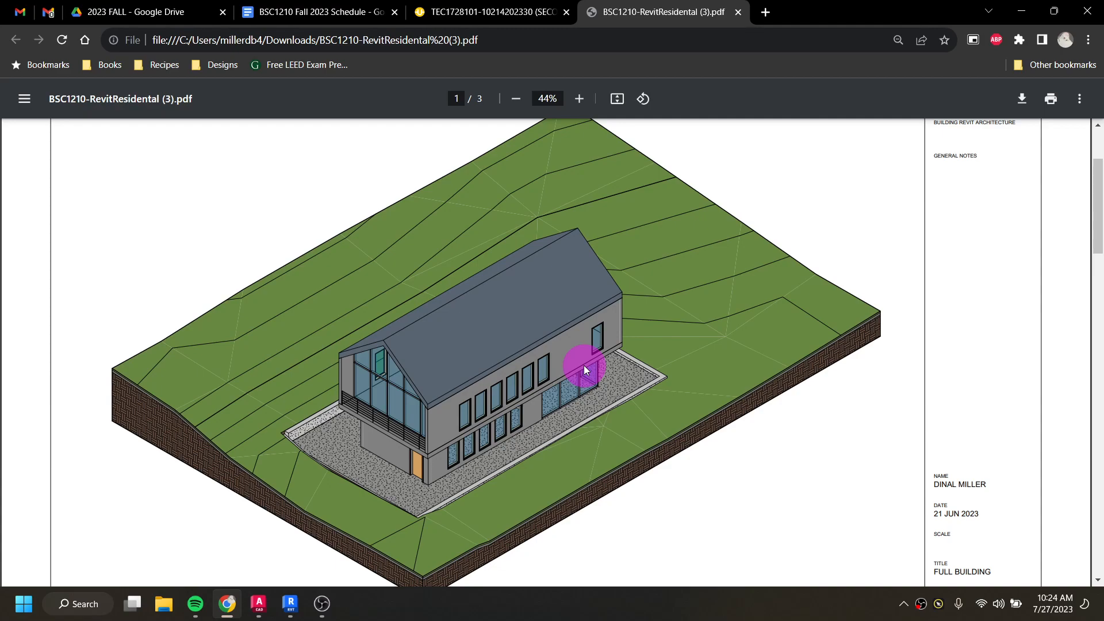
# Switch to Revit and create a new project from the English-Imperial default.rte template
pyautogui.moveTo(324, 609)
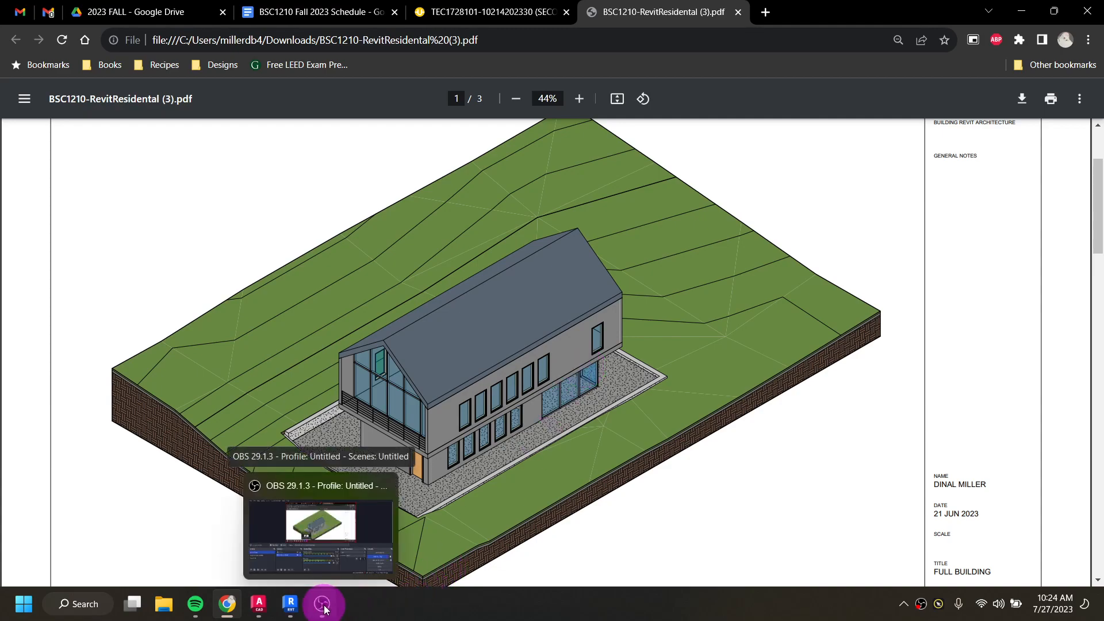
pyautogui.click(292, 604)
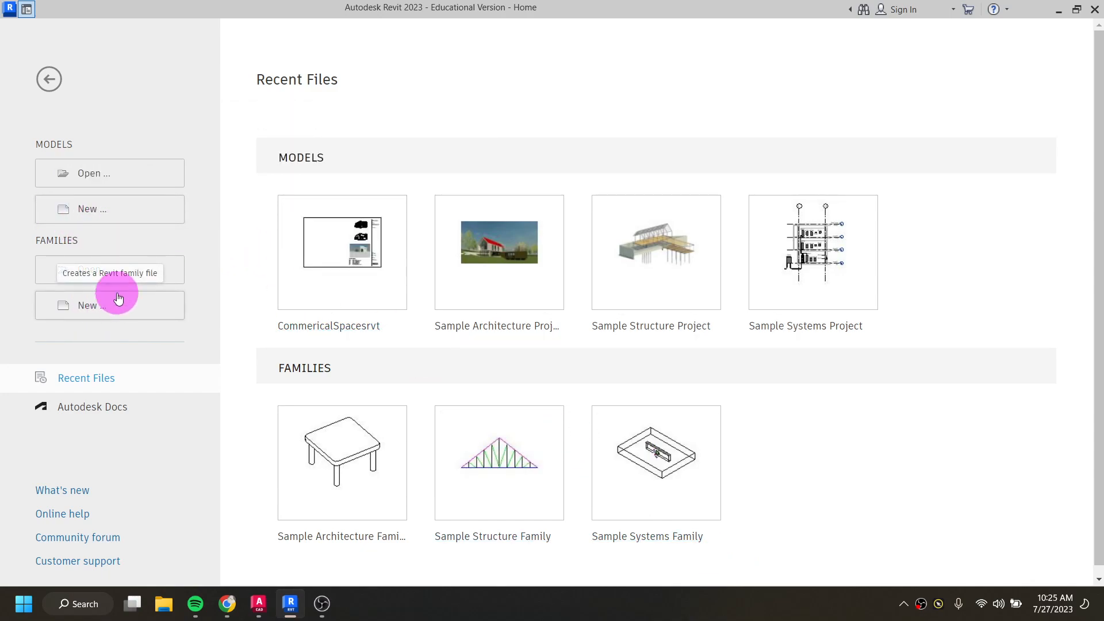
pyautogui.click(100, 213)
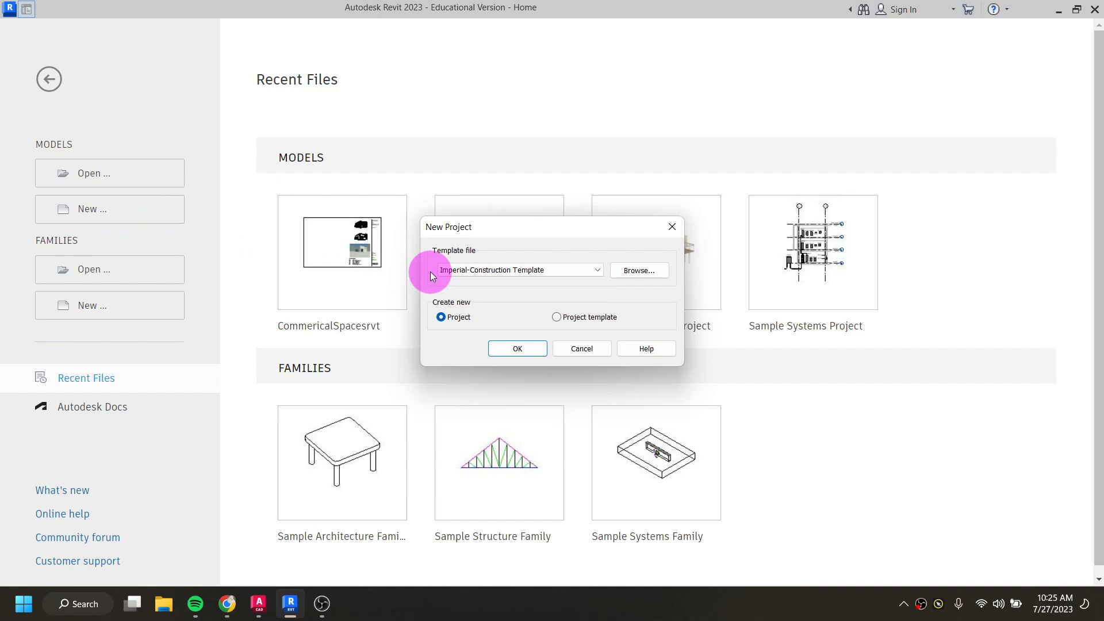
pyautogui.click(579, 269)
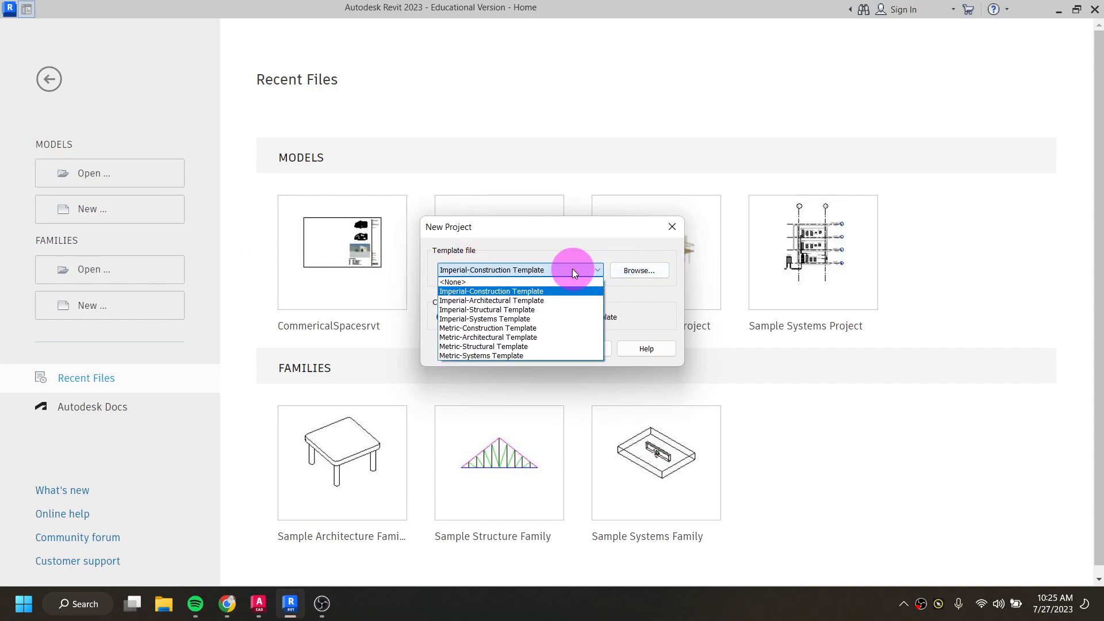
pyautogui.click(515, 271)
pyautogui.click(625, 271)
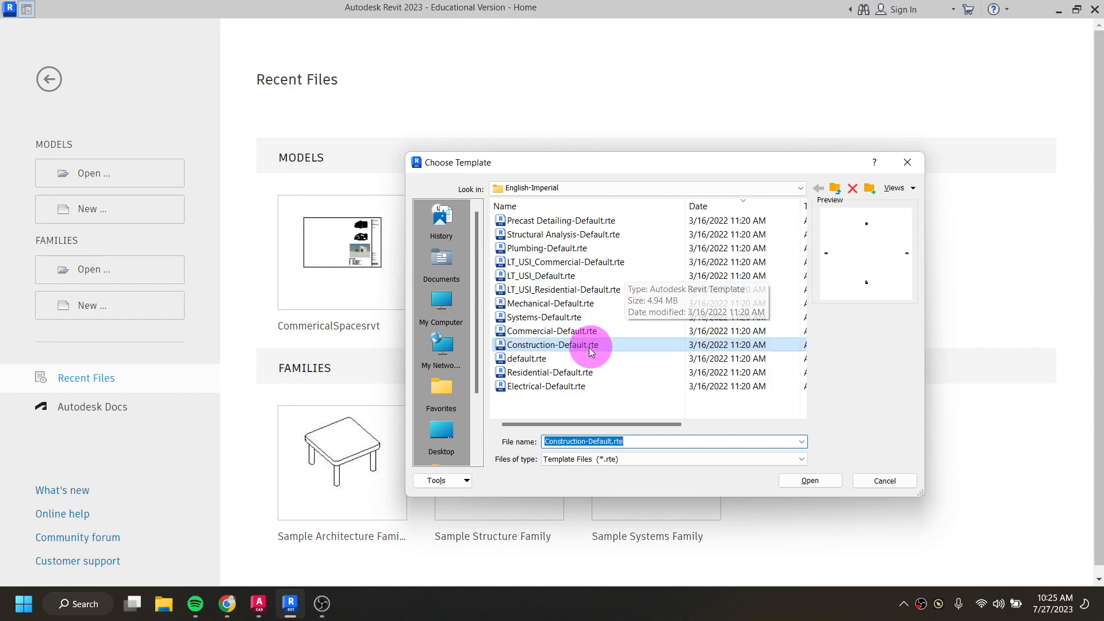
pyautogui.click(541, 358)
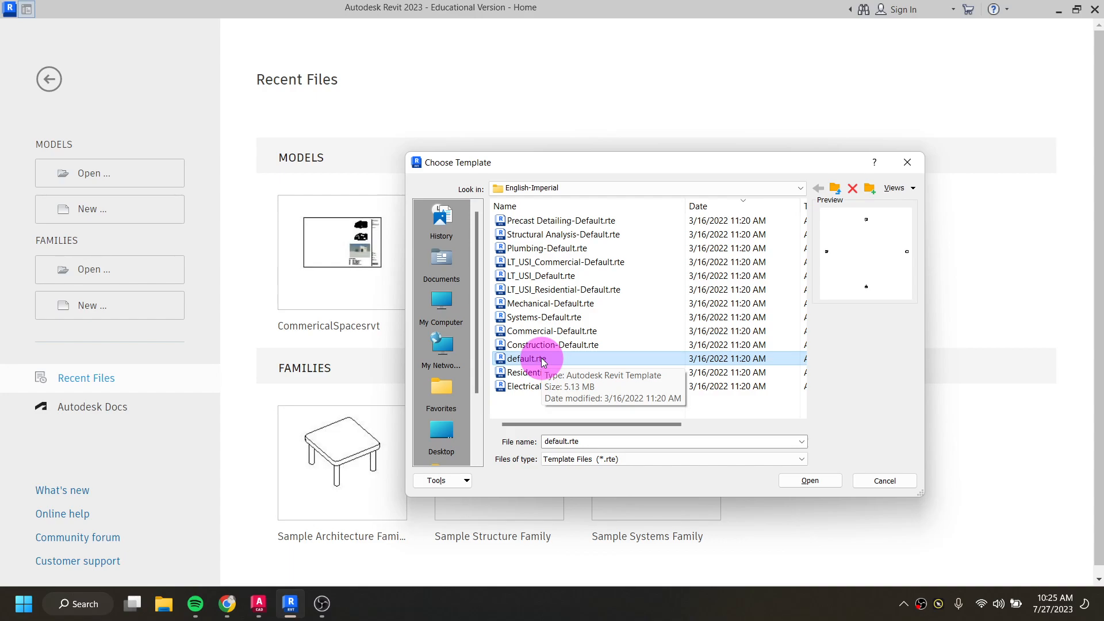
pyautogui.click(817, 479)
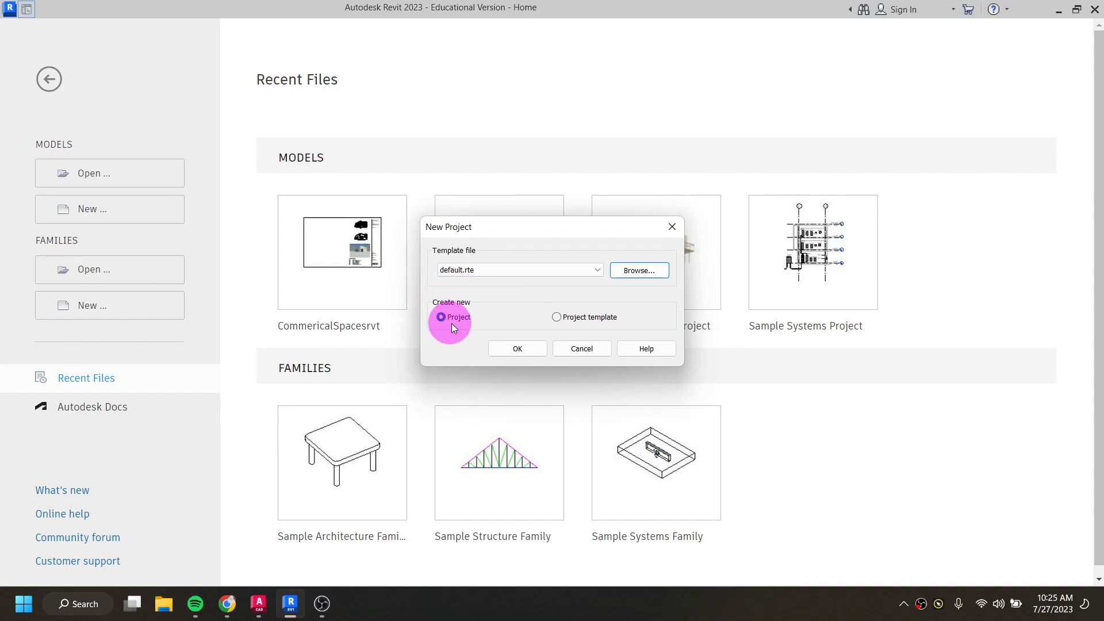
pyautogui.click(521, 349)
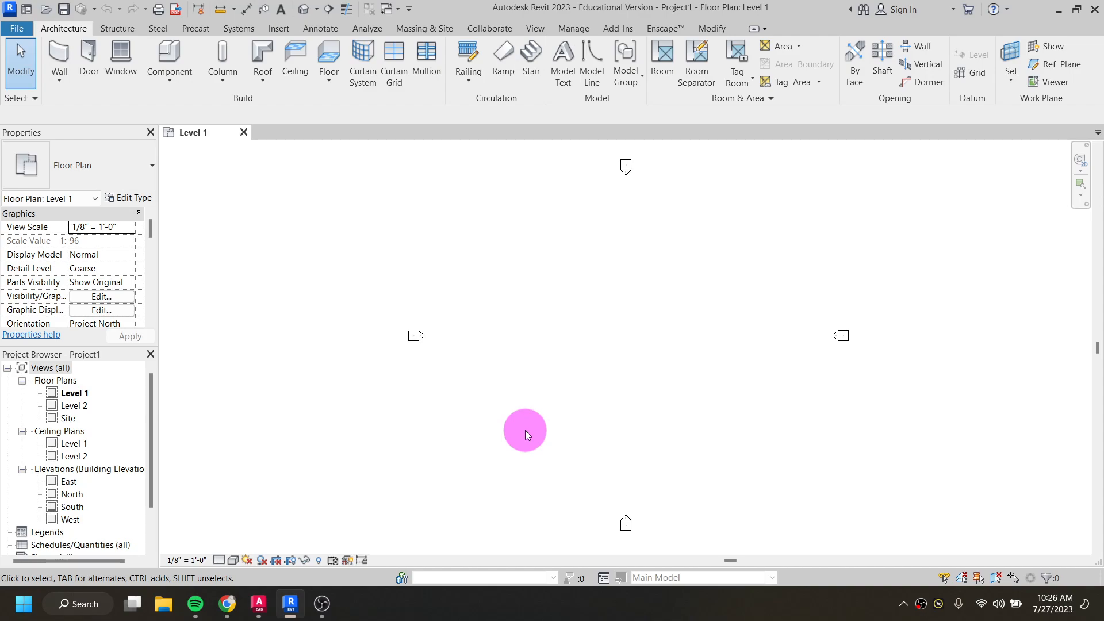
# Move the south elevation marker in the Level 1 floor plan upward, closer to the drawing area's centre
pyautogui.scroll(4, 625, 521)
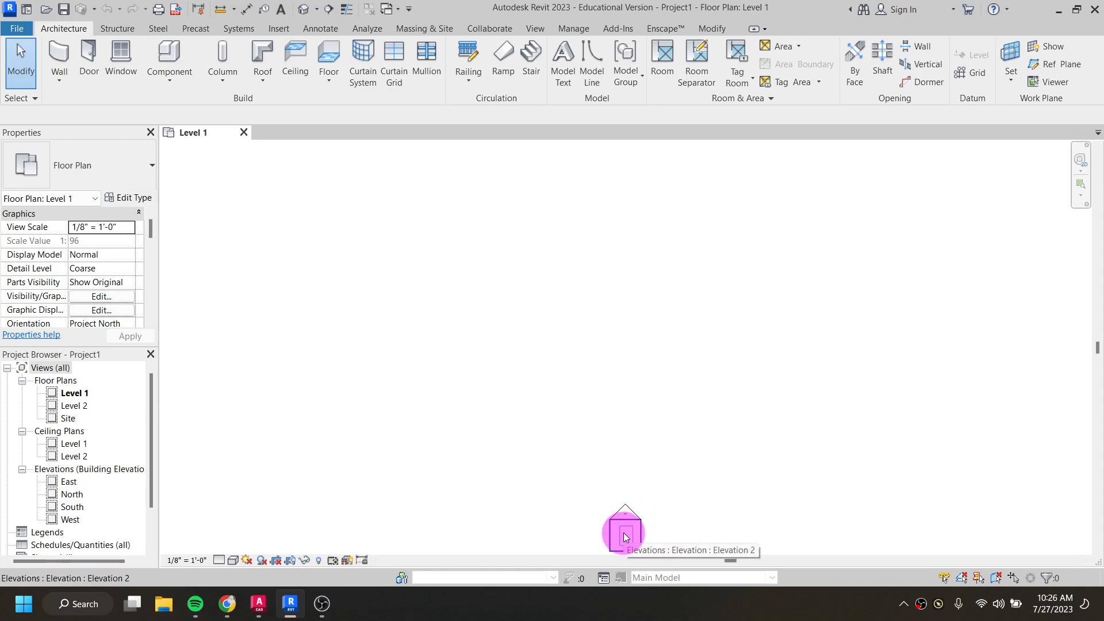
pyautogui.scroll(-6, 626, 538)
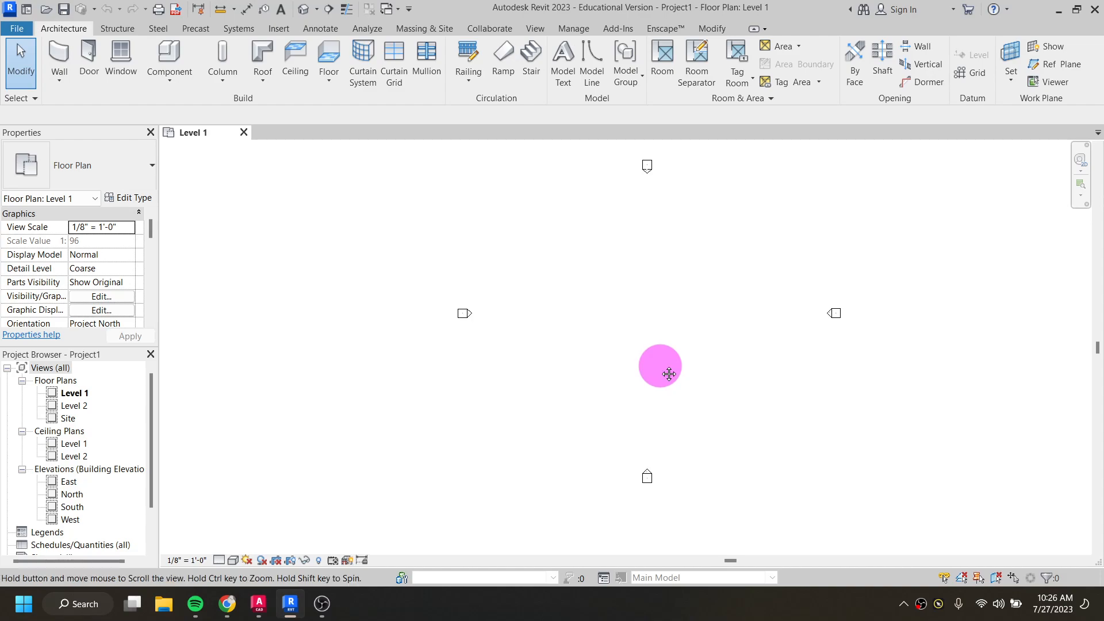
pyautogui.moveTo(659, 368); pyautogui.dragTo(606, 397, button='middle')
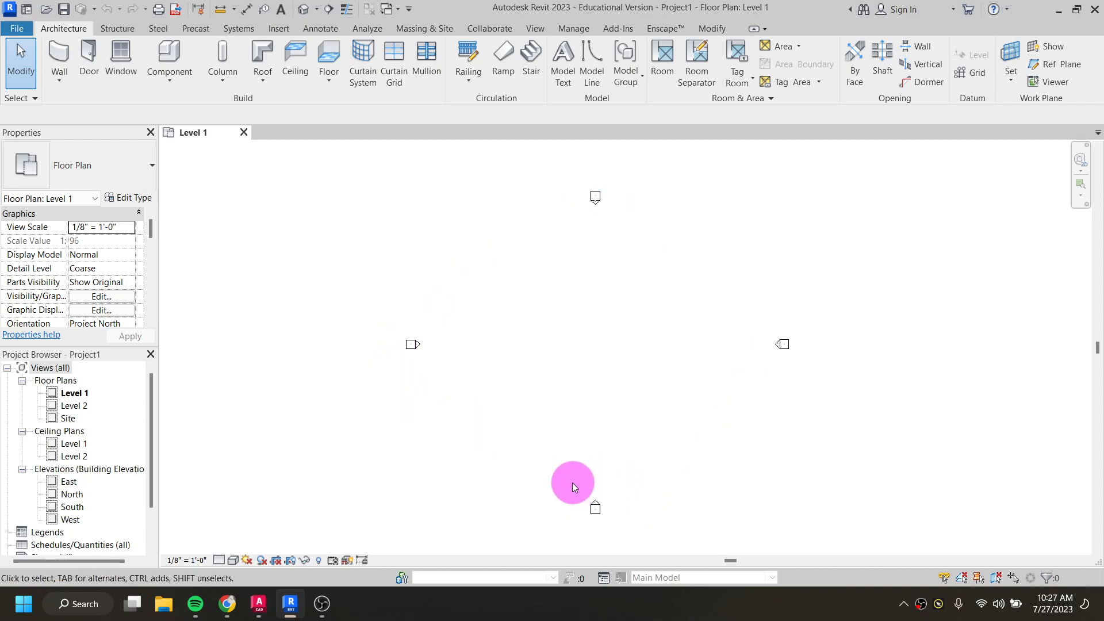
pyautogui.moveTo(566, 477)
pyautogui.mouseDown()
pyautogui.moveTo(626, 530)
pyautogui.moveTo(596, 478)
pyautogui.moveTo(596, 445)
pyautogui.mouseUp()
pyautogui.click(681, 504)
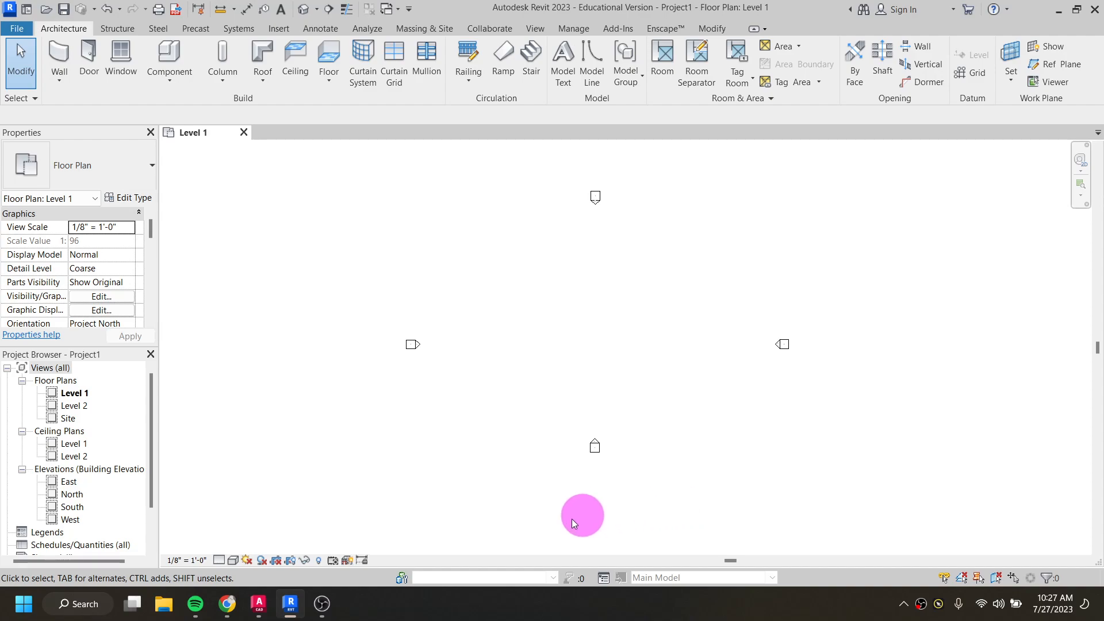
# Switch to Chrome to compare the ground level and second level sheets of the residential PDF, and return to Revit
pyautogui.moveTo(234, 608)
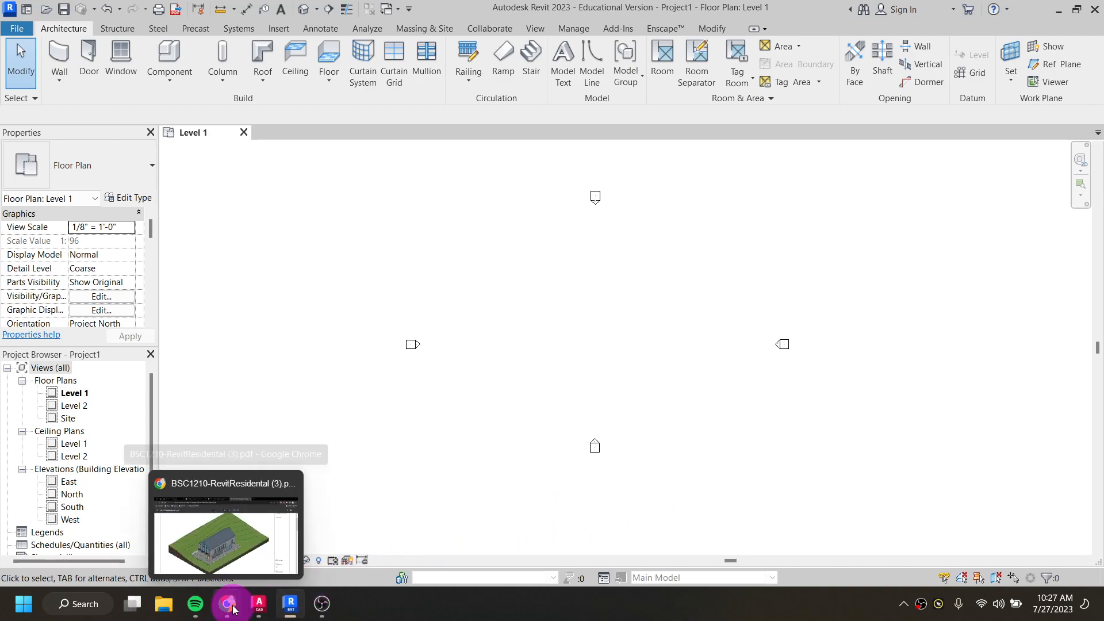
pyautogui.click(225, 506)
pyautogui.scroll(-12, 457, 419)
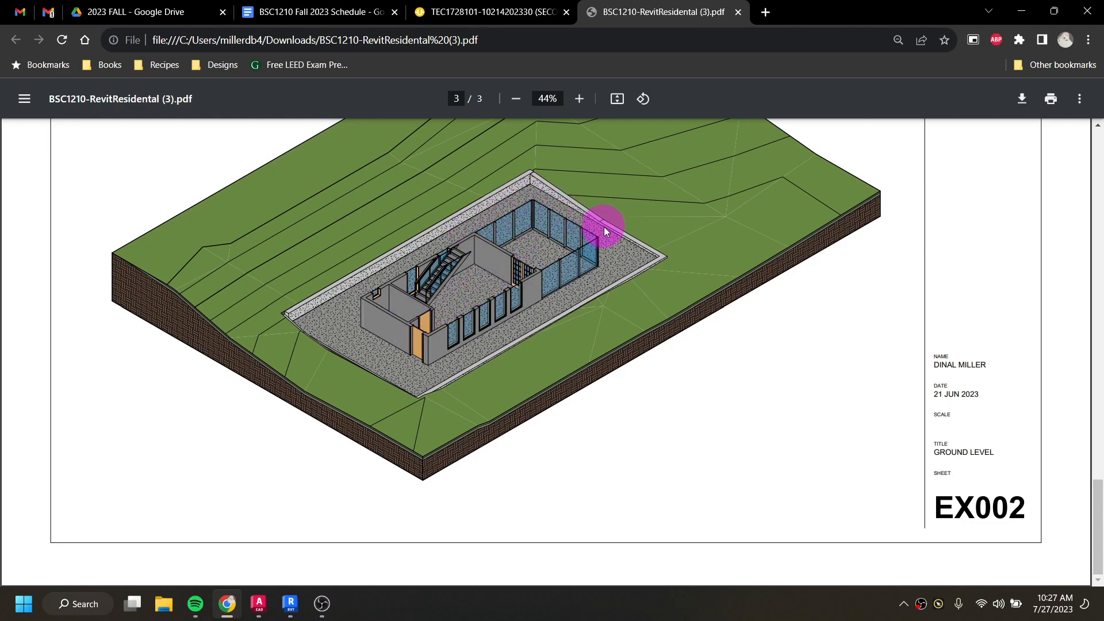
pyautogui.scroll(15, 577, 250)
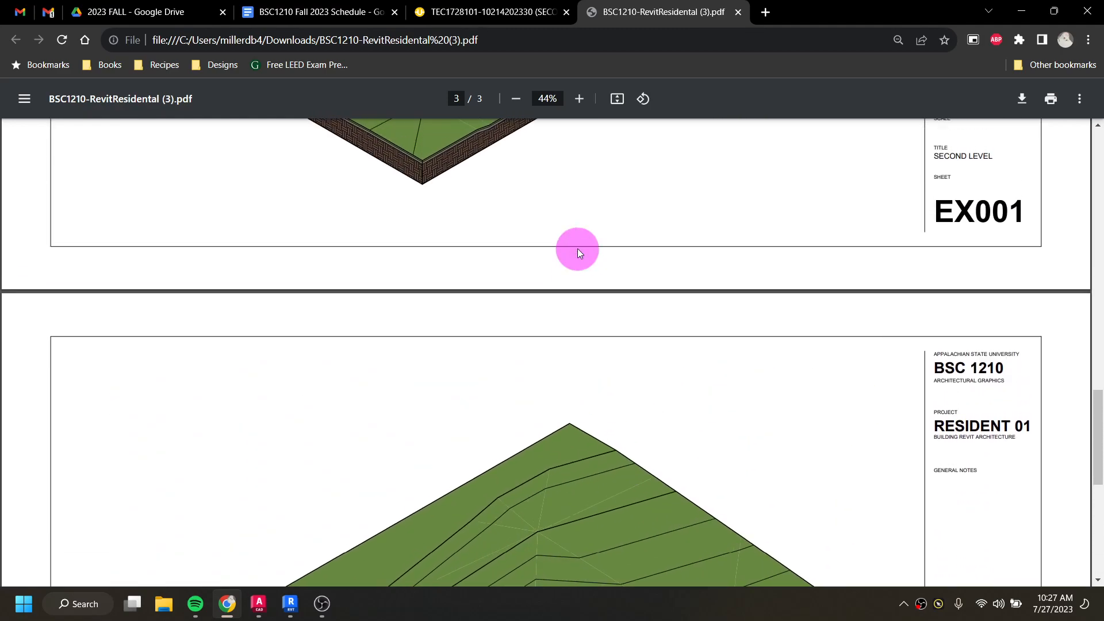
pyautogui.scroll(-5, 568, 349)
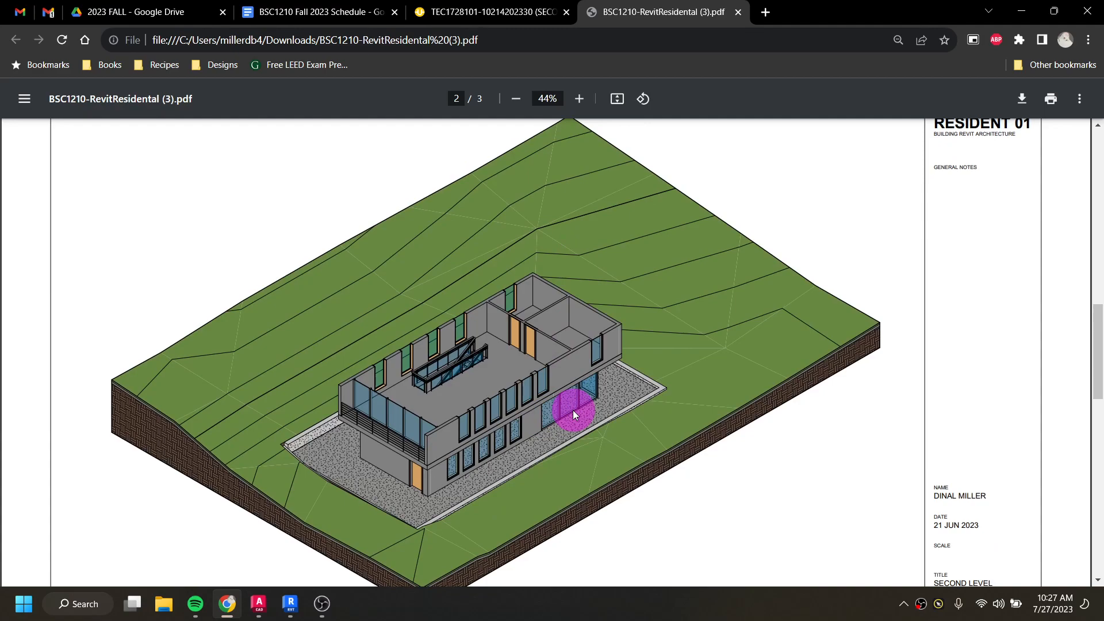
pyautogui.scroll(-10, 573, 409)
pyautogui.scroll(-2, 562, 381)
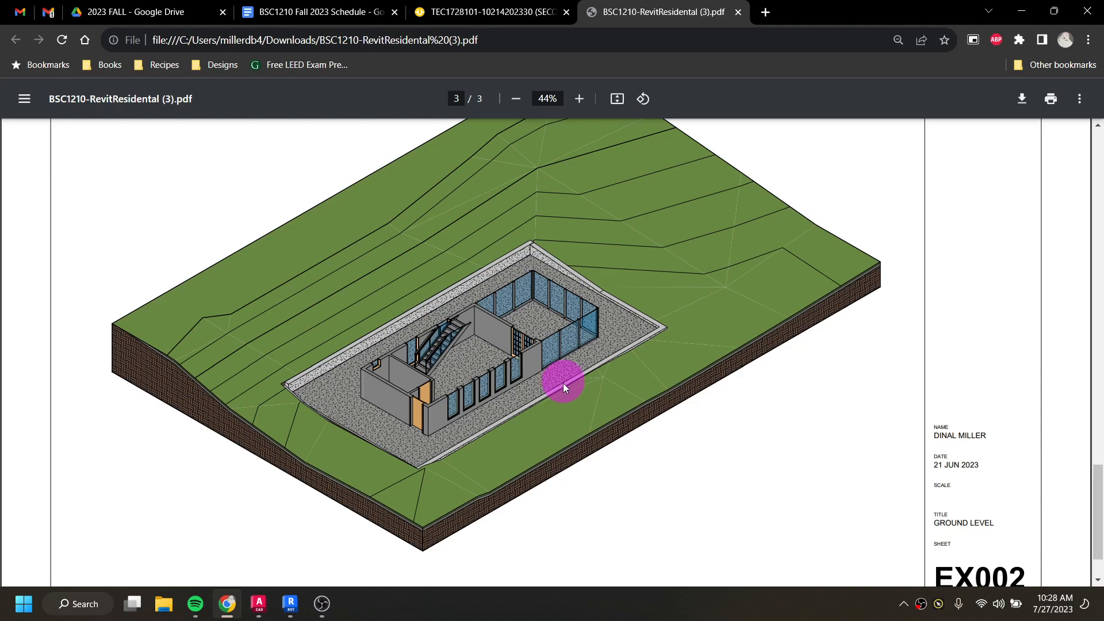
pyautogui.moveTo(298, 611)
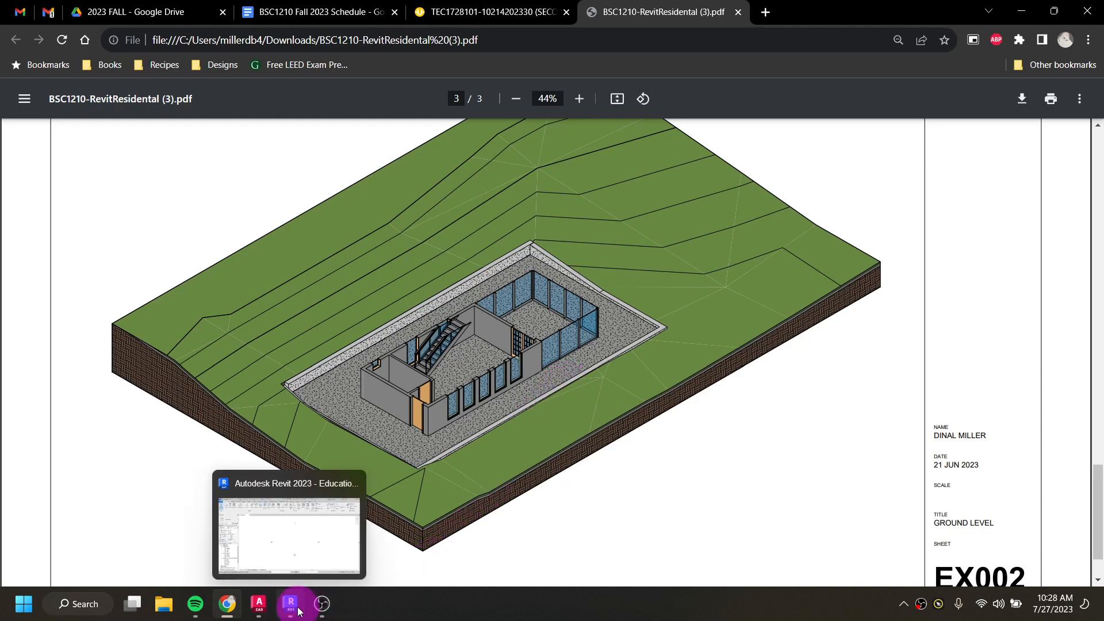
pyautogui.click(291, 554)
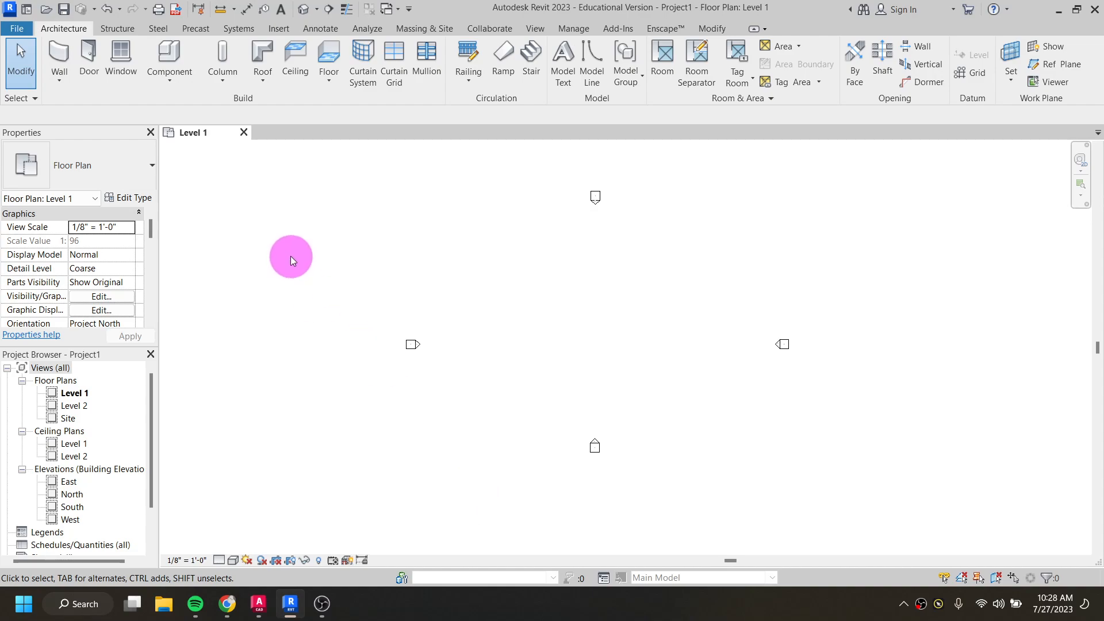
pyautogui.press('w')
pyautogui.press('a')
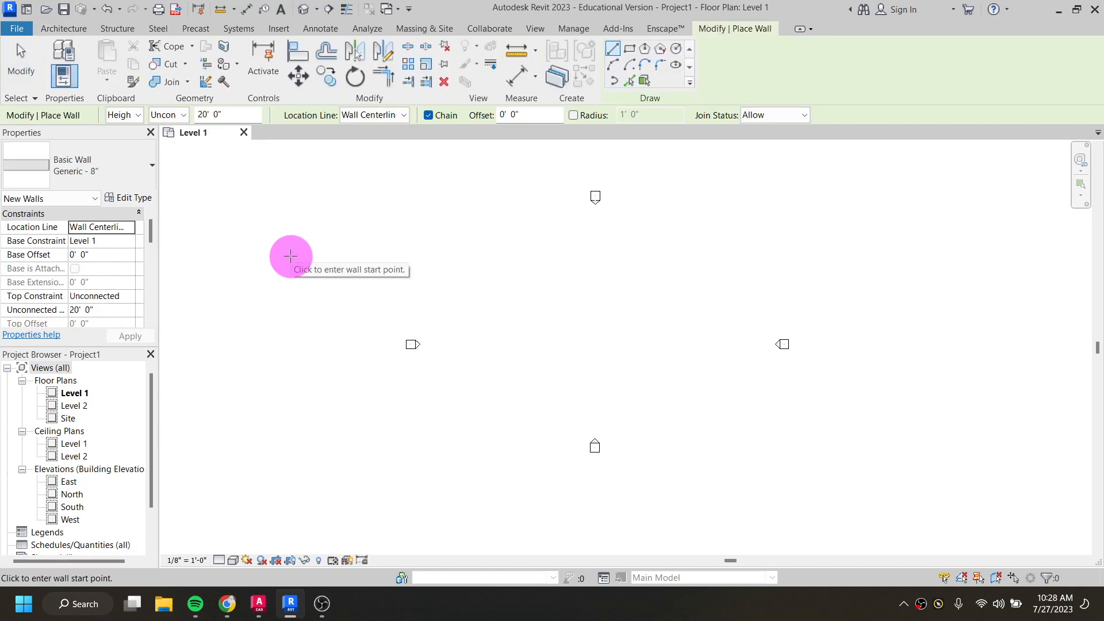
pyautogui.press('Escape')
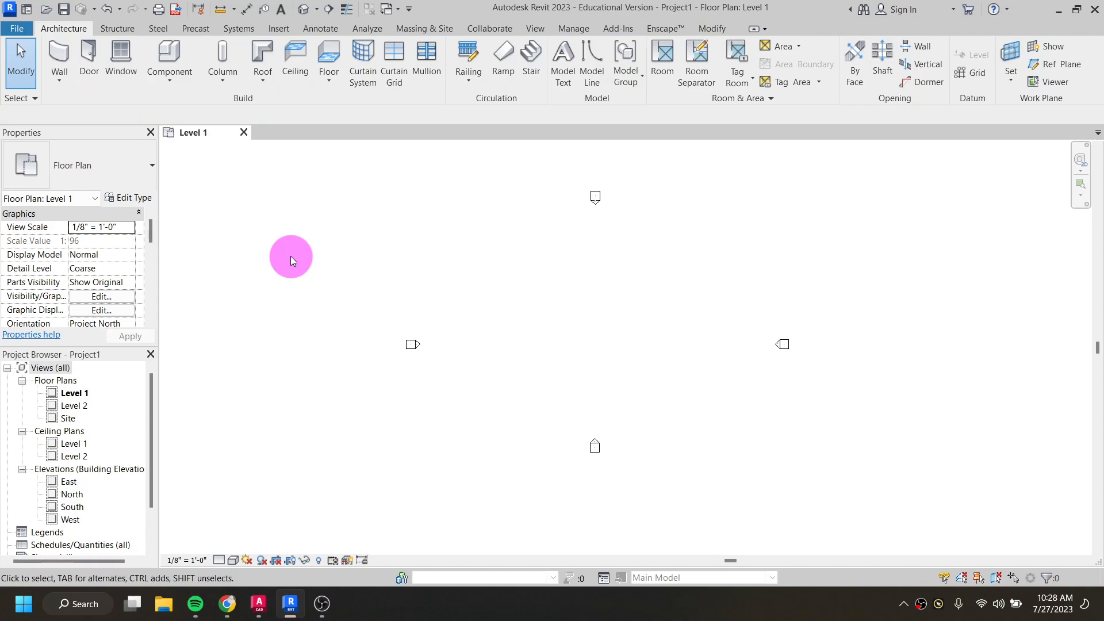
# Start the architectural Wall tool and examine its location line options, keeping Wall Centerline
pyautogui.click(61, 58)
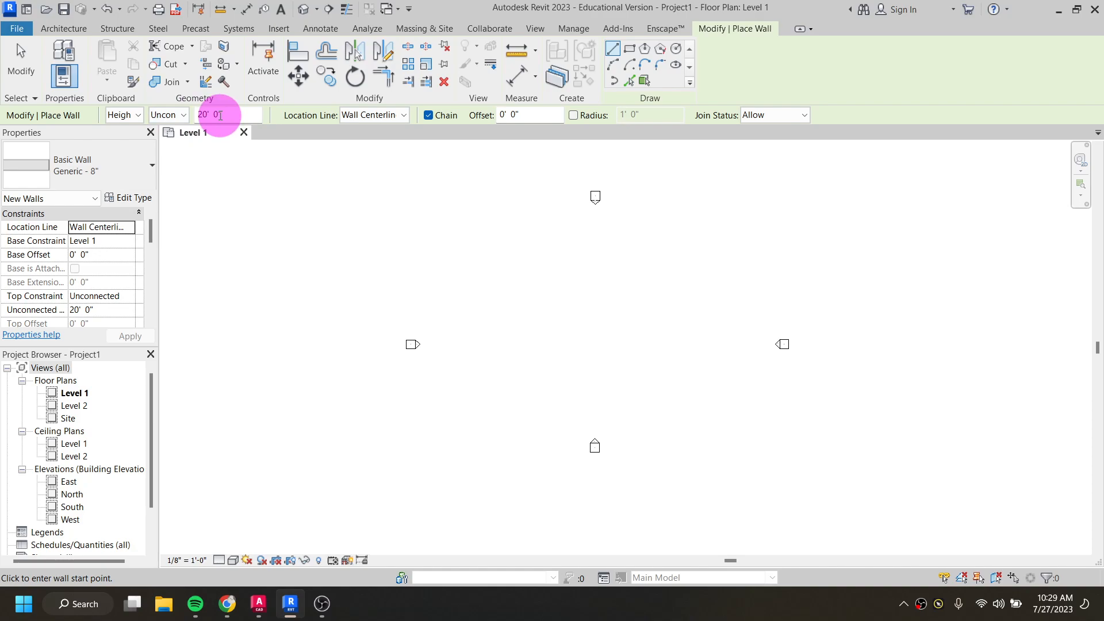
pyautogui.click(374, 120)
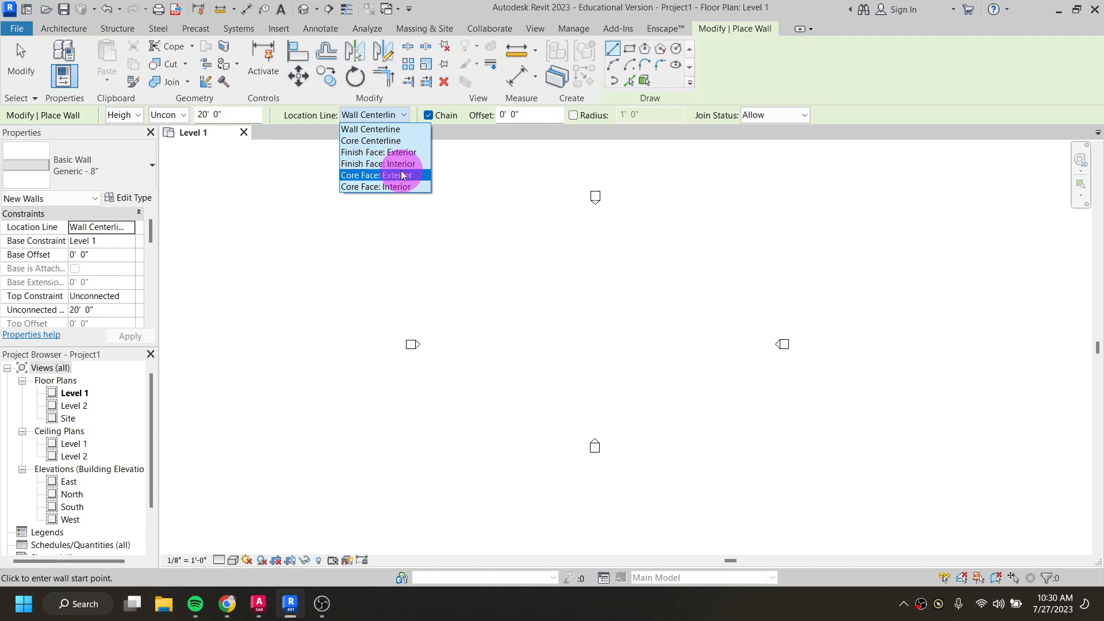
pyautogui.click(392, 113)
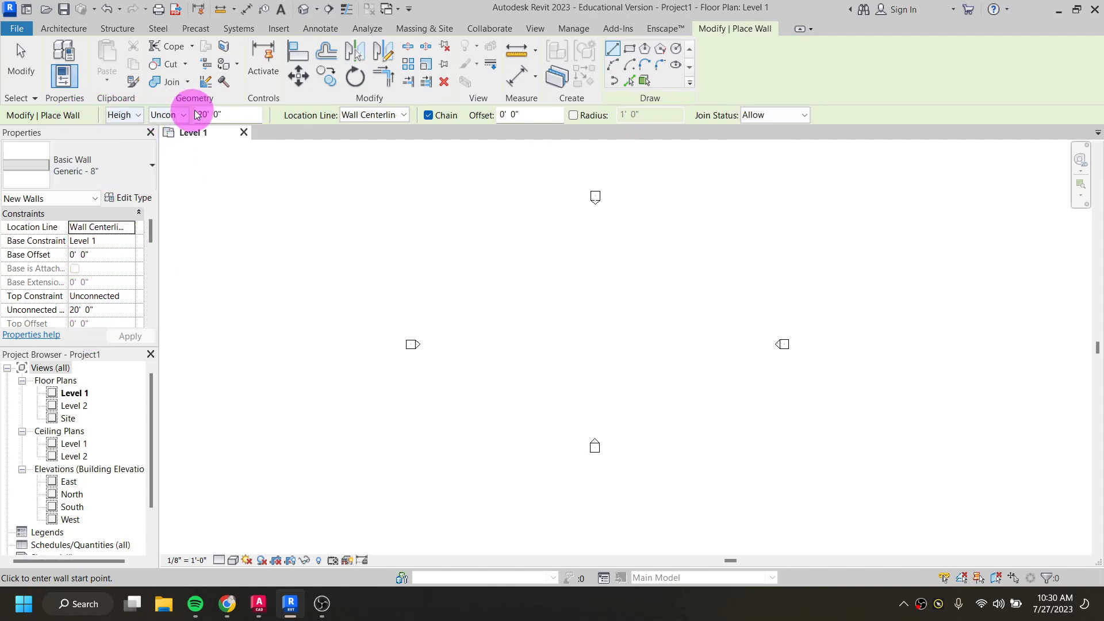
# Browse the available basic, curtain and stacked wall types, and choose Basic Wall Generic - 8" for the new walls
pyautogui.click(86, 172)
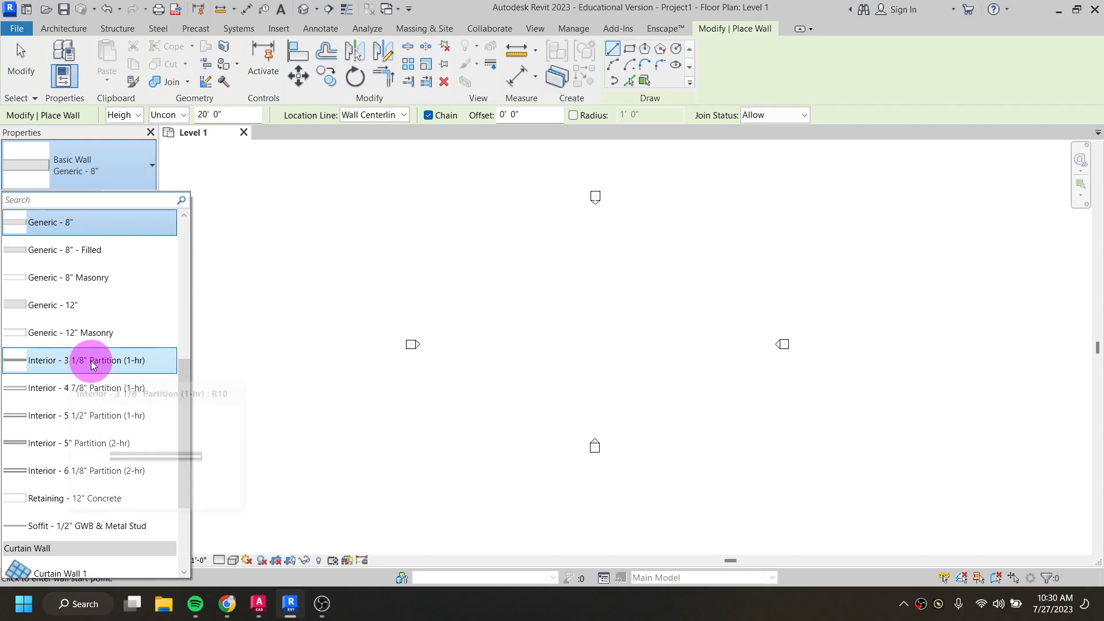
pyautogui.scroll(-2, 86, 429)
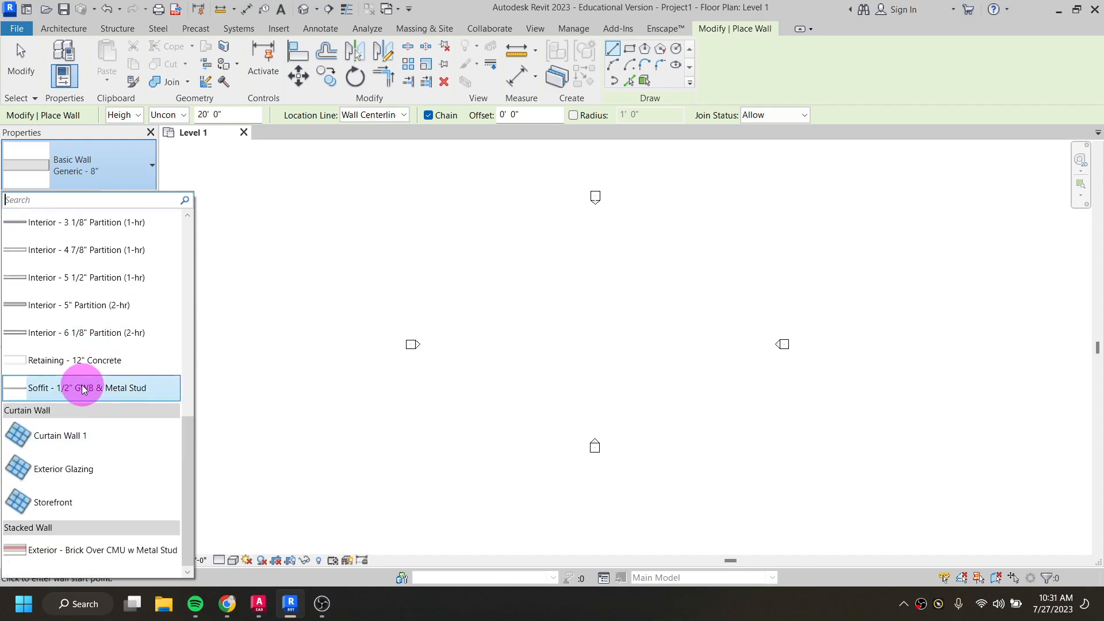
pyautogui.scroll(3, 86, 388)
pyautogui.scroll(2, 83, 384)
pyautogui.scroll(1, 76, 351)
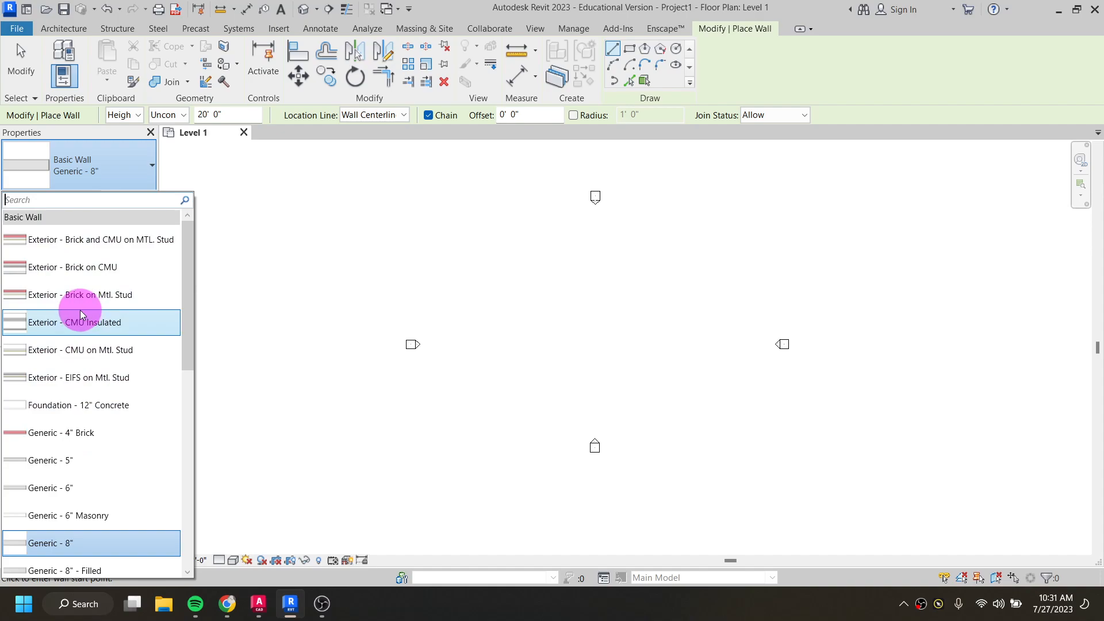
pyautogui.scroll(-3, 82, 313)
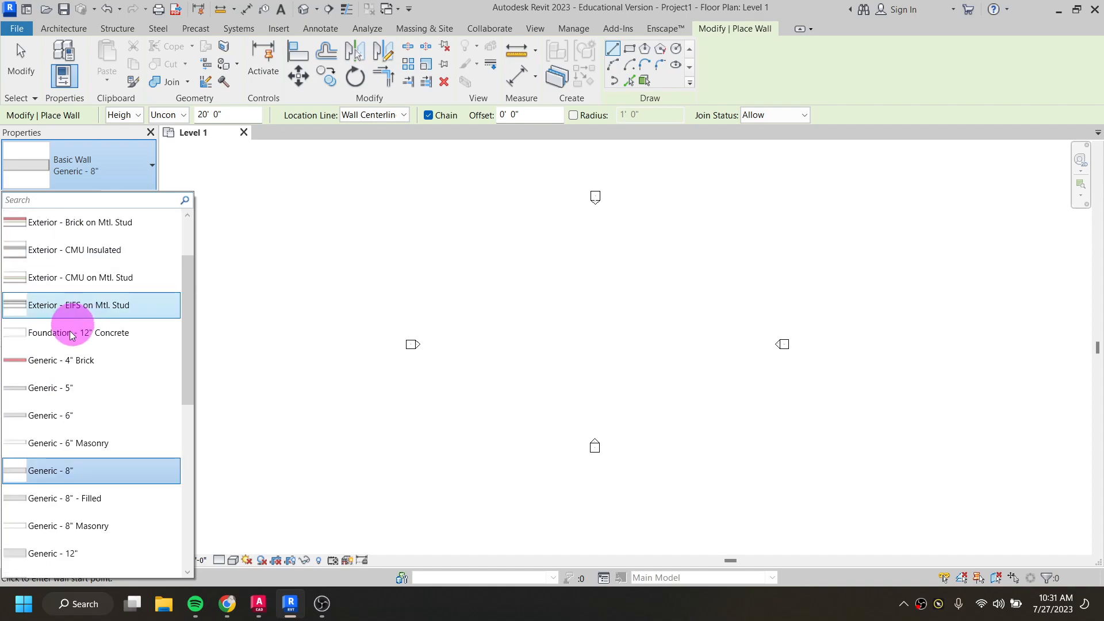
pyautogui.click(60, 477)
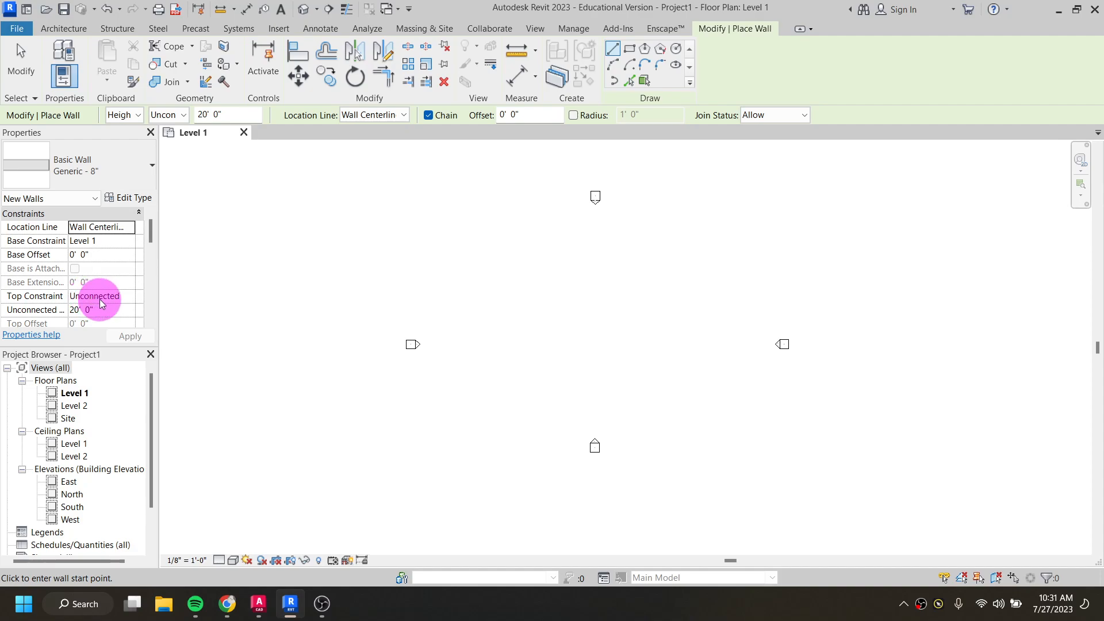
# Set the new walls' top constraint to Up to level: Level 2
pyautogui.click(112, 298)
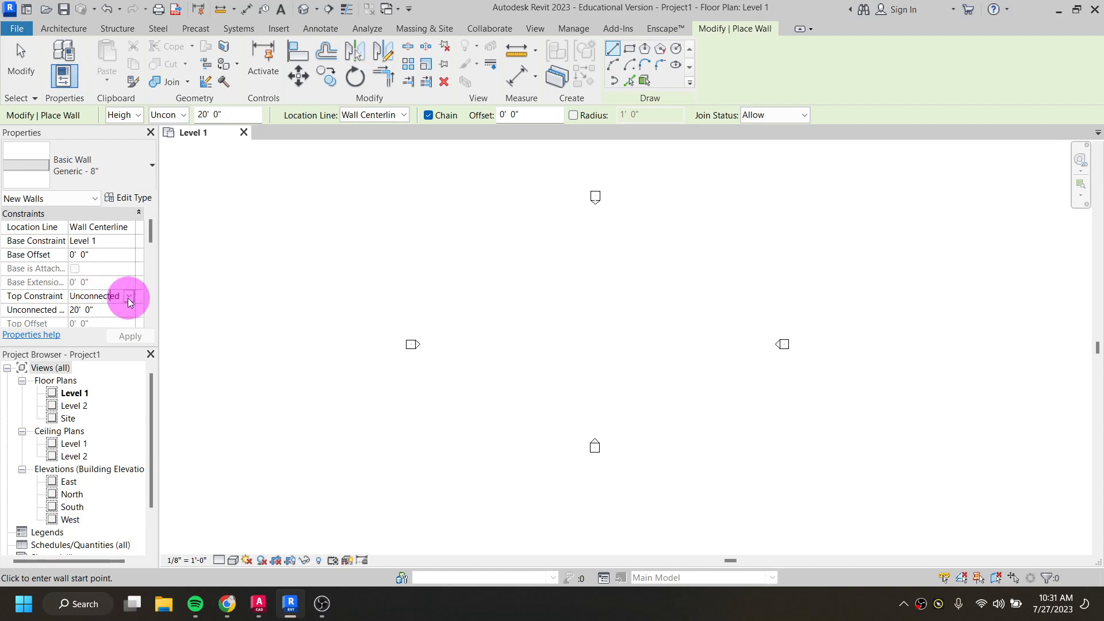
pyautogui.click(128, 296)
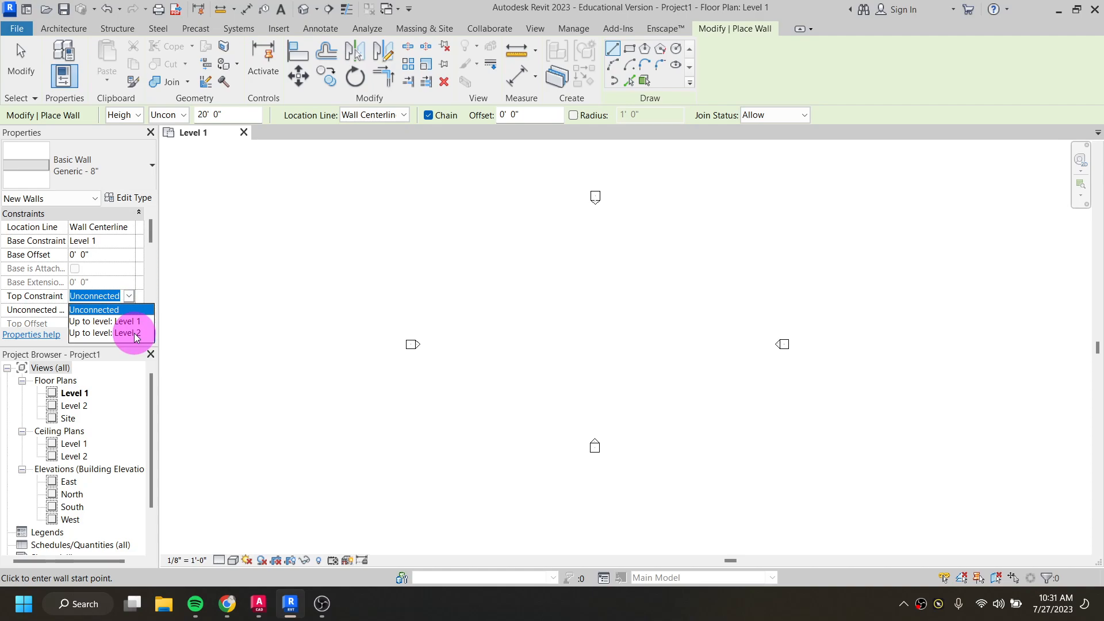
pyautogui.click(134, 334)
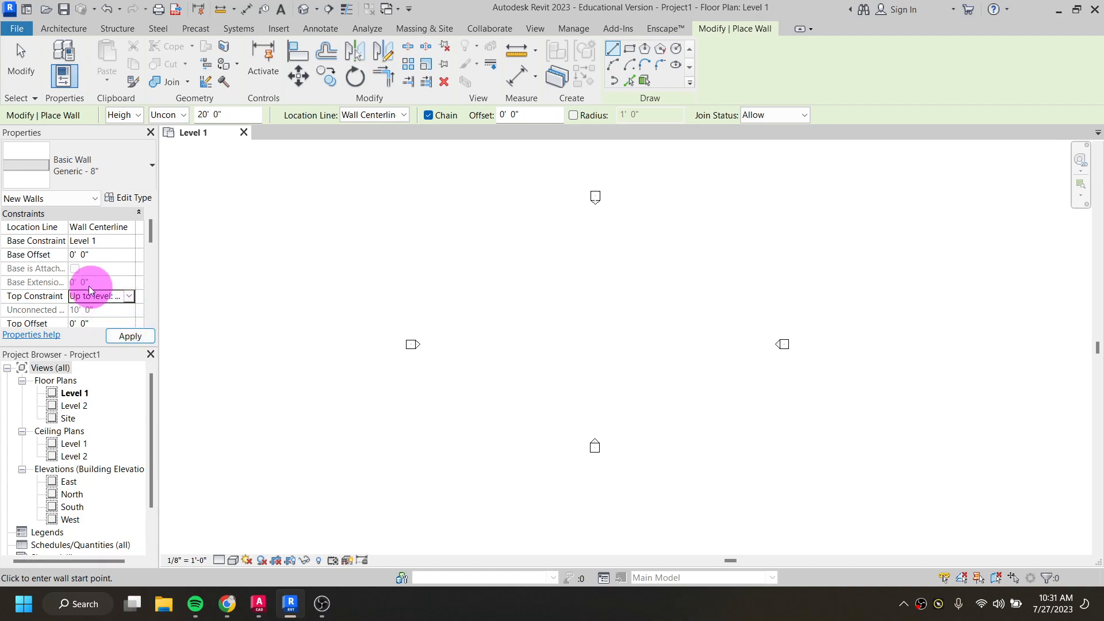
pyautogui.click(153, 117)
pyautogui.click(169, 142)
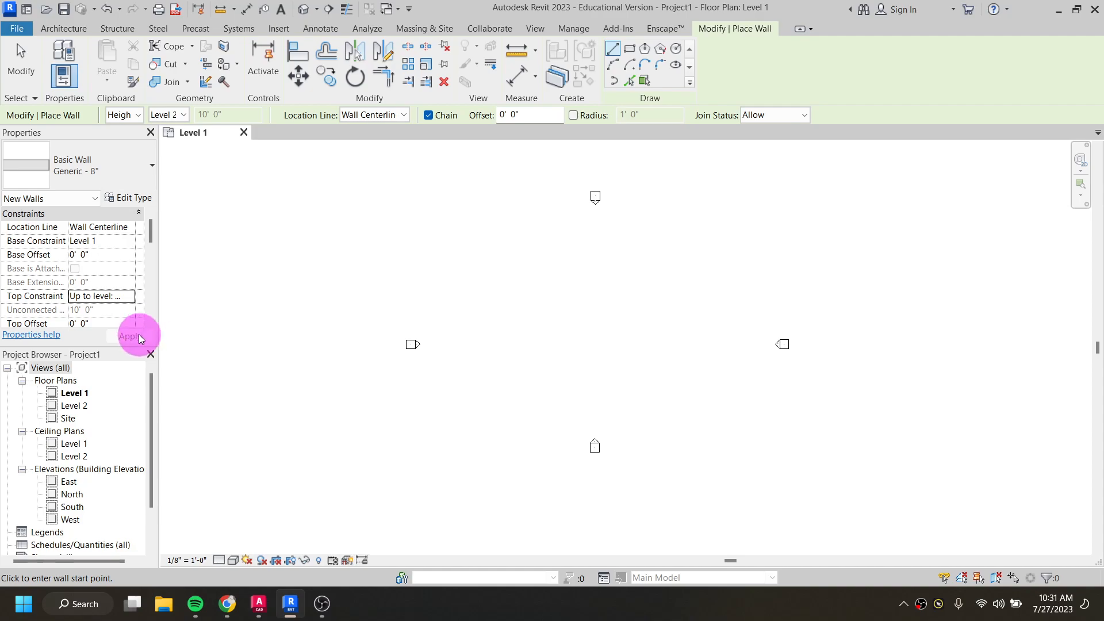
# Switch the new walls' top constraint to Unconnected, and restore it to Up to level: Level 2
pyautogui.click(122, 297)
pyautogui.click(123, 297)
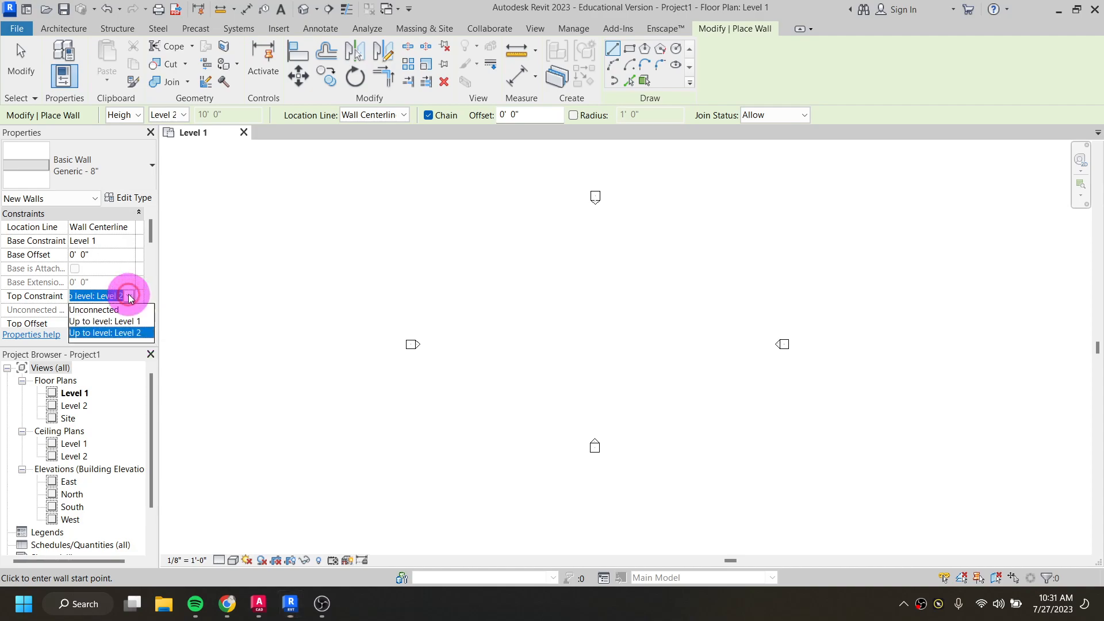
pyautogui.click(123, 309)
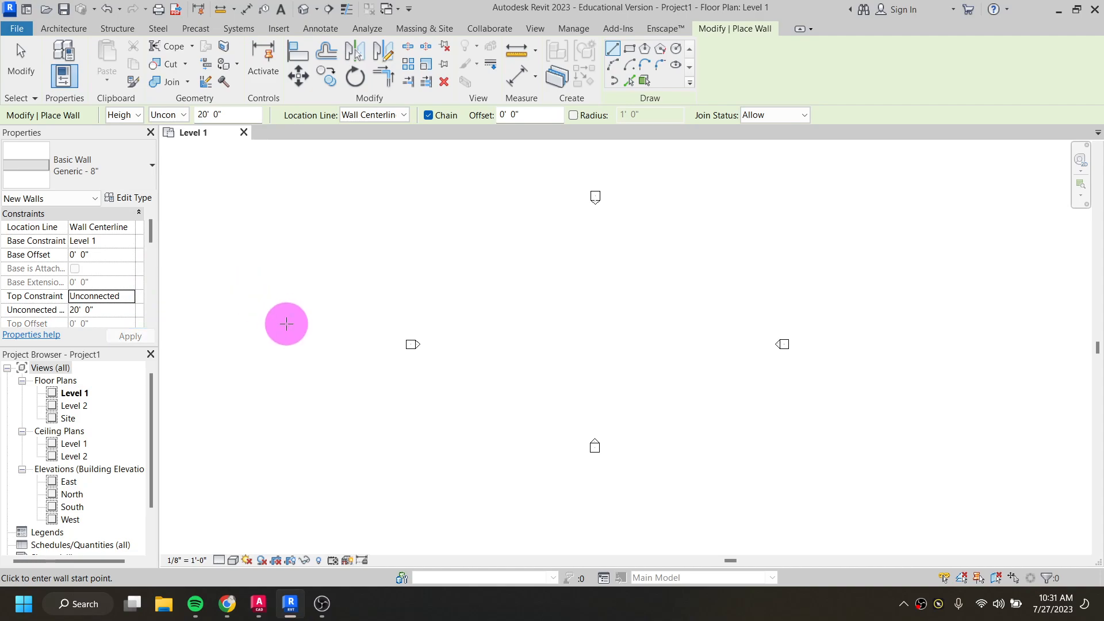
pyautogui.click(99, 296)
pyautogui.click(128, 298)
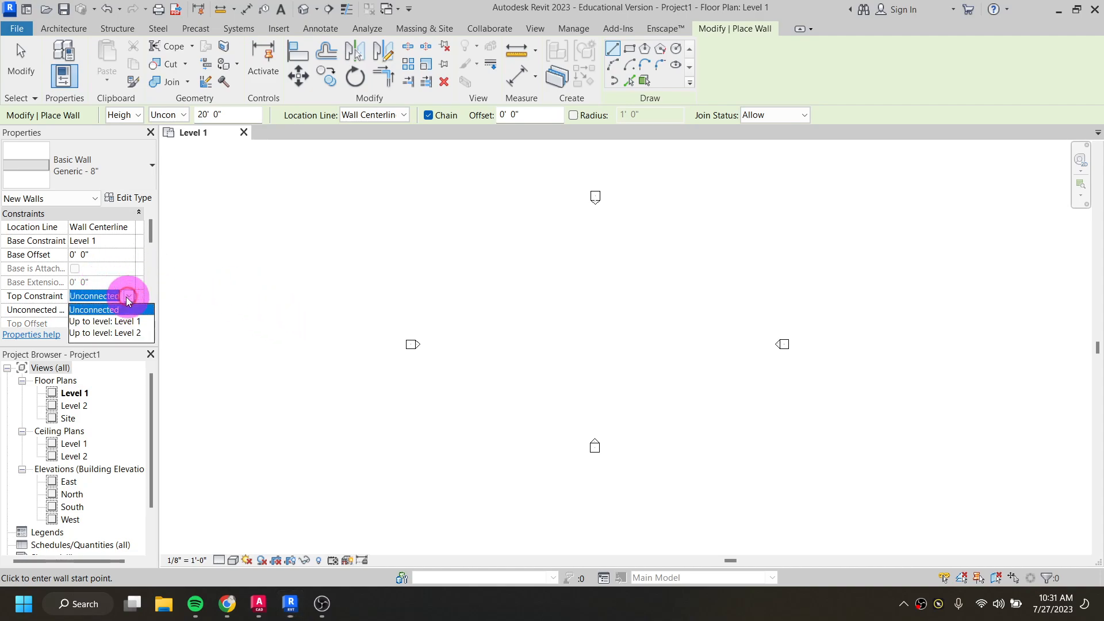
pyautogui.click(127, 331)
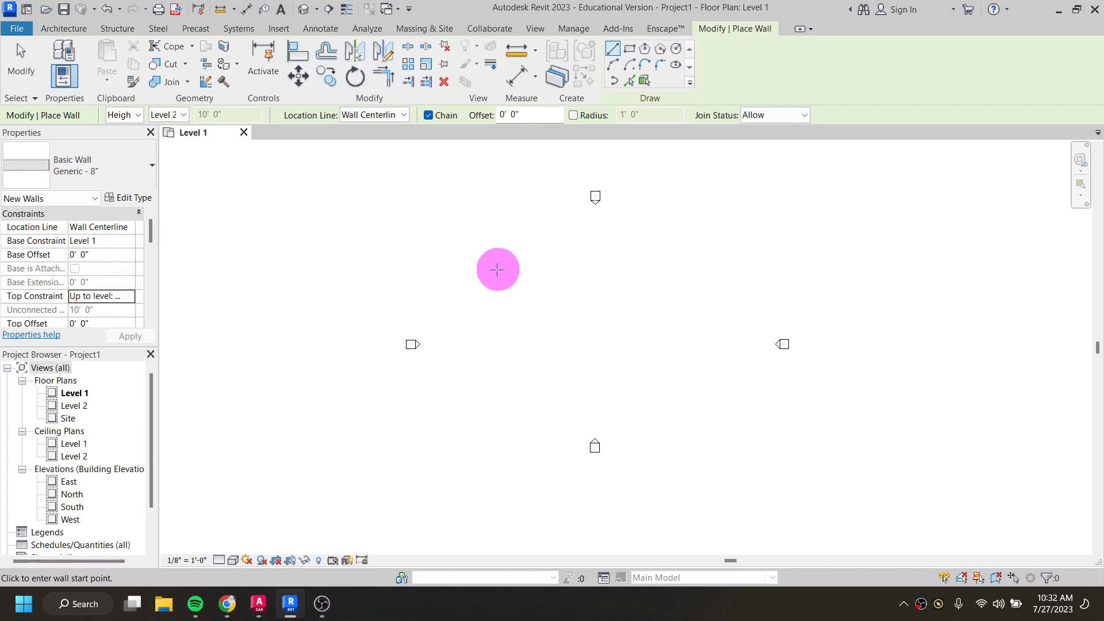
# Draw the first horizontal wall 30' long eastward from a start point in the upper-left area between the elevation markers
pyautogui.click(493, 273)
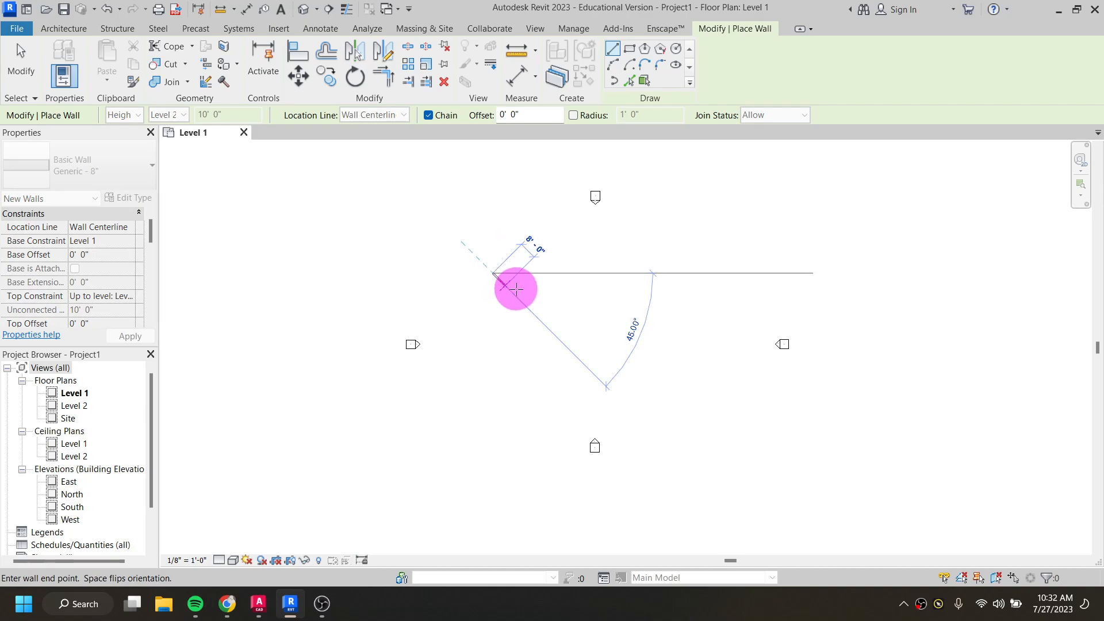
pyautogui.scroll(3, 565, 274)
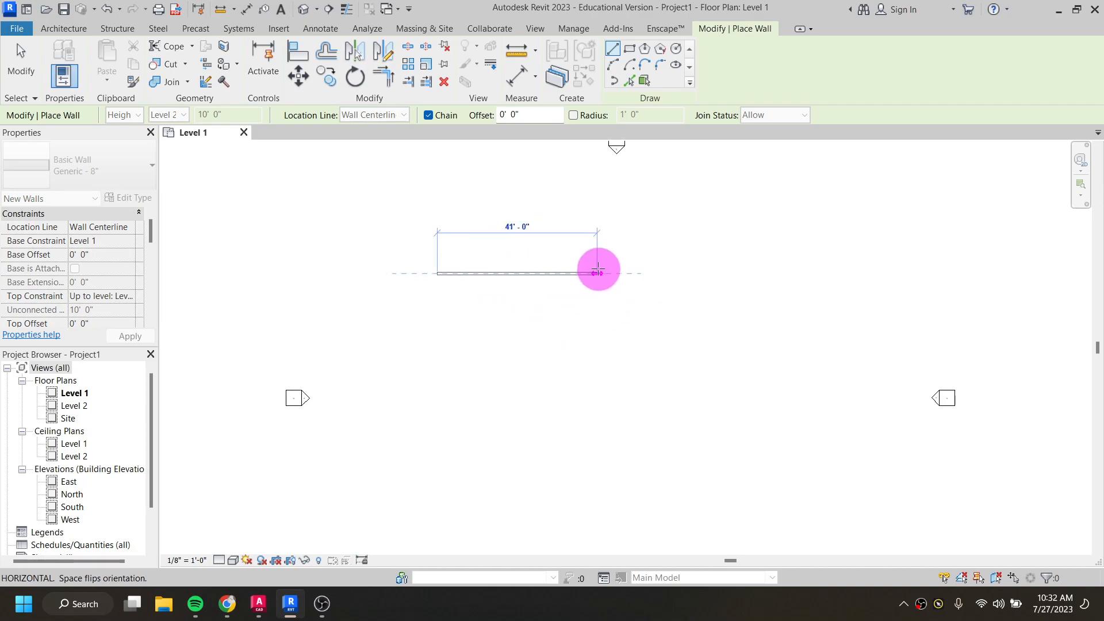
pyautogui.scroll(4, 535, 275)
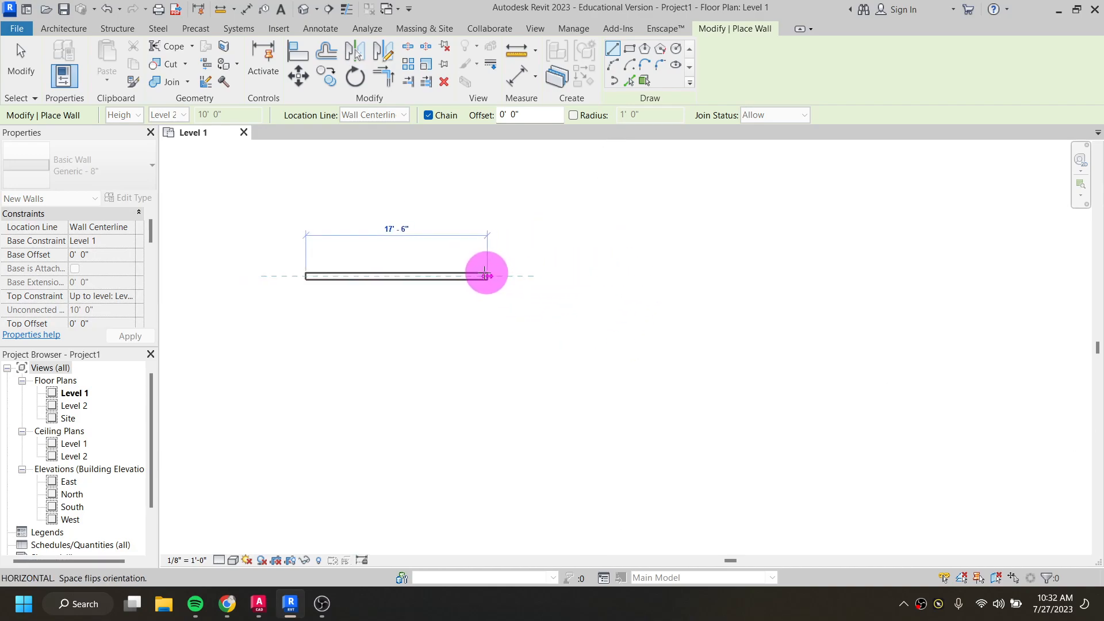
pyautogui.scroll(2, 397, 276)
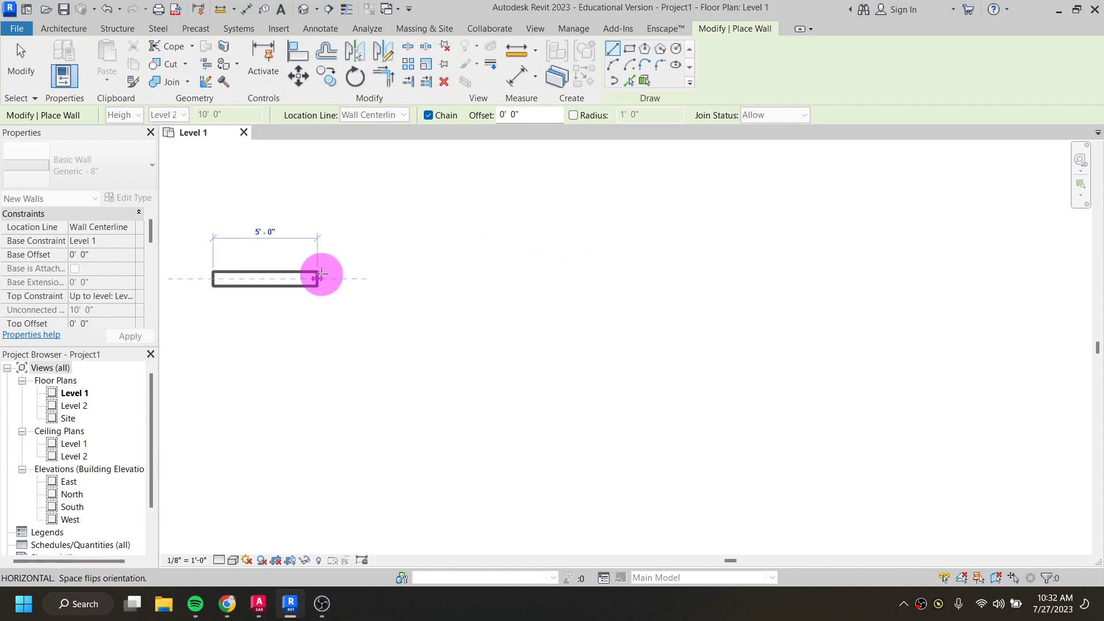
pyautogui.scroll(-4, 454, 276)
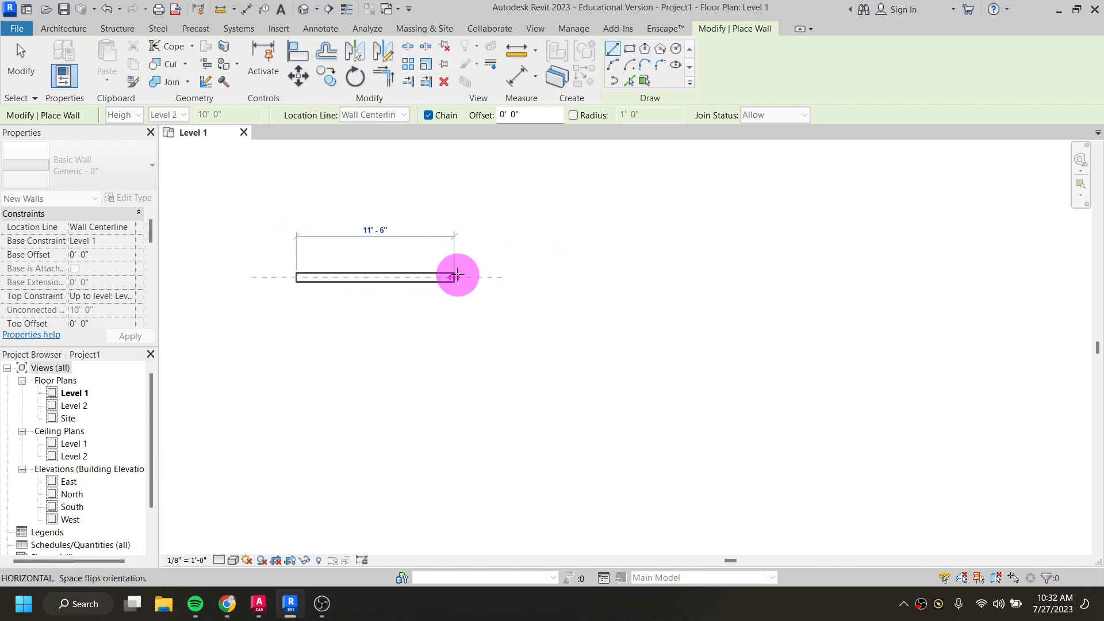
pyautogui.scroll(-2, 459, 276)
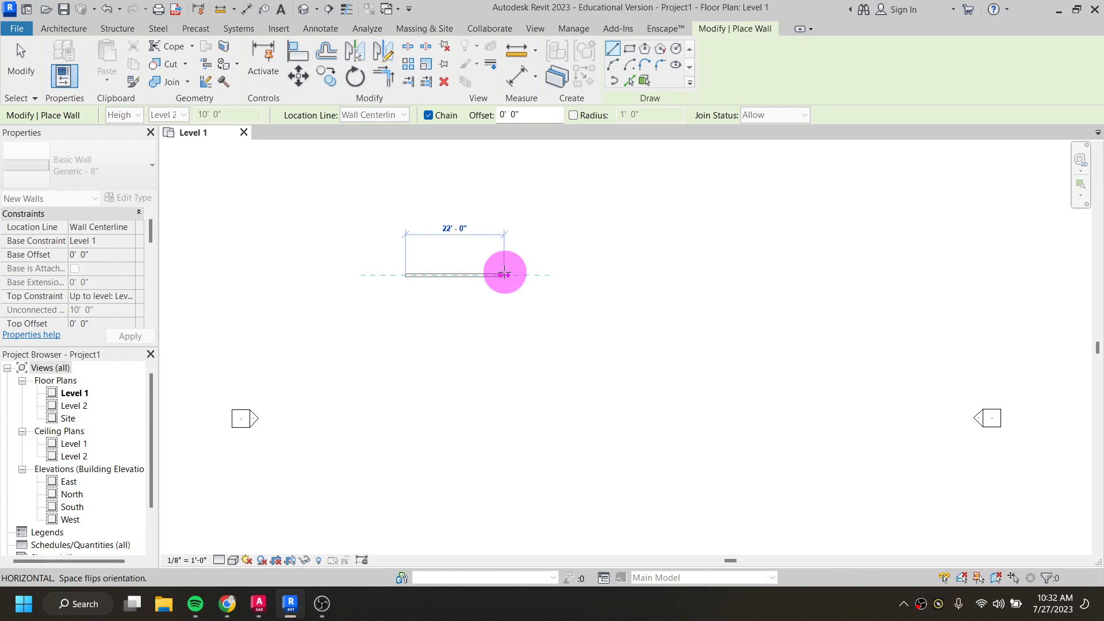
pyautogui.write('30')
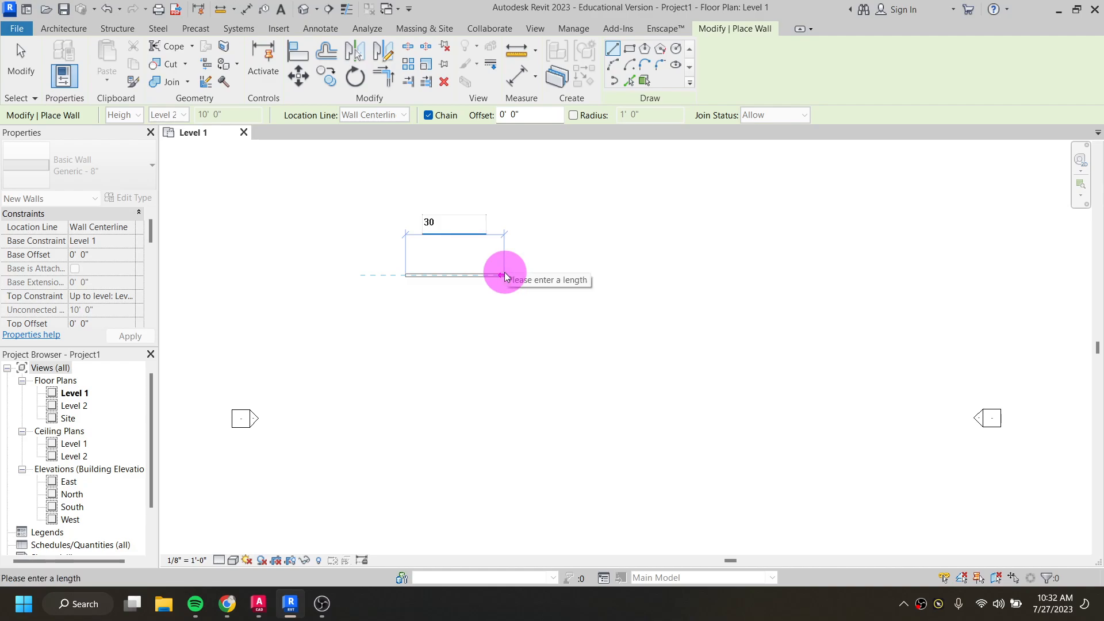
pyautogui.press('Return')
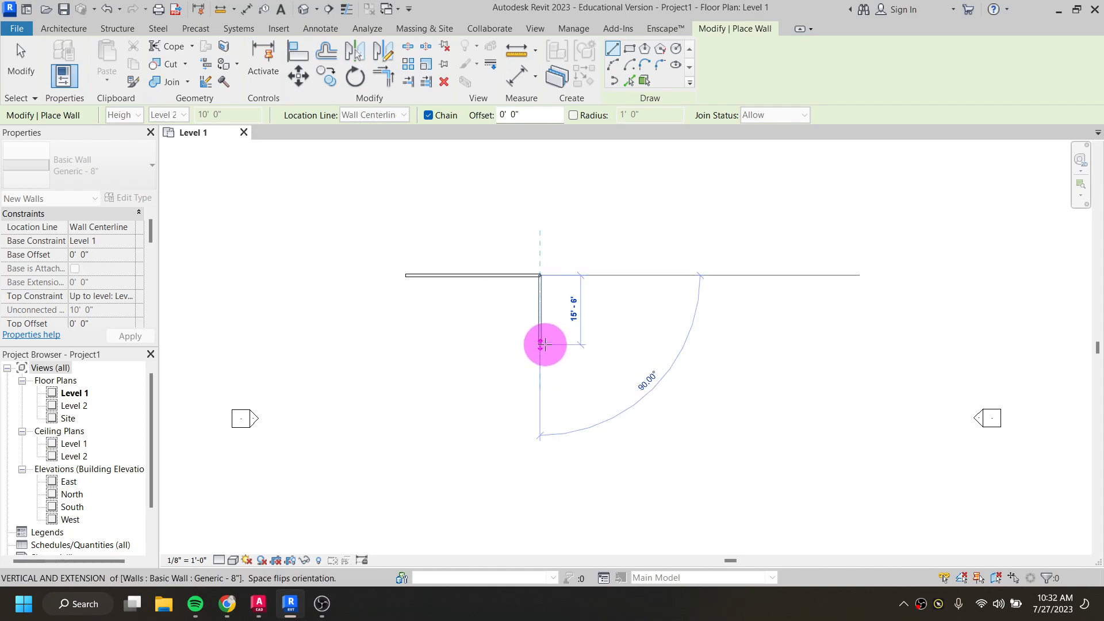
# Continue the wall chain straight down from the first wall's east end with a wall 15' 4" long
pyautogui.write('15')
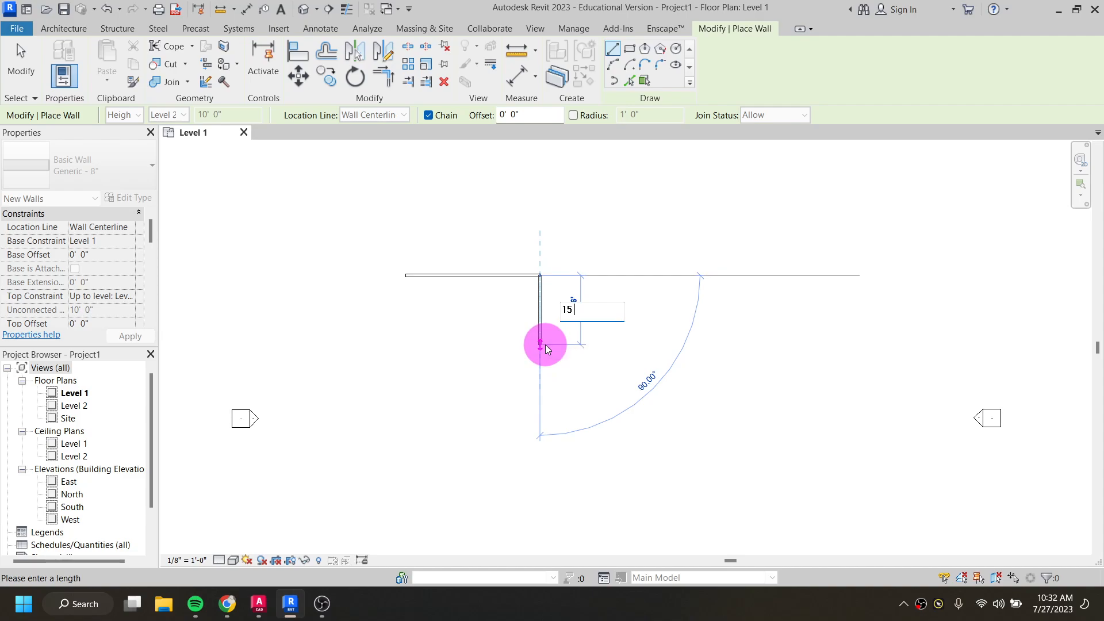
pyautogui.write(' 4')
pyautogui.press('Return')
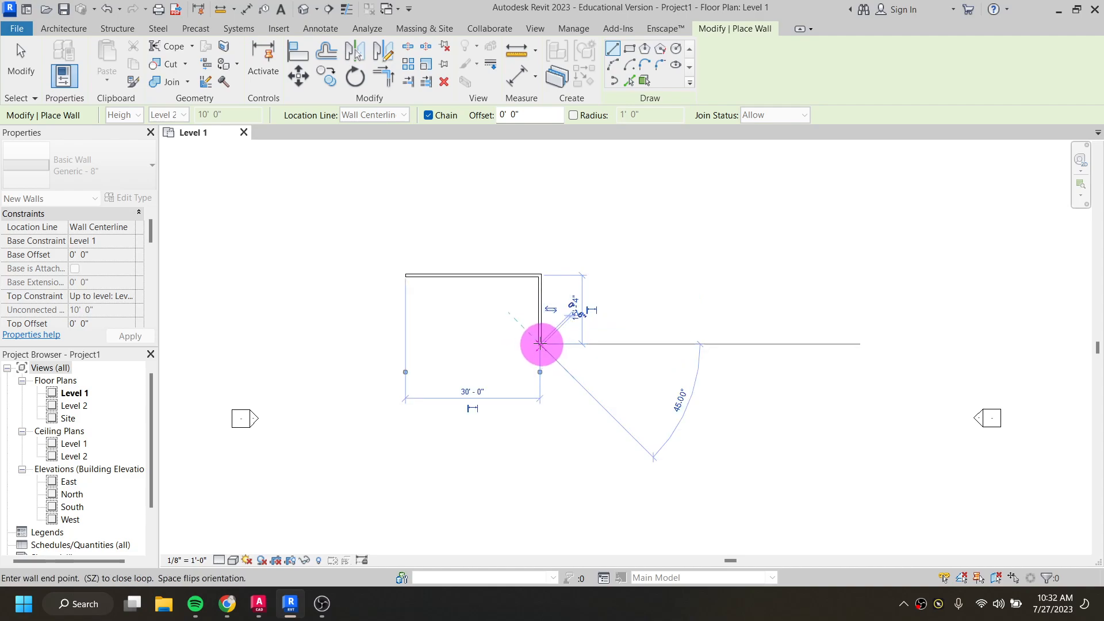
# Close the rectangle with a south wall aligned to the first wall's start point and a west wall, and end the Wall tool
pyautogui.scroll(2, 465, 342)
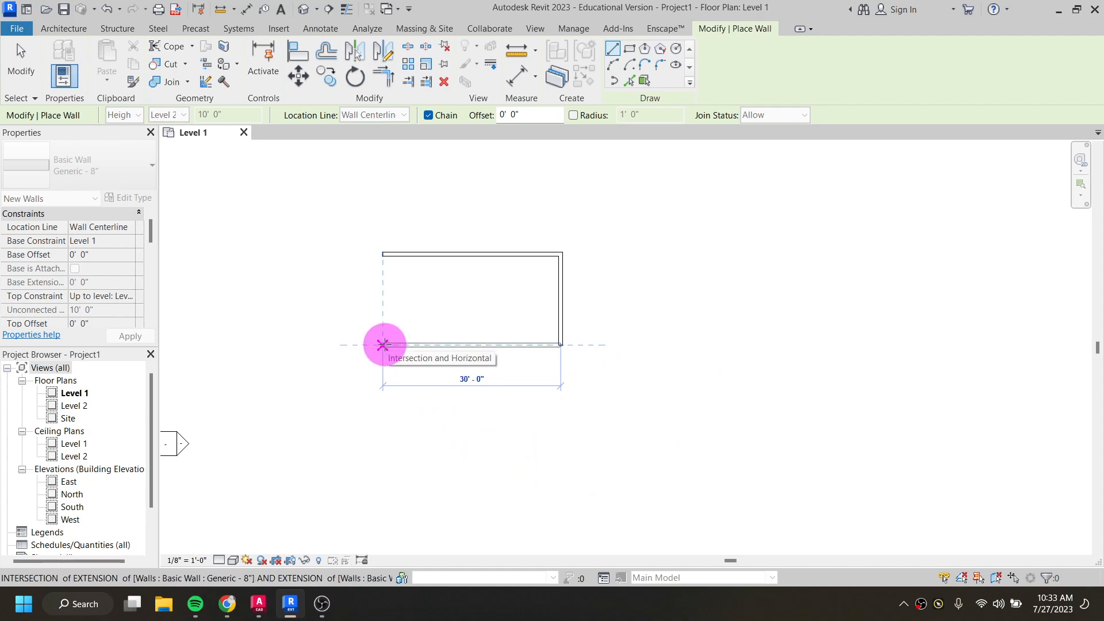
pyautogui.scroll(1, 383, 345)
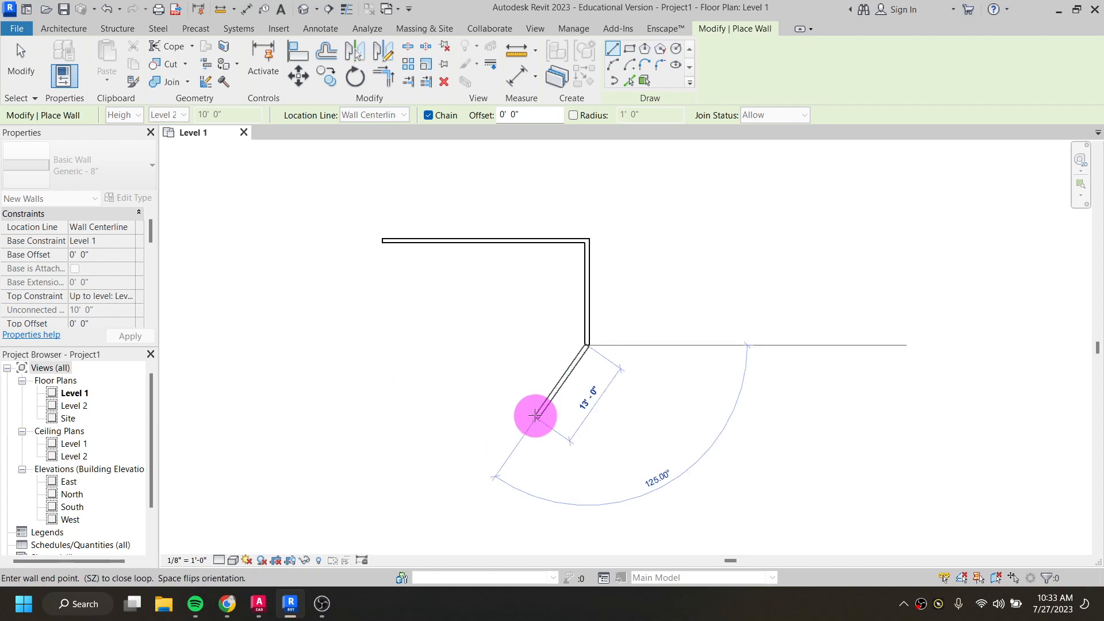
pyautogui.click(380, 343)
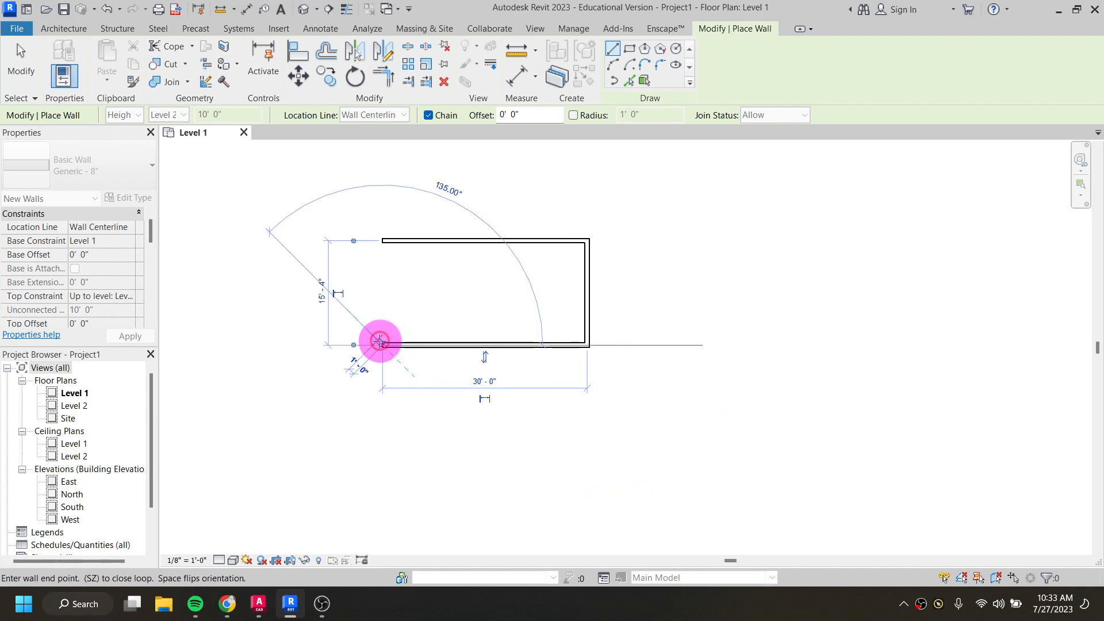
pyautogui.click(382, 241)
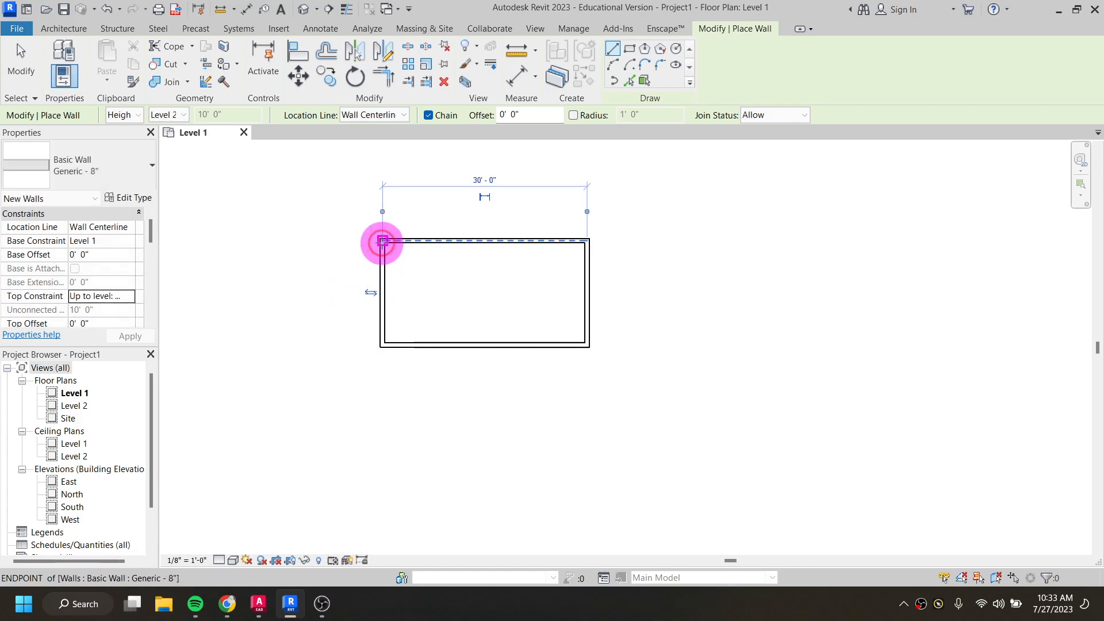
pyautogui.scroll(2, 395, 230)
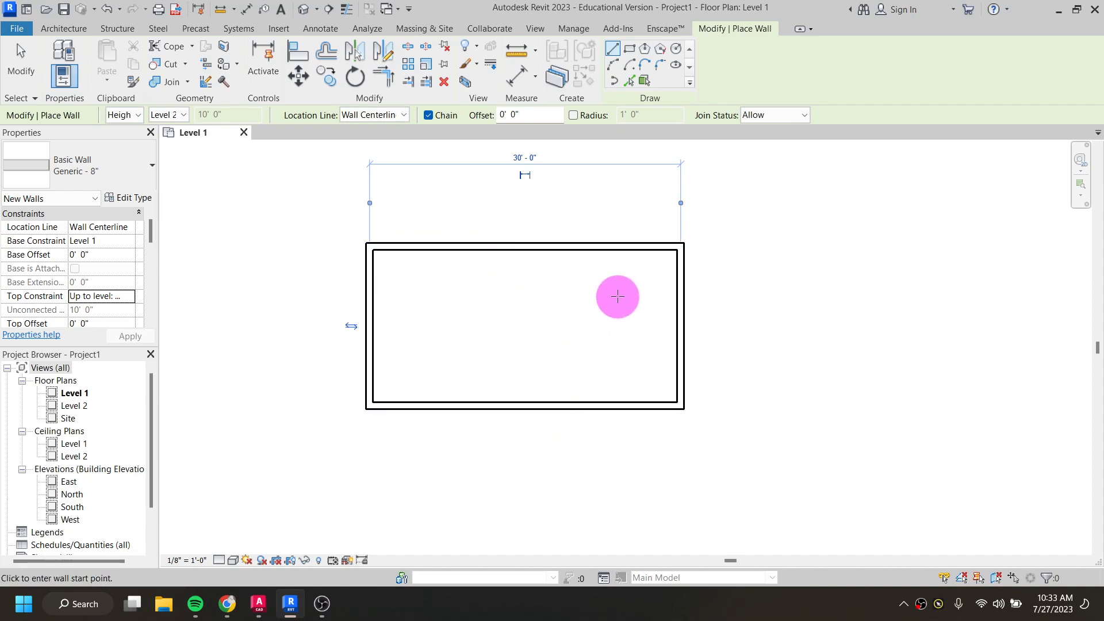
pyautogui.press('Escape')
pyautogui.press('Escape')
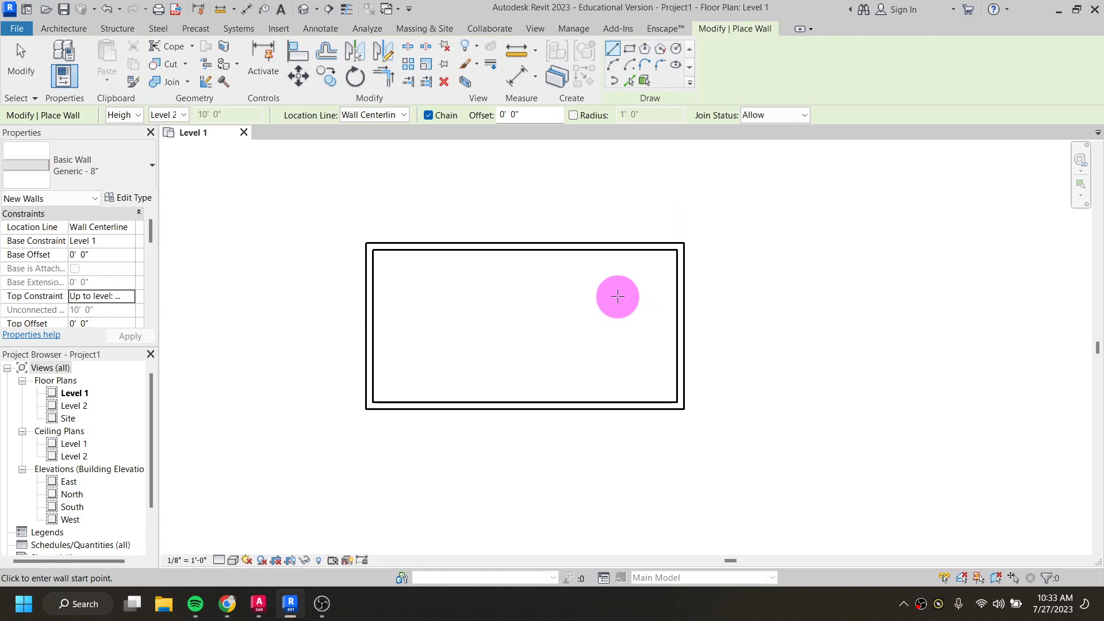
# Set the east wall's distance from the west wall to 40', and move the wall back to 30'
pyautogui.click(681, 328)
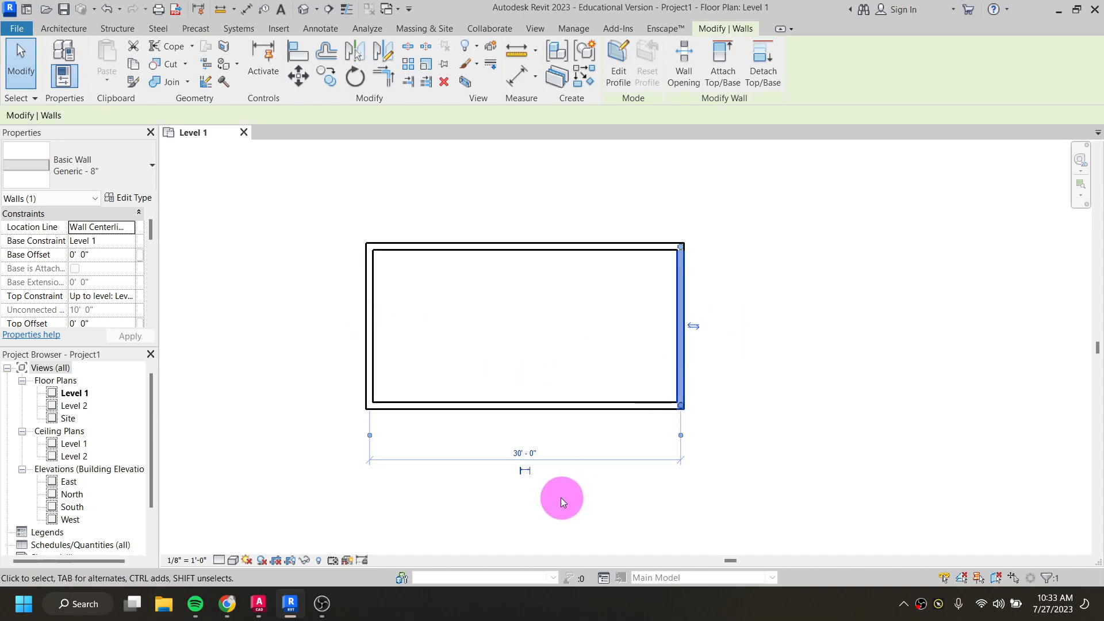
pyautogui.click(524, 453)
pyautogui.write('40')
pyautogui.press('Return')
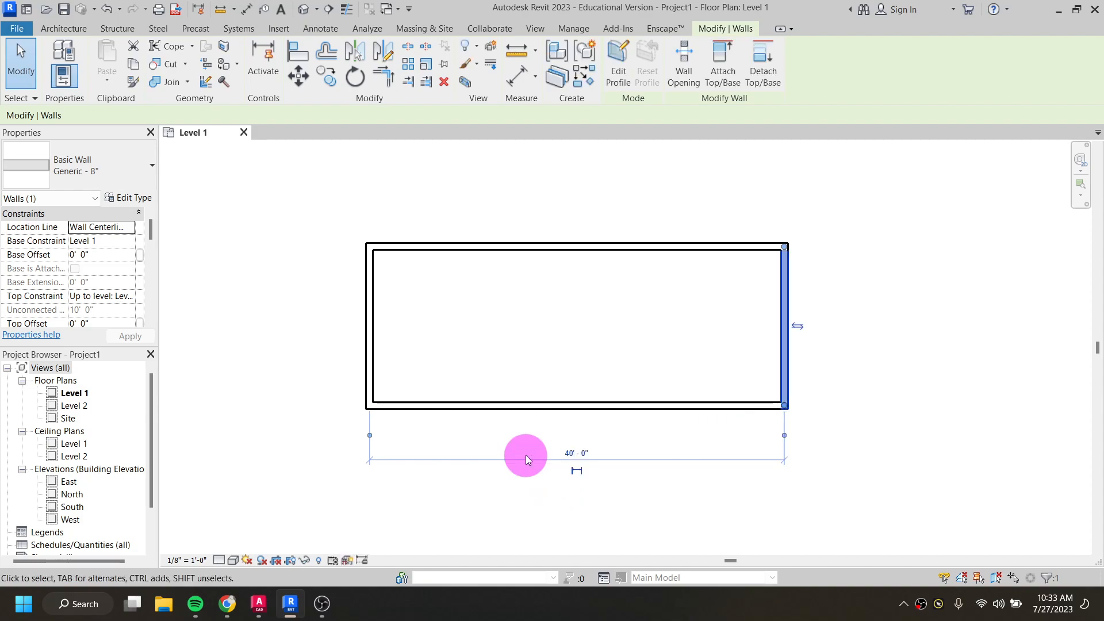
pyautogui.moveTo(784, 338); pyautogui.dragTo(684, 356)
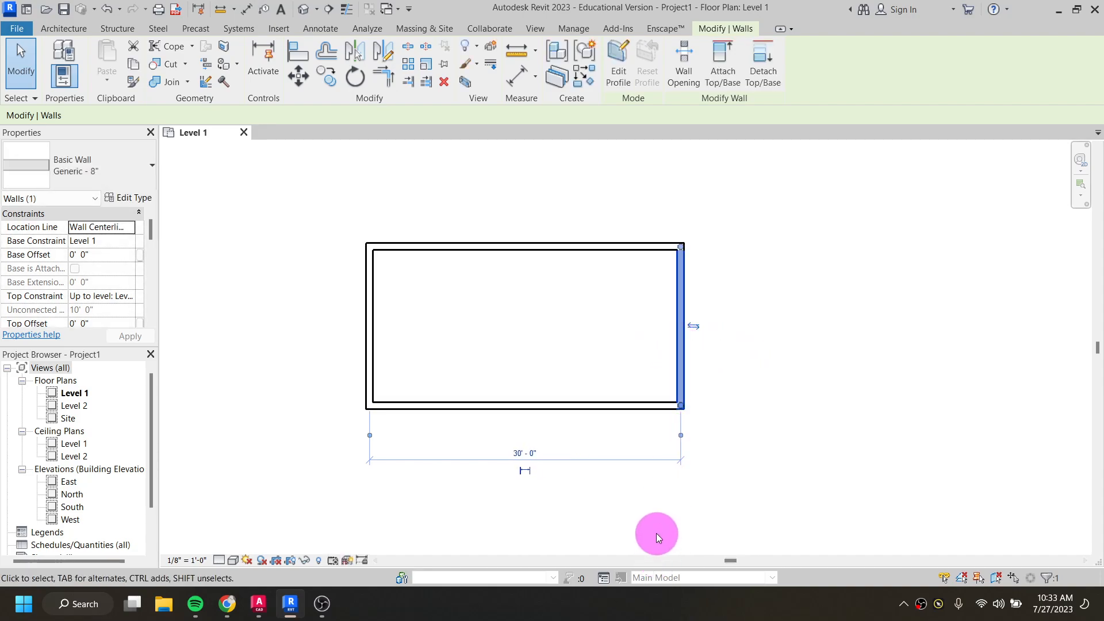
# Nudge the selected east wall in small increments both ways, leaving it 31' 8" from the west wall
pyautogui.press('Right')
pyautogui.press('Right')
pyautogui.press('Right')
pyautogui.press('Right')
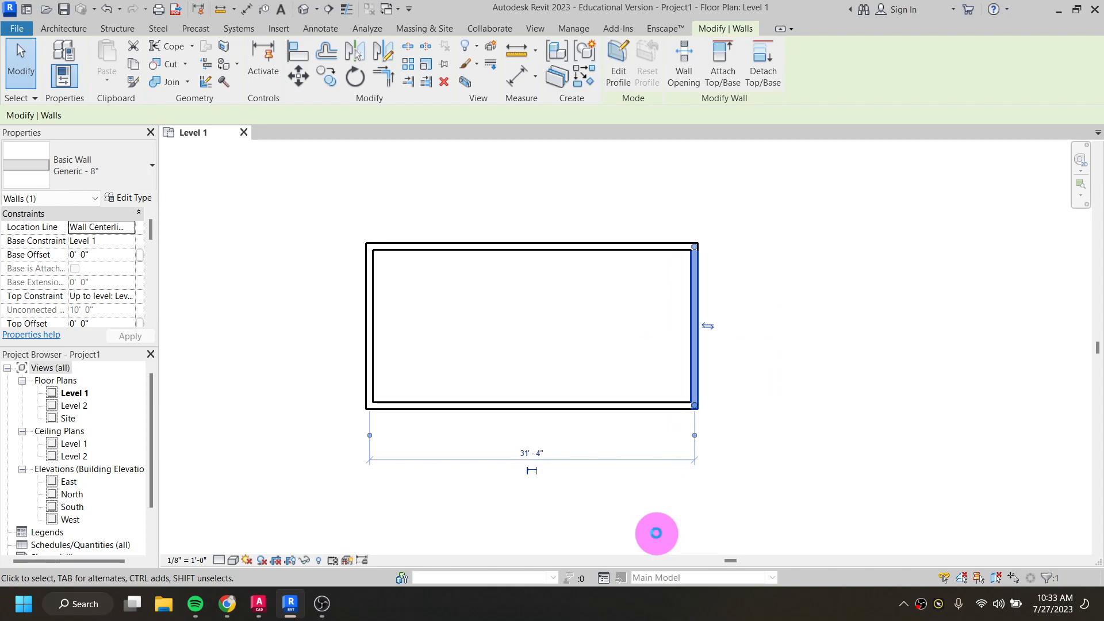
pyautogui.press('Left')
pyautogui.press('Left')
pyautogui.press('Left')
pyautogui.press('Right')
pyautogui.press('Right')
pyautogui.press('Right')
pyautogui.press('Left')
pyautogui.press('Left')
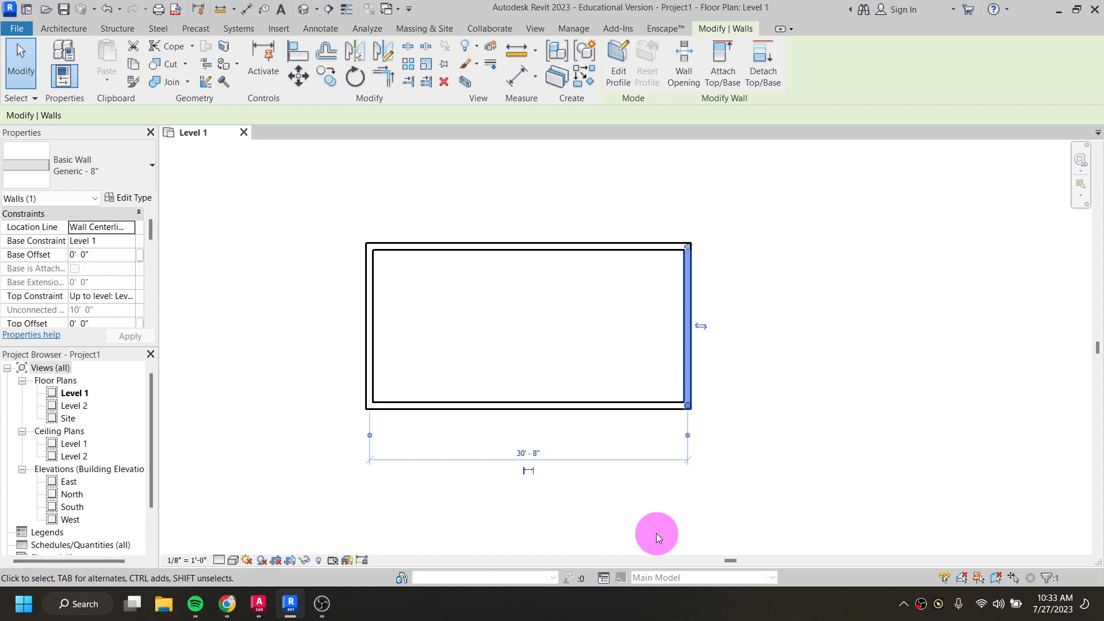
pyautogui.press('Left')
pyautogui.press('Left')
pyautogui.press('Left')
pyautogui.press('Right')
pyautogui.press('Right')
pyautogui.press('Right')
pyautogui.press('Right')
pyautogui.press('Right')
pyautogui.press('Right')
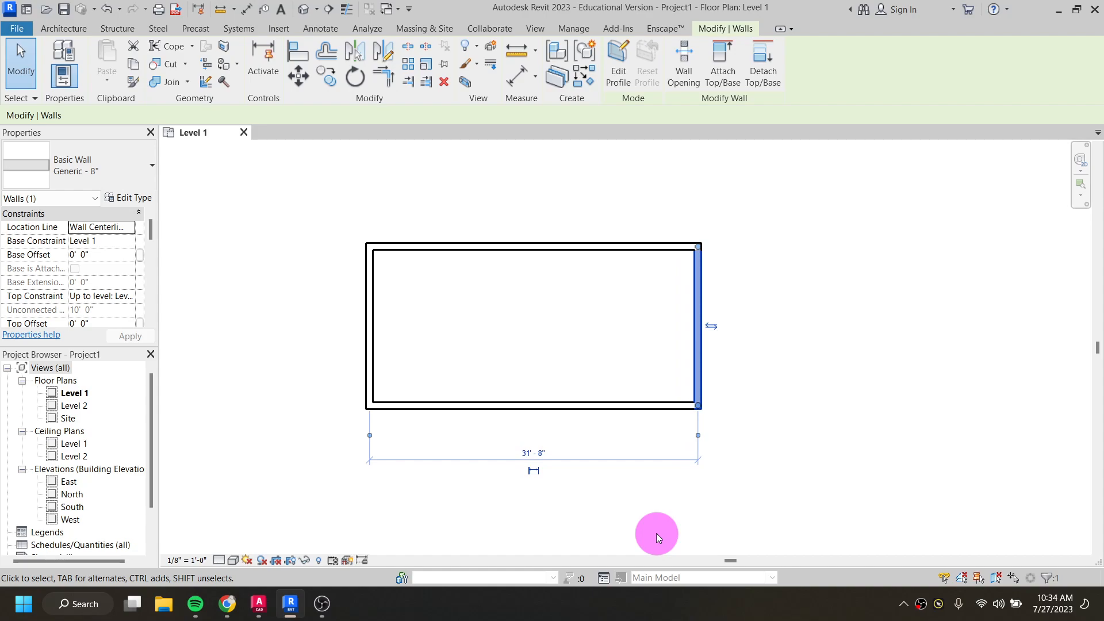
# Nudge the east wall until it sits 32' 0" from the west wall, and deselect it
pyautogui.press('Right')
pyautogui.press('Right')
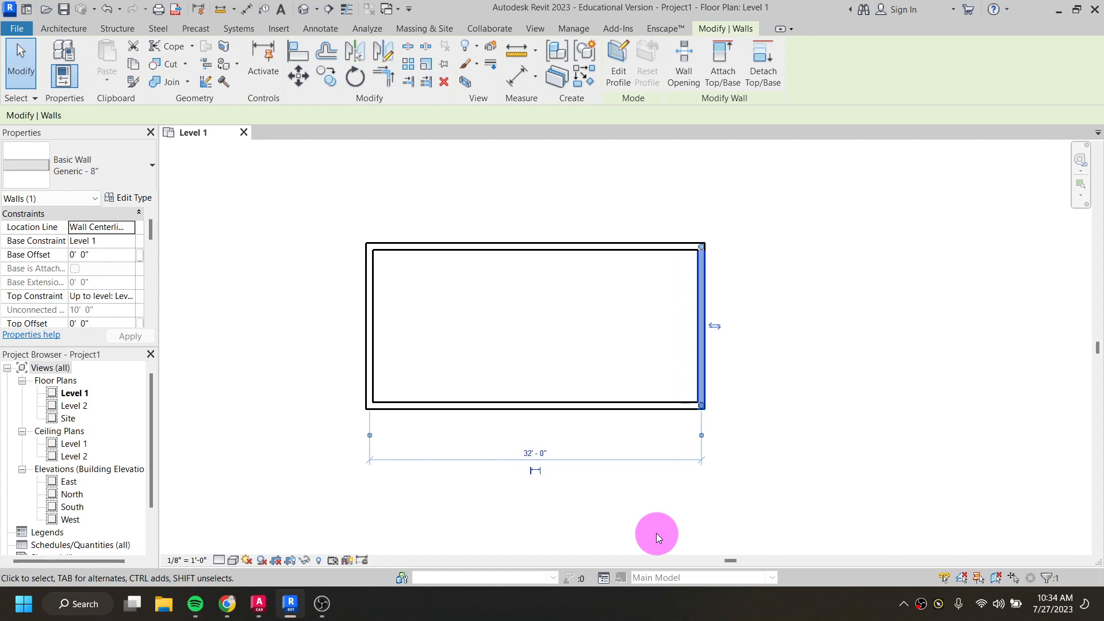
pyautogui.press('Left')
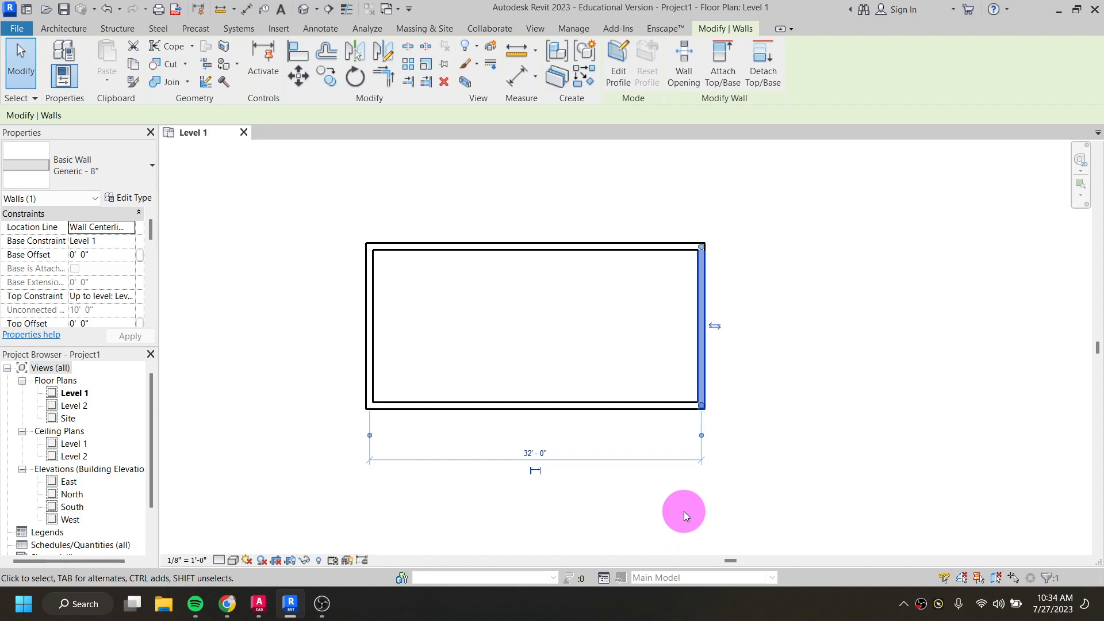
pyautogui.press('Escape')
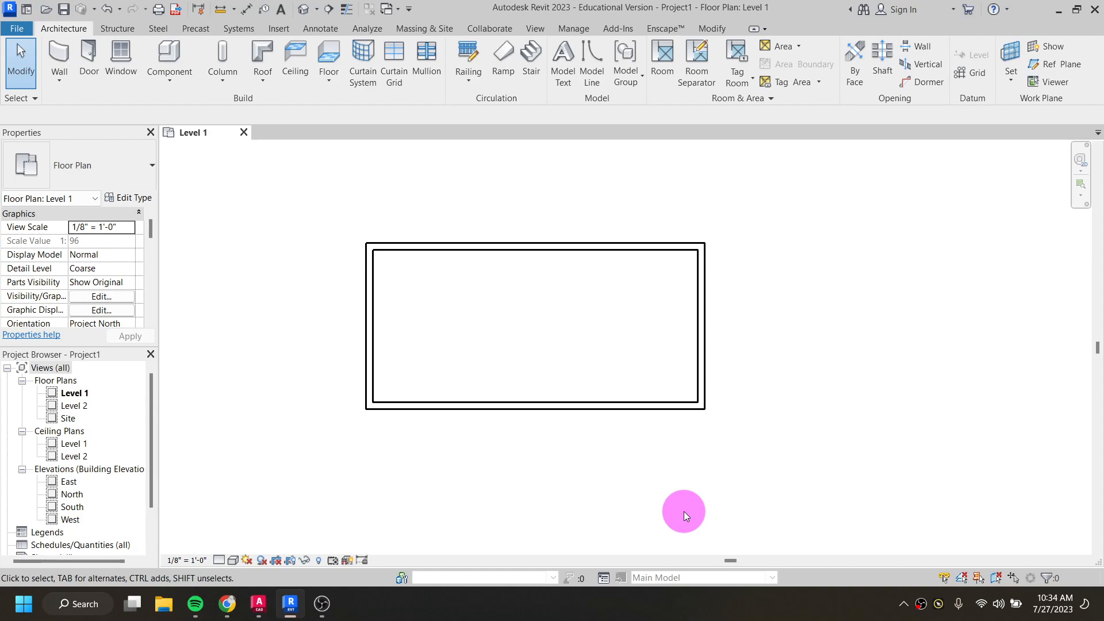
# Select the west wall and move its temporary dimension's witness lines to the outer faces of the west and east walls
pyautogui.click(367, 321)
pyautogui.scroll(3, 365, 236)
pyautogui.scroll(-3, 387, 246)
pyautogui.scroll(3, 715, 244)
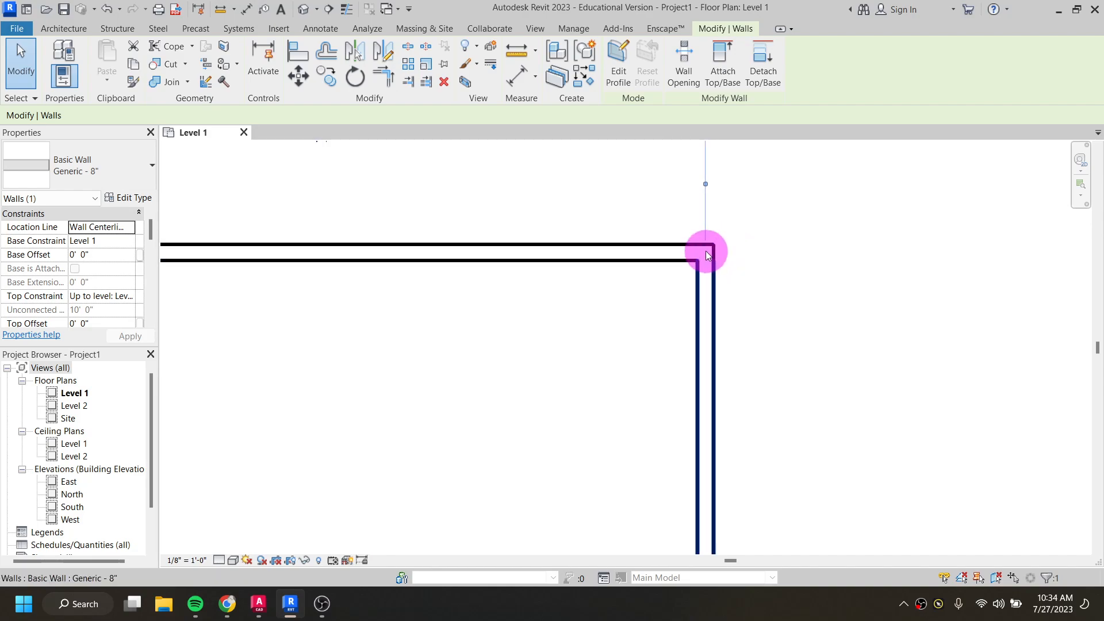
pyautogui.scroll(-3, 707, 250)
pyautogui.scroll(3, 368, 206)
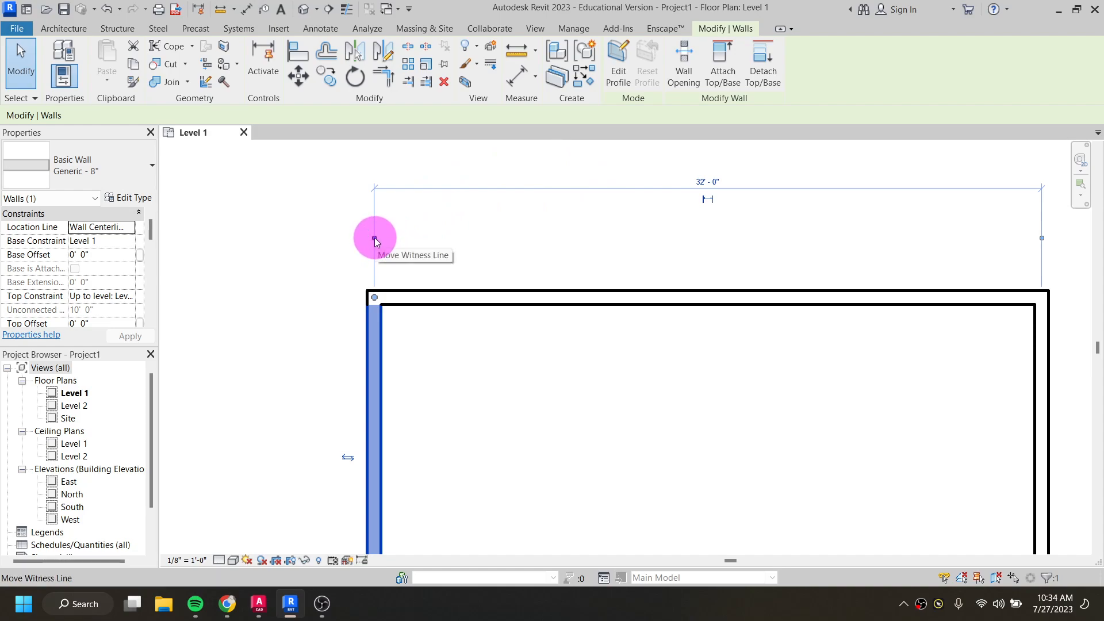
pyautogui.moveTo(375, 239); pyautogui.dragTo(362, 321)
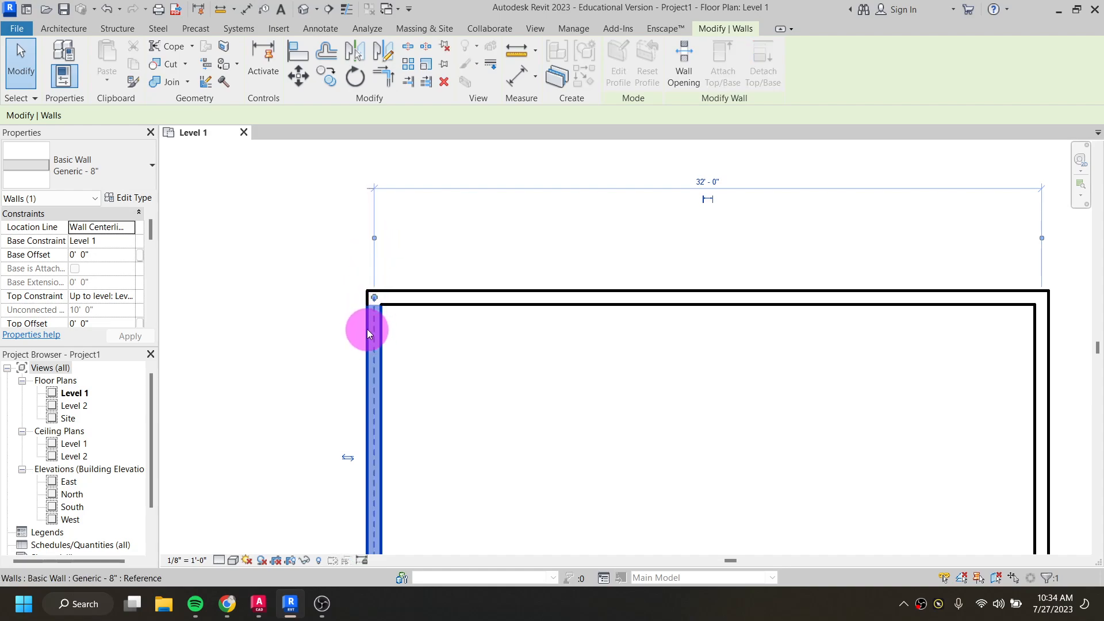
pyautogui.press('Tab')
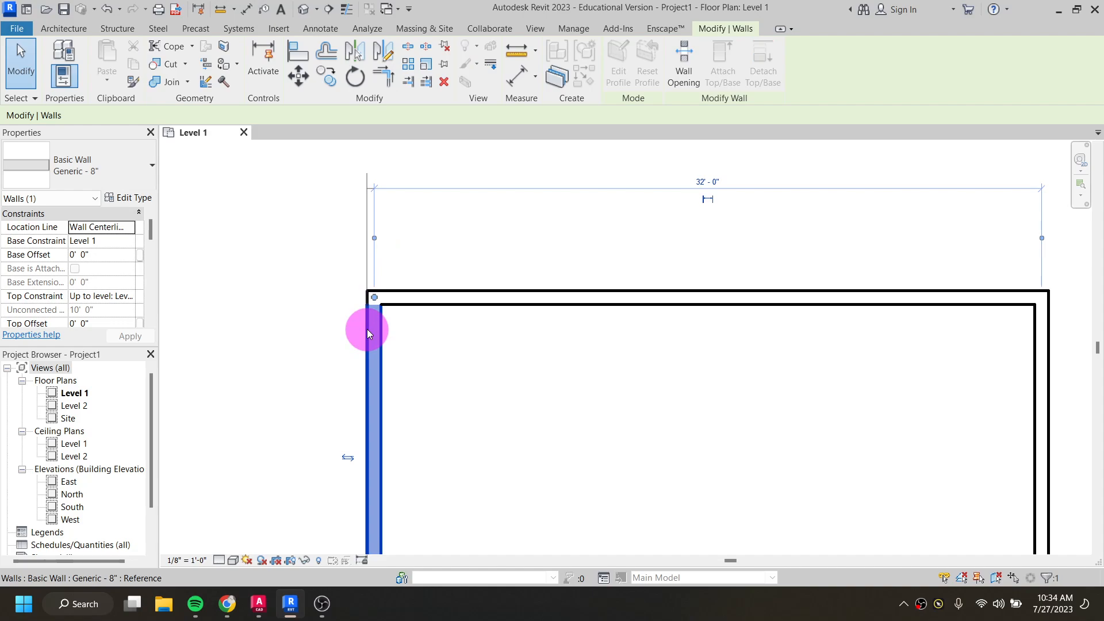
pyautogui.moveTo(368, 334); pyautogui.dragTo(368, 332)
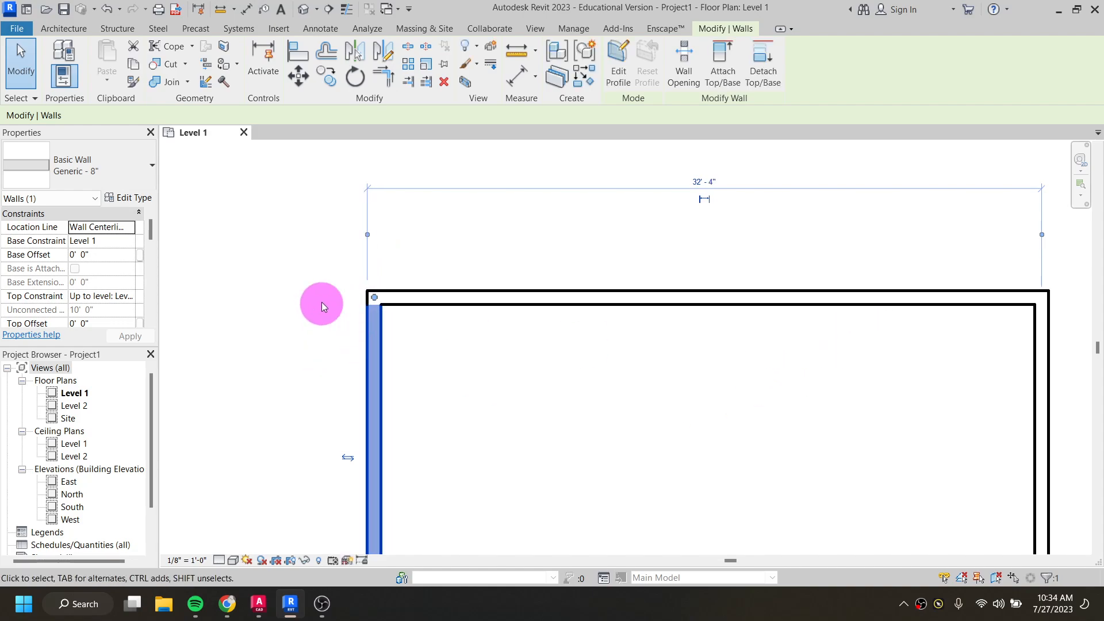
pyautogui.moveTo(871, 336); pyautogui.dragTo(721, 344, button='middle')
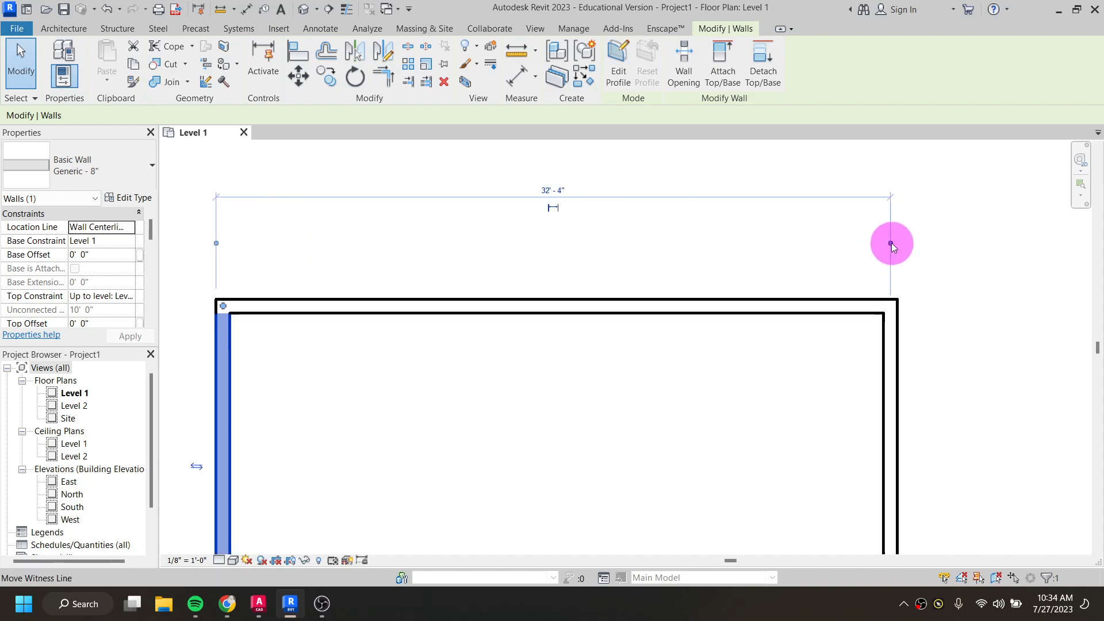
pyautogui.moveTo(899, 245); pyautogui.dragTo(899, 338)
pyautogui.scroll(-1, 746, 453)
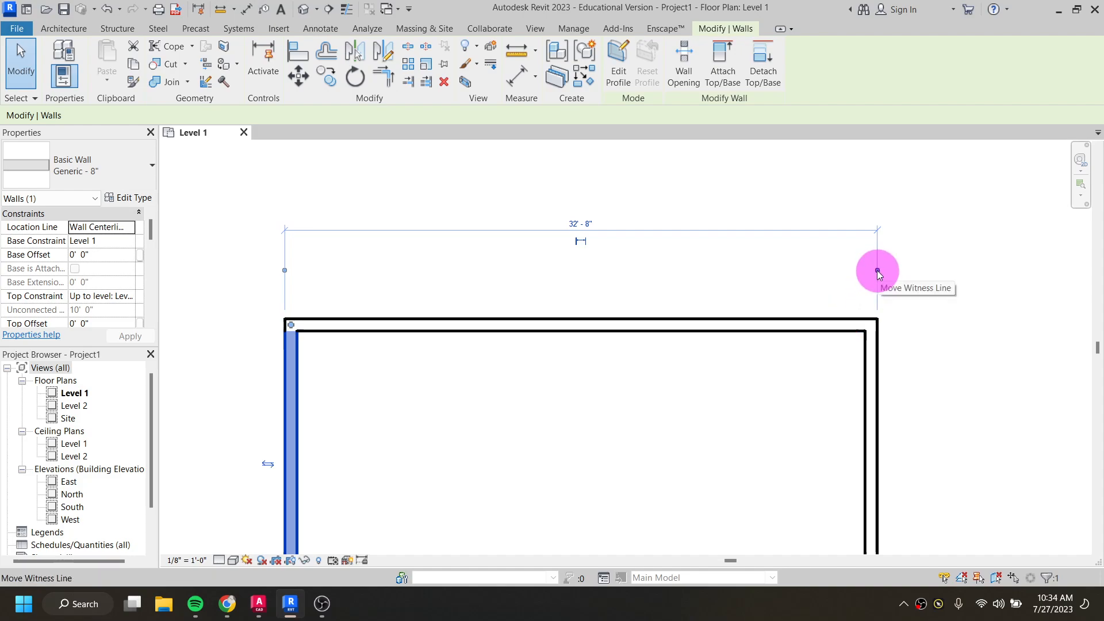
# Move both witness lines to the inner faces of the east and west walls to measure the clear distance, and deselect the wall
pyautogui.moveTo(878, 271); pyautogui.dragTo(864, 357)
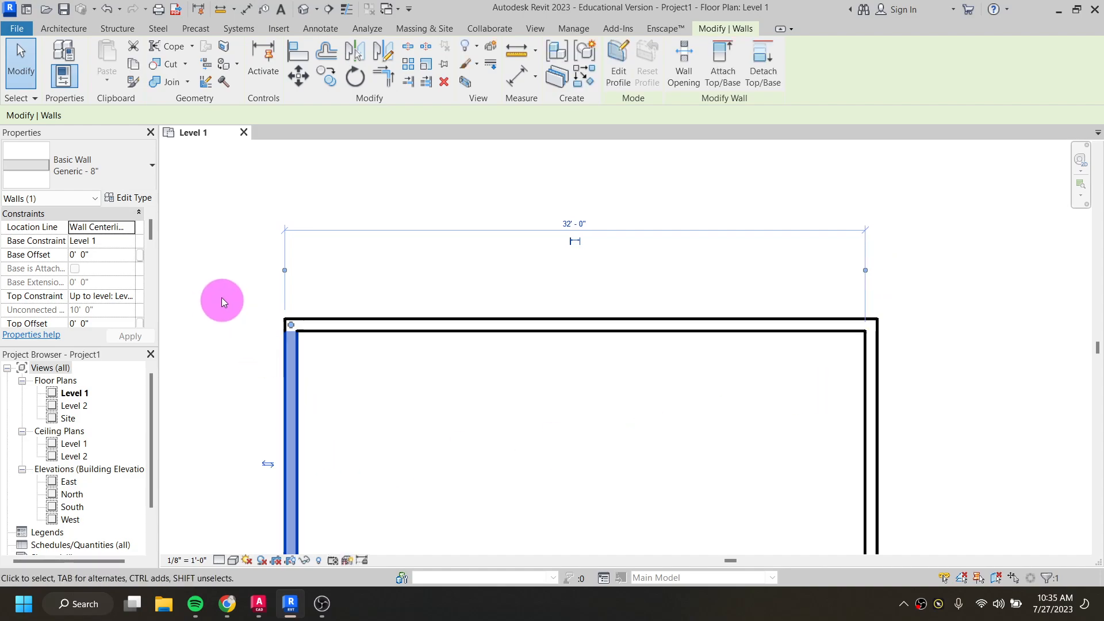
pyautogui.moveTo(285, 271); pyautogui.dragTo(299, 373)
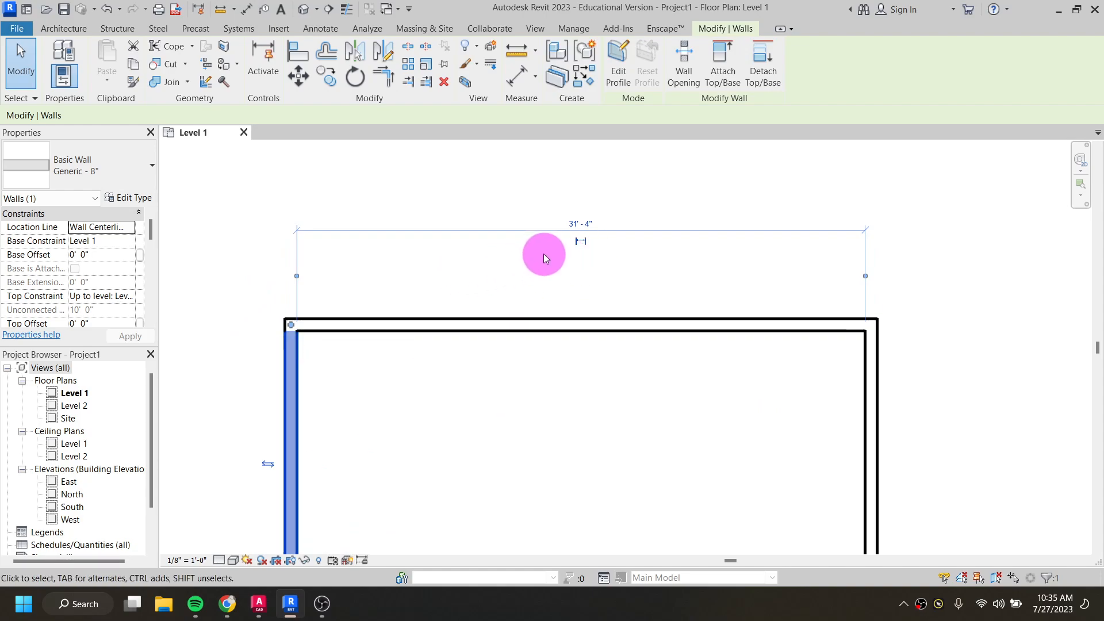
pyautogui.click(605, 228)
pyautogui.click(288, 372)
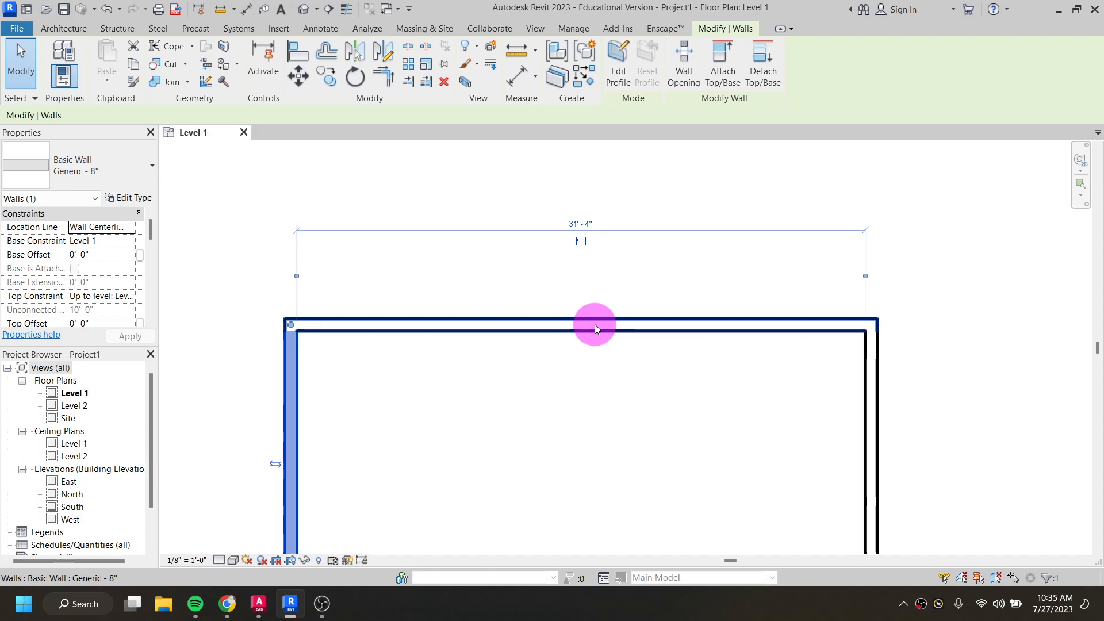
pyautogui.press('Escape')
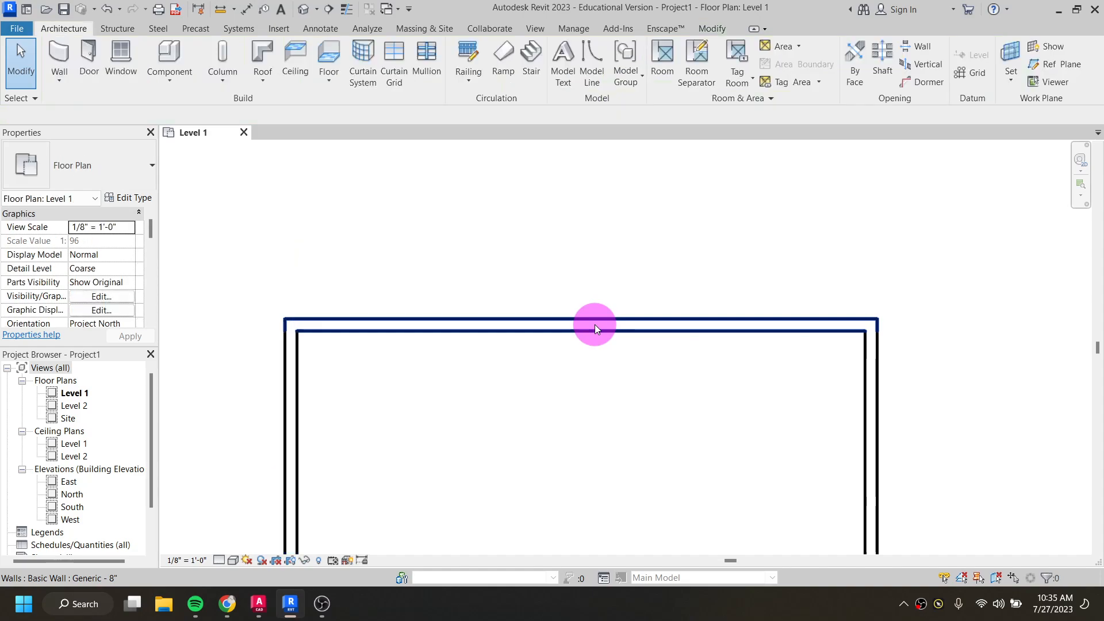
# Open the default 3D view and orbit it to show the four walls from a lower front angle
pyautogui.scroll(-2, 672, 351)
pyautogui.moveTo(673, 358); pyautogui.dragTo(598, 308, button='middle')
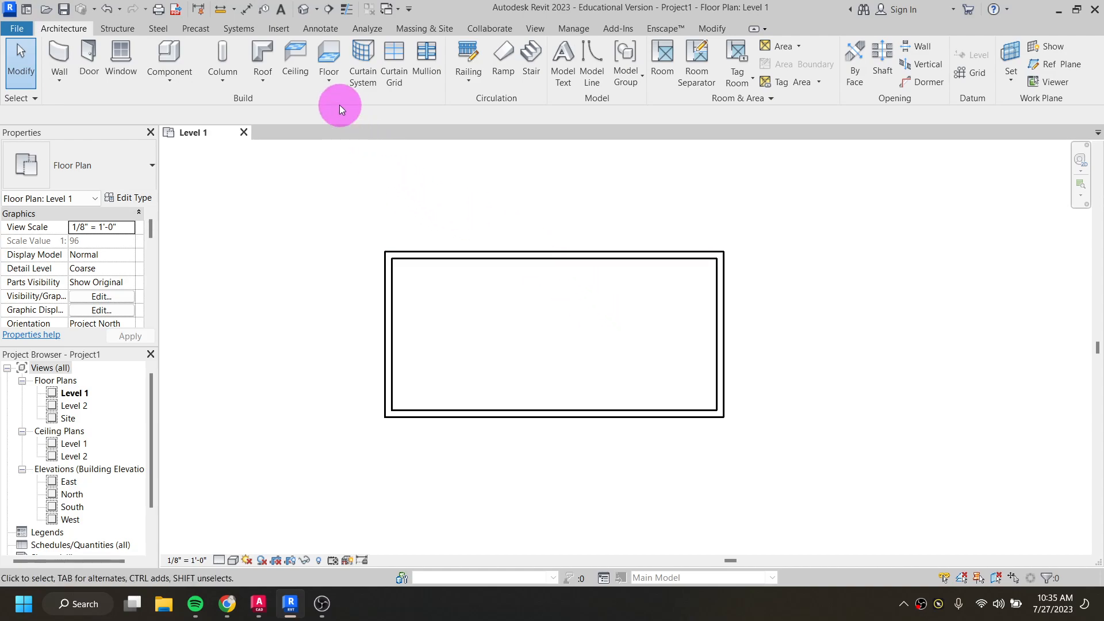
pyautogui.click(304, 10)
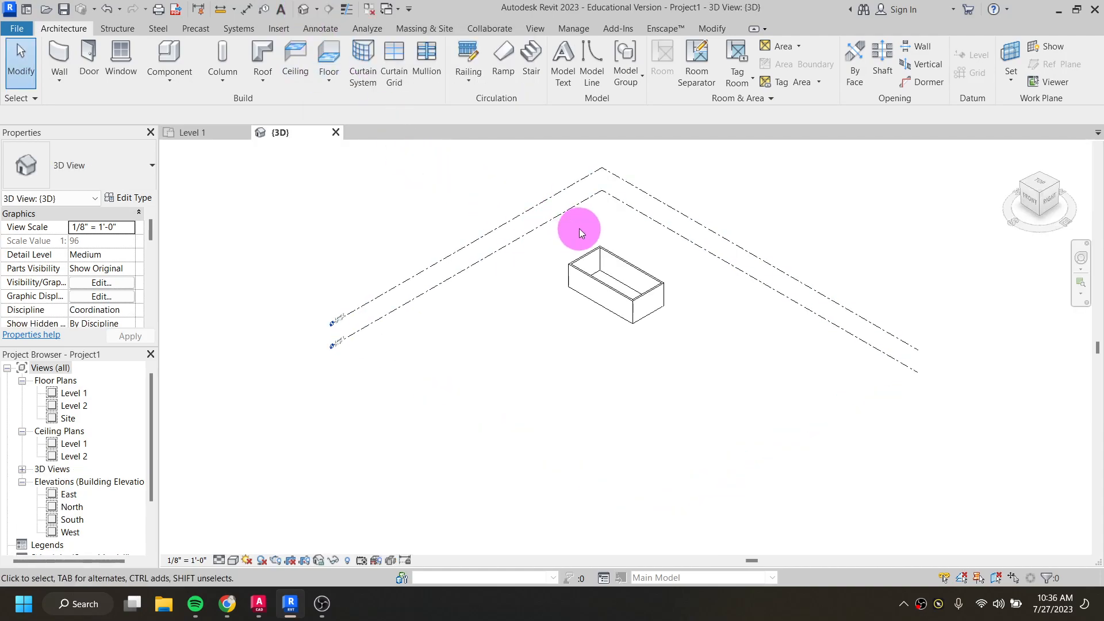
pyautogui.scroll(3, 580, 231)
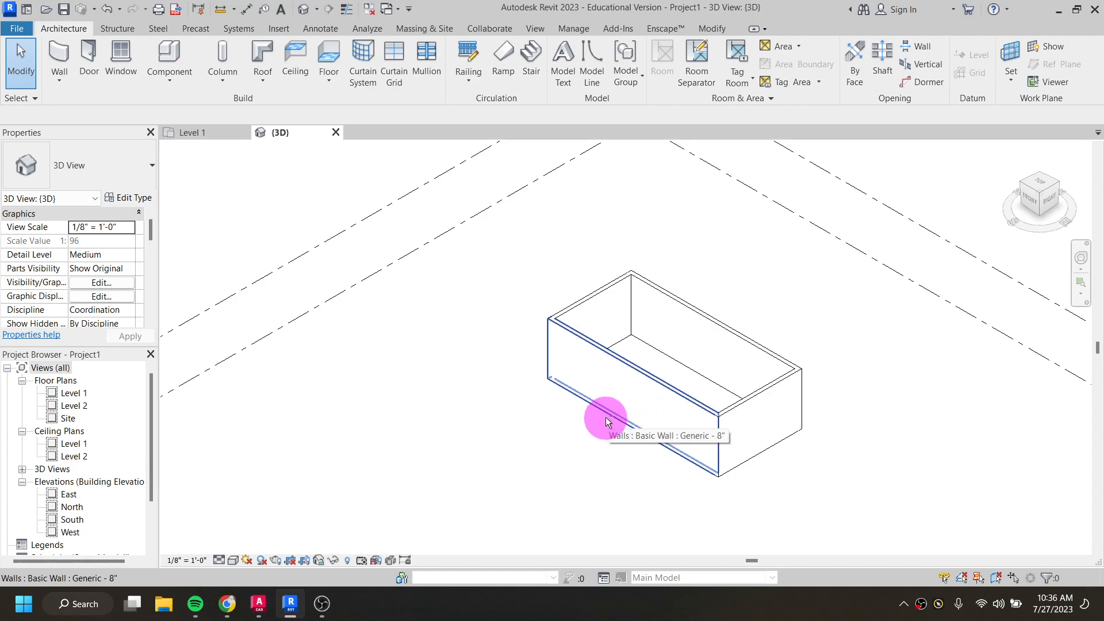
pyautogui.keyDown('shift'); pyautogui.moveTo(553, 438); pyautogui.dragTo(572, 395, button='middle'); pyautogui.keyUp('shift')
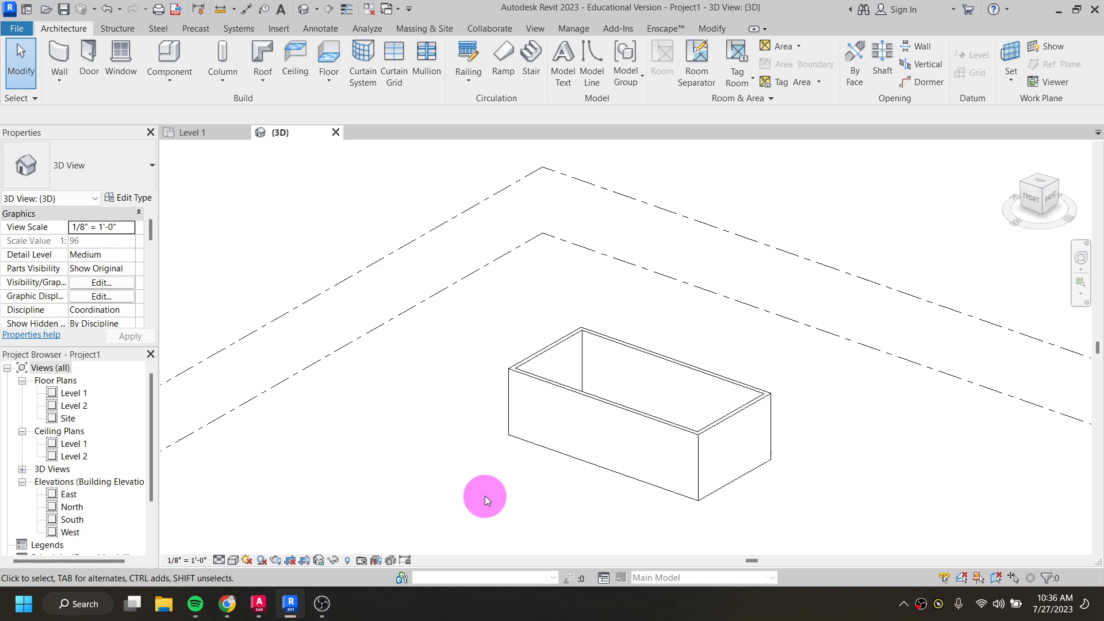
# Try the Shaded visual style in the 3D view, and set the style to Consistent Colors
pyautogui.click(234, 560)
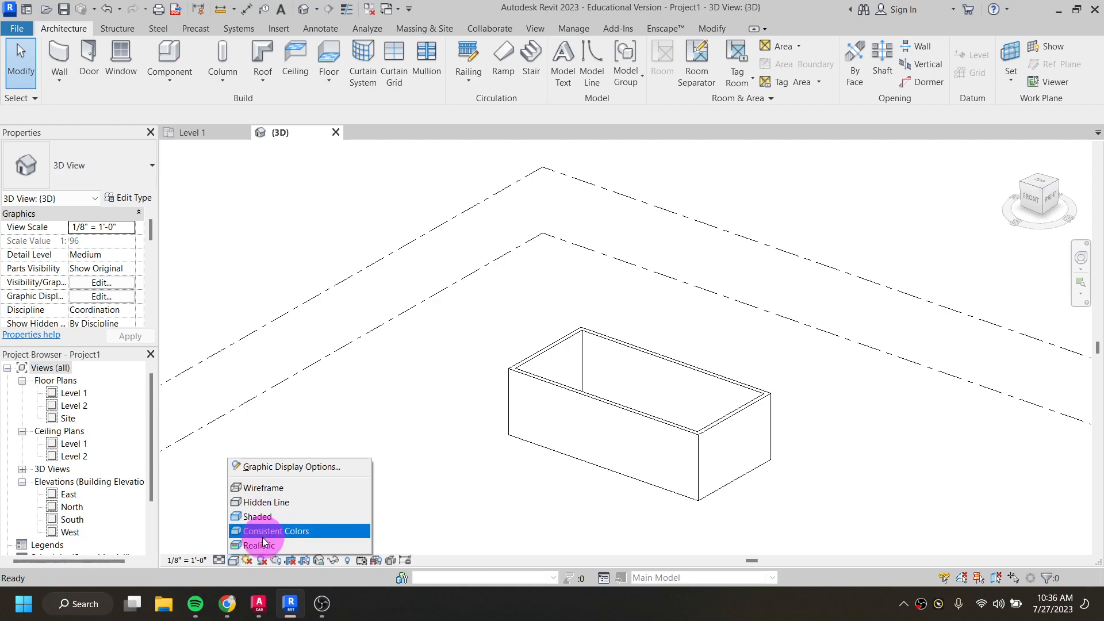
pyautogui.click(258, 516)
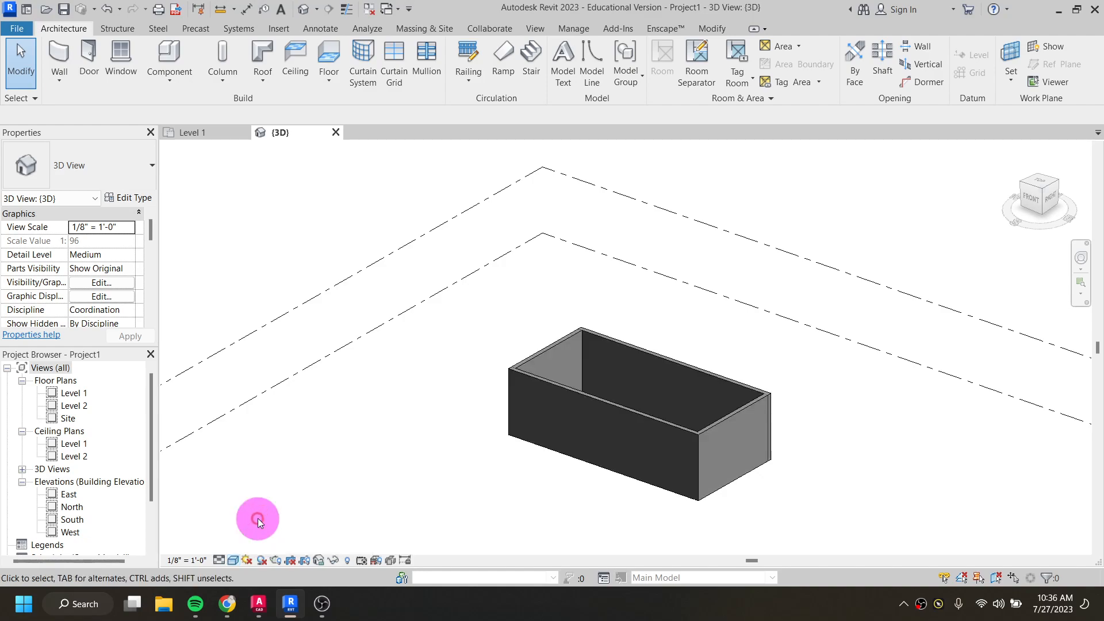
pyautogui.click(233, 561)
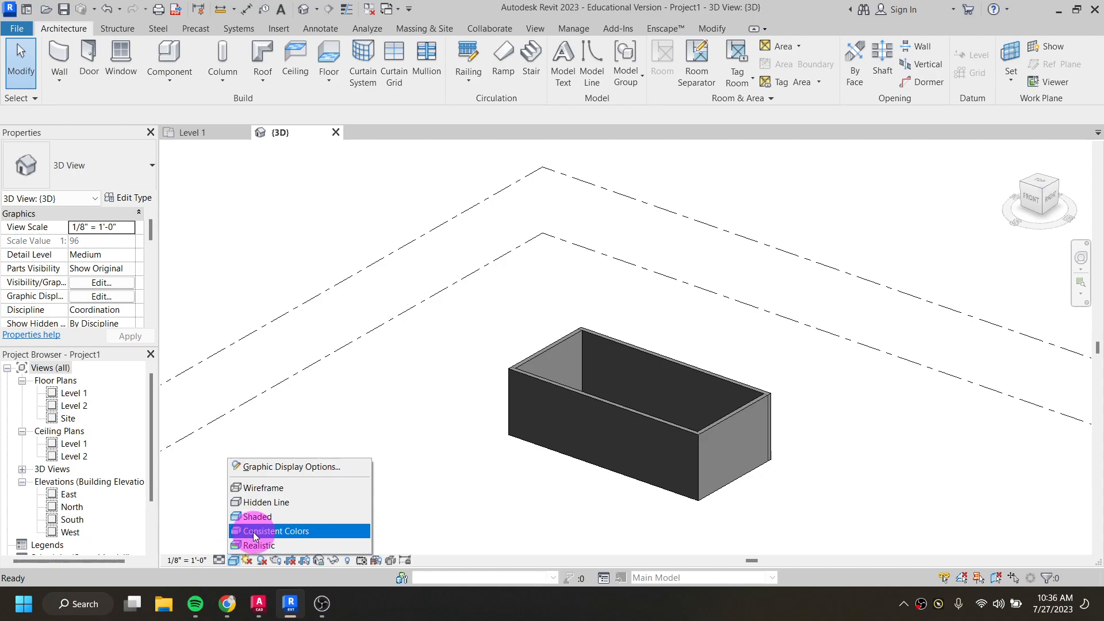
pyautogui.click(254, 531)
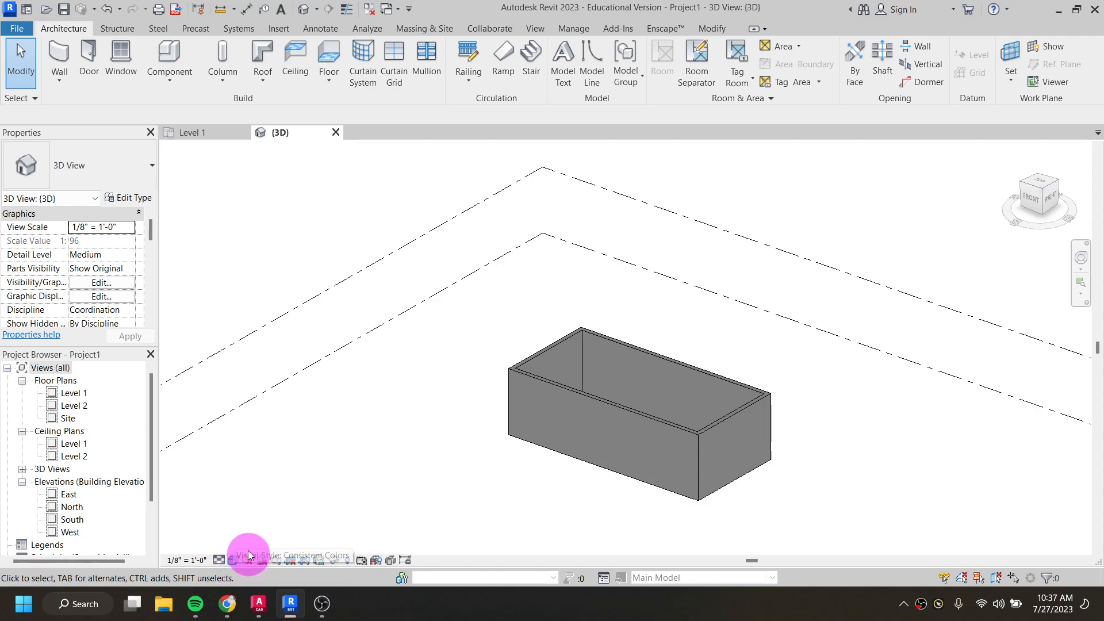
# Open the Level 1 floor plan from its level marker in the 3D view
pyautogui.moveTo(631, 350); pyautogui.dragTo(559, 300, button='middle')
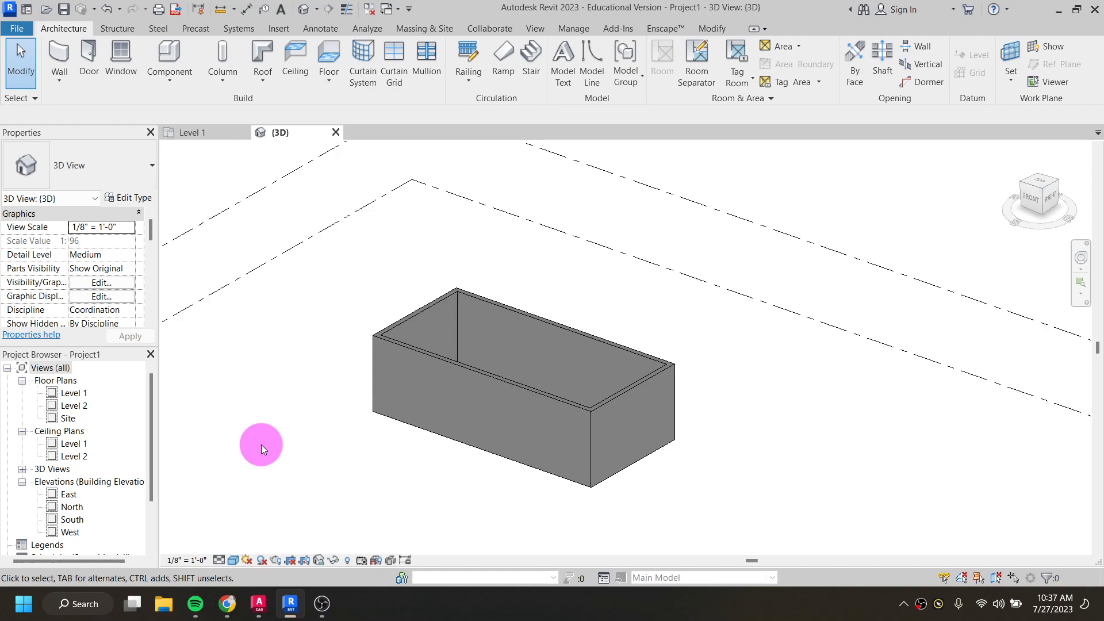
pyautogui.scroll(-3, 261, 444)
pyautogui.moveTo(274, 426); pyautogui.dragTo(555, 375, button='middle')
pyautogui.scroll(5, 219, 482)
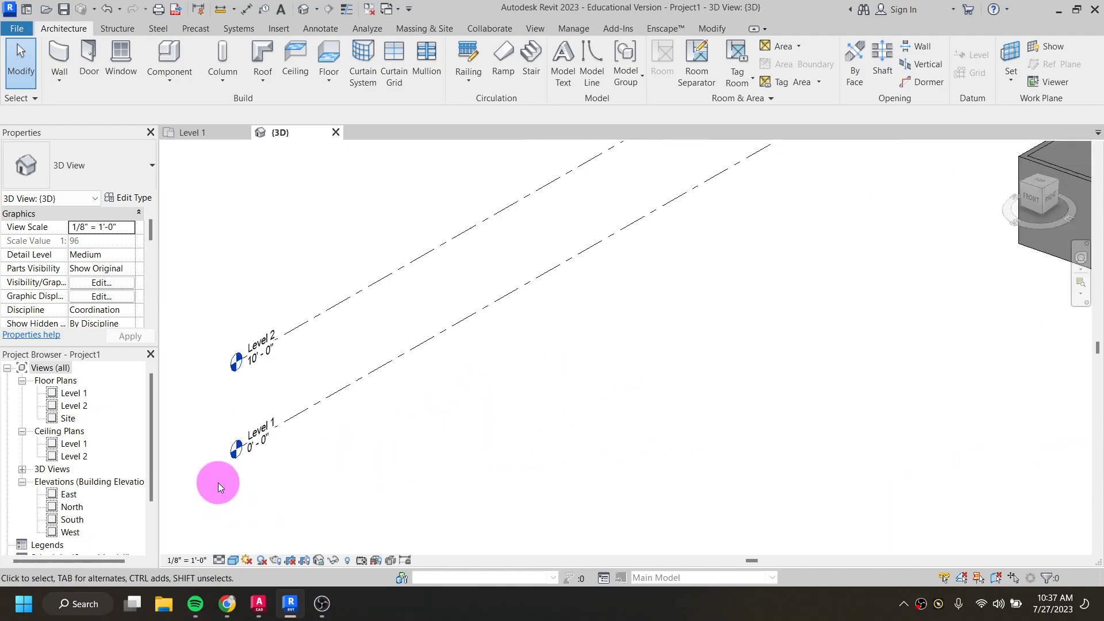
pyautogui.doubleClick(245, 443)
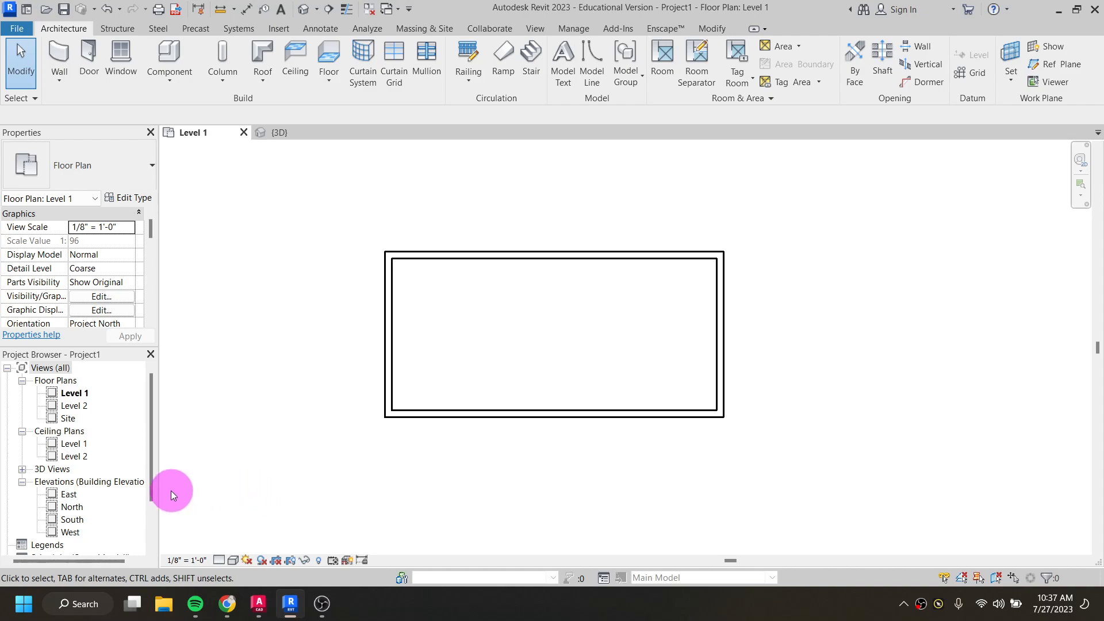
# Return to the 3D view, bring the whole model into sight, and switch back to the Level 1 floor plan
pyautogui.click(304, 9)
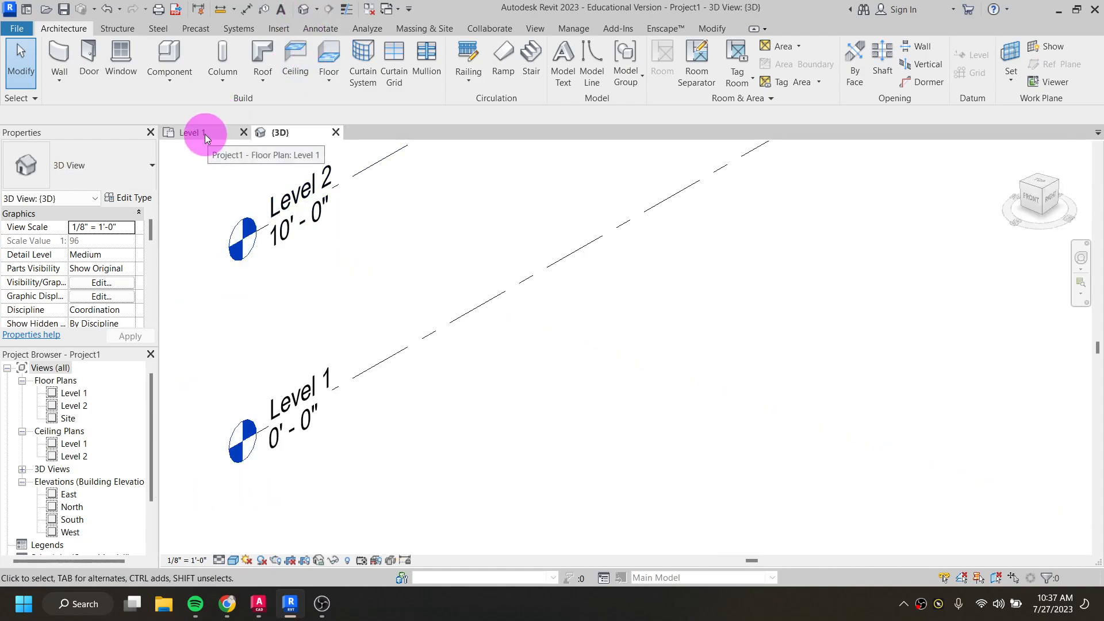
pyautogui.scroll(-3, 497, 377)
pyautogui.scroll(-3, 780, 344)
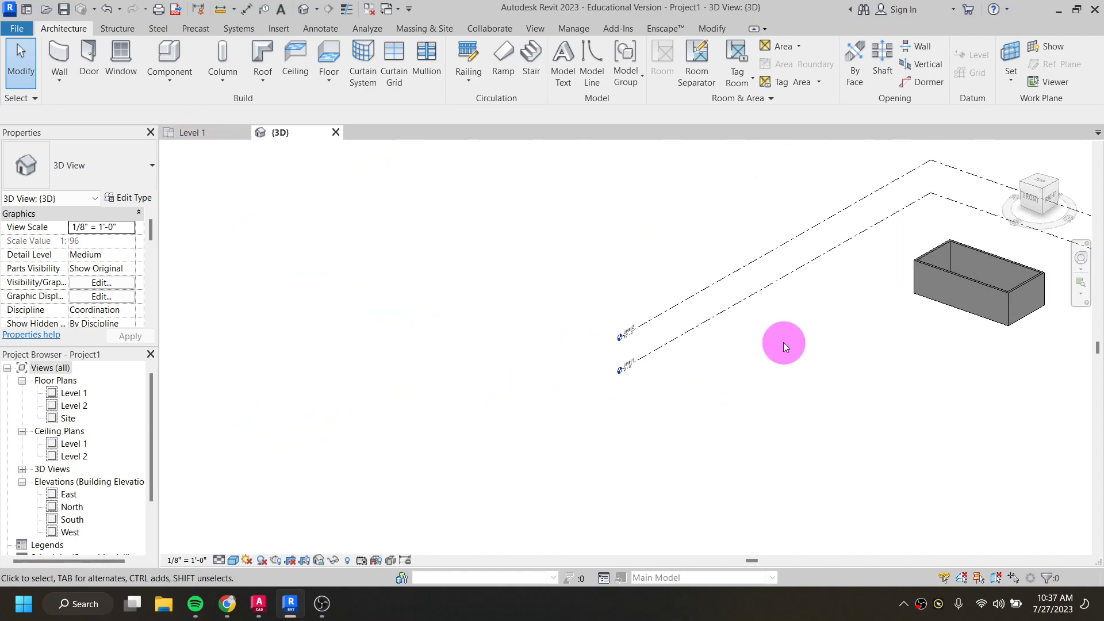
pyautogui.moveTo(782, 343); pyautogui.dragTo(492, 401, button='middle')
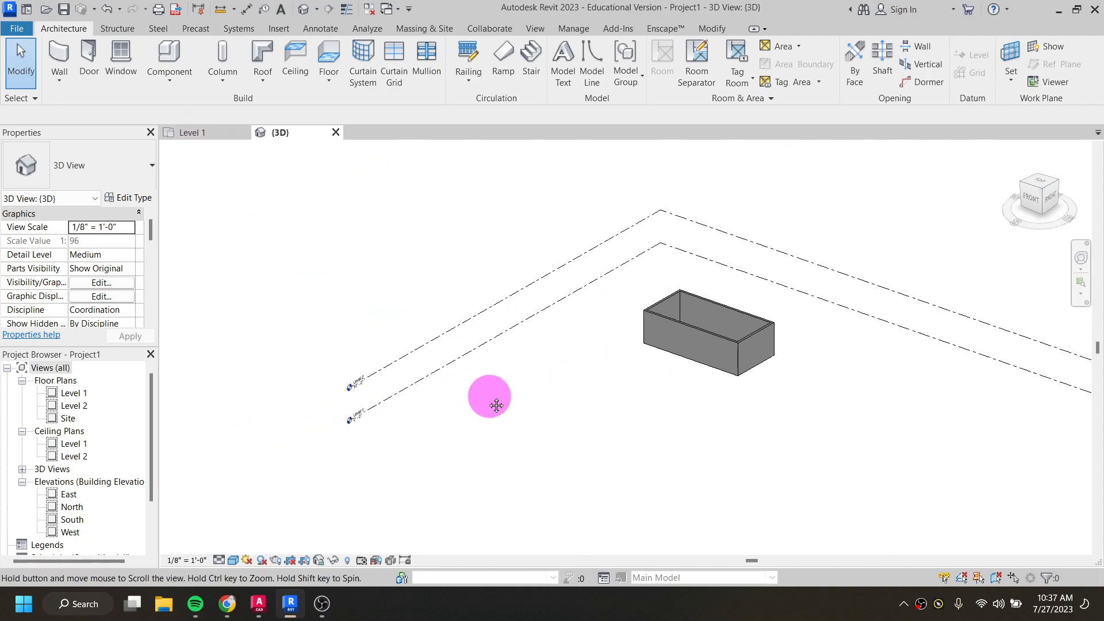
pyautogui.click(203, 135)
pyautogui.click(278, 131)
pyautogui.click(202, 134)
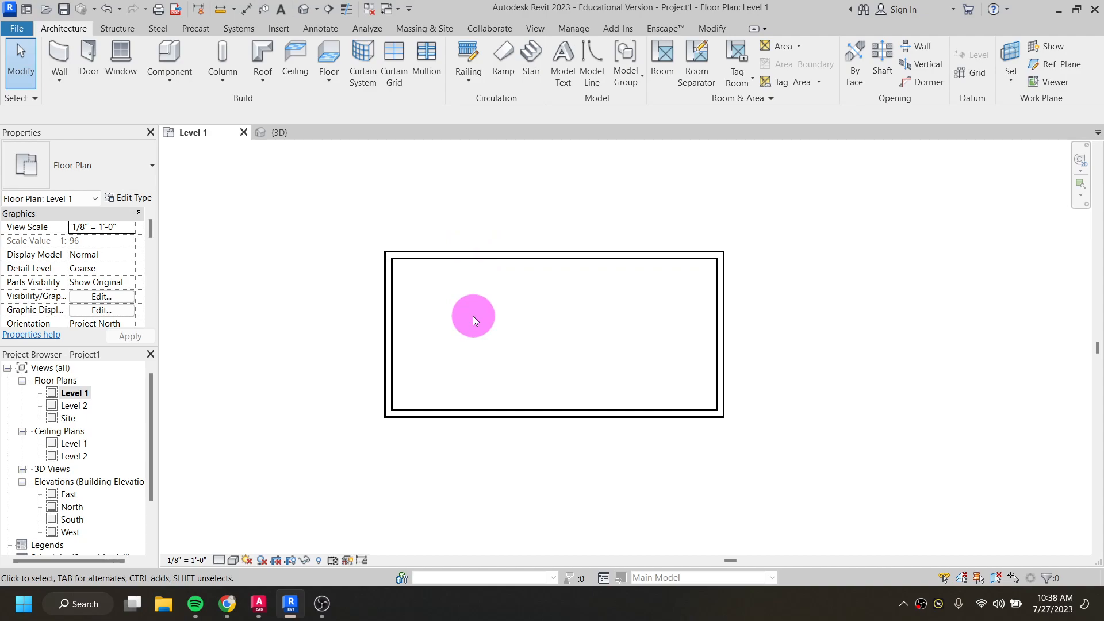
# Start the Wall tool on the Level 1 floor plan with the Basic Wall type Generic - 5"
pyautogui.press('w')
pyautogui.press('a')
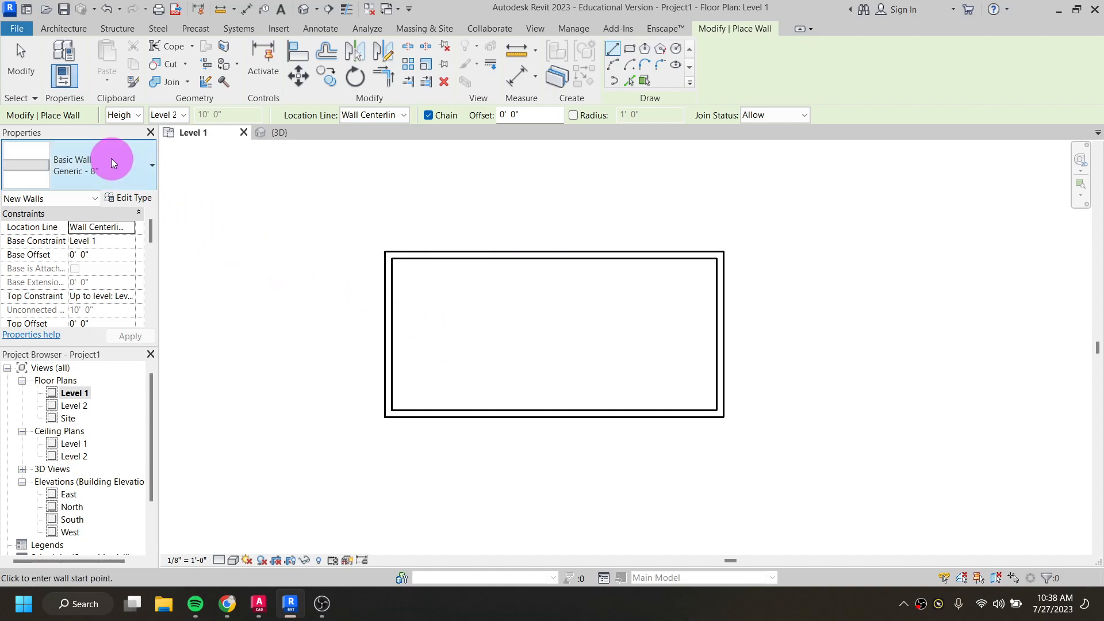
pyautogui.click(73, 168)
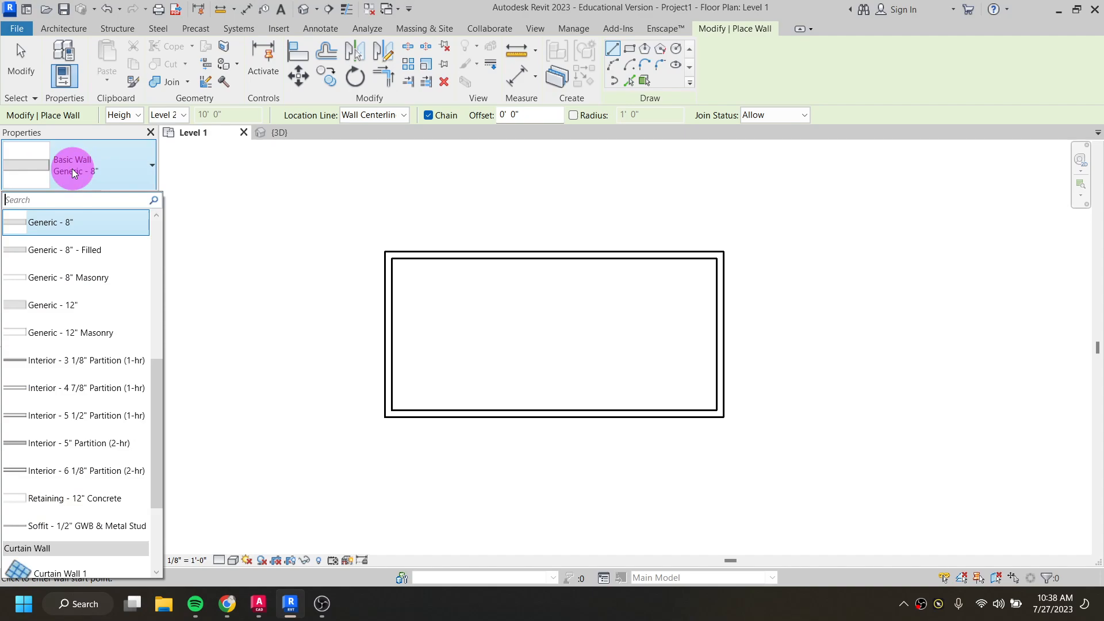
pyautogui.scroll(1, 90, 253)
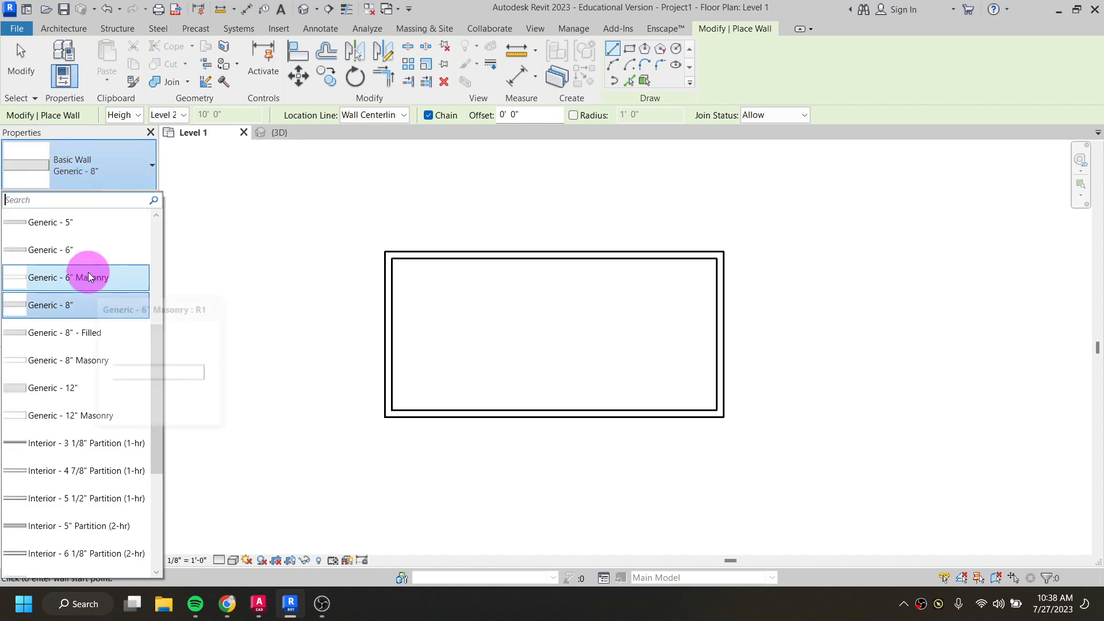
pyautogui.scroll(1, 90, 280)
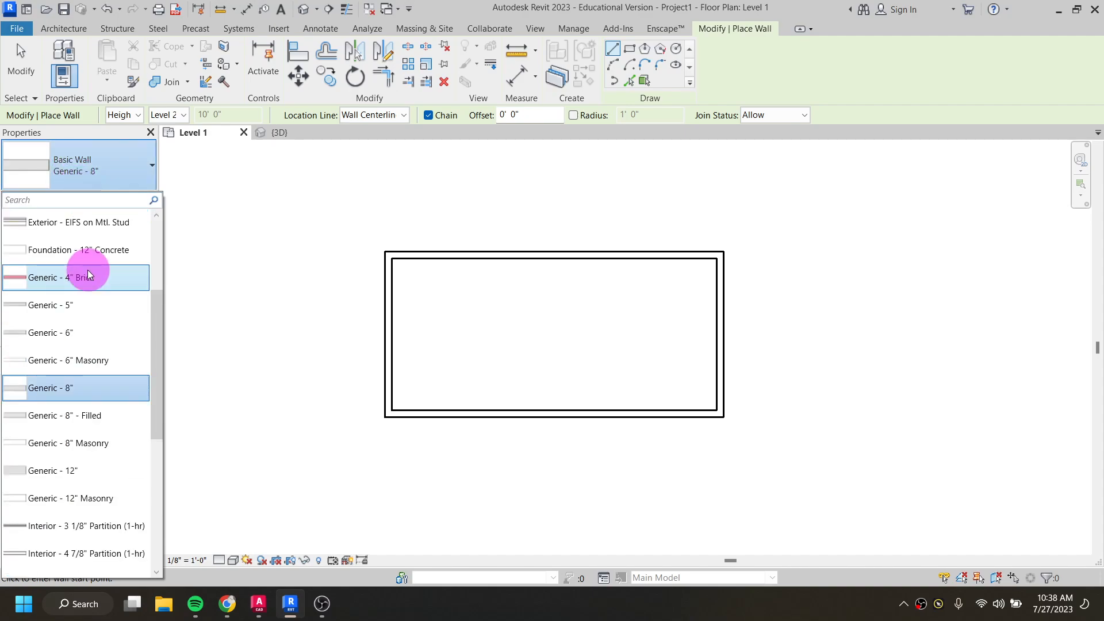
pyautogui.click(55, 306)
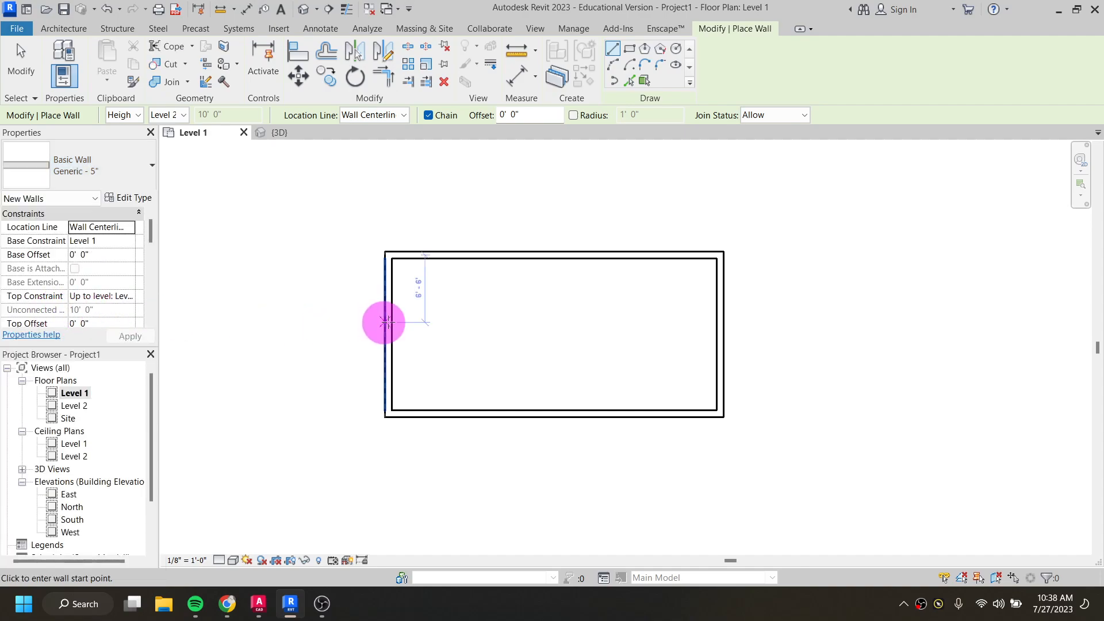
# Draw two walls enclosing the upper-left corner, starting 7'-0" down the left exterior wall, running 7'-6" across and up to the top wall
pyautogui.scroll(1, 389, 317)
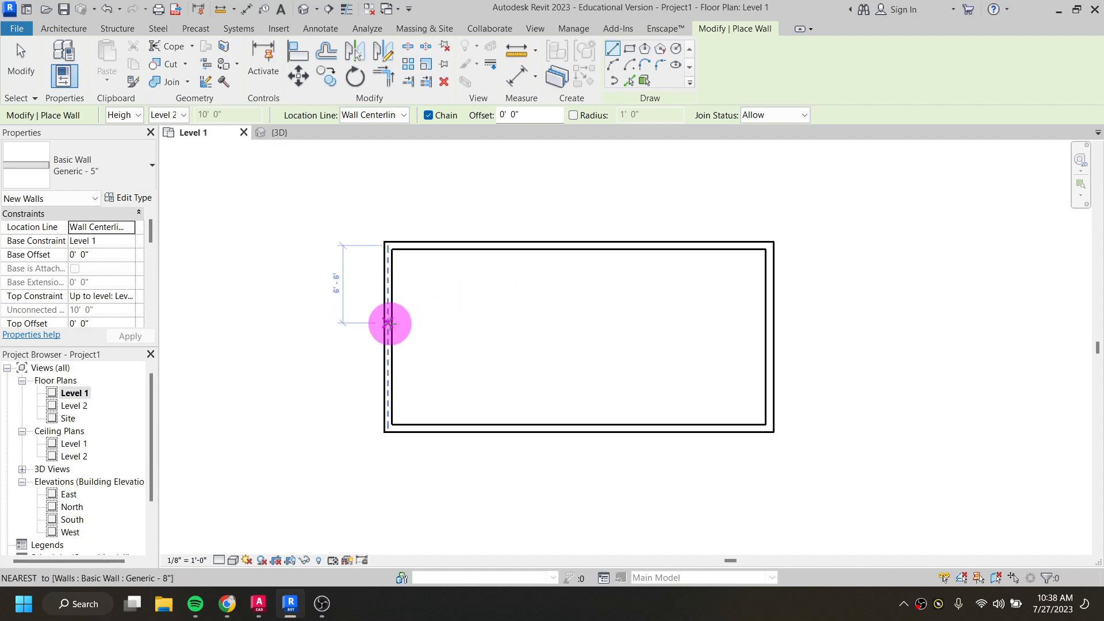
pyautogui.scroll(1, 387, 320)
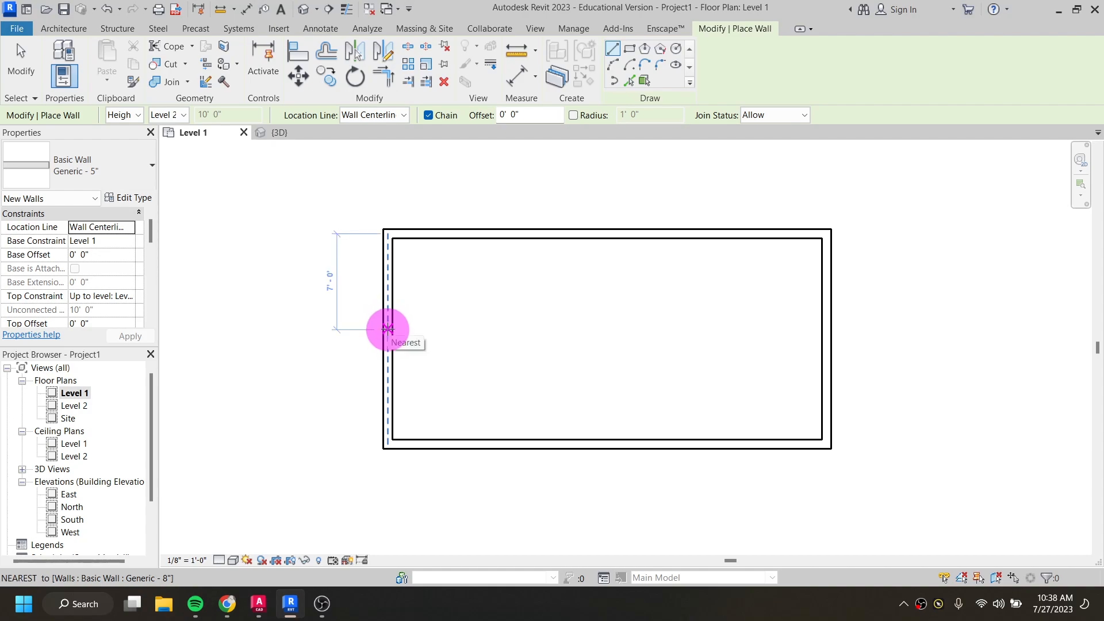
pyautogui.click(387, 329)
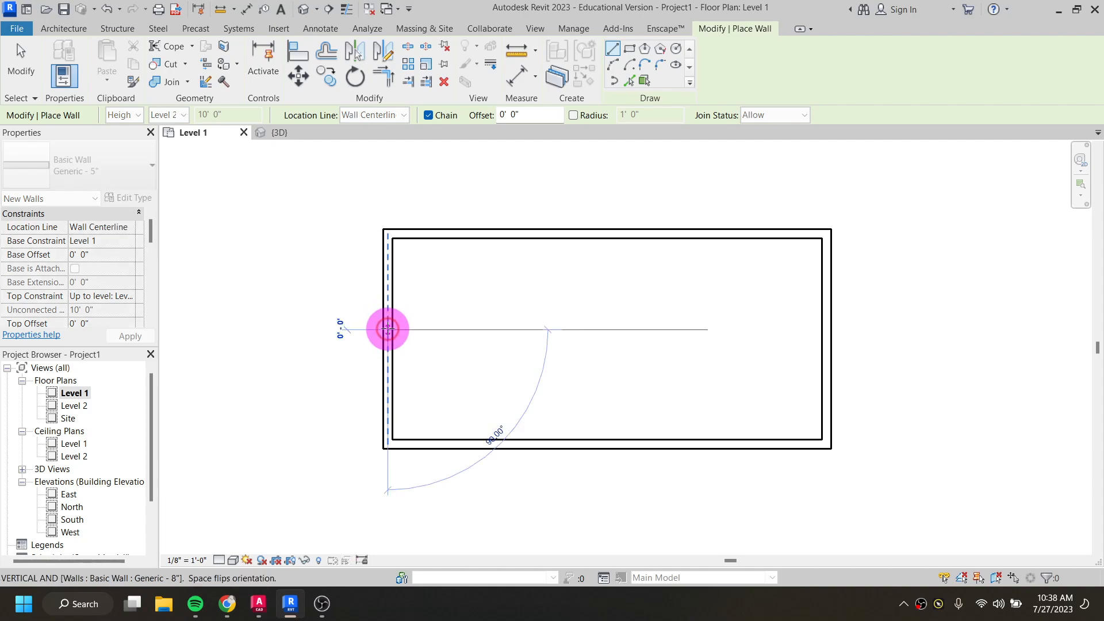
pyautogui.click(490, 329)
pyautogui.click(491, 234)
pyautogui.press('Escape')
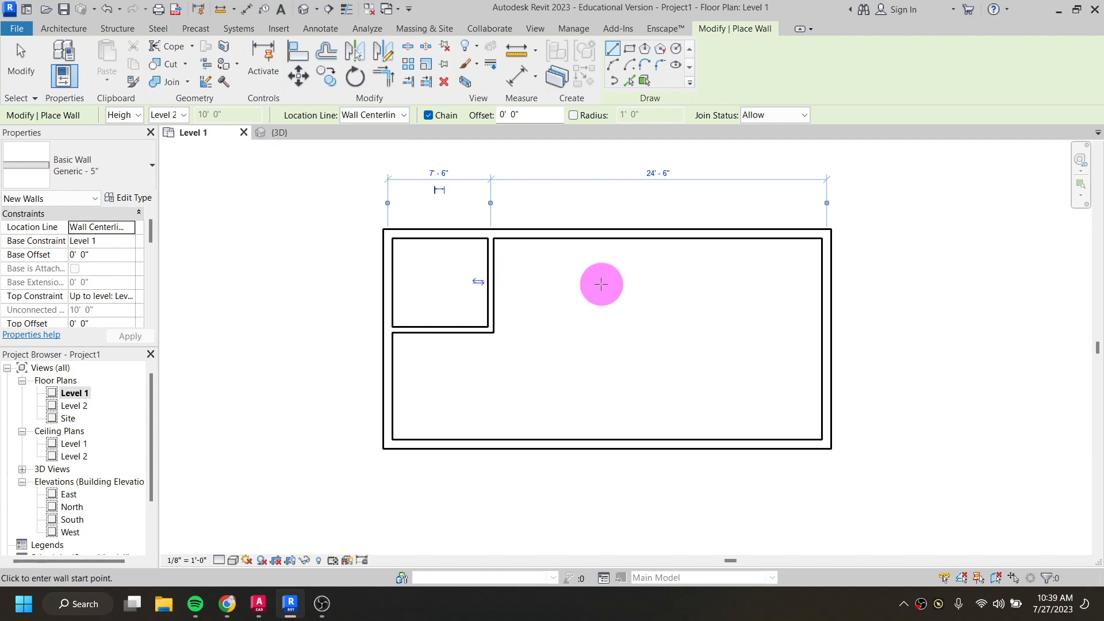
pyautogui.press('Escape')
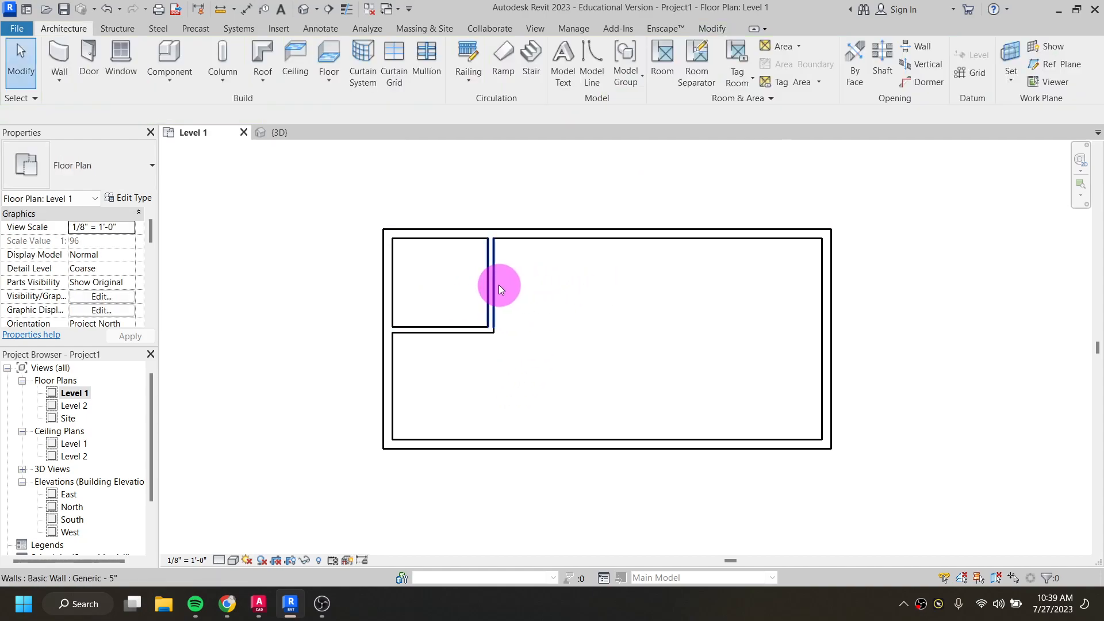
# Move the corner room's vertical partition so it sits 6'-6" from the left exterior wall
pyautogui.click(490, 288)
pyautogui.moveTo(490, 287); pyautogui.dragTo(481, 320)
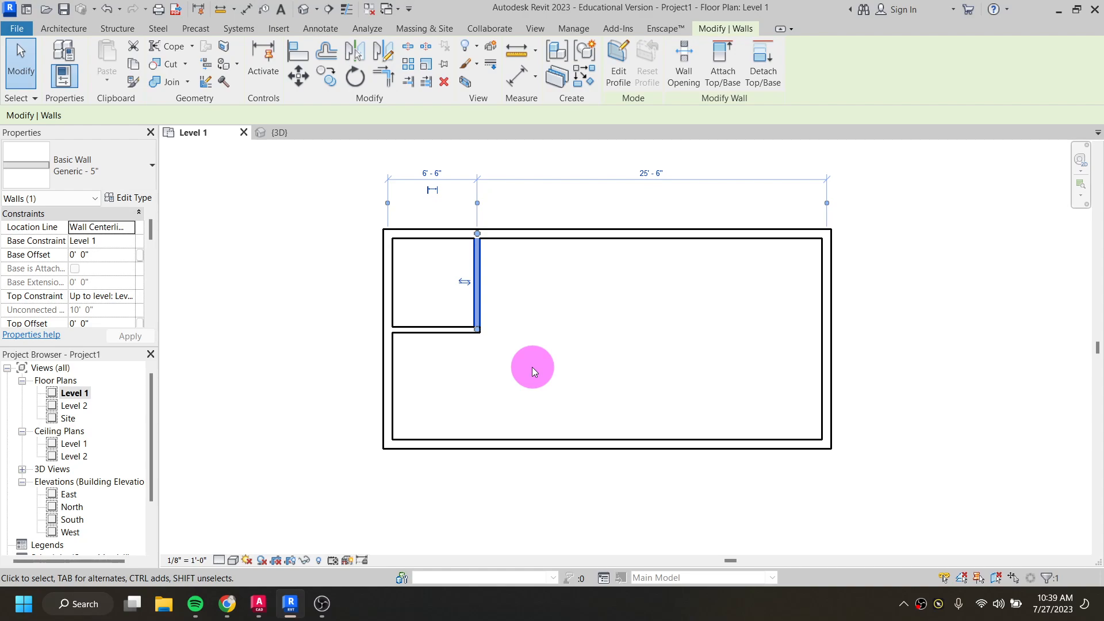
pyautogui.click(607, 344)
pyautogui.moveTo(677, 369); pyautogui.dragTo(572, 391, button='middle')
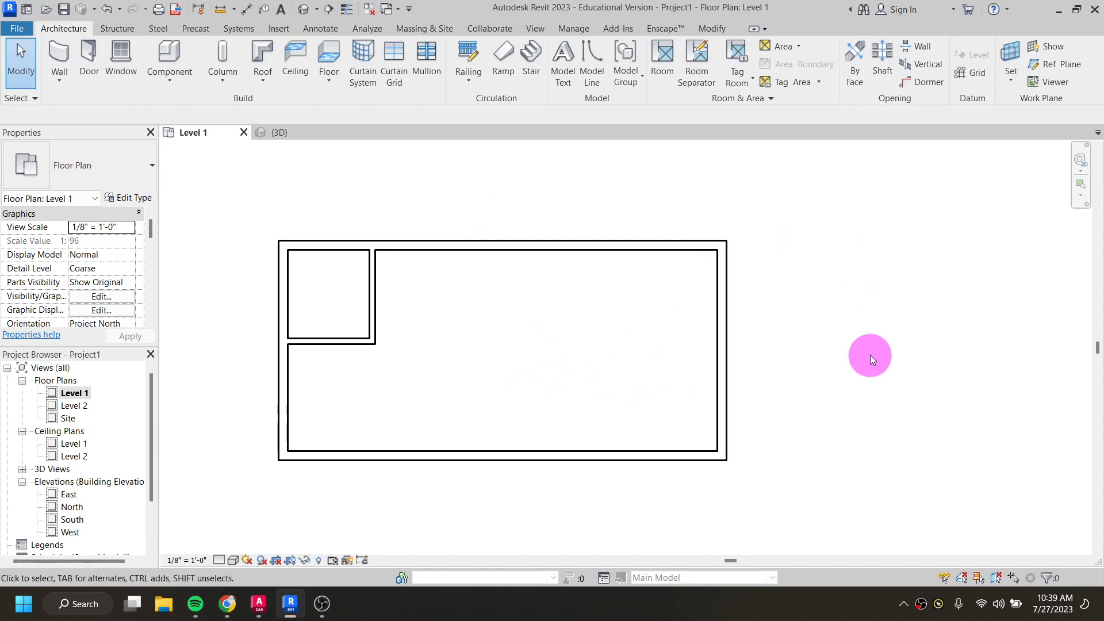
pyautogui.press('w')
pyautogui.press('a')
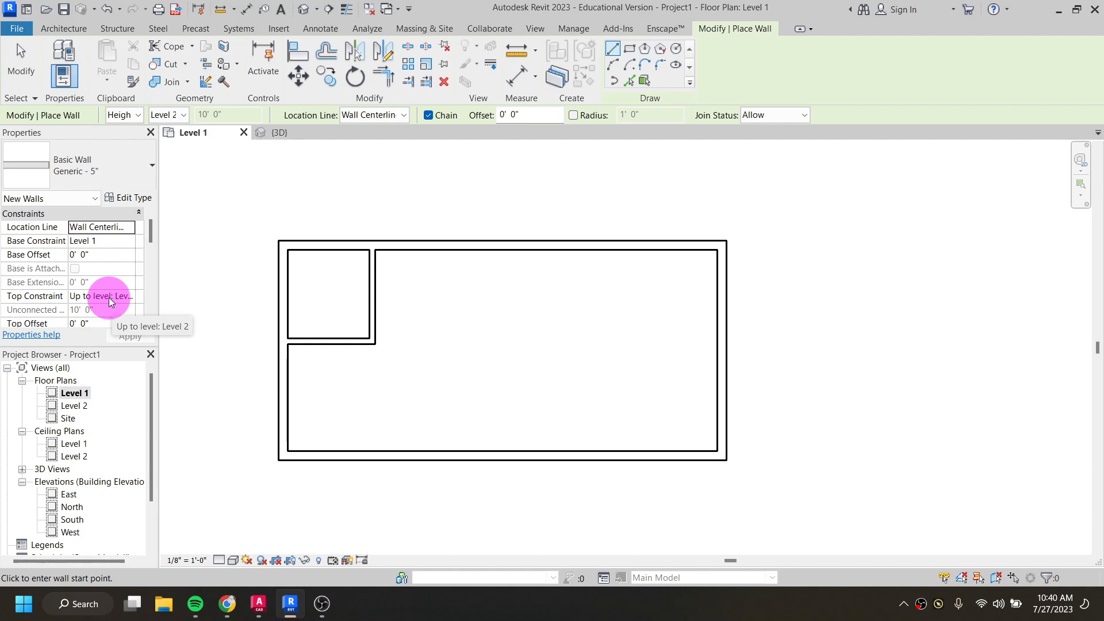
pyautogui.press('Escape')
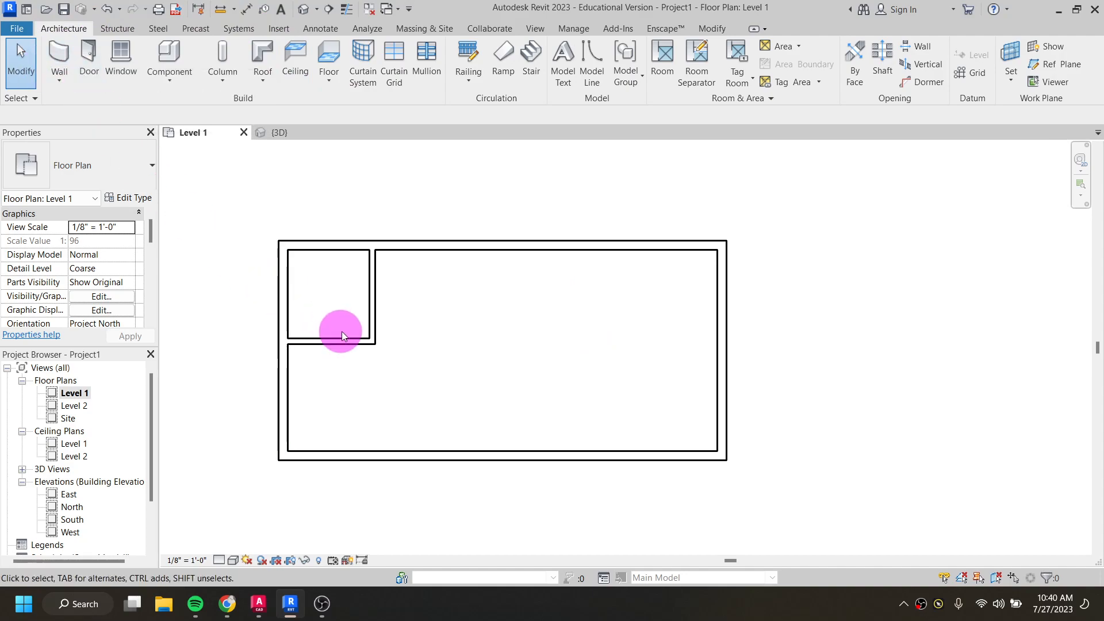
# Start the Wall tool and choose the Storefront curtain wall type
pyautogui.press('w')
pyautogui.press('a')
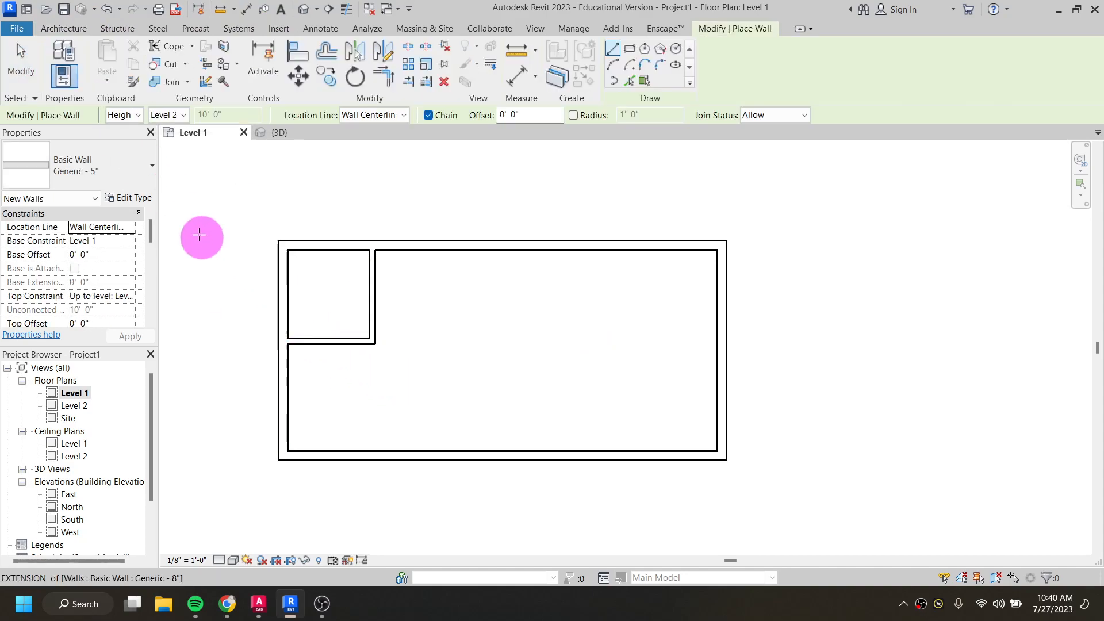
pyautogui.click(101, 168)
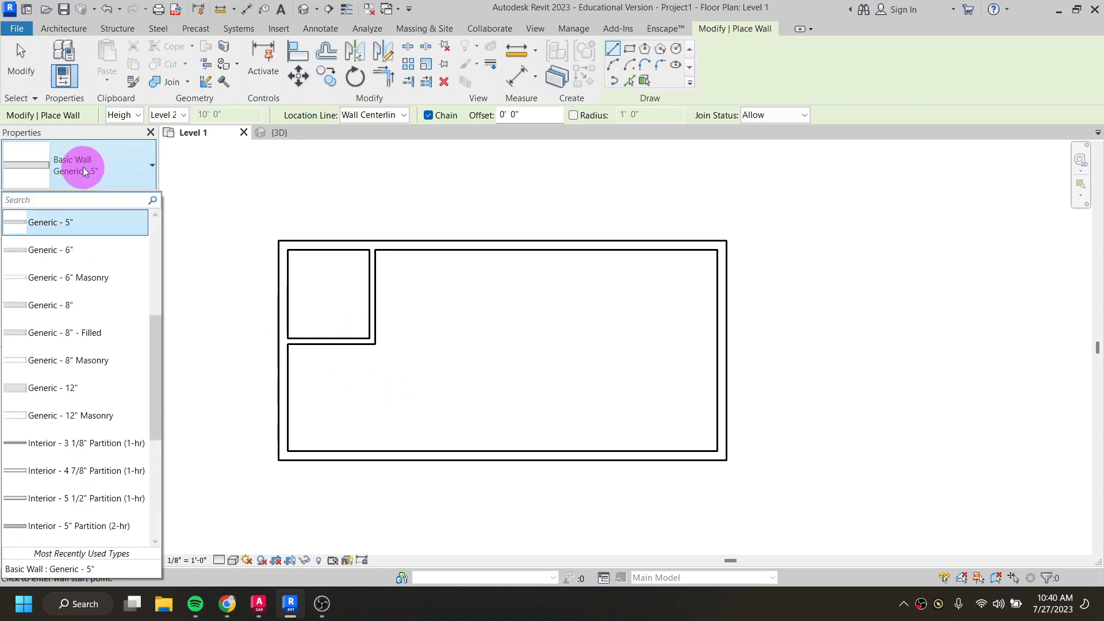
pyautogui.scroll(-3, 86, 271)
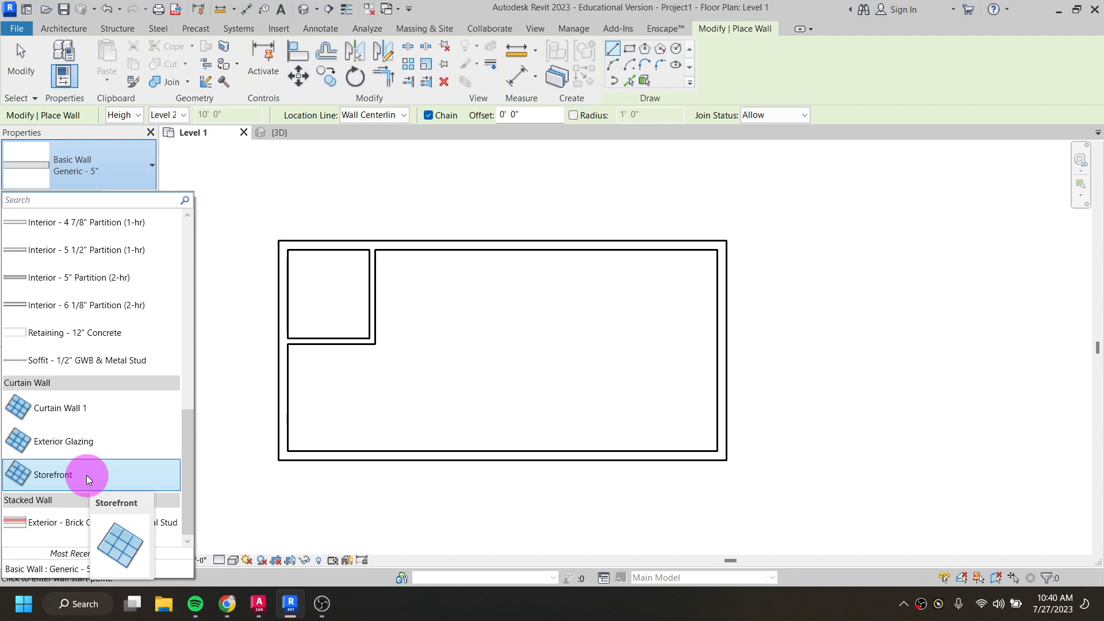
pyautogui.click(86, 475)
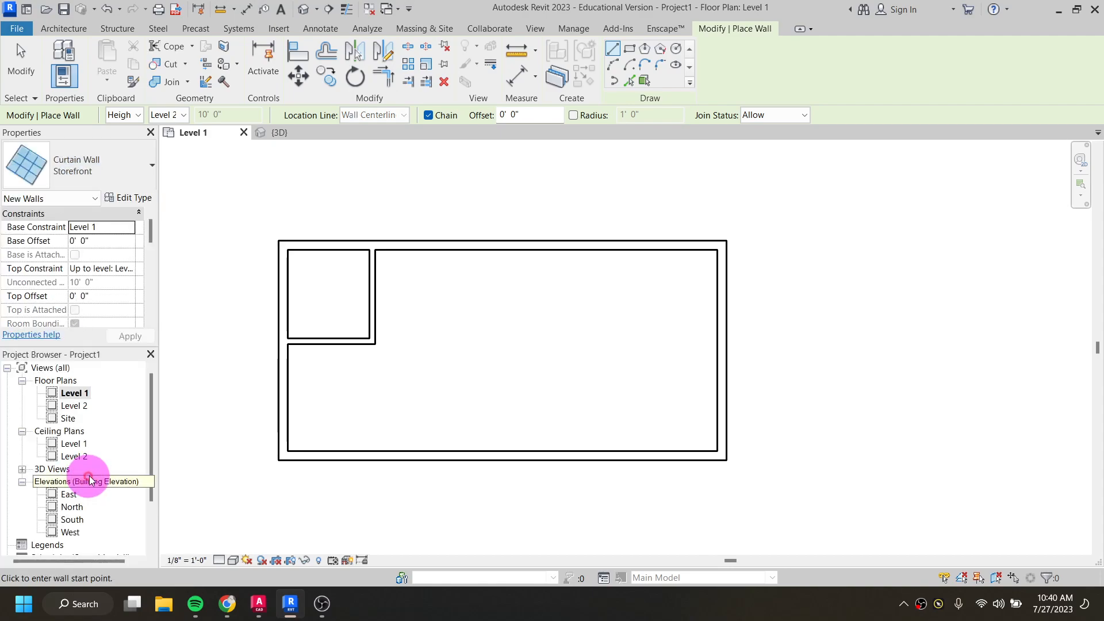
# Draw three chained Storefront walls enclosing a bay off the building's right end, with the outer side 15'-4" long and aligned to the exterior walls
pyautogui.click(724, 244)
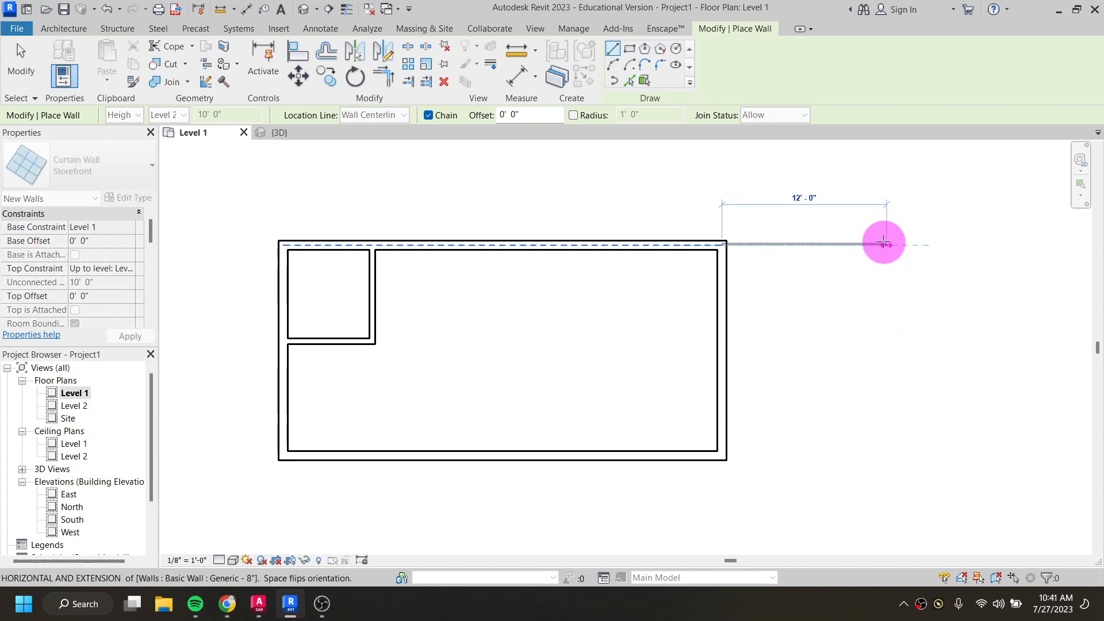
pyautogui.click(900, 244)
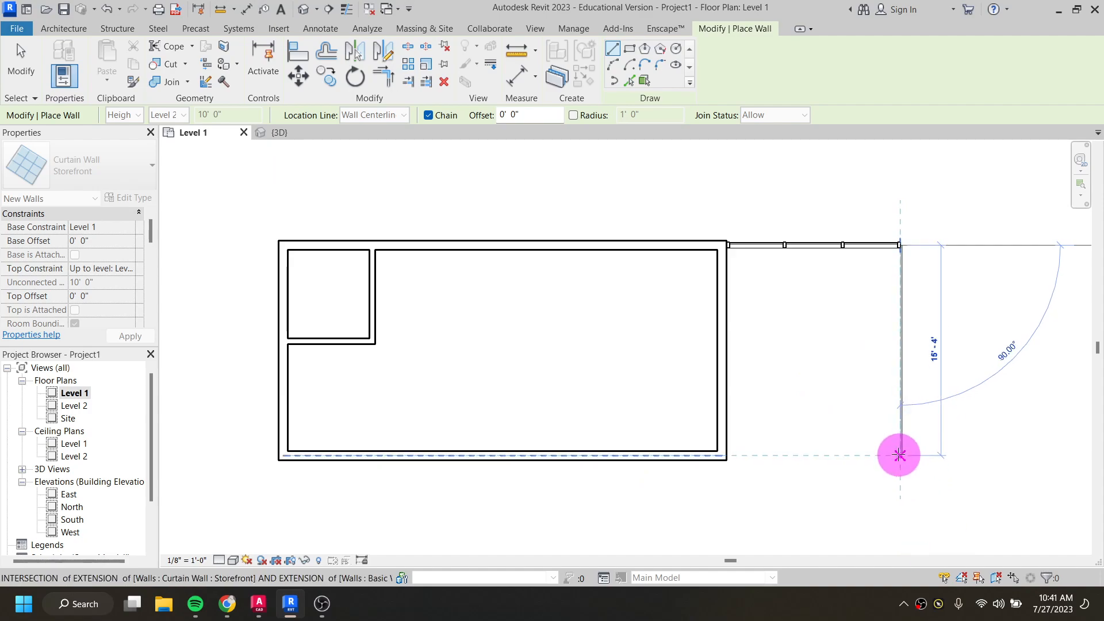
pyautogui.click(900, 456)
pyautogui.click(726, 455)
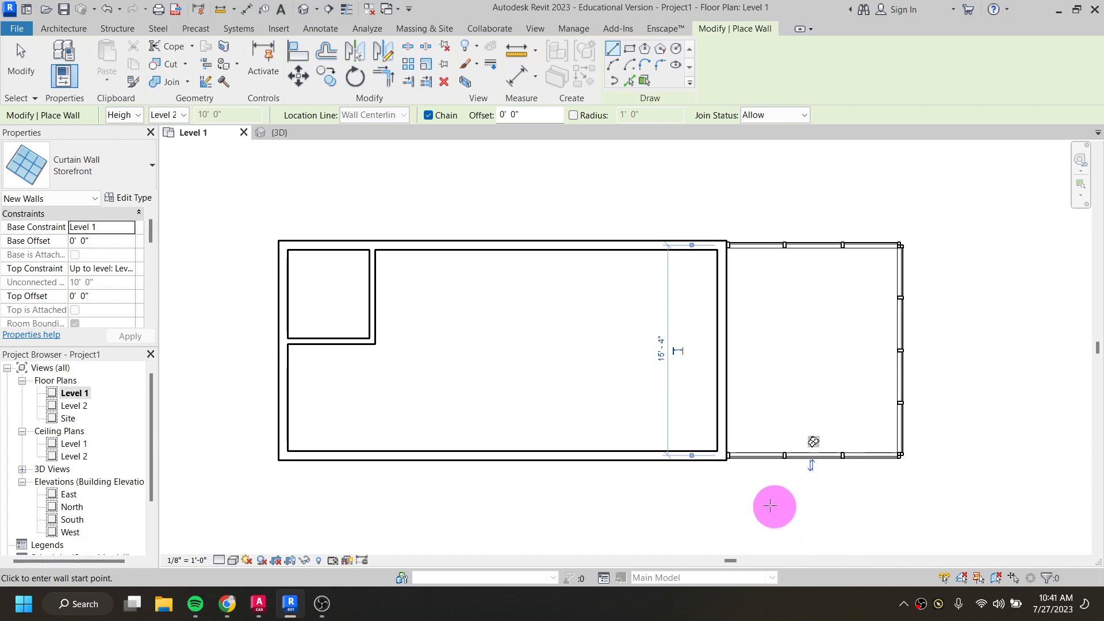
# Open the 3D view and examine the storefront bay at the end of the building
pyautogui.click(304, 11)
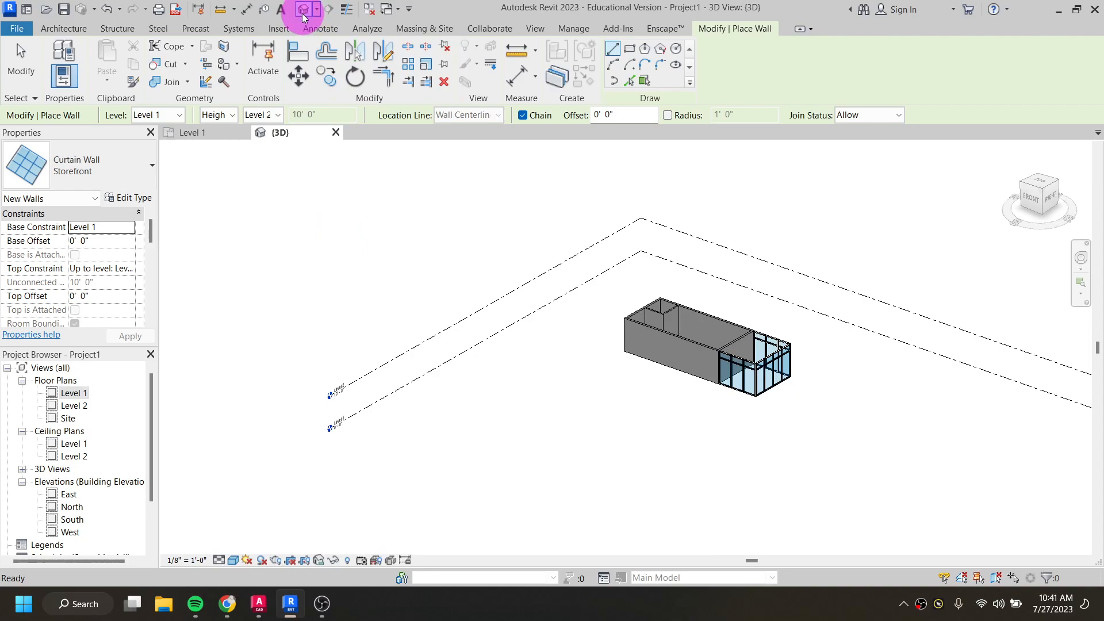
pyautogui.scroll(3, 748, 370)
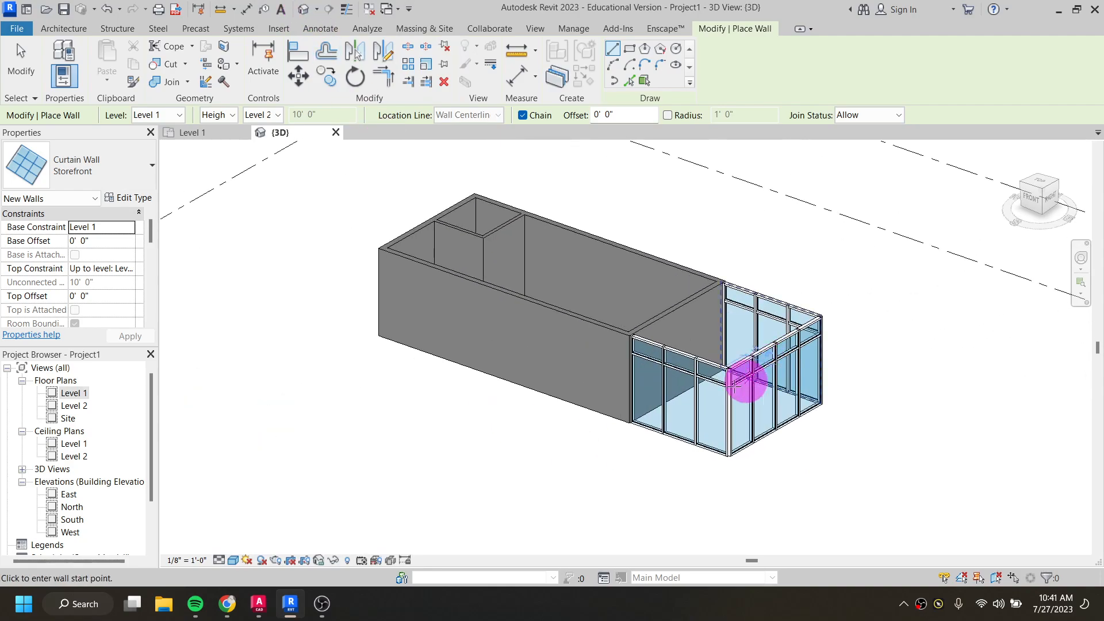
pyautogui.scroll(4, 696, 387)
pyautogui.scroll(-1, 802, 440)
pyautogui.scroll(-2, 801, 440)
pyautogui.moveTo(703, 456)
pyautogui.keyDown('shift'); pyautogui.mouseDown(button='middle')
pyautogui.moveTo(682, 374)
pyautogui.moveTo(767, 372)
pyautogui.moveTo(678, 414)
pyautogui.moveTo(732, 451)
pyautogui.moveTo(738, 484)
pyautogui.moveTo(707, 476)
pyautogui.mouseUp(button='middle'); pyautogui.keyUp('shift')
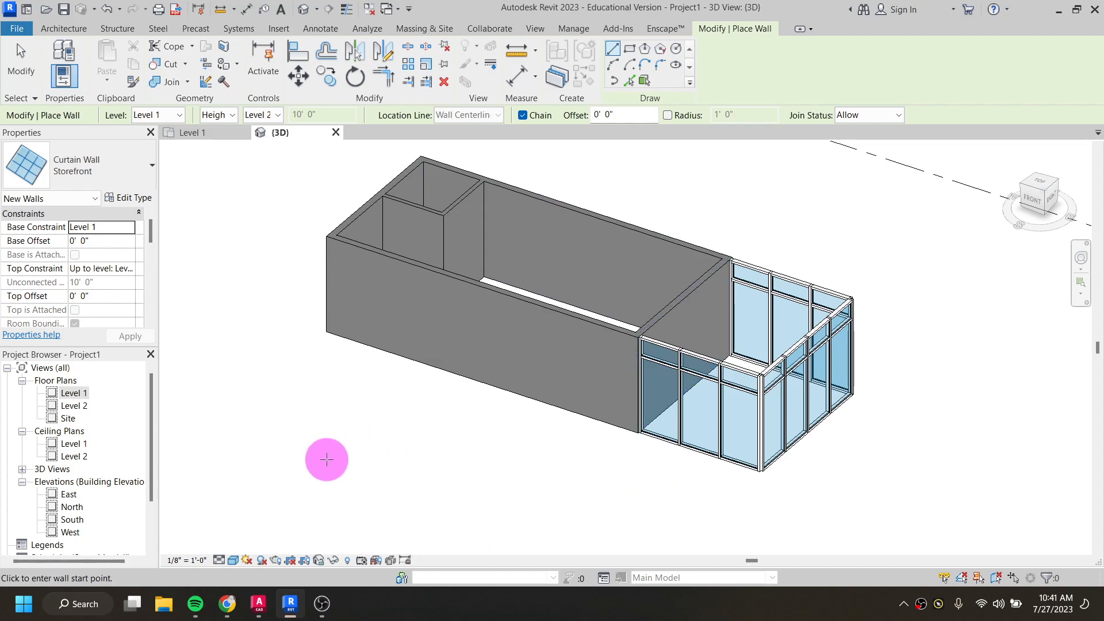
pyautogui.scroll(-1, 374, 409)
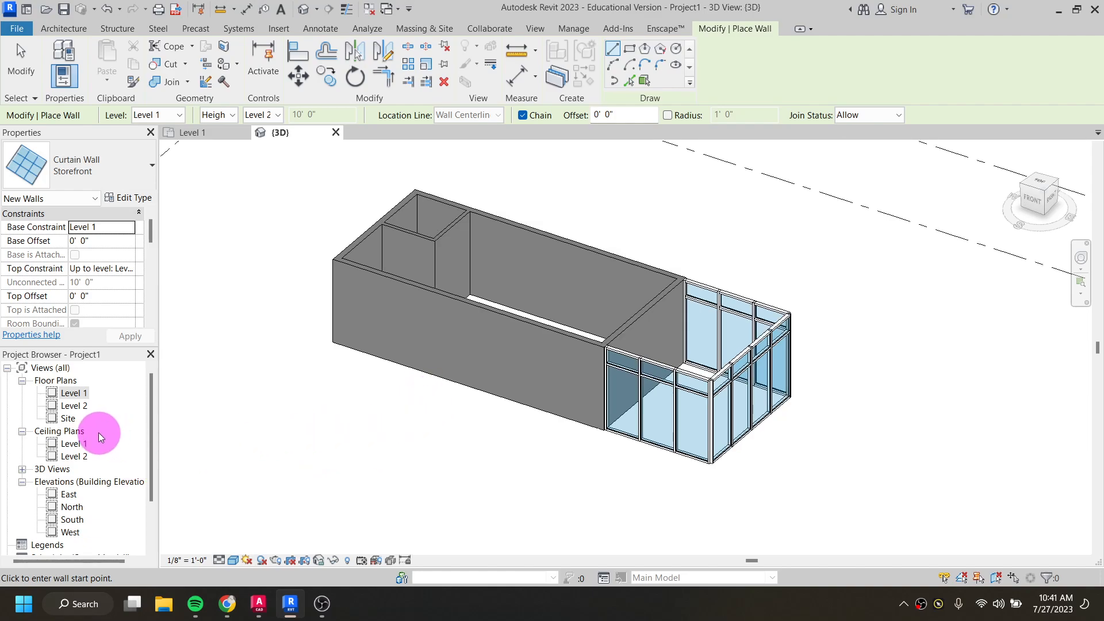
# Switch to the assignment PDF in Chrome, review the ground-level and second-level 3D drawings, and return to Revit
pyautogui.click(233, 613)
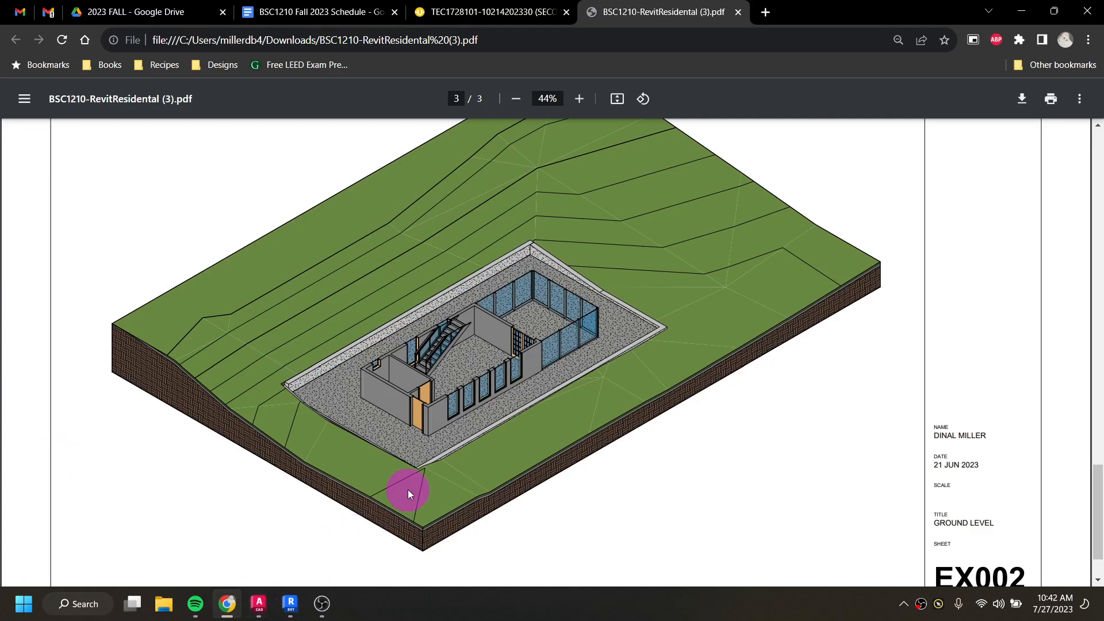
pyautogui.scroll(10, 410, 493)
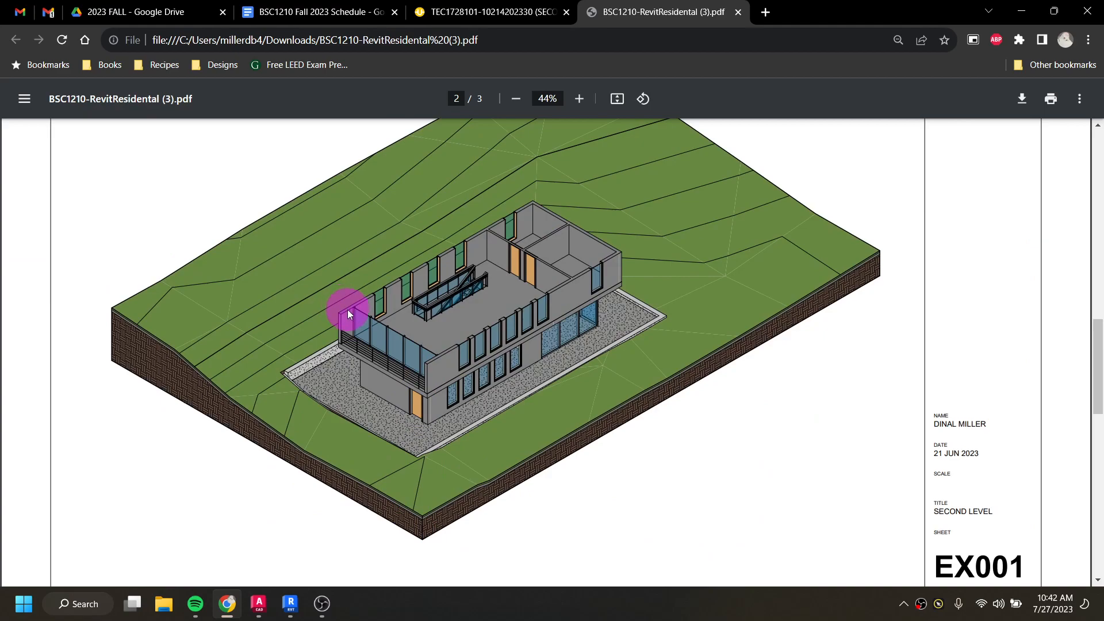
pyautogui.click(291, 605)
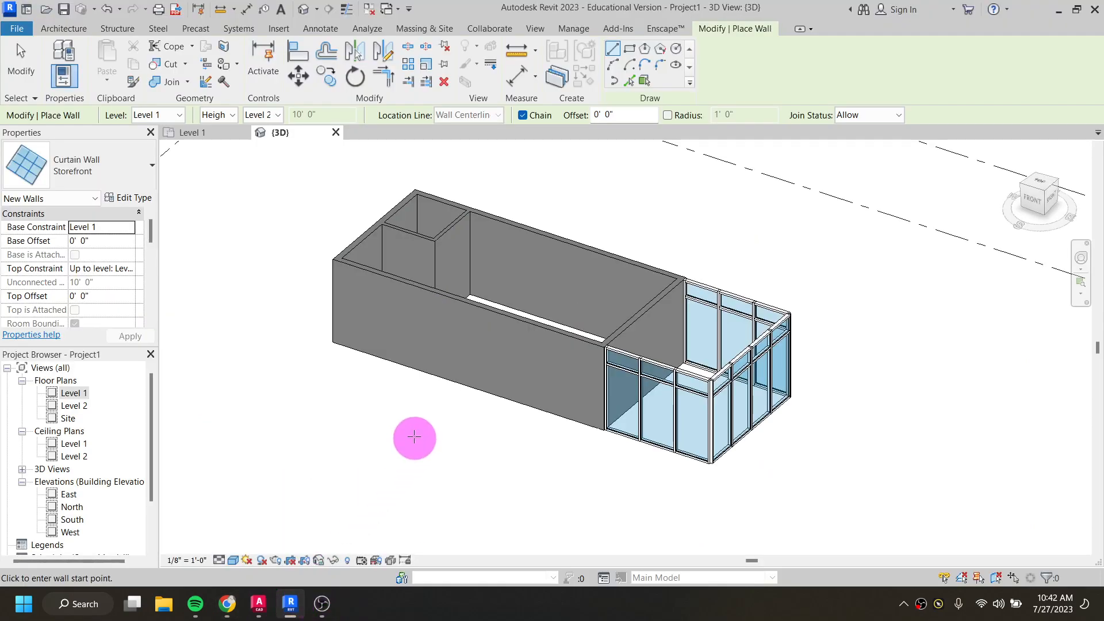
# Orbit the 3D view to a low right-side angle showing the Level 1 and Level 2 lines, and end wall placement
pyautogui.scroll(-5, 414, 437)
pyautogui.moveTo(415, 428)
pyautogui.keyDown('shift'); pyautogui.mouseDown(button='middle')
pyautogui.moveTo(414, 446)
pyautogui.moveTo(326, 369)
pyautogui.moveTo(291, 443)
pyautogui.moveTo(554, 421)
pyautogui.moveTo(581, 435)
pyautogui.mouseUp(button='middle'); pyautogui.keyUp('shift')
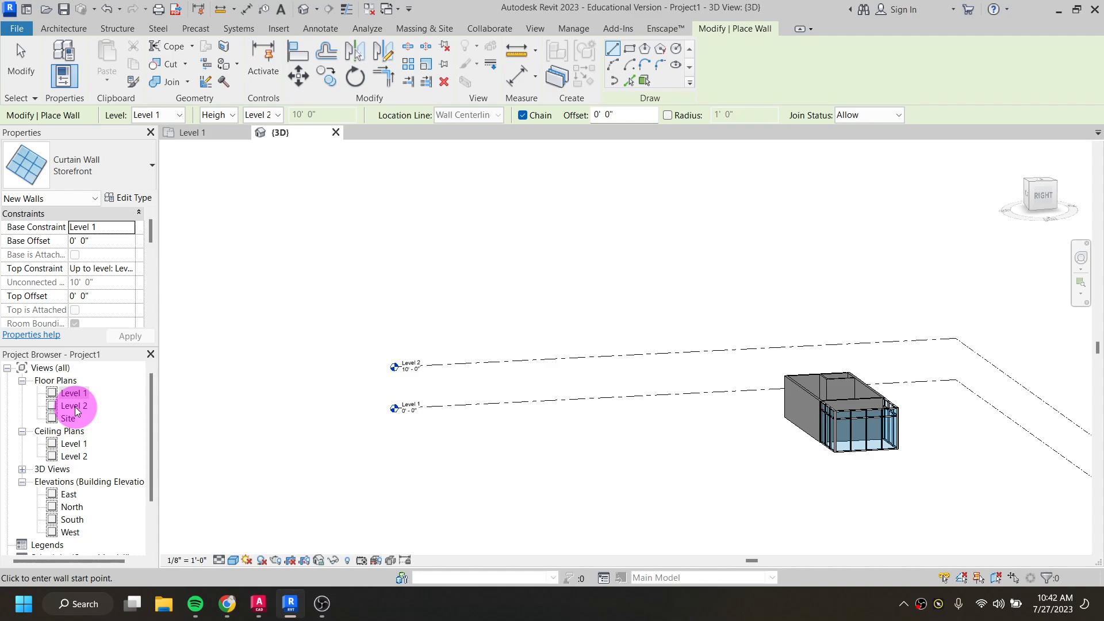
pyautogui.press('Escape')
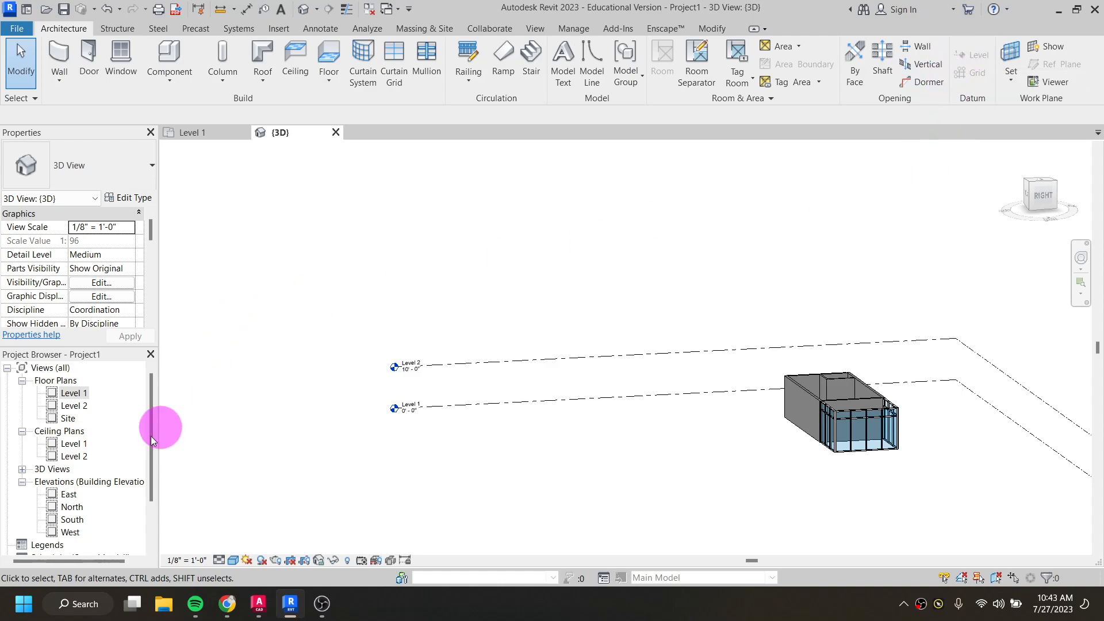
# Return to the Level 1 floor plan and open the West elevation from its marker beside the building
pyautogui.click(81, 395)
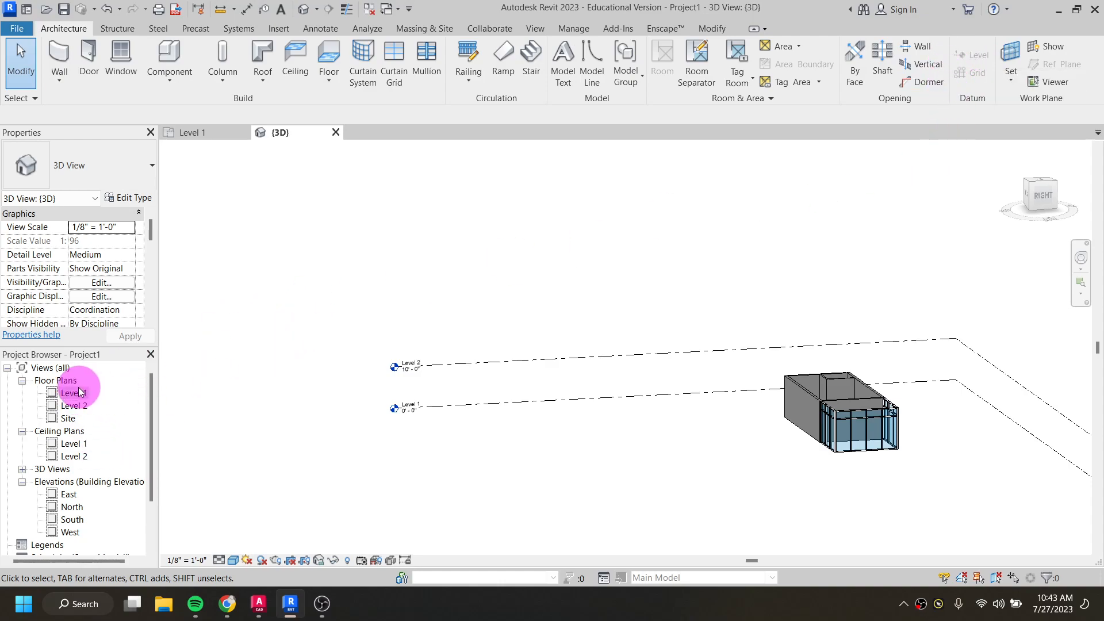
pyautogui.doubleClick(81, 398)
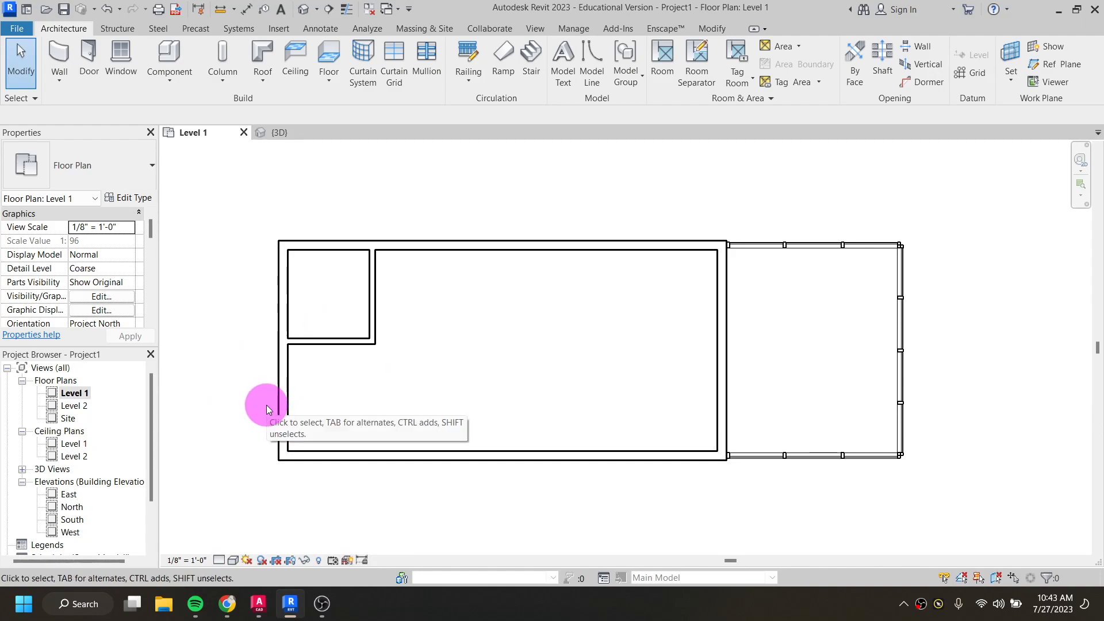
pyautogui.scroll(-3, 267, 406)
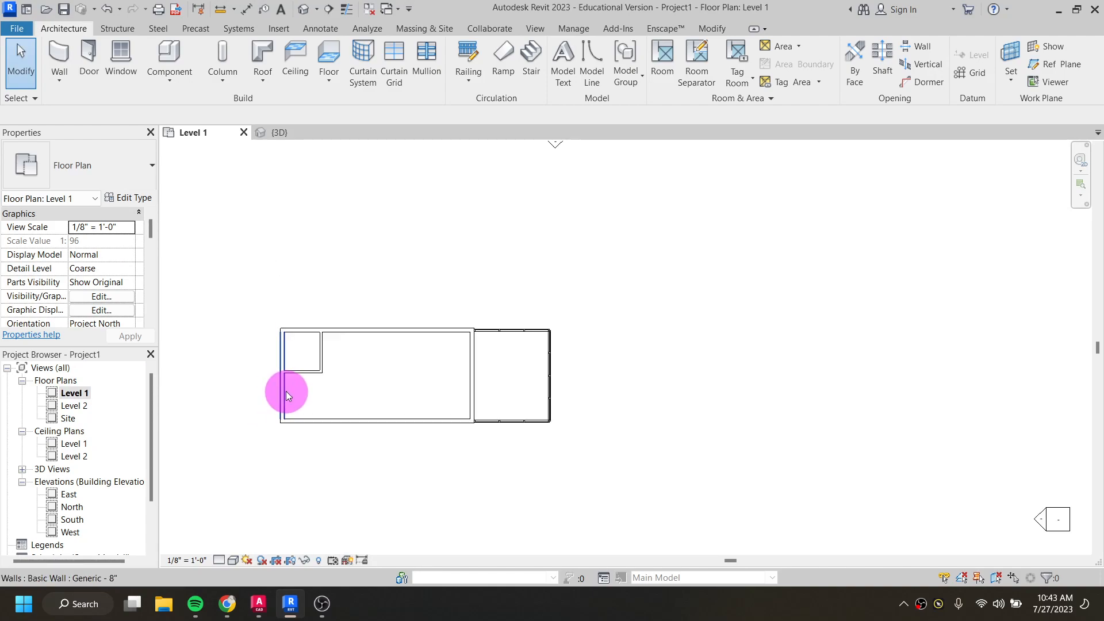
pyautogui.moveTo(284, 399); pyautogui.dragTo(491, 359, button='middle')
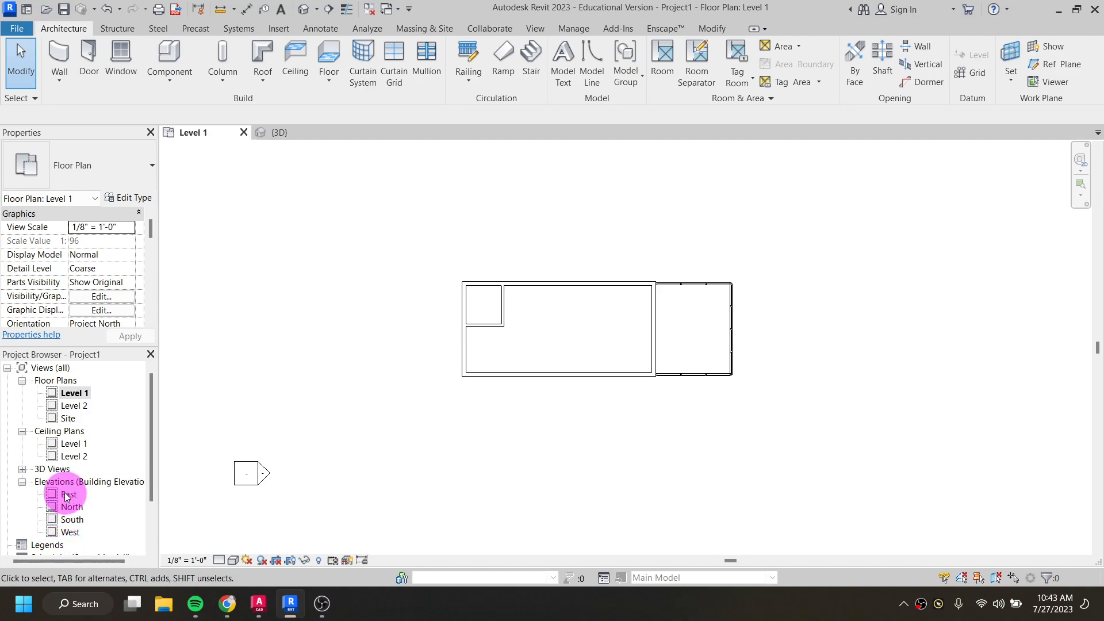
pyautogui.doubleClick(269, 476)
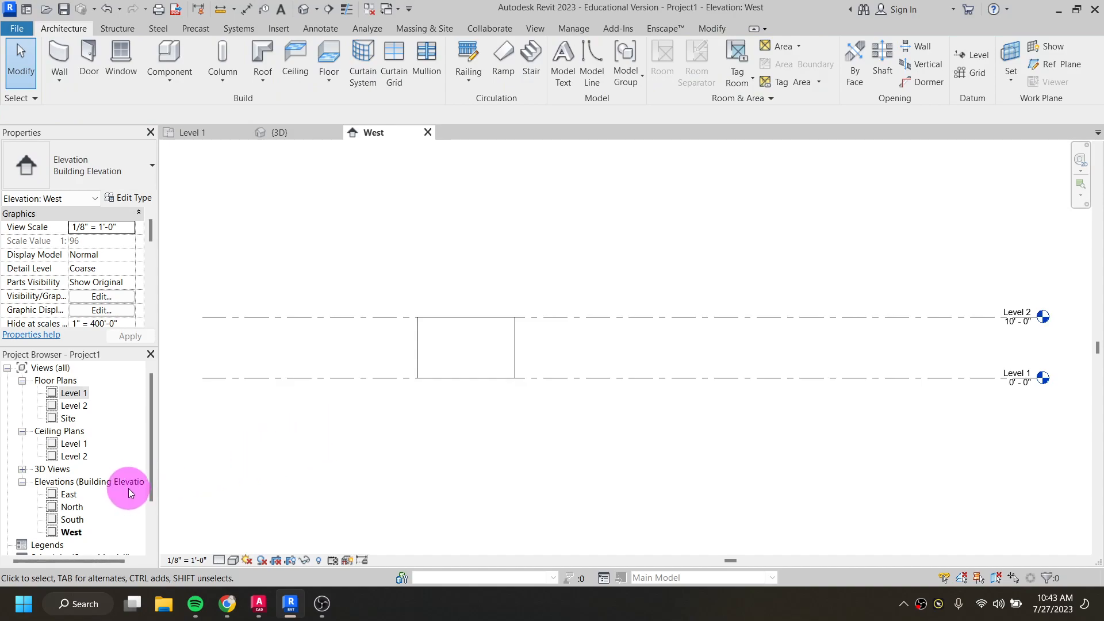
# Open the South elevation and examine the Level 1 and Level 2 lines by selecting each one
pyautogui.doubleClick(72, 520)
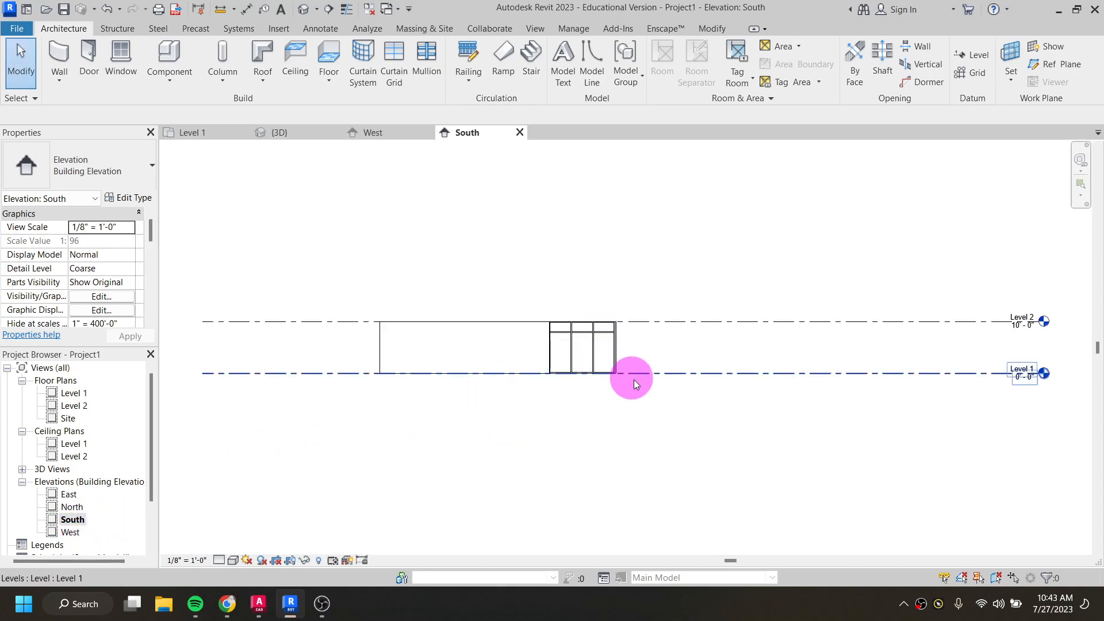
pyautogui.moveTo(495, 419); pyautogui.dragTo(559, 445, button='middle')
pyautogui.scroll(-1, 559, 440)
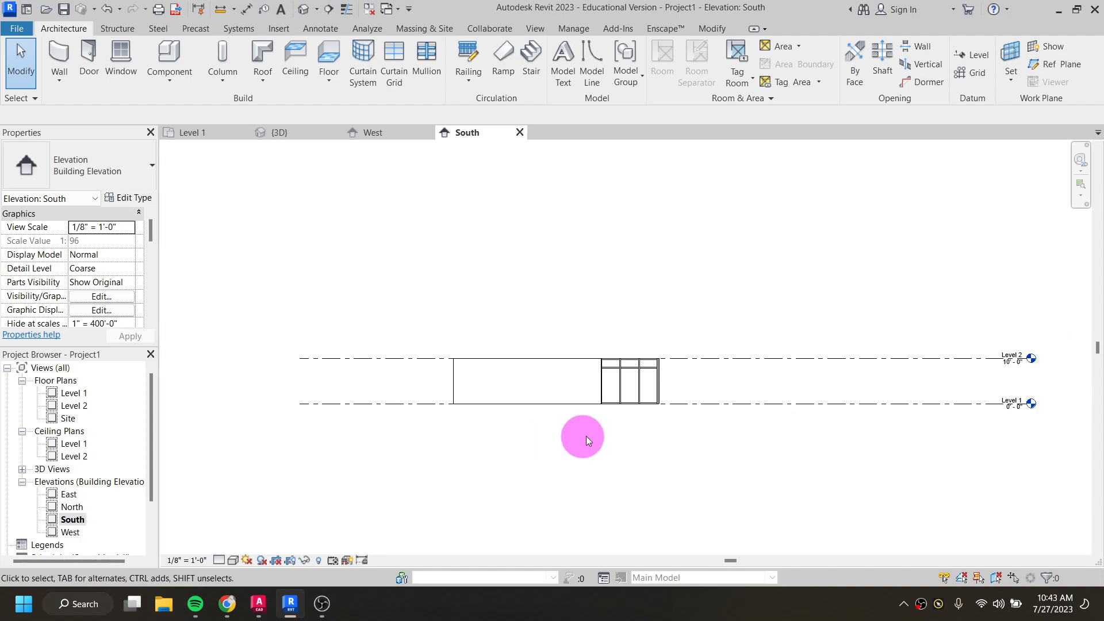
pyautogui.click(753, 405)
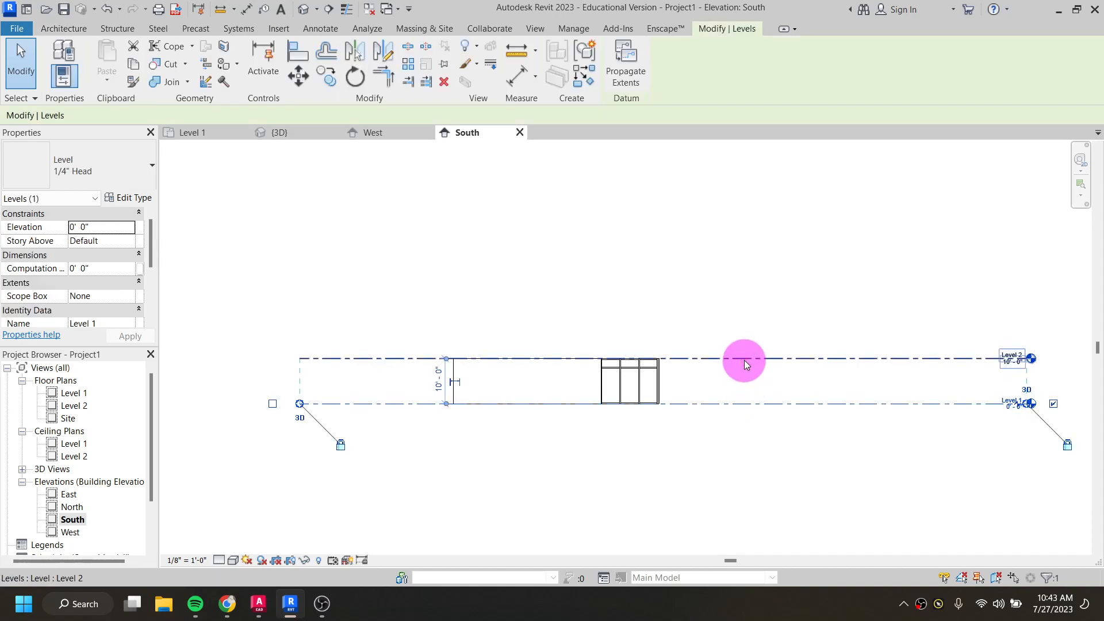
pyautogui.click(744, 360)
pyautogui.click(783, 424)
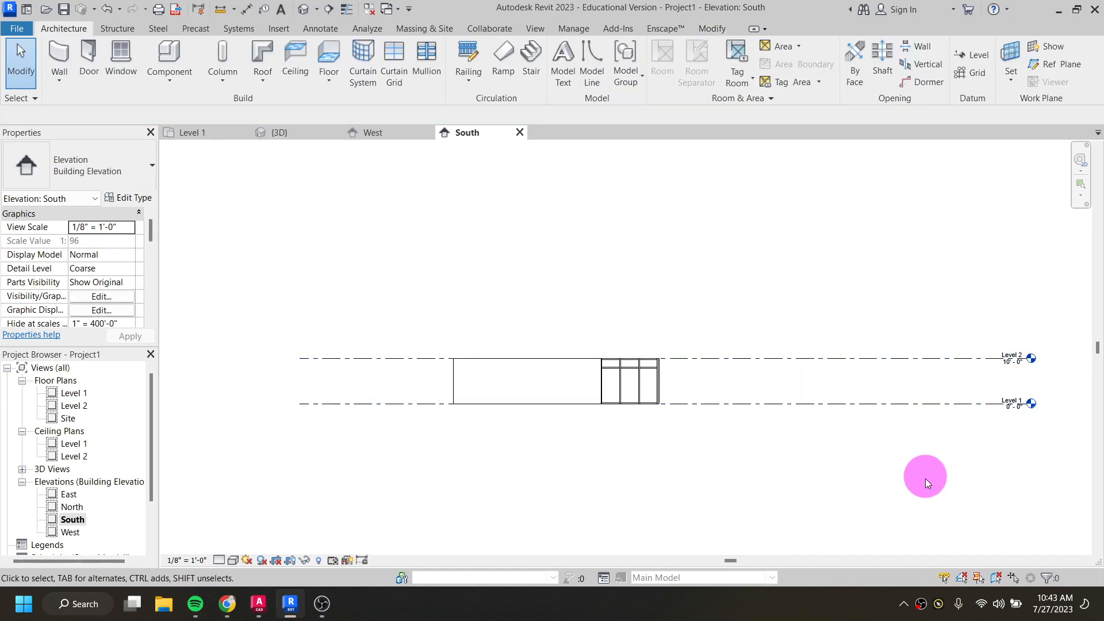
# Try a Level 2 elevation of 20' and undo the height change
pyautogui.scroll(2, 996, 403)
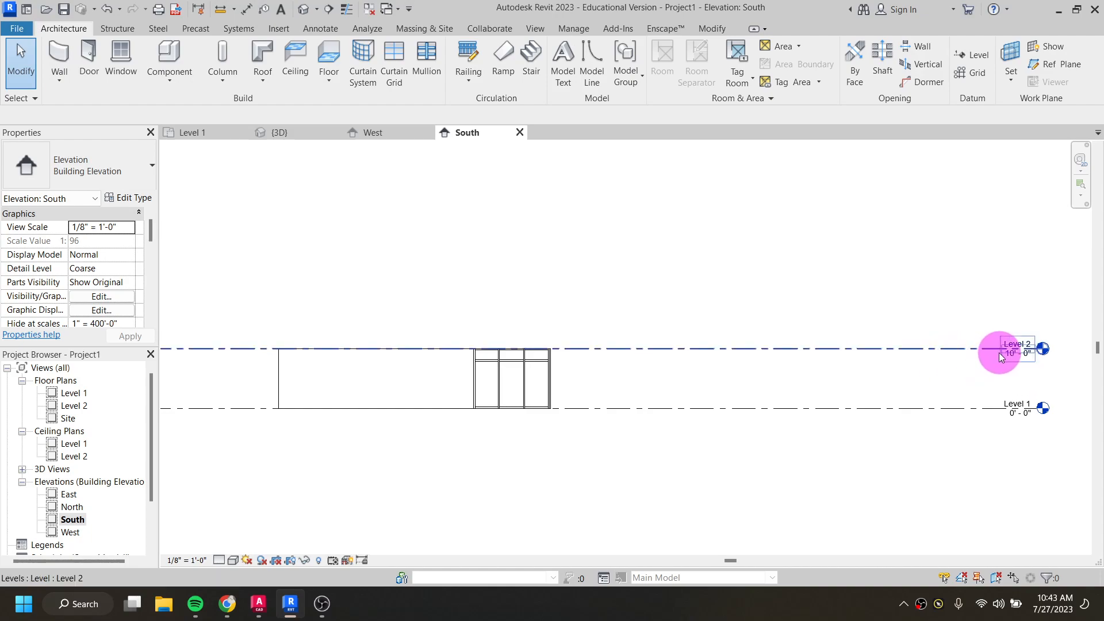
pyautogui.scroll(1, 1001, 360)
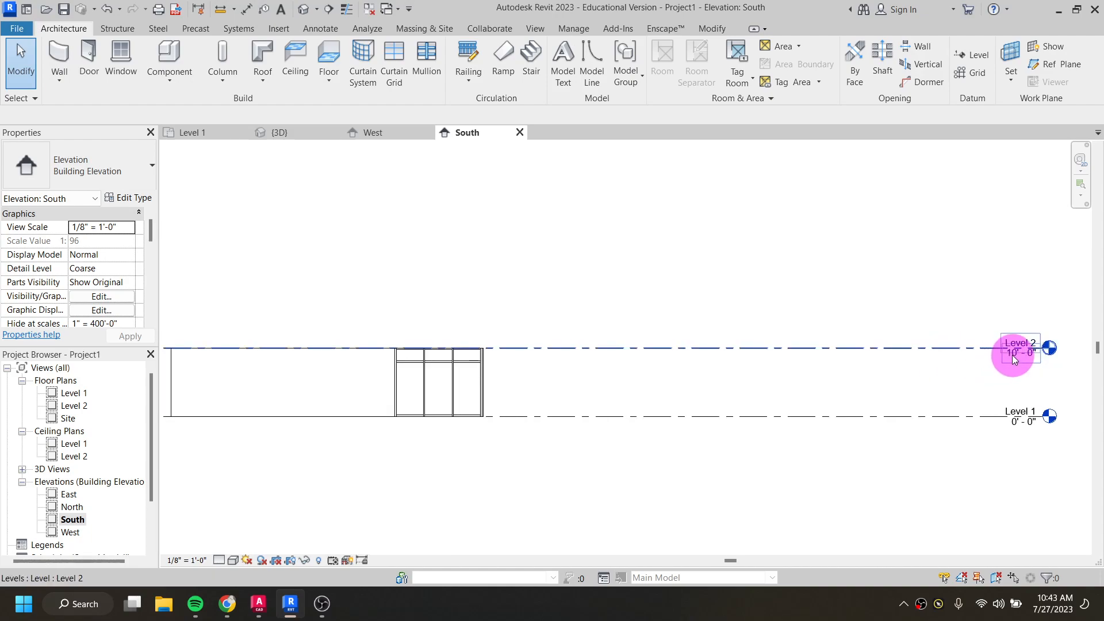
pyautogui.click(1011, 358)
pyautogui.scroll(1, 1012, 369)
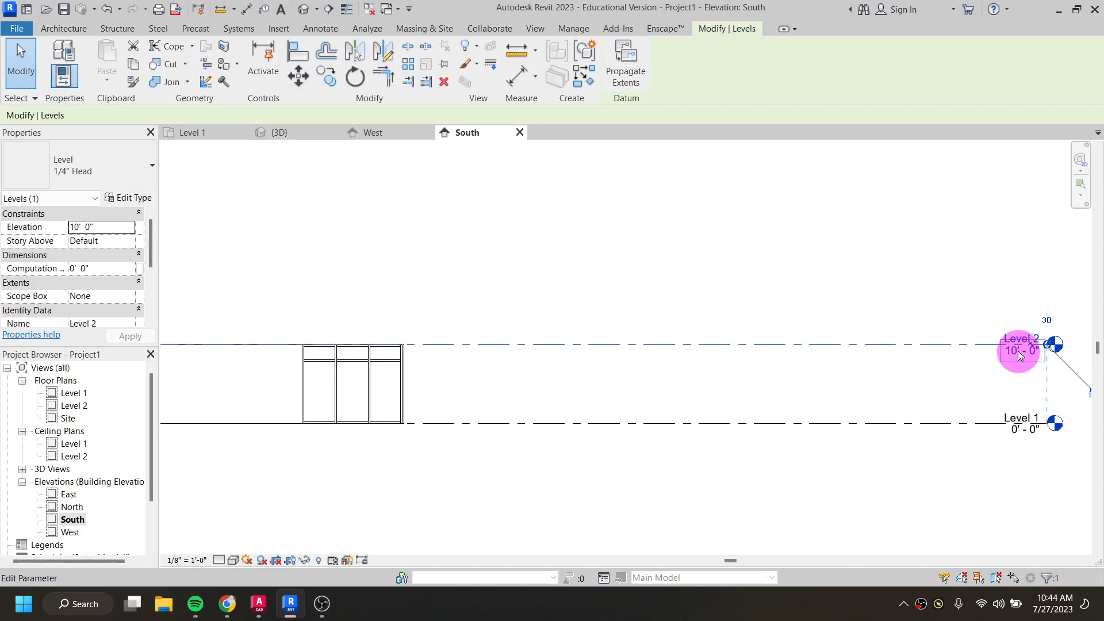
pyautogui.scroll(1, 1016, 353)
pyautogui.click(1017, 352)
pyautogui.write('20')
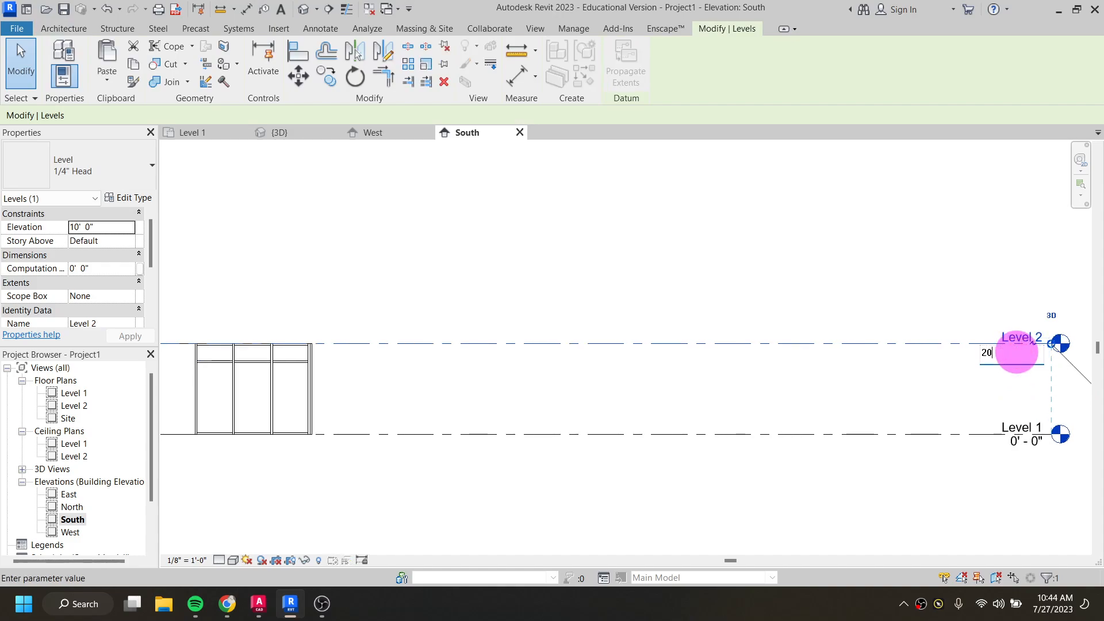
pyautogui.press('Return')
pyautogui.scroll(-2, 977, 360)
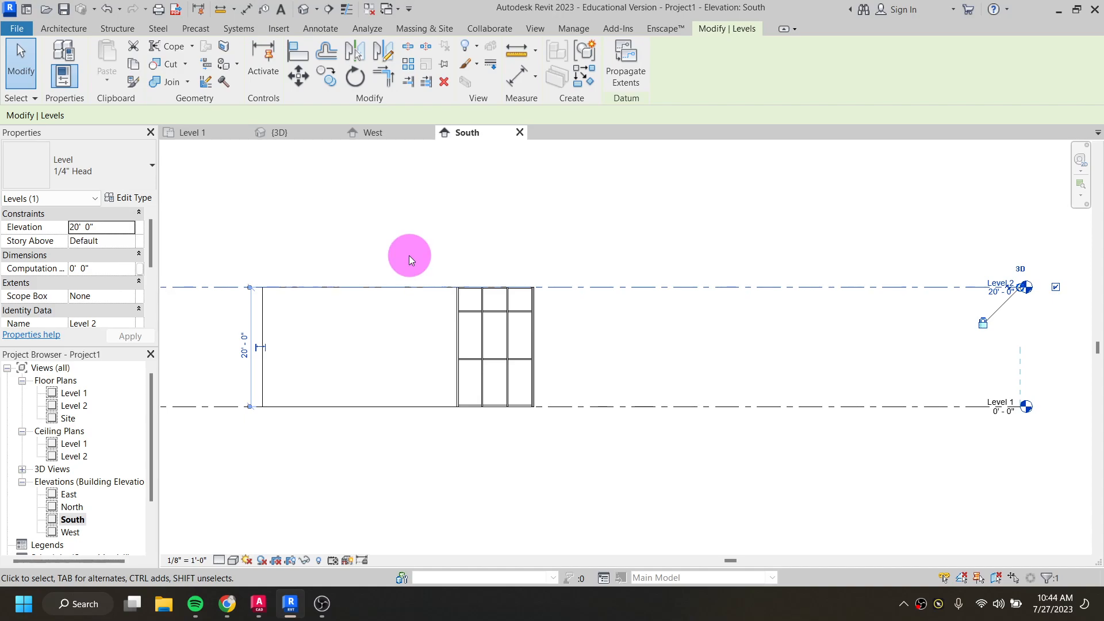
pyautogui.hotkey('ctrl', 'z')
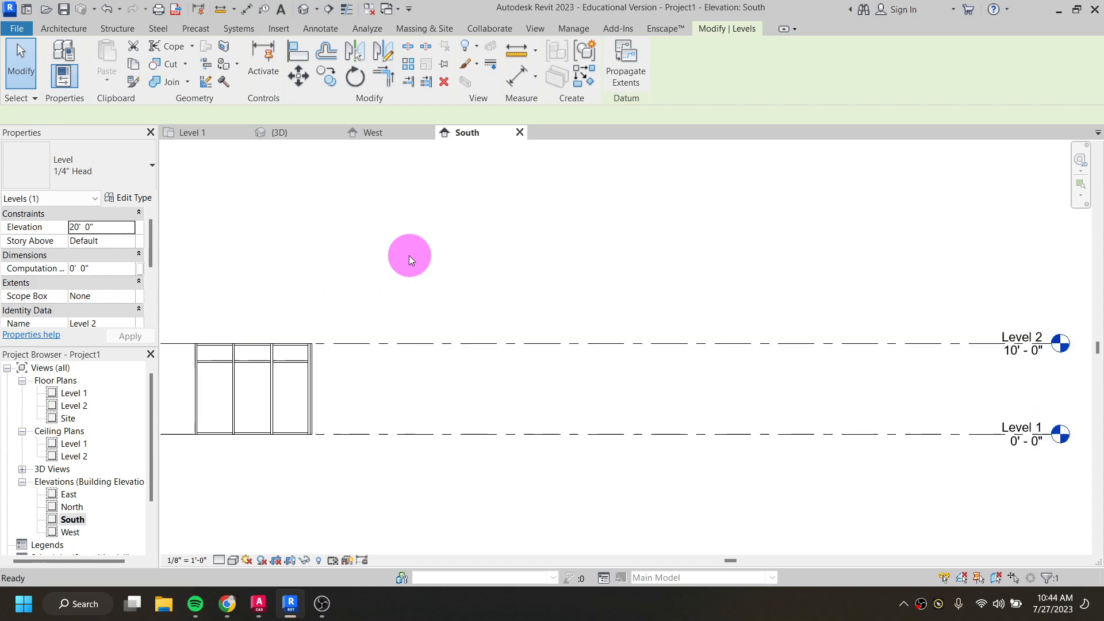
pyautogui.press('Escape')
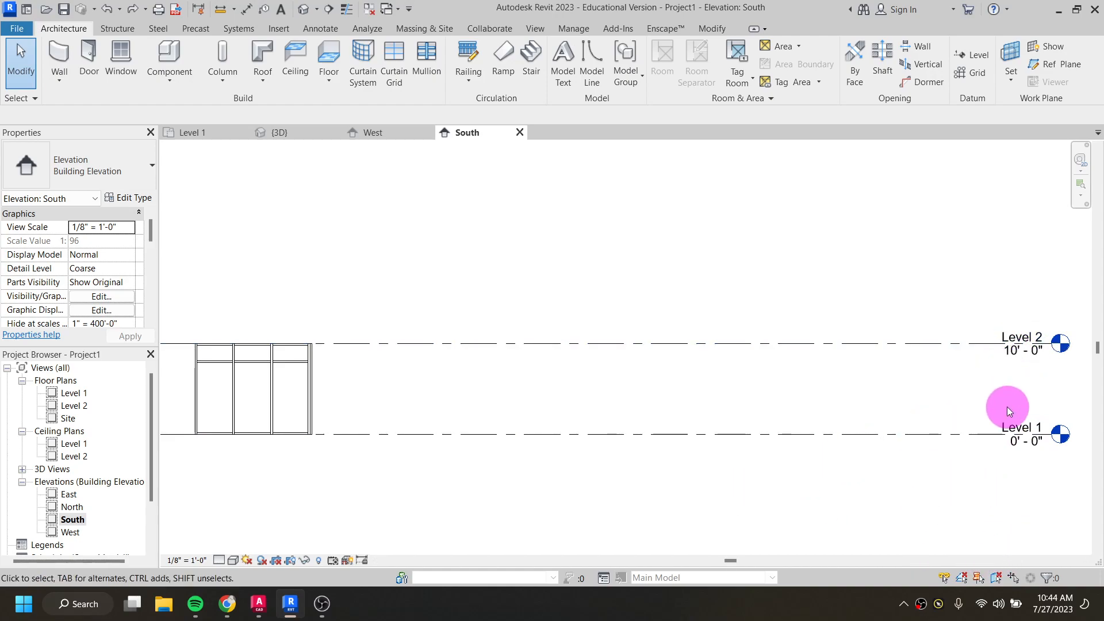
# Rename Level 1 to 00 GROUND on its level head in the South elevation
pyautogui.scroll(1, 1009, 429)
pyautogui.click(1009, 428)
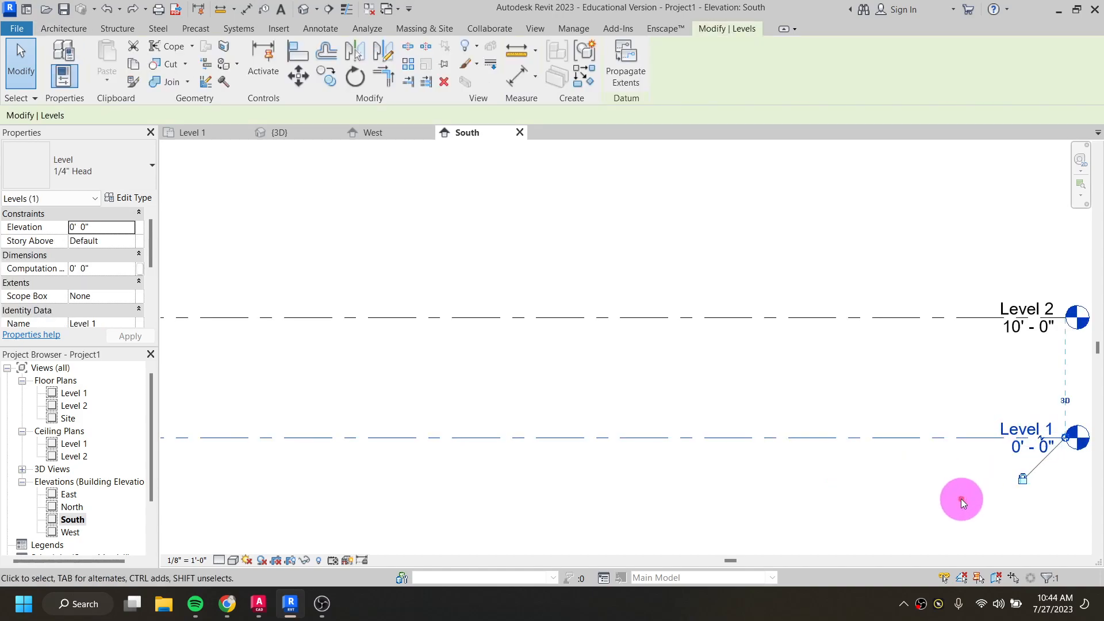
pyautogui.click(1003, 424)
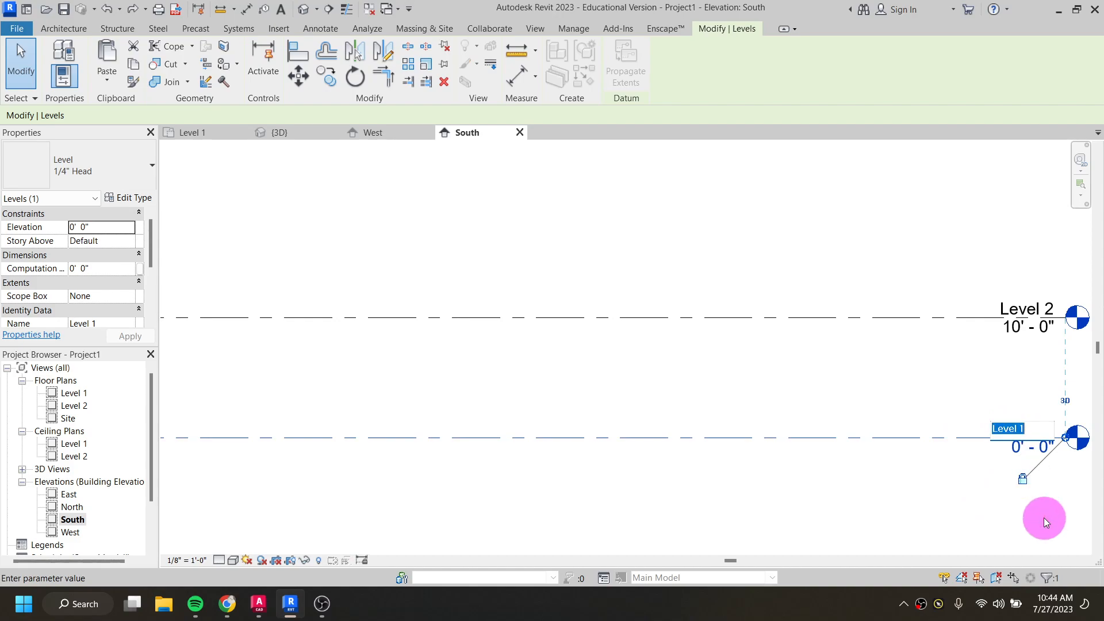
pyautogui.write('00')
pyautogui.press('capslock')
pyautogui.write('GROUND')
pyautogui.press('Return')
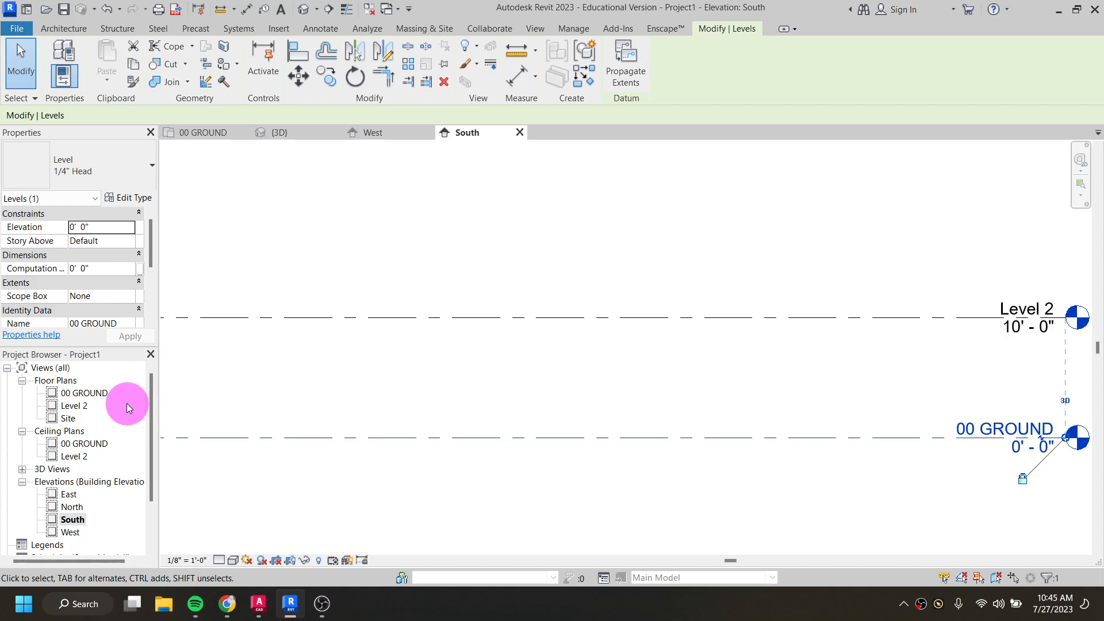
# Rename Level 2 to 01 UPPER LEVEL on its level head and clear the selection
pyautogui.scroll(-1, 928, 373)
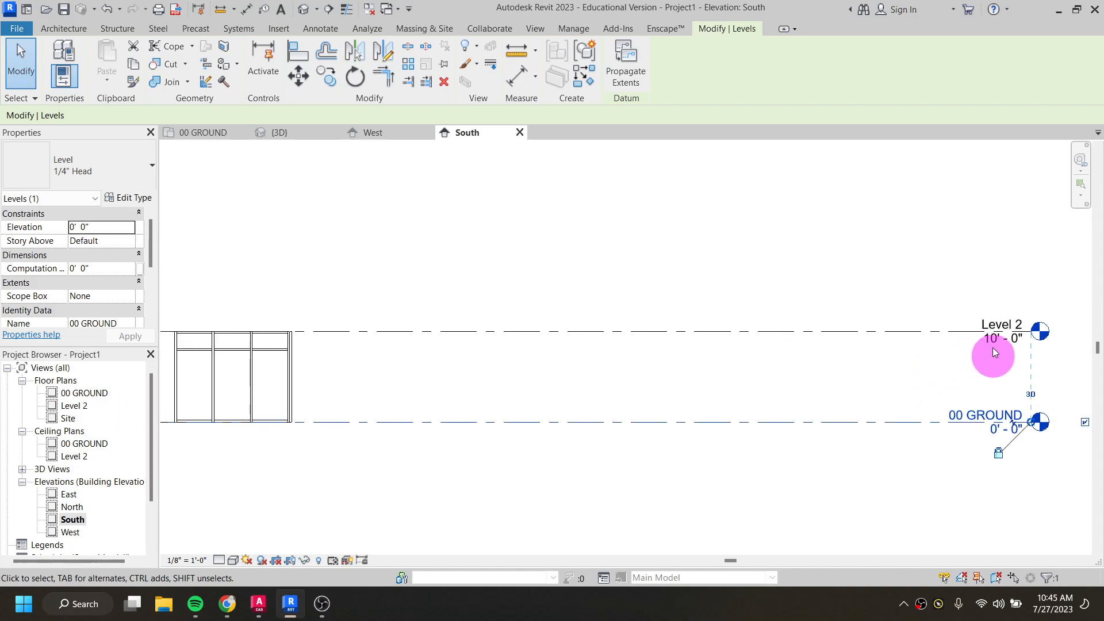
pyautogui.scroll(1, 989, 325)
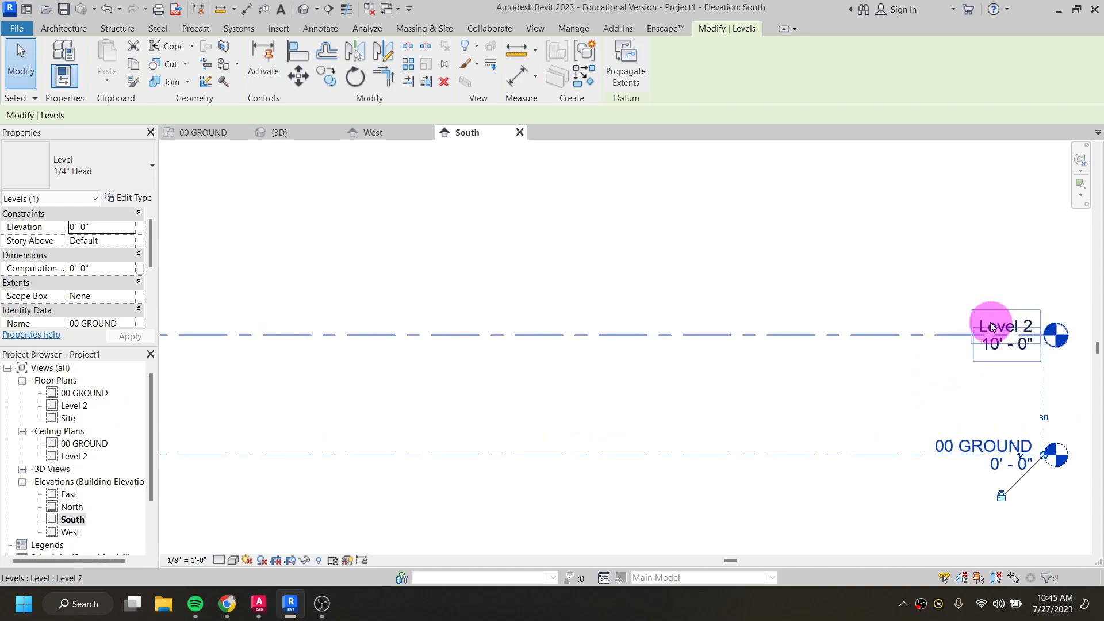
pyautogui.click(983, 324)
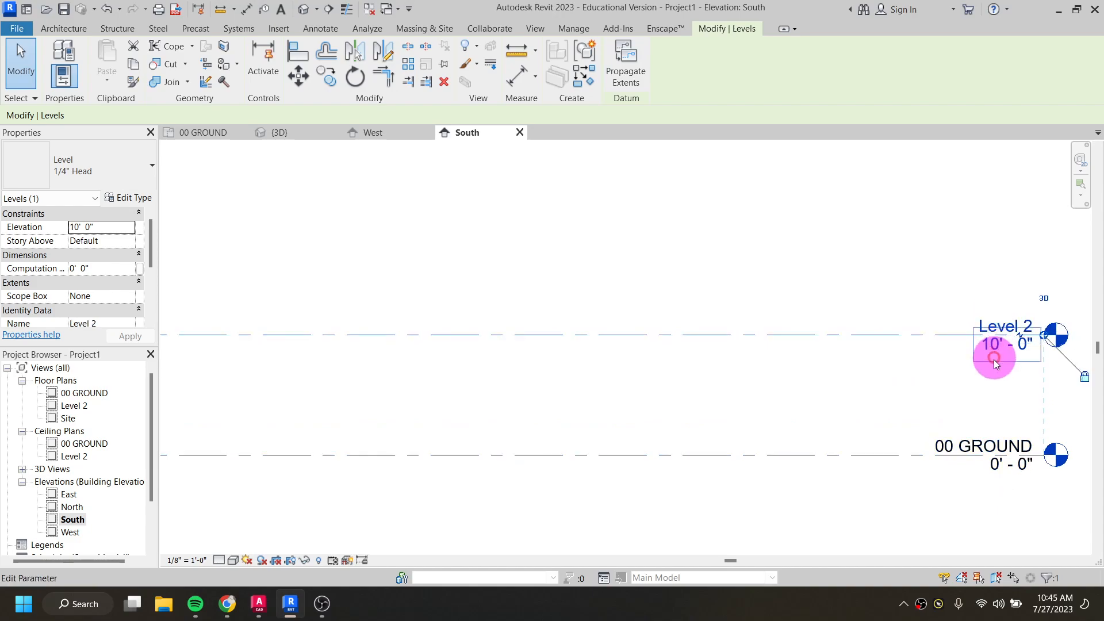
pyautogui.click(981, 322)
pyautogui.write('01')
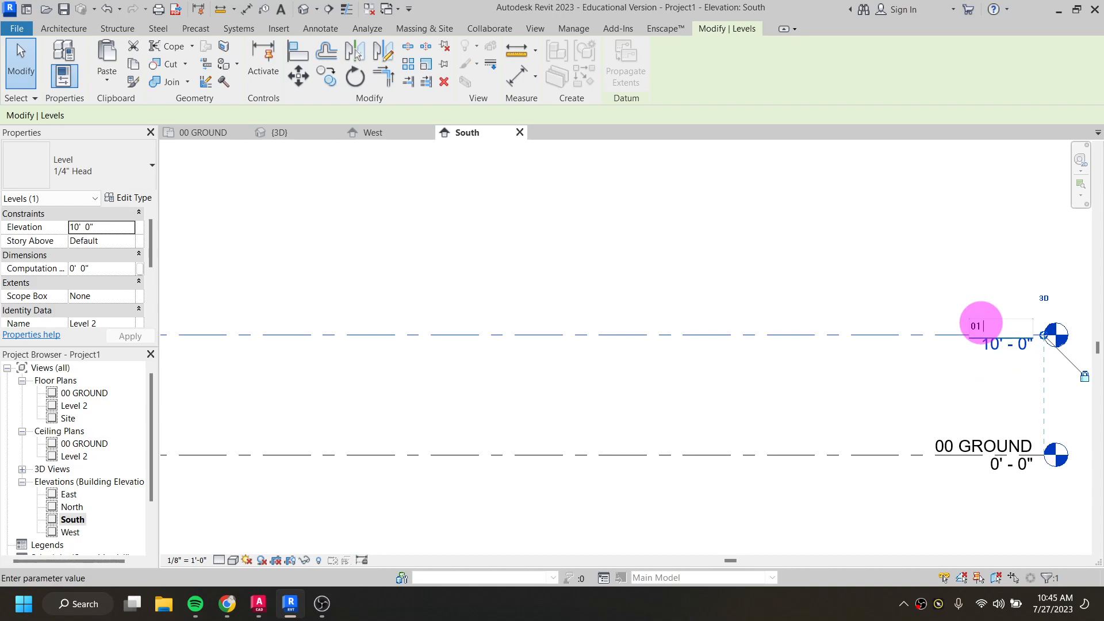
pyautogui.write(' UPPER LEVEL')
pyautogui.press('Return')
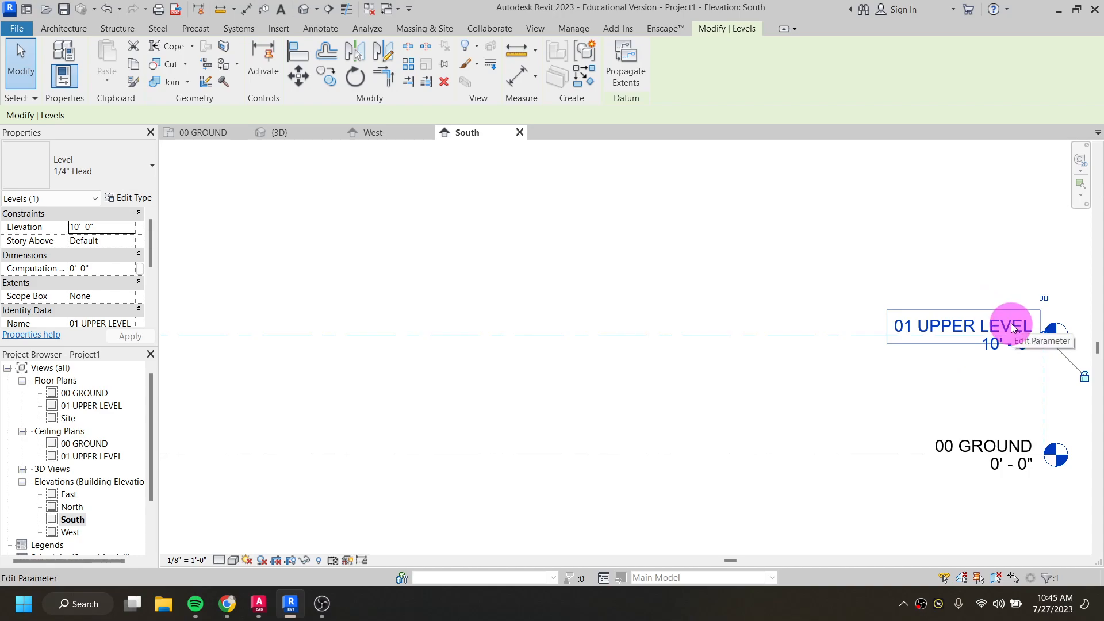
pyautogui.scroll(-3, 1013, 328)
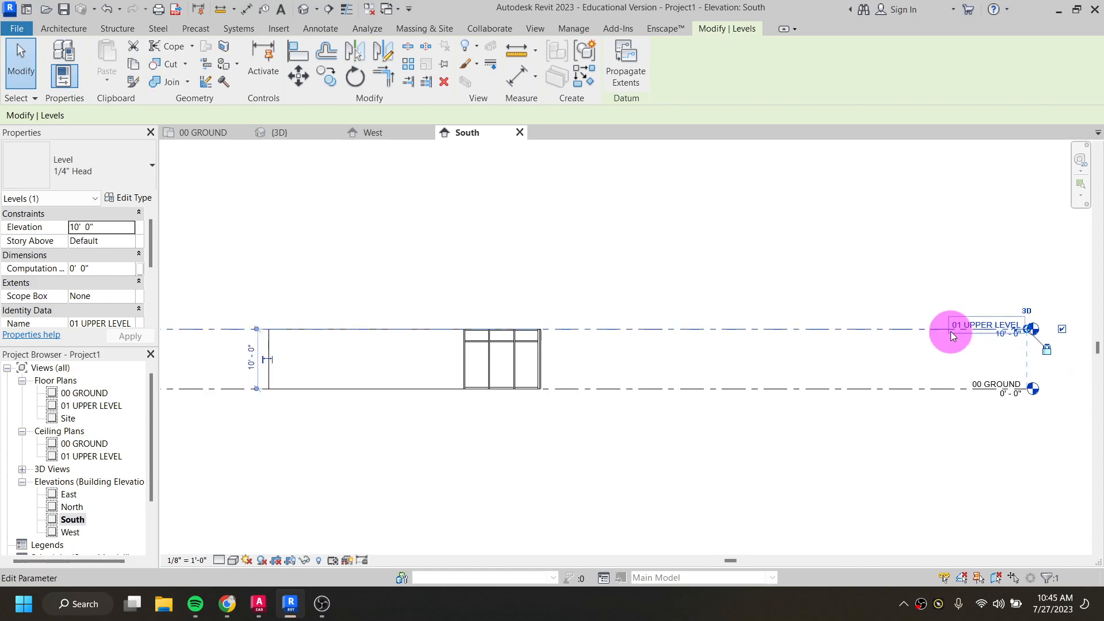
pyautogui.click(436, 440)
# Try drawing a level about 13' above 01 UPPER LEVEL, aligned with the ends of the existing levels, and undo it
pyautogui.scroll(-1, 434, 437)
pyautogui.moveTo(443, 438); pyautogui.dragTo(465, 445, button='middle')
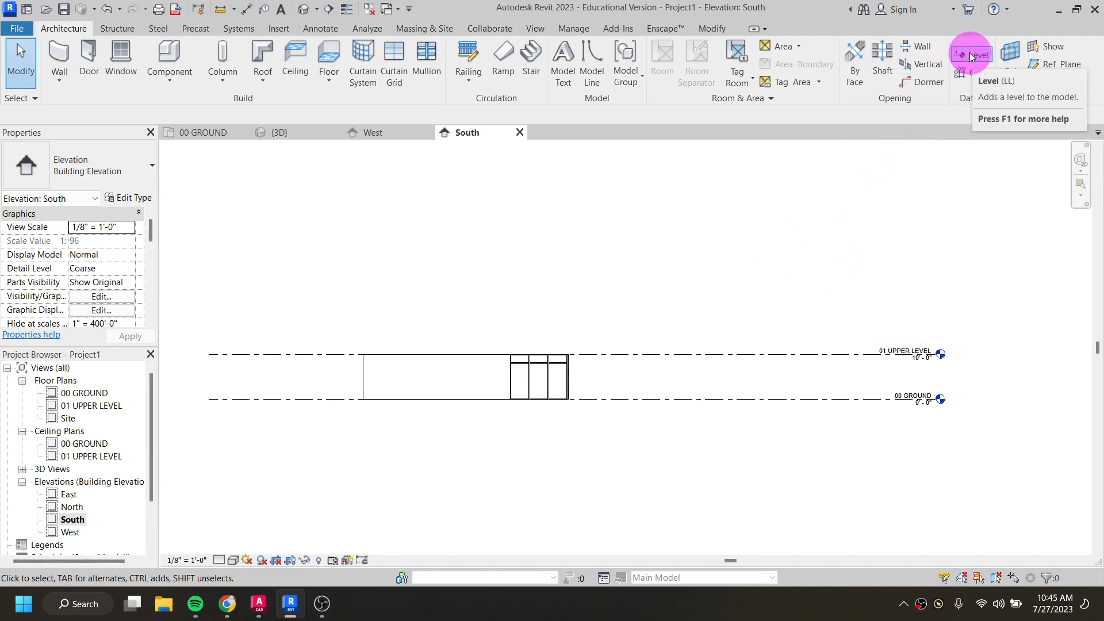
pyautogui.press('l')
pyautogui.press('l')
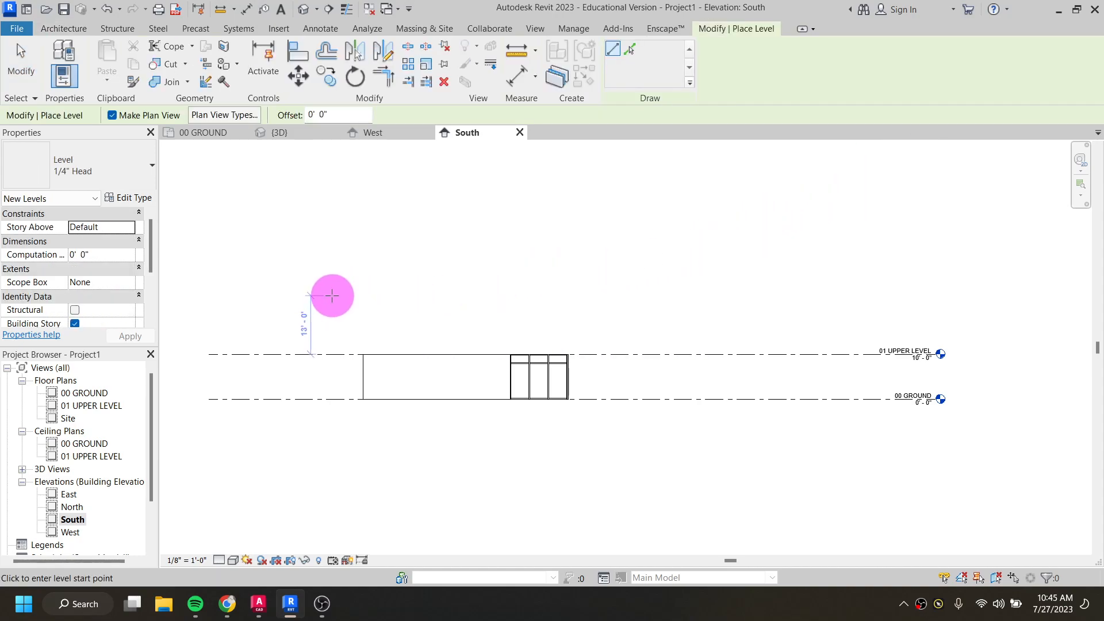
pyautogui.click(207, 296)
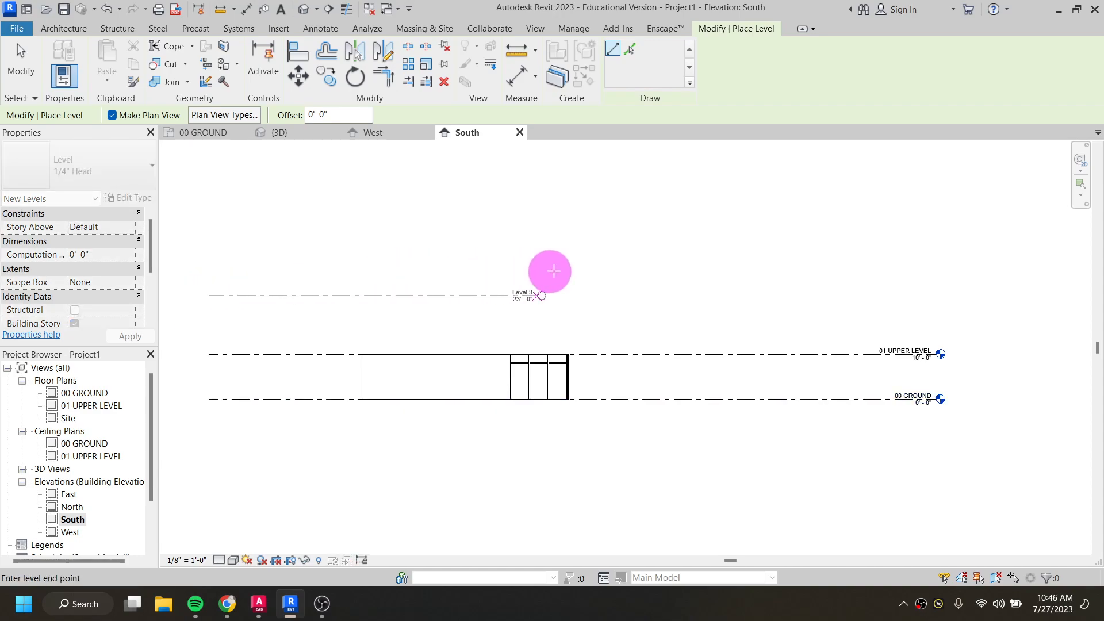
pyautogui.click(936, 295)
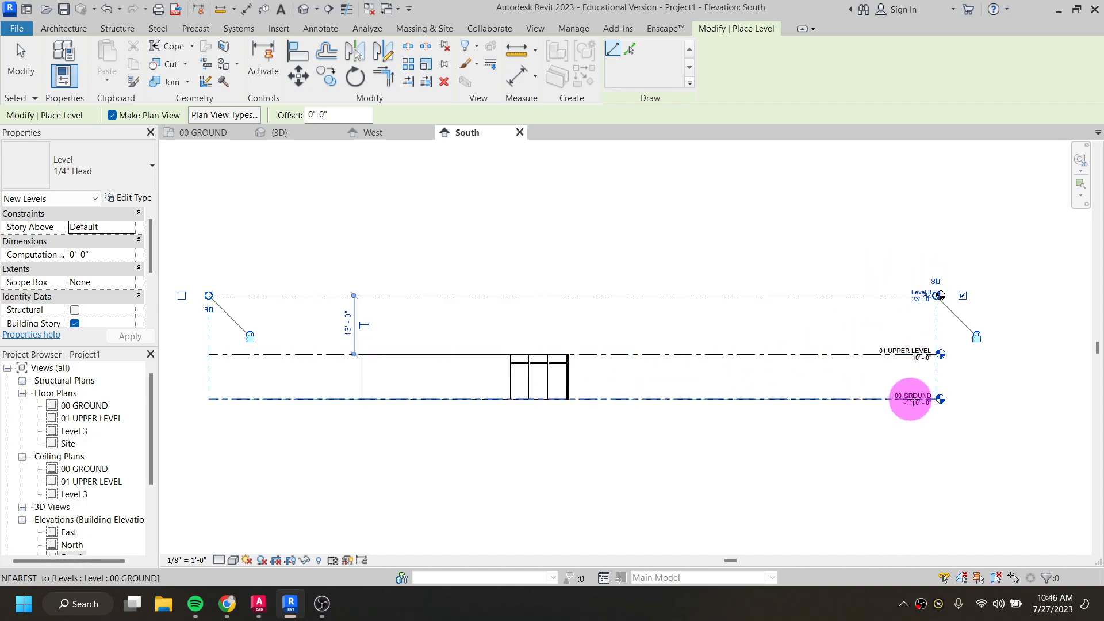
pyautogui.hotkey('ctrl', 'z')
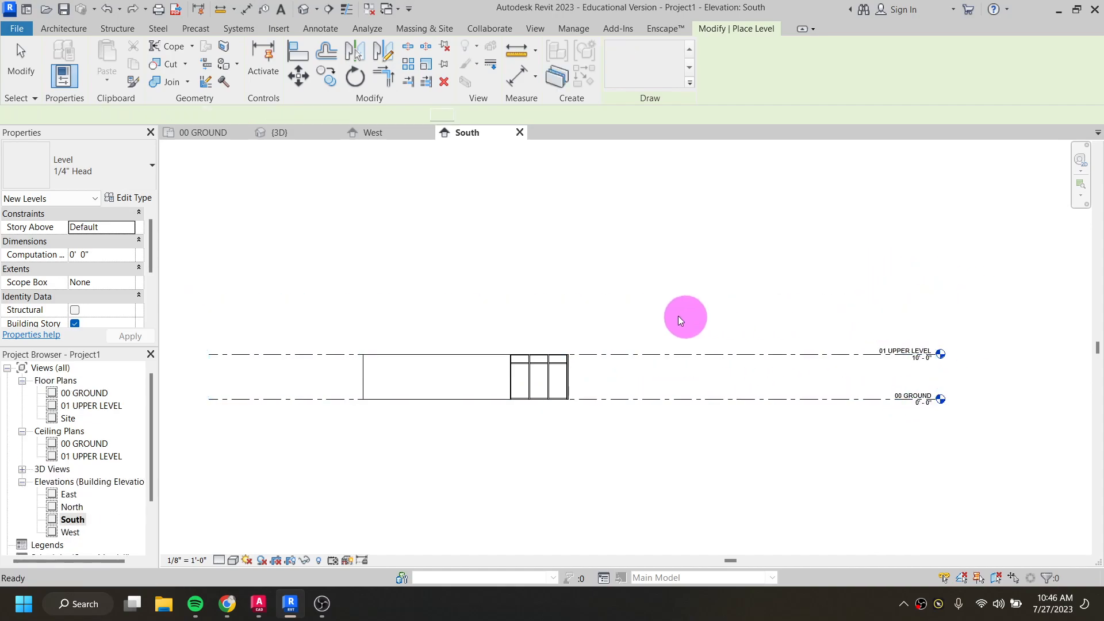
# Draw a level about 16'-6" above 01 UPPER LEVEL, starting at the level-head end, and switch its head to the same end as the other levels
pyautogui.click(937, 279)
pyautogui.click(205, 282)
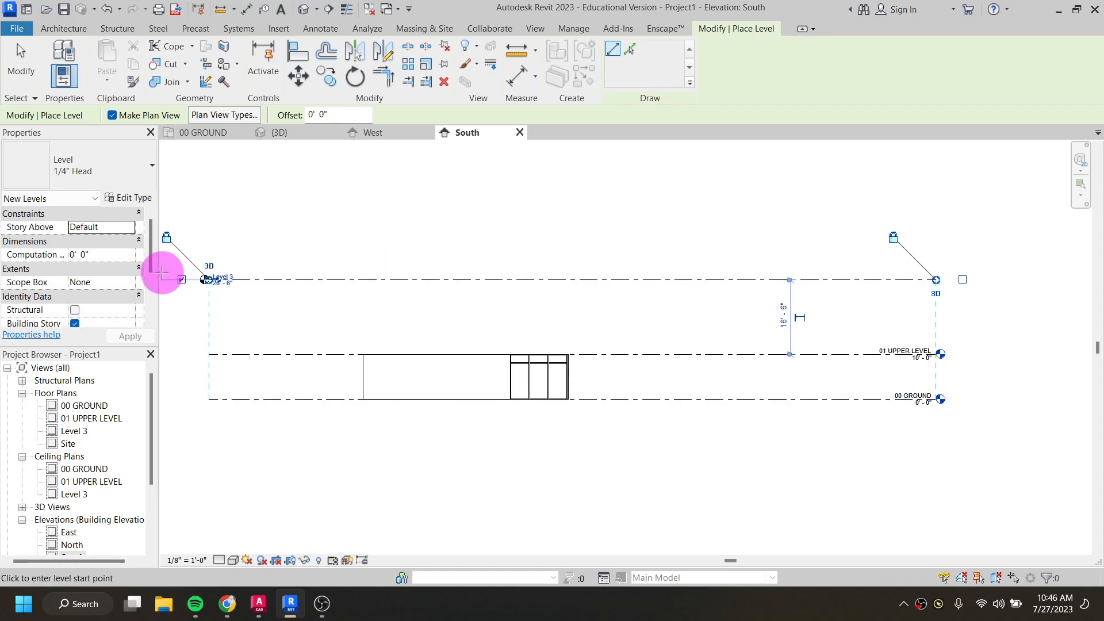
pyautogui.scroll(3, 175, 279)
pyautogui.click(185, 280)
pyautogui.scroll(-3, 184, 281)
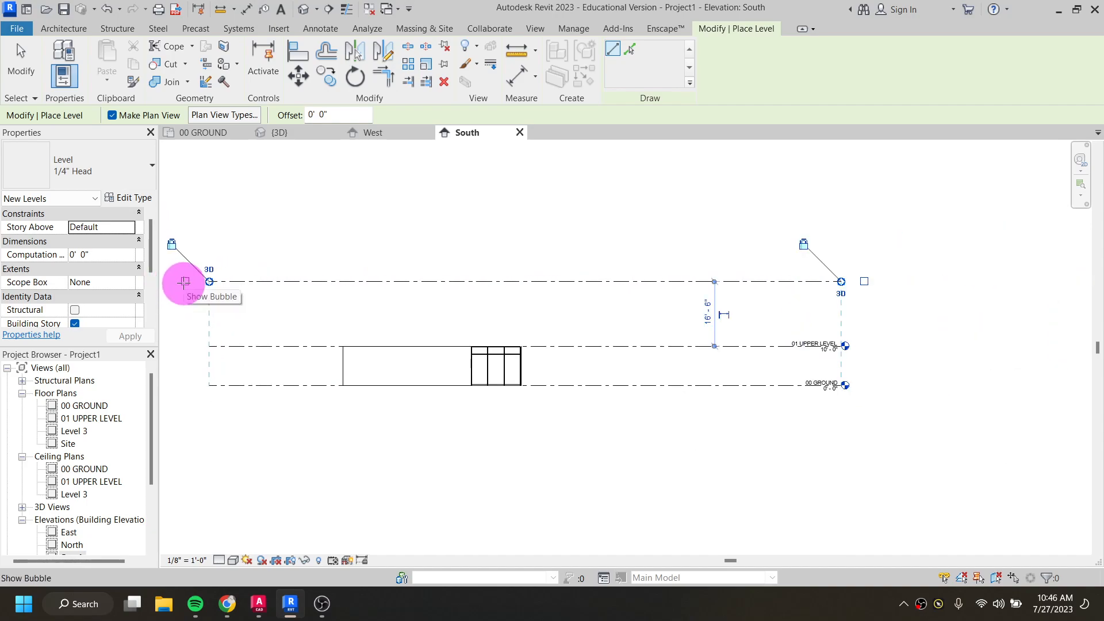
pyautogui.scroll(3, 859, 285)
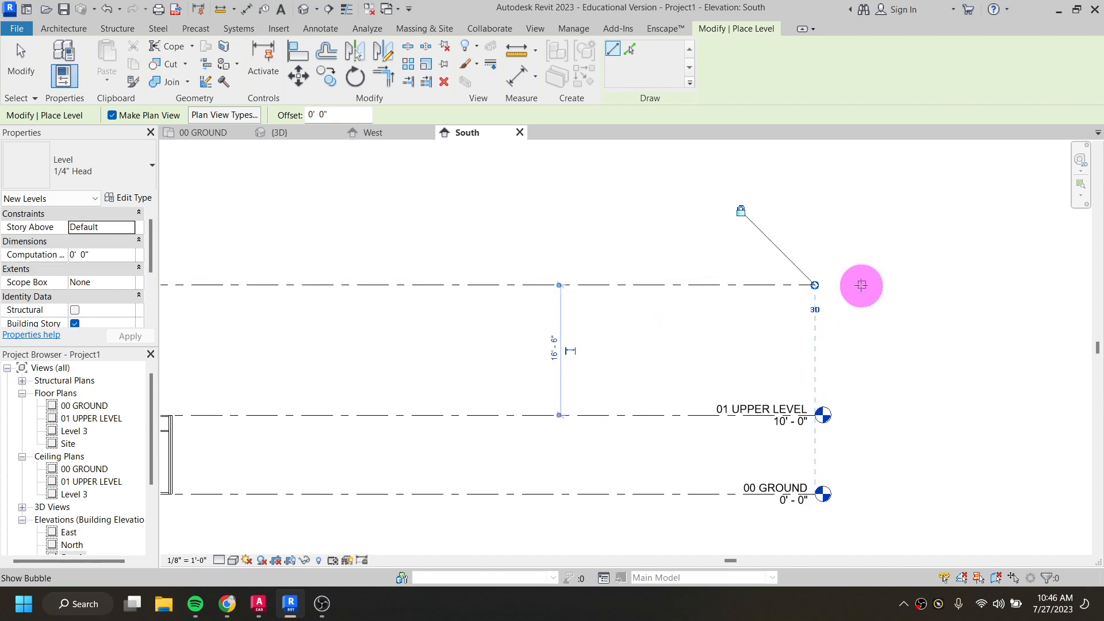
pyautogui.click(860, 284)
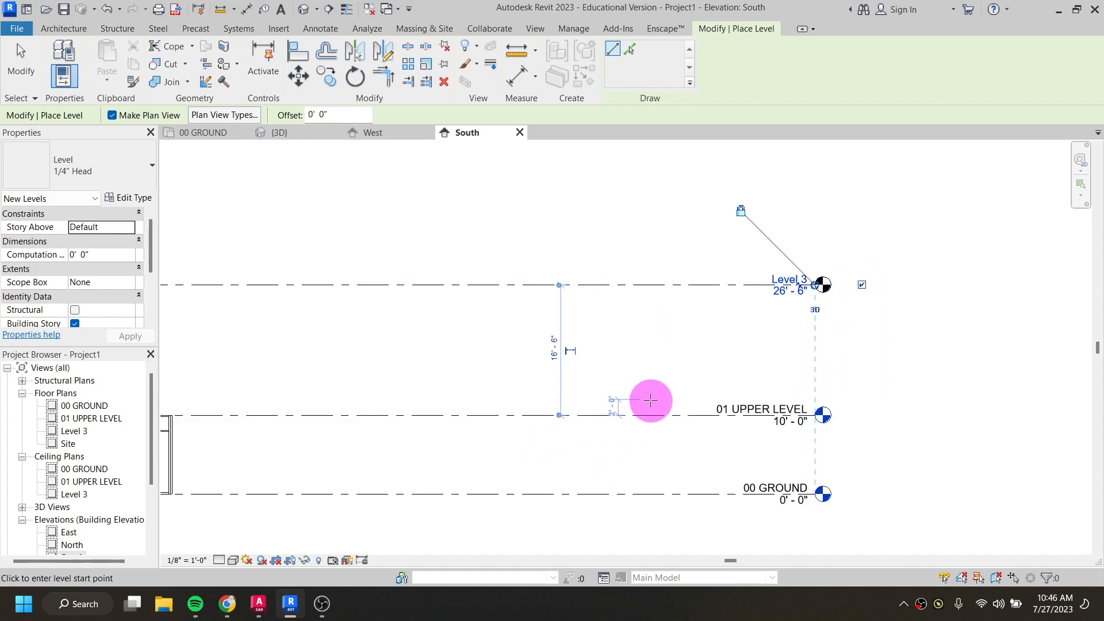
# Set the distance between the new top level and 01 UPPER LEVEL to 10'
pyautogui.scroll(-2, 650, 400)
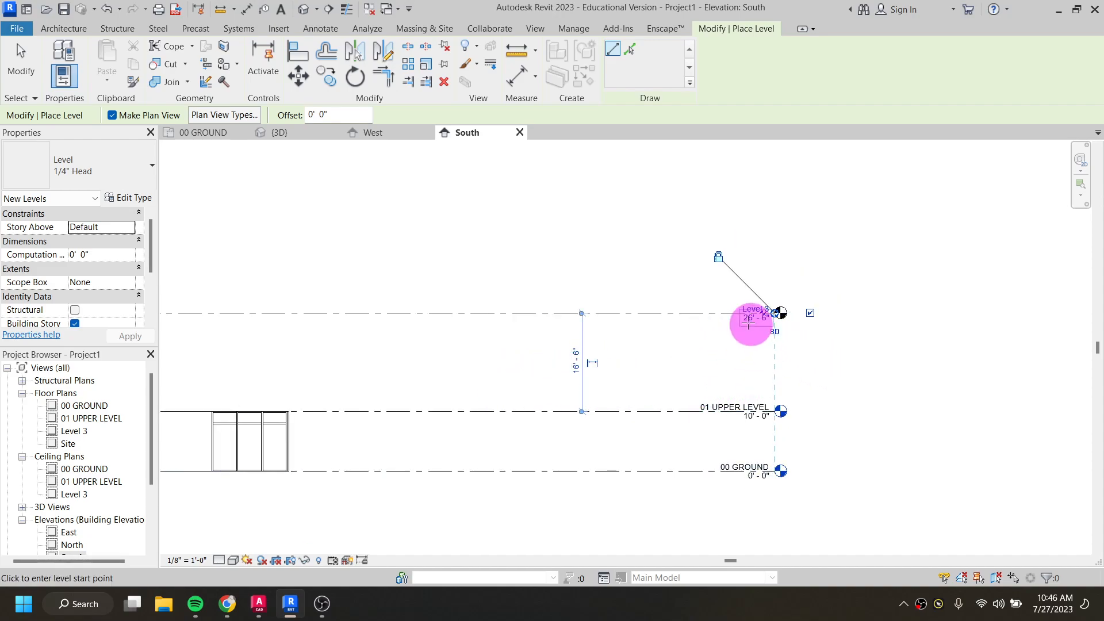
pyautogui.scroll(2, 751, 326)
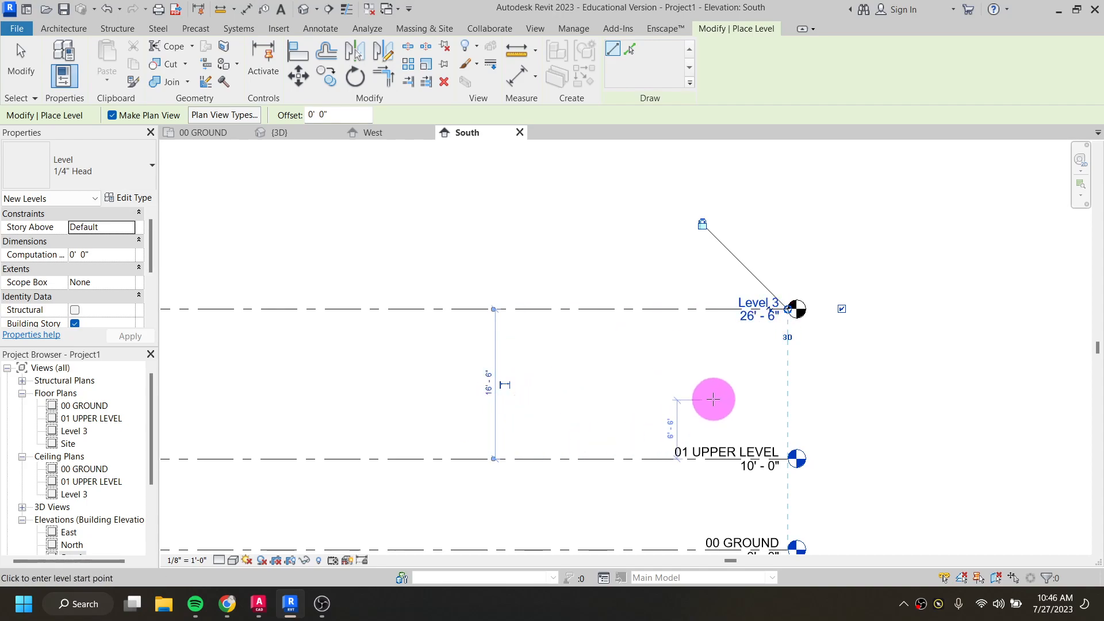
pyautogui.click(488, 380)
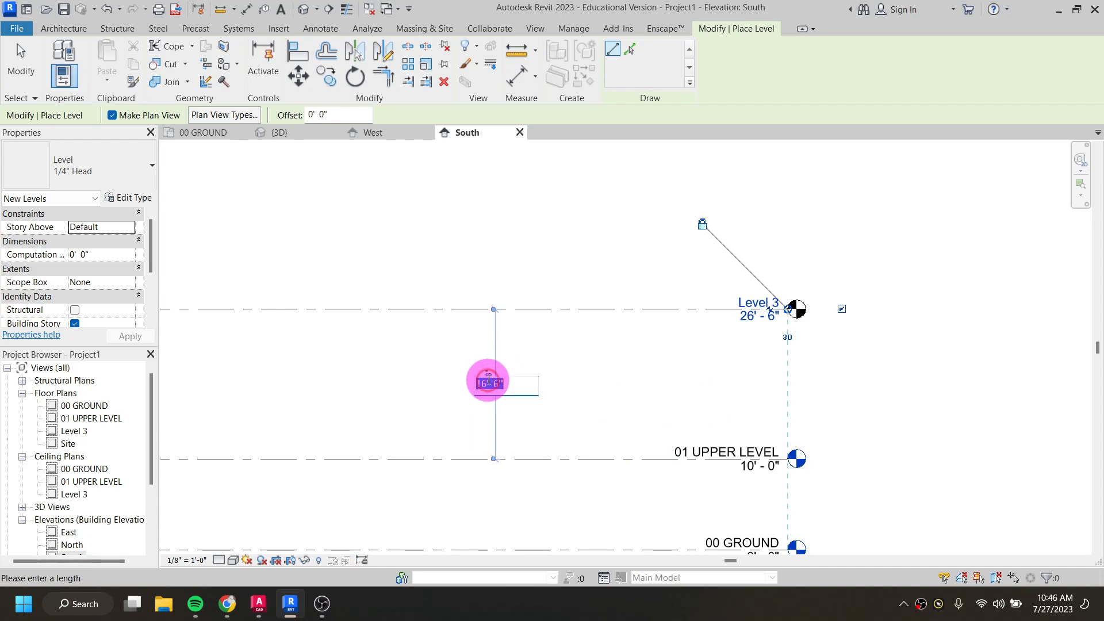
pyautogui.write('10')
pyautogui.press('Return')
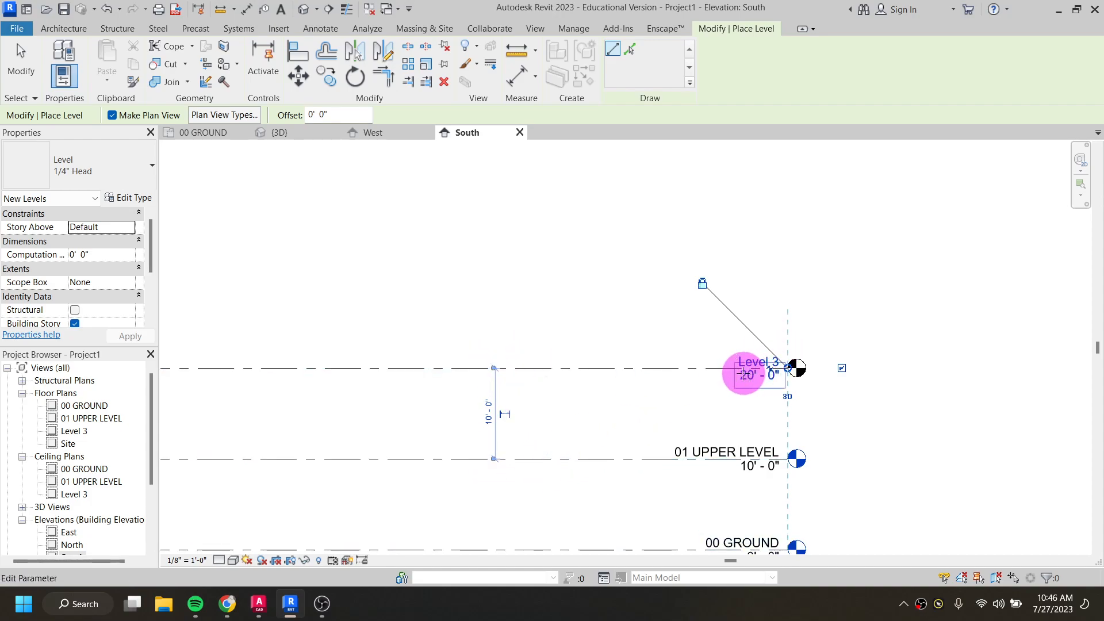
# Rename Level 3 to 02 ROOF on its level head
pyautogui.scroll(3, 754, 371)
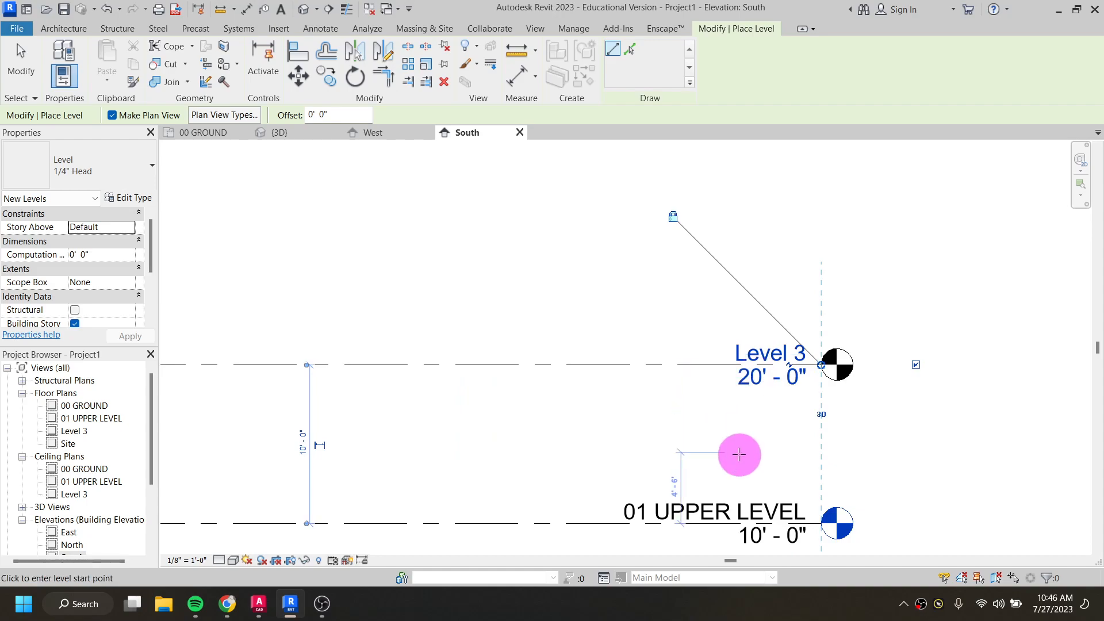
pyautogui.click(746, 349)
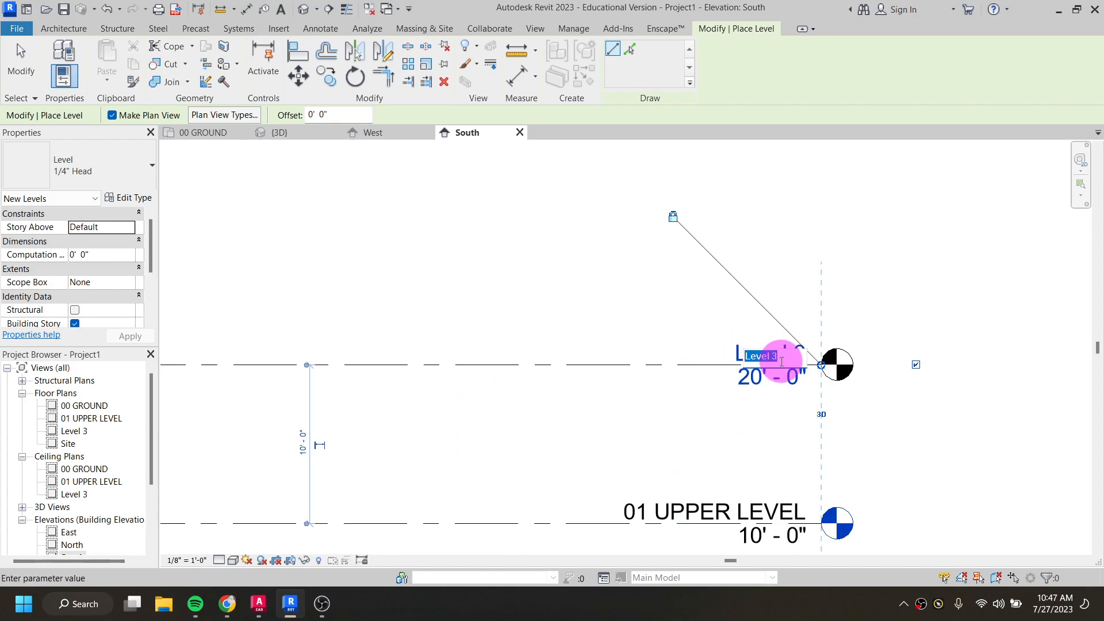
pyautogui.write('02 ROOF')
pyautogui.press('Return')
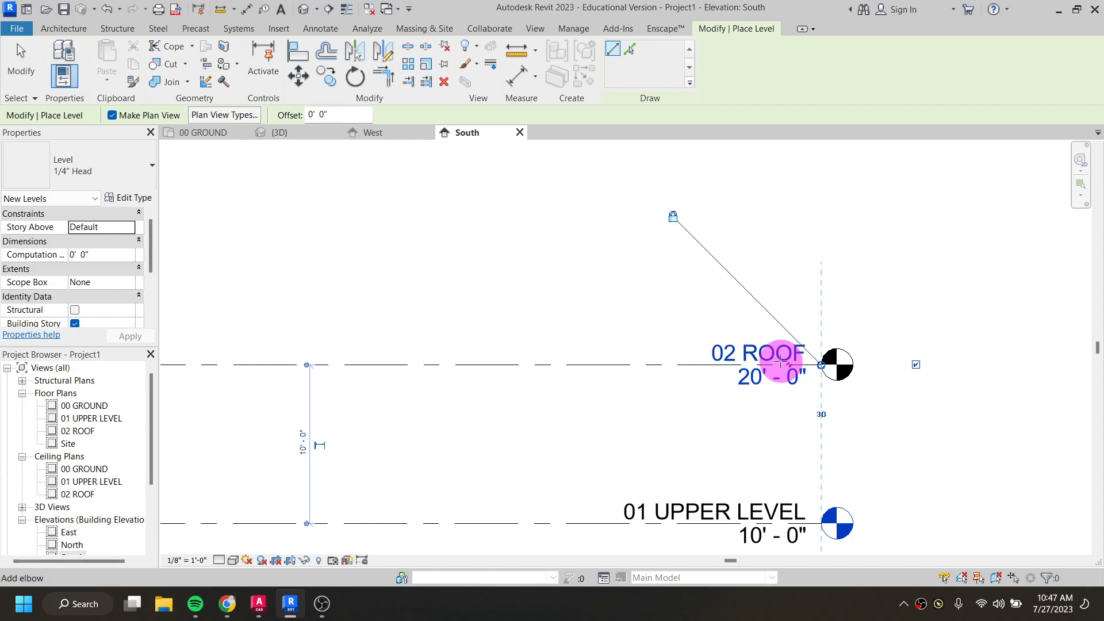
# Examine the building and its three levels in the South elevation and 3D view, finishing level placement, and return to the South elevation
pyautogui.scroll(-4, 728, 337)
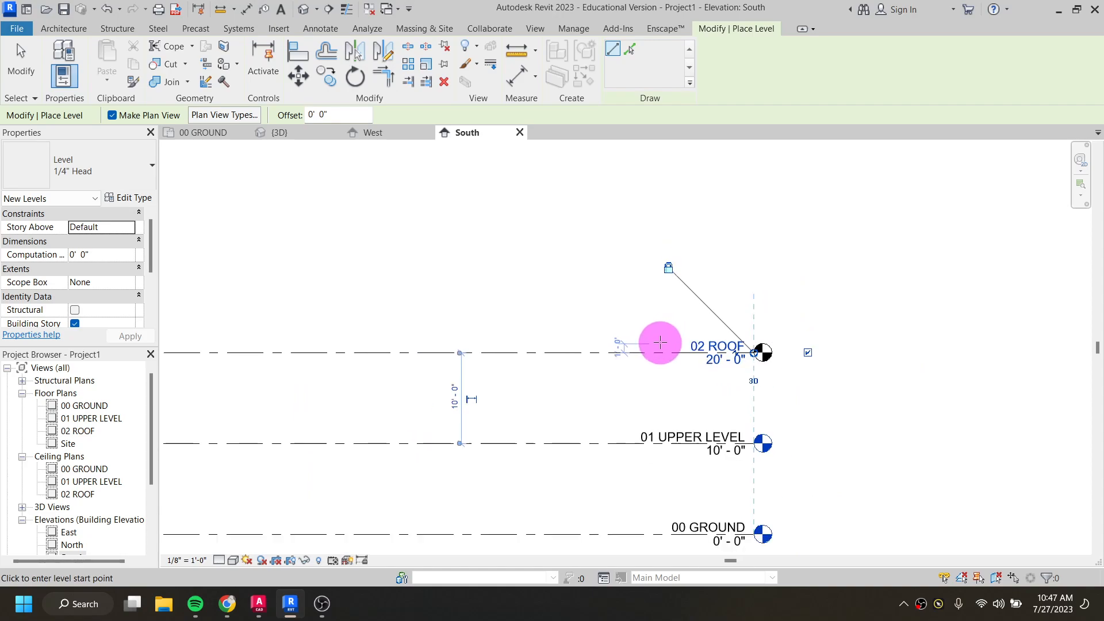
pyautogui.scroll(-1, 488, 422)
pyautogui.moveTo(479, 421); pyautogui.dragTo(714, 399, button='middle')
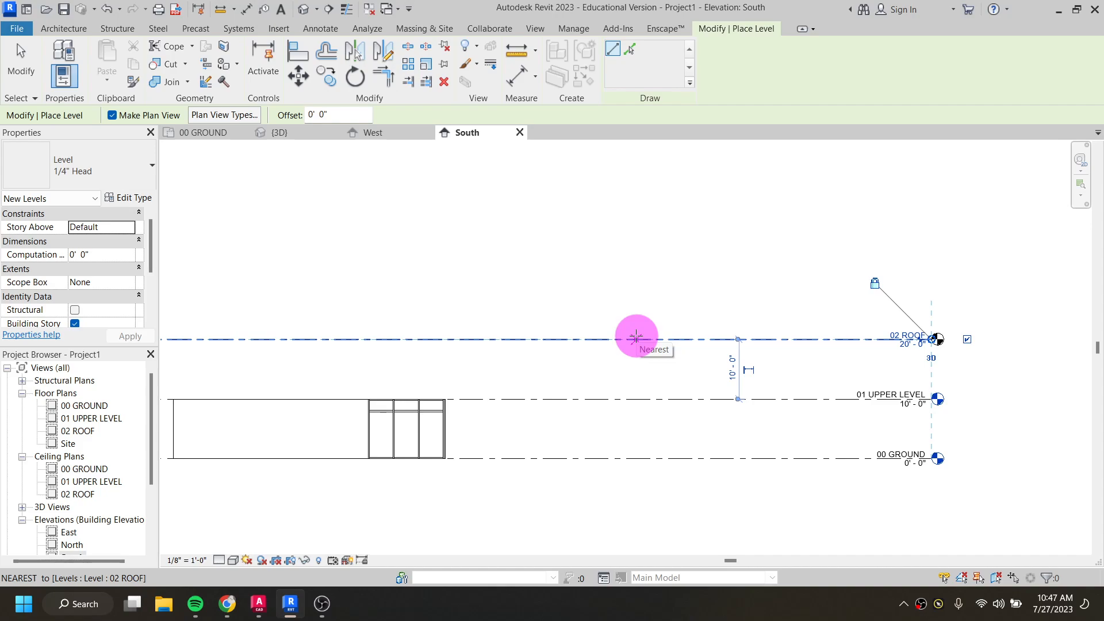
pyautogui.scroll(-2, 576, 330)
pyautogui.moveTo(562, 338); pyautogui.dragTo(729, 414, button='middle')
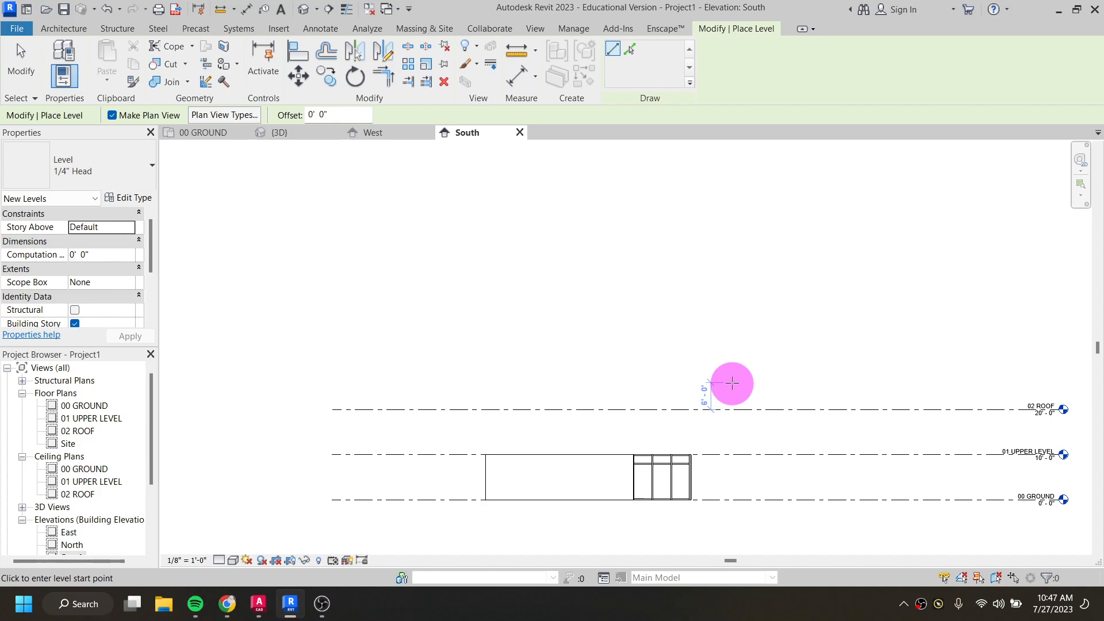
pyautogui.scroll(-2, 493, 406)
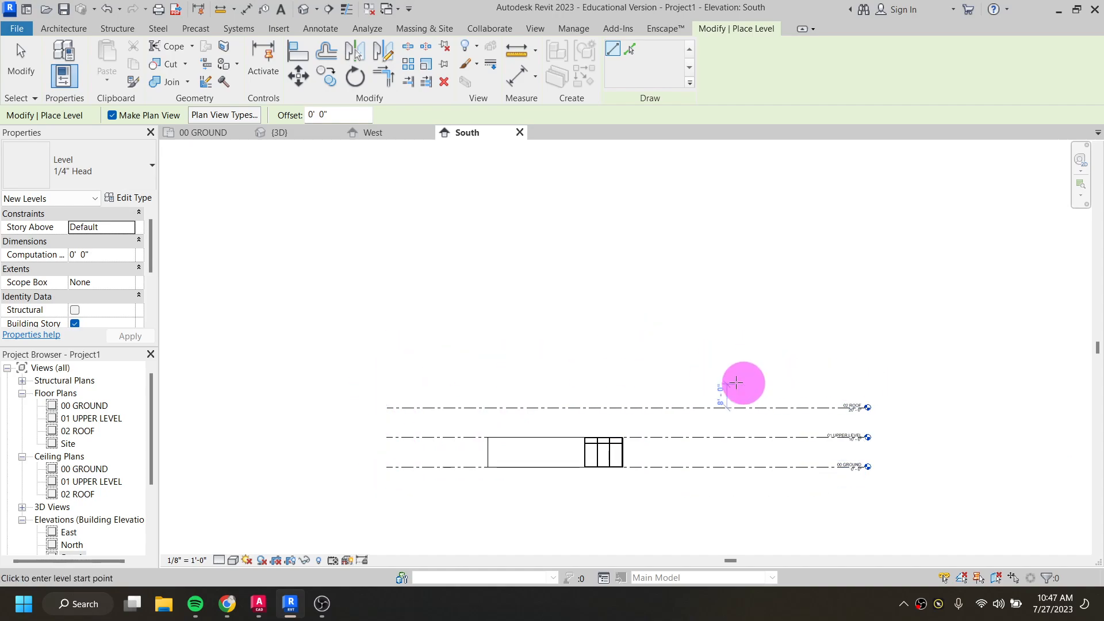
pyautogui.scroll(2, 529, 492)
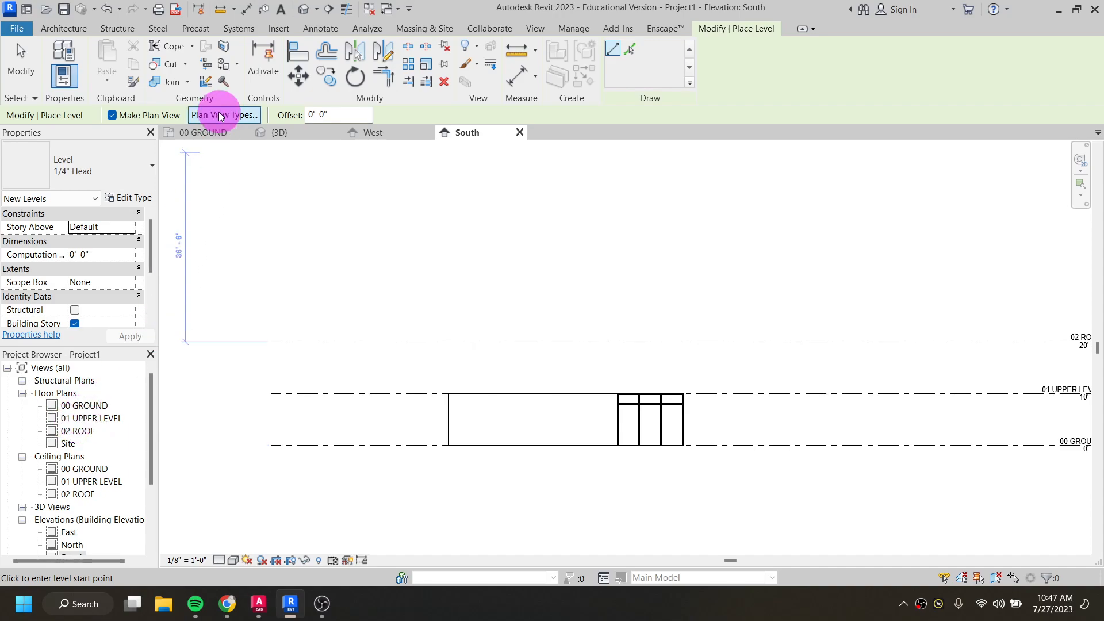
pyautogui.click(216, 137)
pyautogui.click(285, 134)
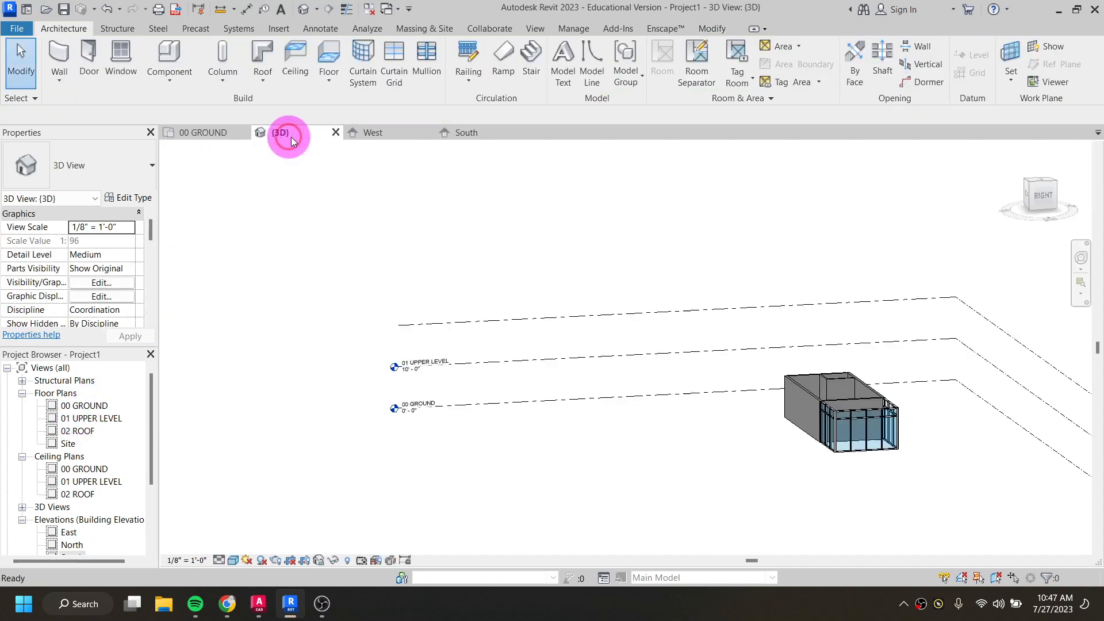
pyautogui.click(377, 134)
pyautogui.click(445, 135)
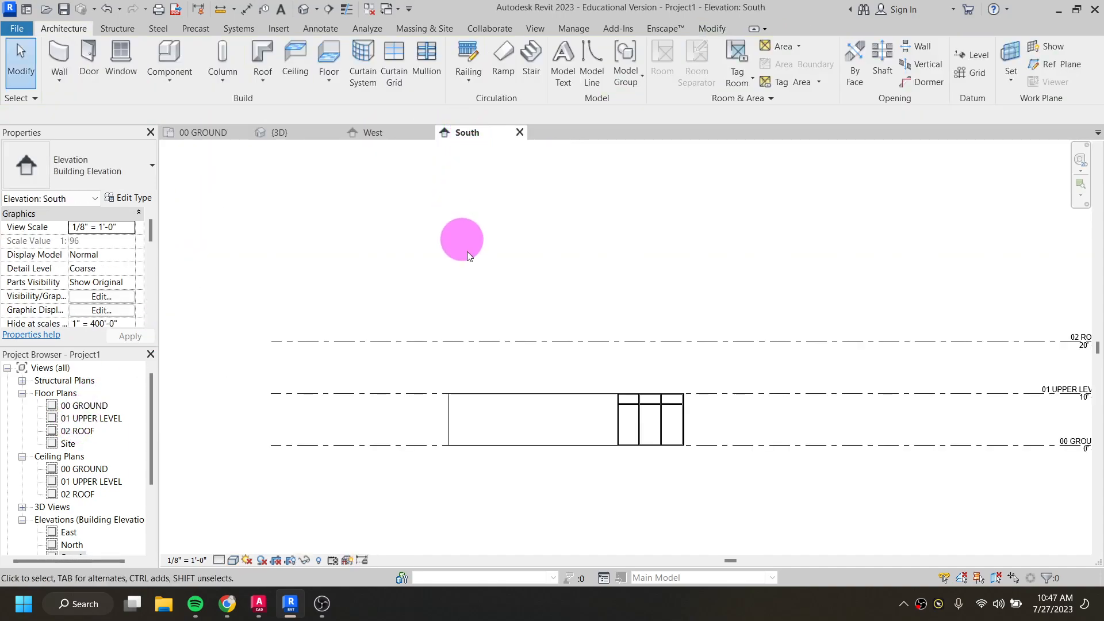
# Open the 01 UPPER LEVEL floor plan from its level head in the South elevation
pyautogui.moveTo(841, 378); pyautogui.dragTo(560, 323, button='middle')
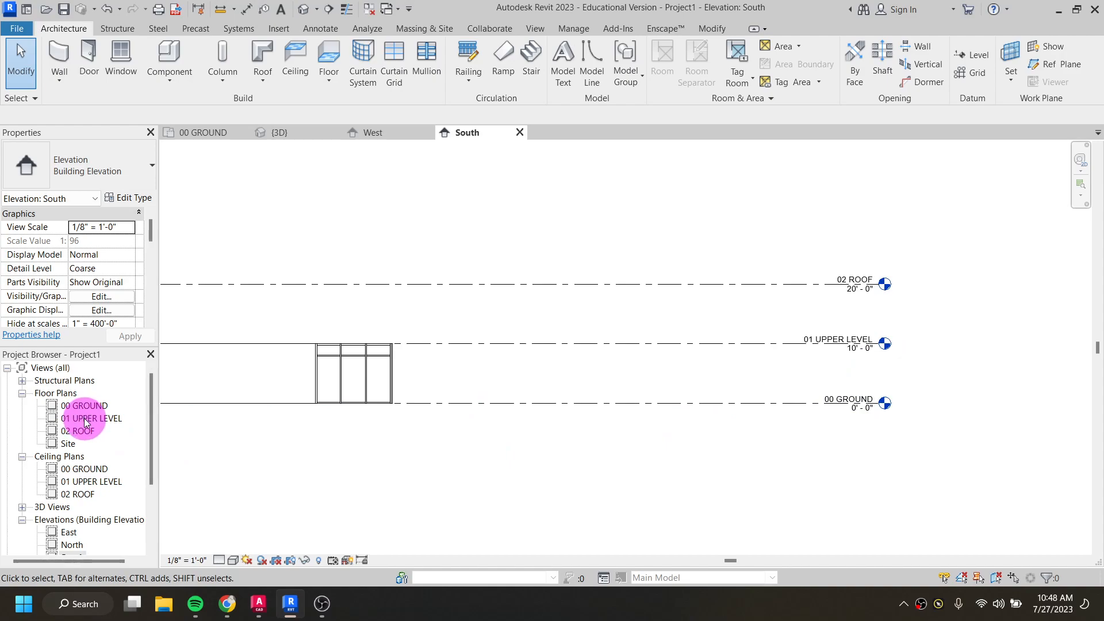
pyautogui.doubleClick(884, 345)
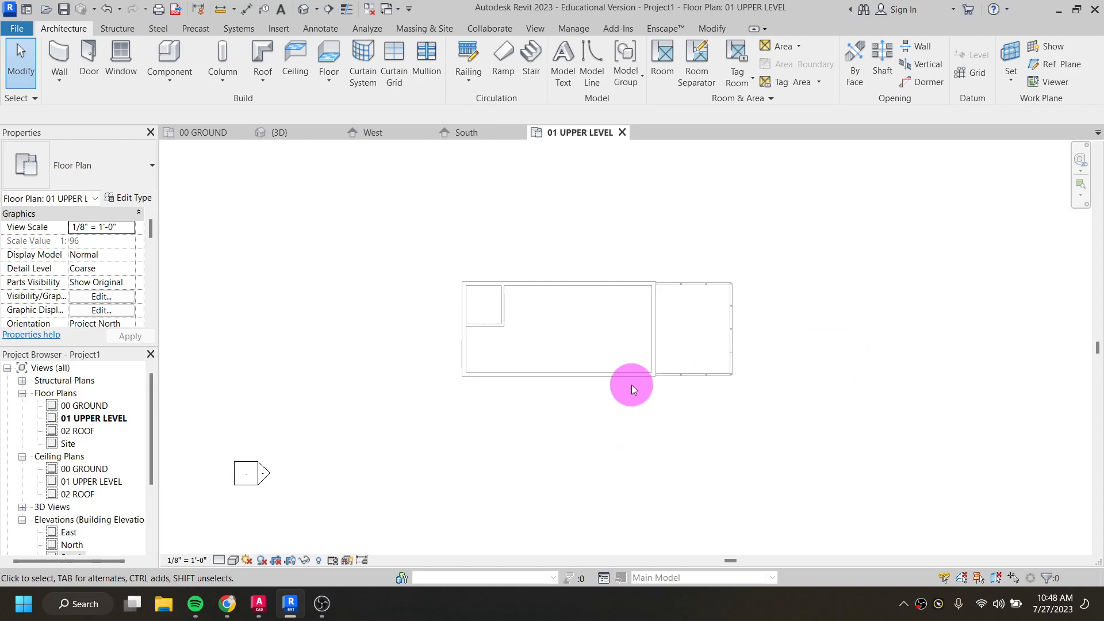
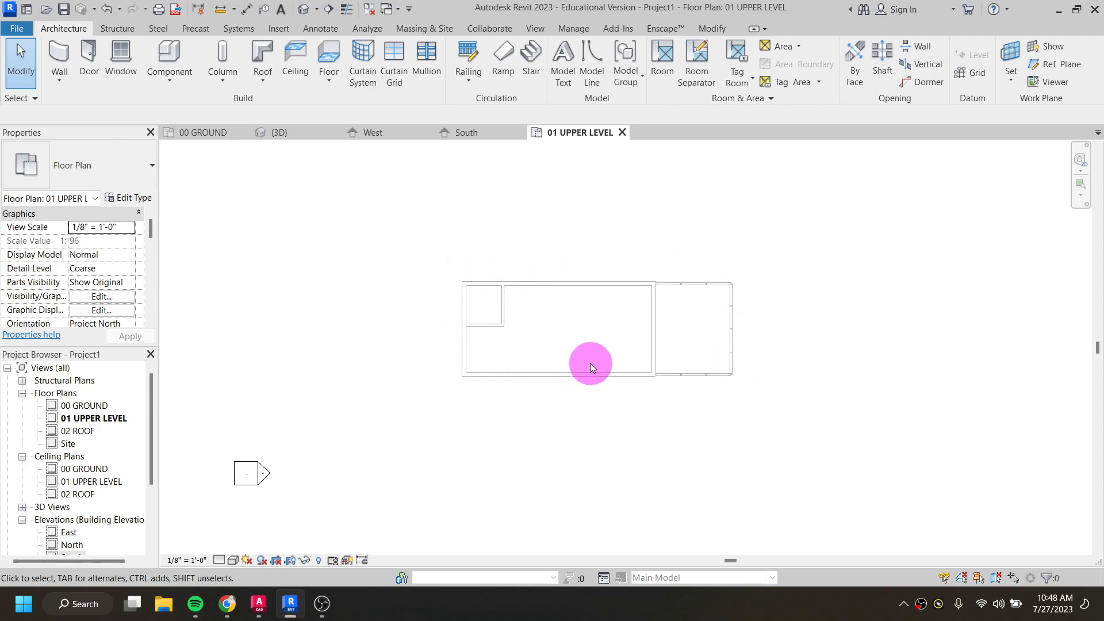
# Switch to the assignment PDF in Chrome, examine the SECOND LEVEL axonometric drawing, and return to Revit
pyautogui.click(228, 604)
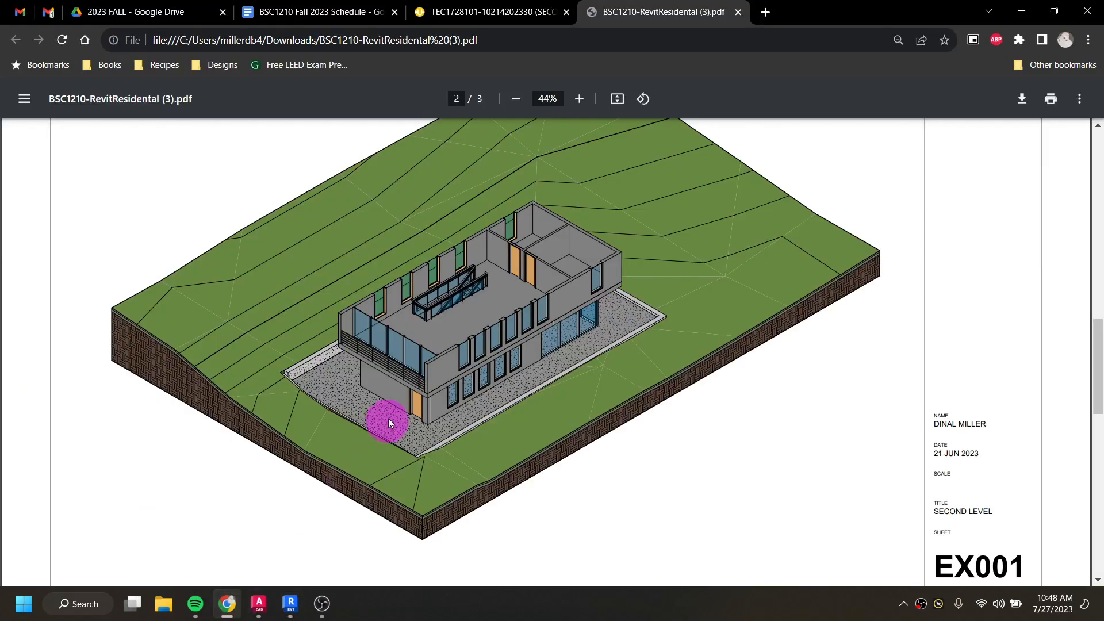
pyautogui.scroll(-5, 416, 394)
pyautogui.scroll(5, 416, 395)
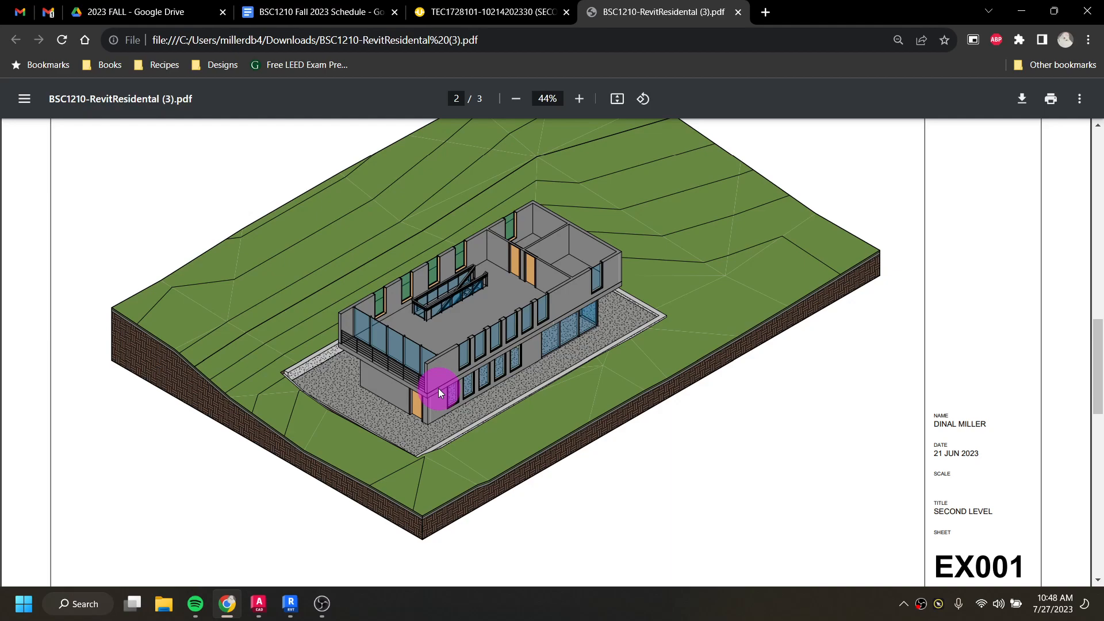
pyautogui.click(291, 611)
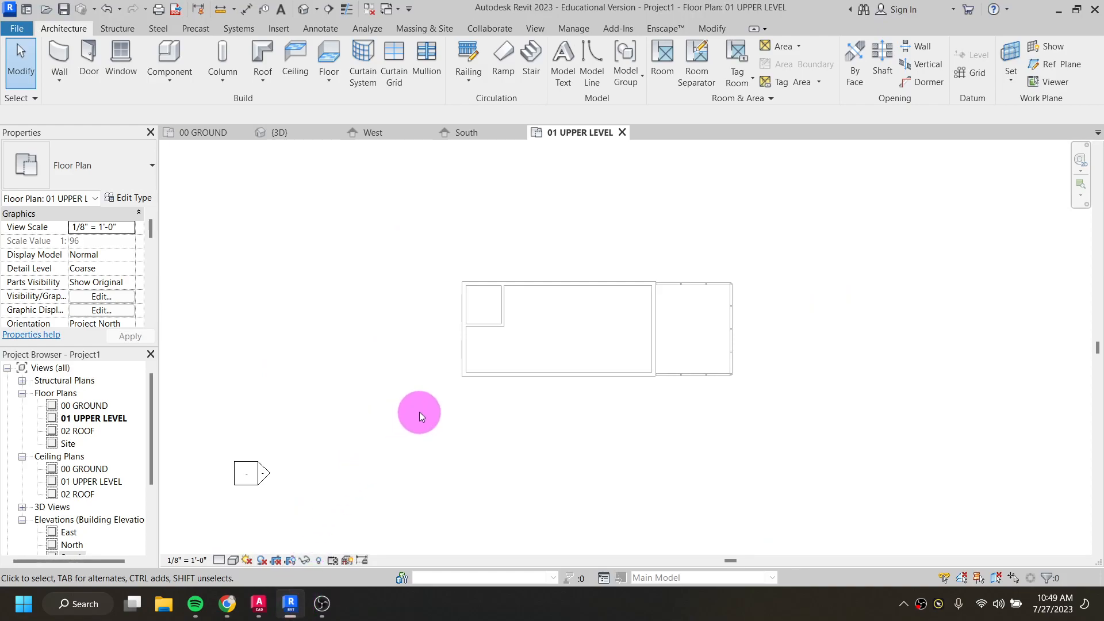
# Draw a Storefront curtain wall about 15'-4" long from 01 UPPER LEVEL to 02 ROOF, along the centerline of the lower floor's west wall
pyautogui.moveTo(572, 283); pyautogui.dragTo(561, 322, button='middle')
pyautogui.scroll(1, 560, 320)
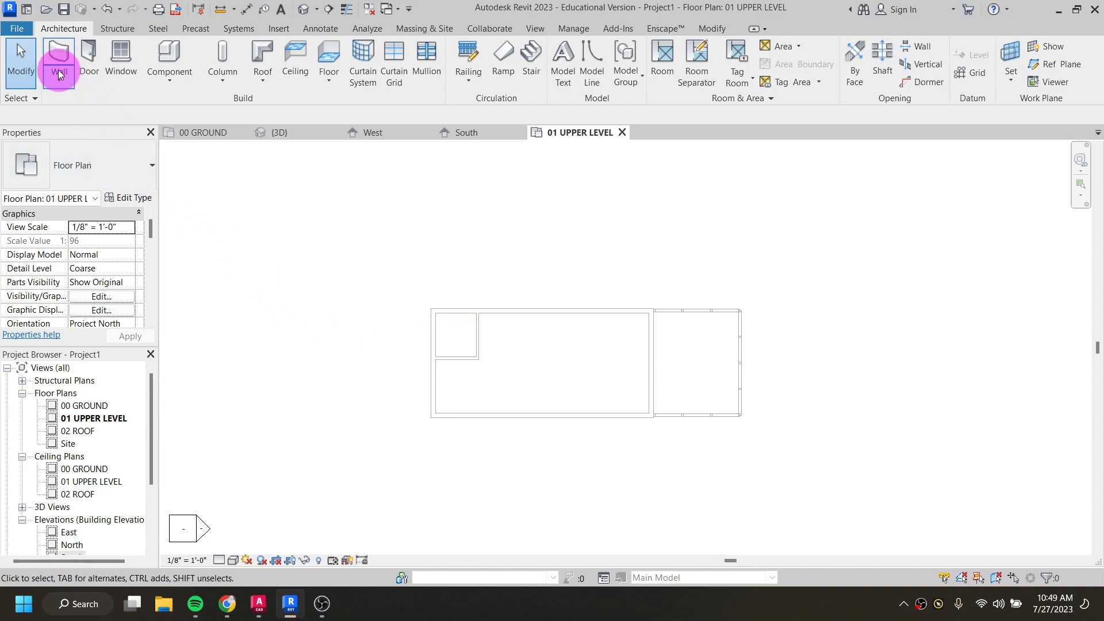
pyautogui.click(62, 54)
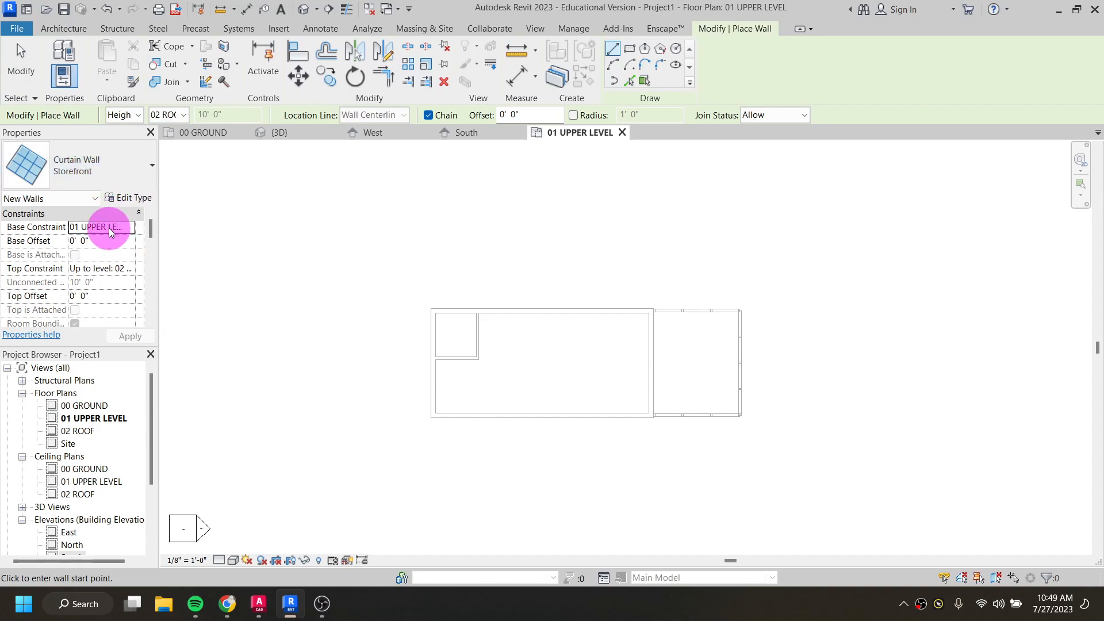
pyautogui.click(92, 230)
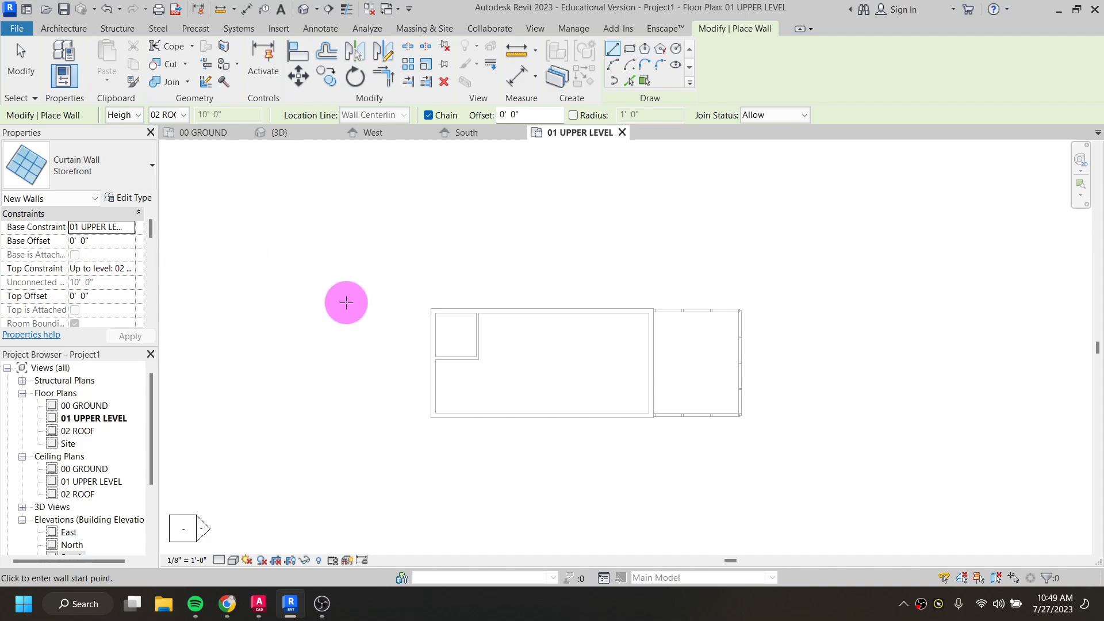
pyautogui.scroll(2, 421, 347)
pyautogui.scroll(2, 446, 294)
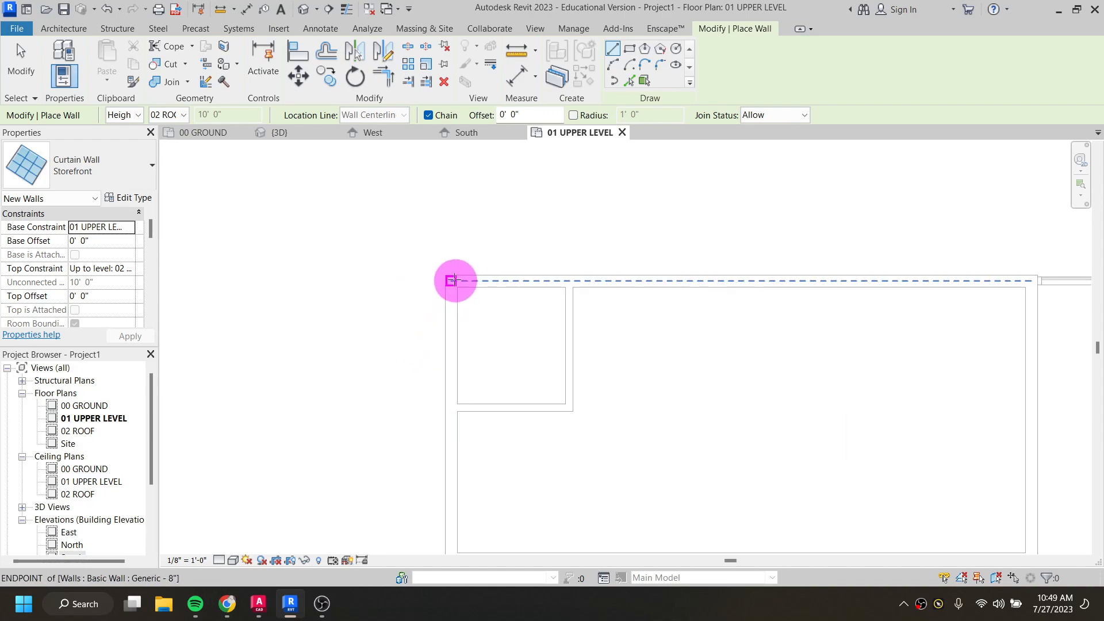
pyautogui.click(451, 280)
pyautogui.moveTo(453, 436); pyautogui.dragTo(453, 340, button='middle')
pyautogui.click(454, 462)
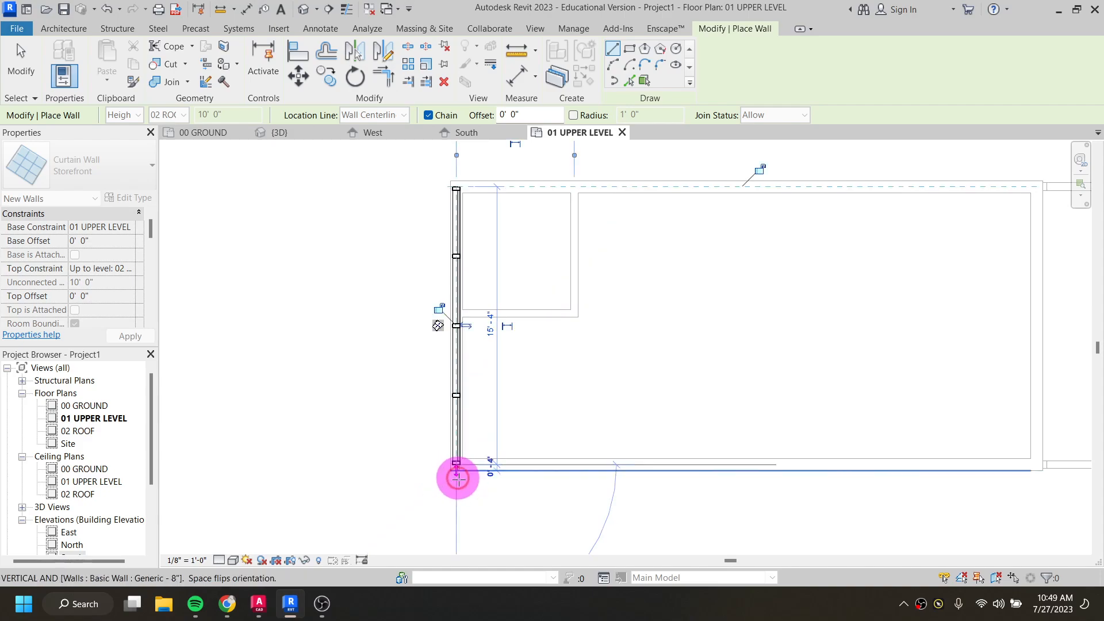
pyautogui.press('Escape')
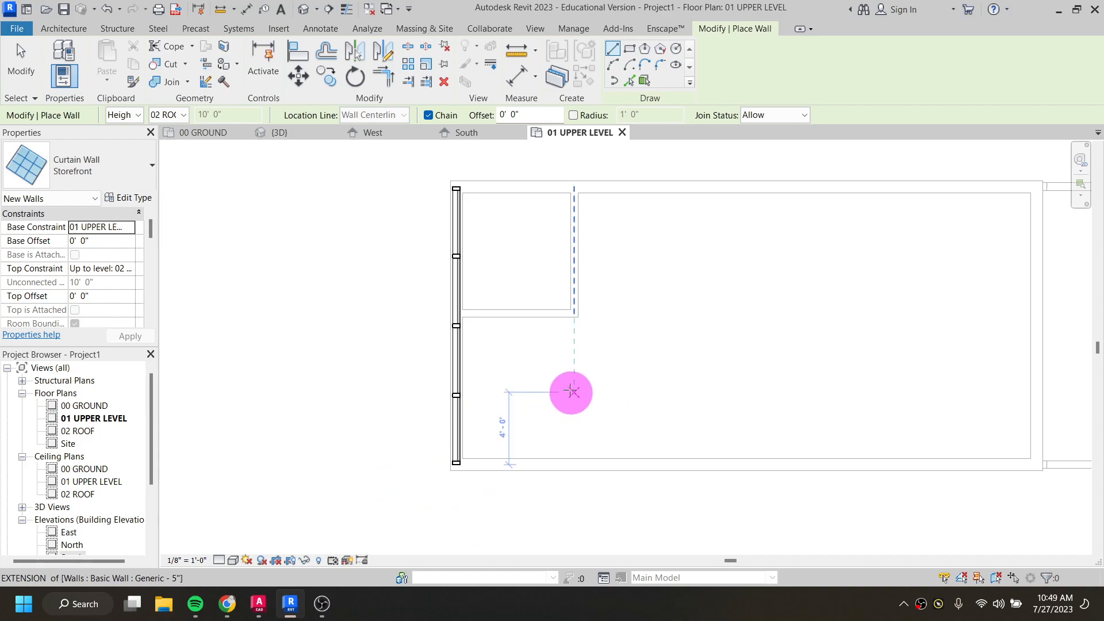
pyautogui.scroll(-1, 552, 377)
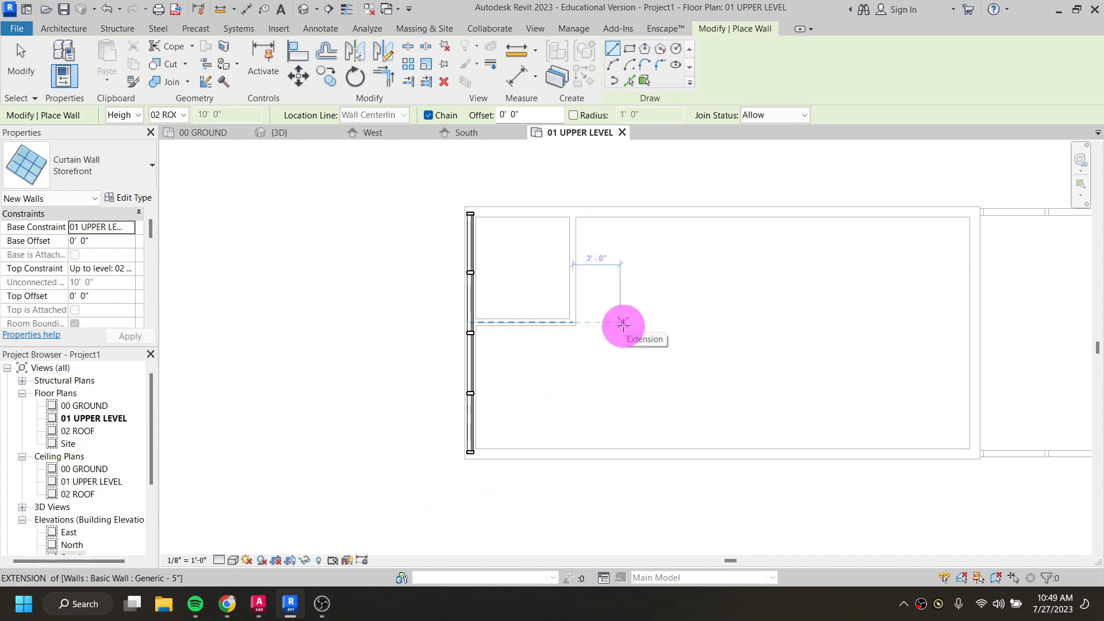
pyautogui.moveTo(540, 322); pyautogui.dragTo(485, 322, button='middle')
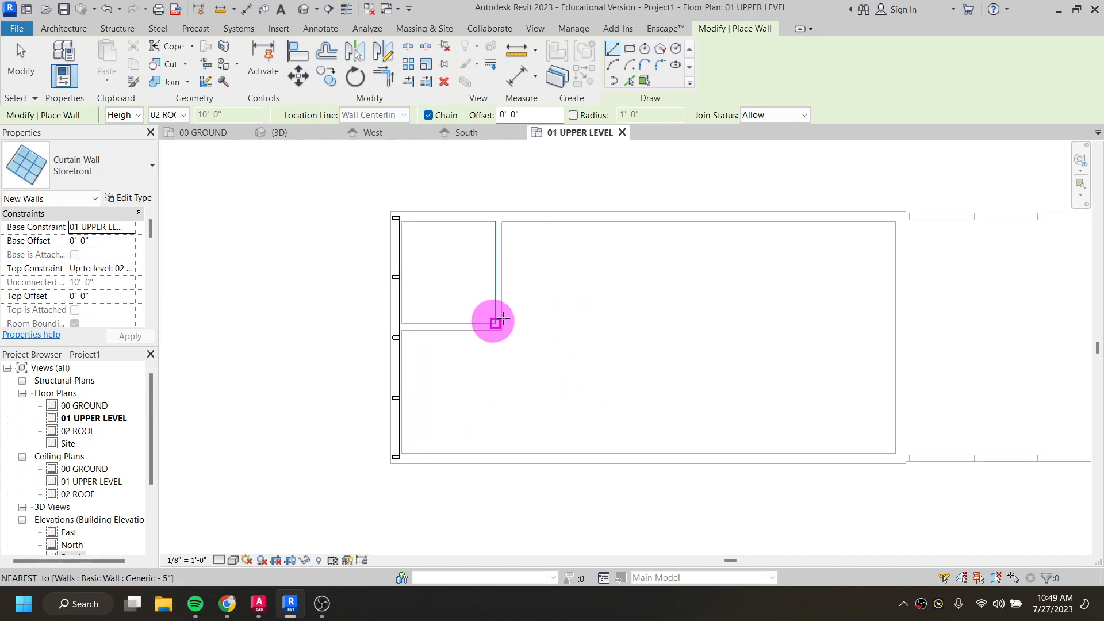
pyautogui.press('Escape')
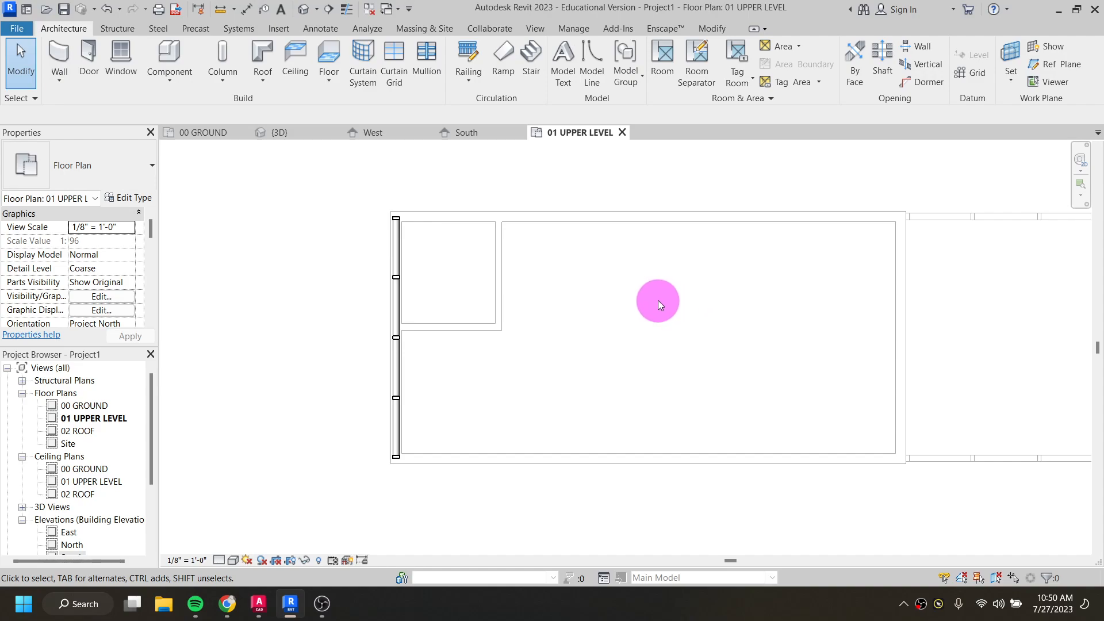
# Draw chained Generic - 8" walls about 47'-6", 20'-4" and 47'-6" long, about 2'-6" outside the lower floor's south, east and north sides
pyautogui.press('w')
pyautogui.press('a')
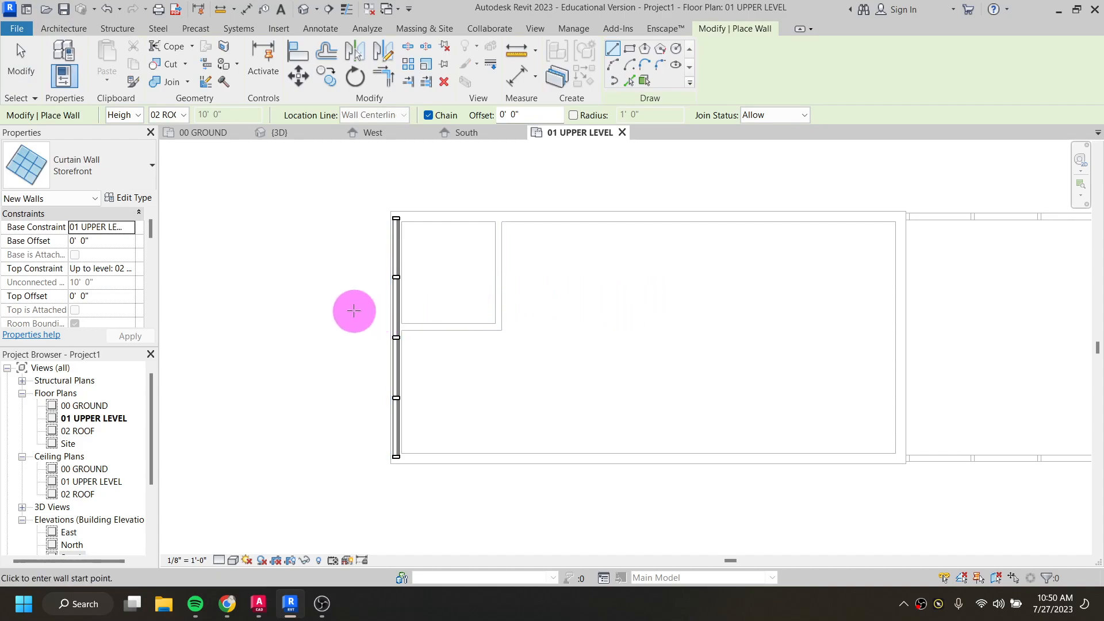
pyautogui.click(114, 168)
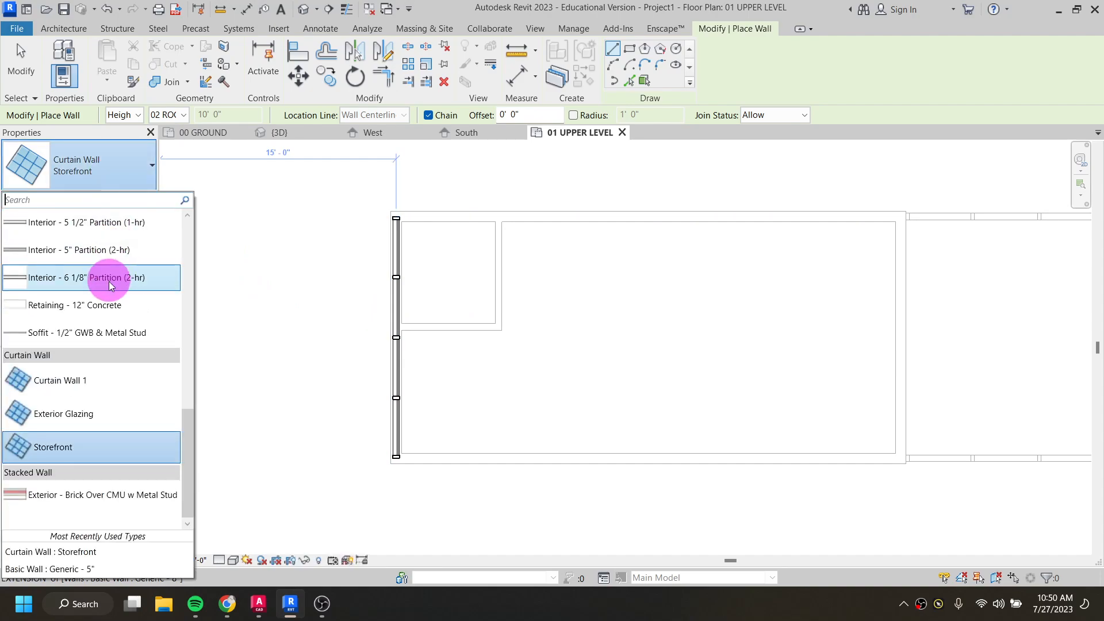
pyautogui.scroll(3, 103, 305)
pyautogui.scroll(2, 103, 305)
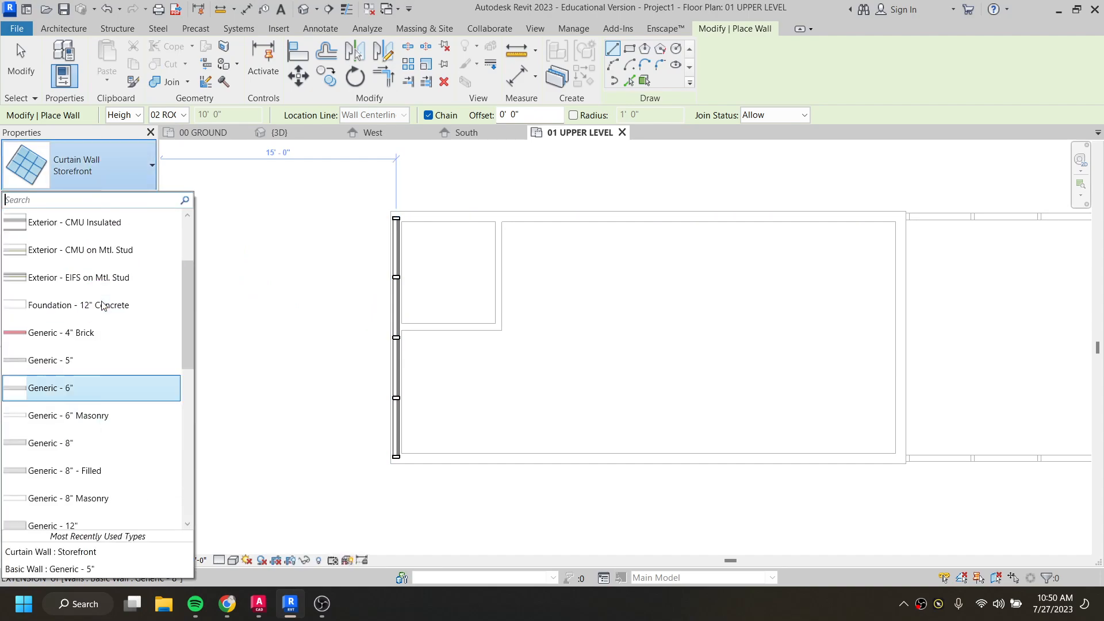
pyautogui.click(40, 445)
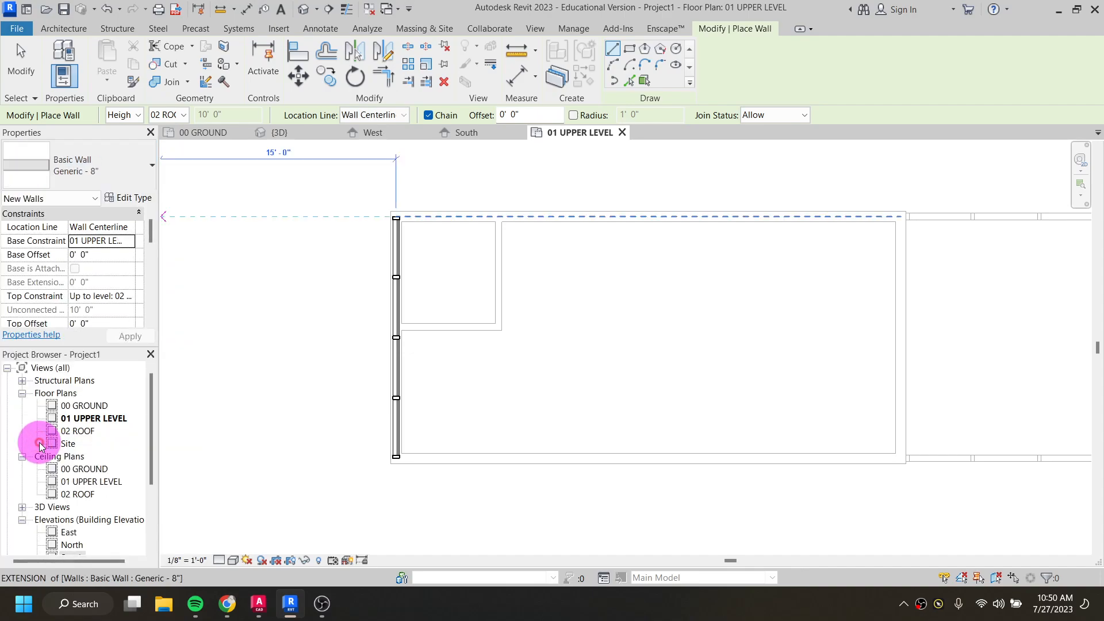
pyautogui.scroll(-2, 111, 438)
pyautogui.scroll(-1, 355, 455)
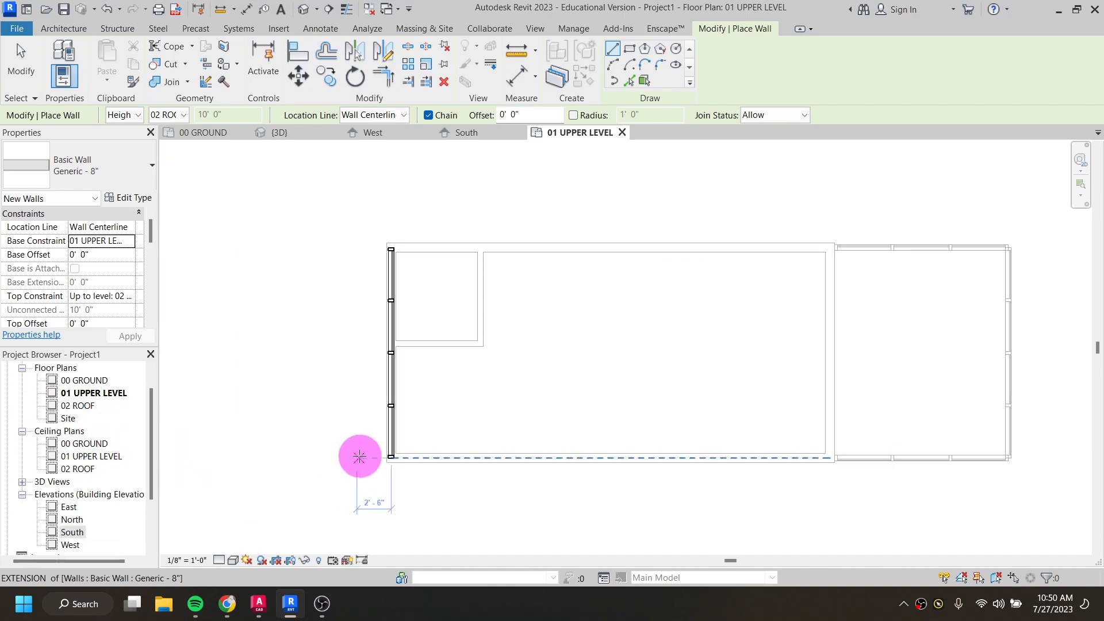
pyautogui.click(390, 458)
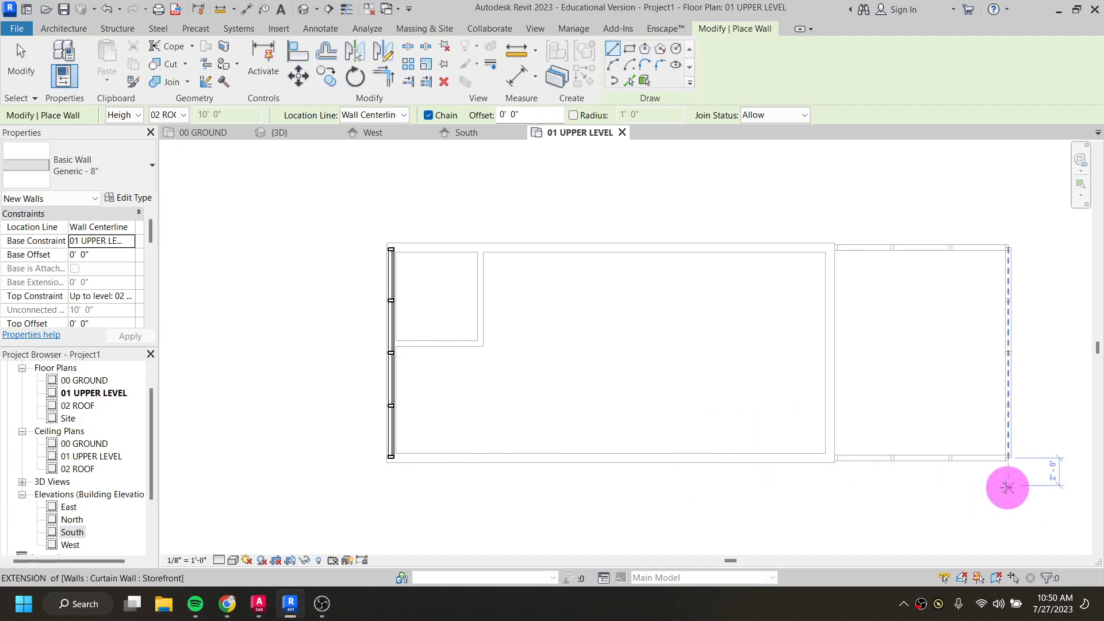
pyautogui.click(390, 494)
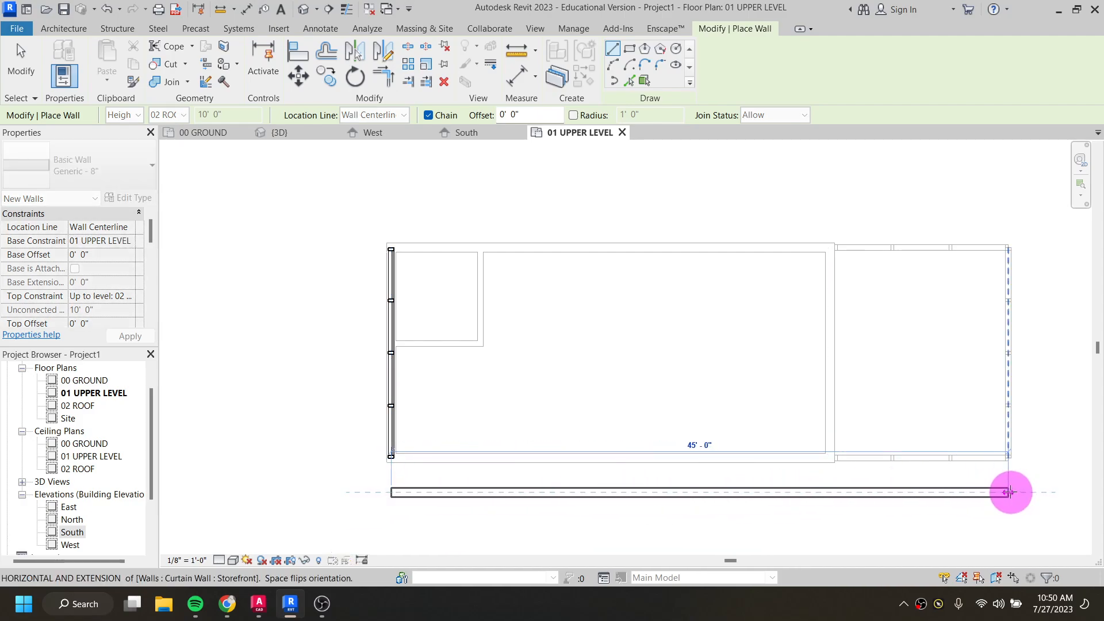
pyautogui.click(1043, 494)
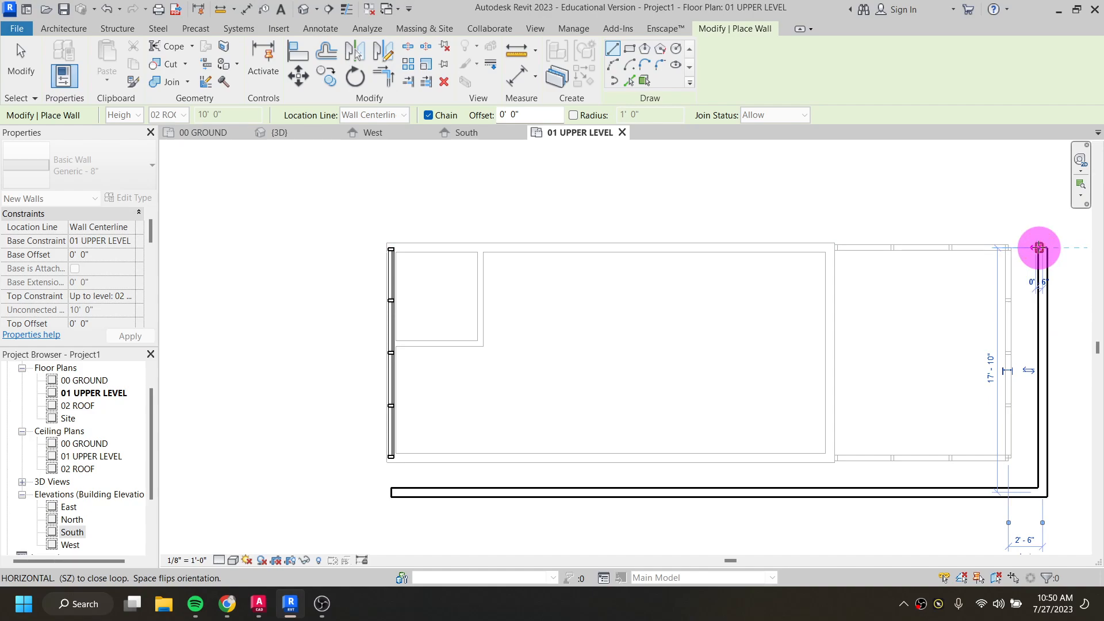
pyautogui.click(1039, 215)
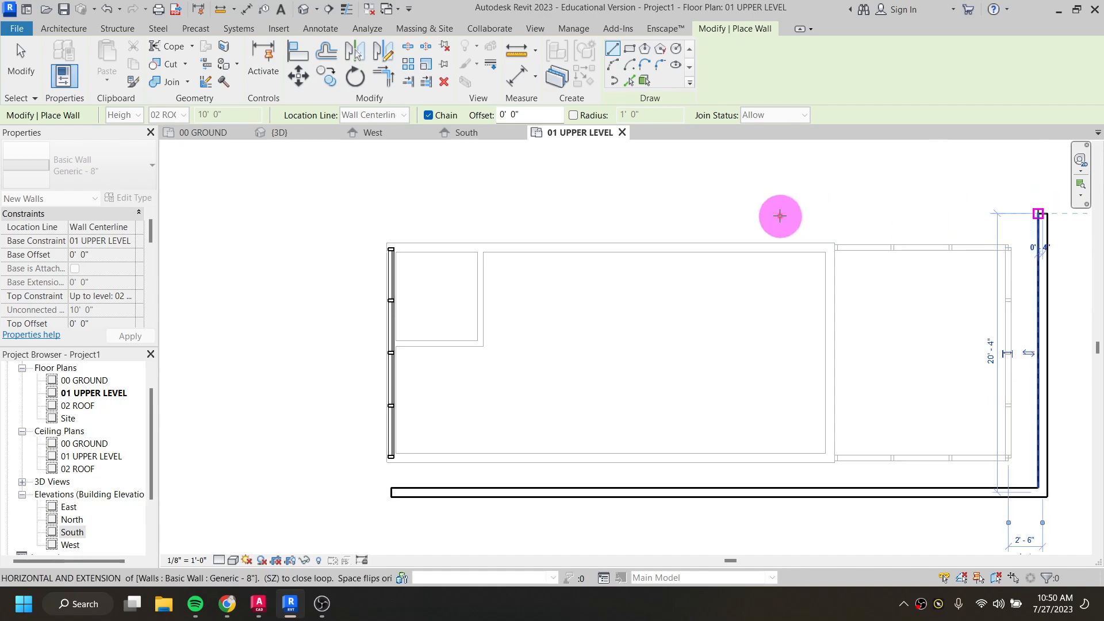
pyautogui.click(389, 213)
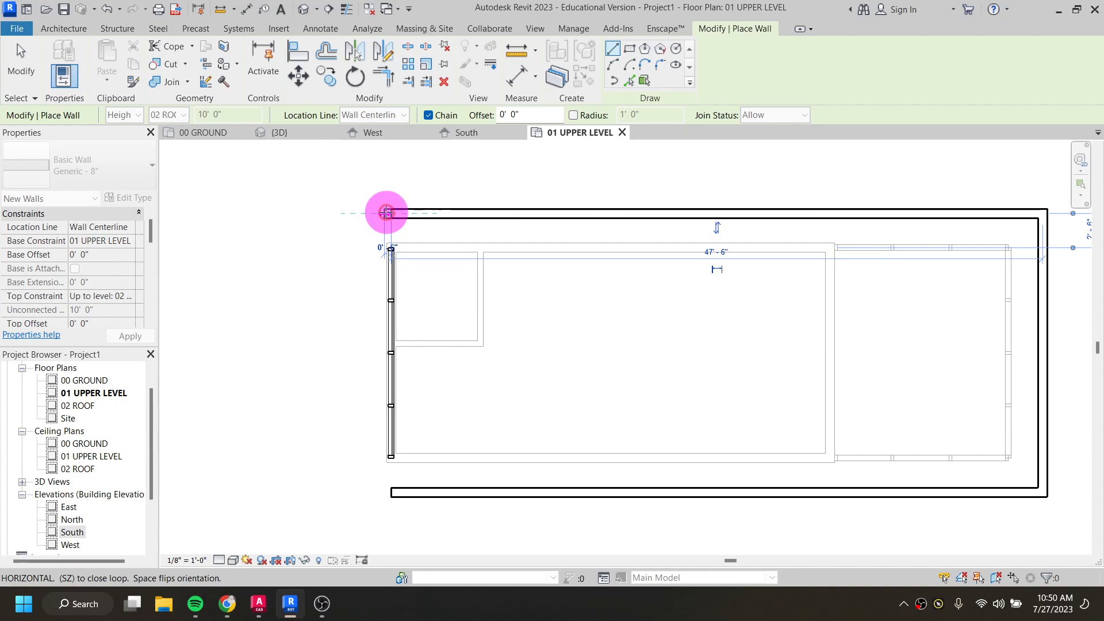
# Try to end the chained north wall beyond the curtain wall's north end, and leave the Wall command
pyautogui.click(356, 213)
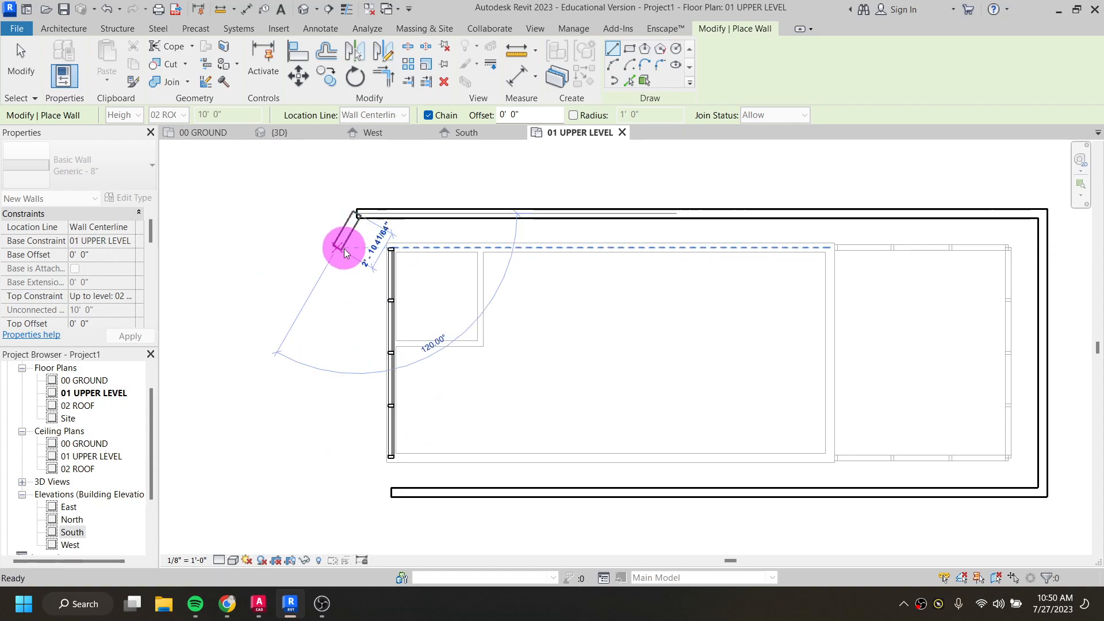
pyautogui.press('Escape')
pyautogui.press('Escape')
pyautogui.press('w')
pyautogui.press('a')
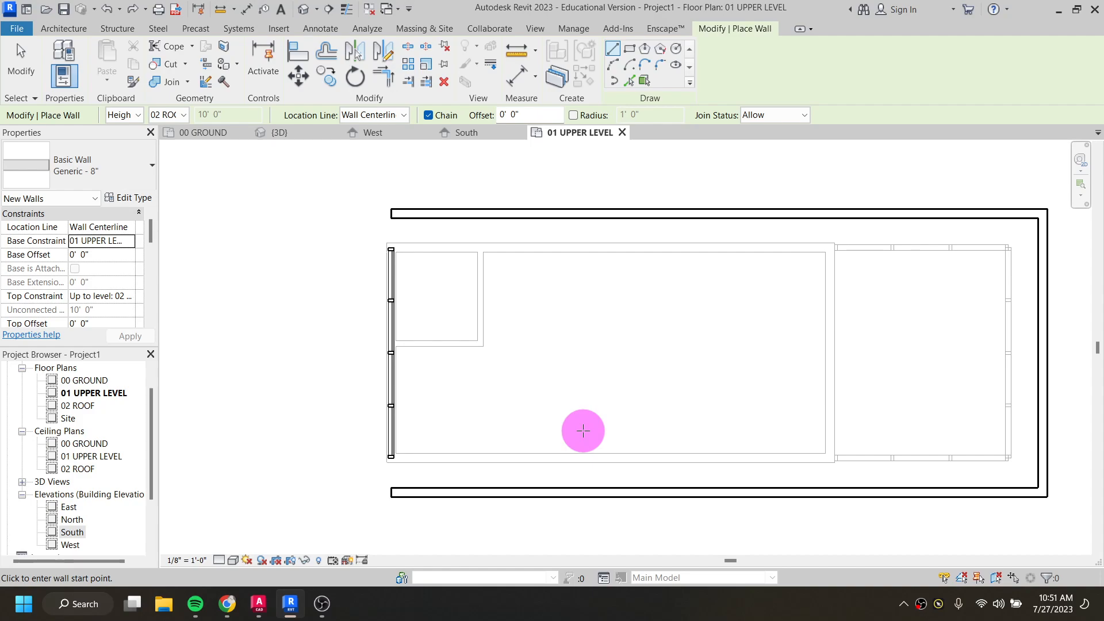
pyautogui.press('Escape')
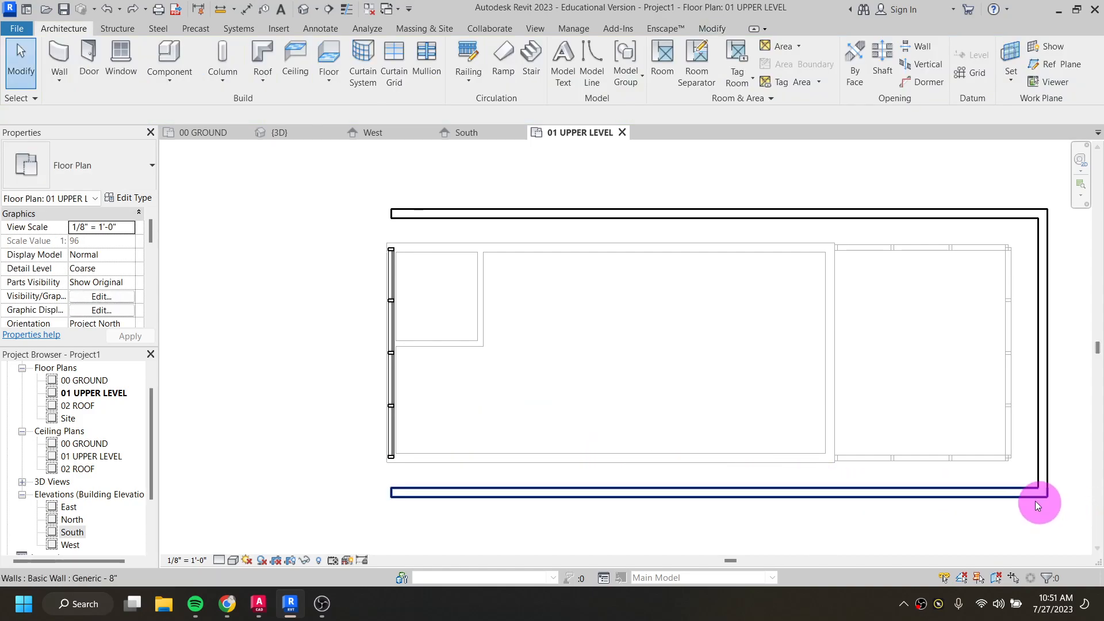
# Delete the south, north and east Generic - 8" walls drawn around the lower floor outline
pyautogui.click(998, 494)
pyautogui.press('Delete')
pyautogui.click(741, 217)
pyautogui.press('Delete')
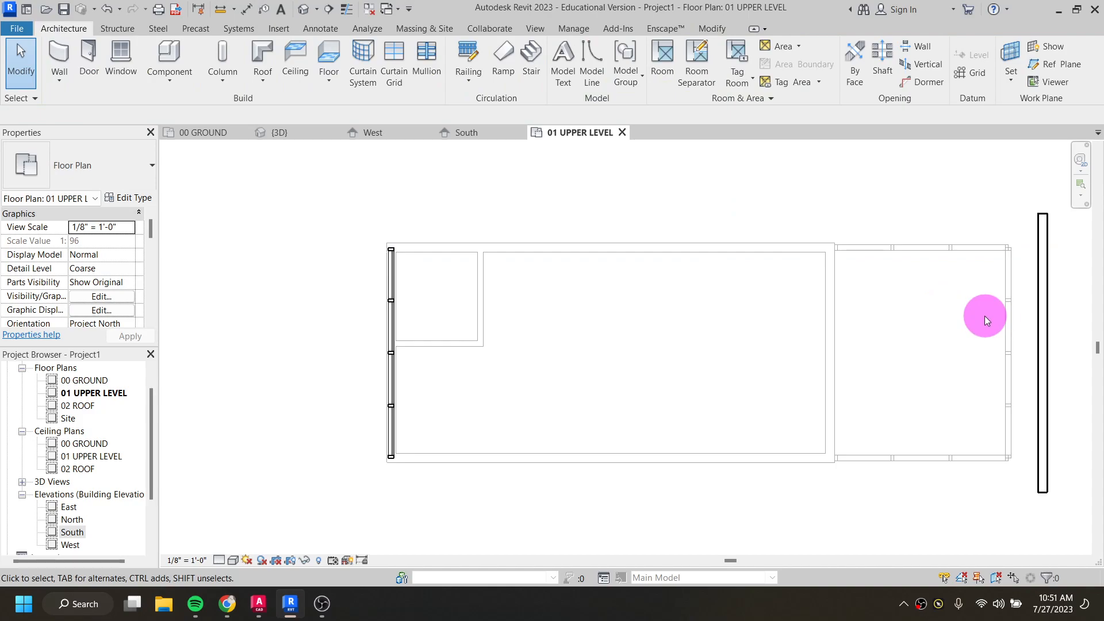
pyautogui.click(1044, 323)
pyautogui.press('Delete')
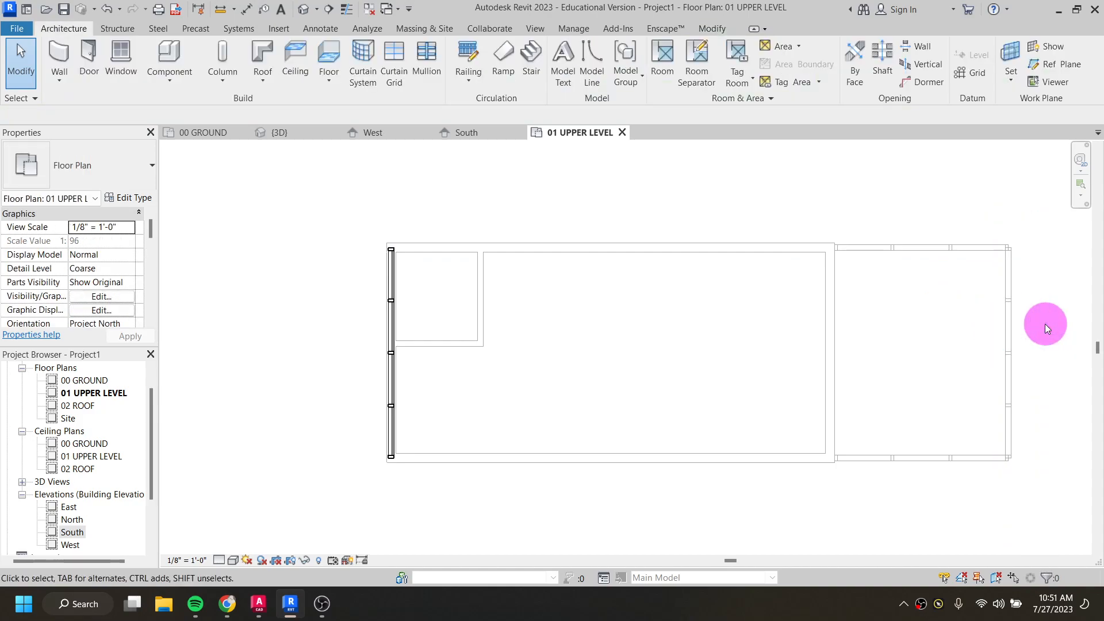
# Place Generic - 8" walls offset 2'-6" outside the lower floor's north, south and east edges by picking those lines
pyautogui.press('w')
pyautogui.press('a')
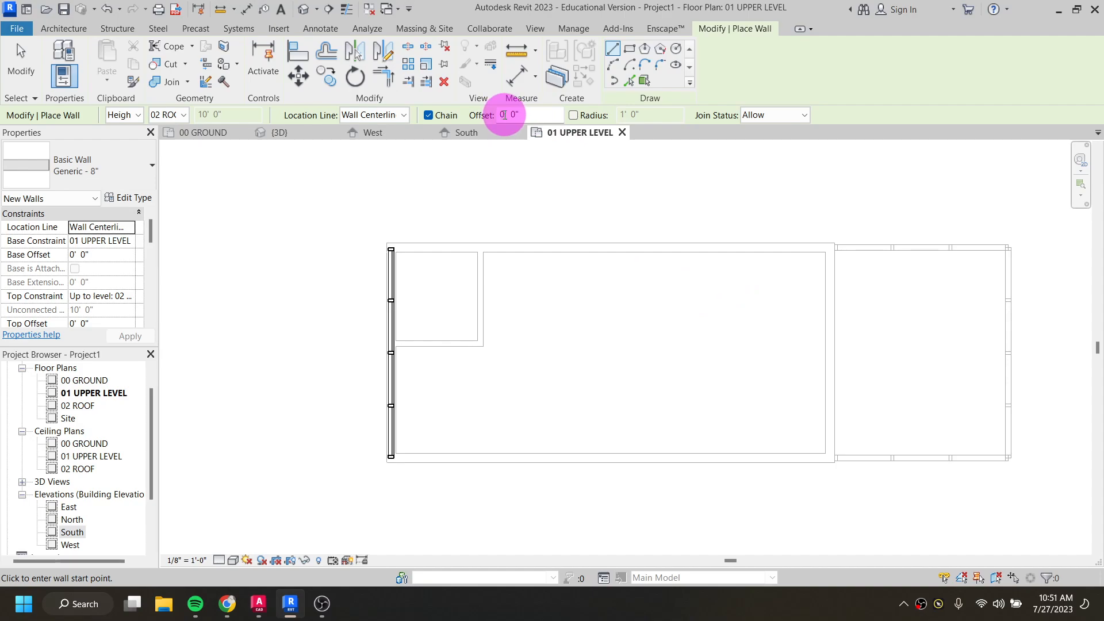
pyautogui.doubleClick(502, 114)
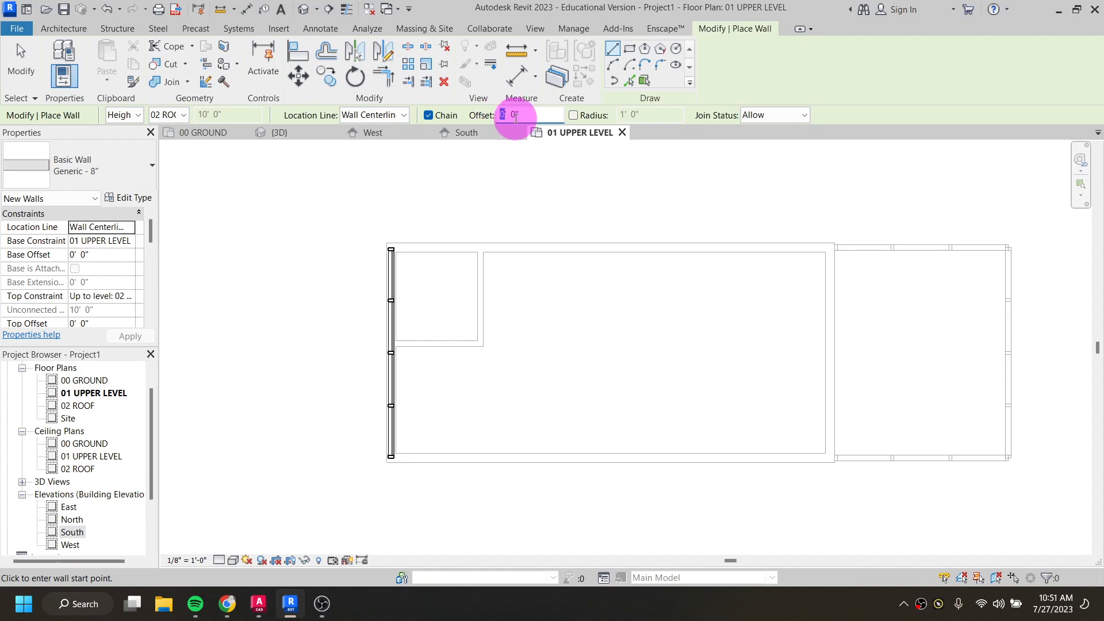
pyautogui.moveTo(525, 114); pyautogui.dragTo(474, 115)
pyautogui.write("2'  6")
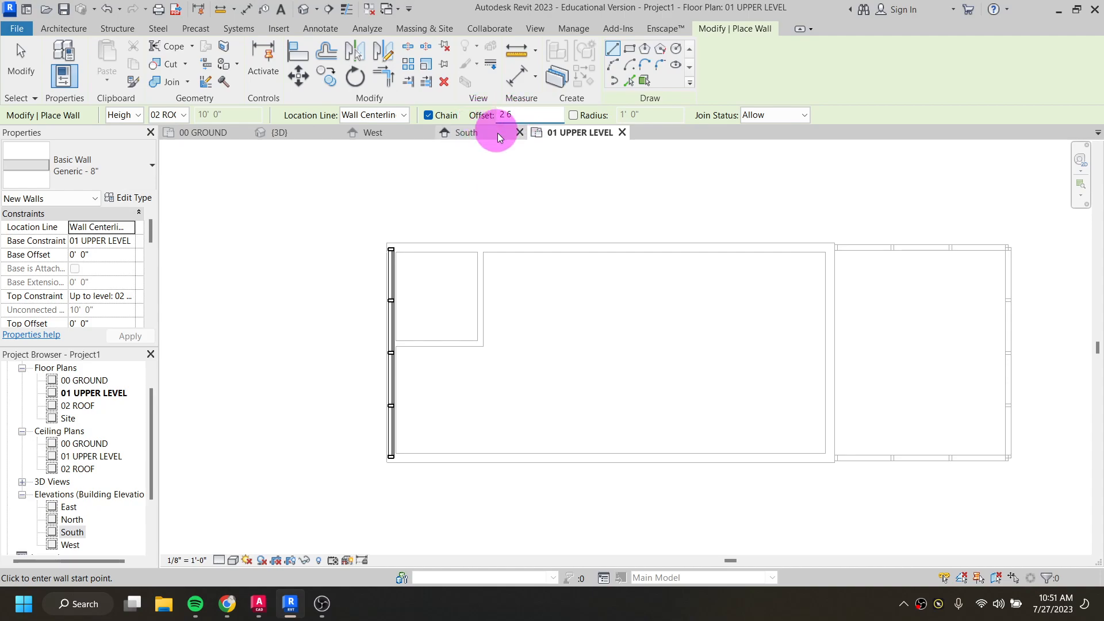
pyautogui.click(388, 243)
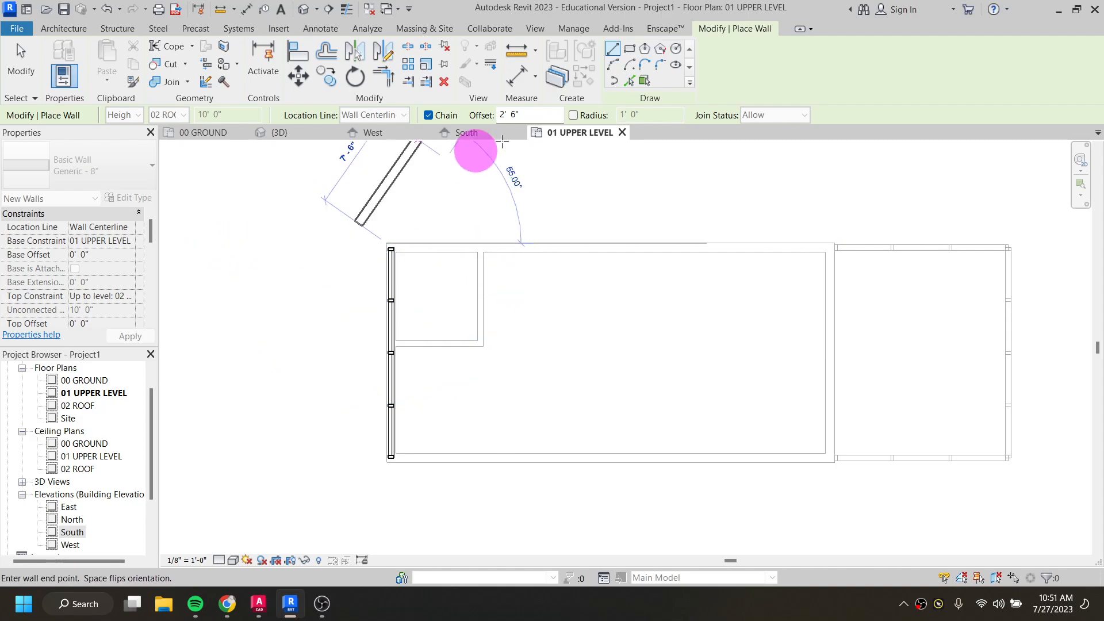
pyautogui.press('Escape')
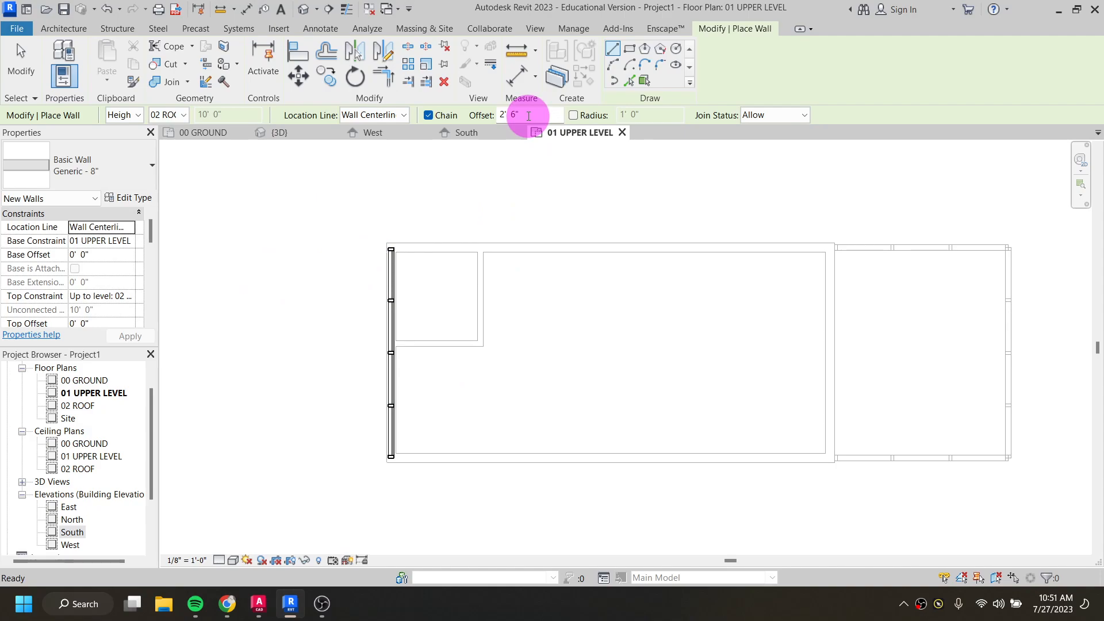
pyautogui.click(629, 81)
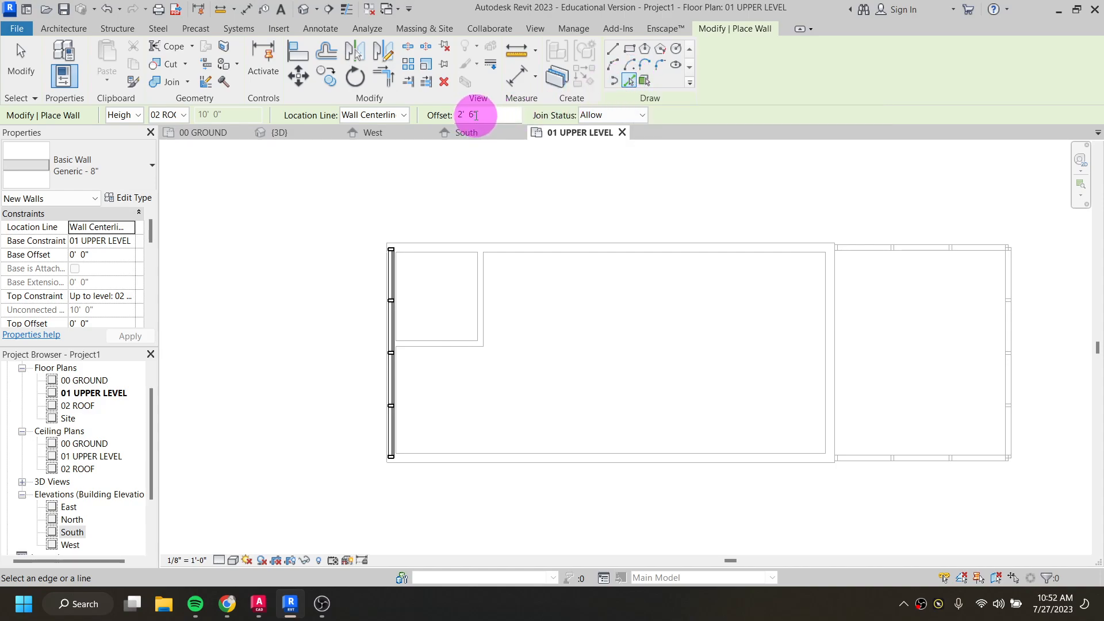
pyautogui.click(452, 244)
pyautogui.click(668, 466)
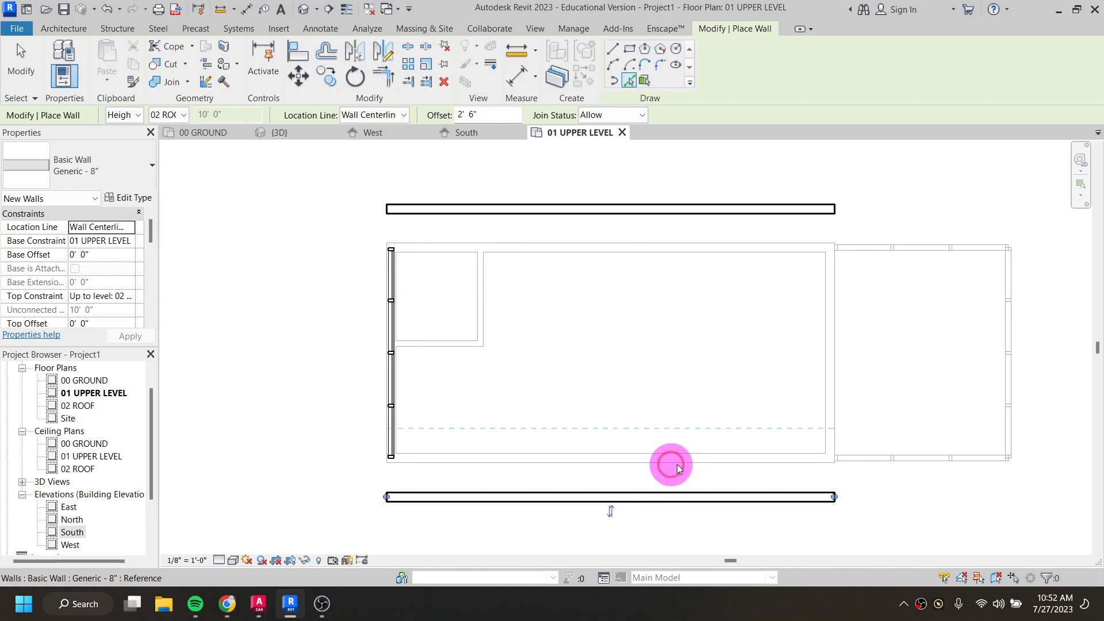
pyautogui.click(1007, 398)
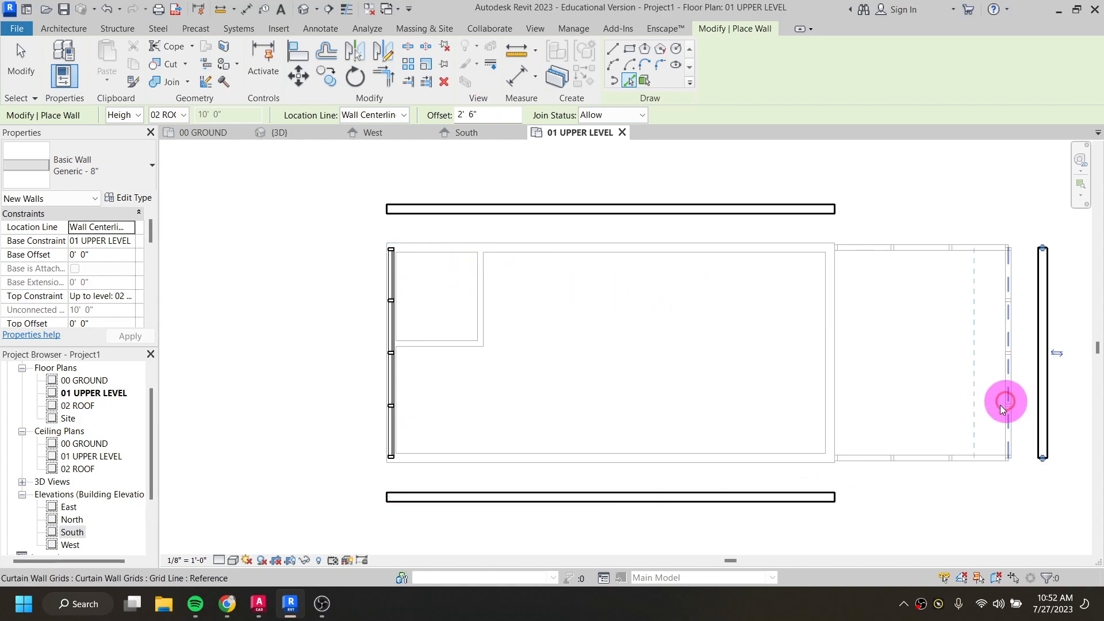
# Extend the north and south walls to form corners with the east wall using Trim/Extend to Corner
pyautogui.moveTo(850, 371); pyautogui.dragTo(682, 373, button='middle')
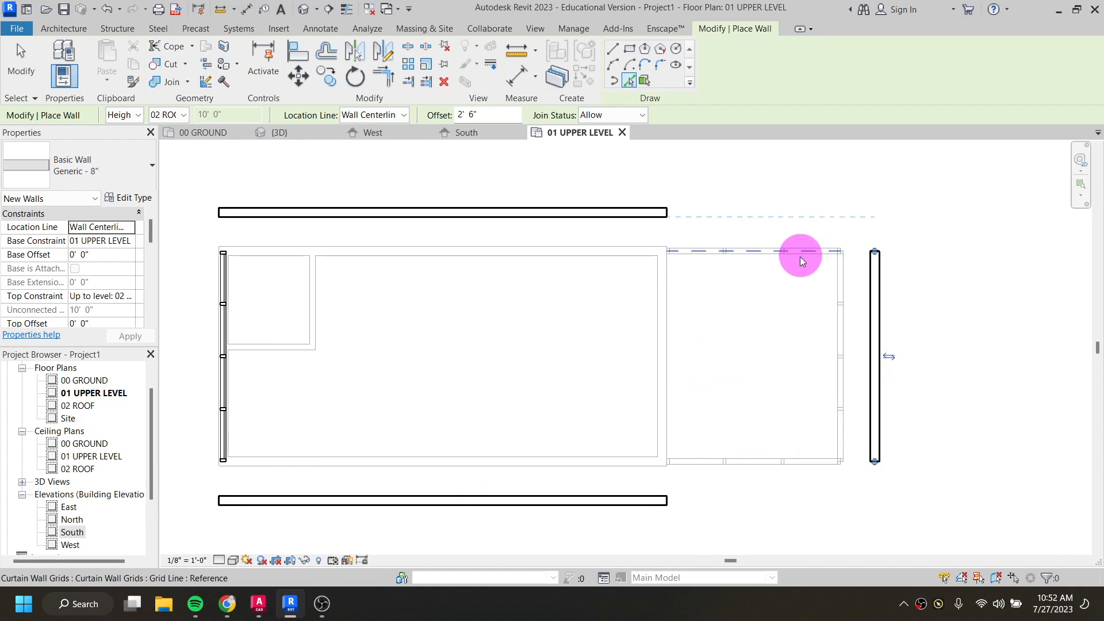
pyautogui.click(389, 81)
pyautogui.click(668, 213)
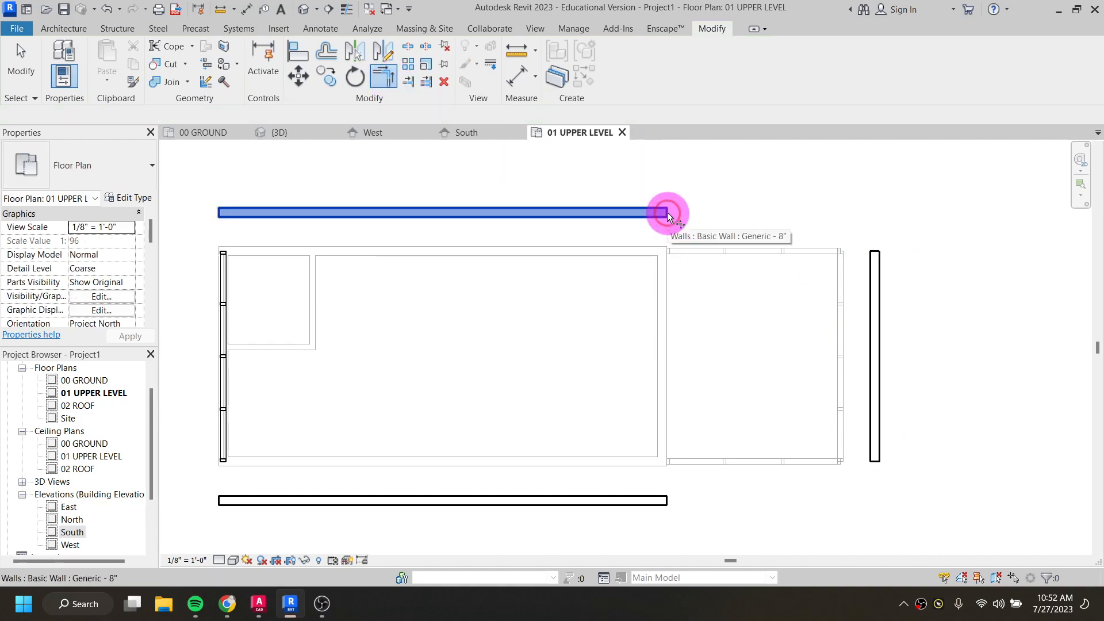
pyautogui.click(873, 257)
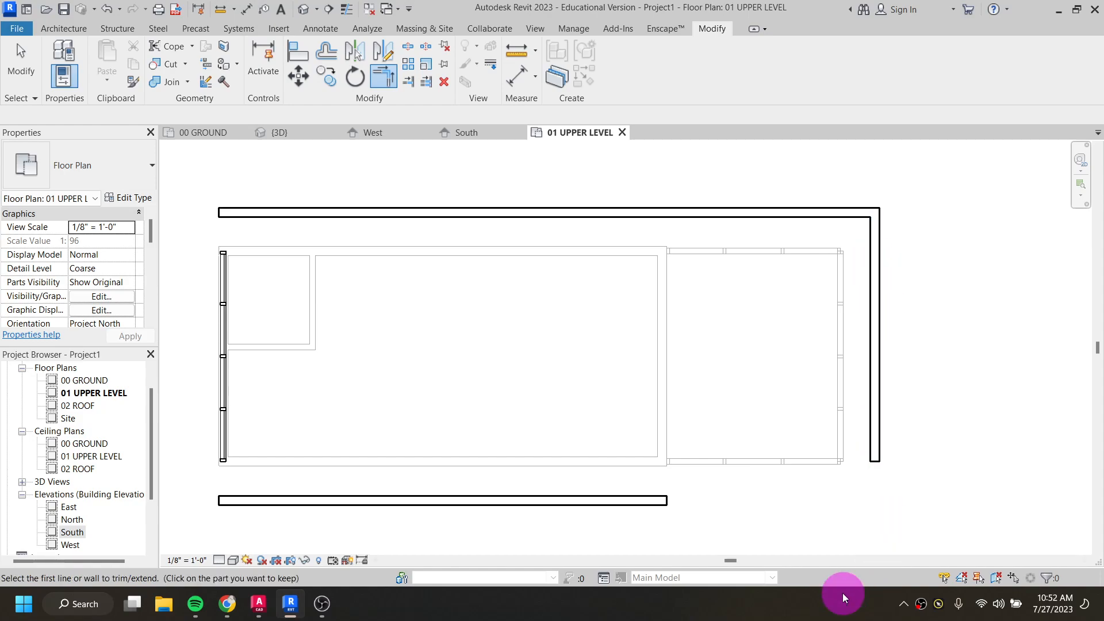
pyautogui.click(655, 508)
pyautogui.click(875, 480)
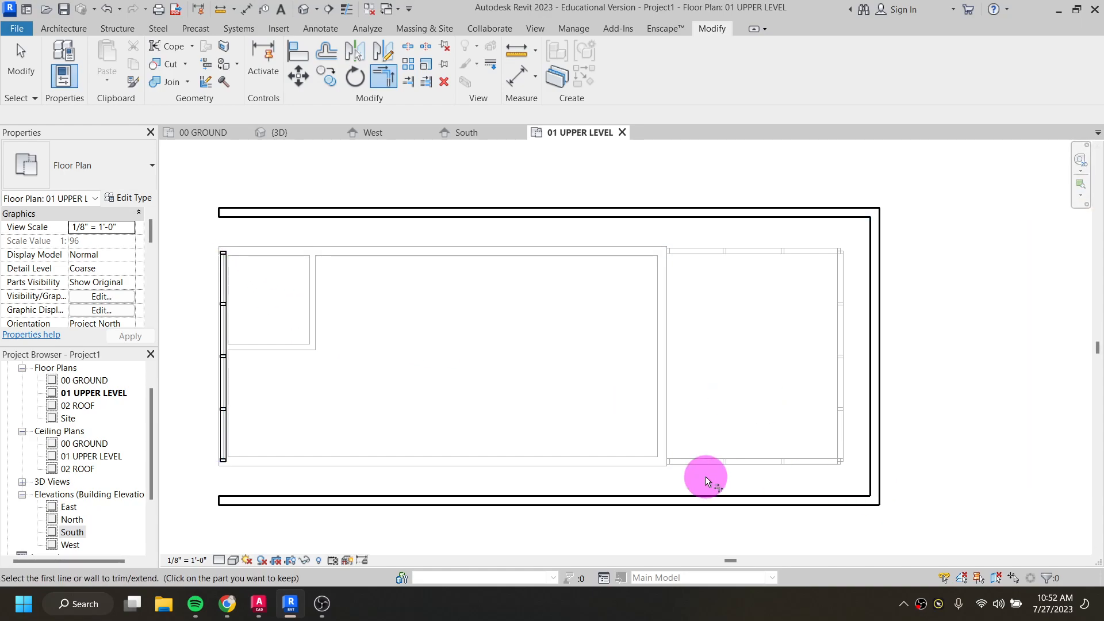
# Extend the west Storefront curtain wall to meet the north and south walls at corners
pyautogui.moveTo(754, 414); pyautogui.dragTo(830, 342, button='middle')
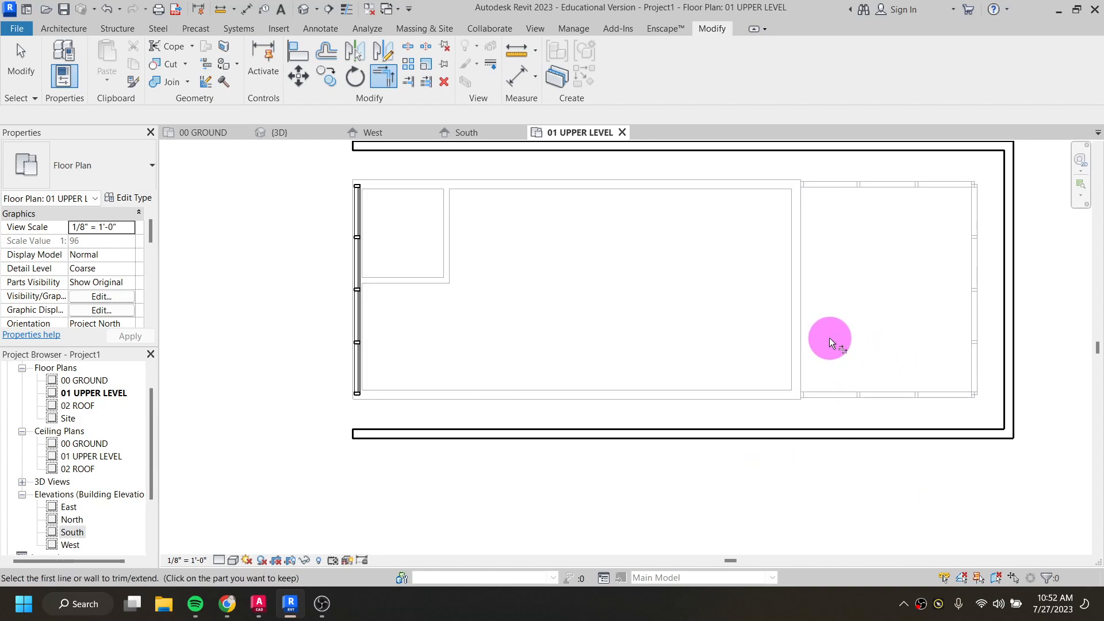
pyautogui.moveTo(653, 317); pyautogui.dragTo(638, 359, button='middle')
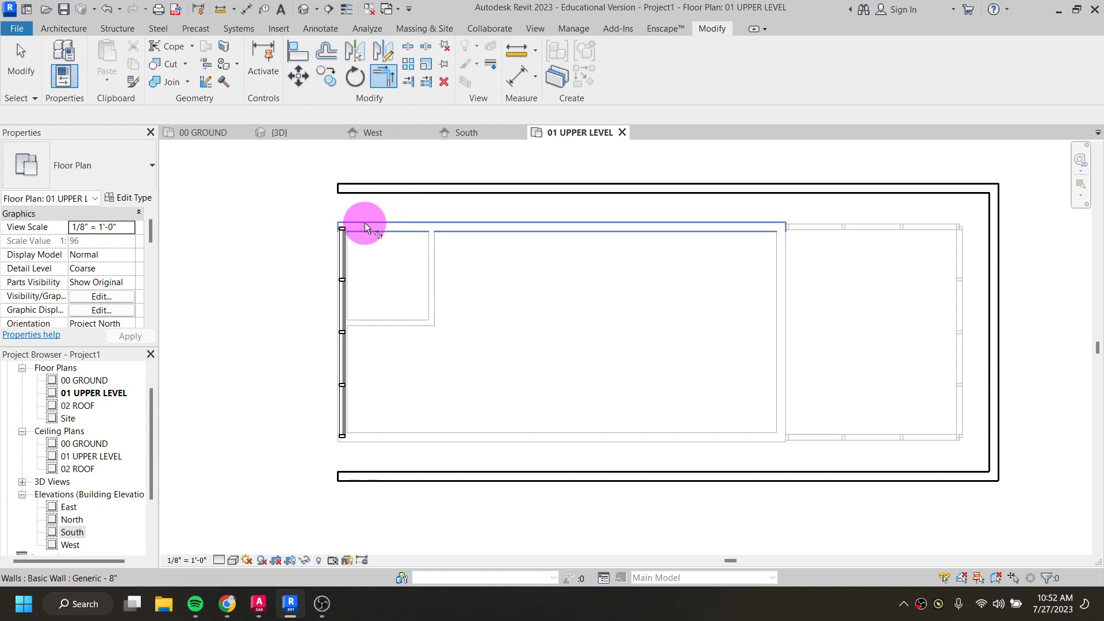
pyautogui.click(341, 241)
pyautogui.click(350, 195)
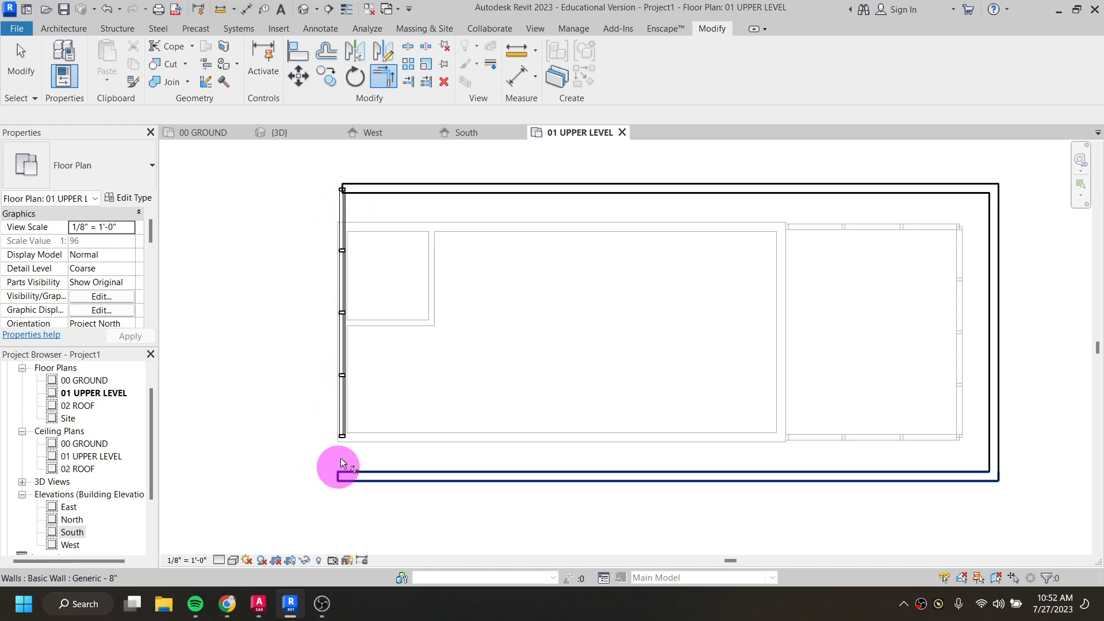
pyautogui.click(341, 470)
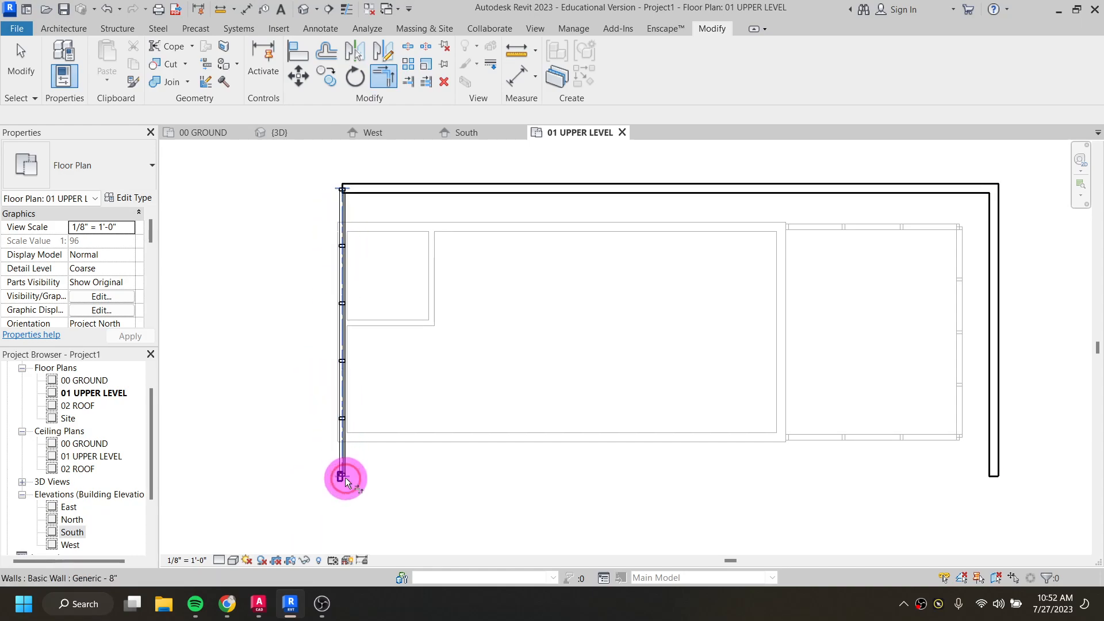
pyautogui.press('Escape')
pyautogui.click(352, 476)
pyautogui.click(340, 421)
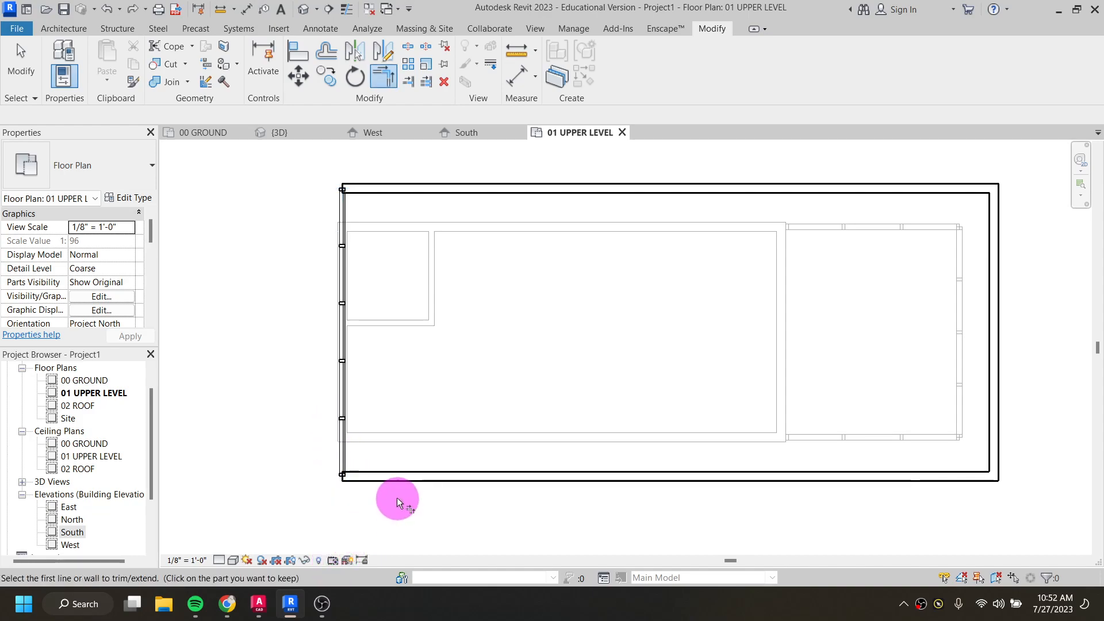
pyautogui.press('Escape')
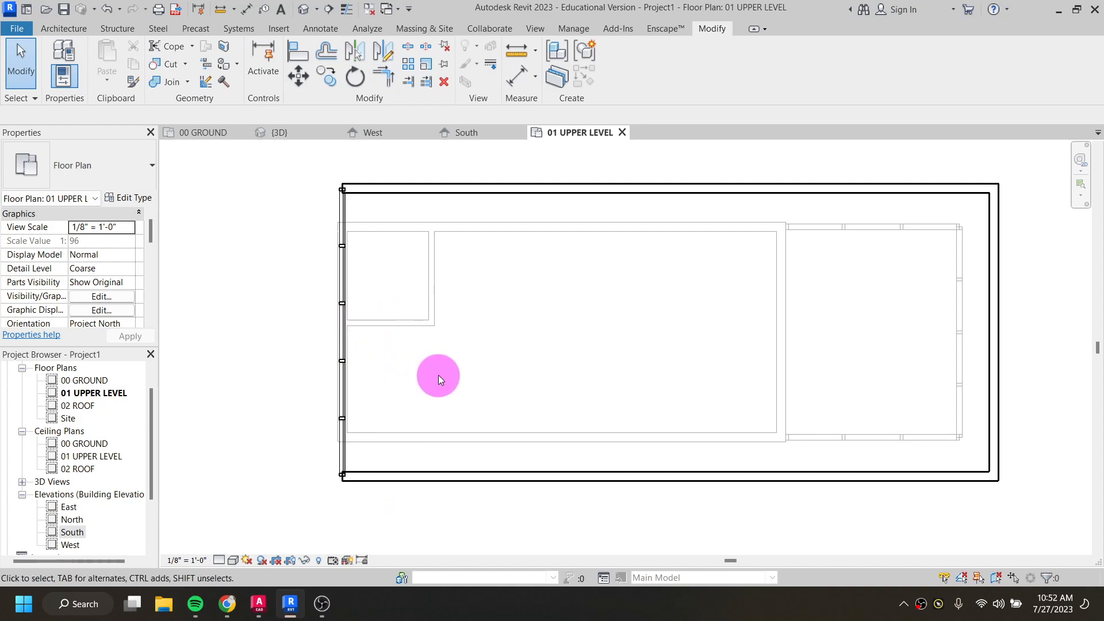
# Trim the north wall against the curtain wall again, and undo the curtain wall's corner joins with the north and south walls
pyautogui.click(344, 372)
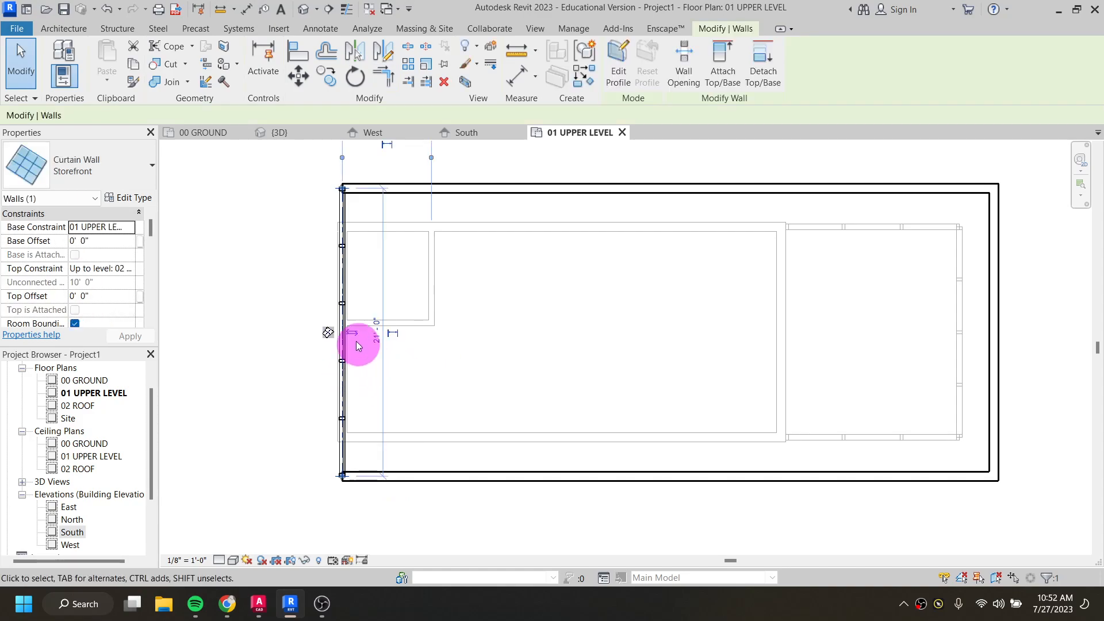
pyautogui.click(465, 180)
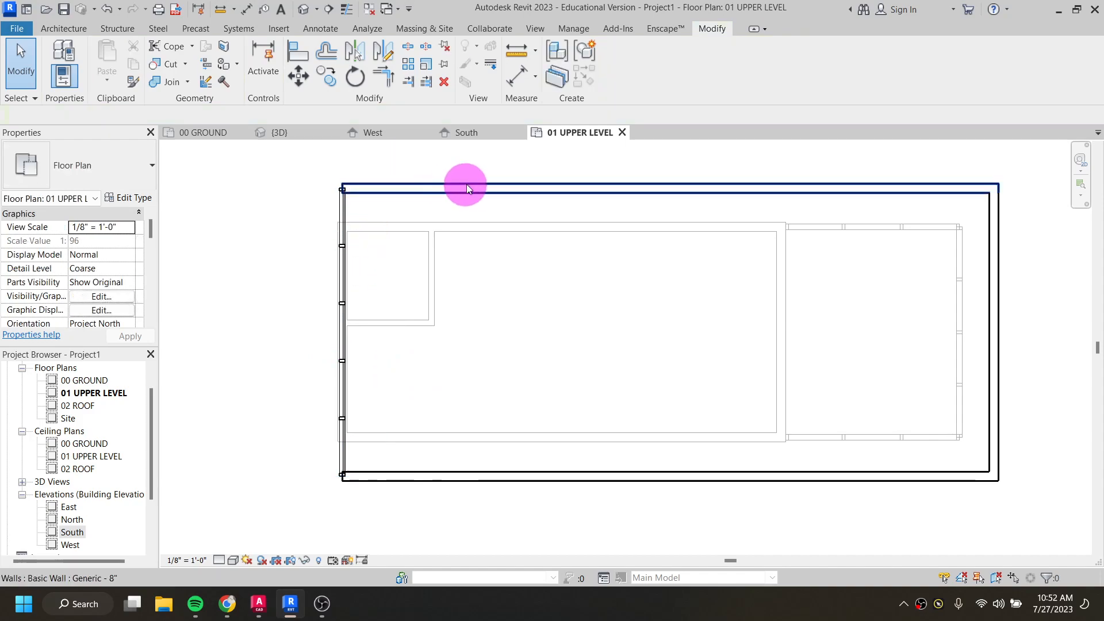
pyautogui.click(458, 189)
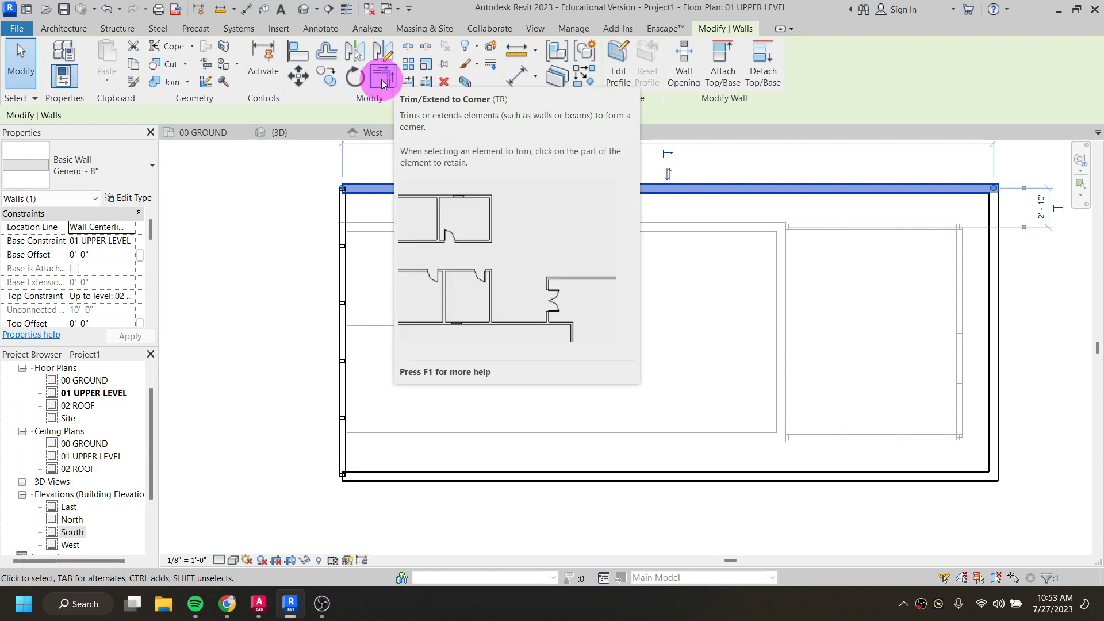
pyautogui.click(381, 80)
pyautogui.click(379, 190)
pyautogui.click(343, 211)
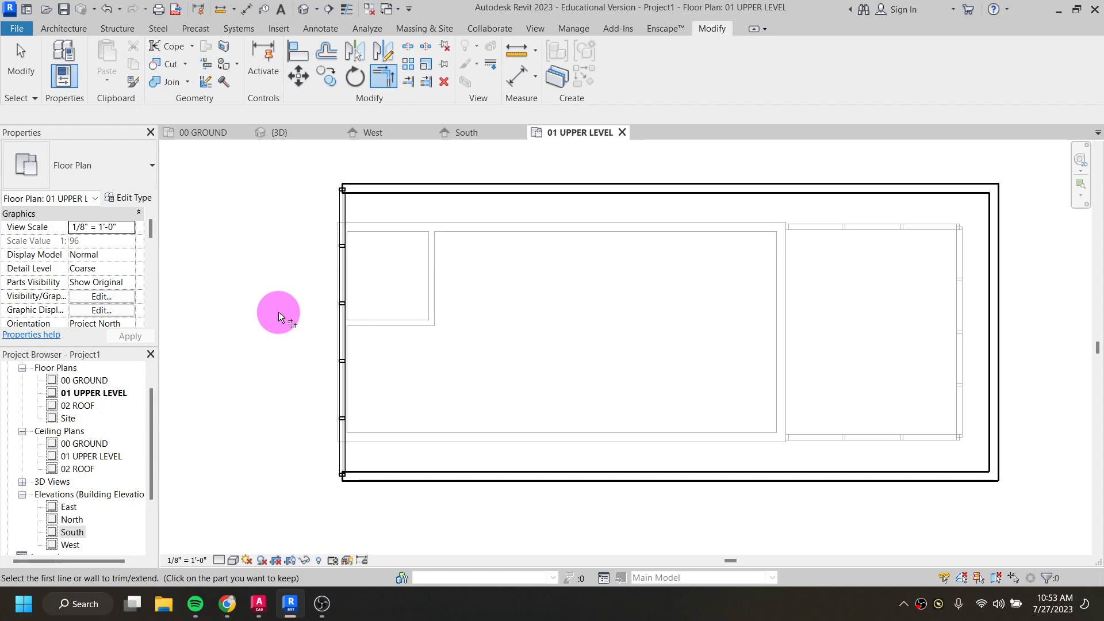
pyautogui.hotkey('ctrl', 'z')
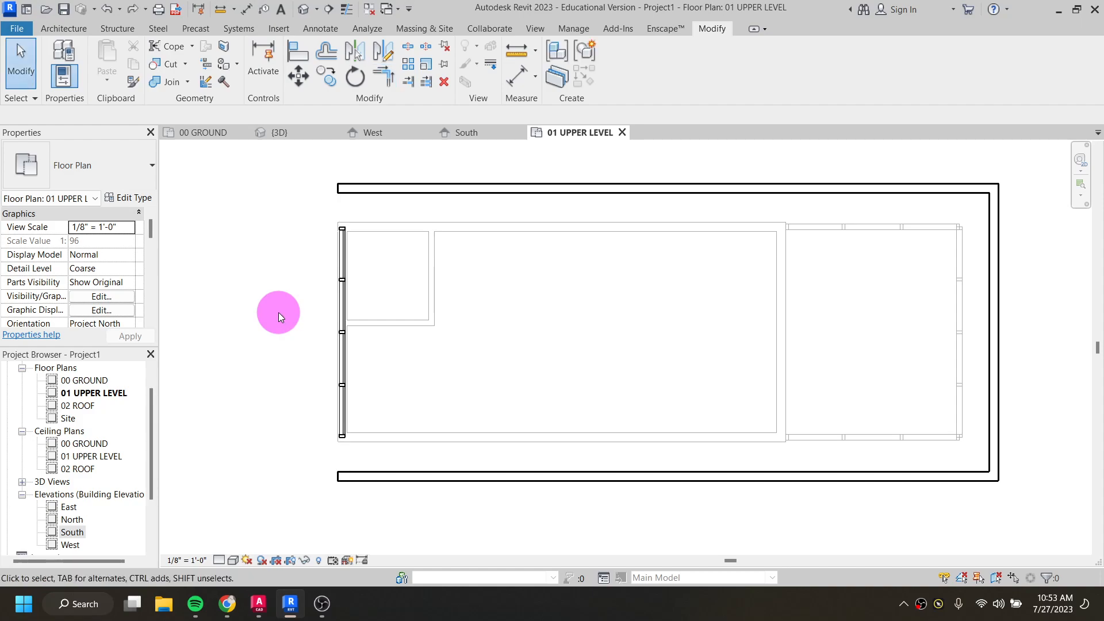
# Use Trim/Extend to Corner to join the Storefront curtain wall with the north wall and the south wall
pyautogui.click(382, 78)
pyautogui.click(343, 226)
pyautogui.click(358, 186)
pyautogui.click(351, 473)
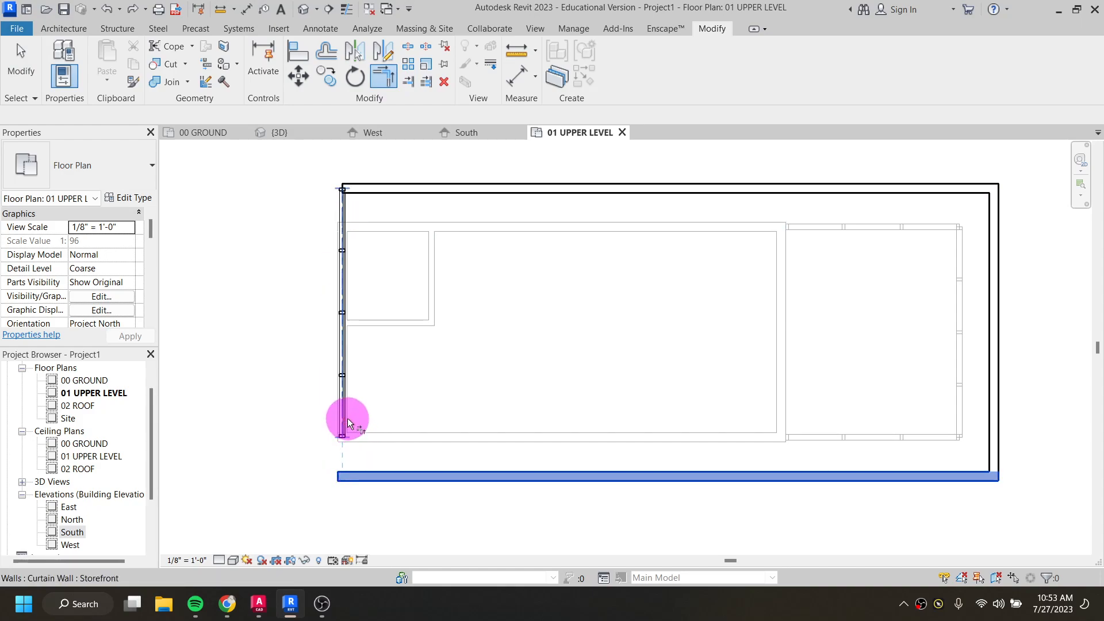
pyautogui.click(347, 419)
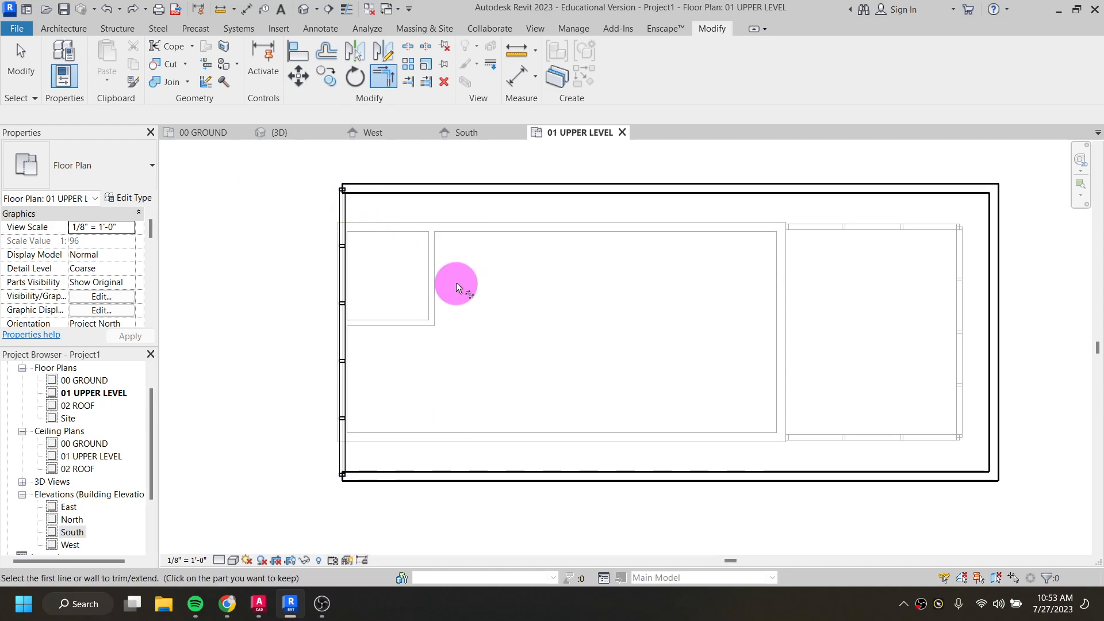
pyautogui.press('Escape')
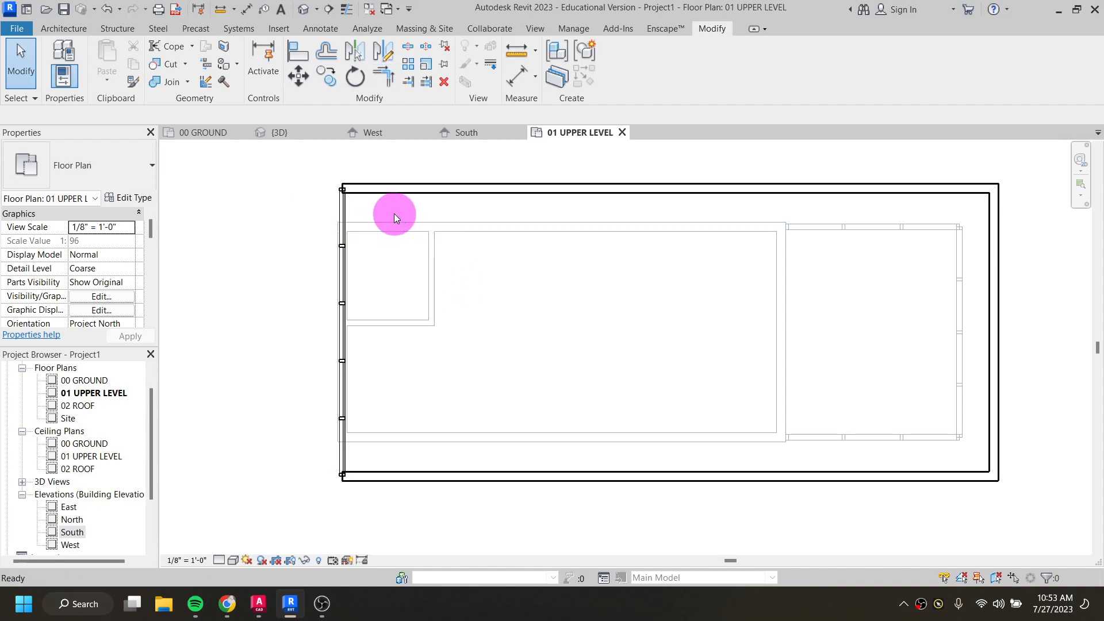
# Stretch the west end of the upper level's north wall past the curtain wall to an overall length of 52'-6"
pyautogui.click(68, 29)
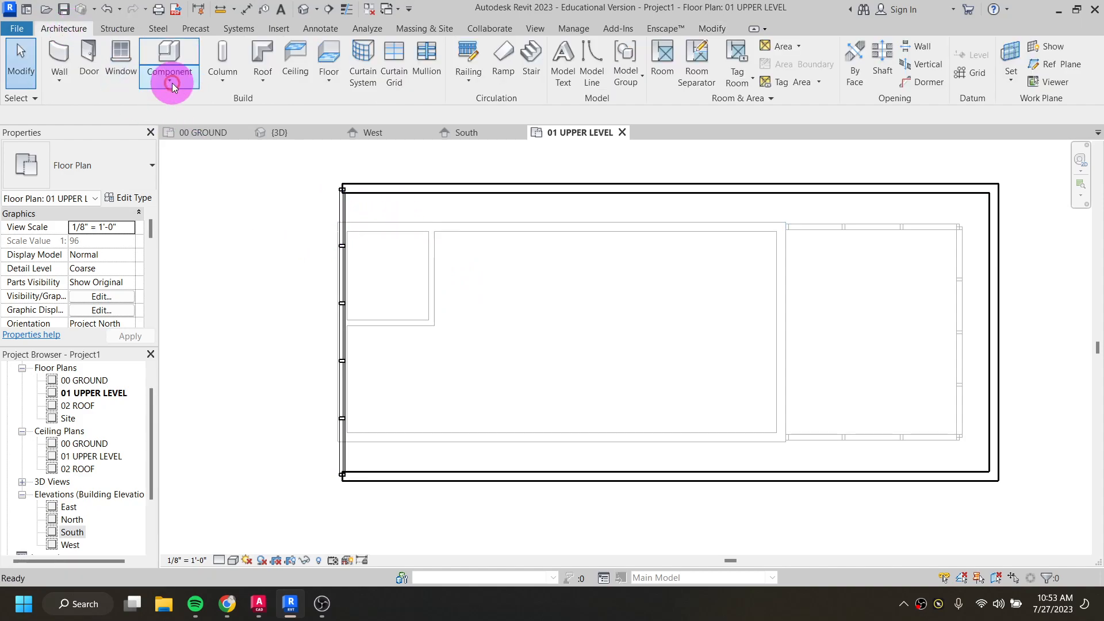
pyautogui.click(376, 185)
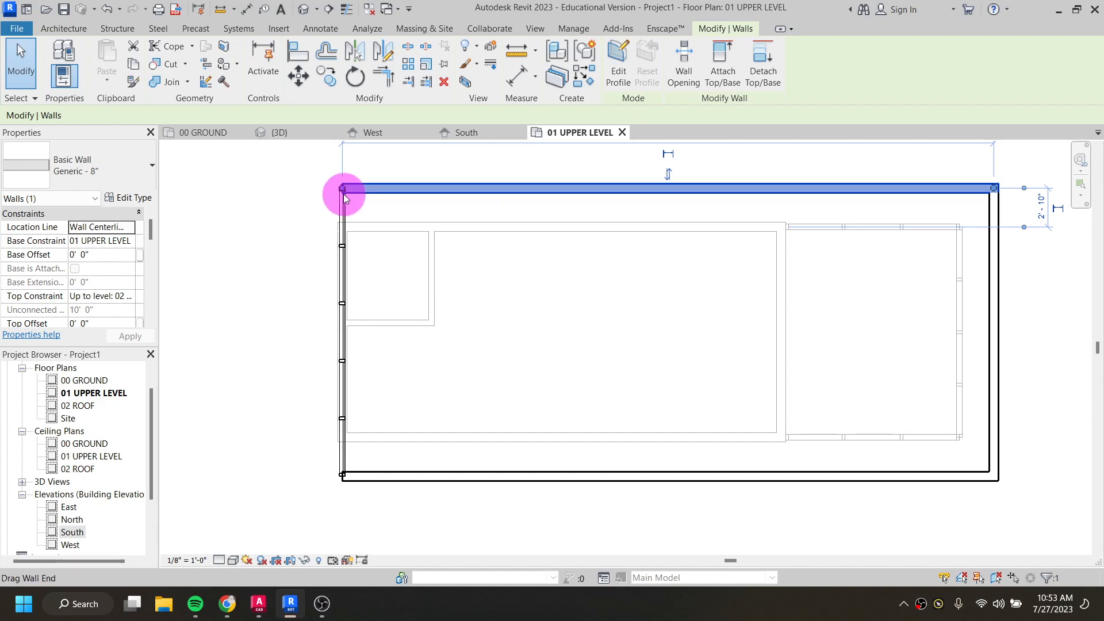
pyautogui.moveTo(342, 189); pyautogui.dragTo(273, 187)
pyautogui.scroll(-1, 273, 188)
pyautogui.scroll(3, 345, 287)
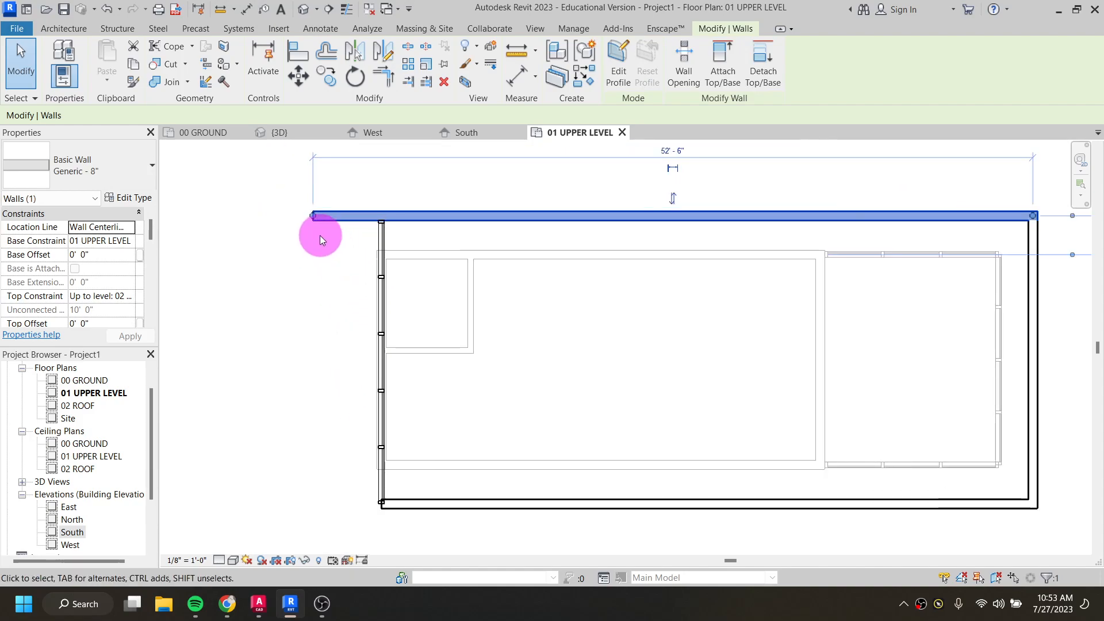
# Shorten the north wall to 42'-0" with its joined elements unjoined, and stretch its west end back to 52'-6"
pyautogui.moveTo(313, 217); pyautogui.dragTo(457, 215)
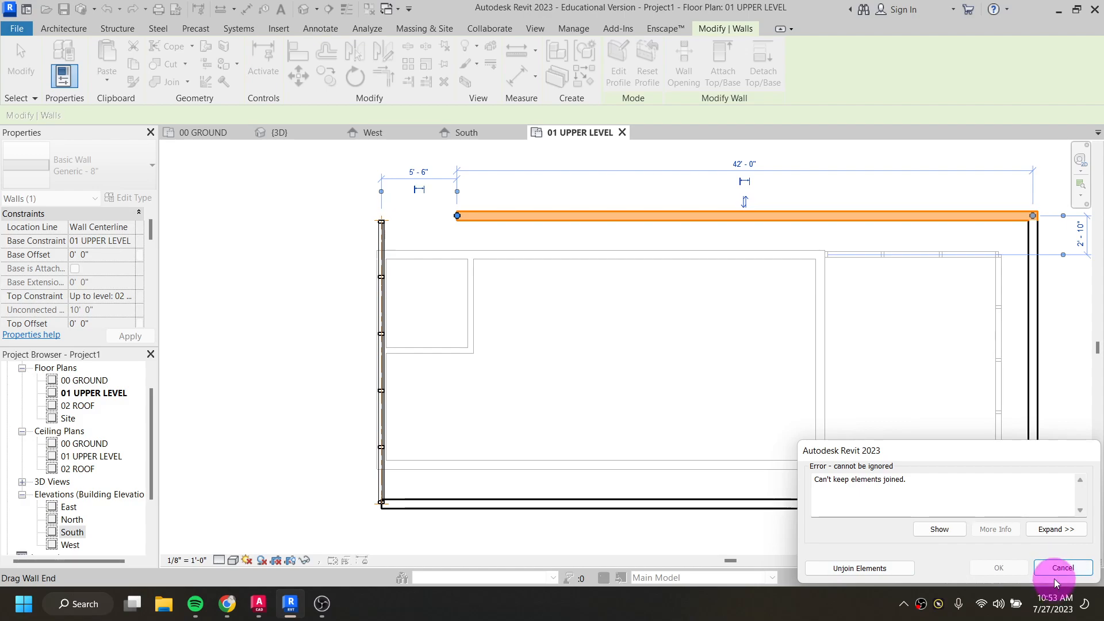
pyautogui.click(874, 569)
pyautogui.moveTo(458, 215); pyautogui.dragTo(320, 217)
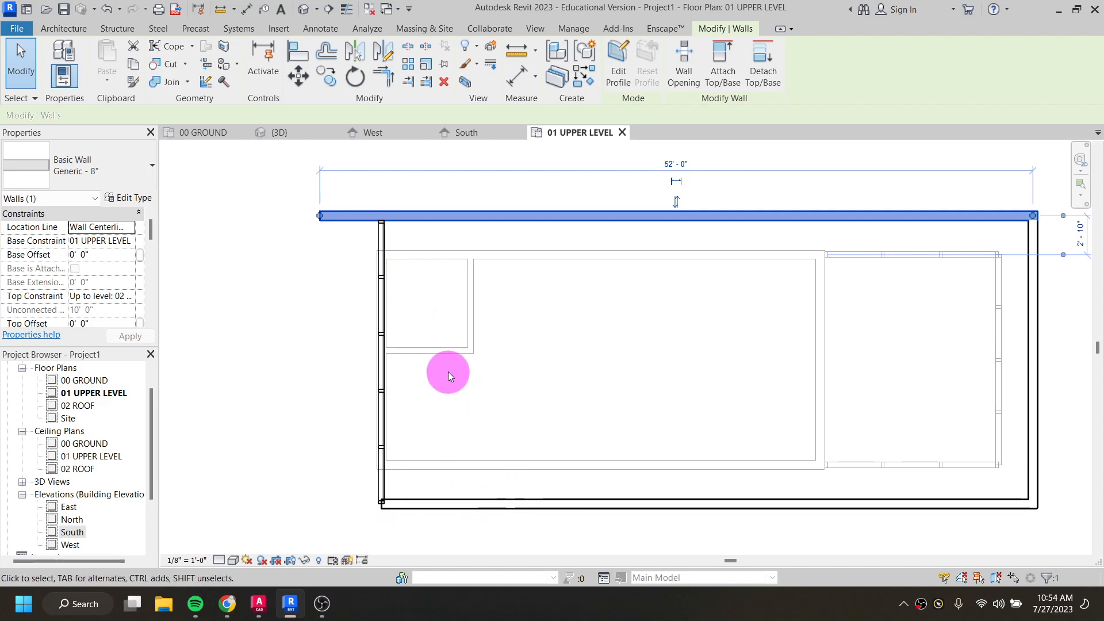
pyautogui.moveTo(319, 217); pyautogui.dragTo(312, 215)
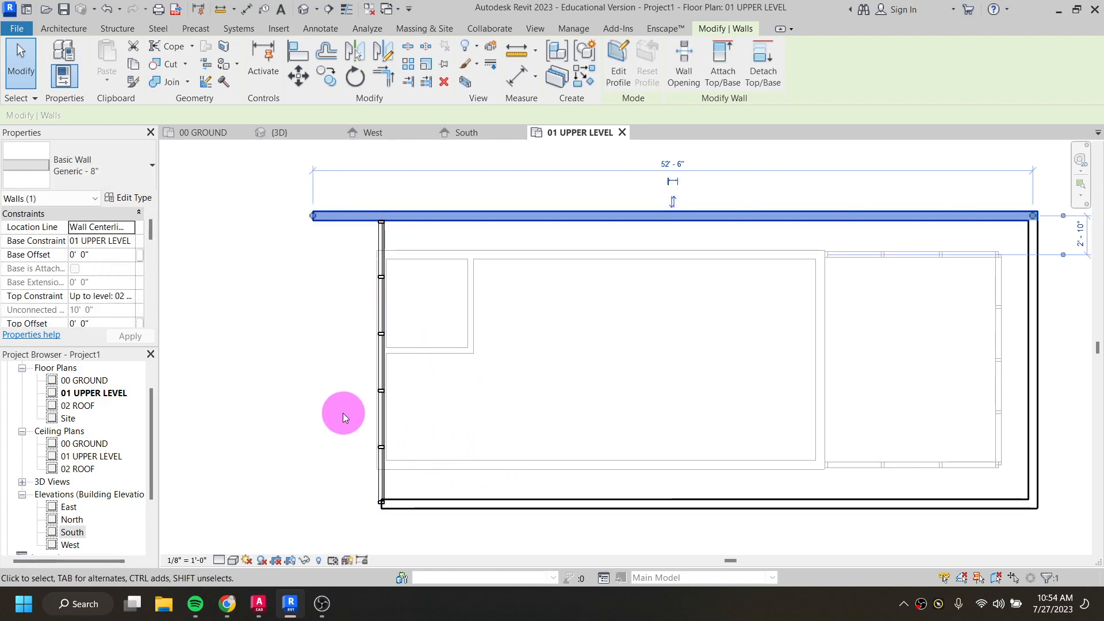
pyautogui.click(329, 322)
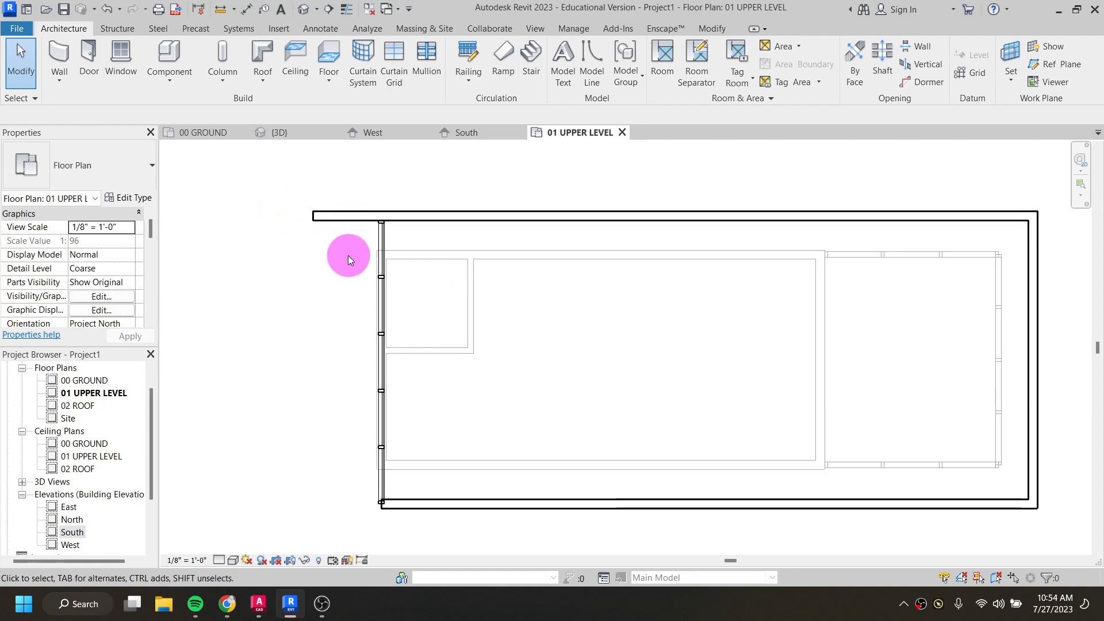
# Extend the south wall's west end beyond the curtain wall, adjusting the wall's overall length to 50'-0"
pyautogui.click(390, 504)
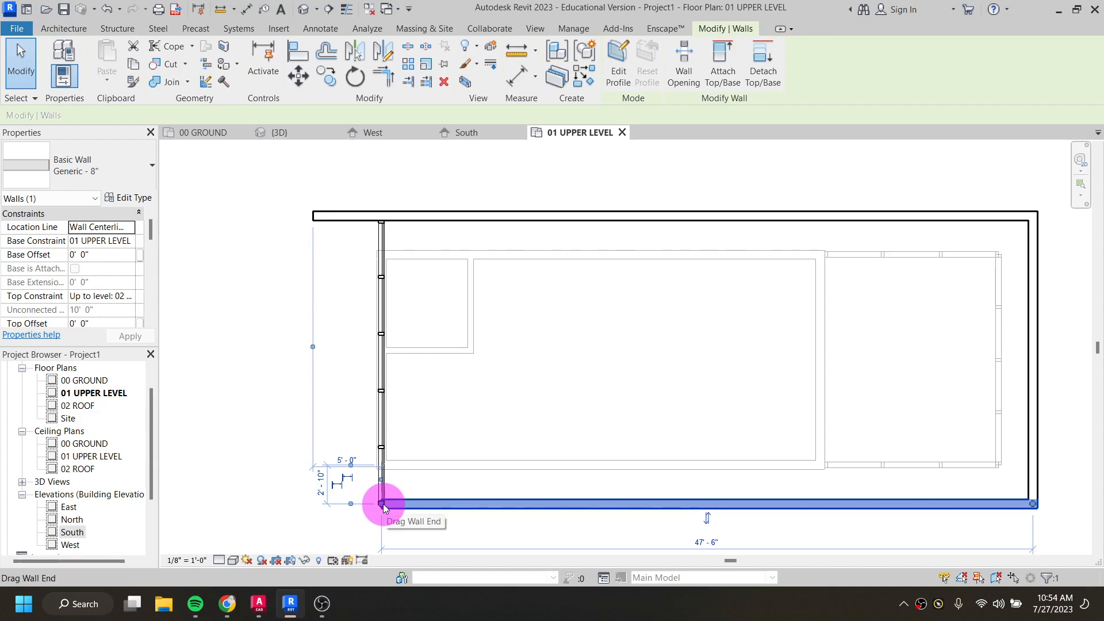
pyautogui.moveTo(383, 506); pyautogui.dragTo(312, 505)
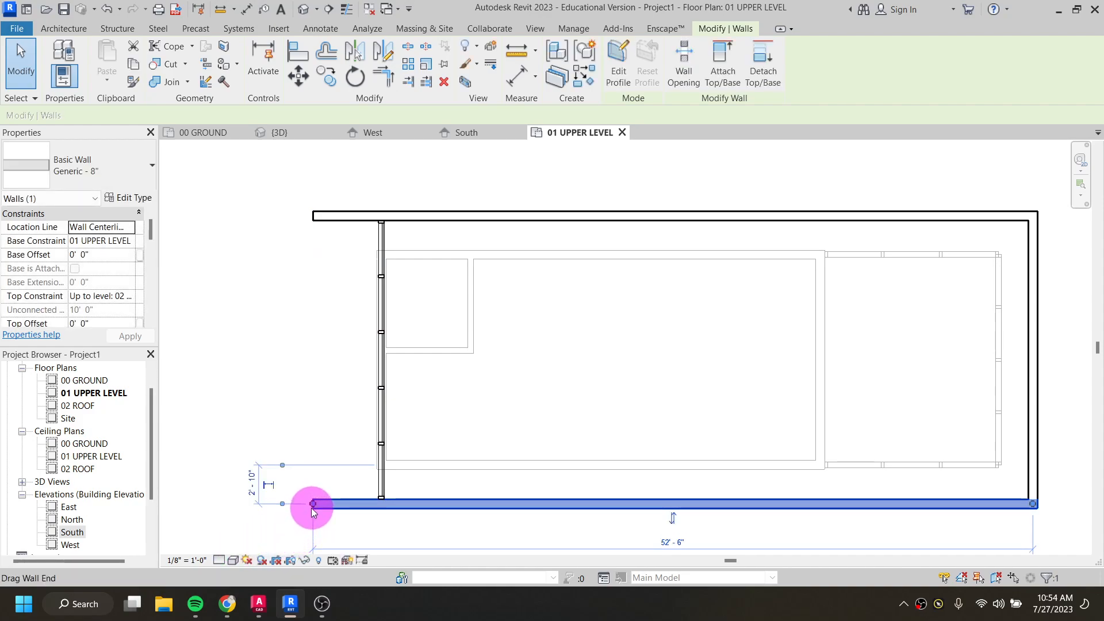
pyautogui.scroll(2, 316, 510)
pyautogui.moveTo(312, 500); pyautogui.dragTo(371, 498)
pyautogui.scroll(-2, 312, 475)
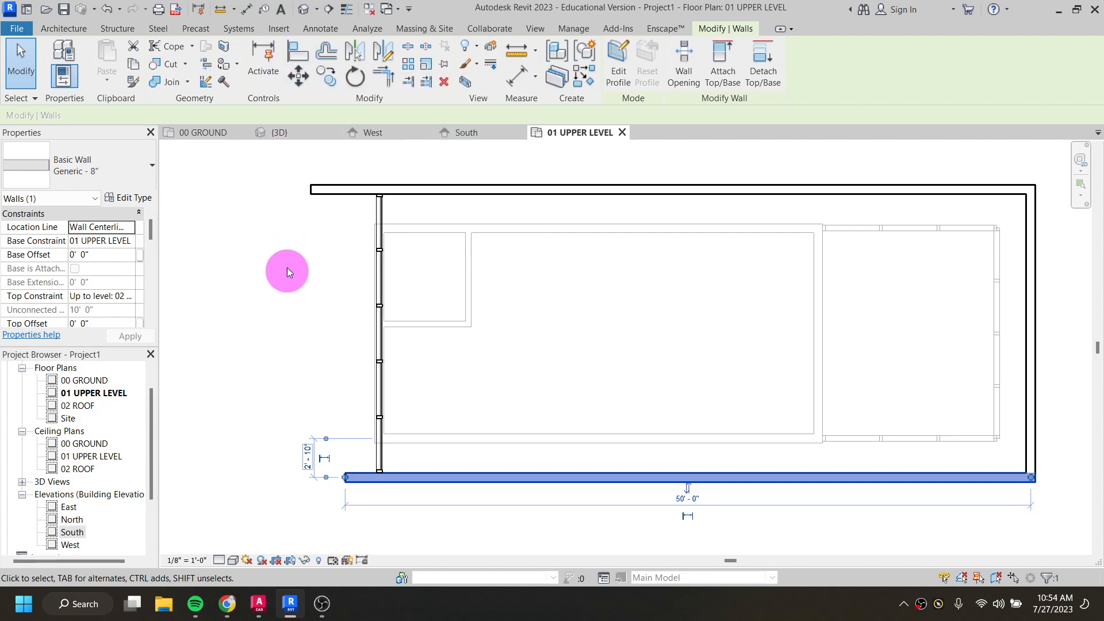
# Align the south wall's west end face with the north wall's west end face and lock the alignment
pyautogui.click(299, 55)
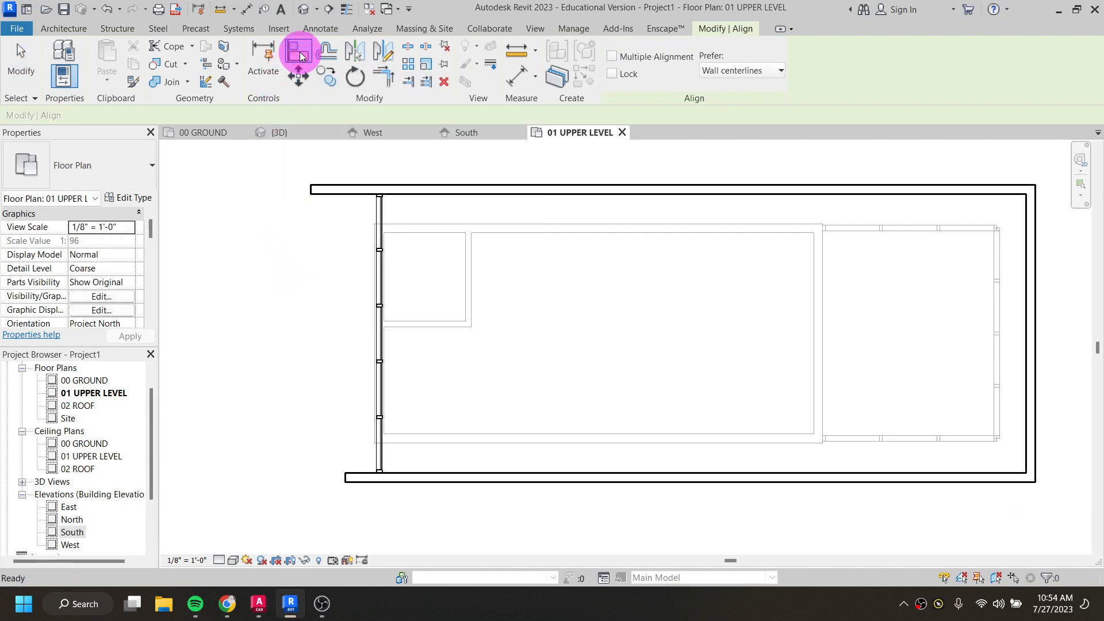
pyautogui.scroll(3, 309, 191)
pyautogui.scroll(2, 314, 189)
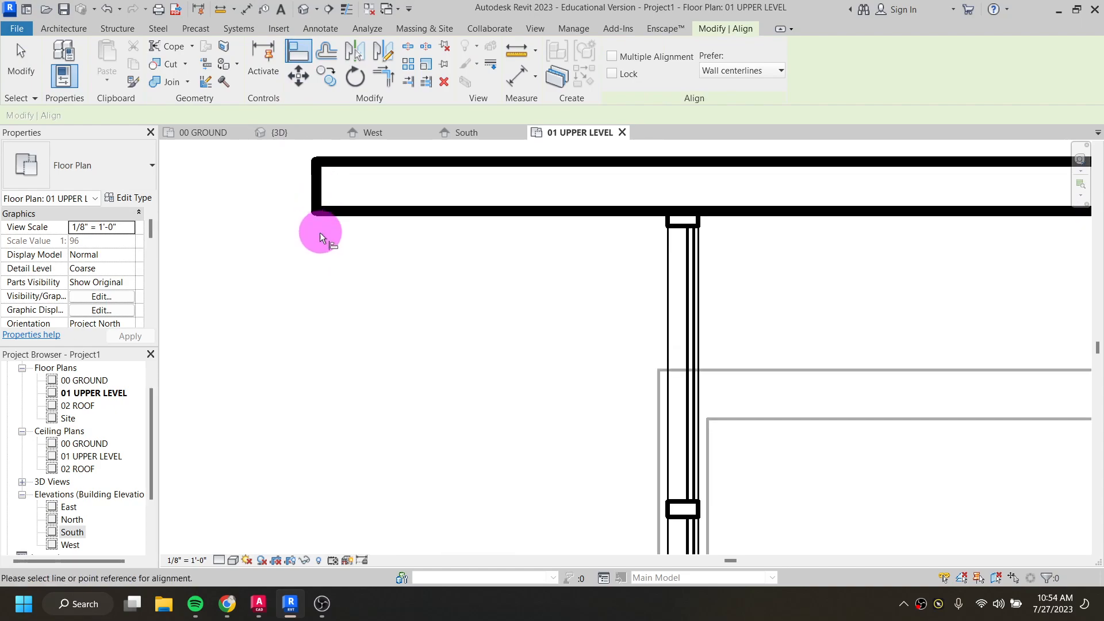
pyautogui.click(316, 191)
pyautogui.scroll(-5, 316, 190)
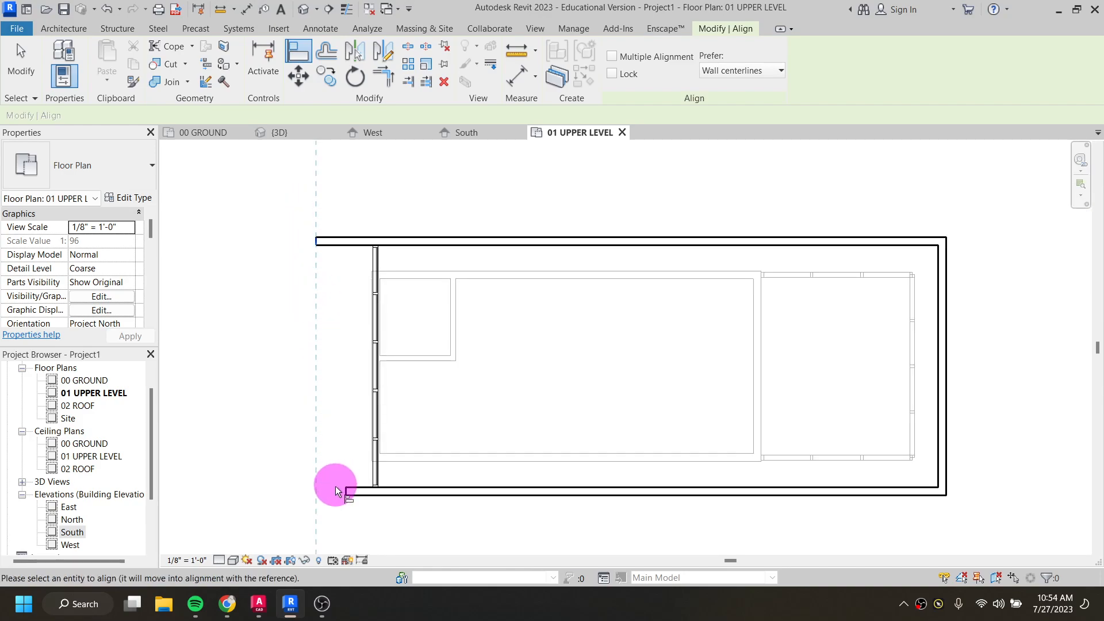
pyautogui.click(353, 495)
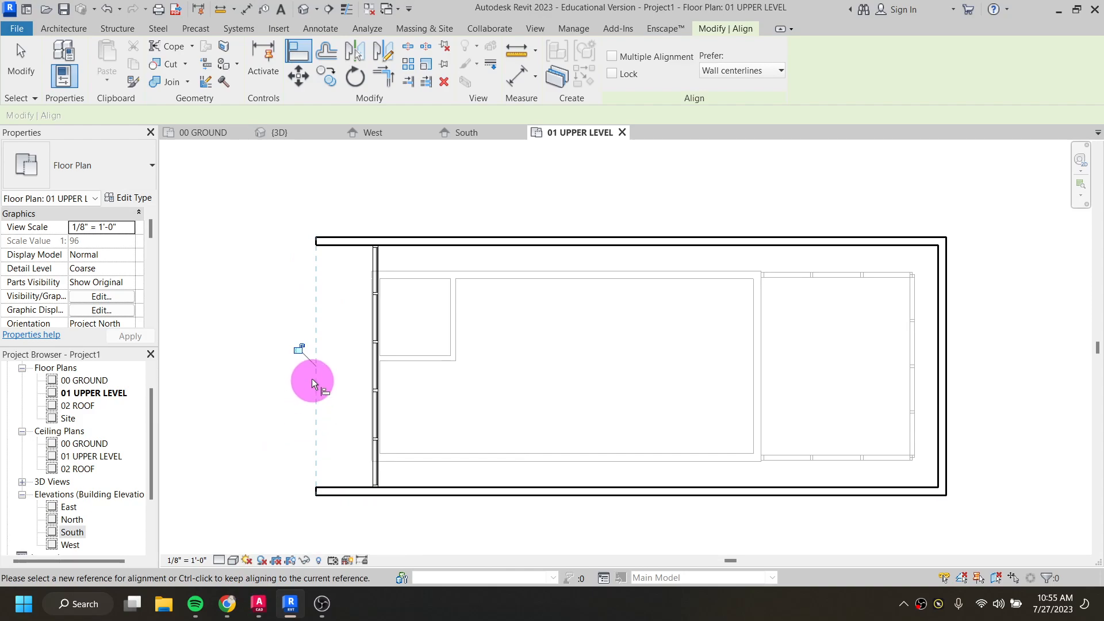
pyautogui.click(300, 351)
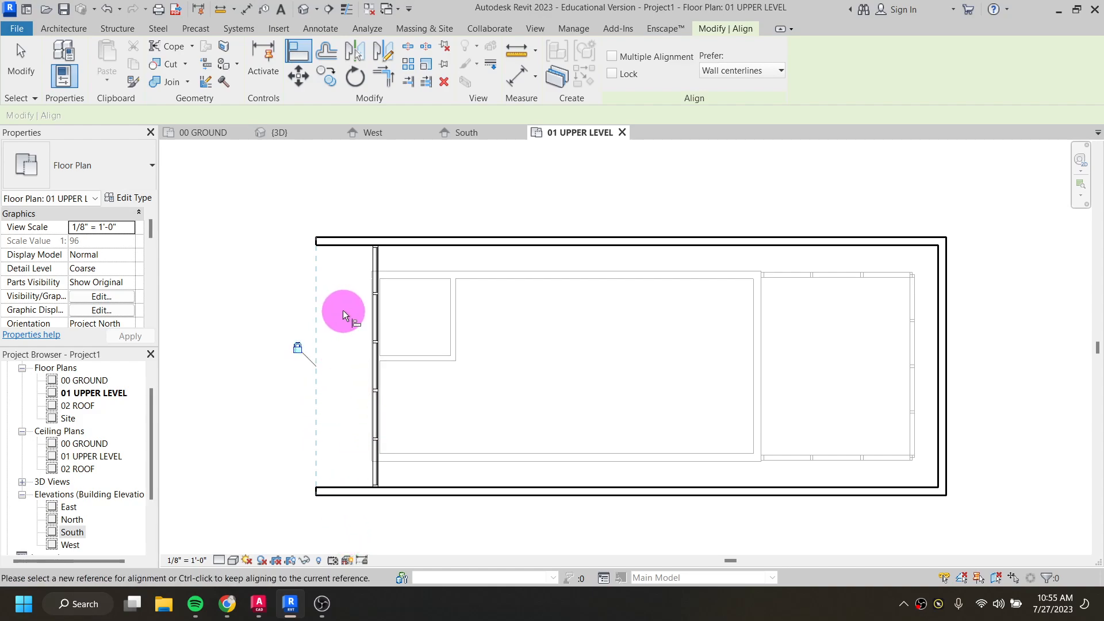
pyautogui.press('Escape')
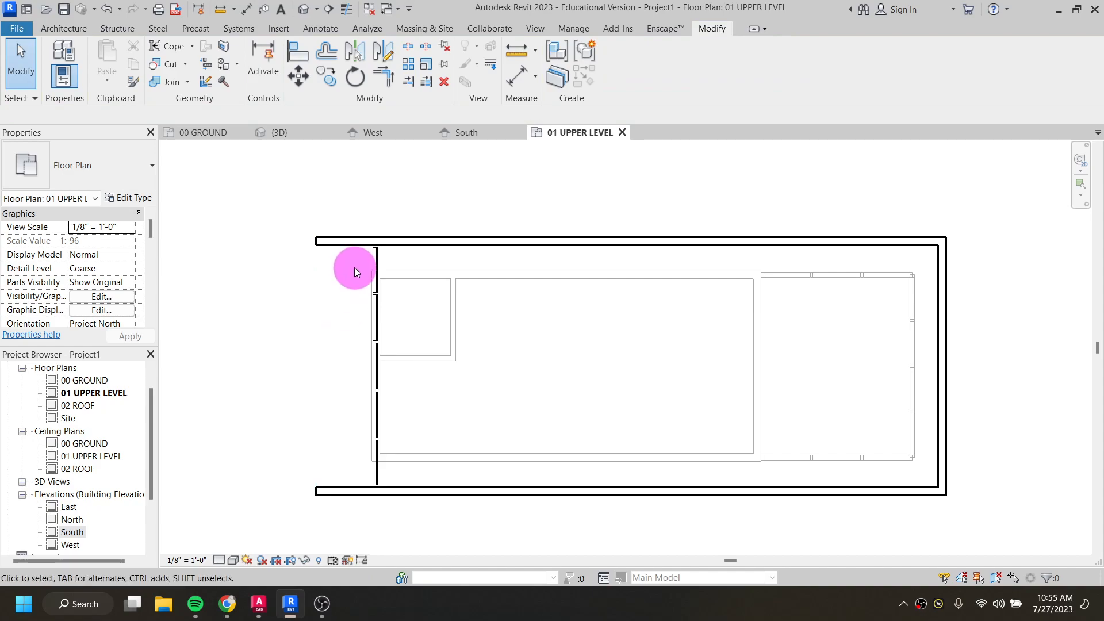
# Test the locked alignment by moving the north wall's west end and returning the wall to 52'-6"
pyautogui.click(327, 245)
pyautogui.moveTo(316, 241)
pyautogui.mouseDown()
pyautogui.moveTo(269, 241)
pyautogui.moveTo(333, 241)
pyautogui.moveTo(316, 241)
pyautogui.mouseUp()
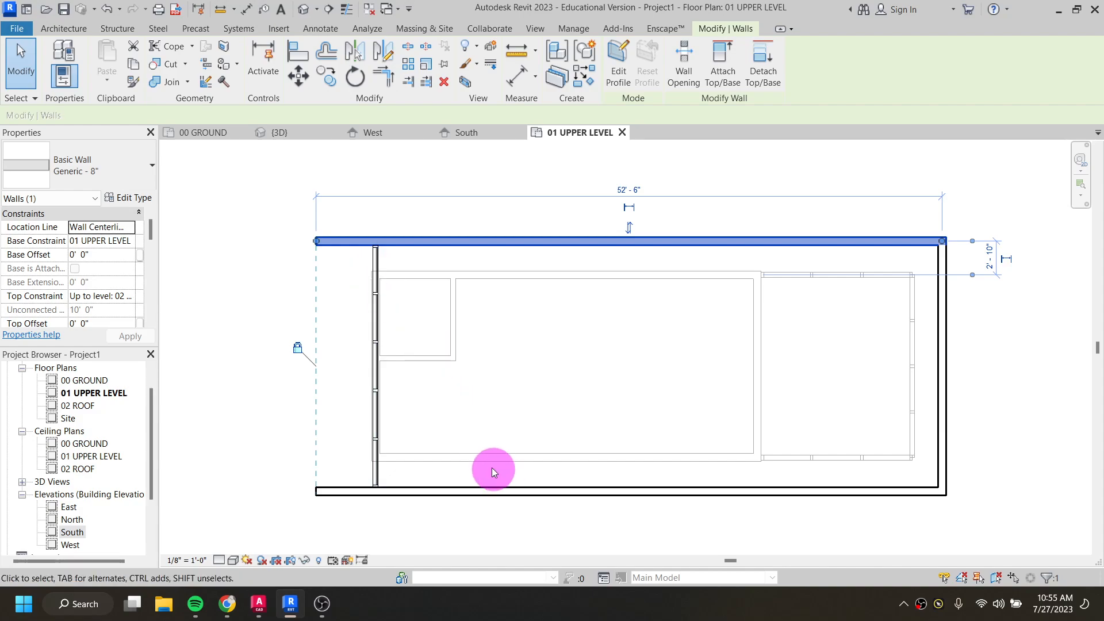
pyautogui.click(488, 443)
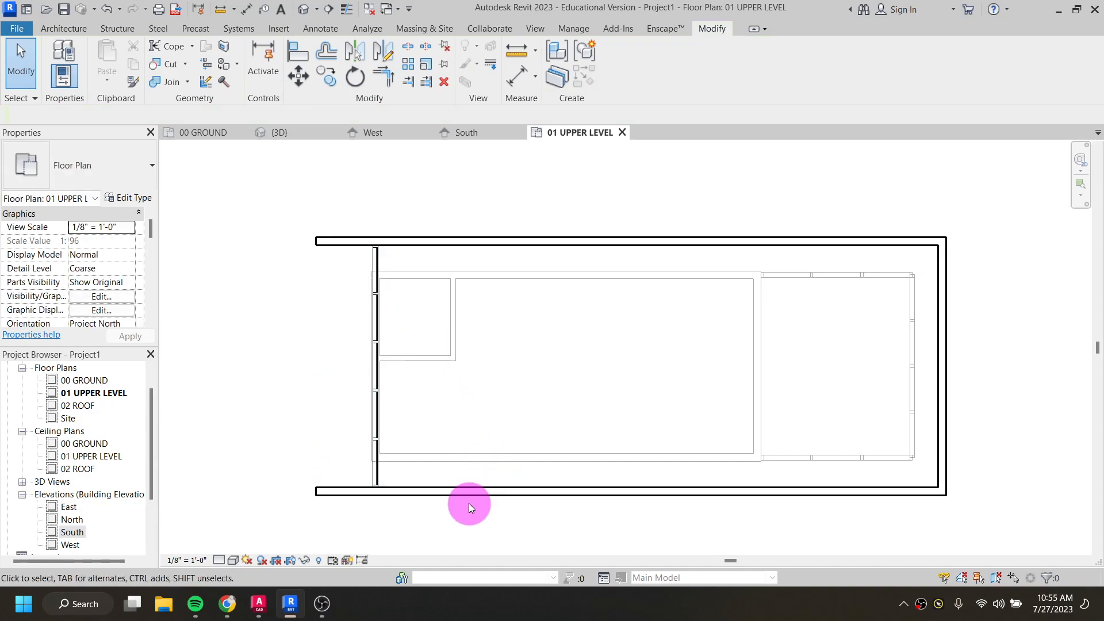
# Inspect the extended upper-level walls in the default 3D view and compare them with the second-level drawing in the assignment PDF in Chrome
pyautogui.click(305, 9)
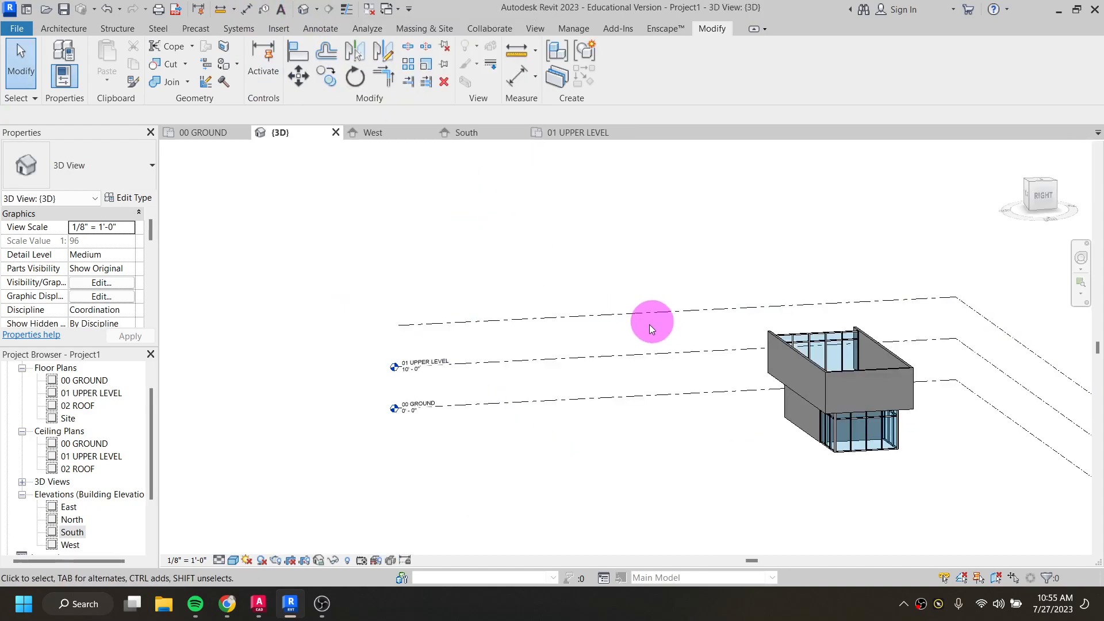
pyautogui.keyDown('shift'); pyautogui.moveTo(580, 361); pyautogui.dragTo(788, 423, button='middle'); pyautogui.keyUp('shift')
pyautogui.scroll(-1, 578, 433)
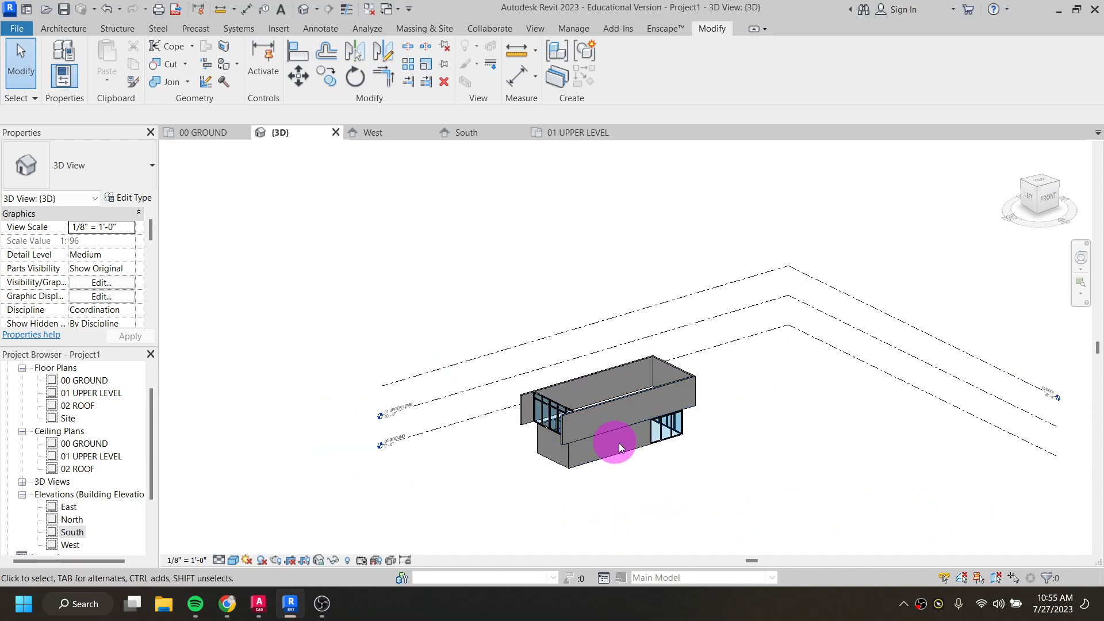
pyautogui.scroll(3, 575, 426)
pyautogui.keyDown('shift'); pyautogui.moveTo(571, 426); pyautogui.dragTo(545, 480, button='middle'); pyautogui.keyUp('shift')
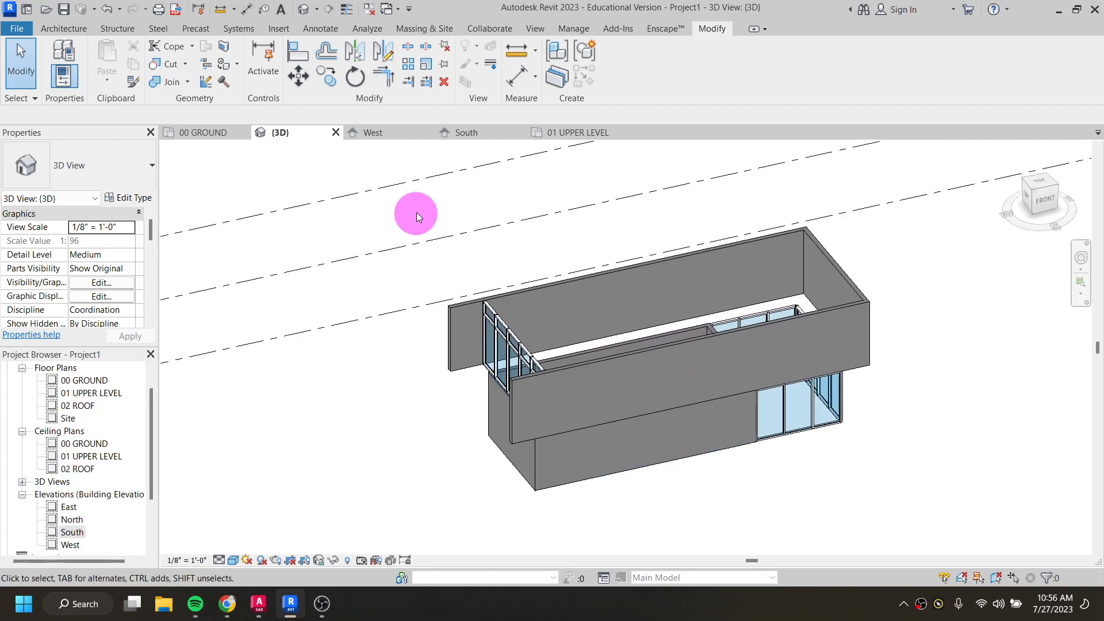
pyautogui.click(227, 604)
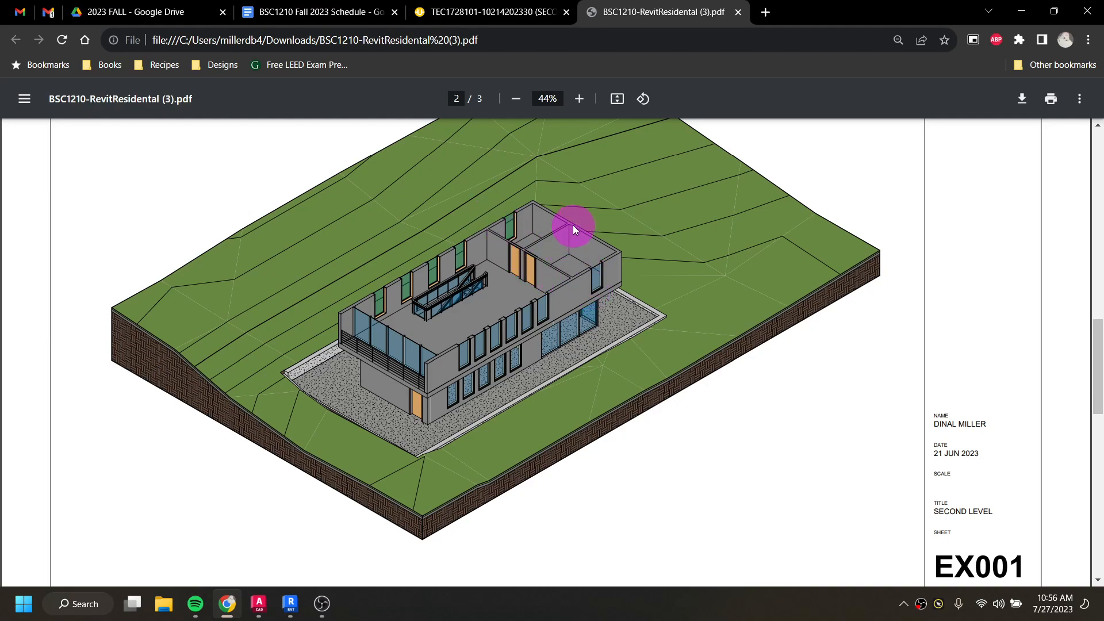
pyautogui.click(1013, 14)
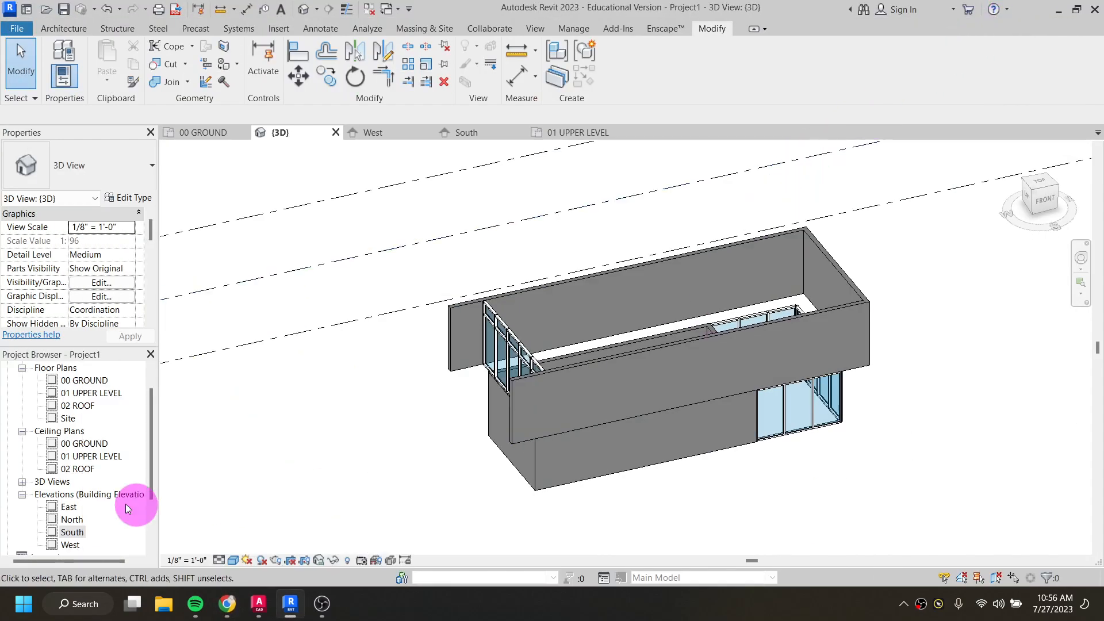
# In the 01 UPPER LEVEL floor plan, draw a north-south Generic - 8" wall between the north and south walls, 13'-0" from the east wall
pyautogui.doubleClick(87, 393)
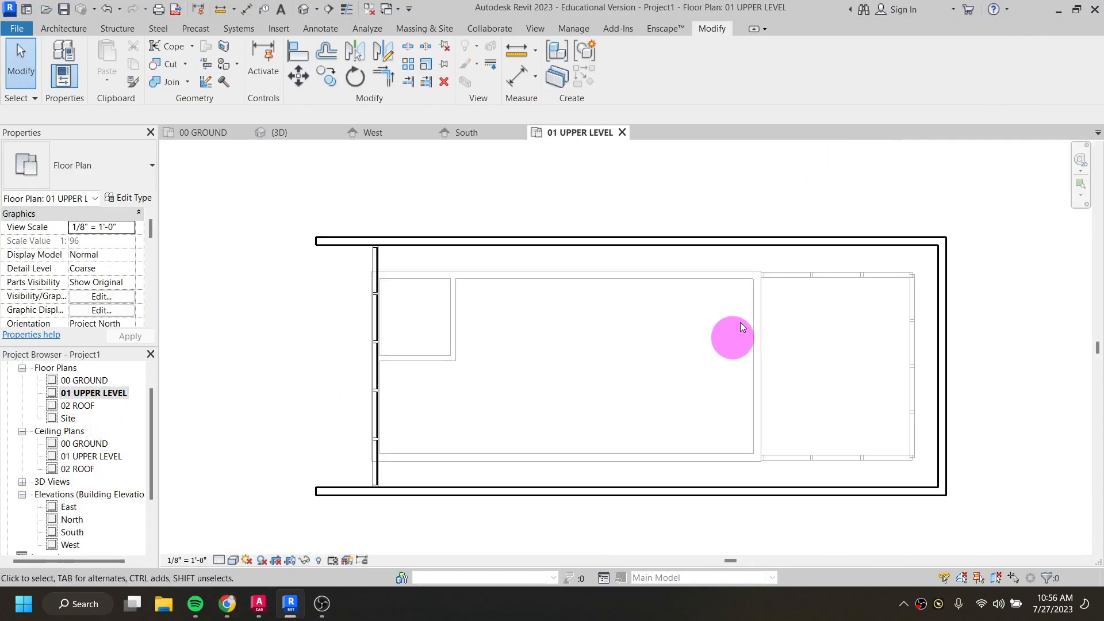
pyautogui.click(74, 29)
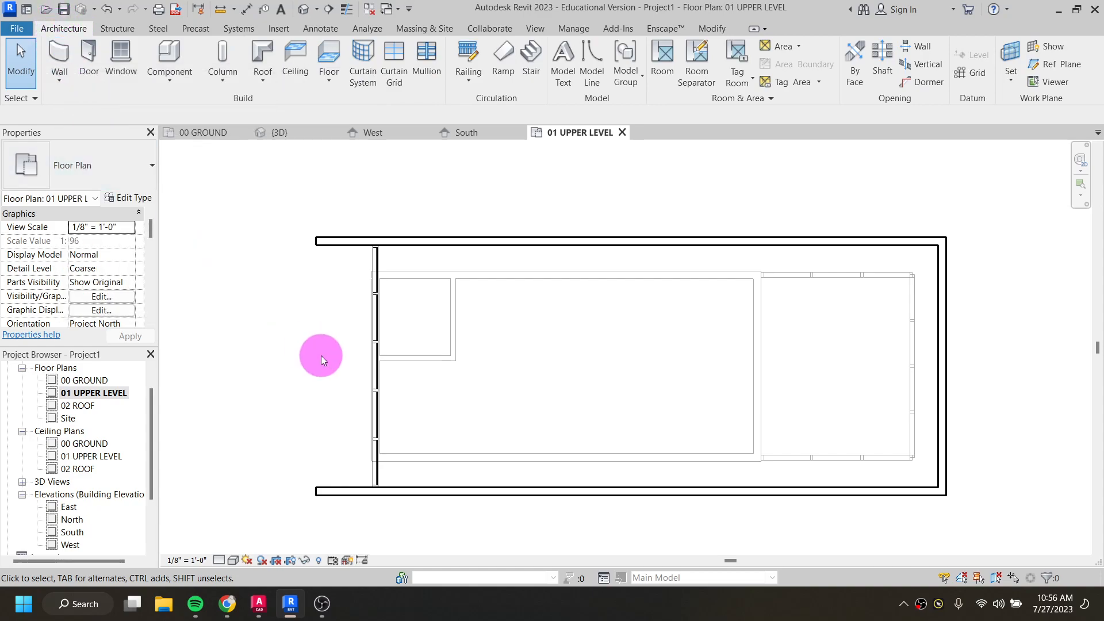
pyautogui.press('w')
pyautogui.press('a')
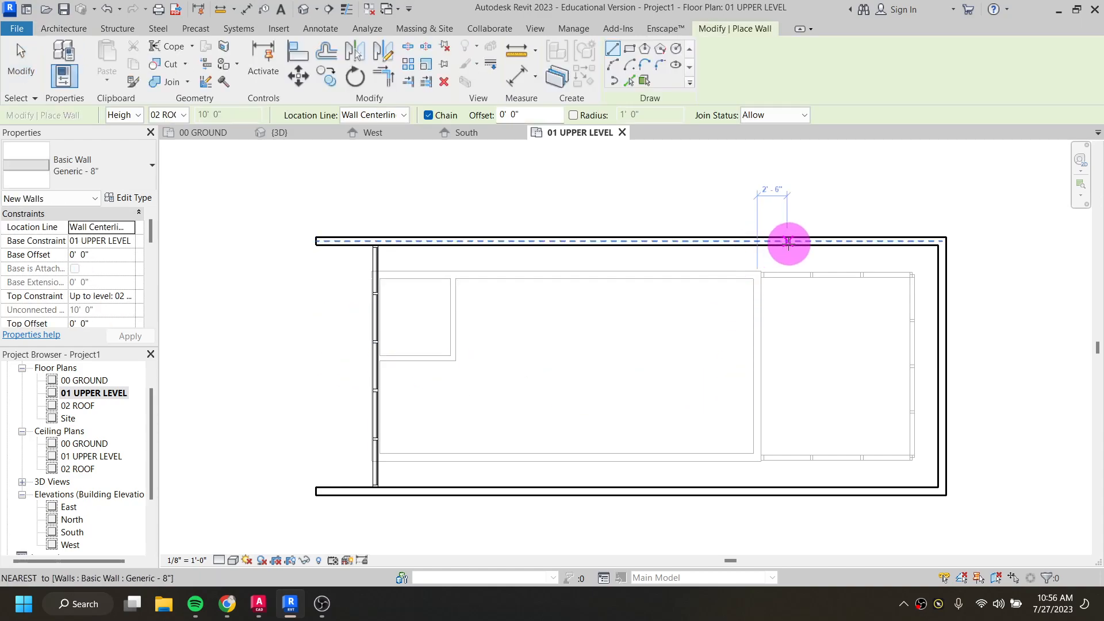
pyautogui.click(787, 242)
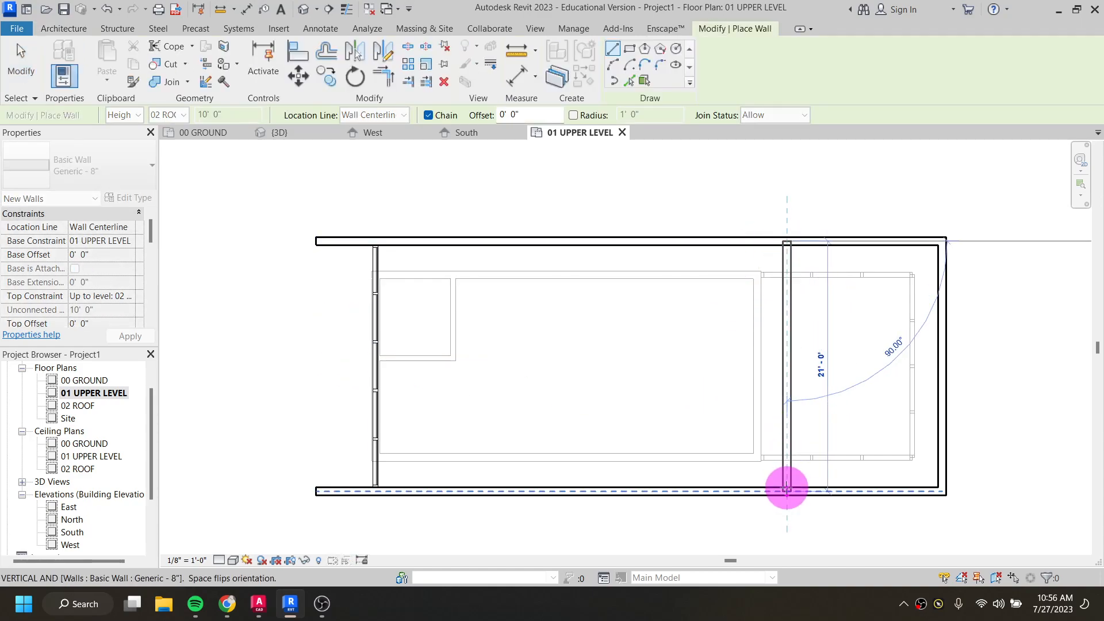
pyautogui.click(786, 492)
pyautogui.press('Escape')
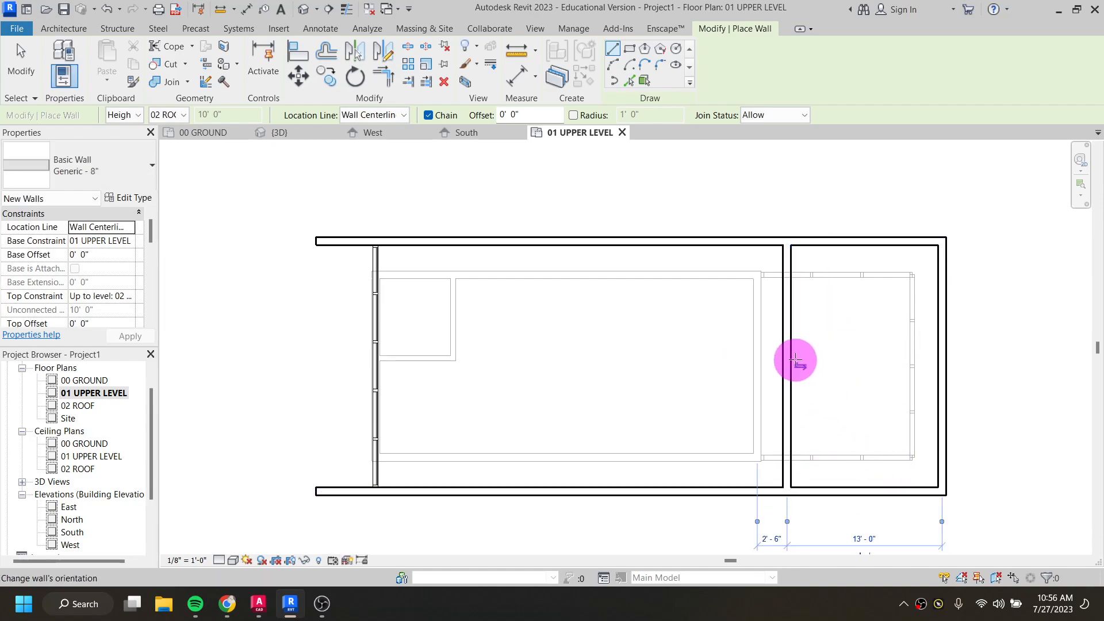
# Draw an east-west Generic - 8" wall from the new partition to the east wall, in line with the small ground-floor room's south wall
pyautogui.click(791, 354)
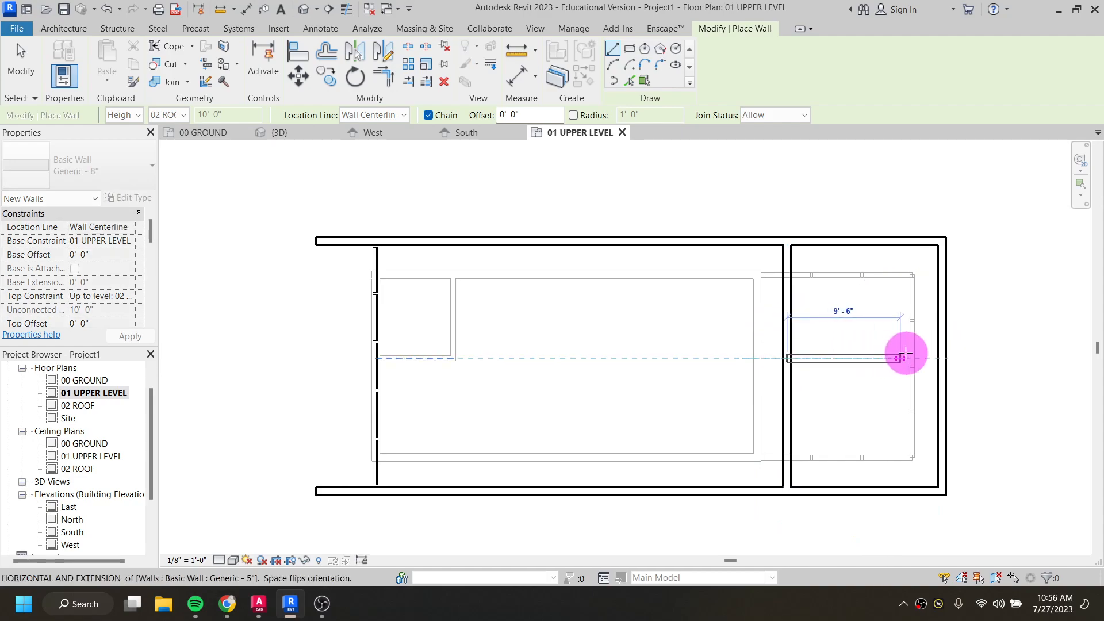
pyautogui.click(939, 355)
pyautogui.press('Escape')
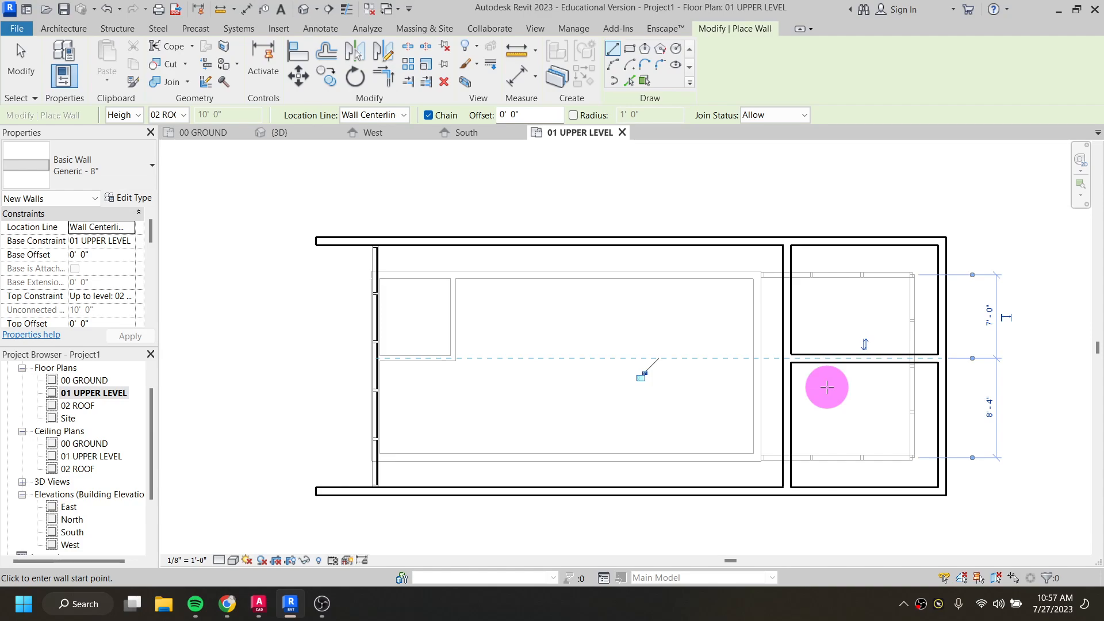
pyautogui.press('Escape')
pyautogui.press('Escape')
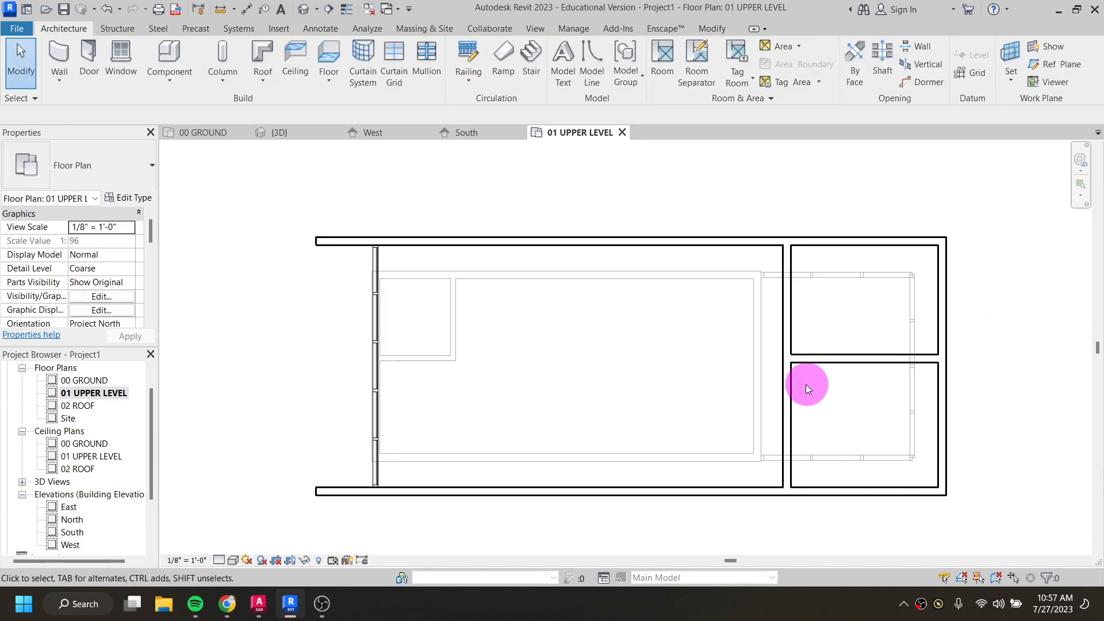
# Change both upper-level interior partitions, the north-south wall and the east-west wall, to the Generic - 5" wall type
pyautogui.click(788, 387)
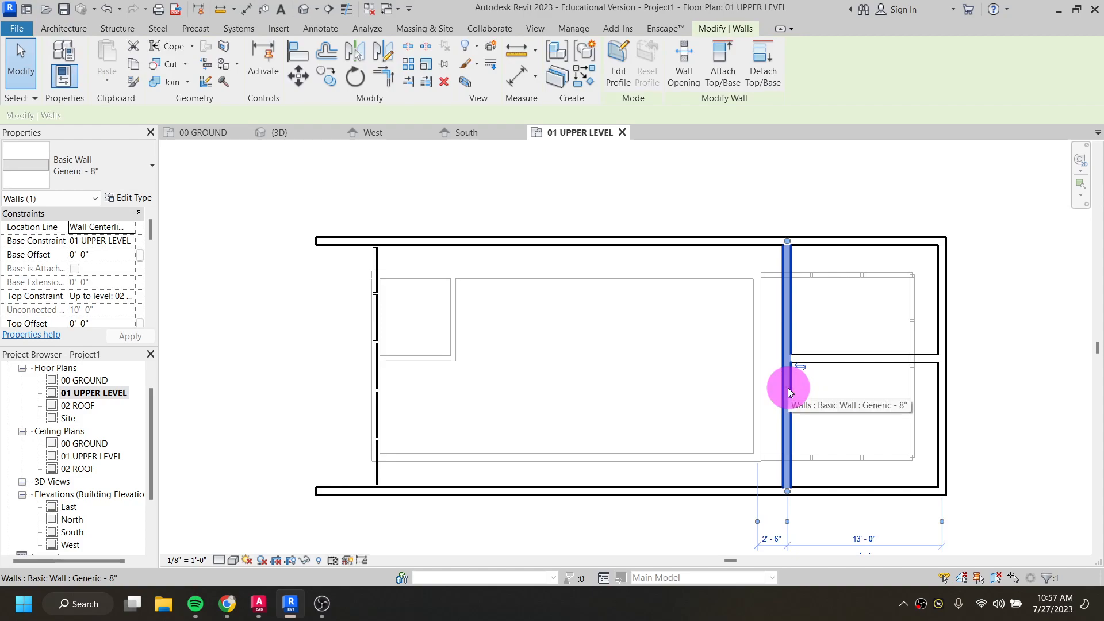
pyautogui.click(112, 166)
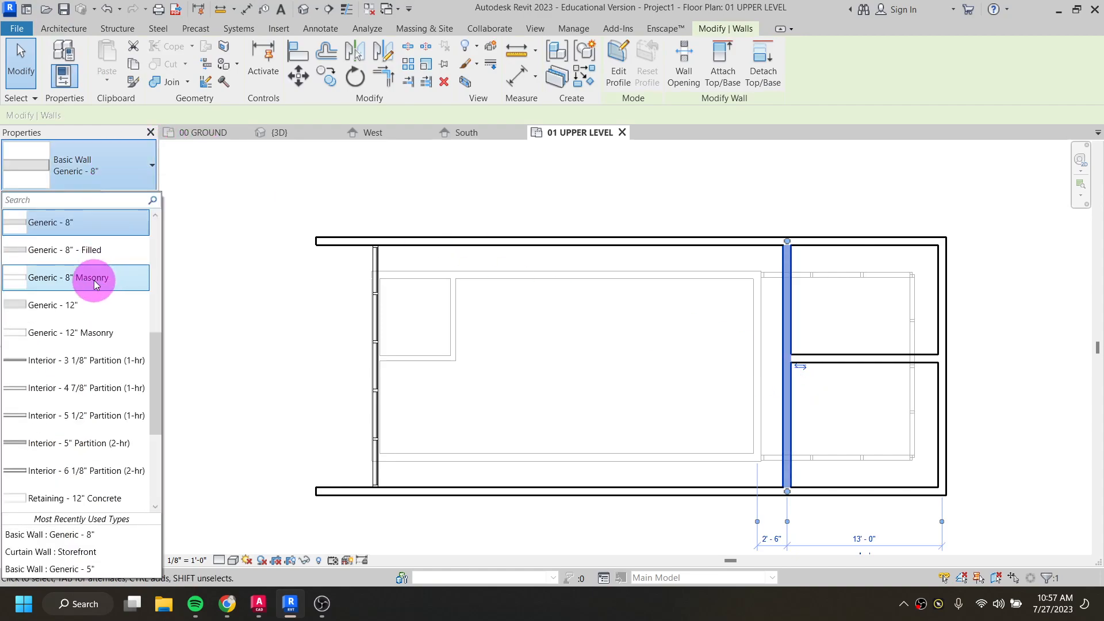
pyautogui.scroll(2, 95, 281)
pyautogui.click(88, 303)
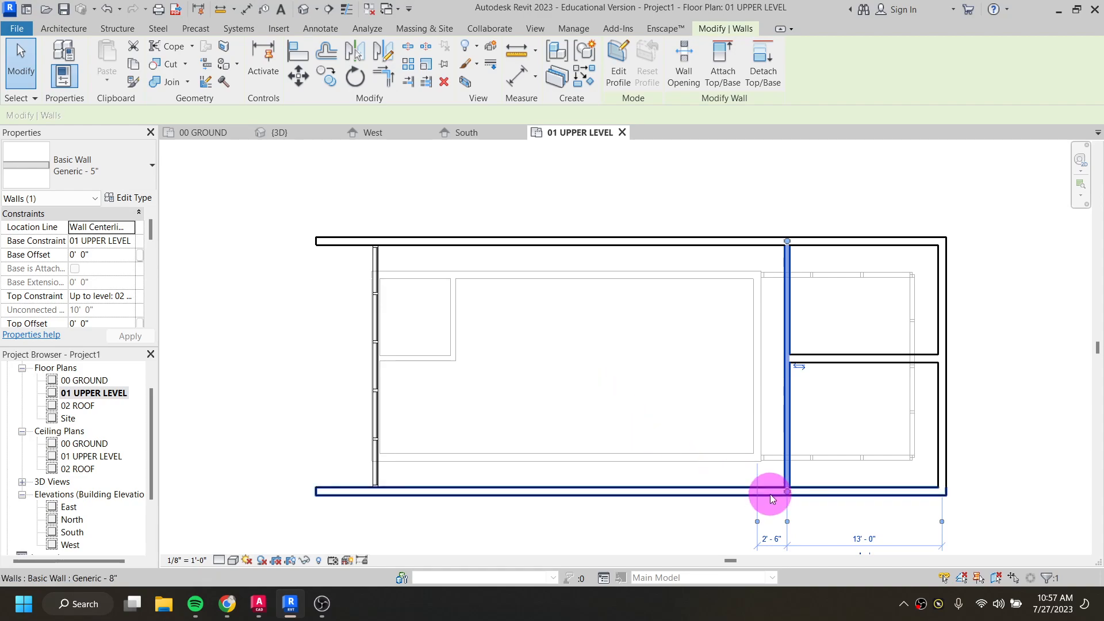
pyautogui.click(846, 362)
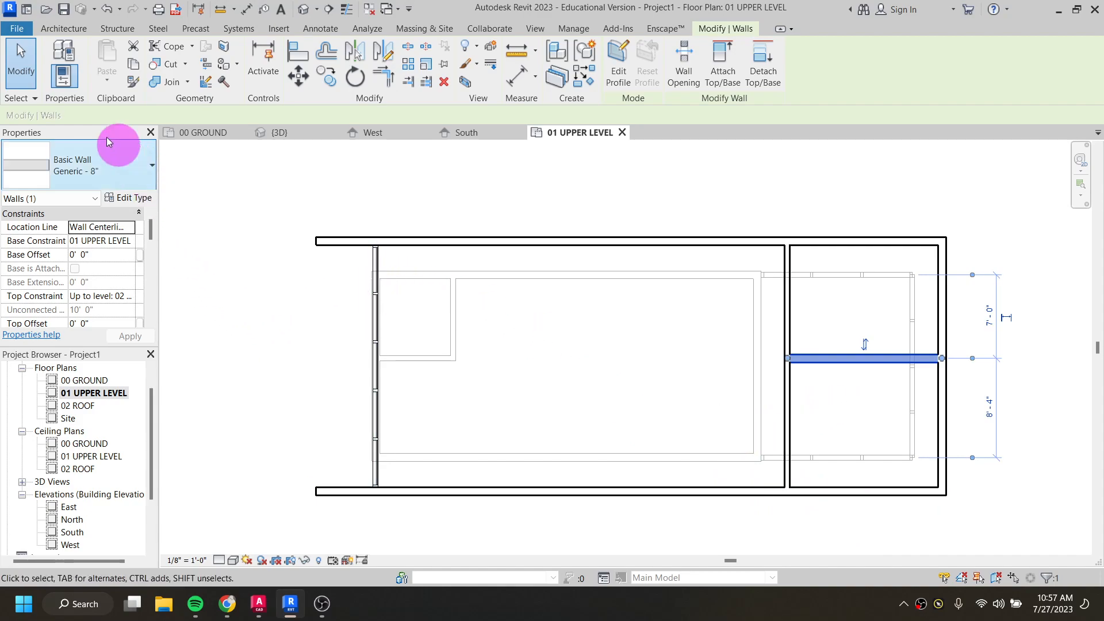
pyautogui.click(71, 165)
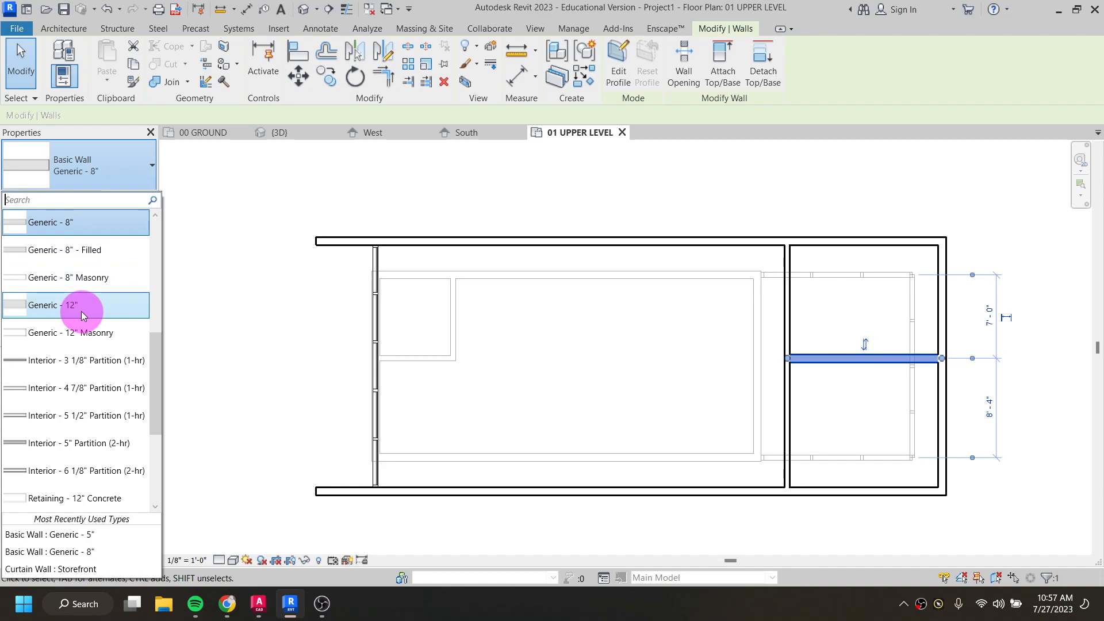
pyautogui.scroll(3, 80, 288)
pyautogui.click(74, 225)
pyautogui.click(640, 336)
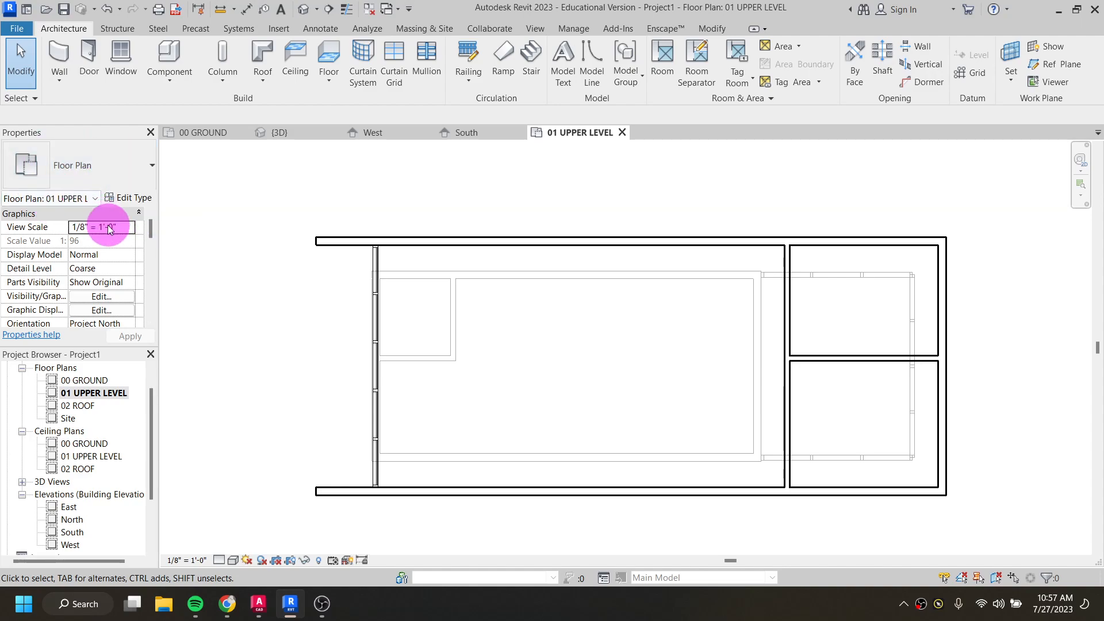
# Set the underlay's base level to None for the 01 UPPER LEVEL floor plan
pyautogui.scroll(-1, 115, 244)
pyautogui.scroll(-6, 115, 245)
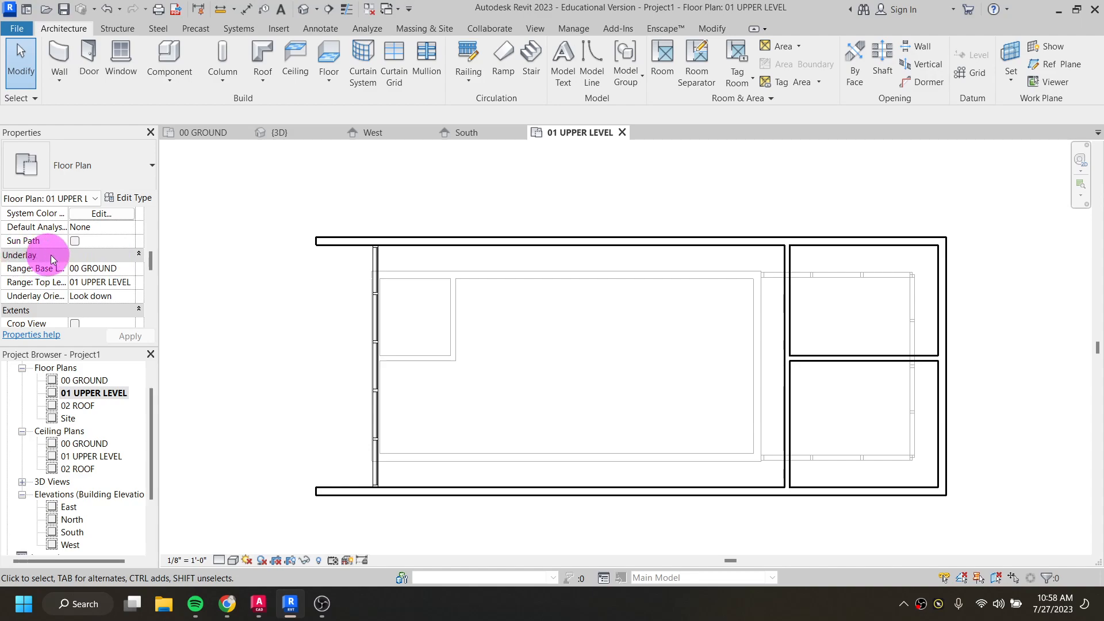
pyautogui.click(129, 269)
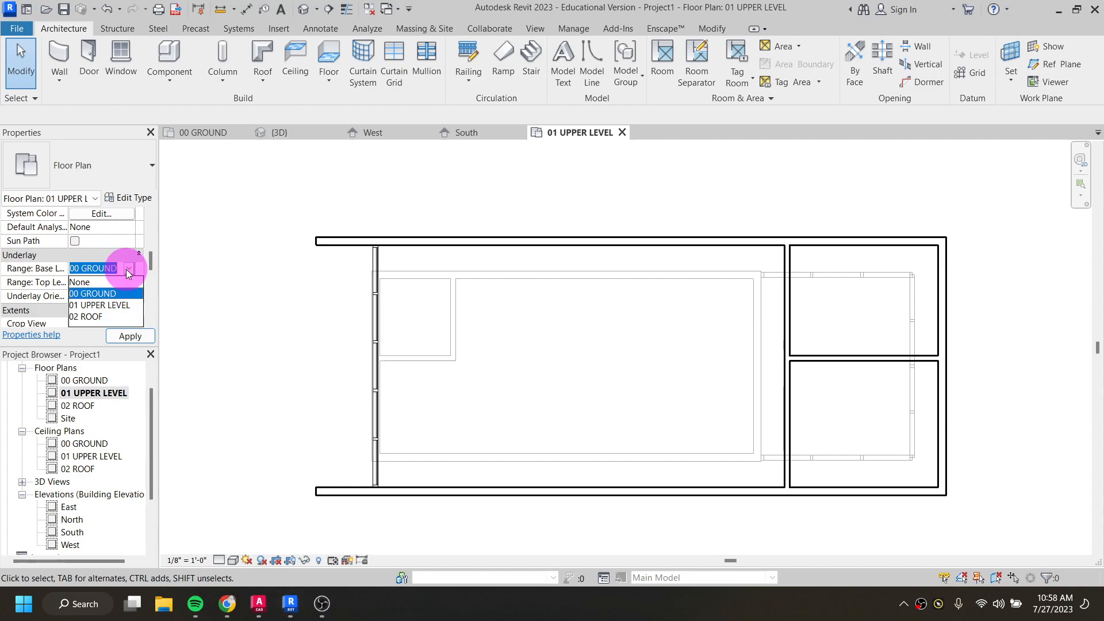
pyautogui.click(119, 281)
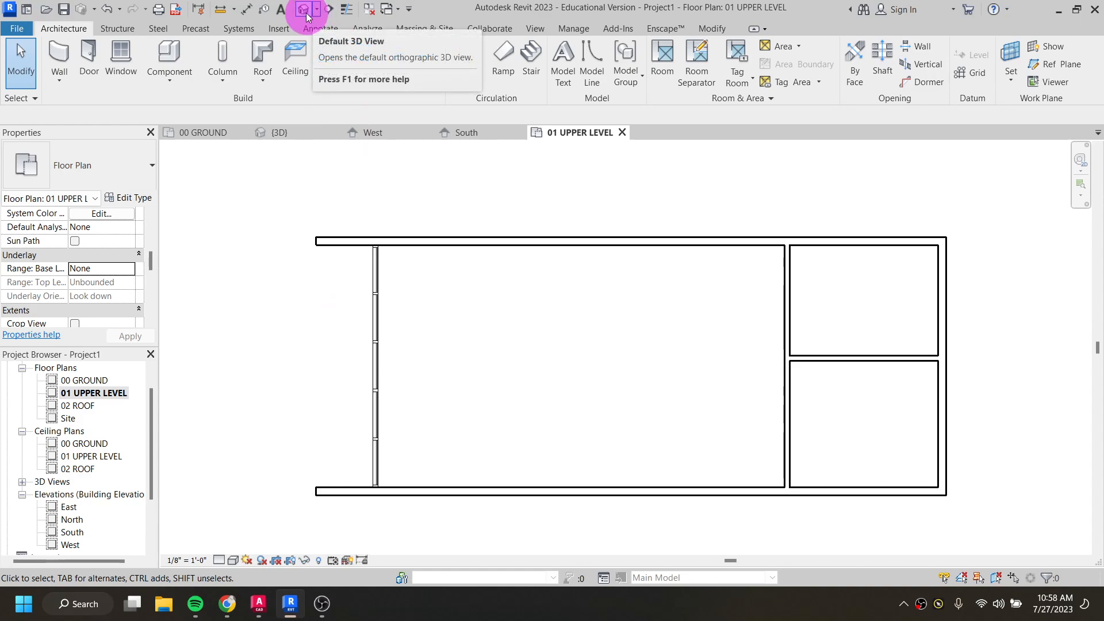
# Open the 00 GROUND floor plan, dismiss the save reminder, and choose the Desktop as the location for saving the project
pyautogui.doubleClick(92, 381)
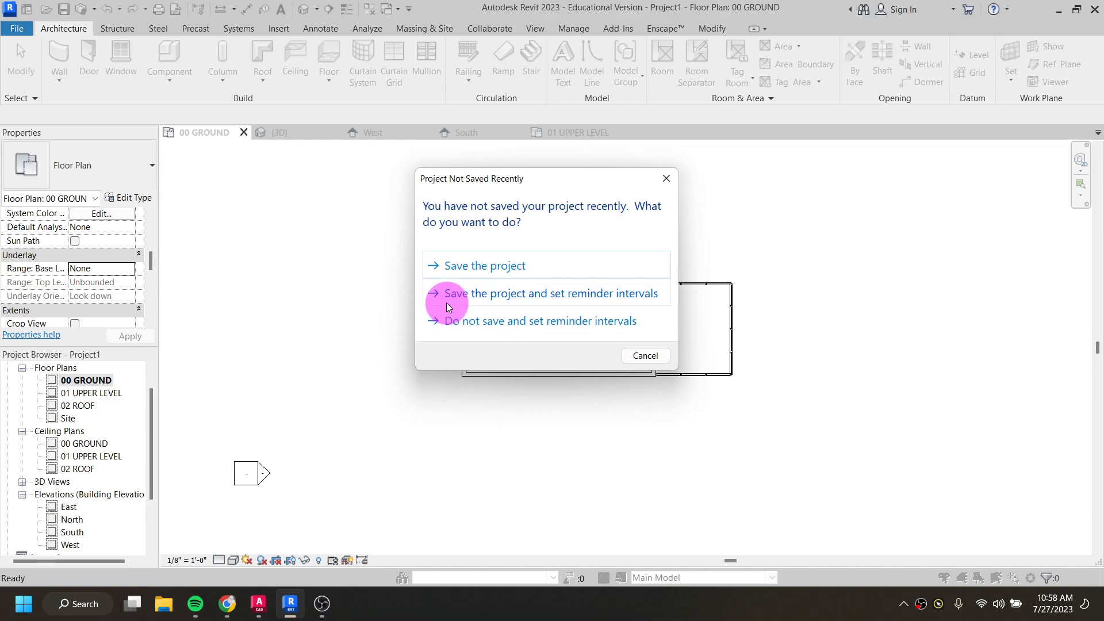
pyautogui.click(649, 356)
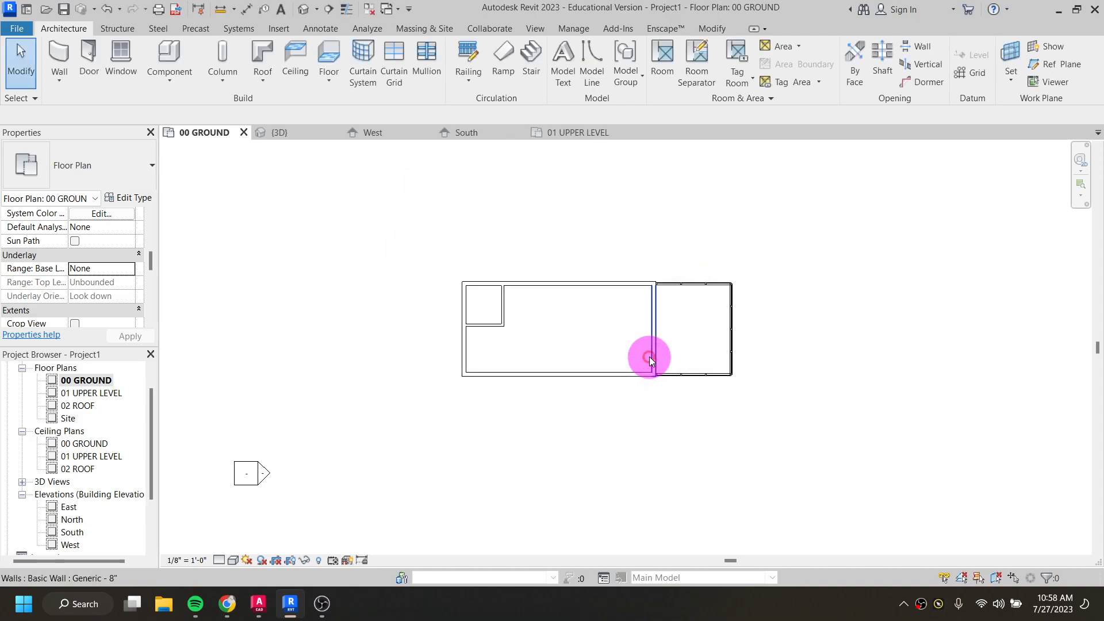
pyautogui.click(64, 9)
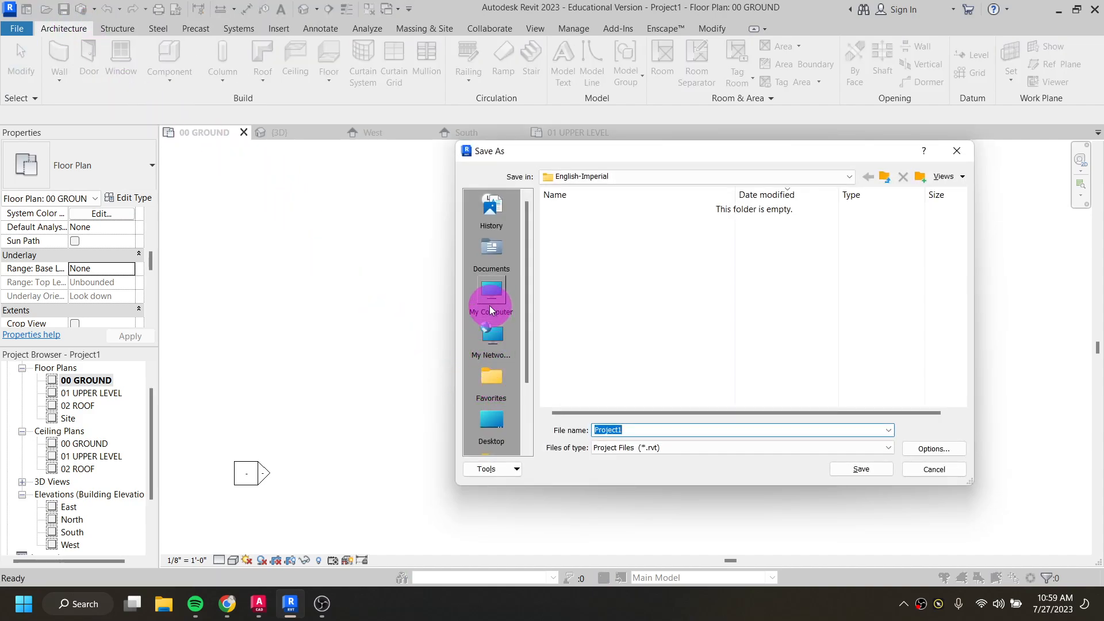
pyautogui.click(556, 177)
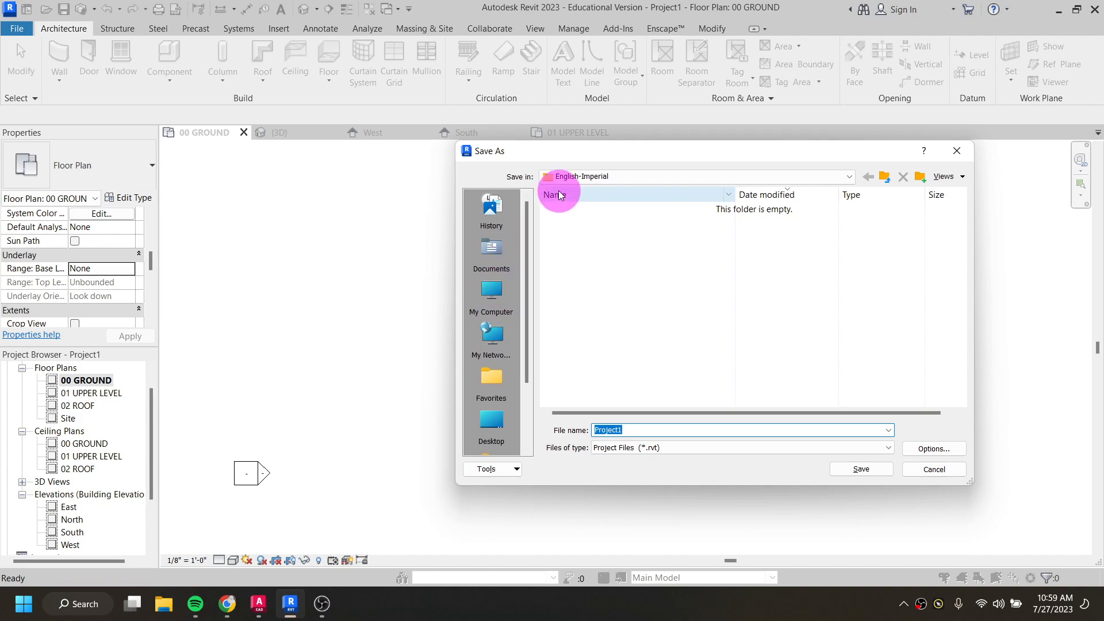
pyautogui.click(585, 176)
pyautogui.click(588, 176)
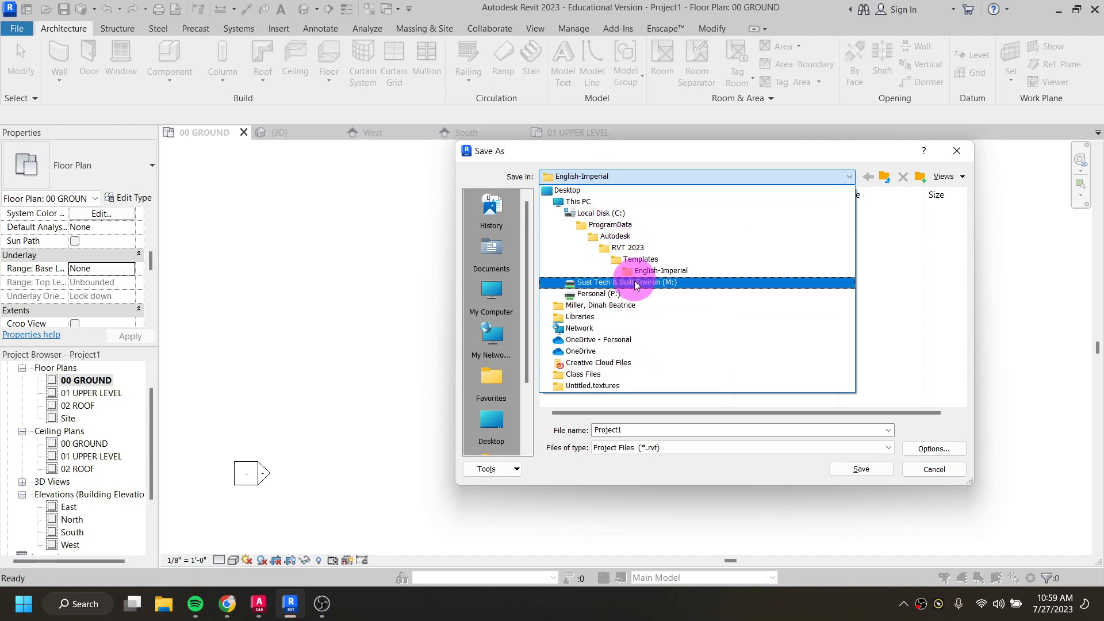
pyautogui.click(562, 190)
# Save the project under a file name made of BSC1210, the author's last and first name, and "-RevitRes"
pyautogui.doubleClick(643, 428)
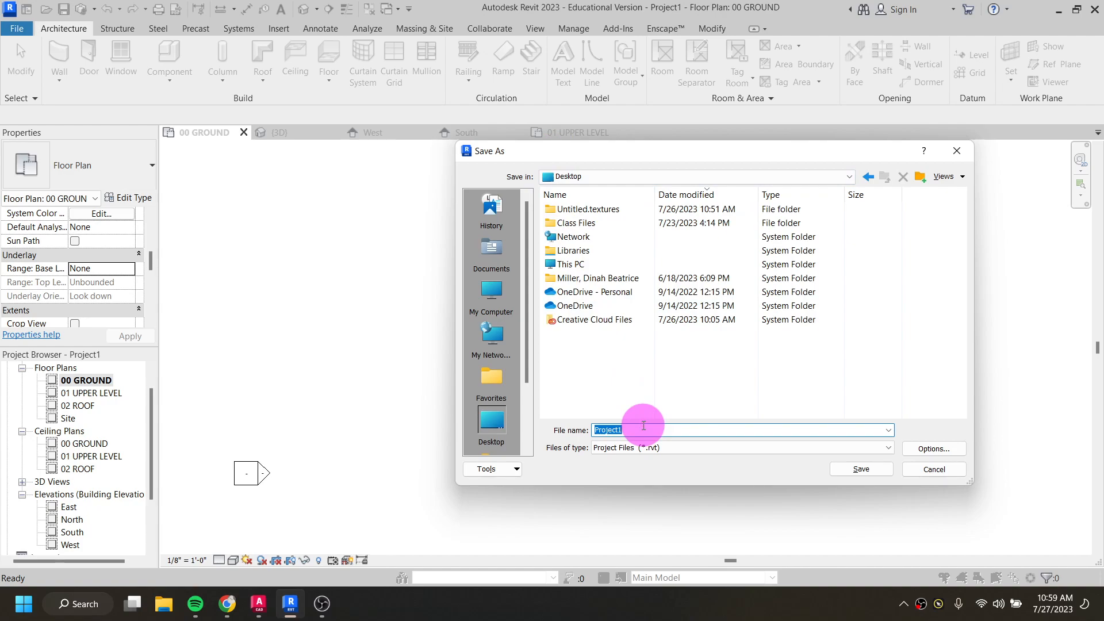
pyautogui.write('BSC12')
pyautogui.write('10')
pyautogui.write('-')
pyautogui.write('MILLER')
pyautogui.press('capslock')
pyautogui.write('dinah')
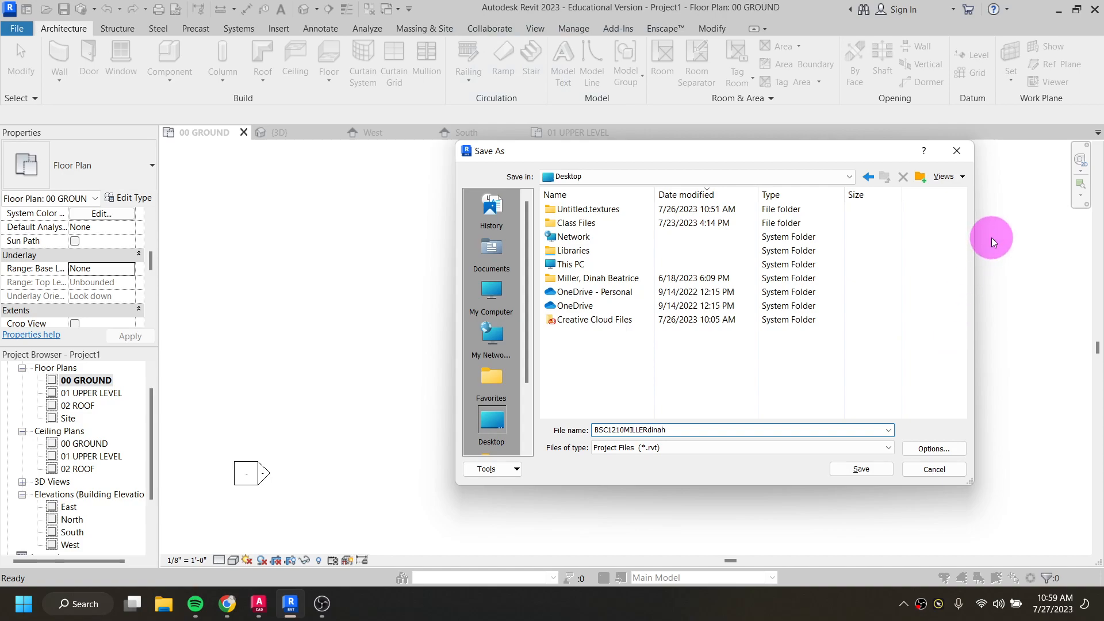
pyautogui.write('-RevitRes')
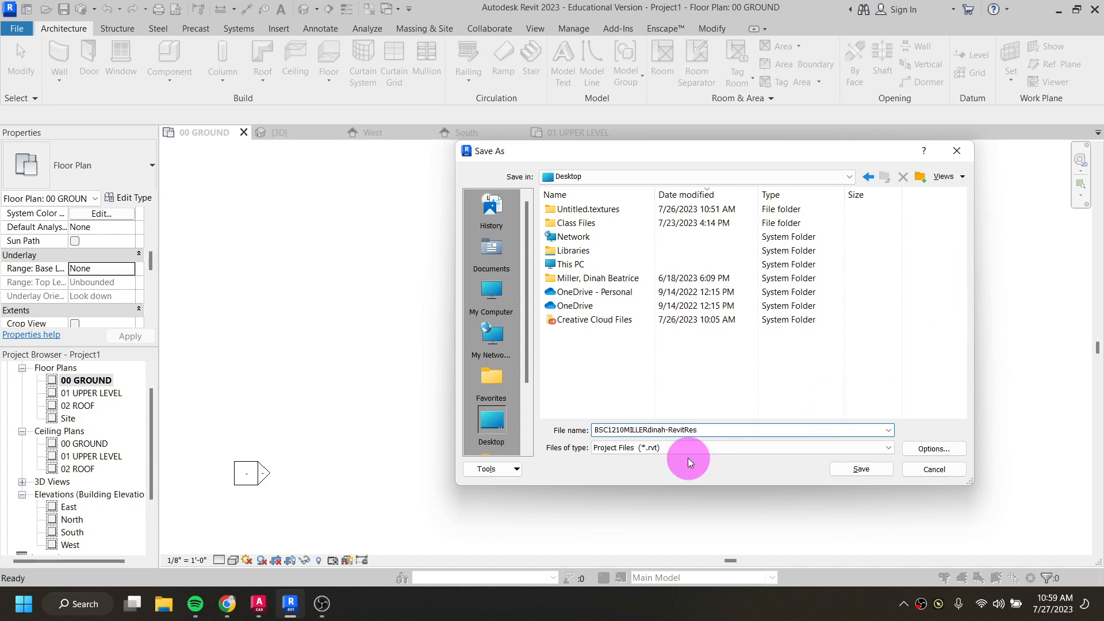
pyautogui.click(861, 469)
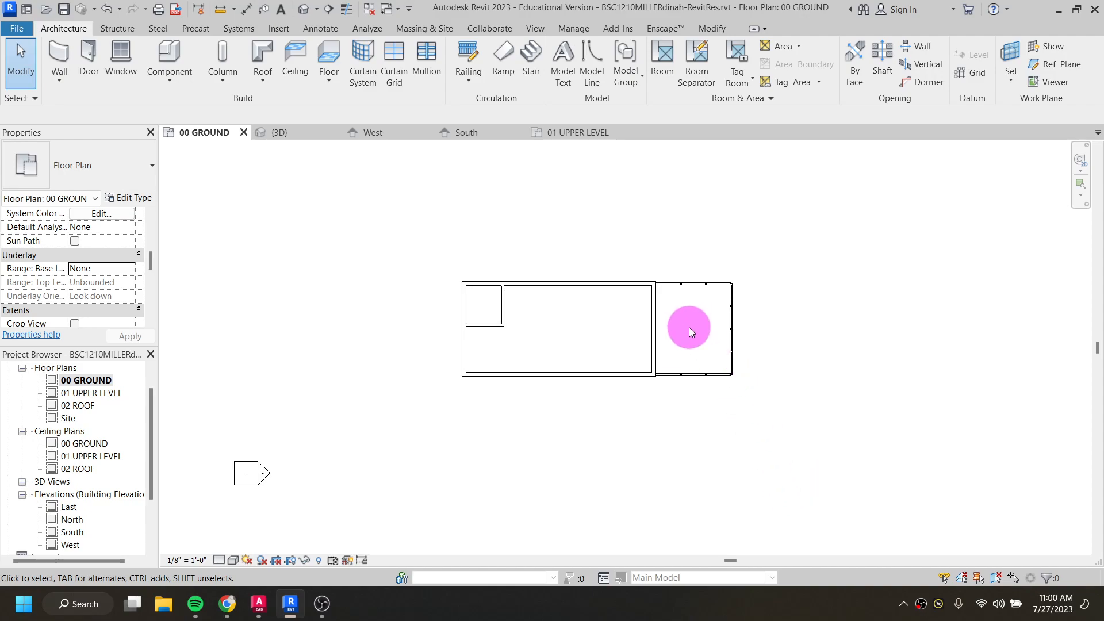
# Examine the ground-floor plan, including the small corner room, the main room and the storefront-enclosed east end
pyautogui.scroll(2, 640, 300)
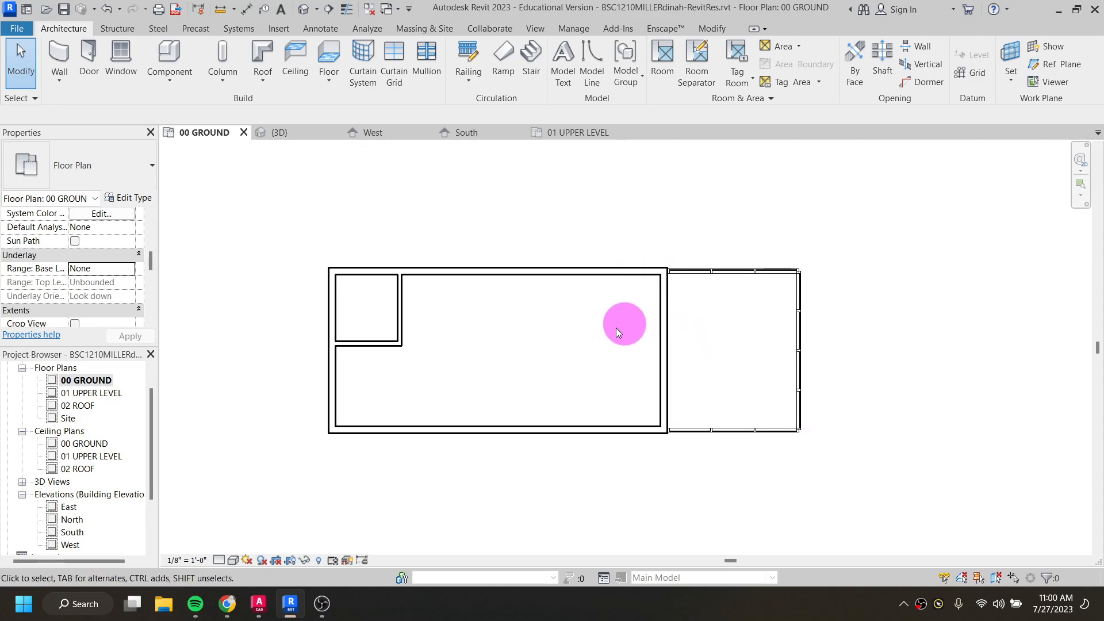
pyautogui.moveTo(584, 337); pyautogui.dragTo(693, 354, button='middle')
pyautogui.scroll(-2, 692, 357)
pyautogui.scroll(-1, 692, 360)
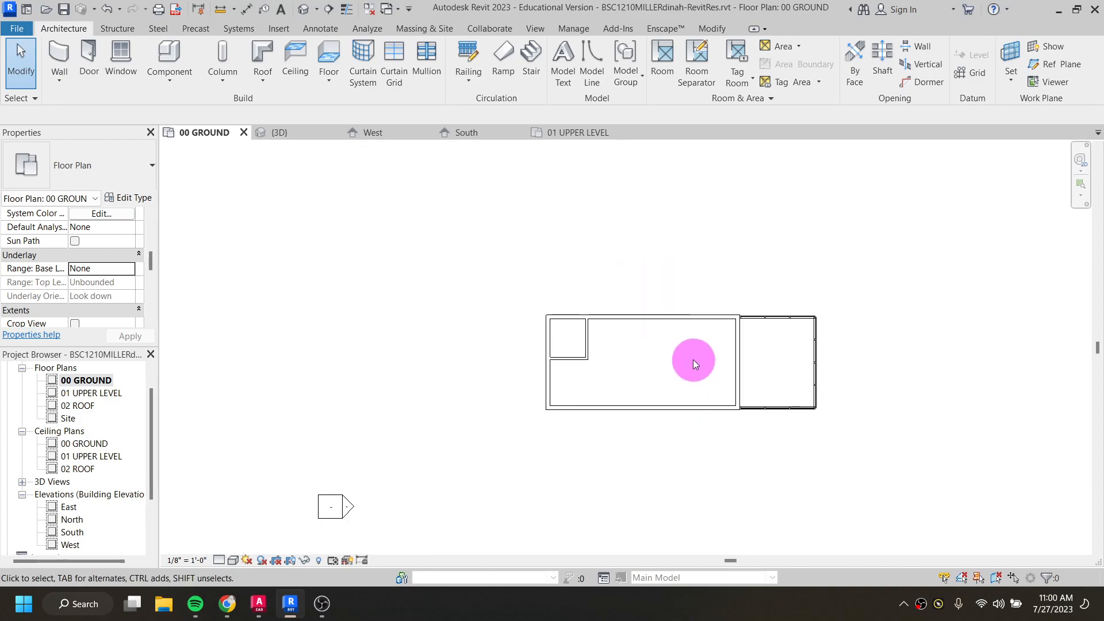
pyautogui.scroll(2, 587, 352)
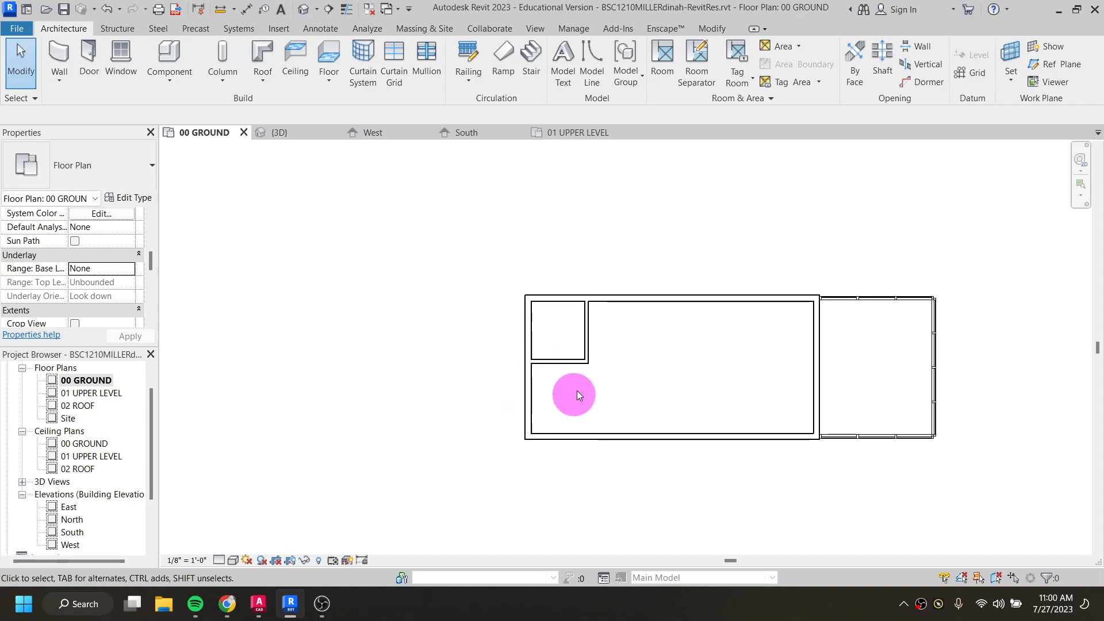
pyautogui.scroll(3, 919, 432)
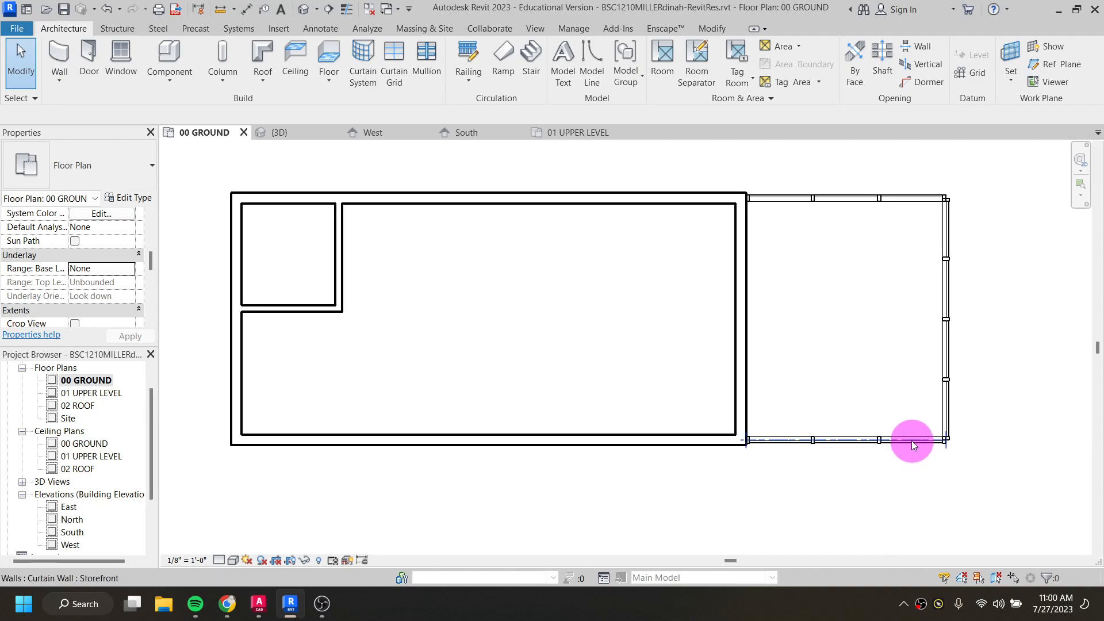
pyautogui.scroll(-1, 495, 426)
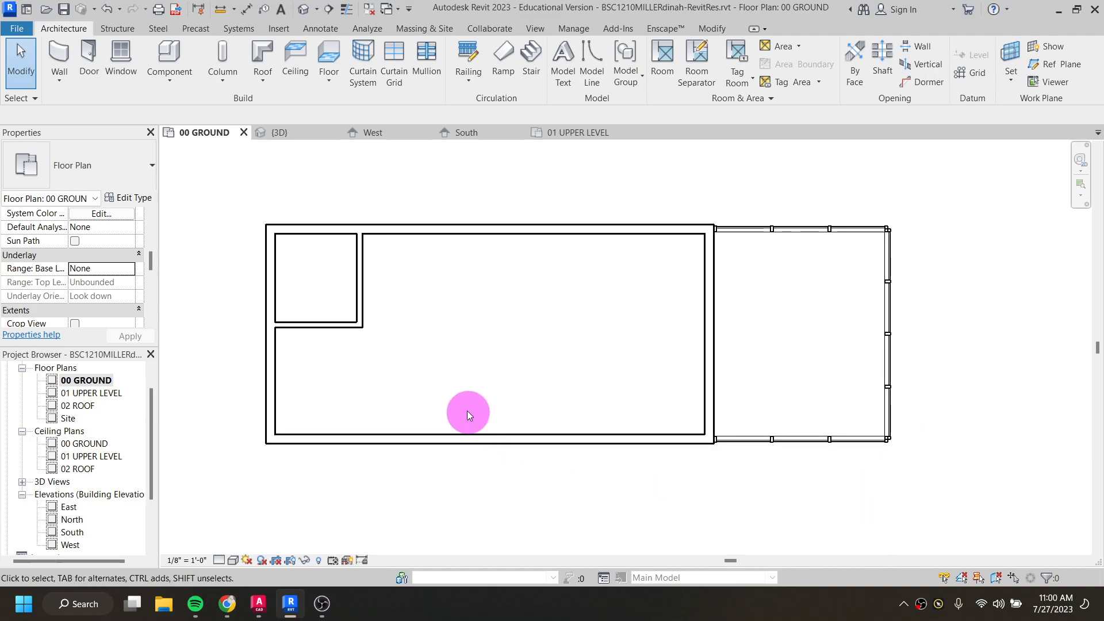
pyautogui.moveTo(453, 402); pyautogui.dragTo(442, 419, button='middle')
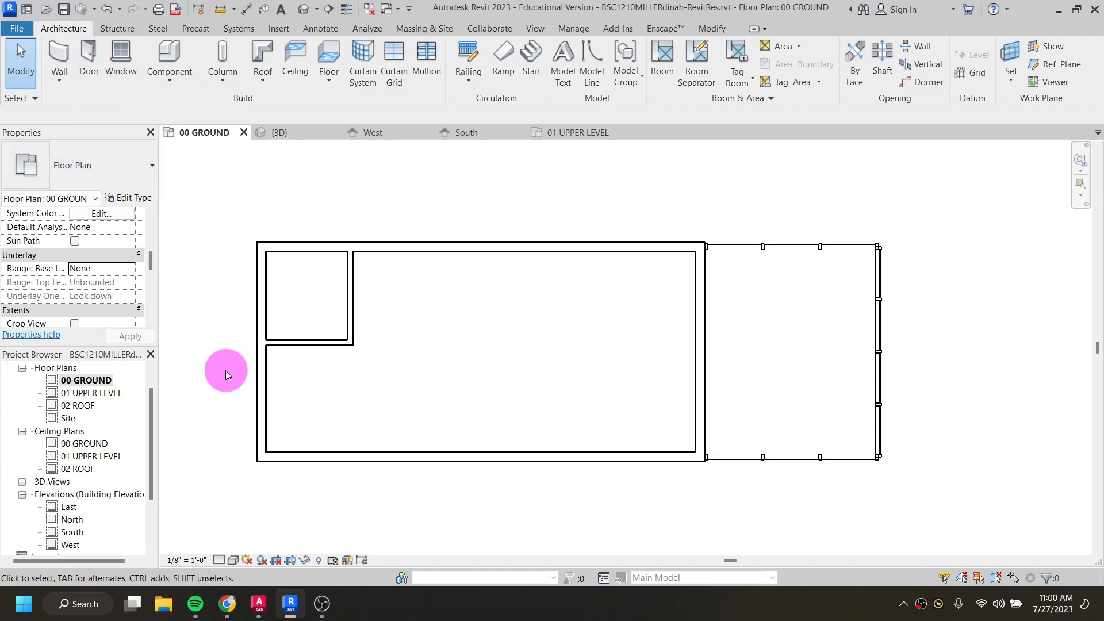
# Start the Door tool and review the available Single-Flush door sizes
pyautogui.press('d')
pyautogui.press('r')
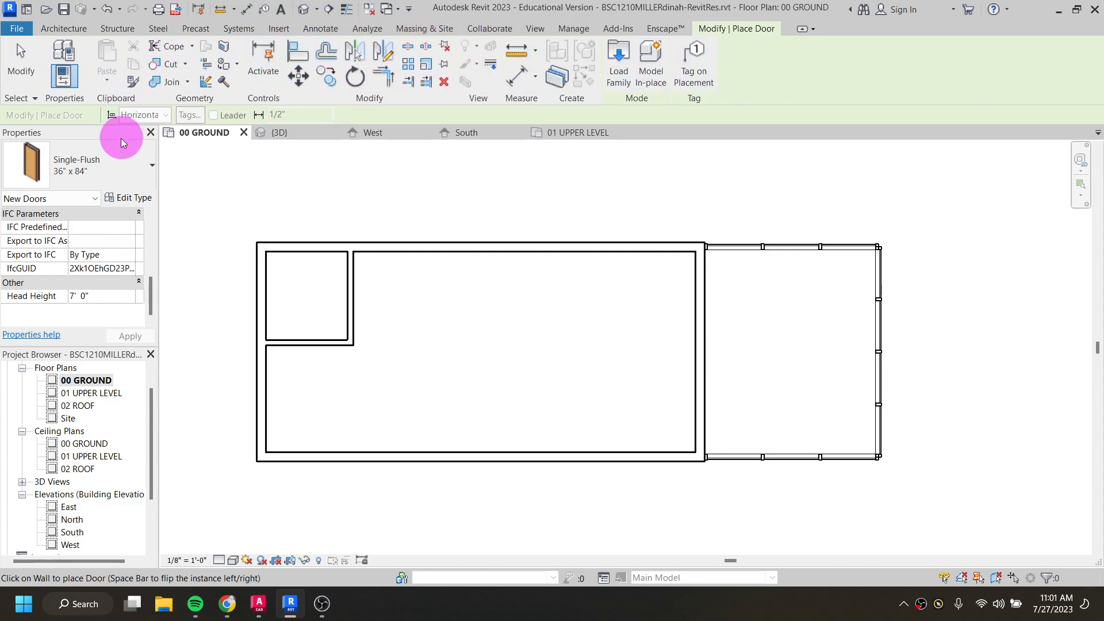
pyautogui.click(86, 175)
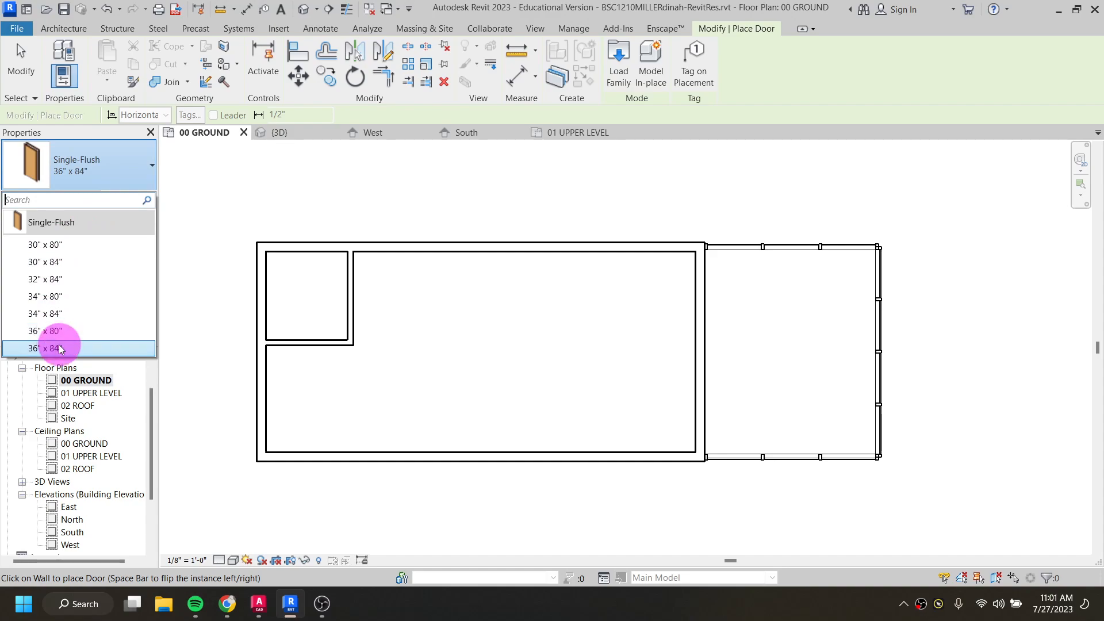
pyautogui.click(85, 170)
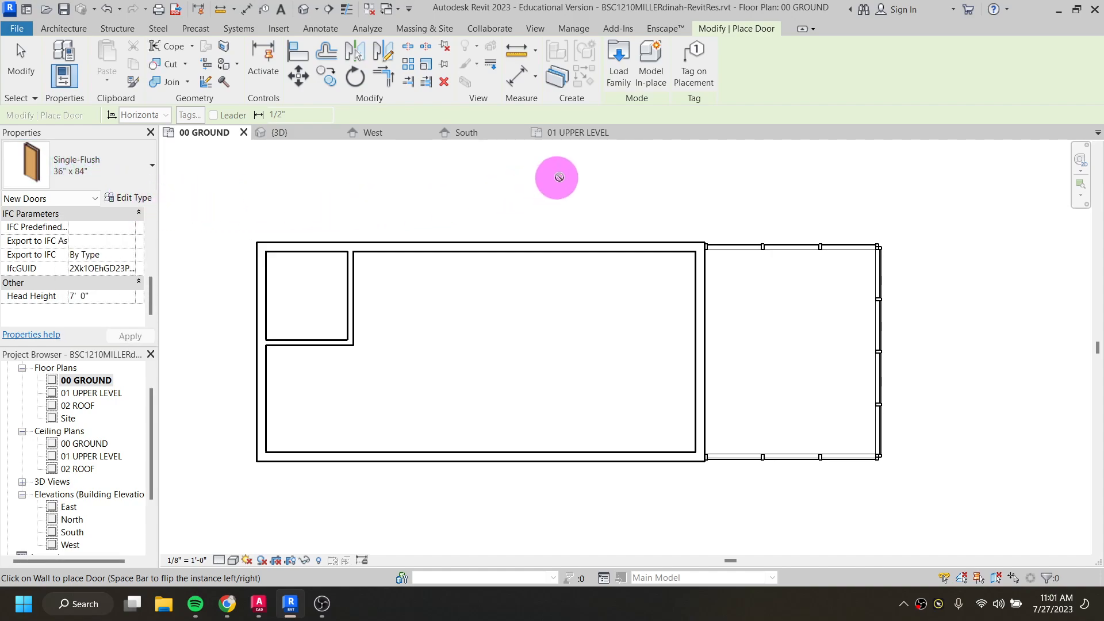
# Start loading a door family and open the Doors folder of the English-Imperial library
pyautogui.click(615, 61)
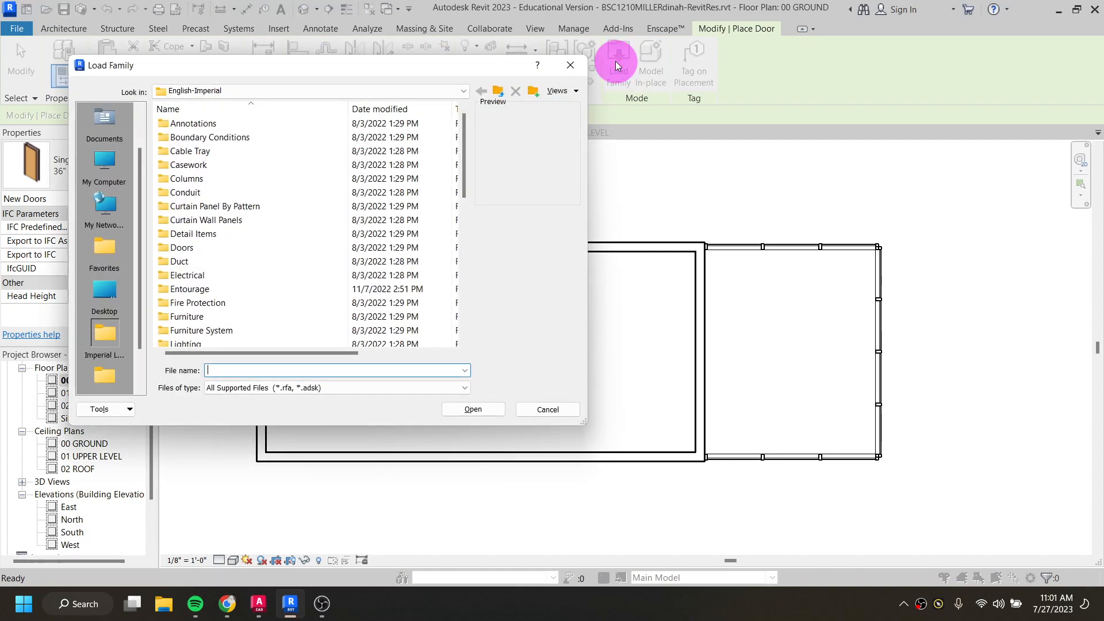
pyautogui.moveTo(416, 67); pyautogui.dragTo(548, 84)
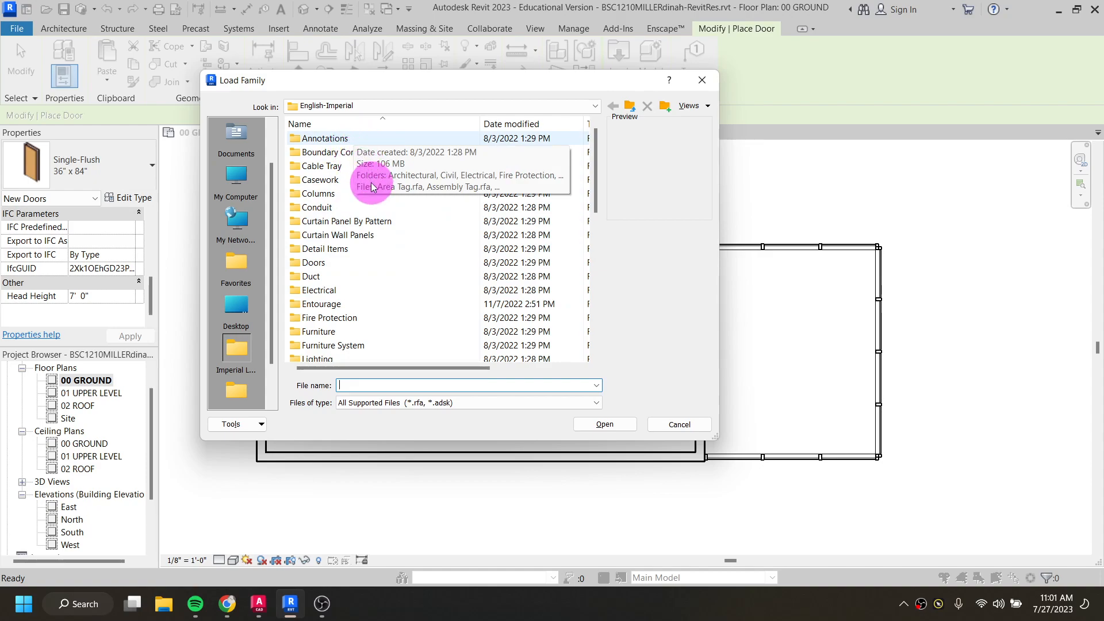
pyautogui.doubleClick(311, 265)
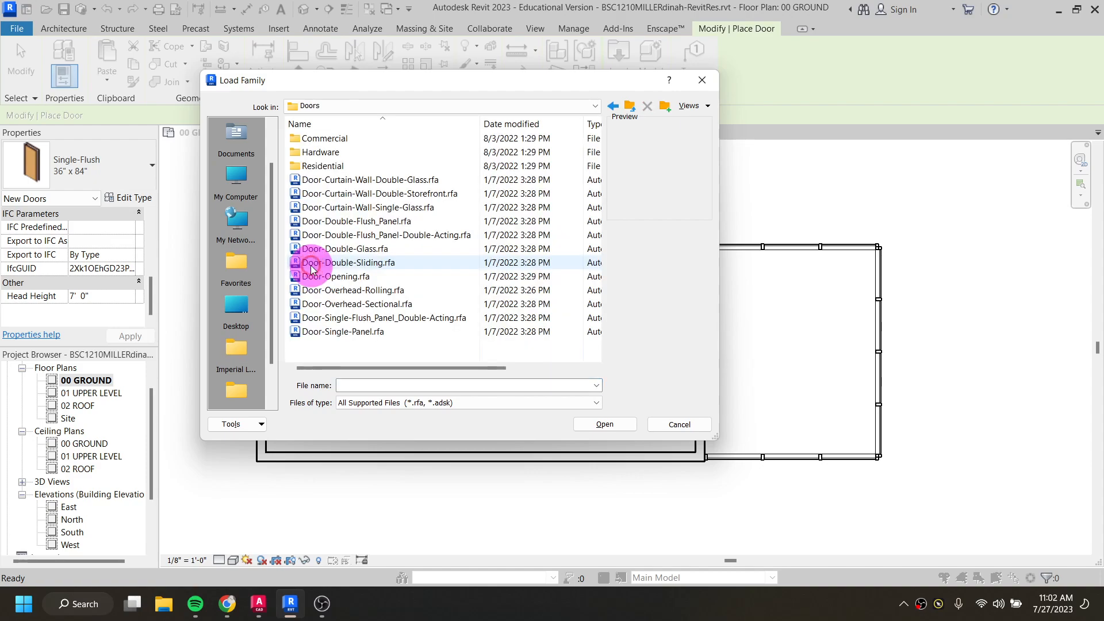
# Browse the previews of the door families in the Doors folder, comparing single, double, sliding and overhead types
pyautogui.click(360, 320)
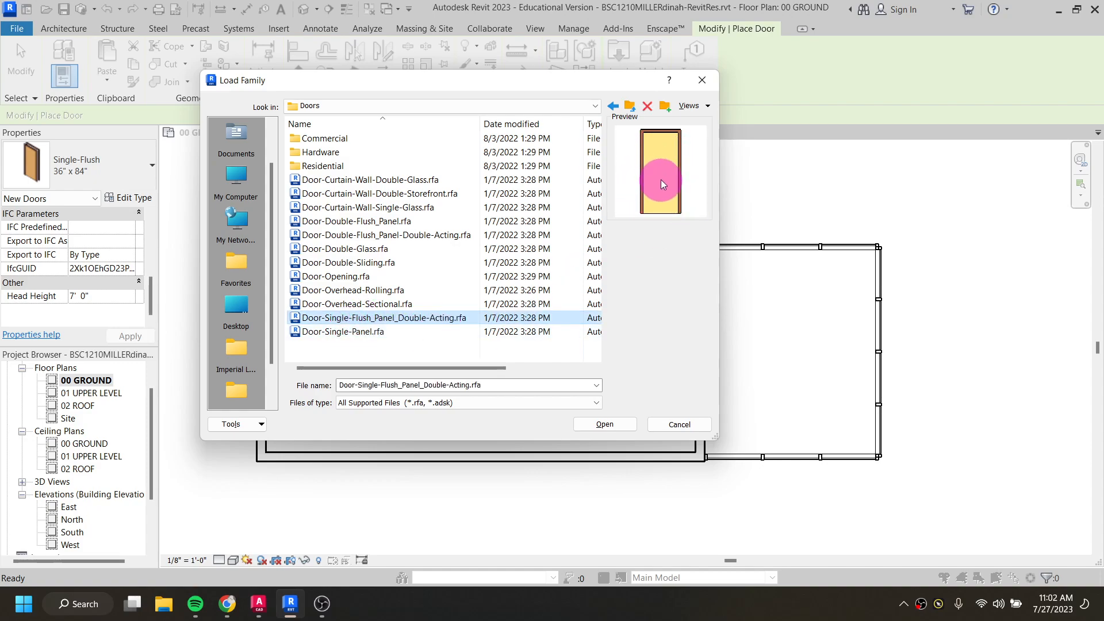
pyautogui.press('Up')
pyautogui.press('Up')
pyautogui.press('Up')
pyautogui.press('Up')
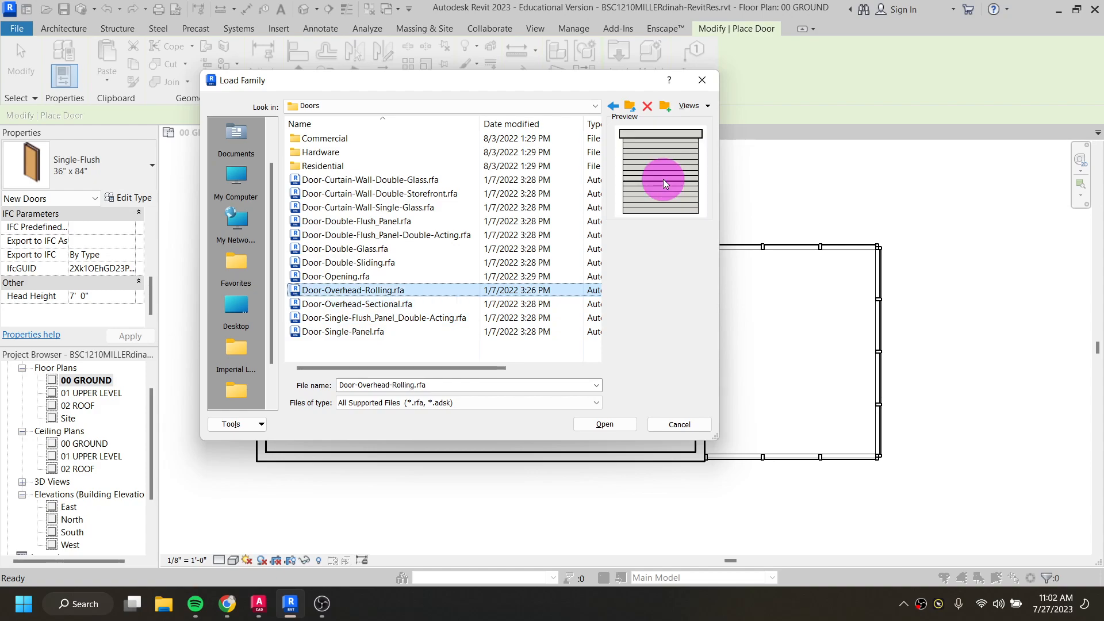
pyautogui.press('Up')
pyautogui.press('Up')
pyautogui.press('Up')
pyautogui.press('Up')
pyautogui.press('Up')
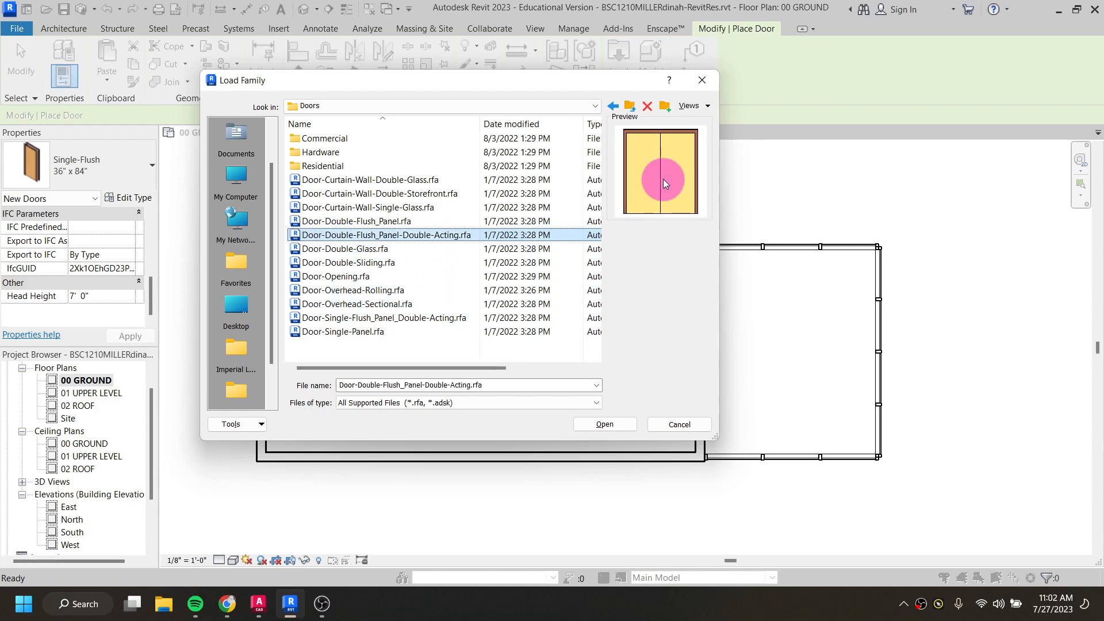
pyautogui.press('Up')
pyautogui.press('Up')
pyautogui.press('Up')
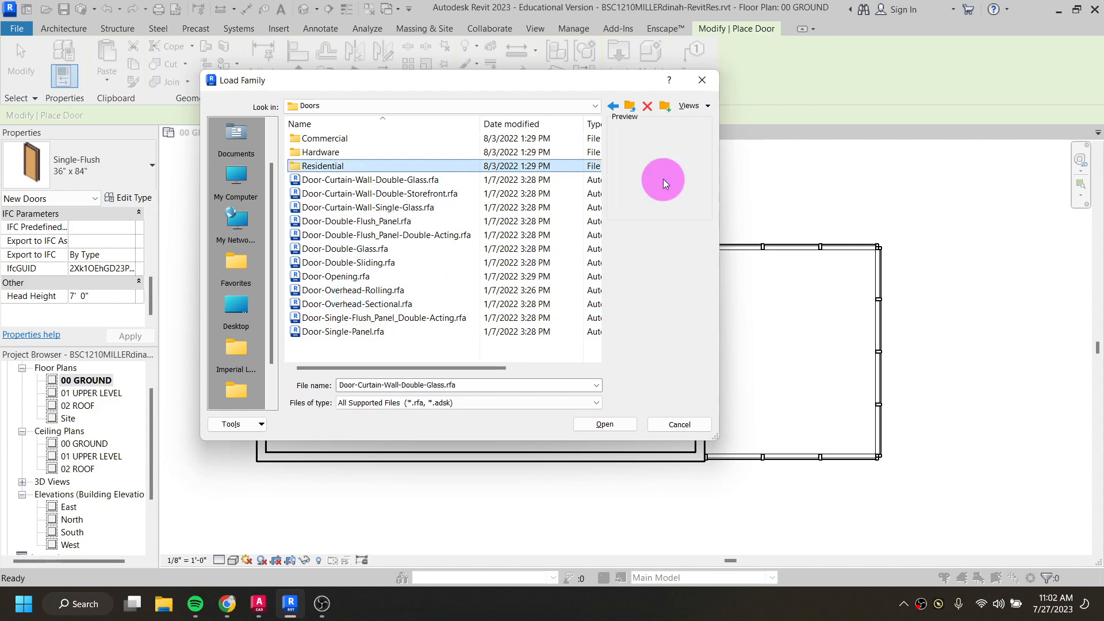
pyautogui.press('Down')
pyautogui.press('Down')
pyautogui.press('Down')
pyautogui.press('Down')
pyautogui.press('Down')
pyautogui.press('Down')
pyautogui.press('Down')
pyautogui.press('Down')
pyautogui.press('Down')
pyautogui.press('Down')
pyautogui.press('Down')
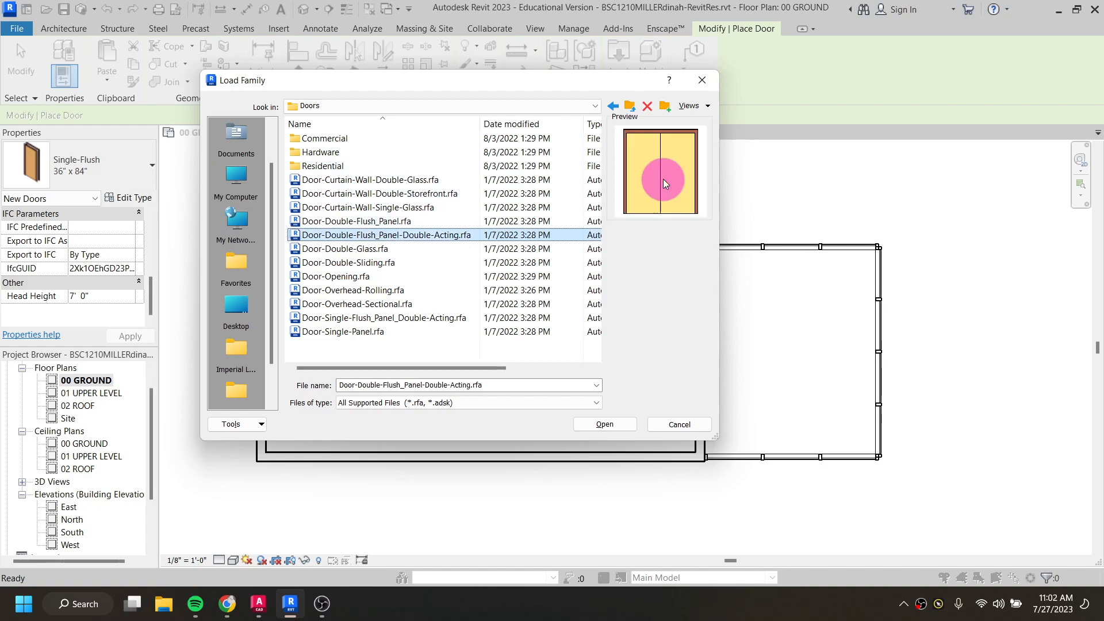
pyautogui.press('Up')
pyautogui.press('Up')
pyautogui.press('Up')
pyautogui.press('Up')
pyautogui.press('Down')
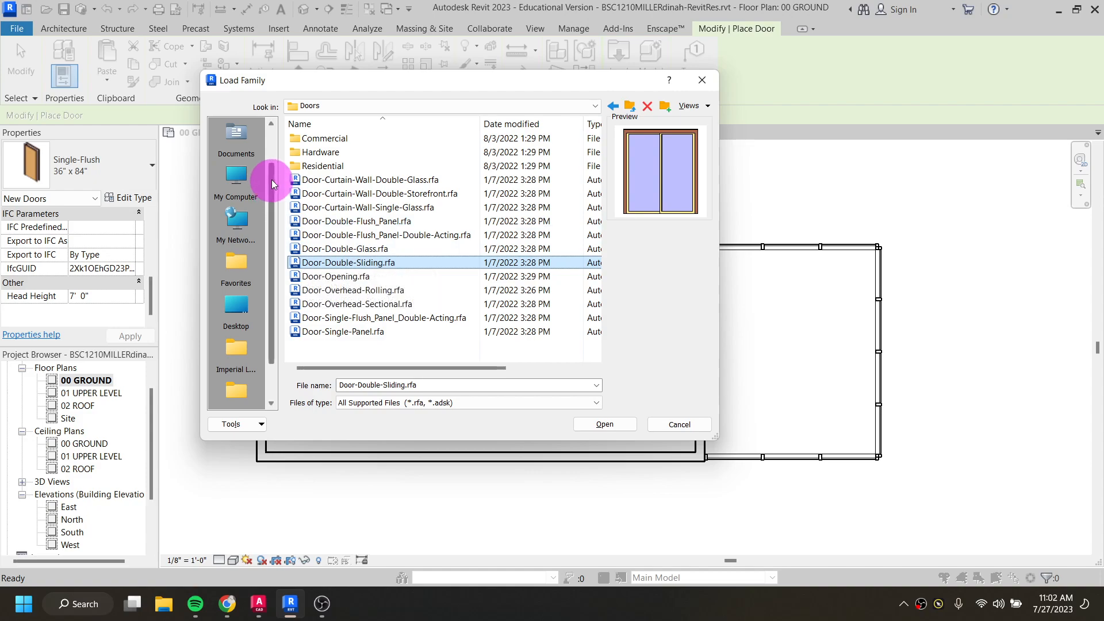
# Open the Residential doors folder and examine the previews of its exterior, garage and interior door families
pyautogui.doubleClick(322, 166)
pyautogui.click(324, 154)
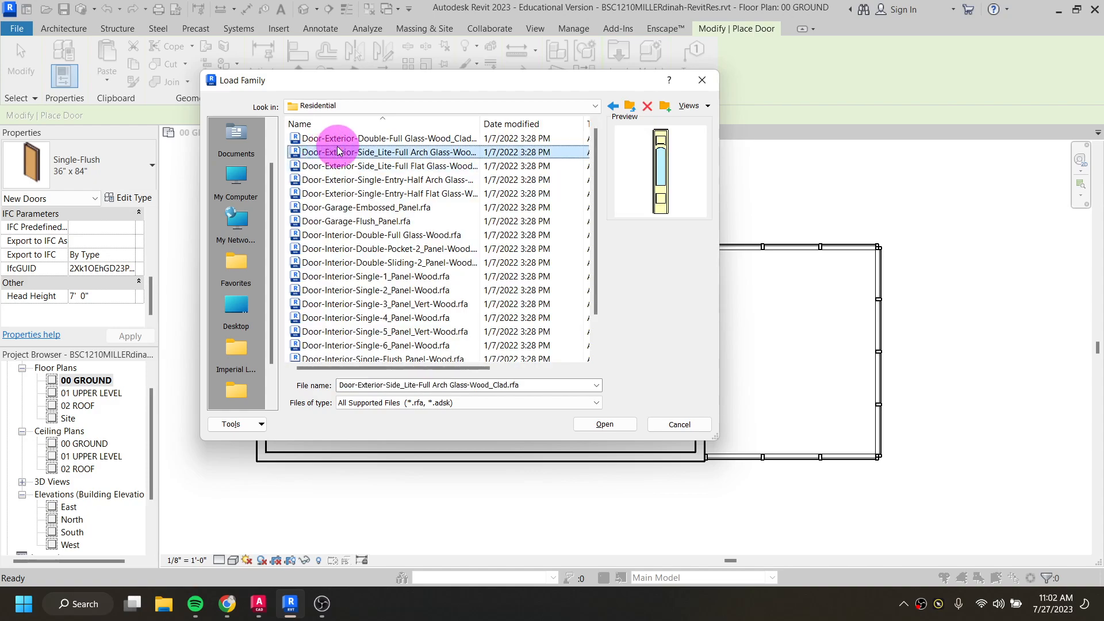
pyautogui.click(334, 141)
pyautogui.press('Down')
pyautogui.press('Down')
pyautogui.press('Down')
pyautogui.press('Down')
pyautogui.press('Down')
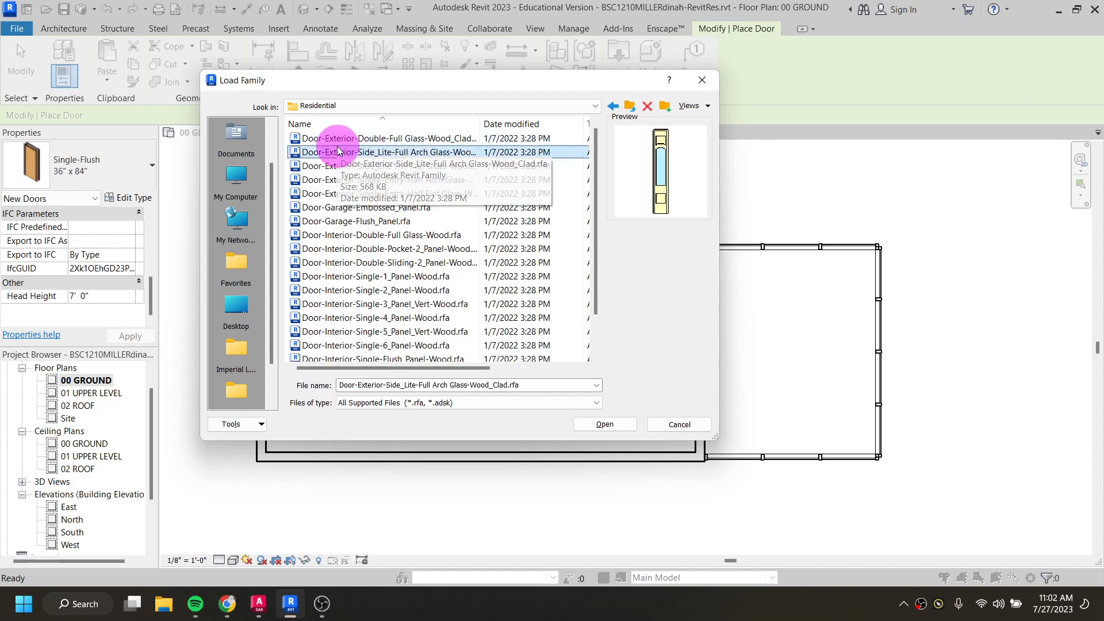
pyautogui.press('Down')
pyautogui.press('Down')
pyautogui.press('Down')
pyautogui.press('Down')
pyautogui.press('Down')
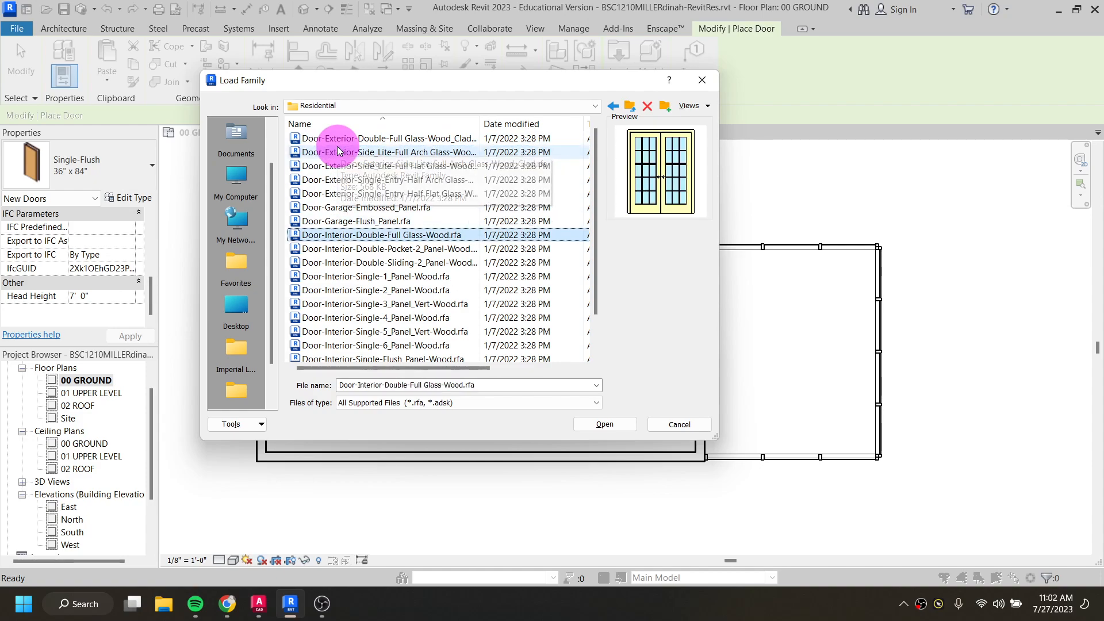
pyautogui.press('Down')
pyautogui.press('Down')
pyautogui.press('Down')
pyautogui.press('Down')
pyautogui.press('Down')
pyautogui.press('Down')
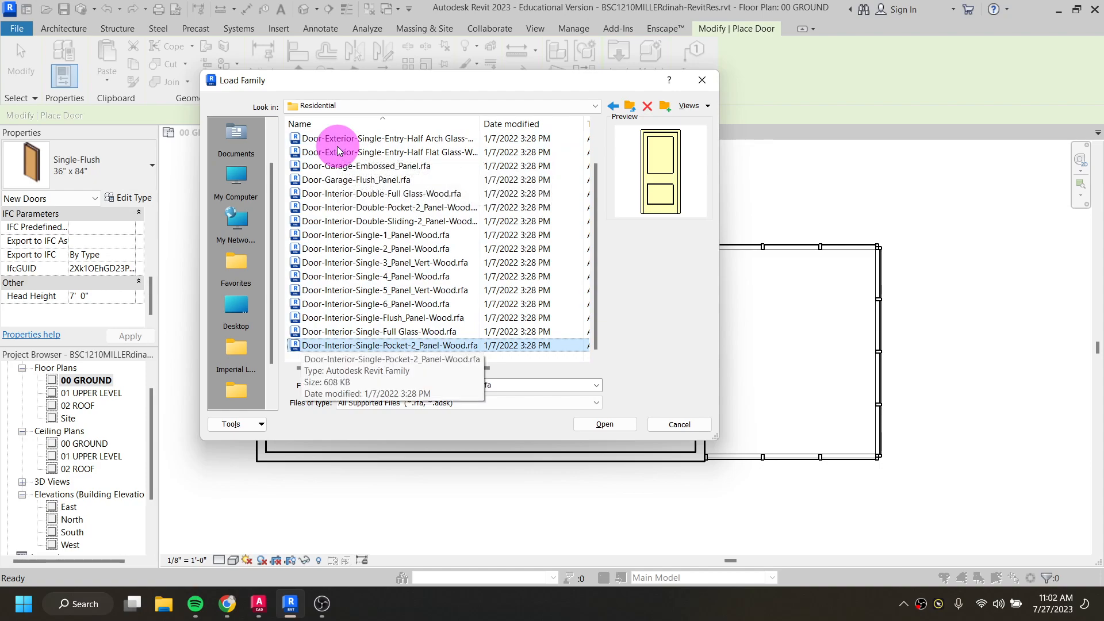
pyautogui.press('Up')
pyautogui.press('Up')
pyautogui.press('Up')
pyautogui.press('Up')
pyautogui.press('Up')
pyautogui.press('Up')
pyautogui.press('Up')
pyautogui.press('Up')
pyautogui.press('Up')
pyautogui.press('Up')
pyautogui.press('Up')
pyautogui.press('Up')
pyautogui.press('Up')
pyautogui.press('Up')
pyautogui.press('Up')
pyautogui.press('Up')
pyautogui.press('Up')
pyautogui.press('Up')
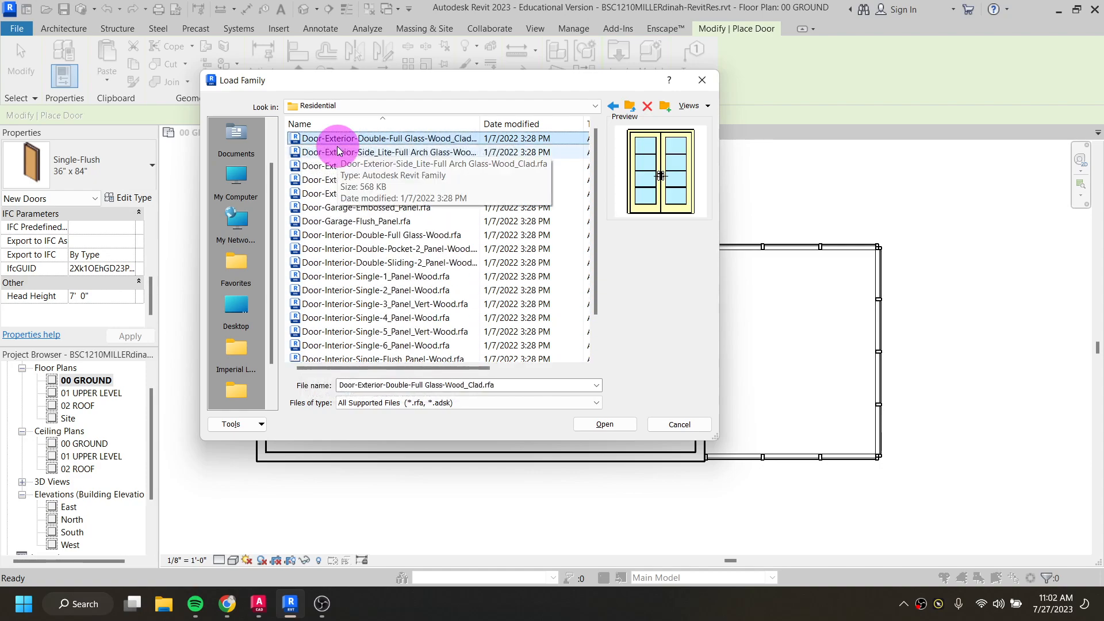
# Load the Door-Double-Glass family from the main Doors folder with its 72" x 80" type
pyautogui.click(613, 106)
pyautogui.click(402, 178)
pyautogui.click(390, 236)
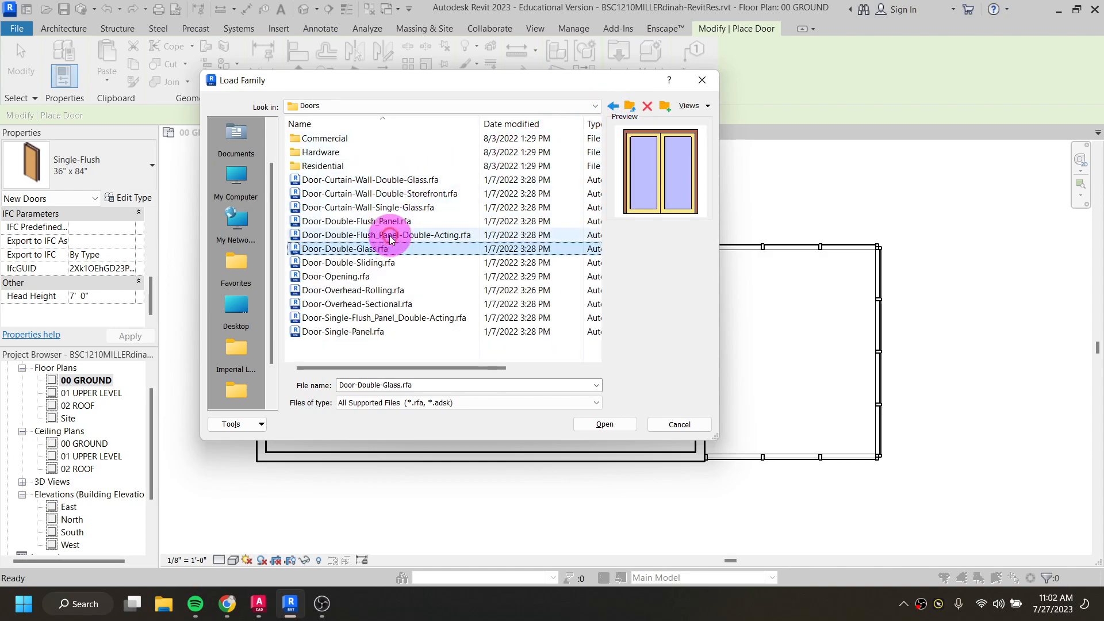
pyautogui.click(368, 250)
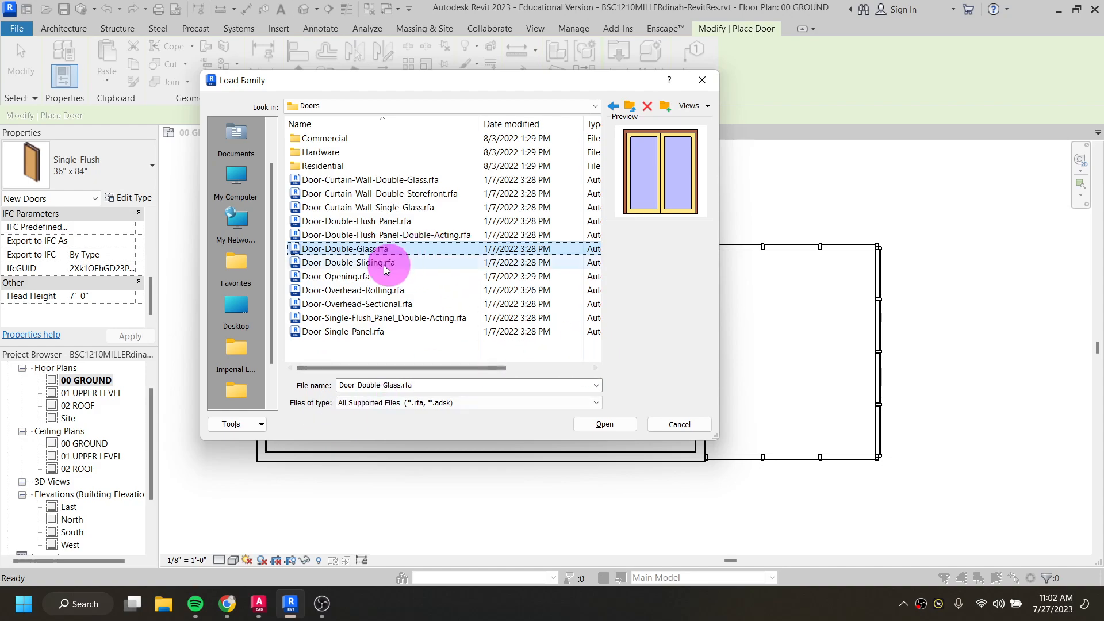
pyautogui.click(605, 424)
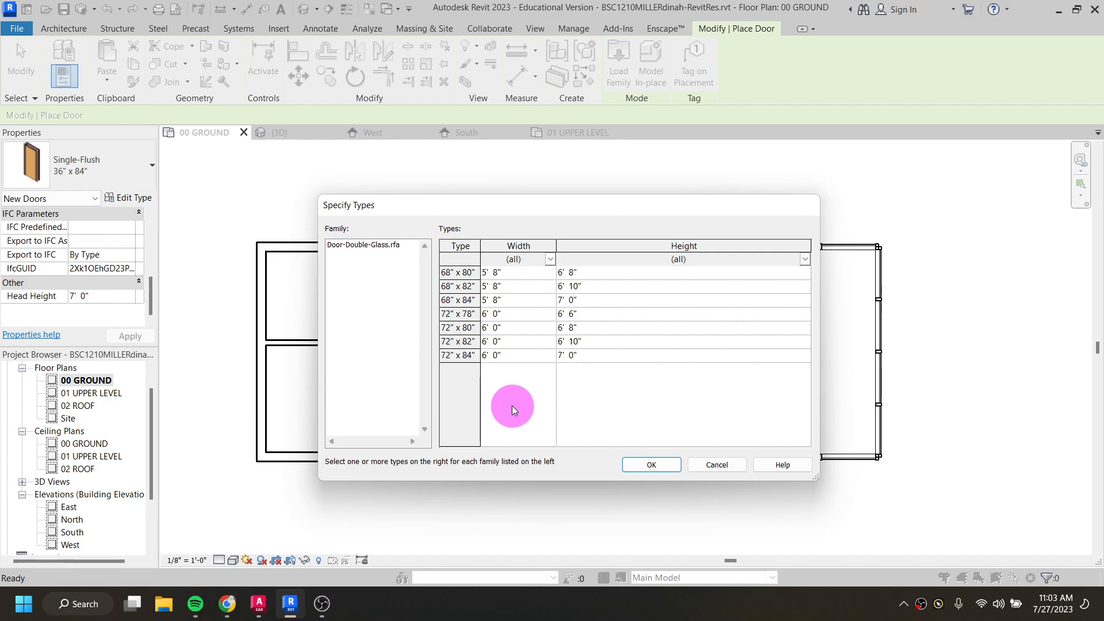
pyautogui.click(454, 328)
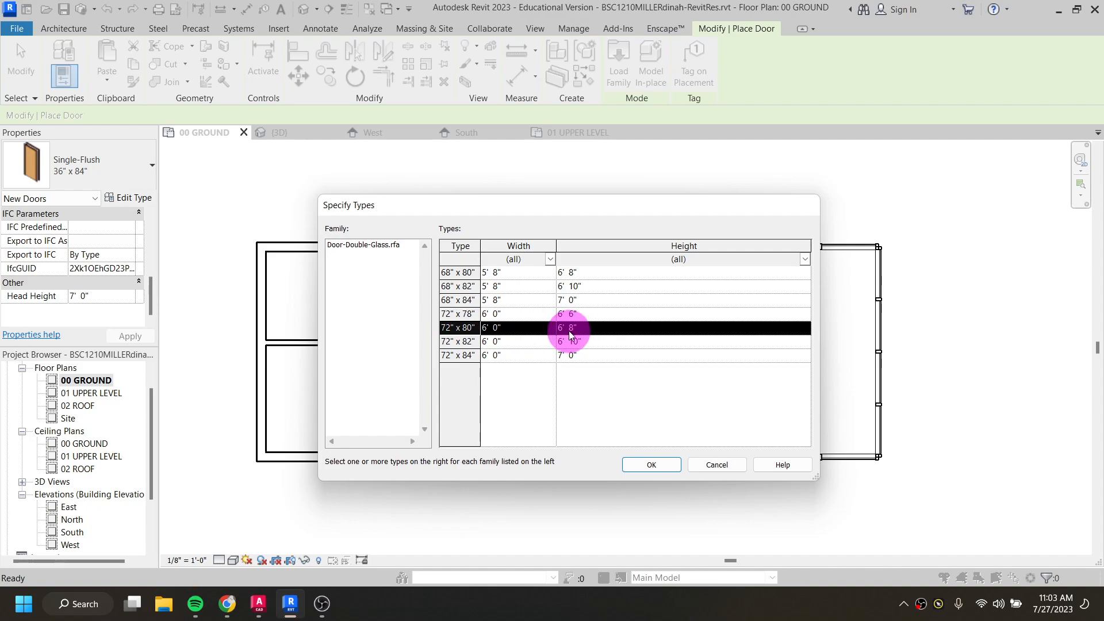
pyautogui.click(647, 467)
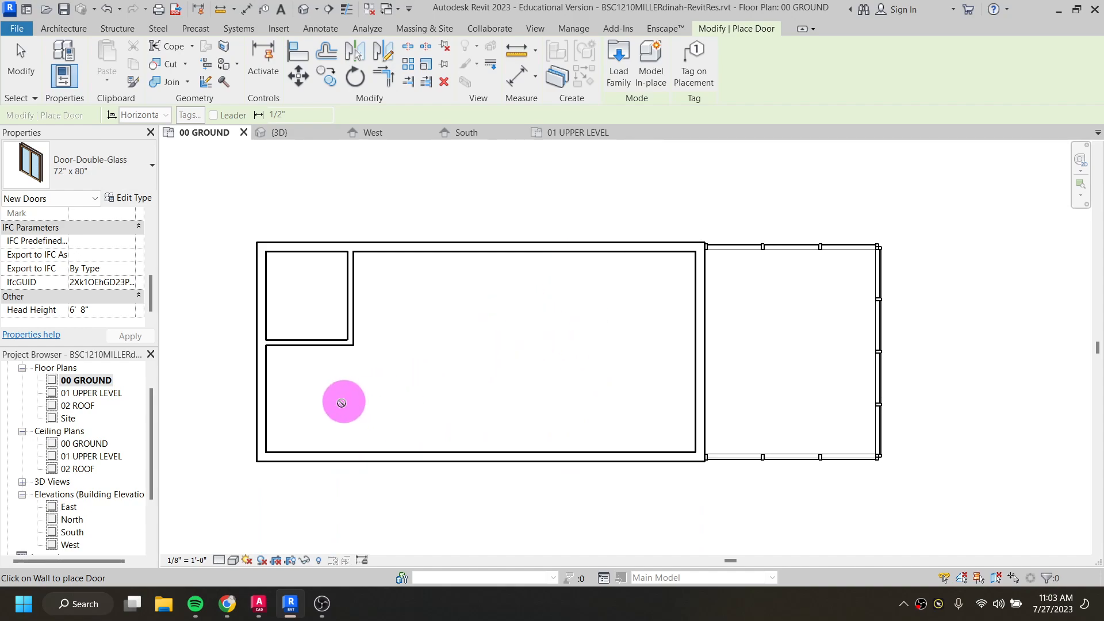
# Place the double glass door in the west exterior wall south of the corner room, centred at 4'-2" each way and swinging inward
pyautogui.scroll(1, 317, 451)
pyautogui.scroll(1, 315, 451)
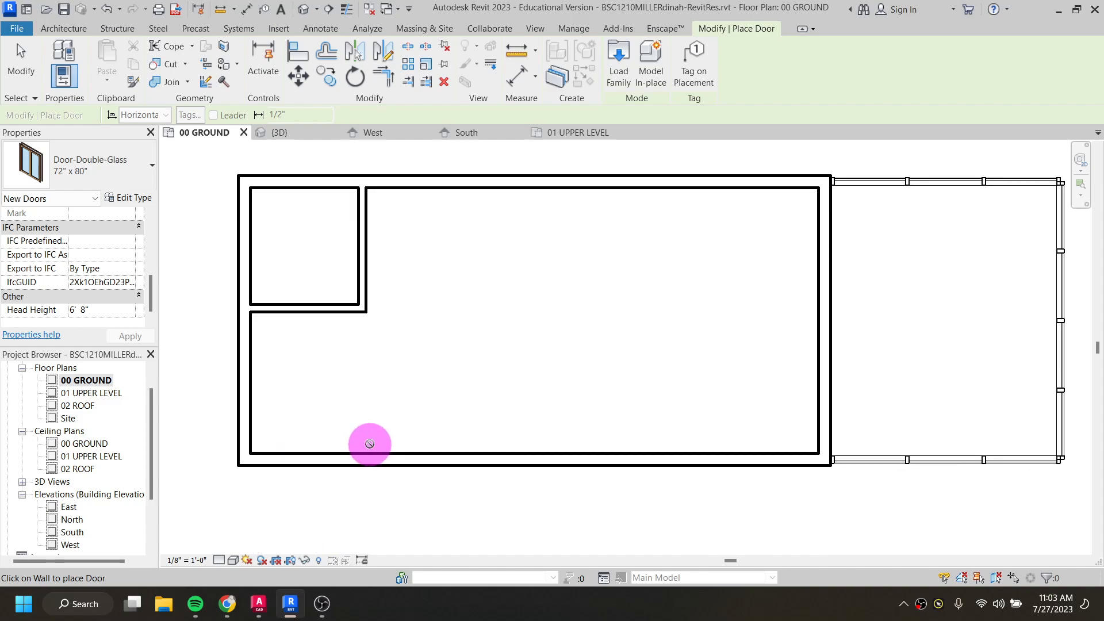
pyautogui.moveTo(259, 394); pyautogui.dragTo(456, 393, button='middle')
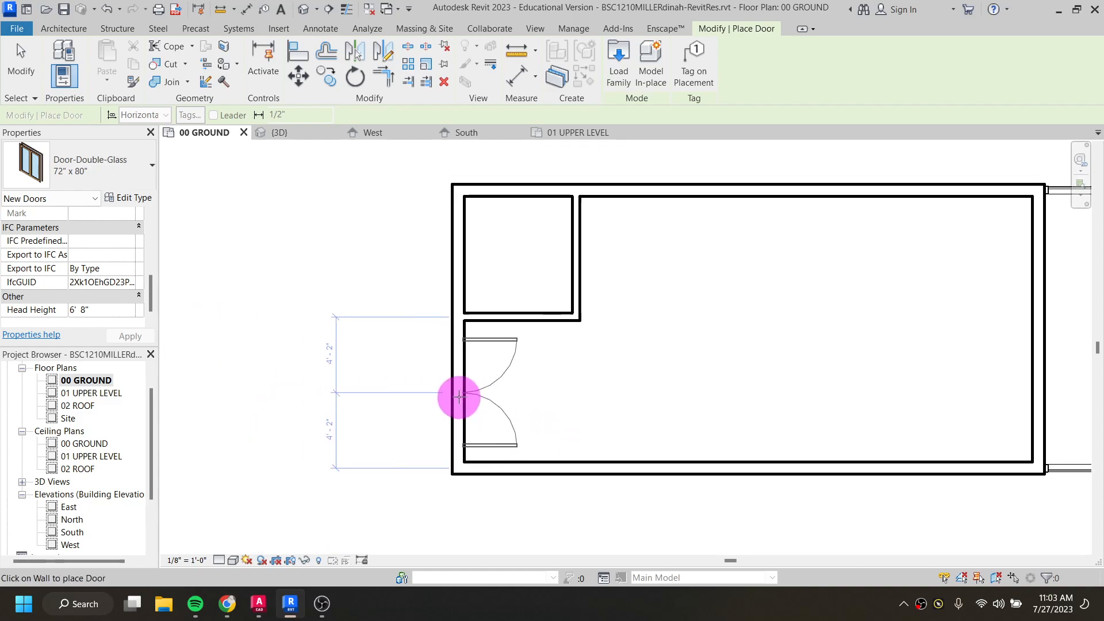
pyautogui.scroll(2, 454, 393)
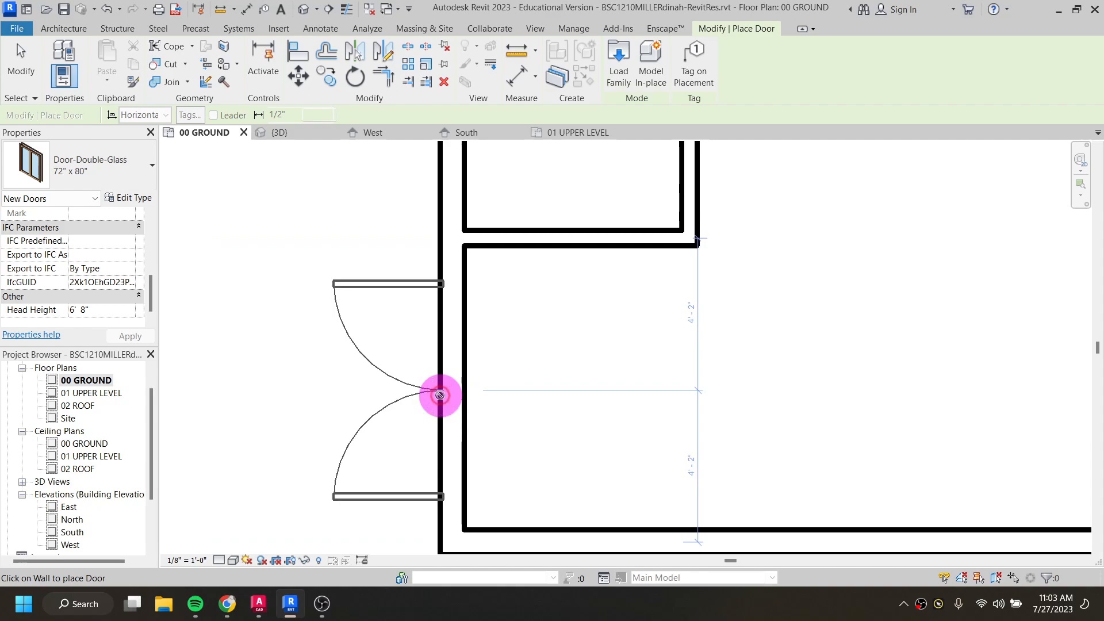
pyautogui.click(440, 394)
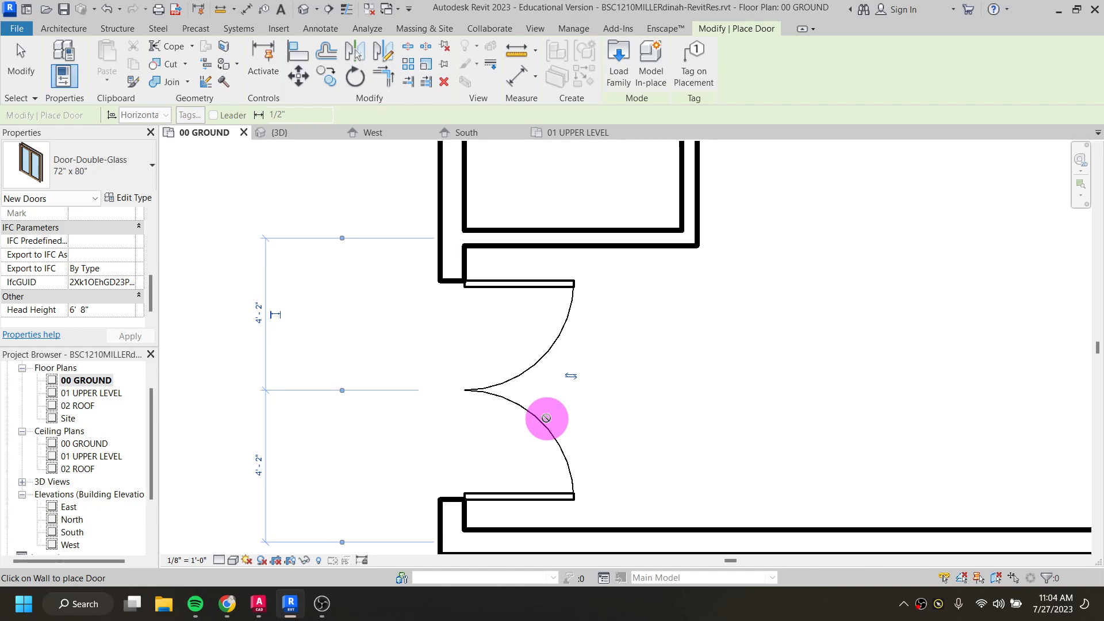
# Place a second double glass door in the main room's east wall, swinging inward, about 4'-0" from the south wall
pyautogui.scroll(-4, 576, 432)
pyautogui.moveTo(968, 432); pyautogui.dragTo(771, 399, button='middle')
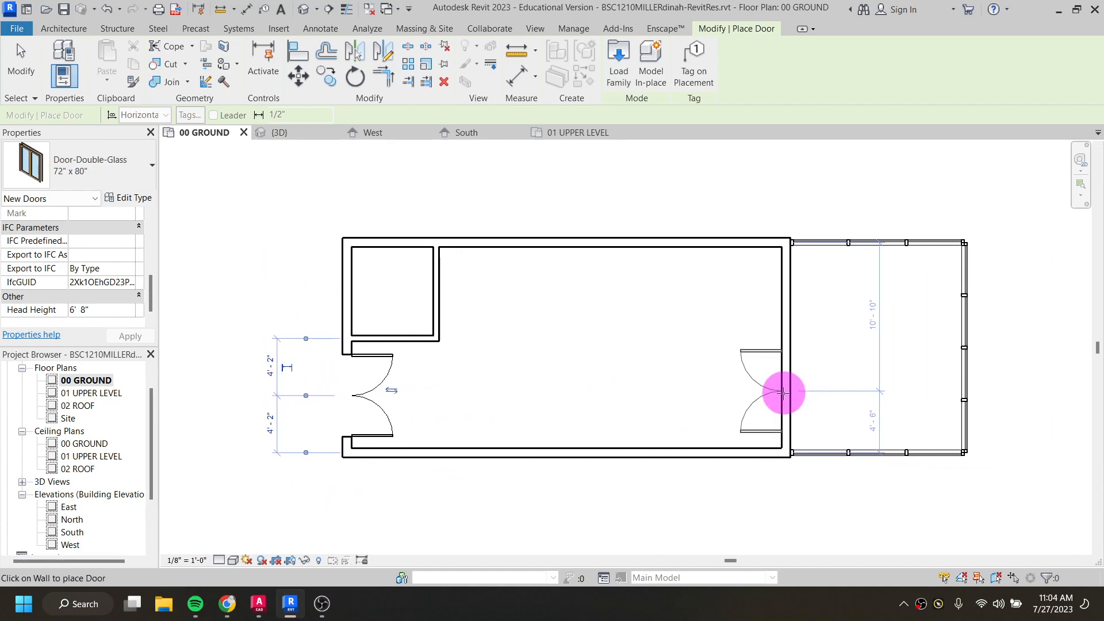
pyautogui.click(783, 396)
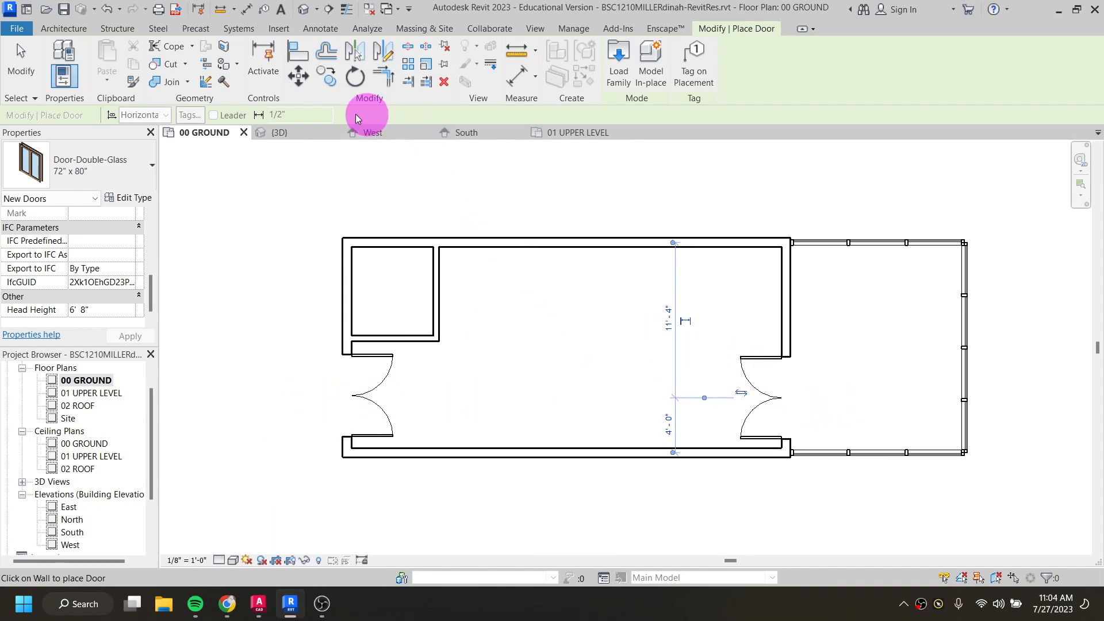
# Align the centreline of the east double door with the centreline of the west double door
pyautogui.click(303, 53)
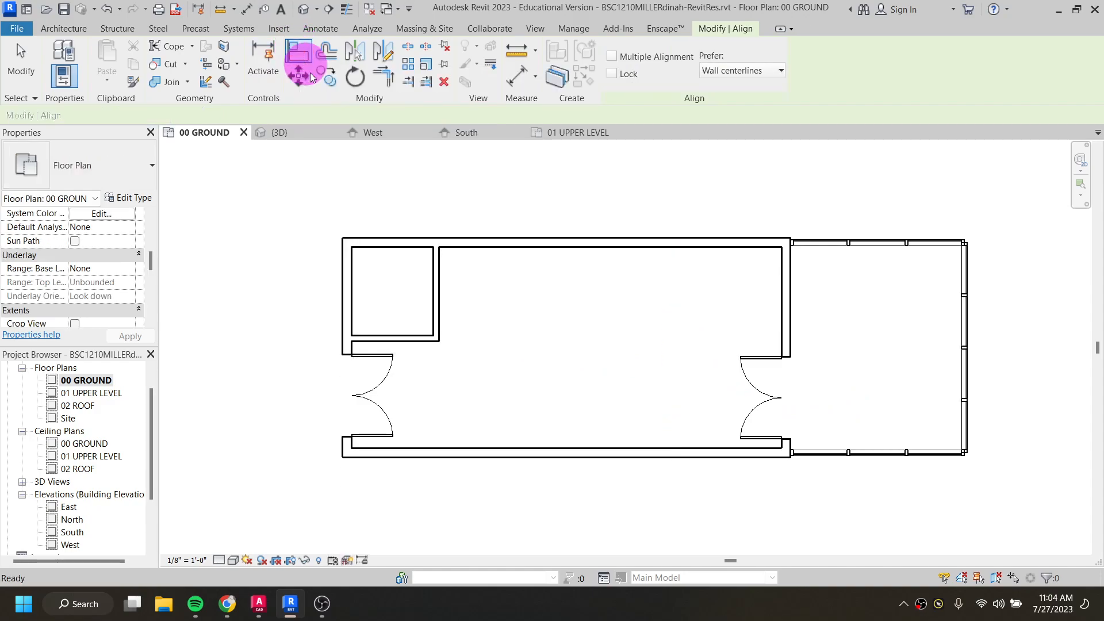
pyautogui.click(371, 395)
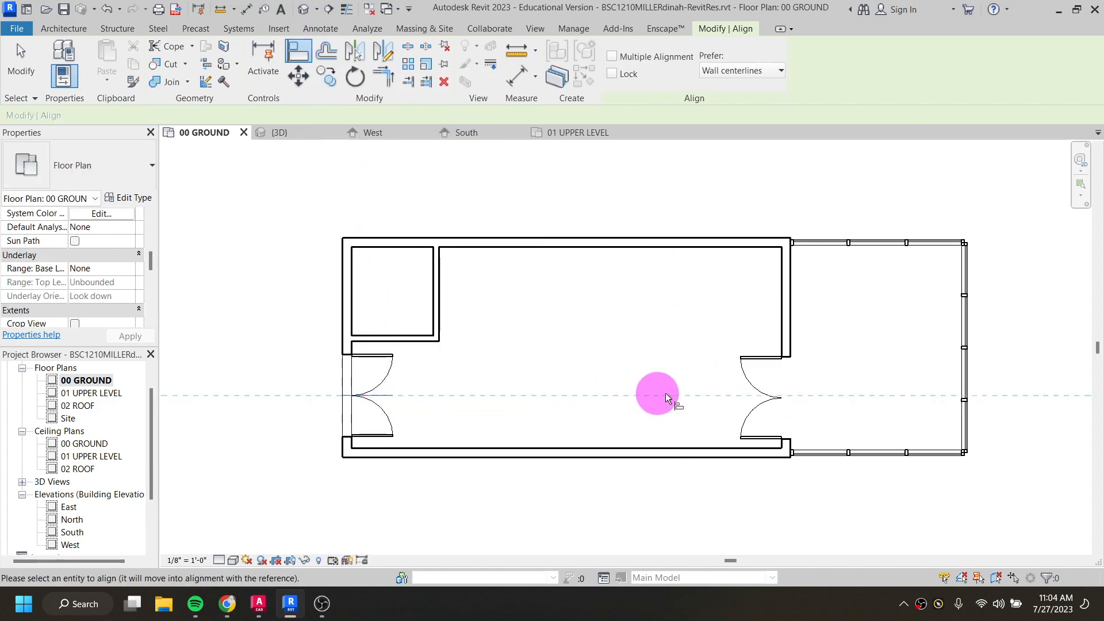
pyautogui.click(757, 406)
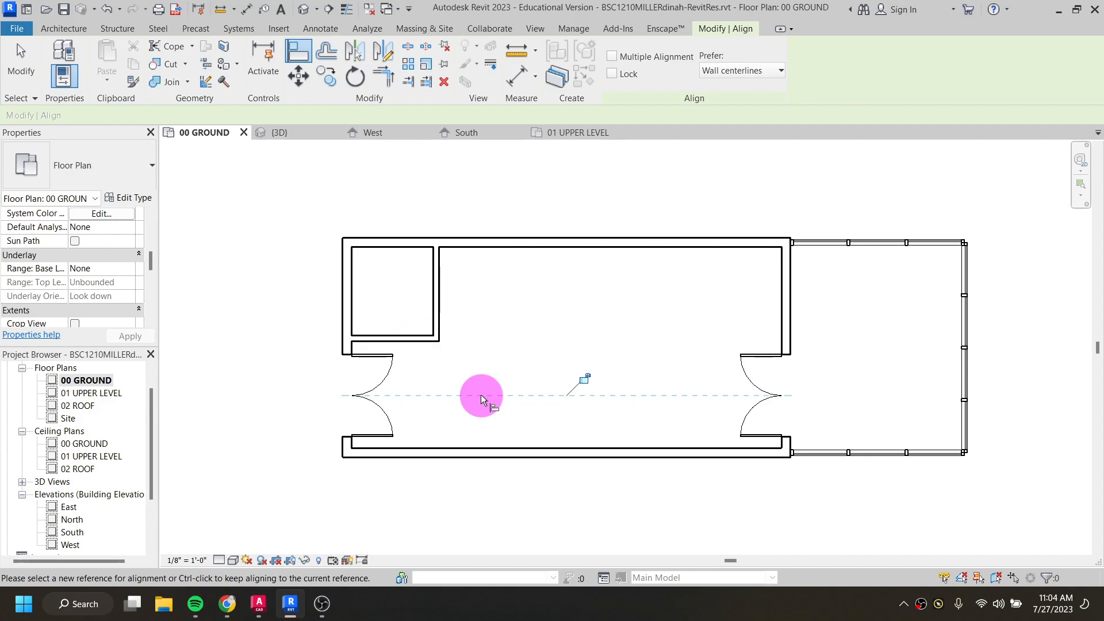
pyautogui.press('Escape')
pyautogui.press('Escape')
pyautogui.press('Escape')
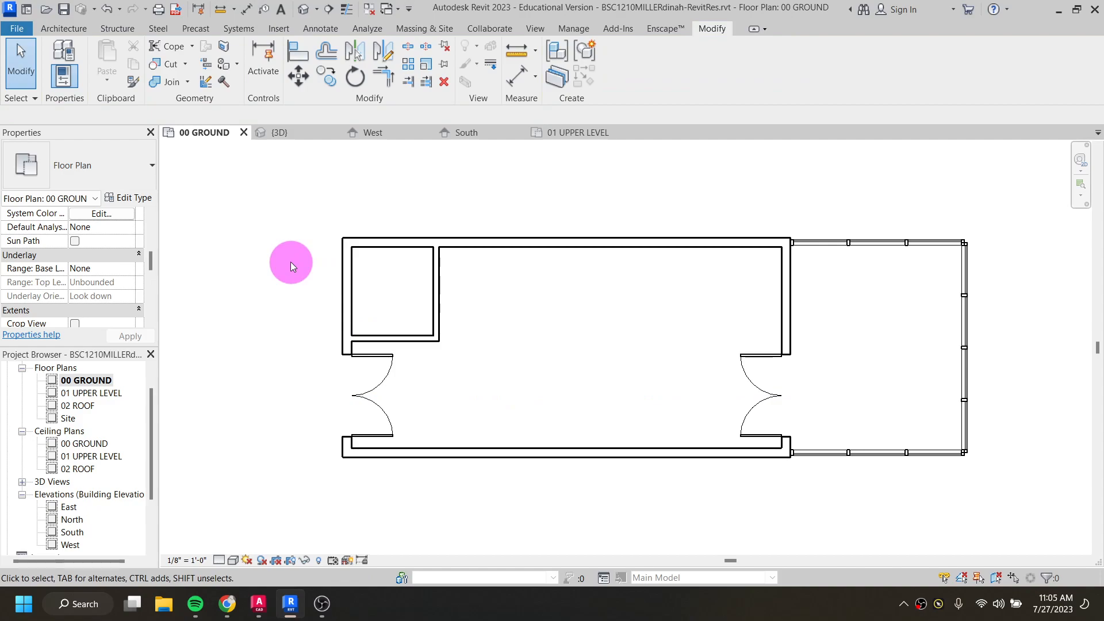
# Start the Door tool again and choose the Single-Flush 32" x 84" type
pyautogui.click(68, 28)
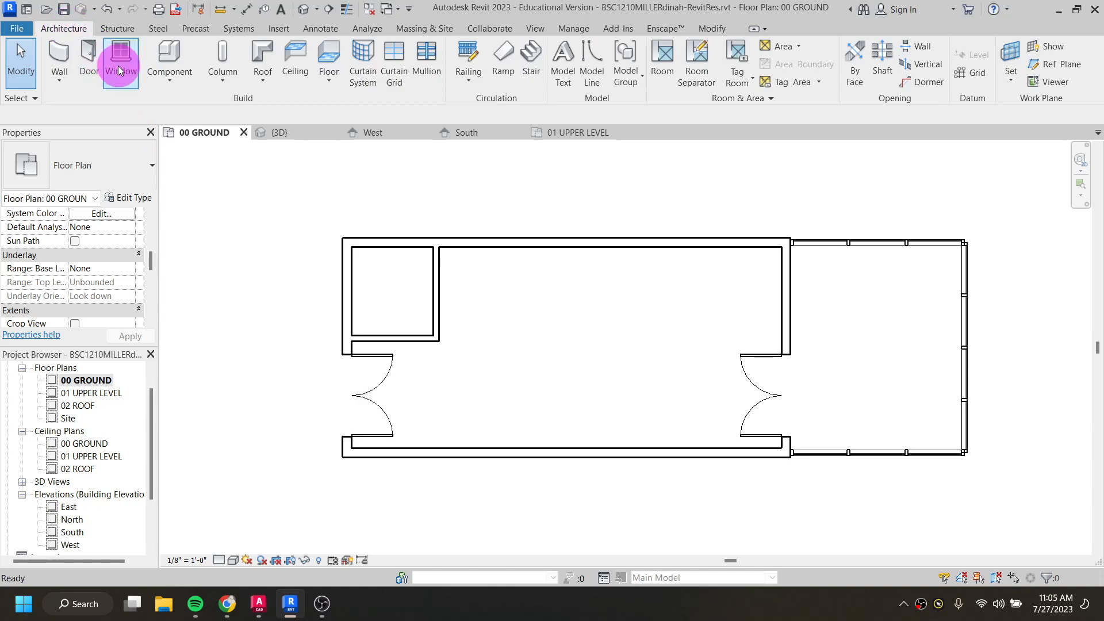
pyautogui.click(89, 59)
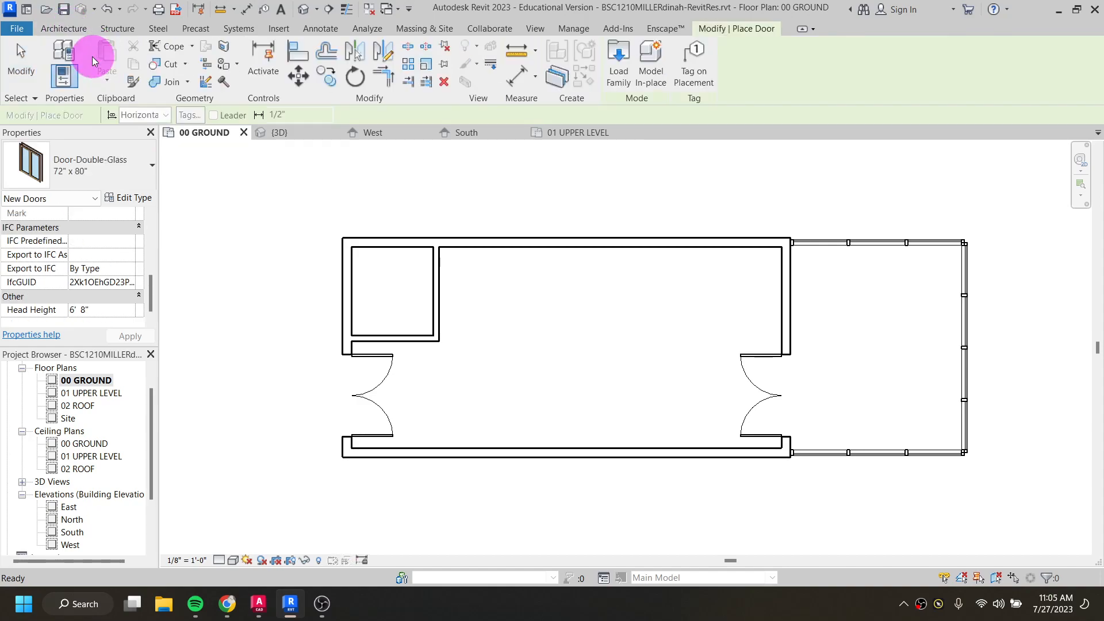
pyautogui.click(104, 168)
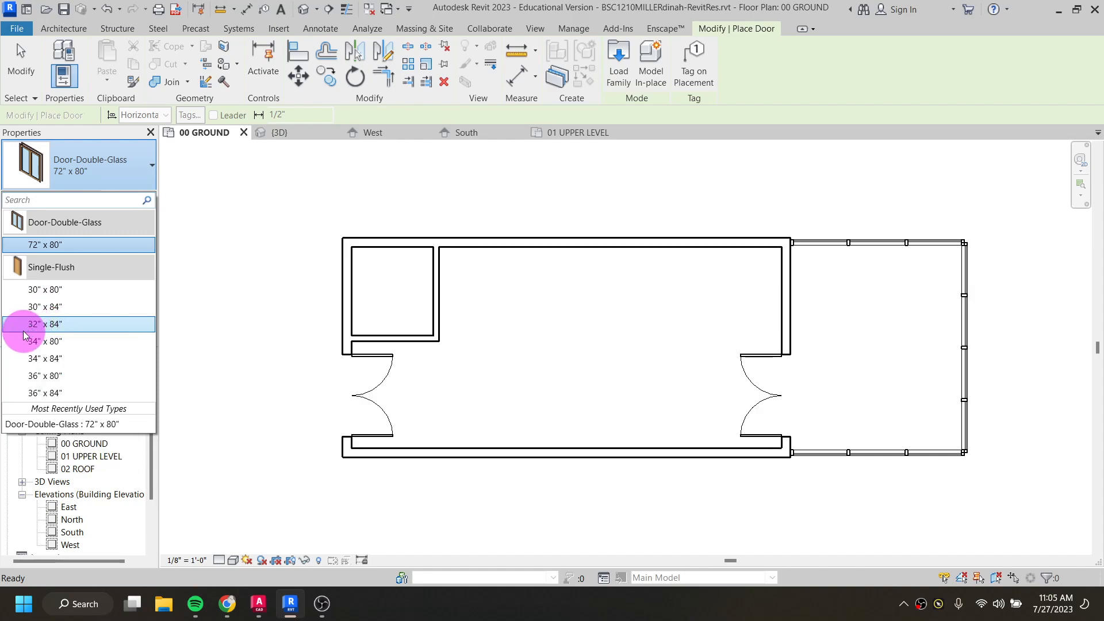
pyautogui.moveTo(52, 325)
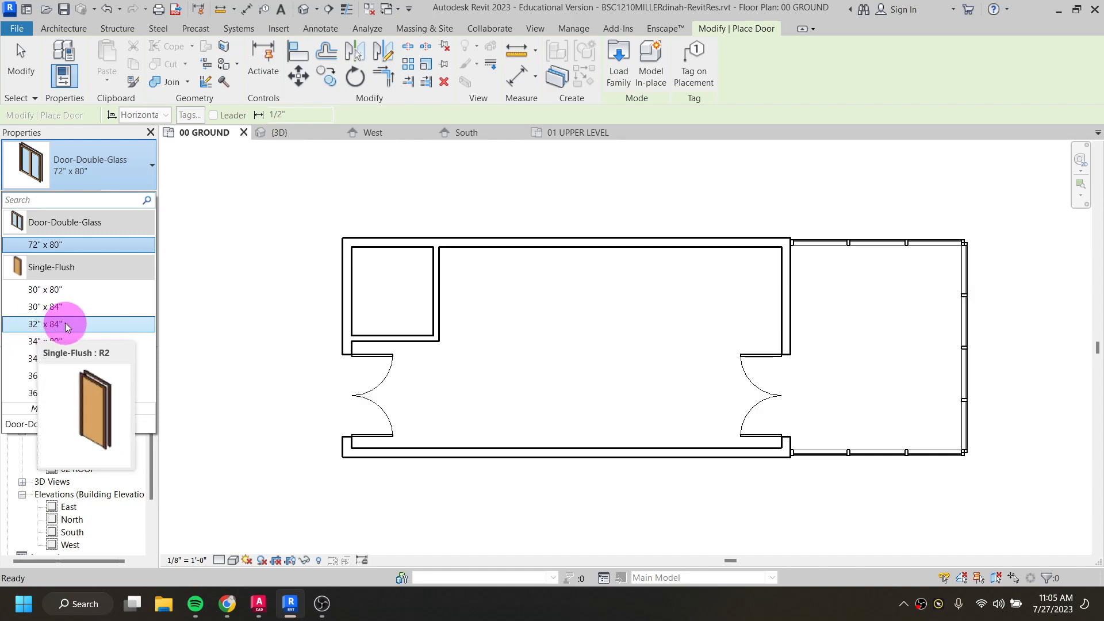
pyautogui.click(72, 325)
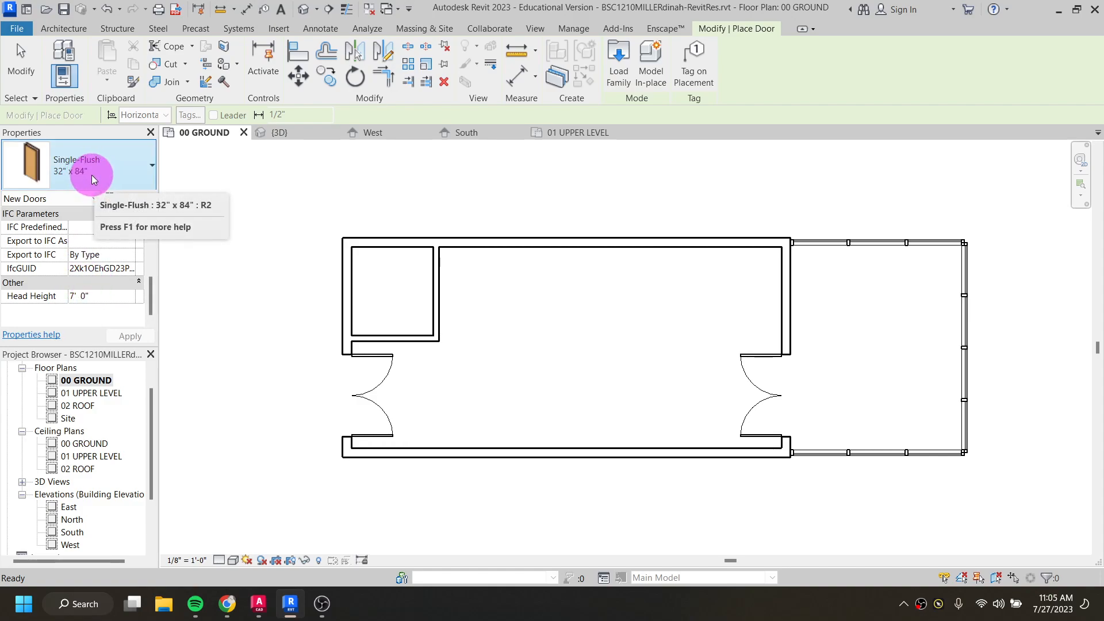
# Duplicate the Single-Flush 32" x 84" door type and name the copy 32" x 80"
pyautogui.moveTo(91, 175)
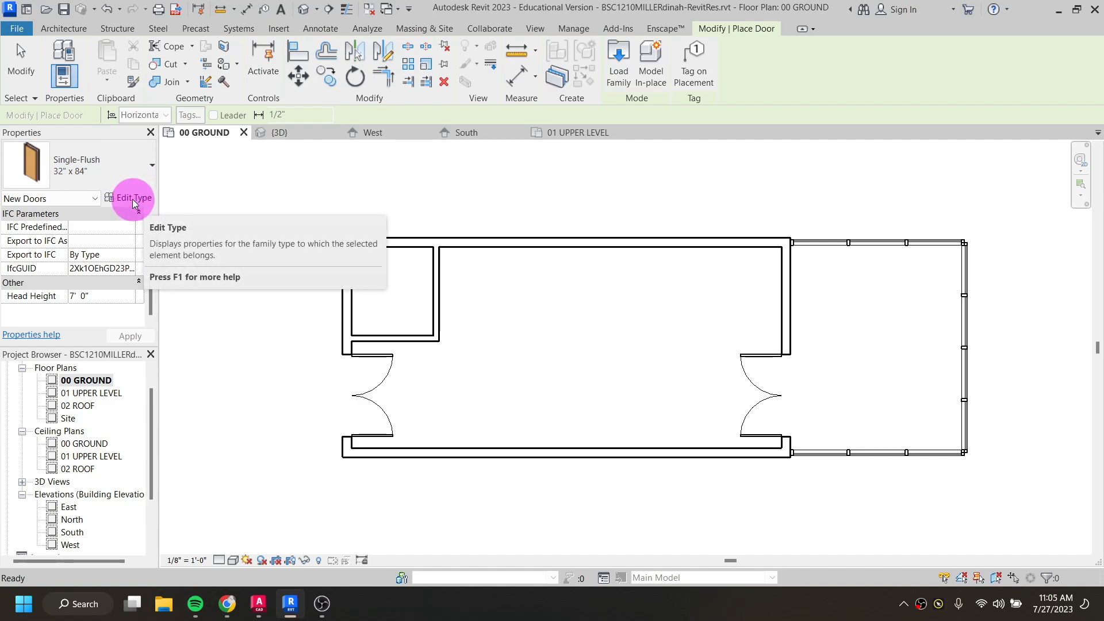
pyautogui.click(128, 199)
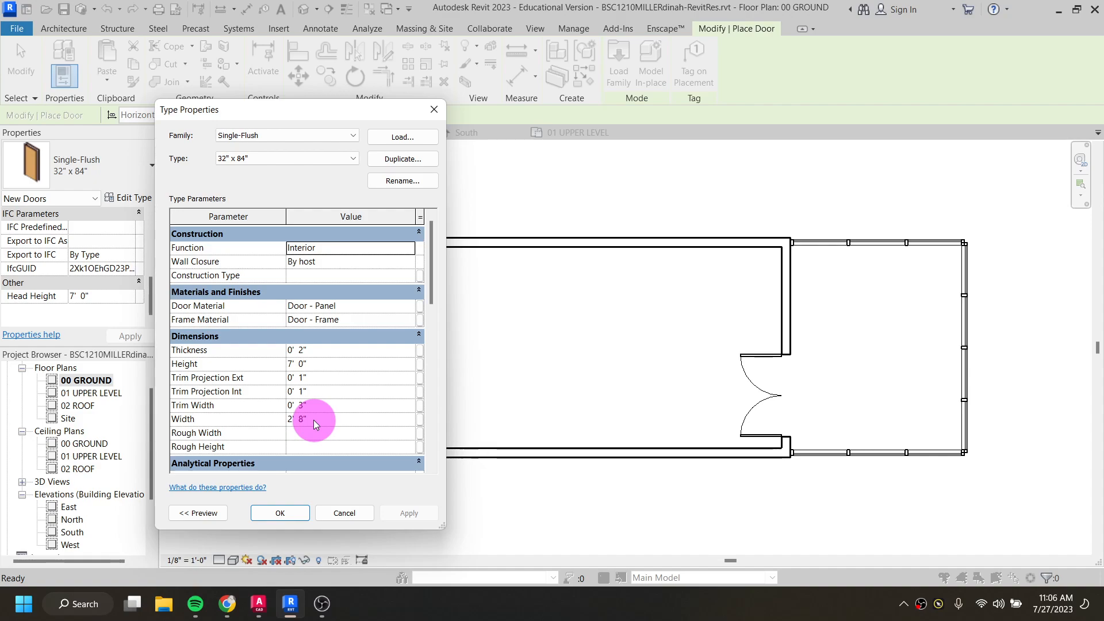
pyautogui.click(395, 158)
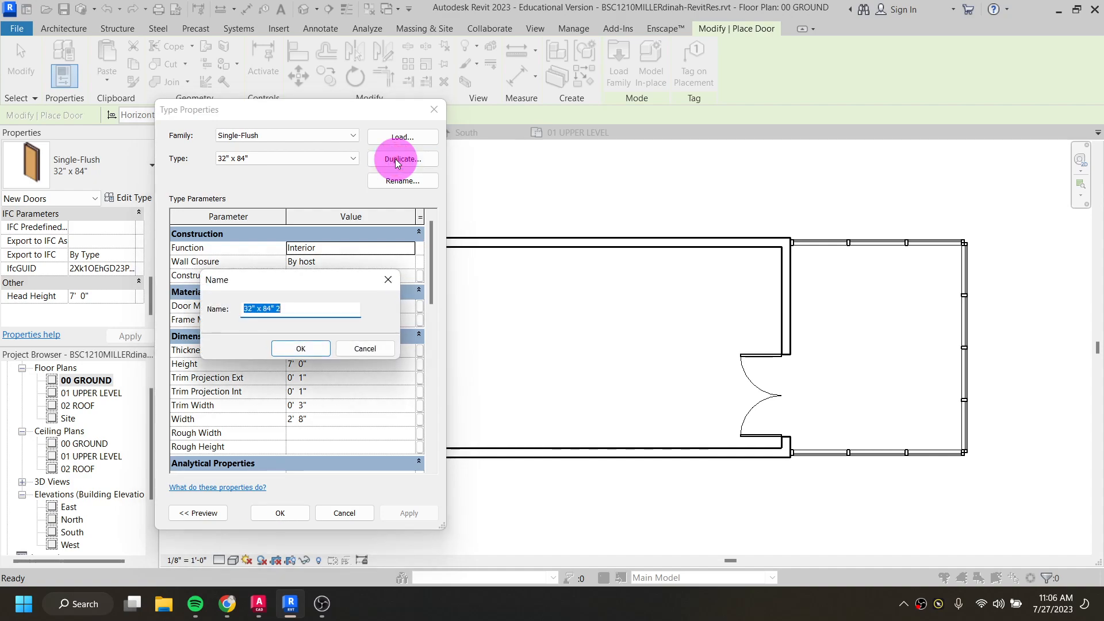
pyautogui.click(290, 310)
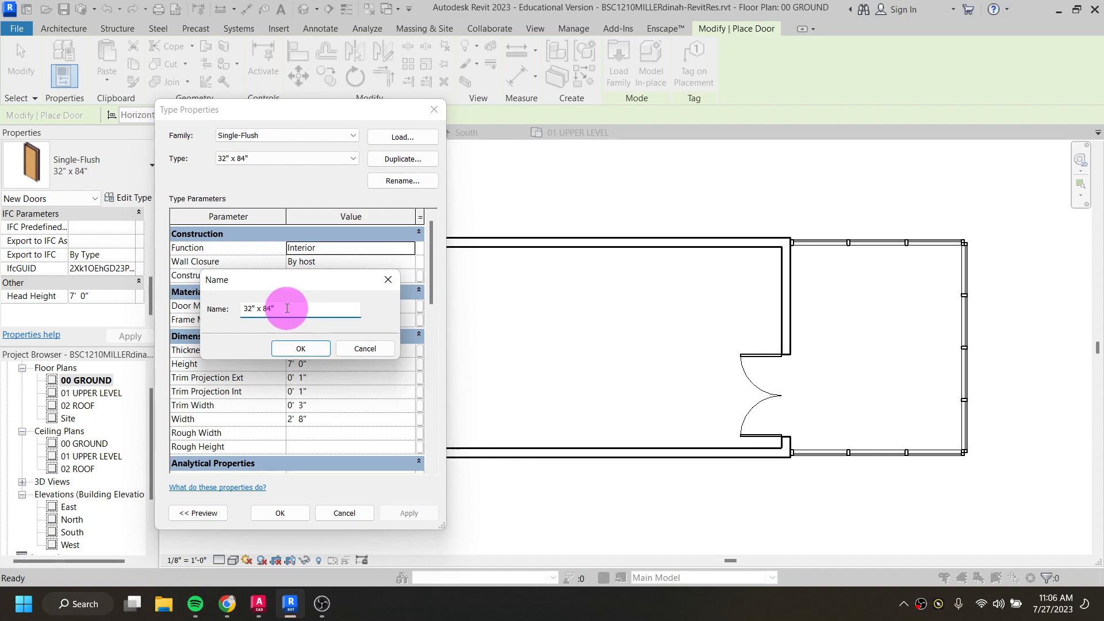
pyautogui.press('BackSpace')
pyautogui.write('0')
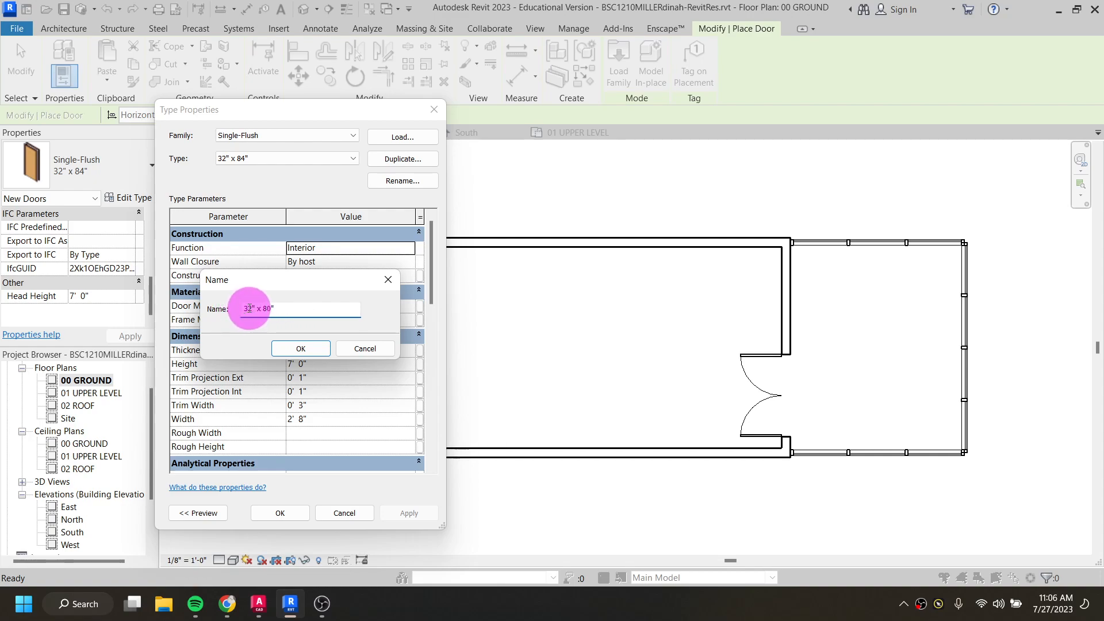
pyautogui.click(301, 349)
# Set the height of the new 32" x 80" door type to 6' 8" and accept the type properties
pyautogui.click(292, 363)
pyautogui.click(336, 362)
pyautogui.moveTo(336, 362); pyautogui.dragTo(285, 369)
pyautogui.write('6 8')
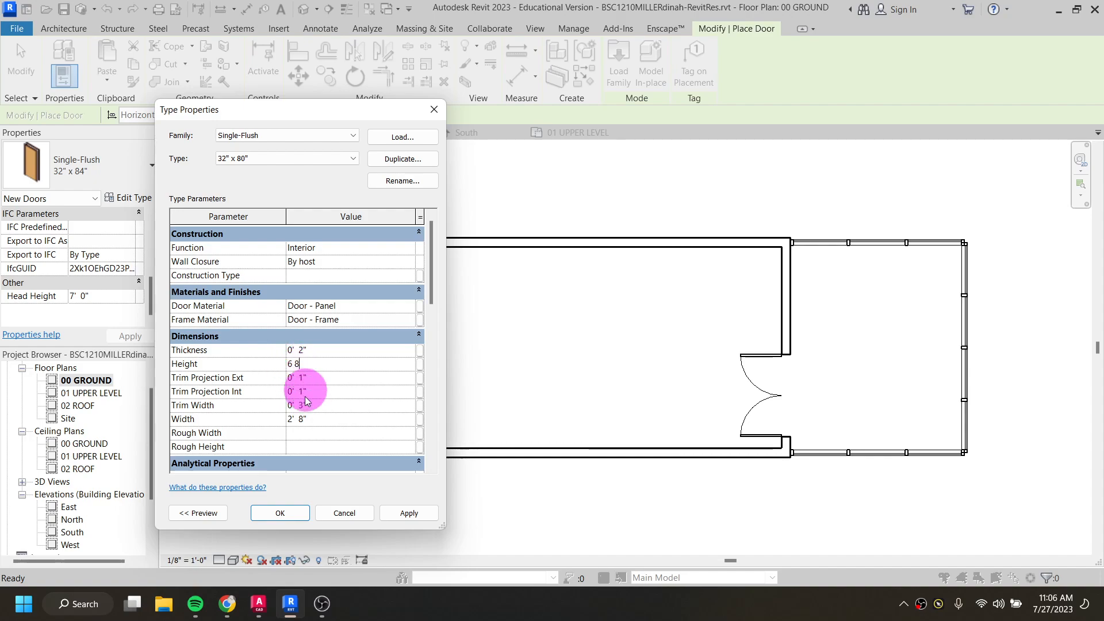
pyautogui.click(282, 513)
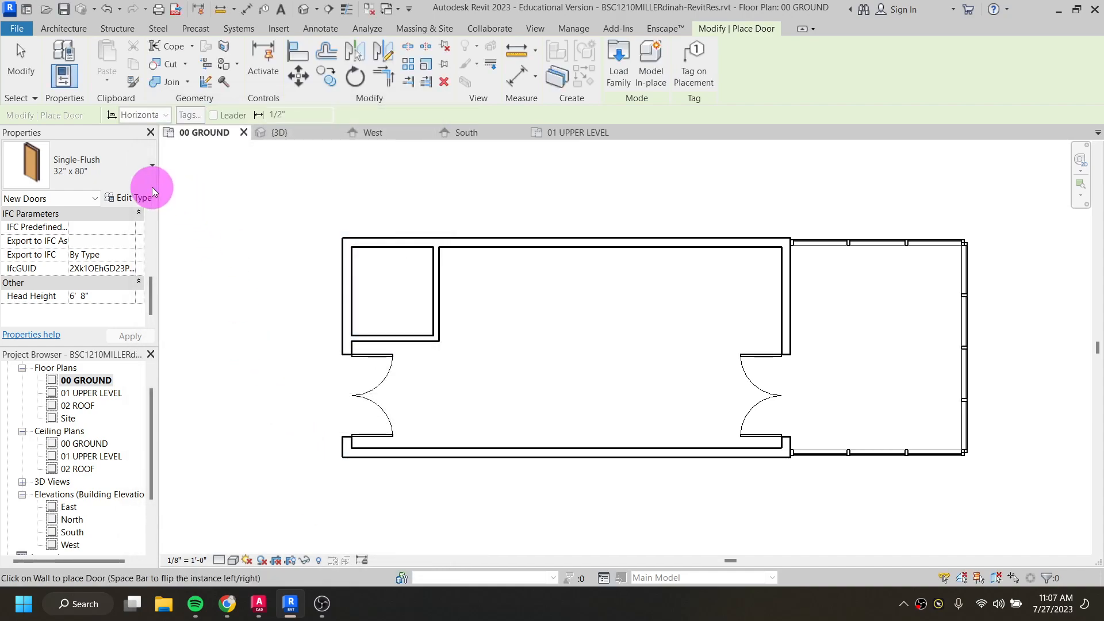
# Place the 32" x 80" door in the corner room's south wall, swinging inward and hinged east, centred 4'-8" from the west wall and 1'-10" from the east
pyautogui.scroll(4, 411, 331)
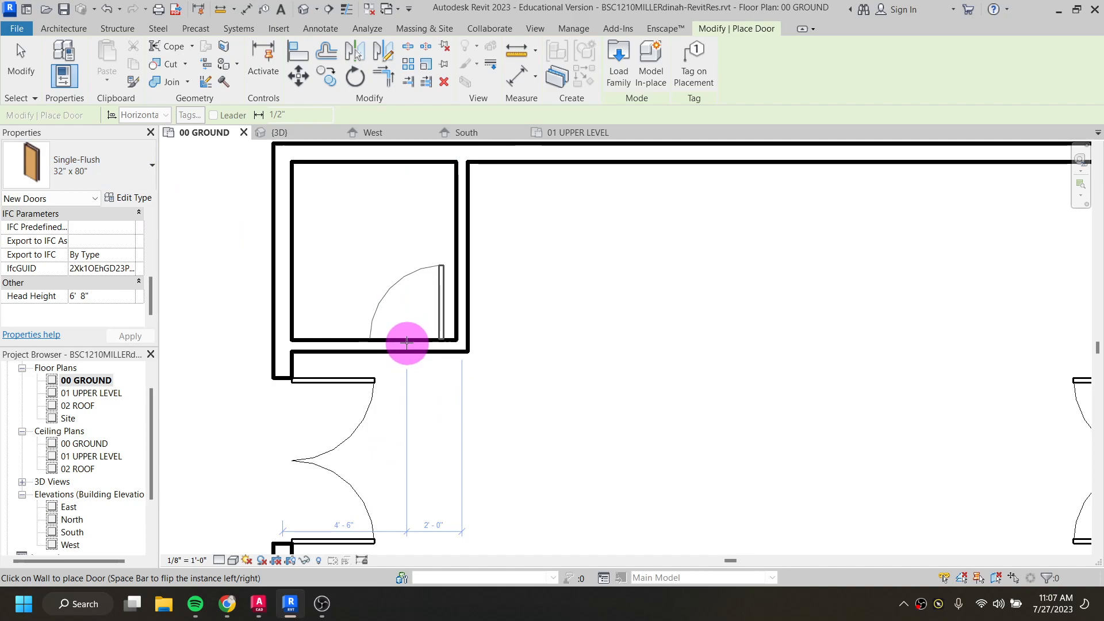
pyautogui.scroll(2, 406, 342)
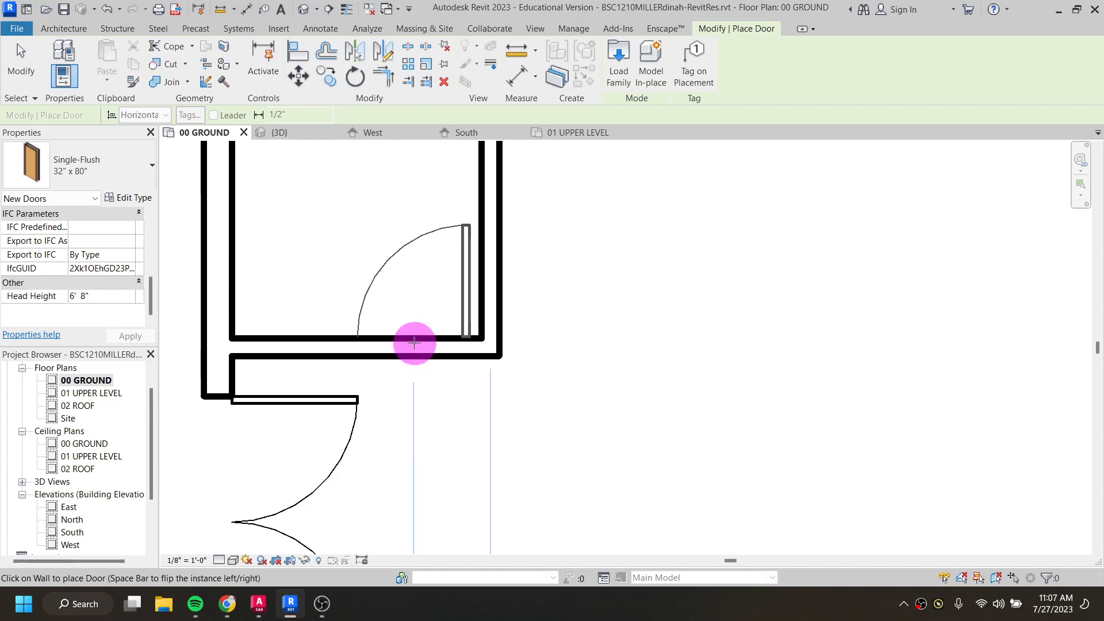
pyautogui.press('space')
pyautogui.press('space')
pyautogui.press('space')
pyautogui.press('space')
pyautogui.press('space')
pyautogui.press('space')
pyautogui.press('space')
pyautogui.press('space')
pyautogui.click(414, 342)
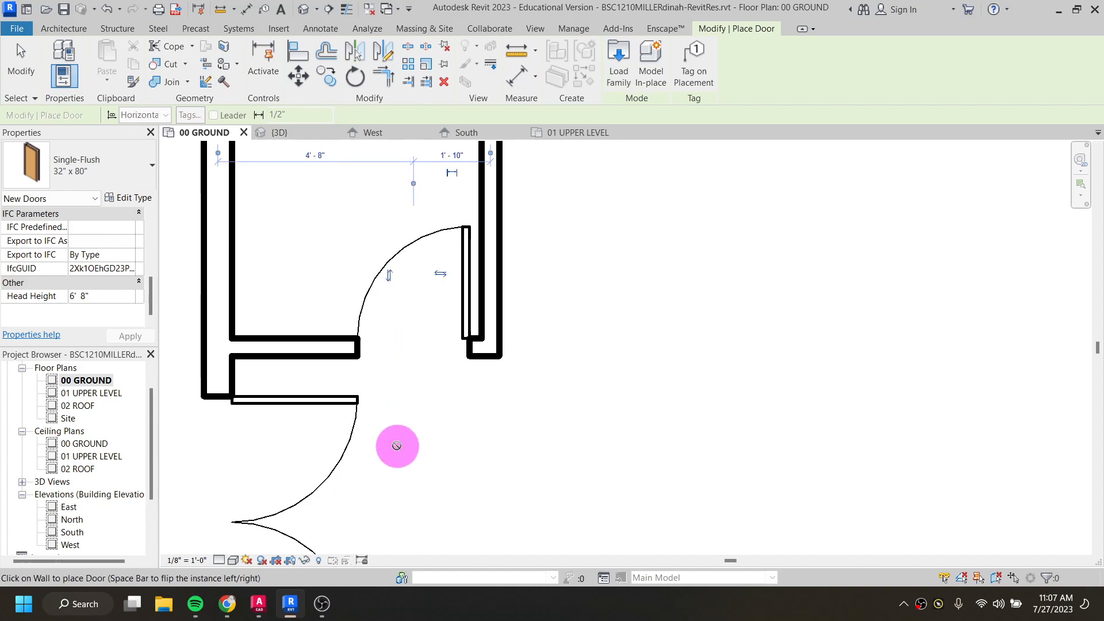
# Flip the corner room door's hinge side back and forth, leaving it hinged on the east side
pyautogui.click(440, 279)
pyautogui.scroll(-2, 389, 318)
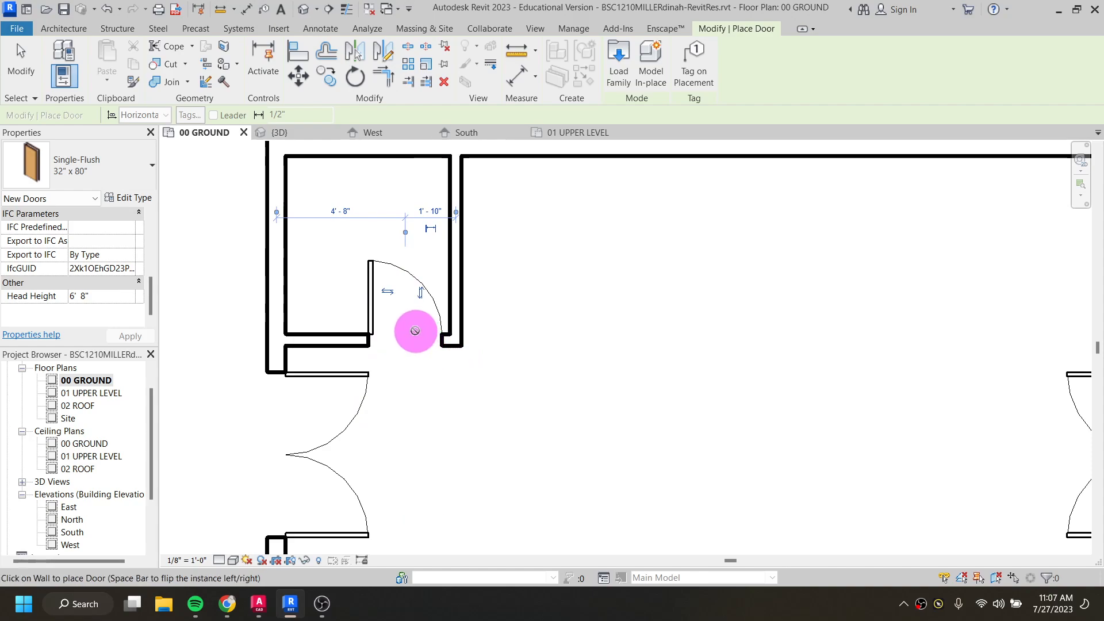
pyautogui.click(389, 291)
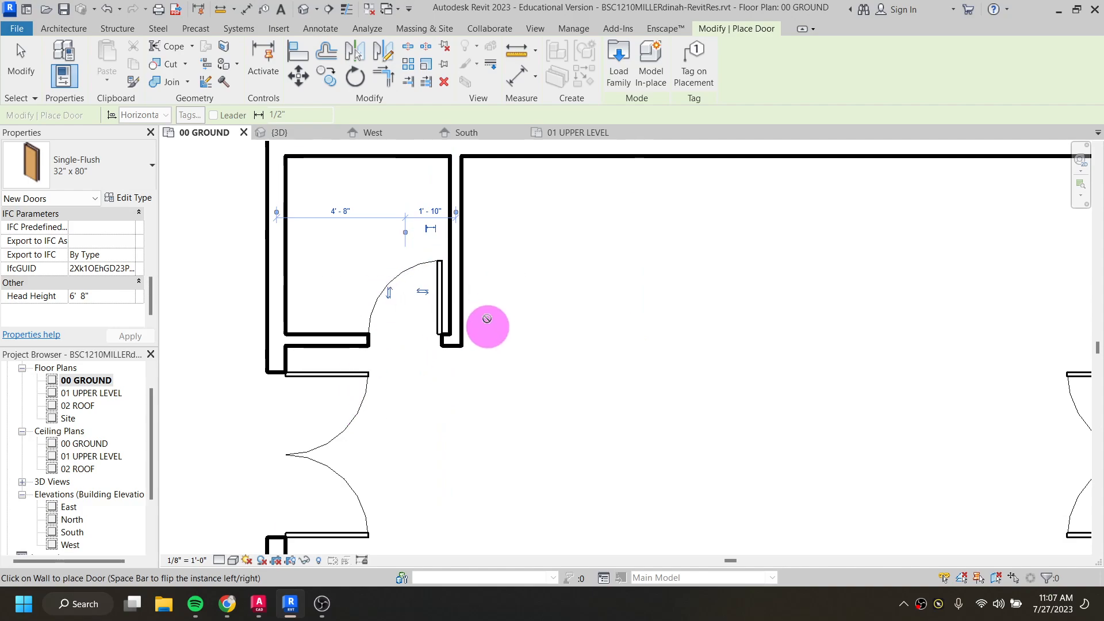
pyautogui.click(423, 293)
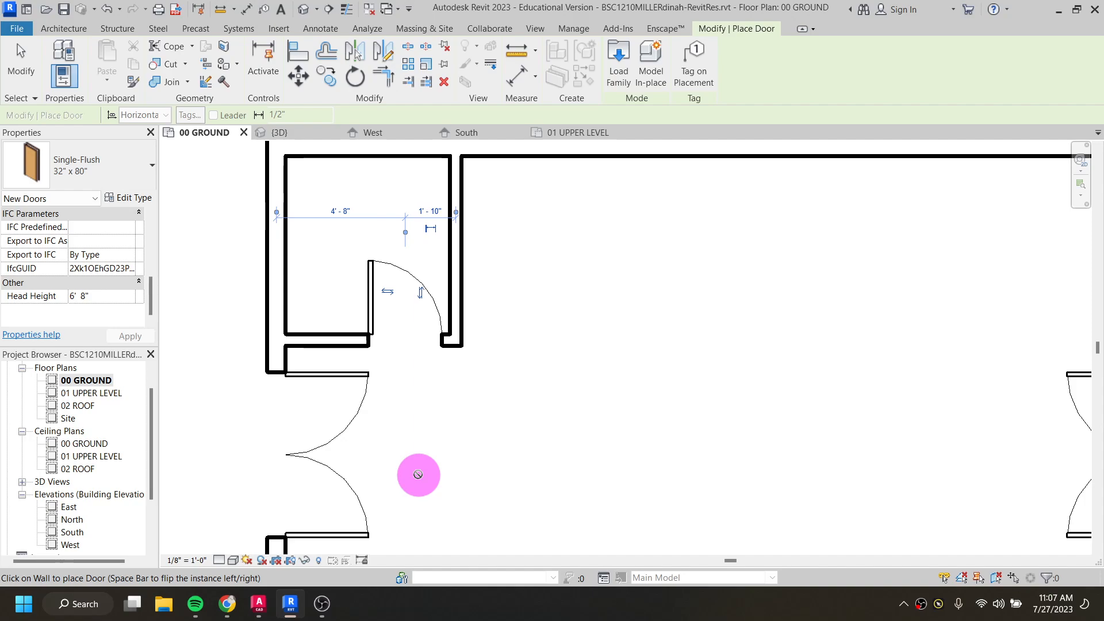
pyautogui.scroll(-3, 866, 367)
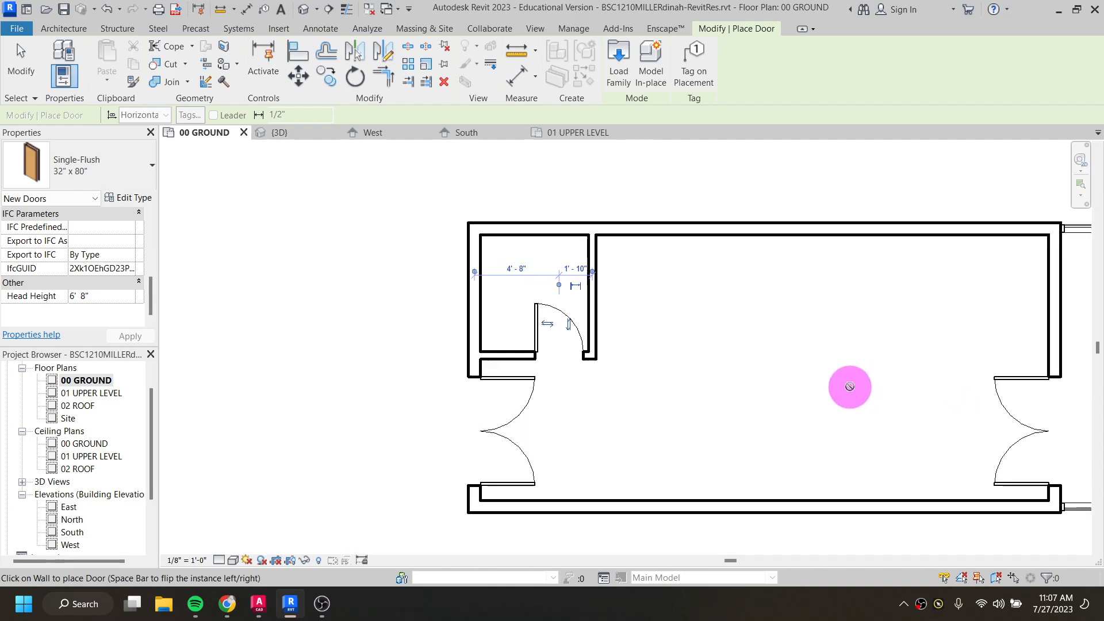
pyautogui.press('space')
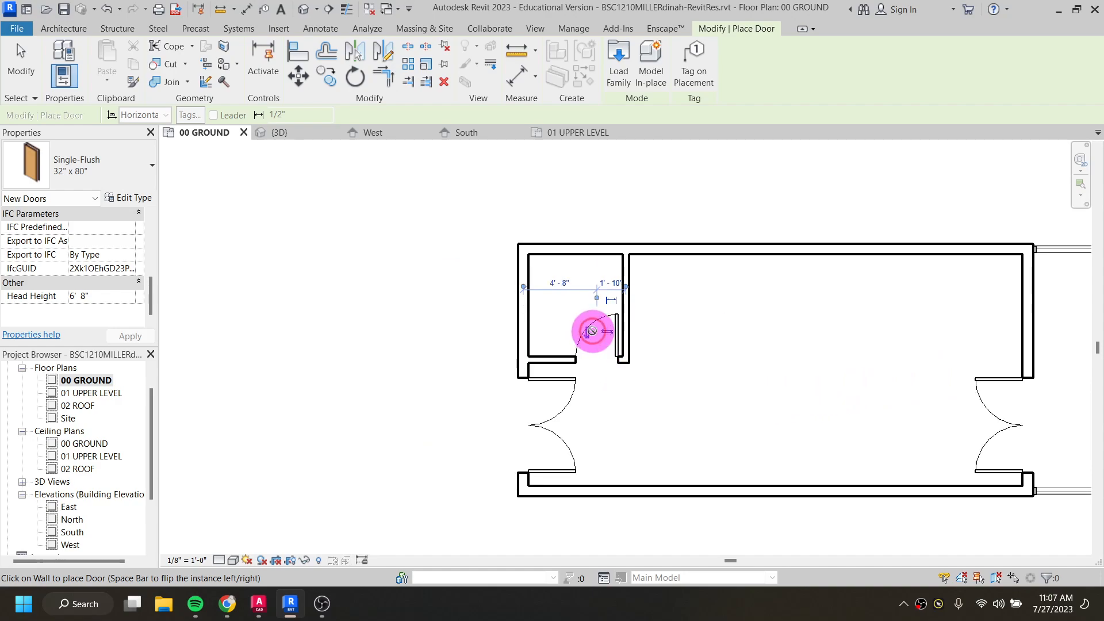
pyautogui.click(591, 332)
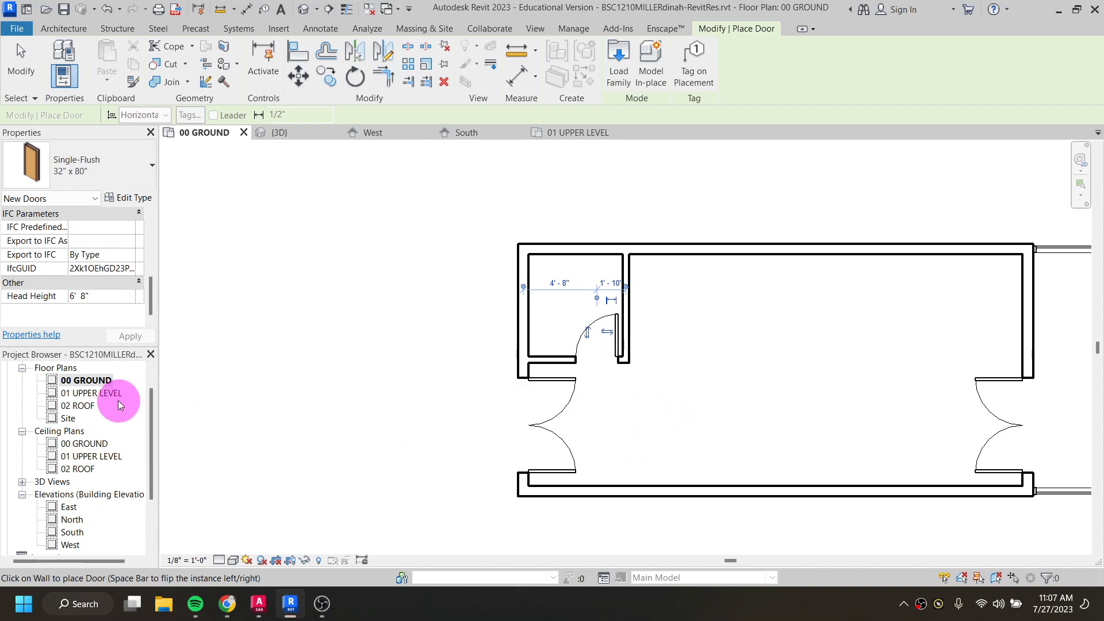
# In the 01 UPPER LEVEL plan, place a Single-Flush 32" x 80" door into the northeast room, centred 2'-0" from the dividing wall
pyautogui.doubleClick(99, 395)
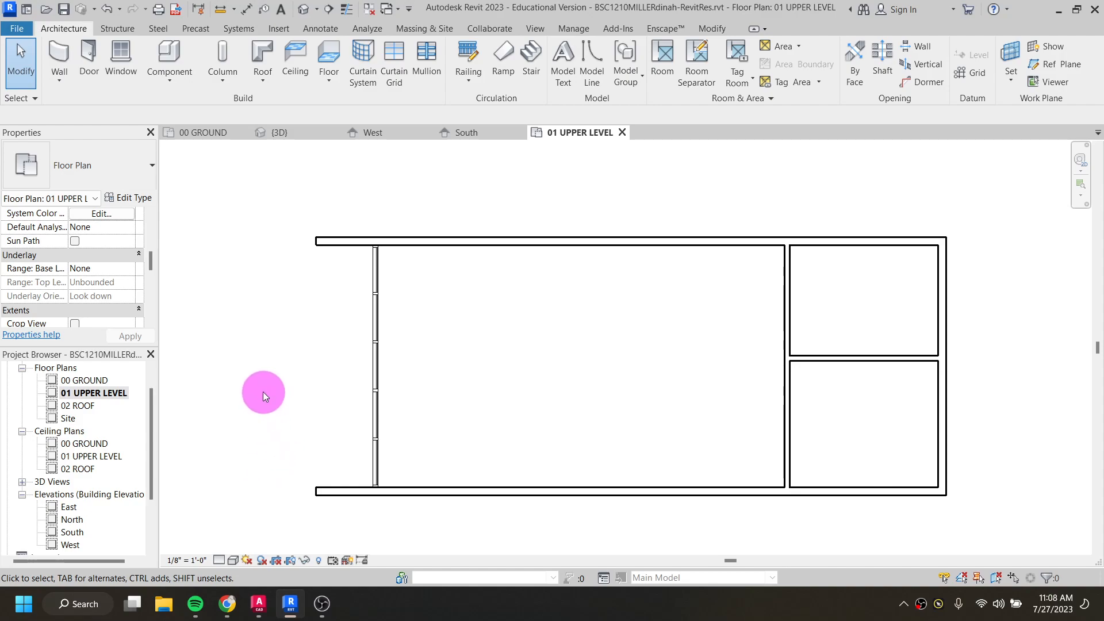
pyautogui.click(89, 55)
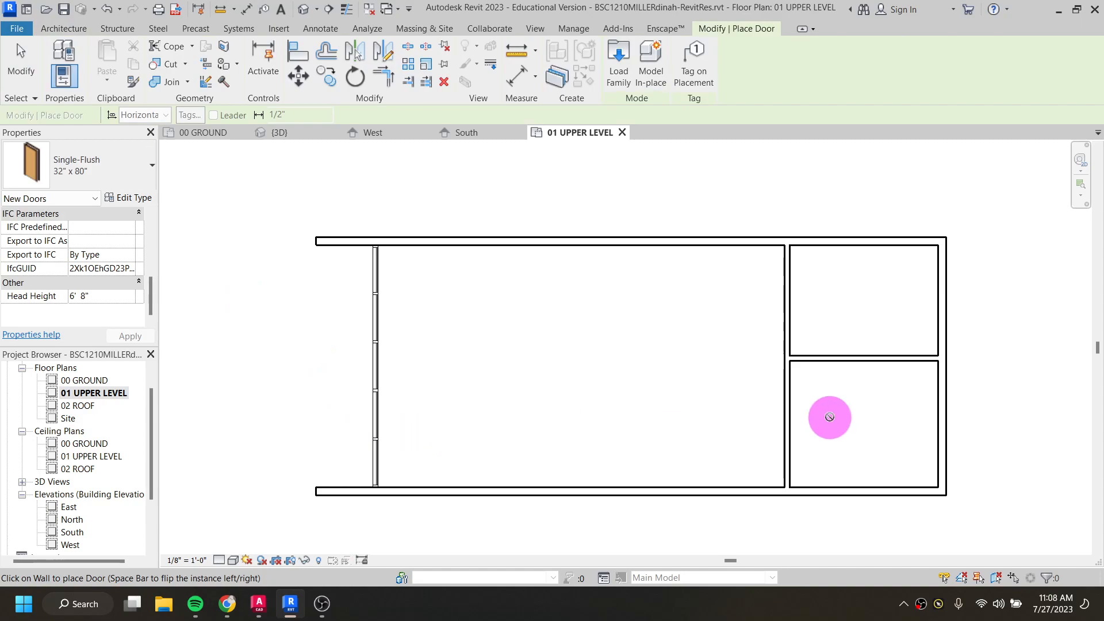
pyautogui.scroll(1, 791, 334)
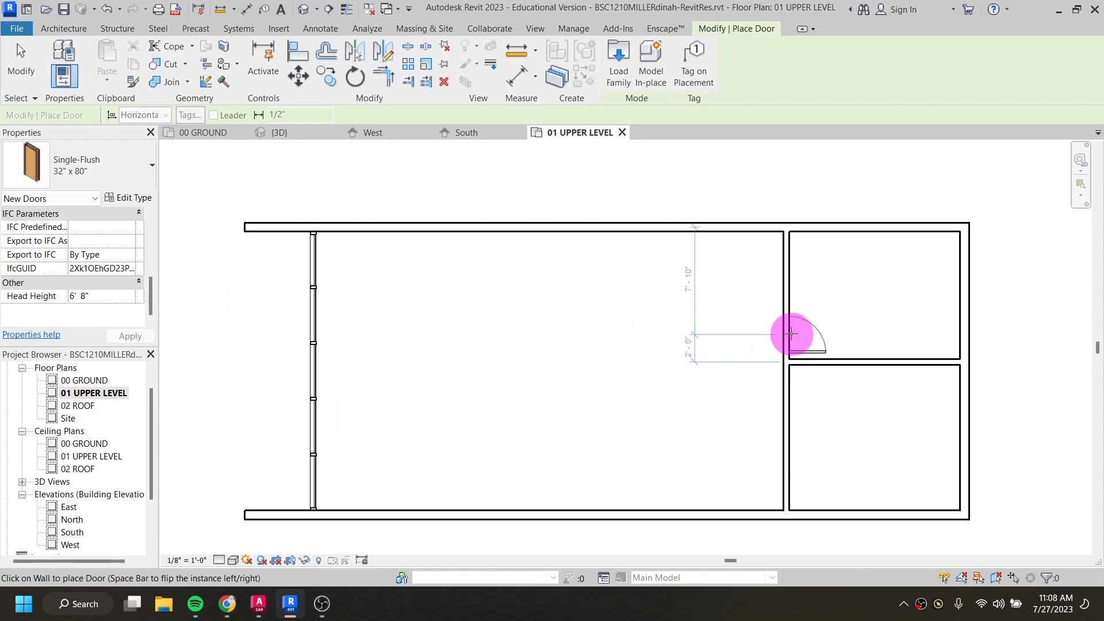
pyautogui.click(791, 334)
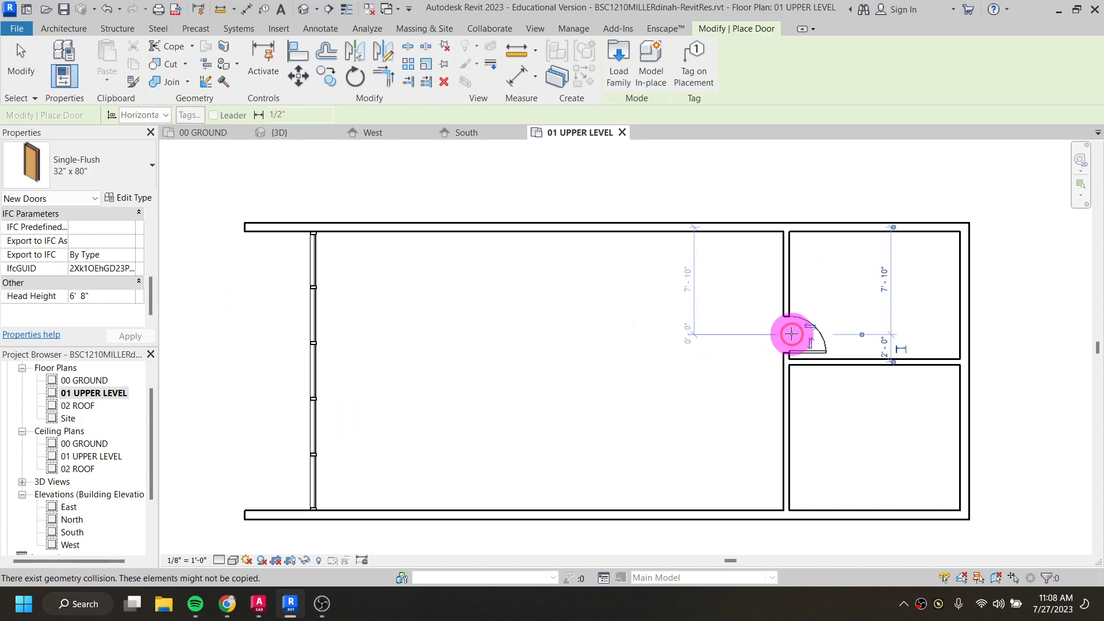
# Place a matching door into the southeast room, swinging inward and hinged north, centred 2'-0" from the dividing wall, and end door placement
pyautogui.press('space')
pyautogui.click(791, 391)
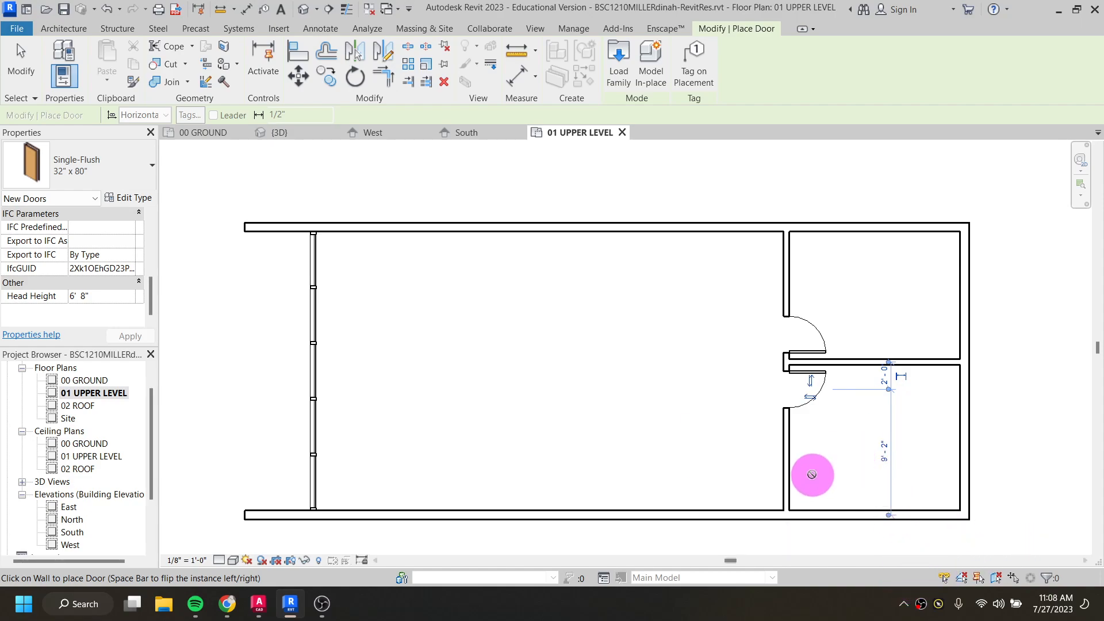
pyautogui.press('Escape')
pyautogui.press('Escape')
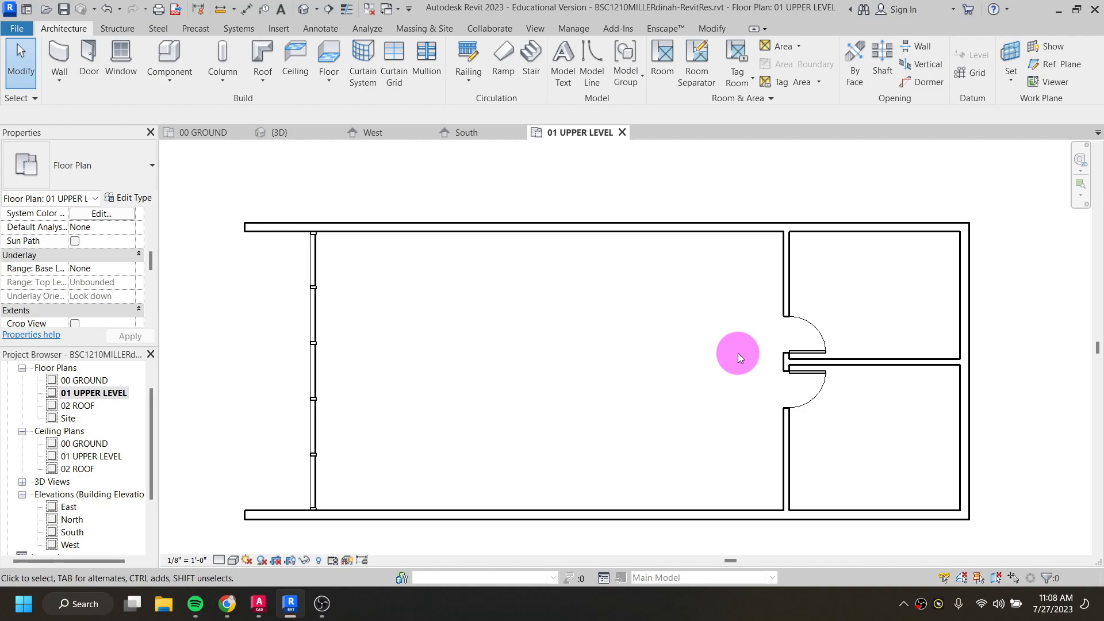
# Inspect the building from several angles in the 3D view and return to the 01 UPPER LEVEL plan
pyautogui.click(304, 10)
pyautogui.keyDown('shift'); pyautogui.moveTo(655, 402); pyautogui.dragTo(667, 328, button='middle'); pyautogui.keyUp('shift')
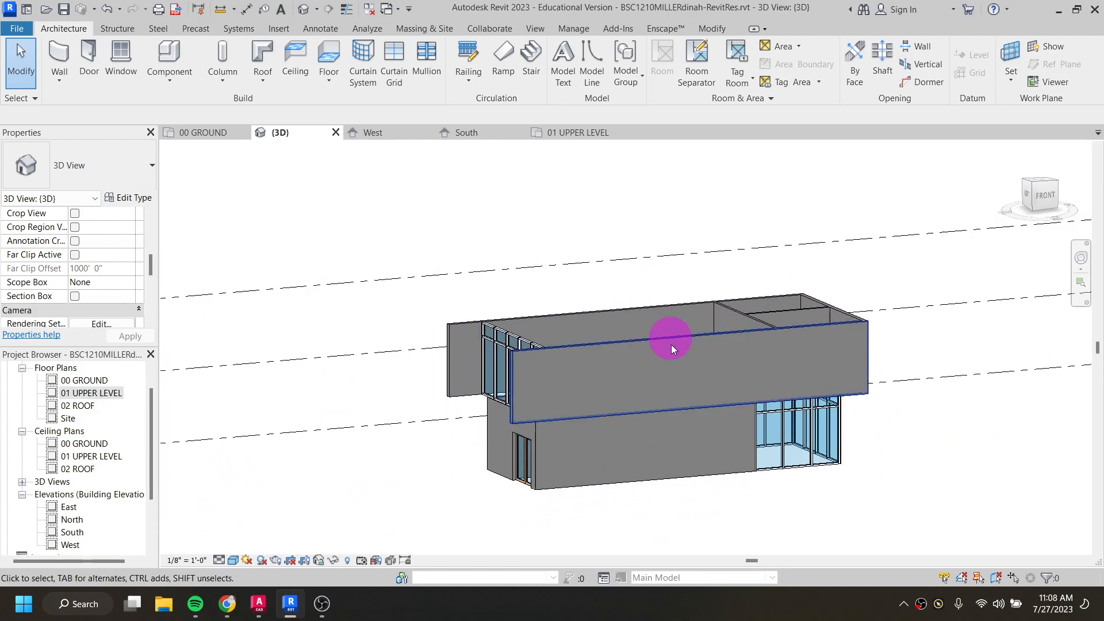
pyautogui.keyDown('shift'); pyautogui.moveTo(736, 386); pyautogui.dragTo(446, 464, button='middle'); pyautogui.keyUp('shift')
pyautogui.click(95, 394)
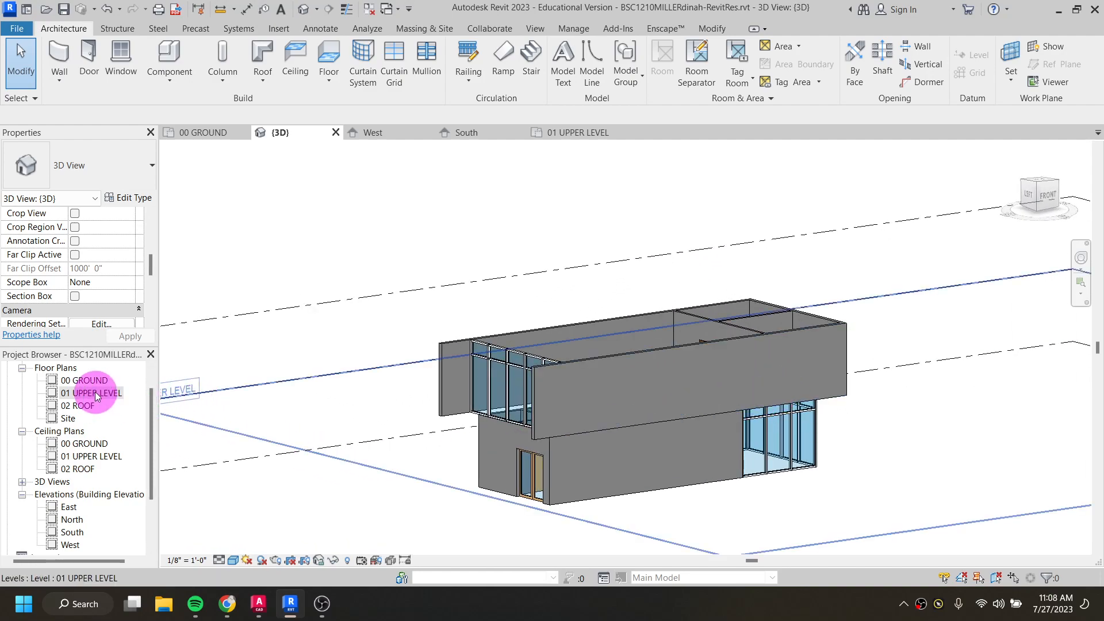
pyautogui.doubleClick(97, 395)
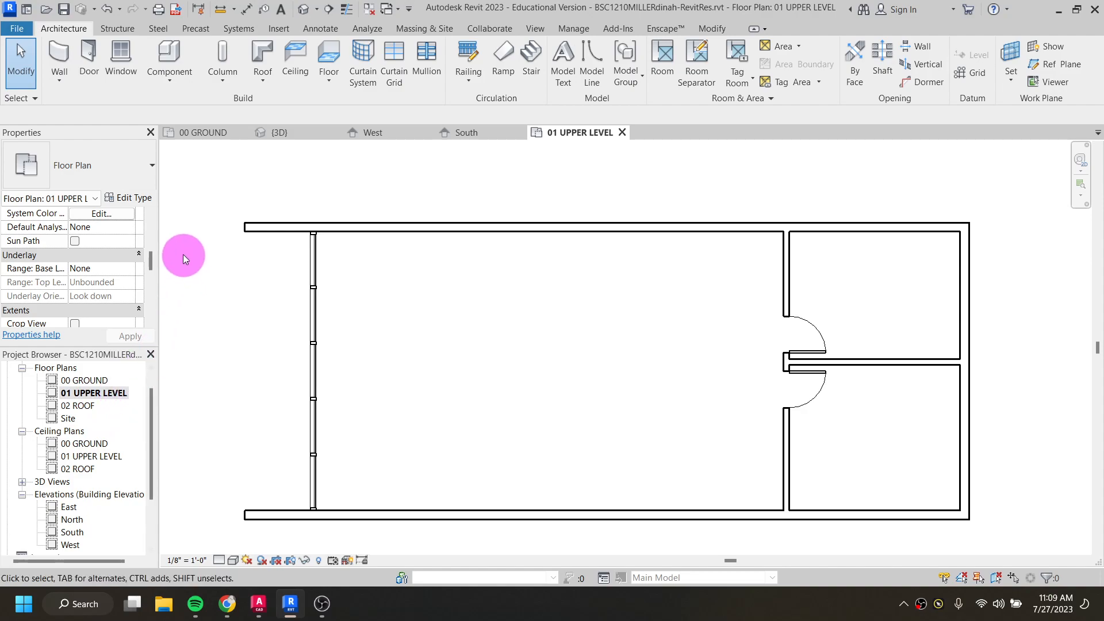
# Place a Fixed 36" x 48" window in the southeast room's south exterior wall, centred 6'-6" each way
pyautogui.click(127, 61)
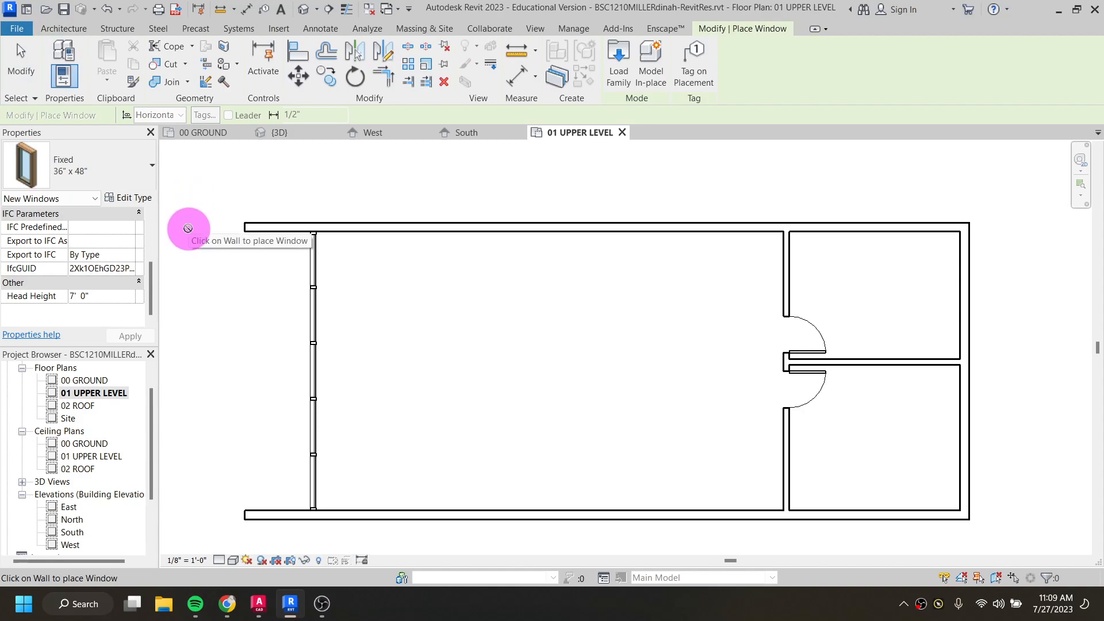
pyautogui.click(94, 162)
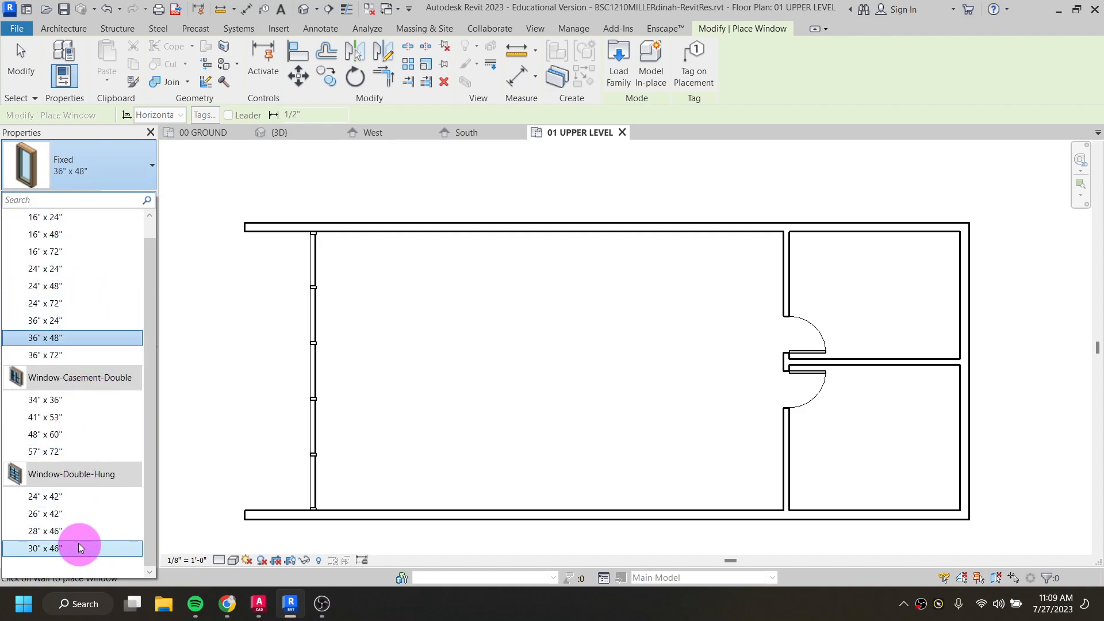
pyautogui.scroll(2, 78, 532)
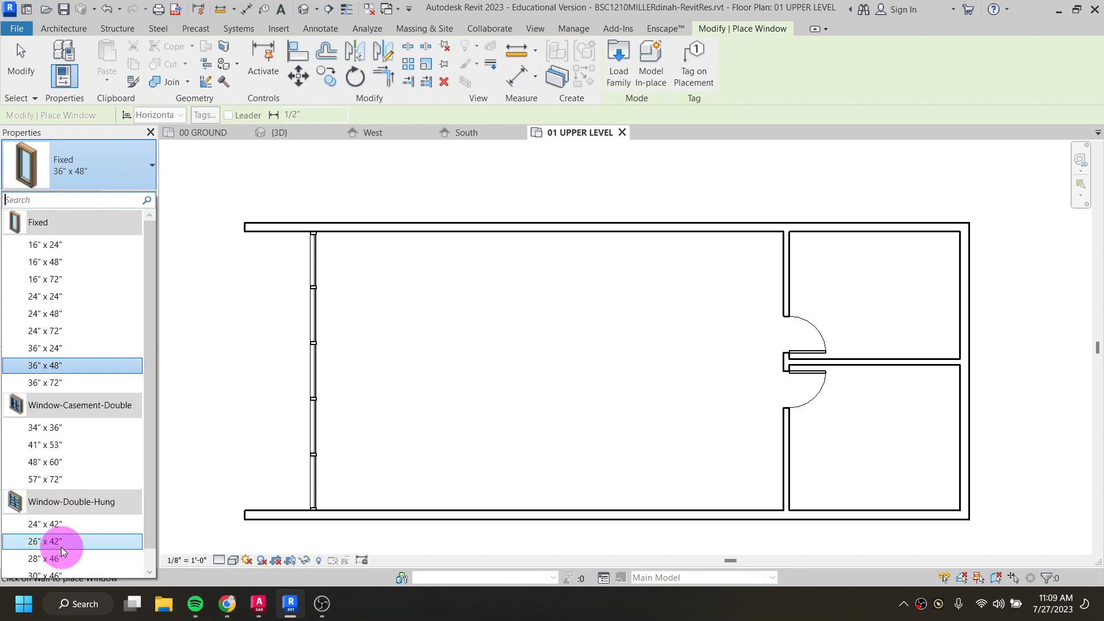
pyautogui.scroll(-2, 67, 561)
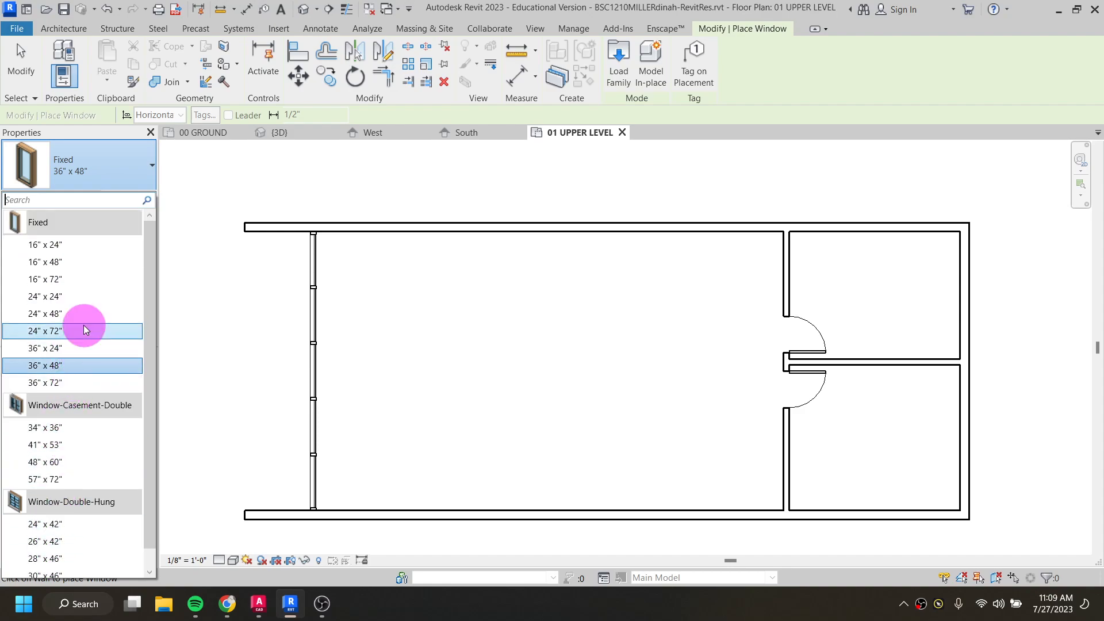
pyautogui.scroll(2, 84, 325)
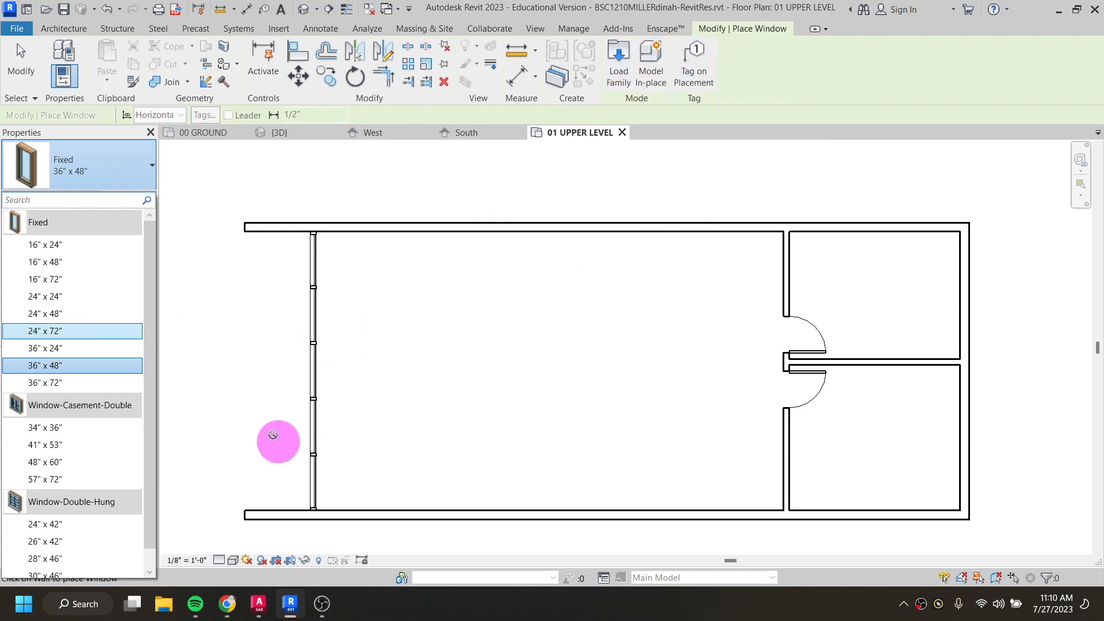
pyautogui.moveTo(62, 364)
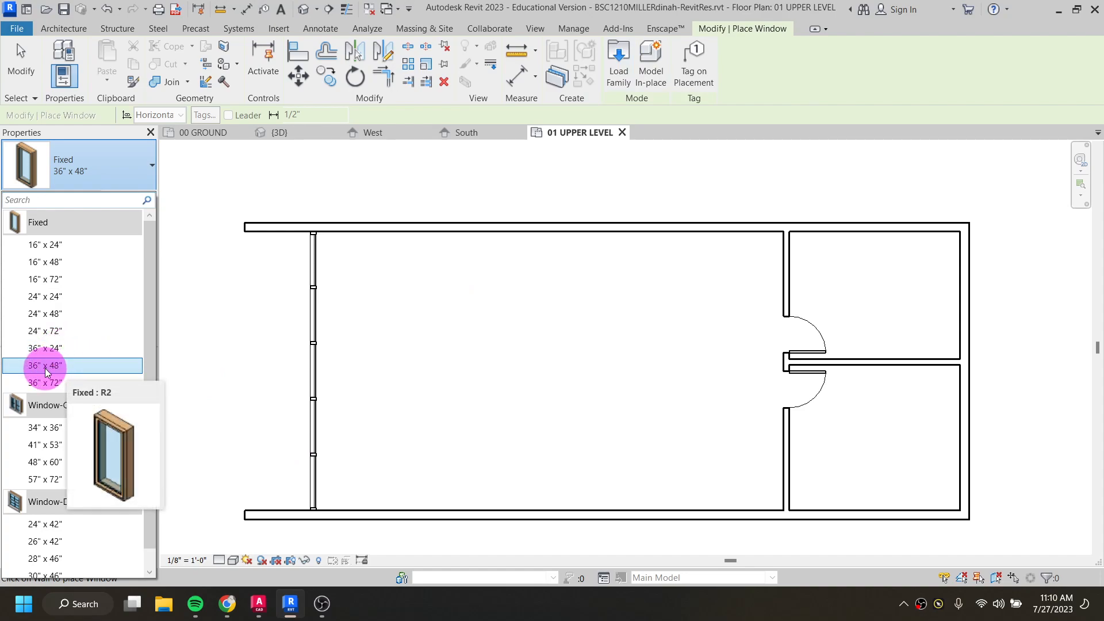
pyautogui.click(45, 366)
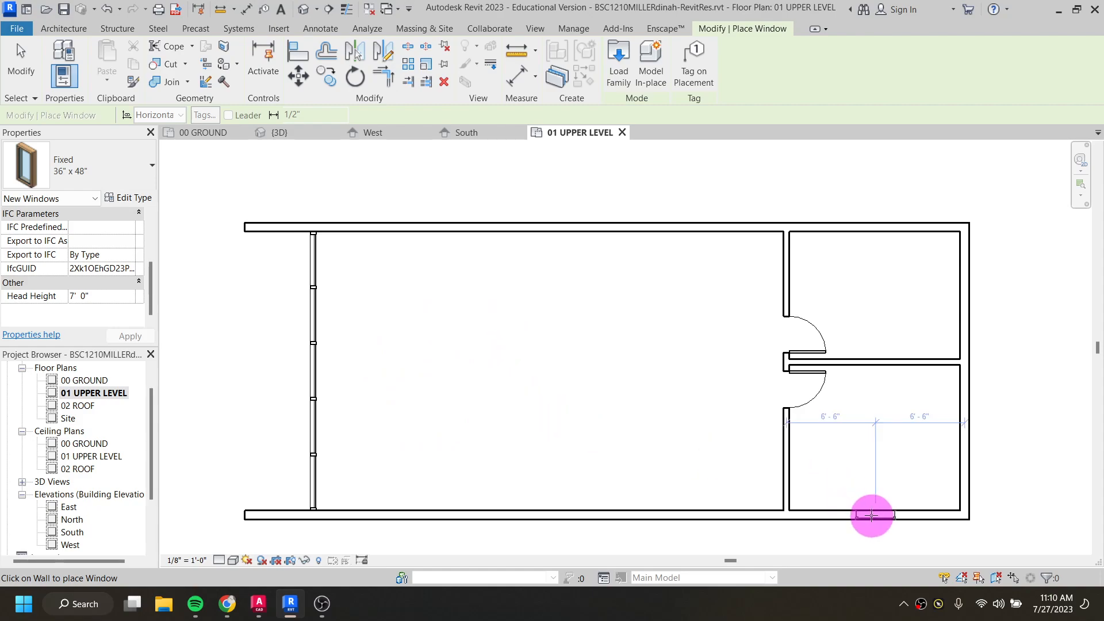
pyautogui.moveTo(855, 493); pyautogui.dragTo(813, 300, button='middle')
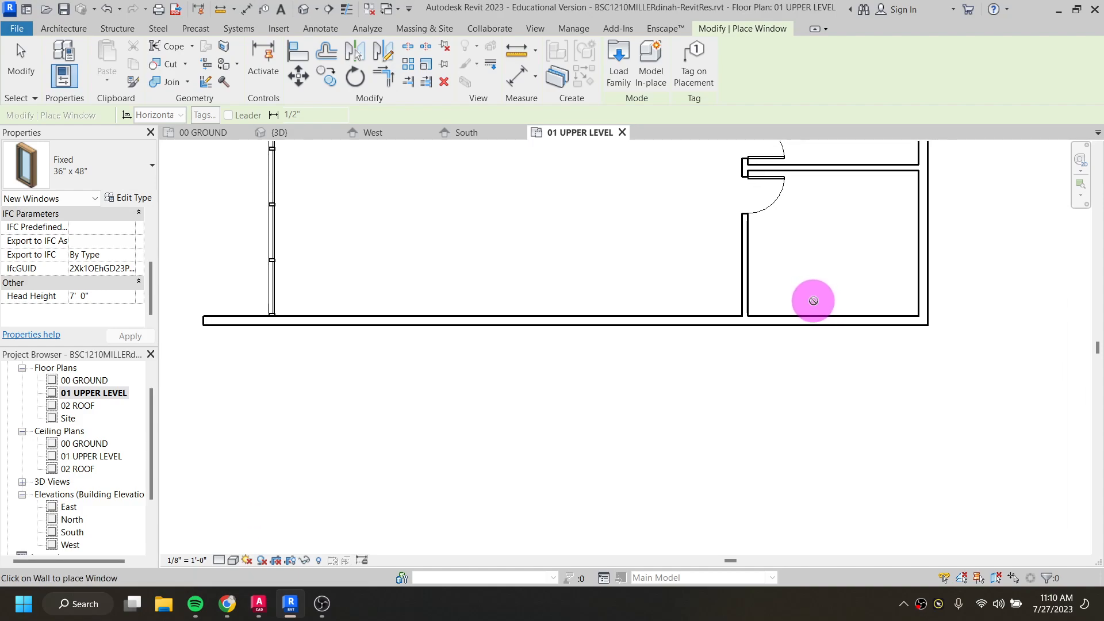
pyautogui.click(835, 324)
pyautogui.scroll(-1, 775, 355)
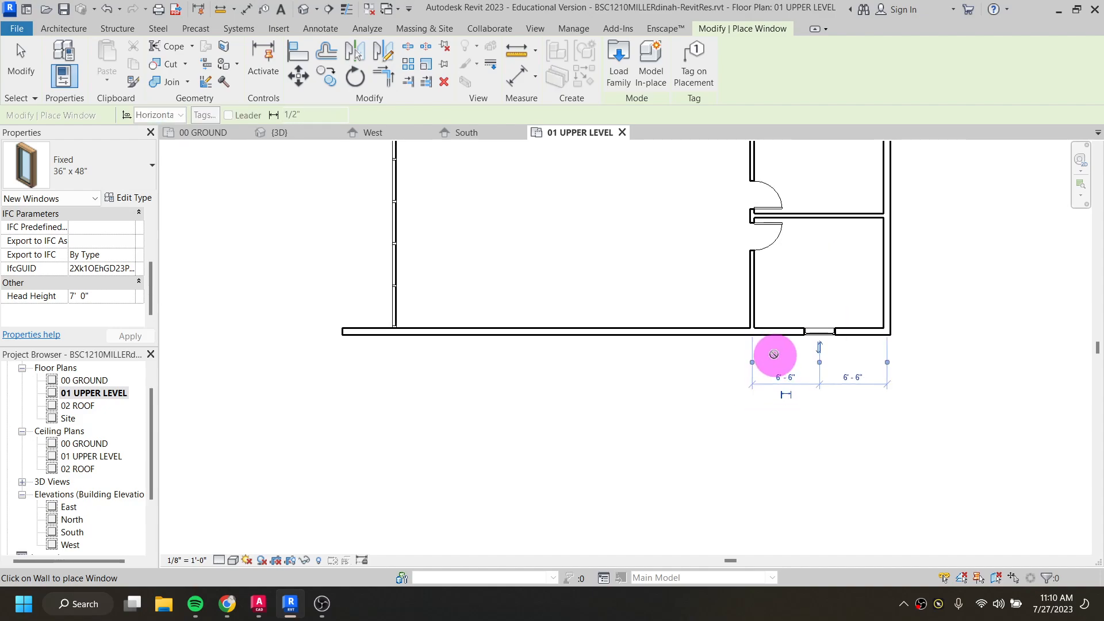
pyautogui.moveTo(784, 271); pyautogui.dragTo(751, 414, button='middle')
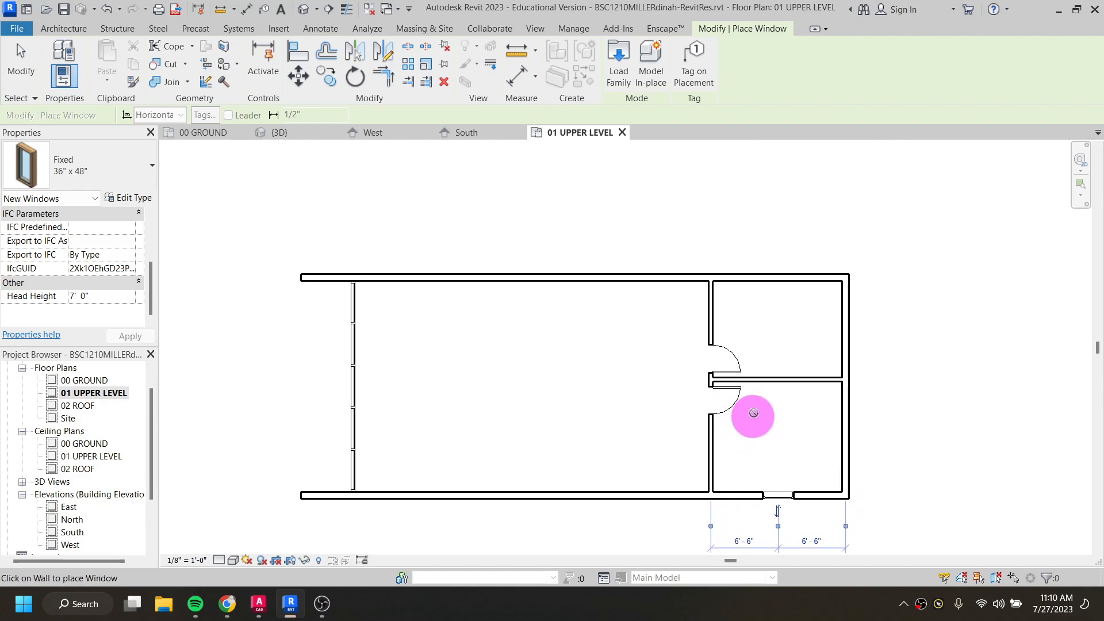
# Add a window centred on the northeast room's north wall and four along the main room's south wall, starting 6'-0" from the curtain wall, spaced 4'-6"
pyautogui.click(778, 274)
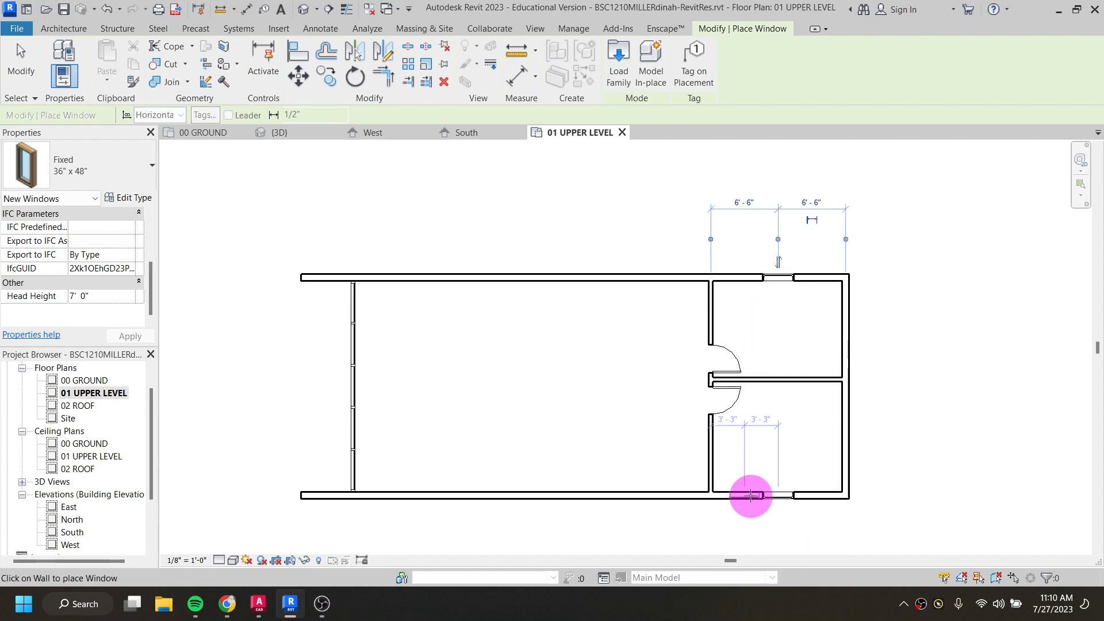
pyautogui.moveTo(596, 466); pyautogui.dragTo(717, 420, button='middle')
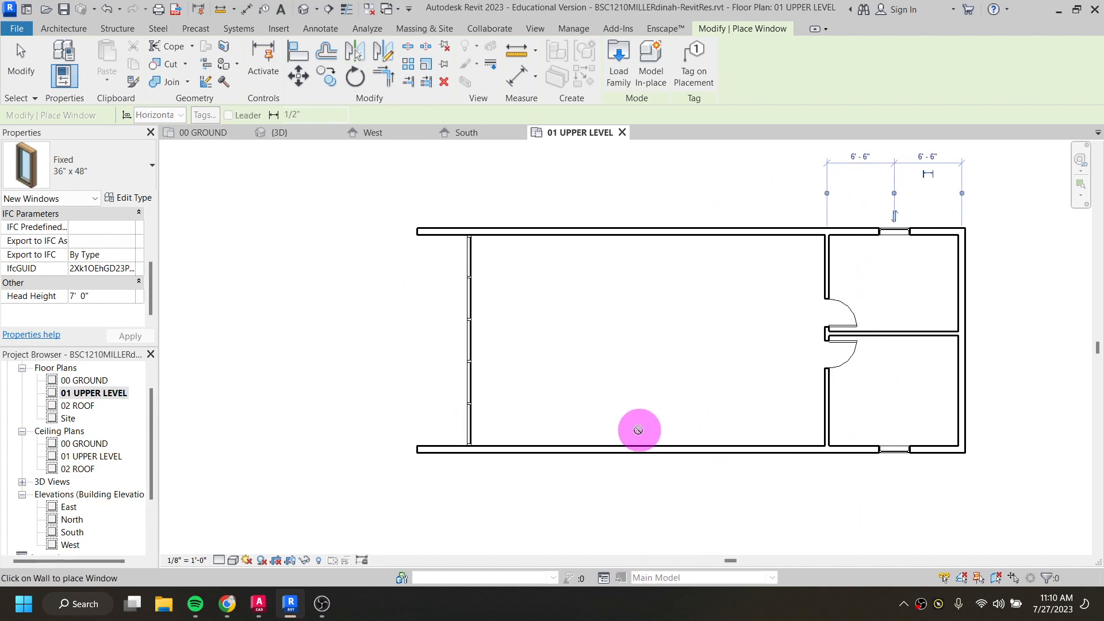
pyautogui.click(530, 450)
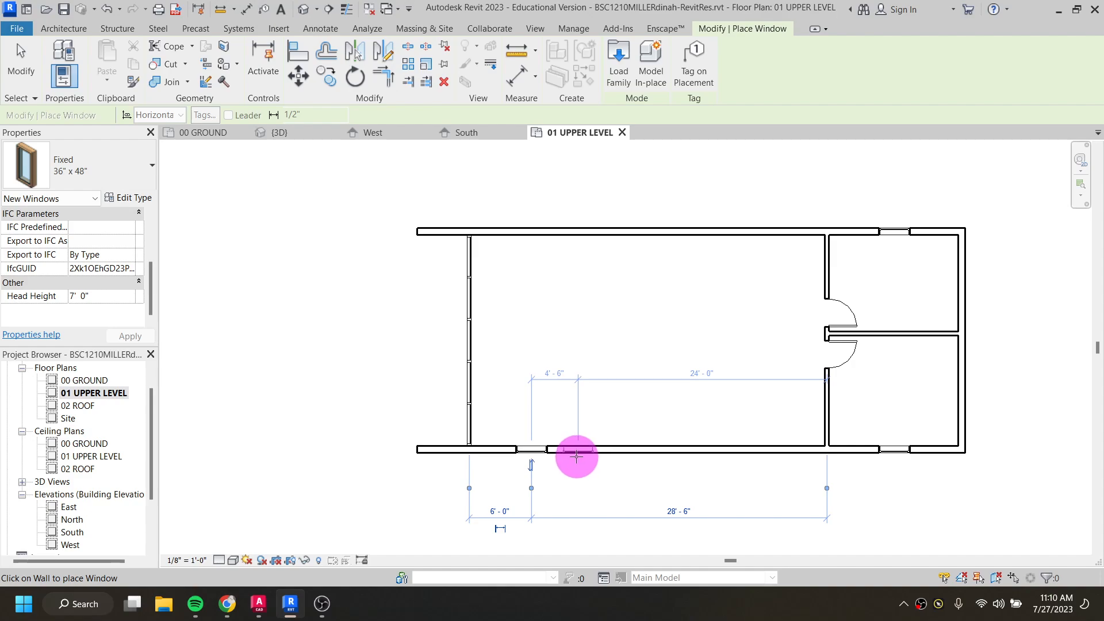
pyautogui.click(578, 450)
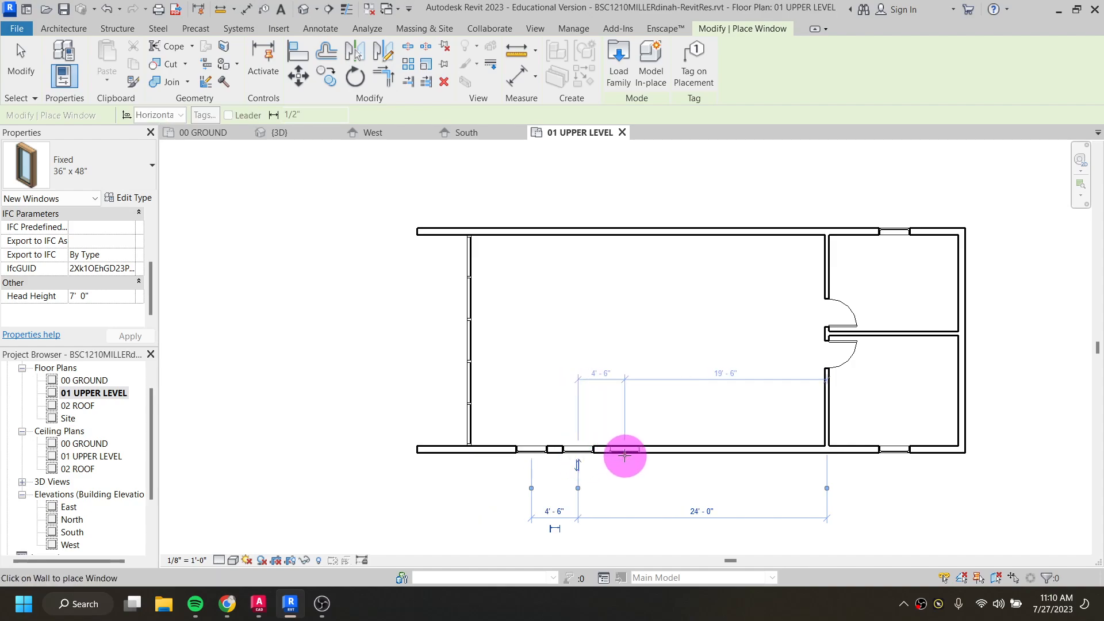
pyautogui.click(624, 451)
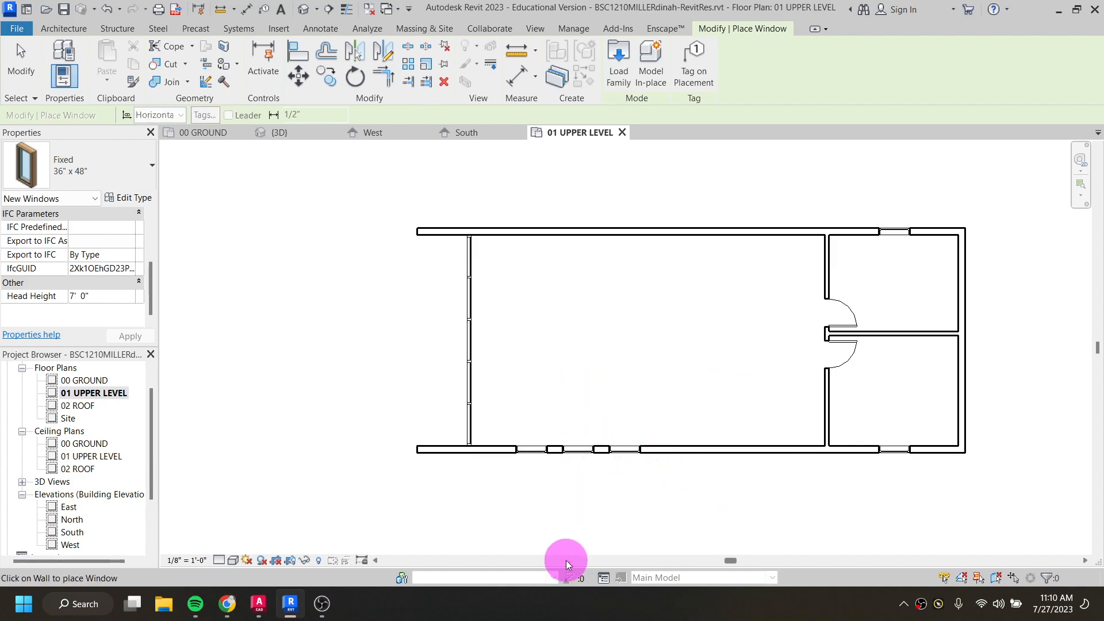
pyautogui.click(672, 451)
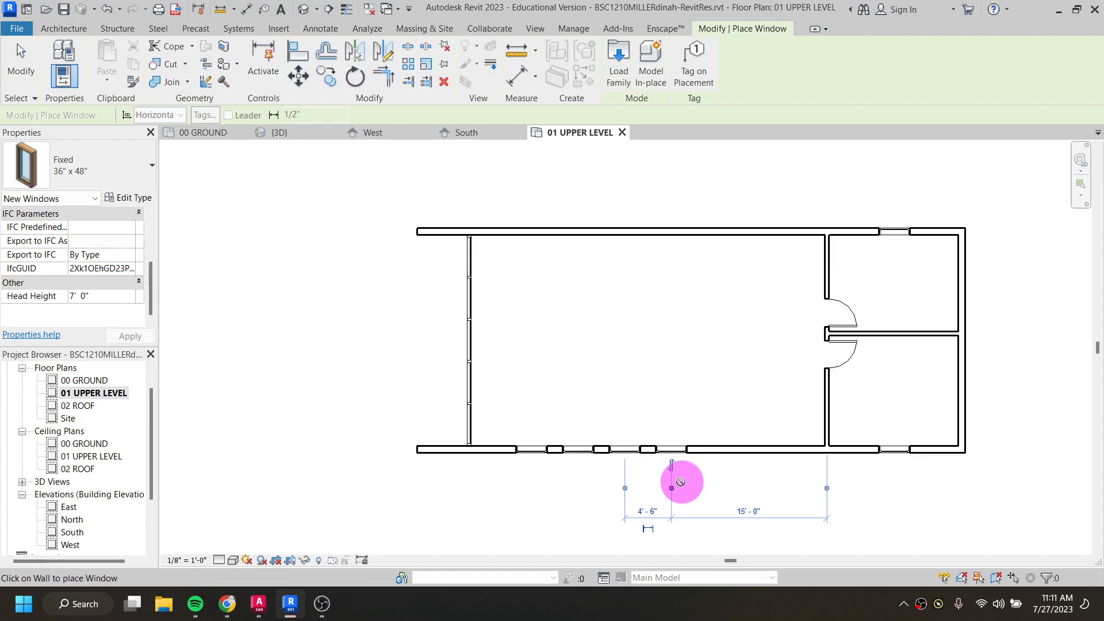
pyautogui.scroll(2, 637, 470)
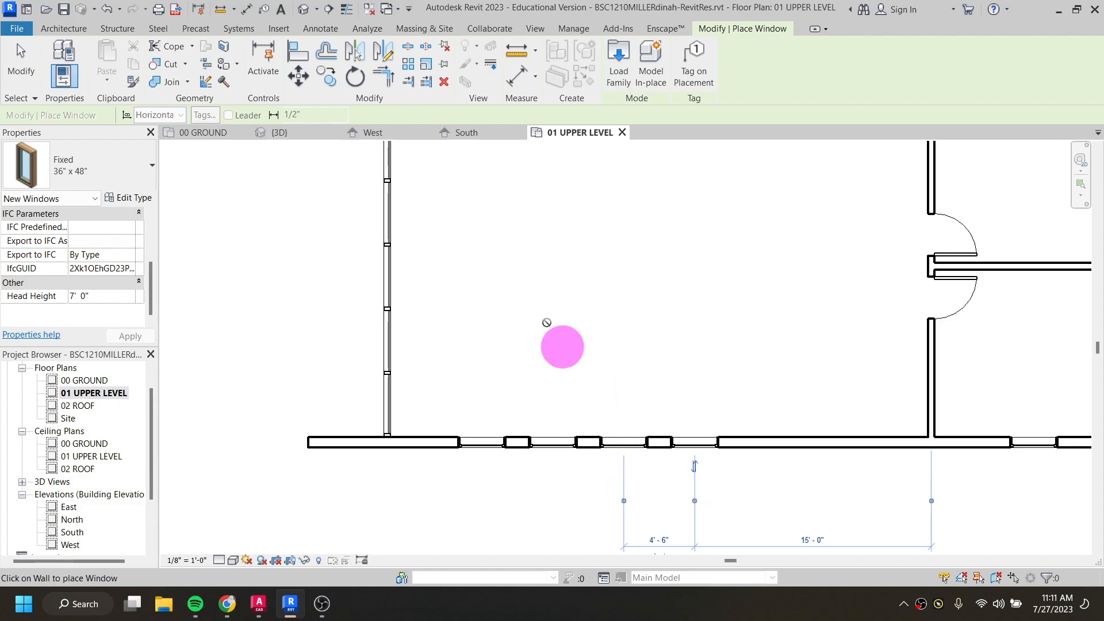
# Inspect the new south-side windows up close in the 3D view and return to the 01 UPPER LEVEL plan
pyautogui.click(303, 10)
pyautogui.keyDown('shift'); pyautogui.moveTo(654, 407); pyautogui.dragTo(570, 459, button='middle'); pyautogui.keyUp('shift')
pyautogui.scroll(8, 570, 459)
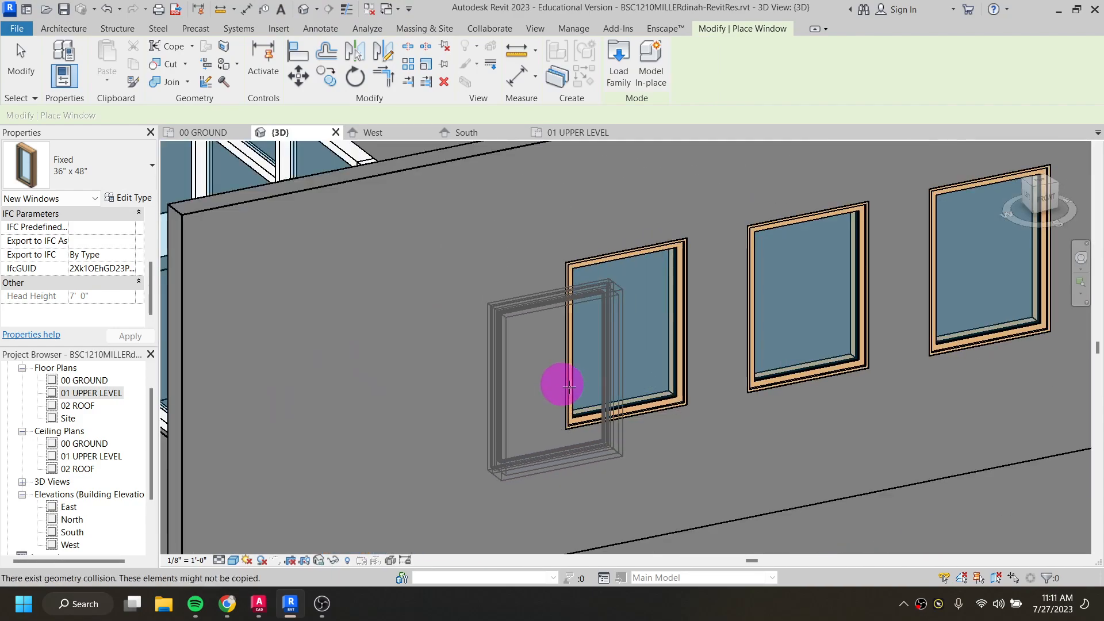
pyautogui.scroll(-8, 686, 330)
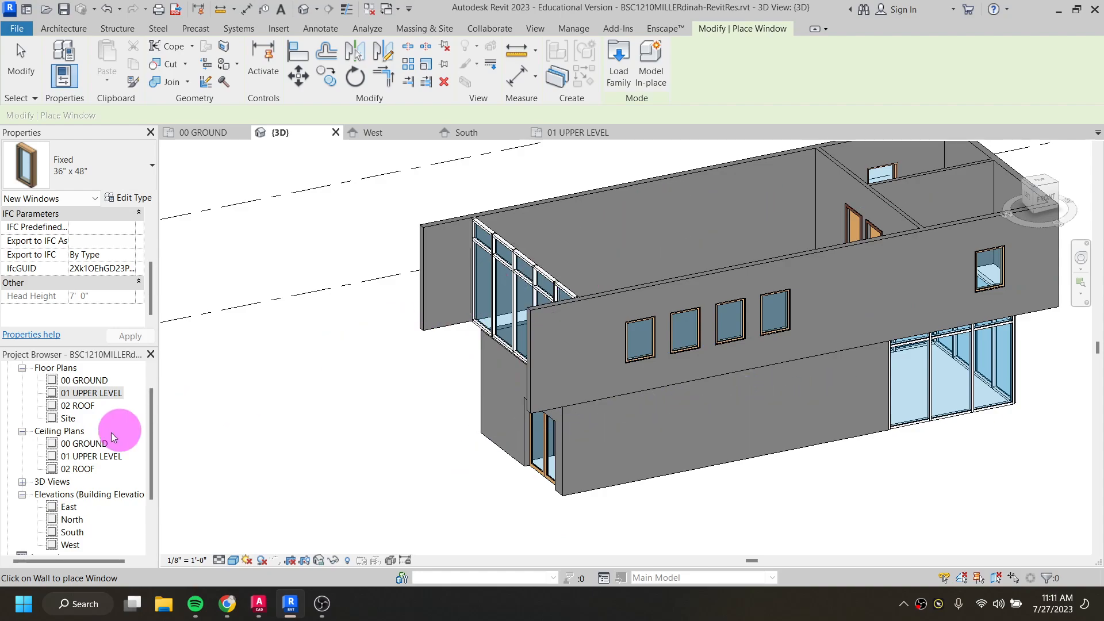
pyautogui.doubleClick(84, 397)
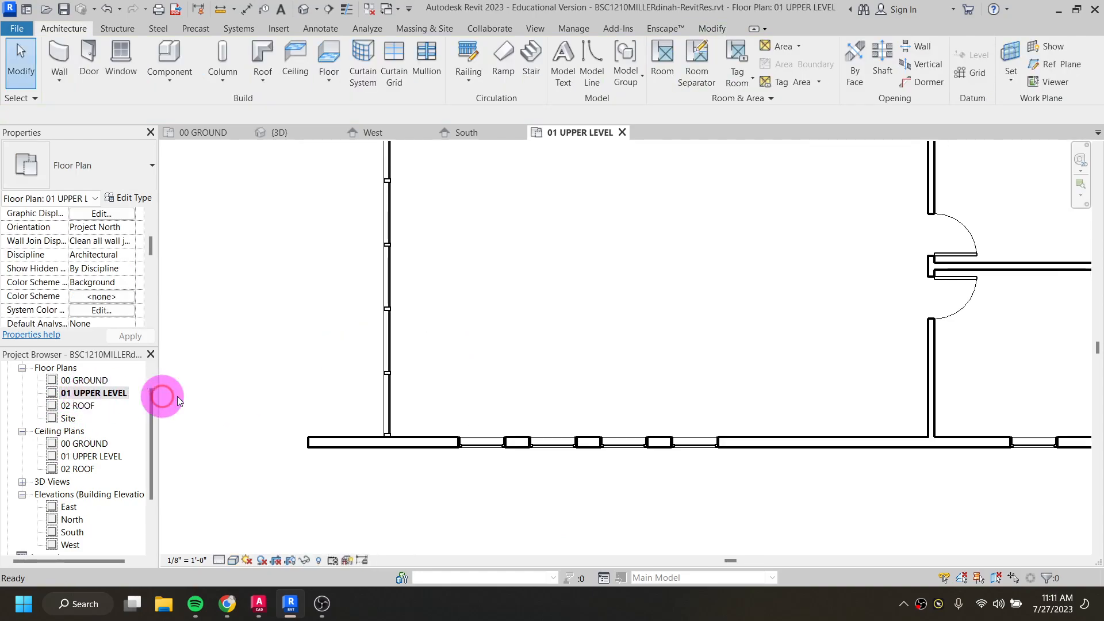
# Start a new wall in the 01 UPPER LEVEL plan using the Curtain Wall 1 type
pyautogui.moveTo(547, 337); pyautogui.dragTo(522, 512, button='middle')
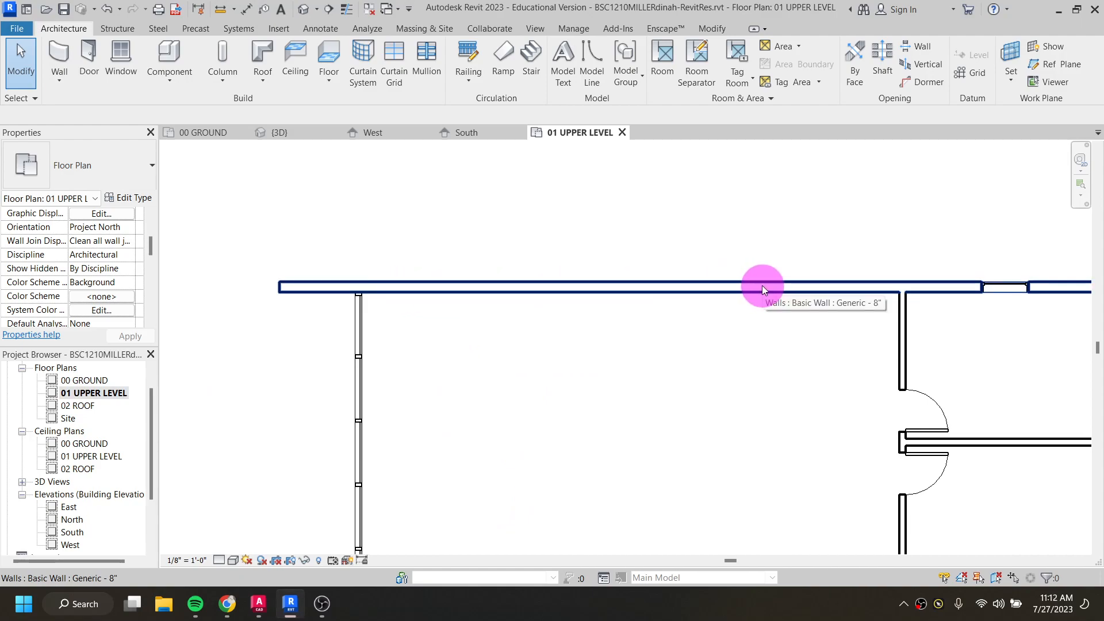
pyautogui.scroll(-2, 762, 287)
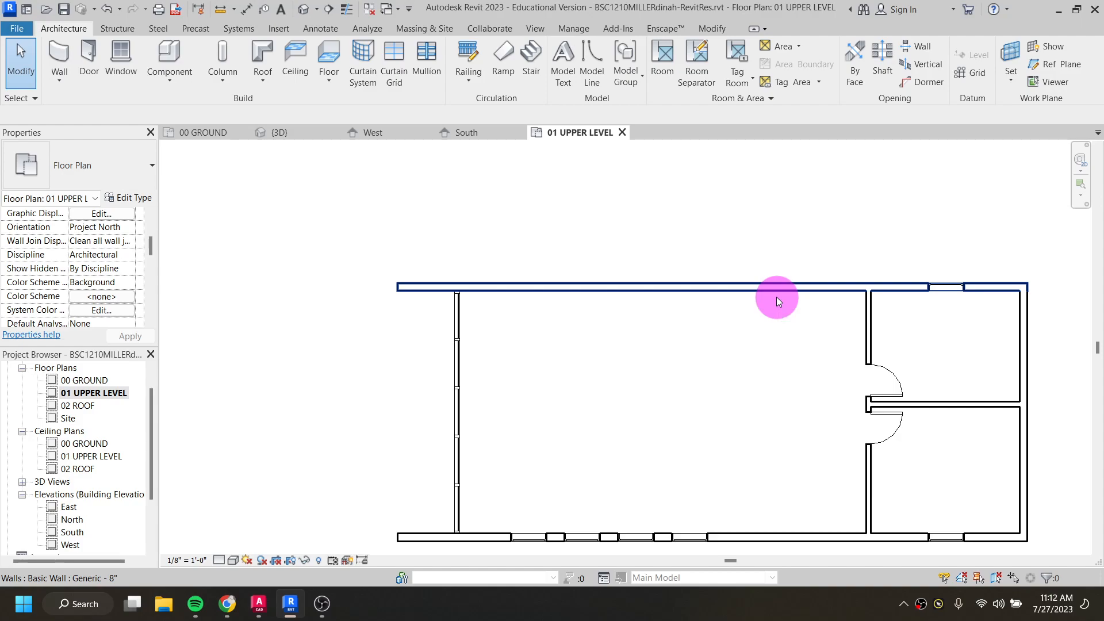
pyautogui.click(59, 69)
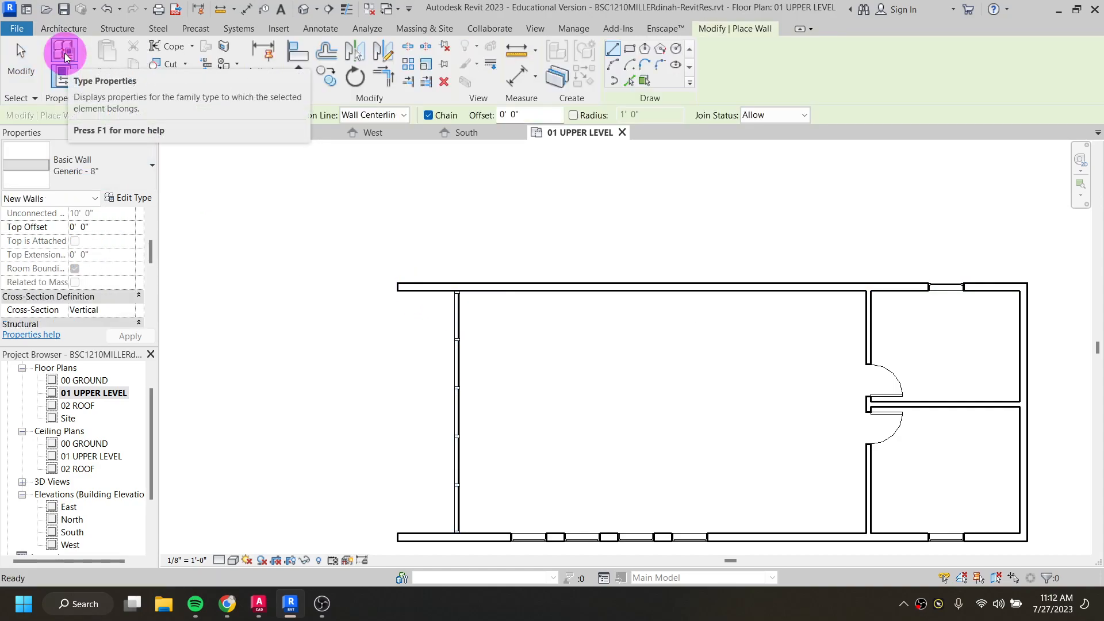
pyautogui.click(96, 173)
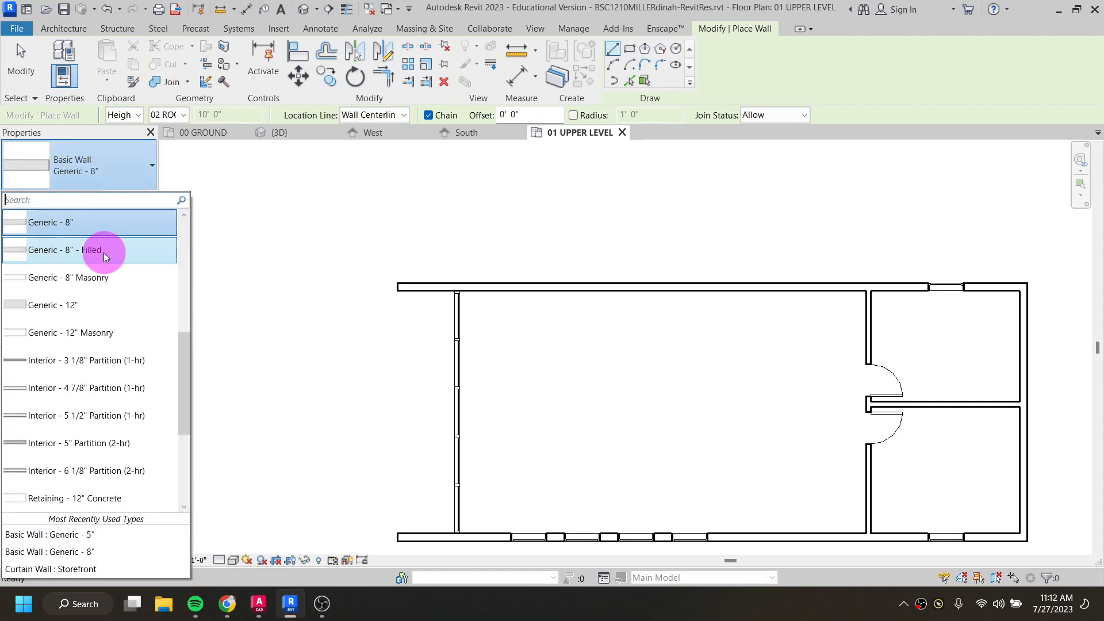
pyautogui.scroll(-3, 107, 276)
pyautogui.moveTo(57, 384)
pyautogui.click(57, 384)
pyautogui.scroll(3, 92, 255)
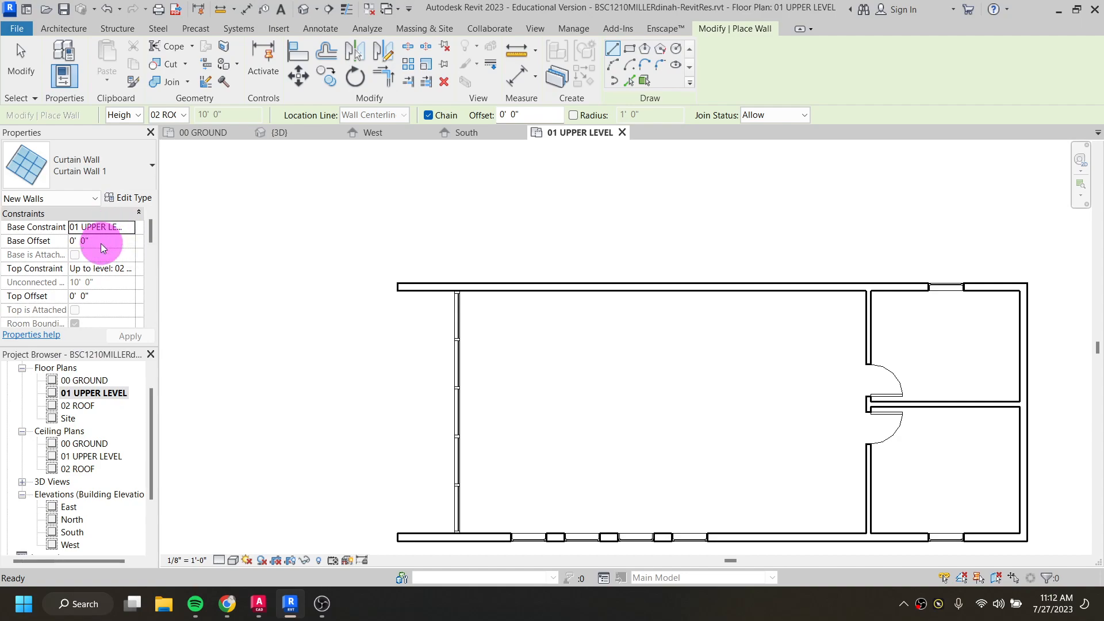
# Give the new curtain wall a 2'-0" base offset, an Unconnected top constraint and a 4'-8" unconnected height
pyautogui.click(102, 242)
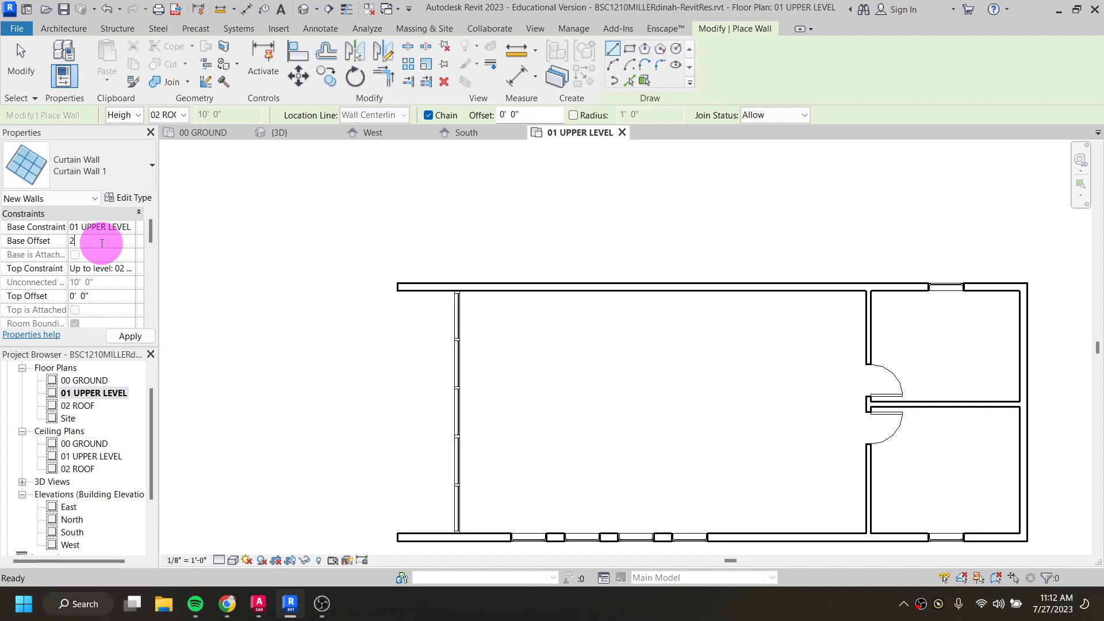
pyautogui.click(99, 268)
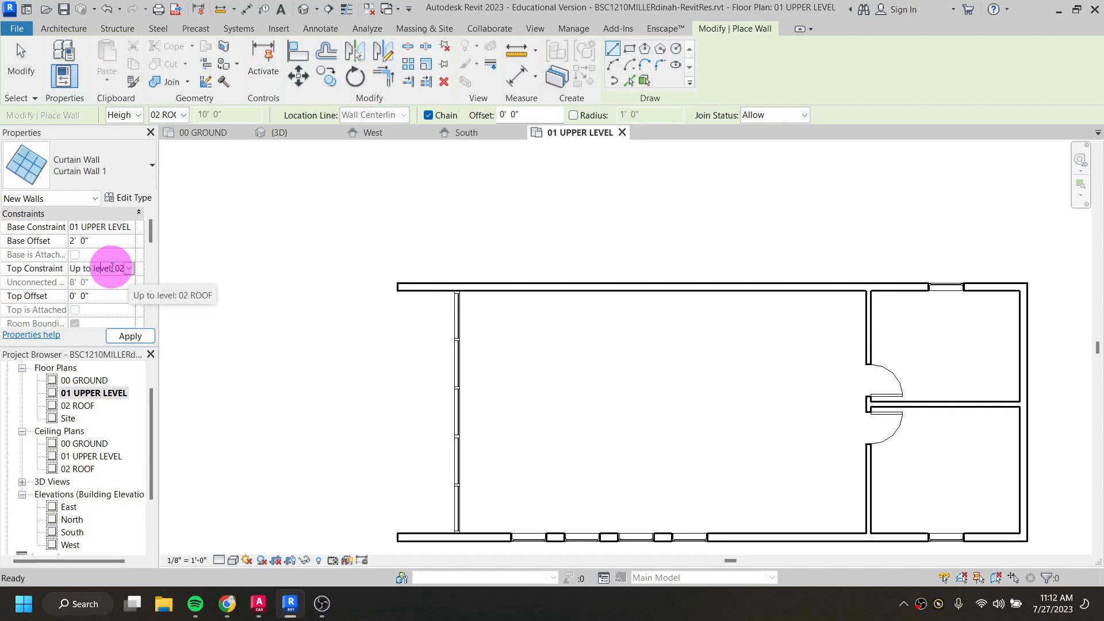
pyautogui.click(129, 269)
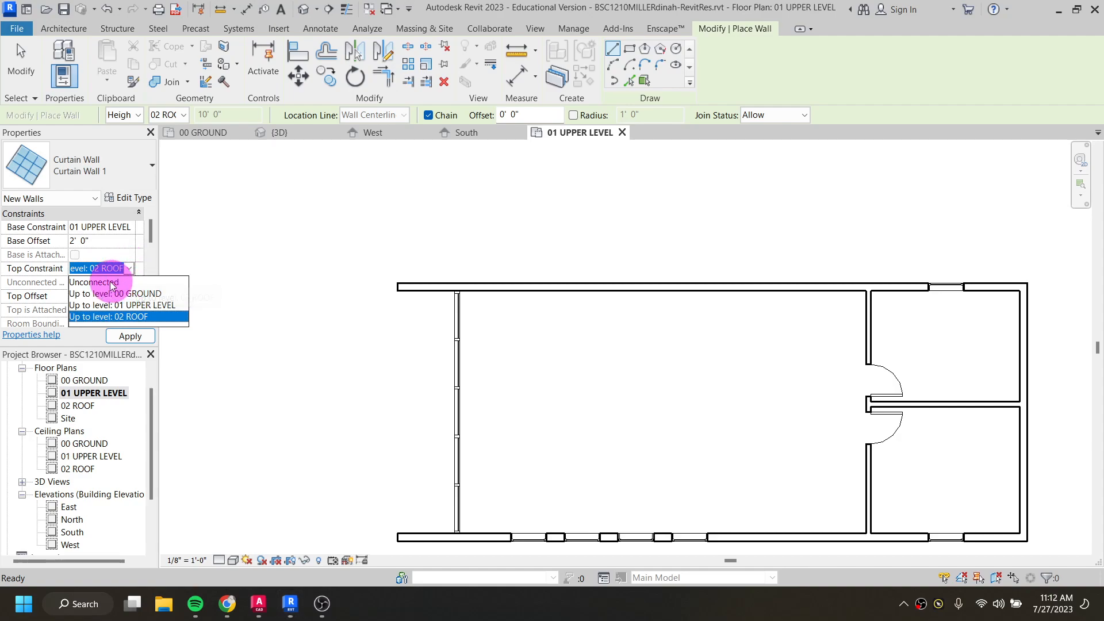
pyautogui.click(106, 282)
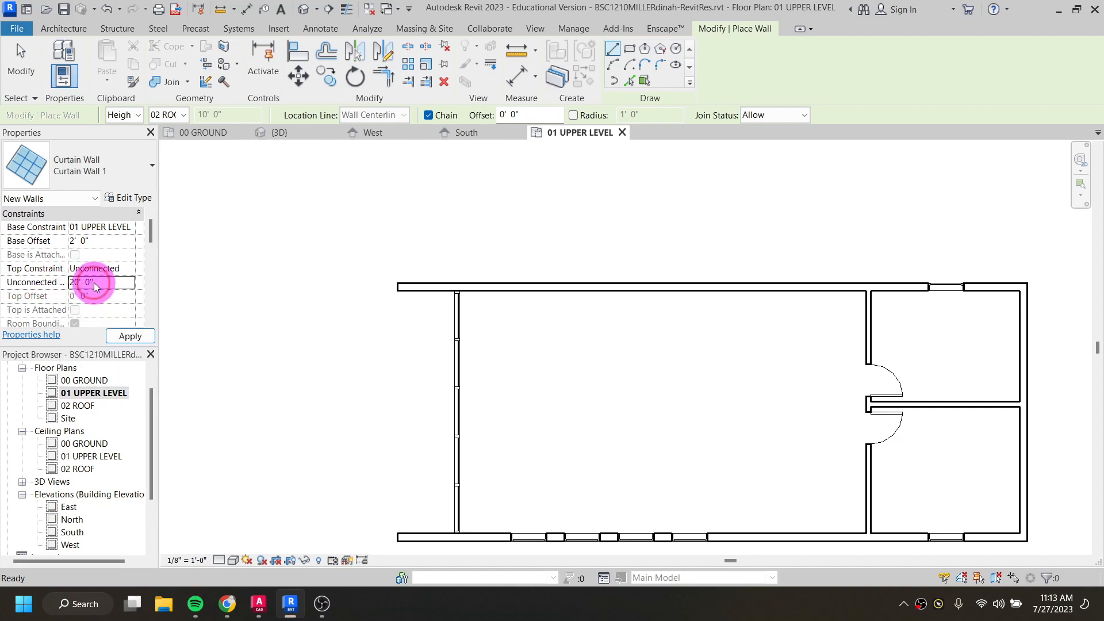
pyautogui.moveTo(94, 282); pyautogui.dragTo(72, 282)
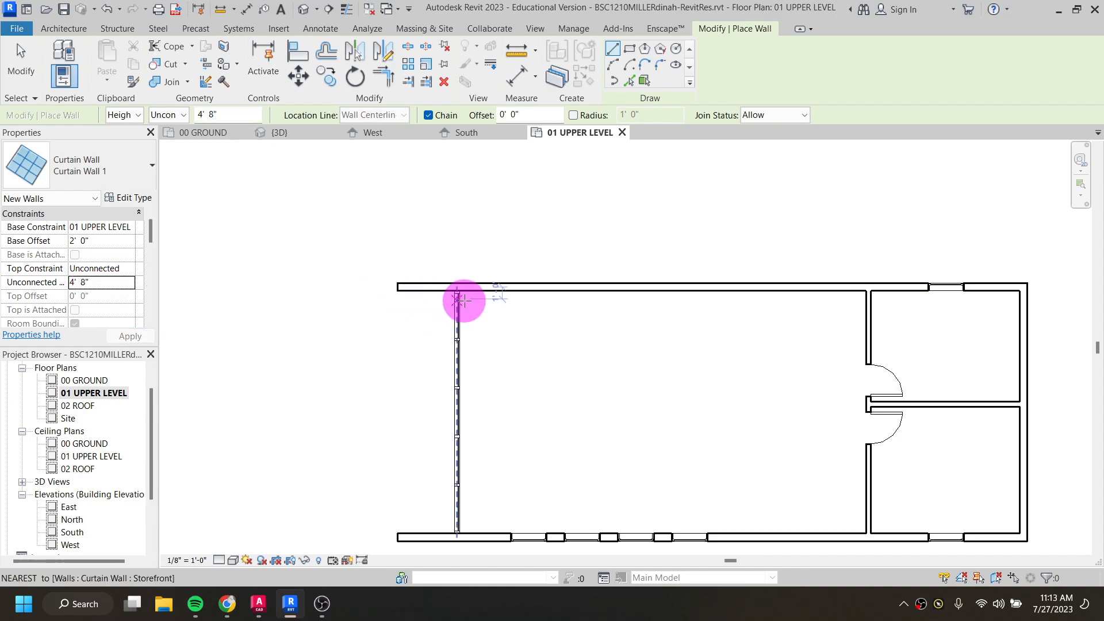
# Draw a 3'-10" curtain wall inside the main room's north wall, starting 5'-0" east of the west storefront wall
pyautogui.scroll(2, 460, 300)
pyautogui.scroll(1, 512, 281)
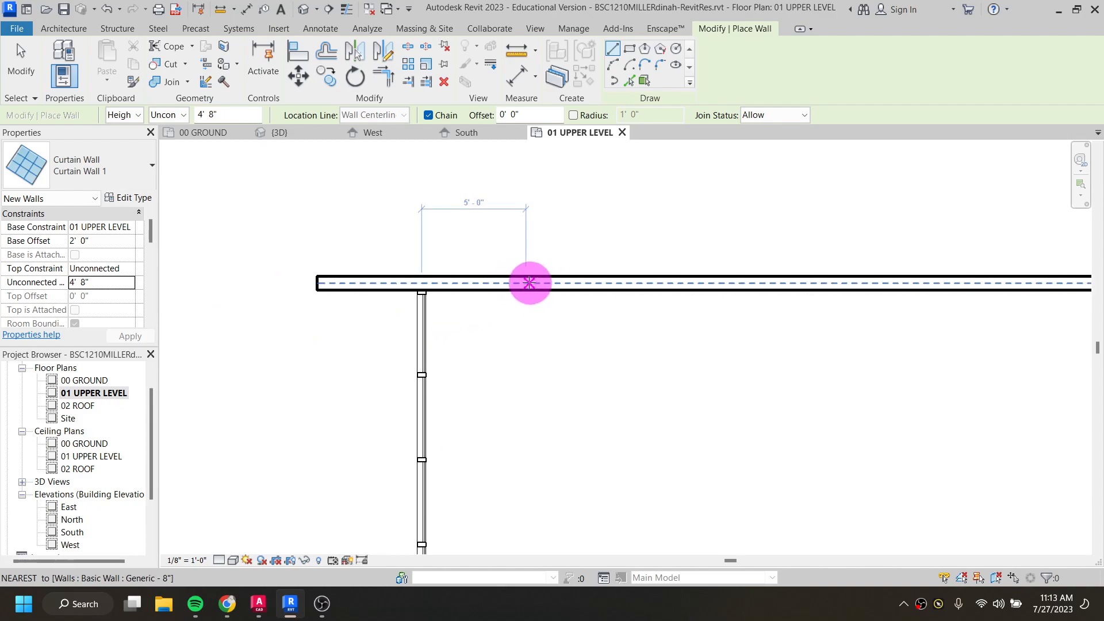
pyautogui.scroll(-1, 524, 284)
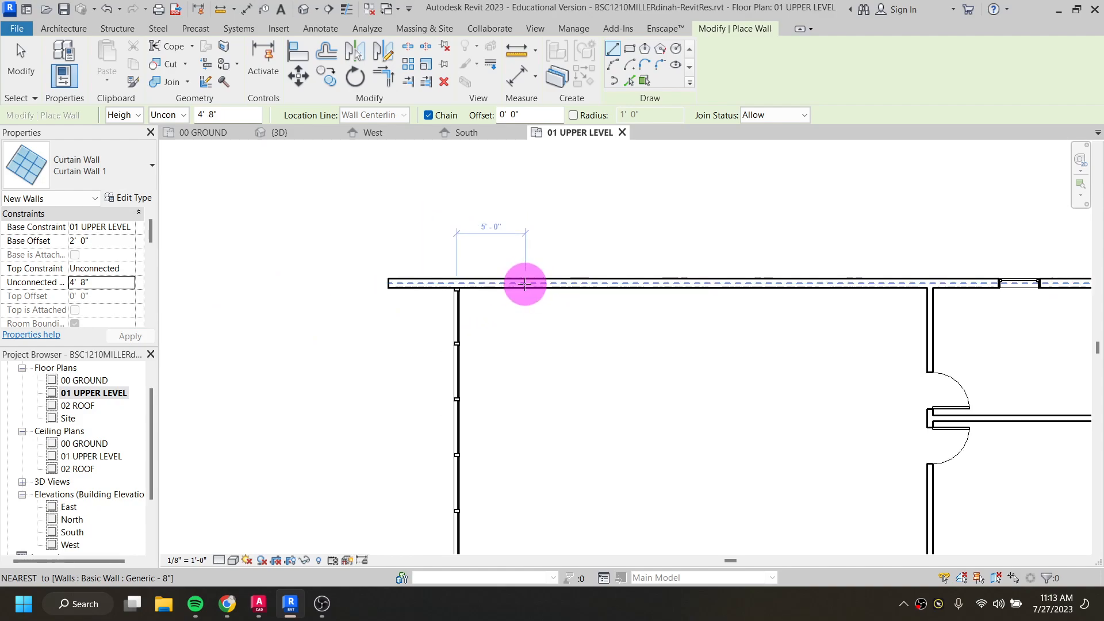
pyautogui.click(525, 283)
pyautogui.scroll(2, 546, 282)
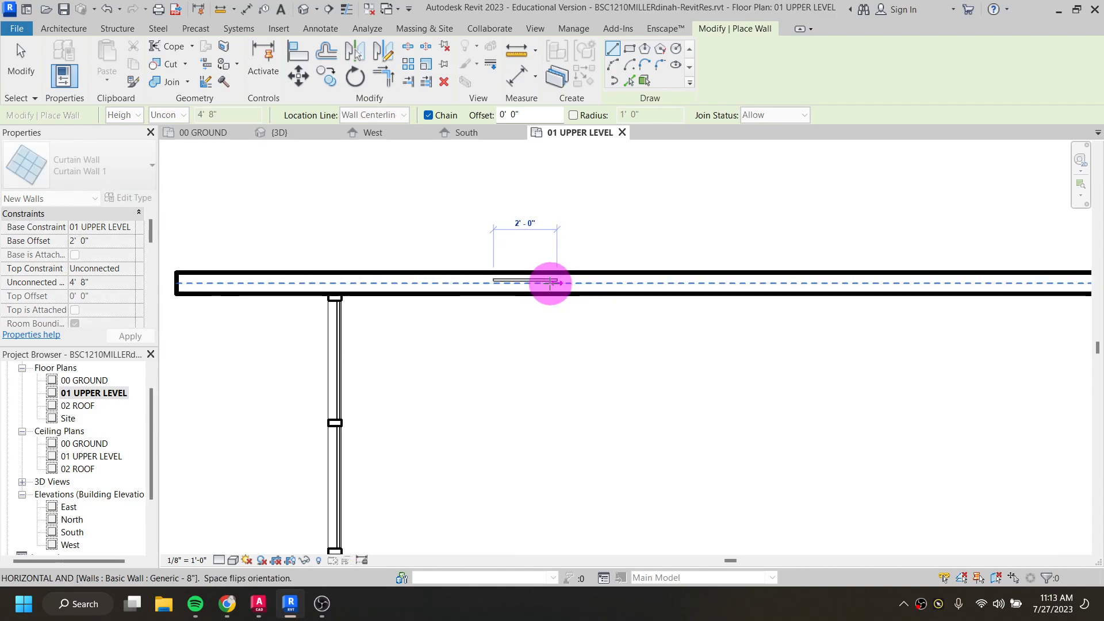
pyautogui.click(615, 281)
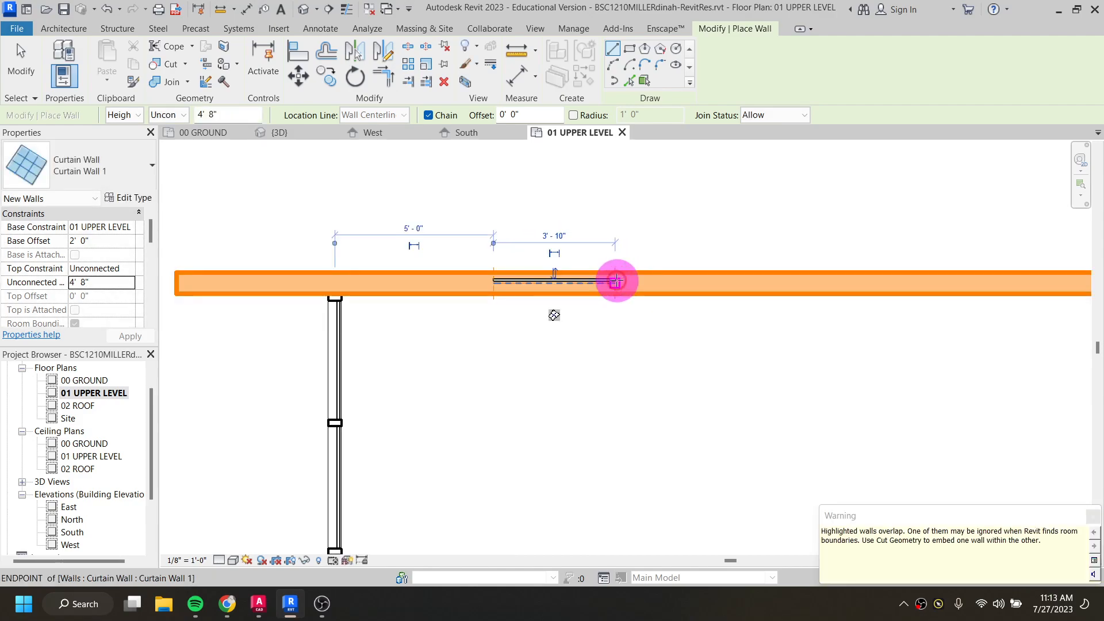
pyautogui.press('Escape')
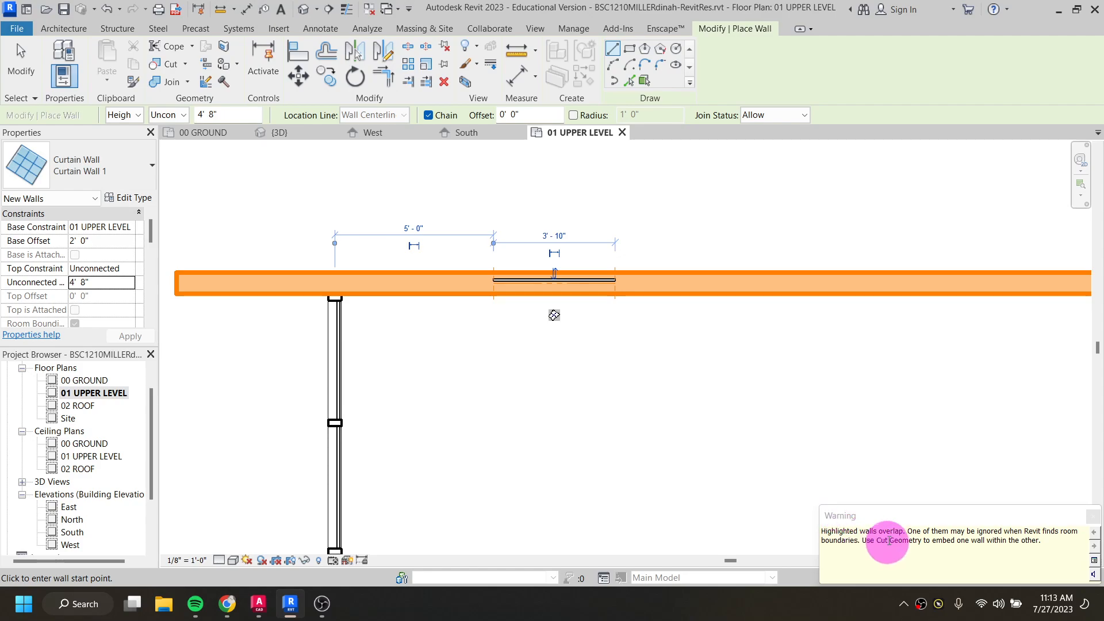
# Draw two more curtain wall segments along the north exterior wall, about 4'-0" and 4'-6" long, spaced toward the interior partition
pyautogui.scroll(-2, 803, 407)
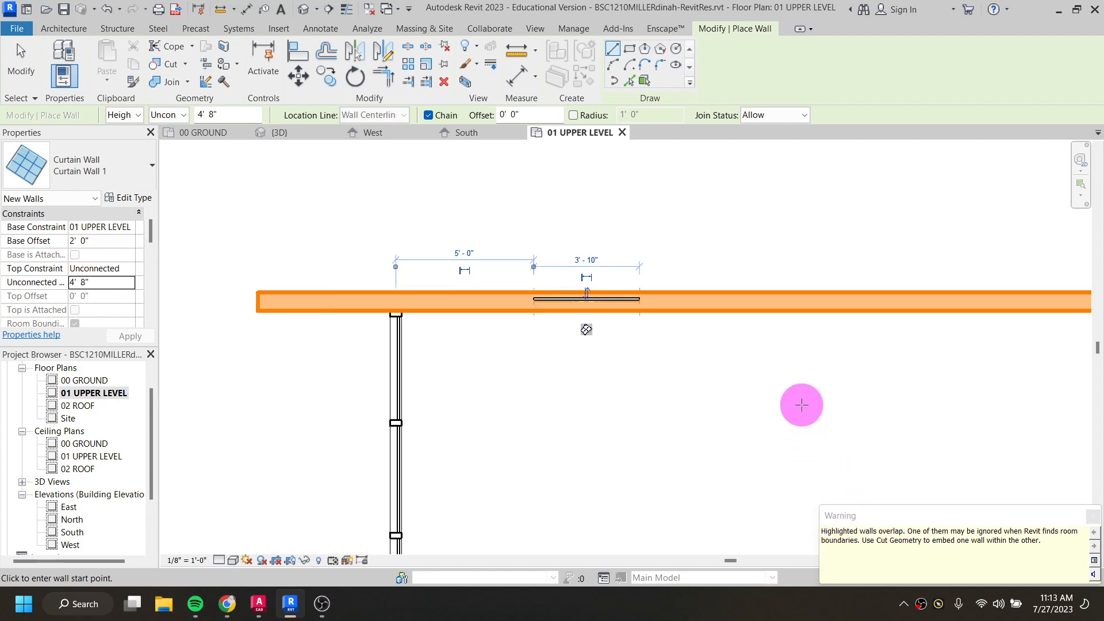
pyautogui.moveTo(771, 364); pyautogui.dragTo(488, 394, button='middle')
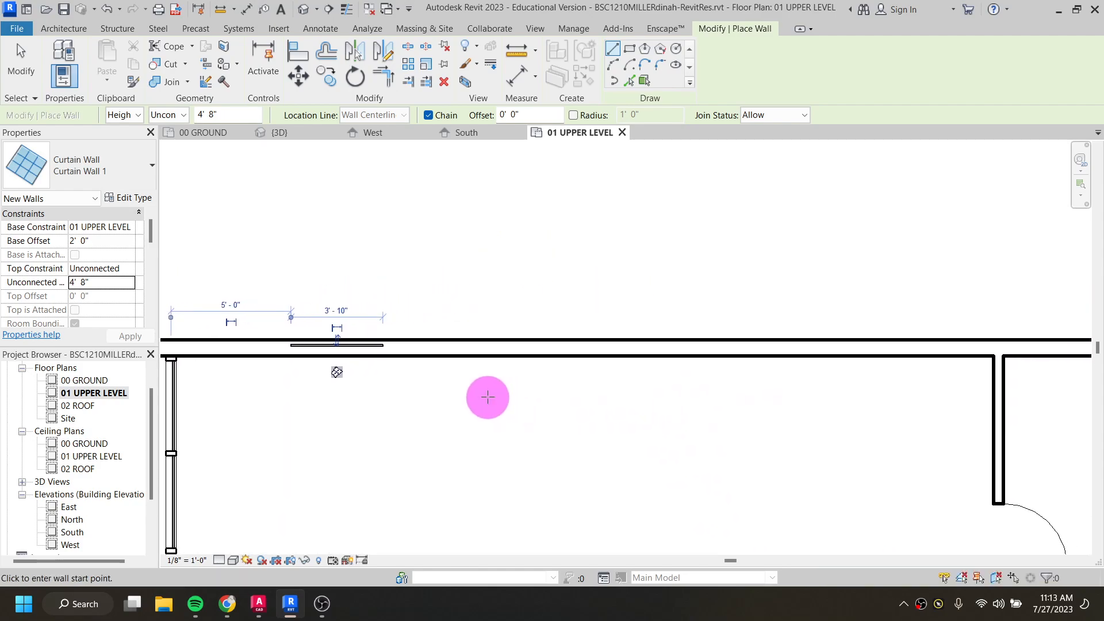
pyautogui.click(488, 347)
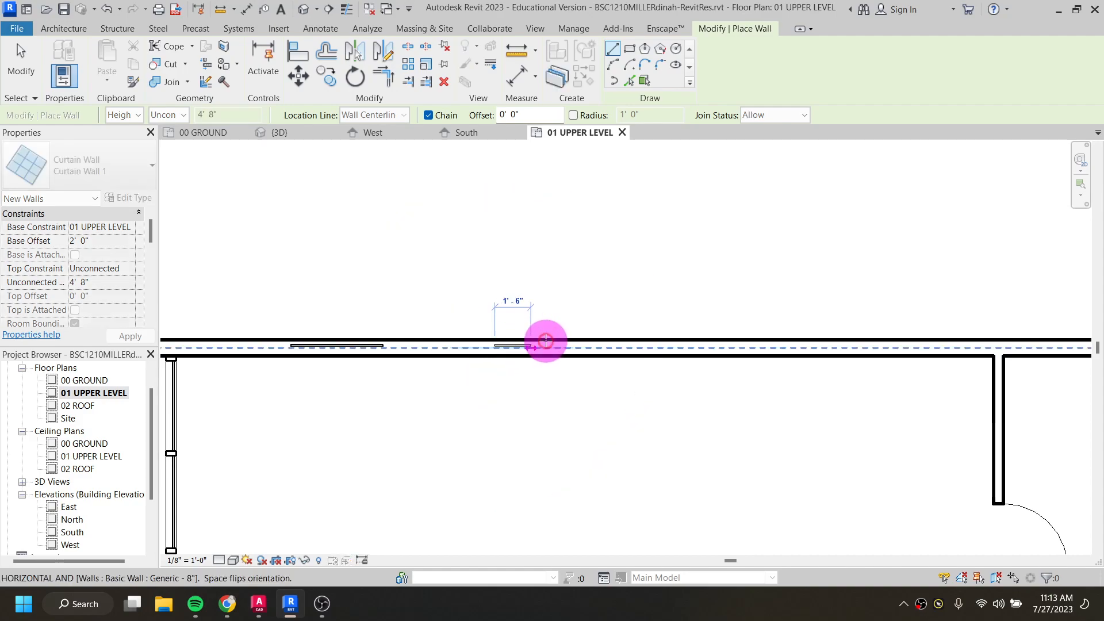
pyautogui.click(596, 347)
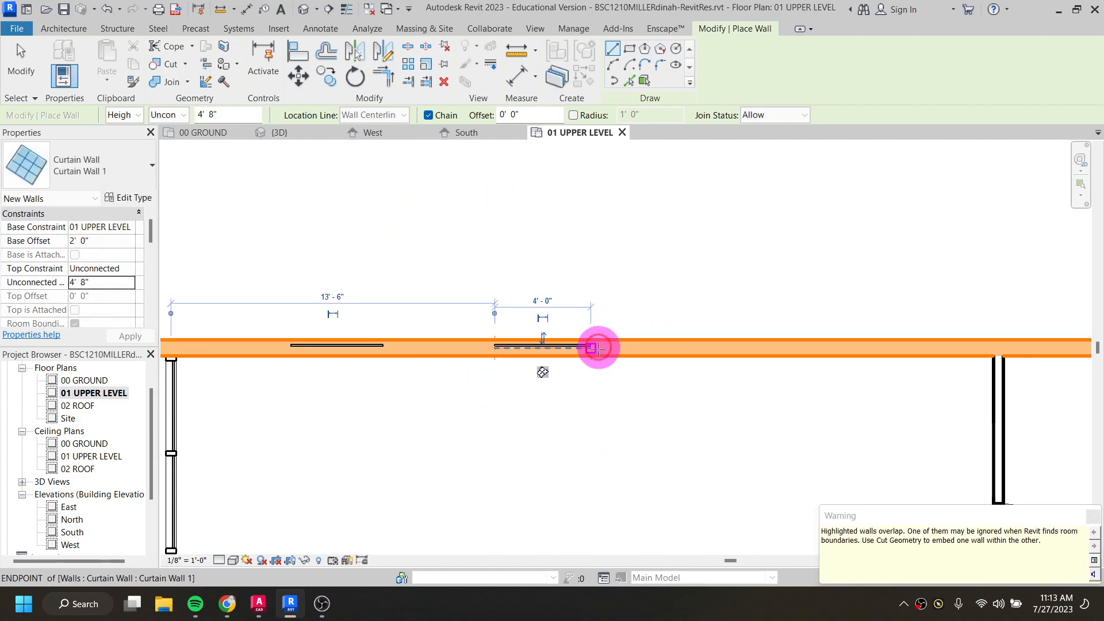
pyautogui.click(696, 348)
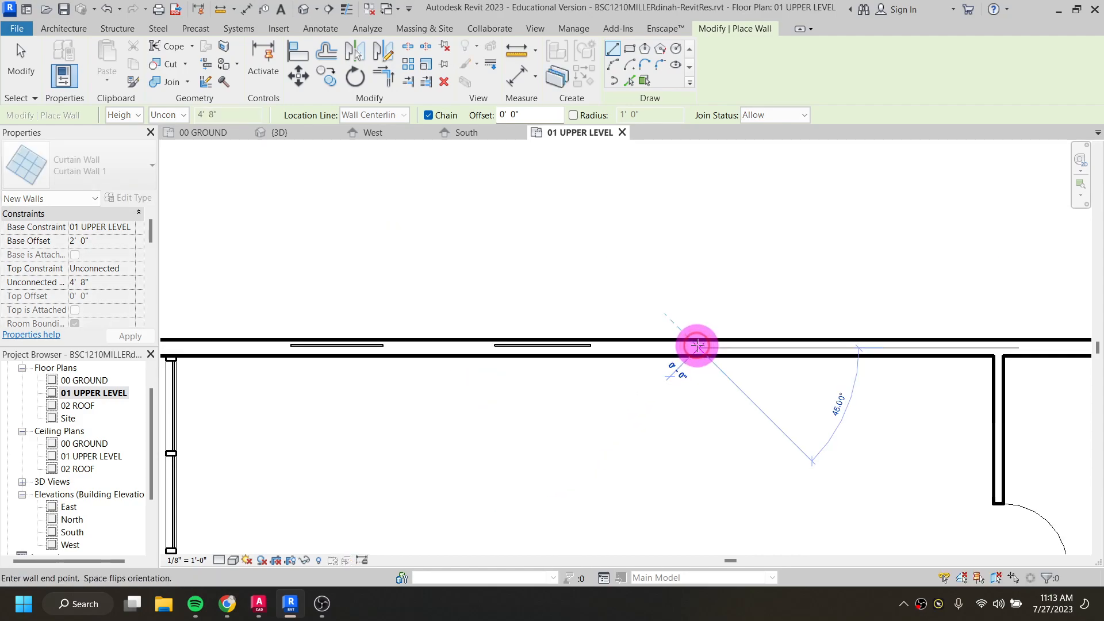
pyautogui.click(810, 345)
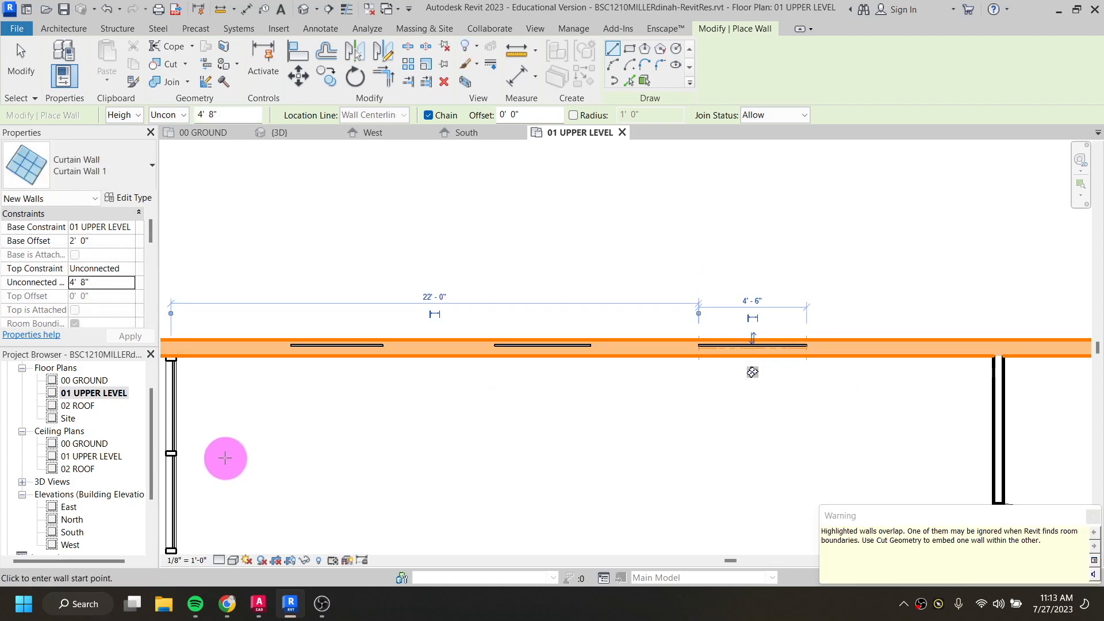
# Use Cut Geometry to embed the first two curtain wall segments from the west end in the north exterior wall
pyautogui.scroll(-1, 281, 414)
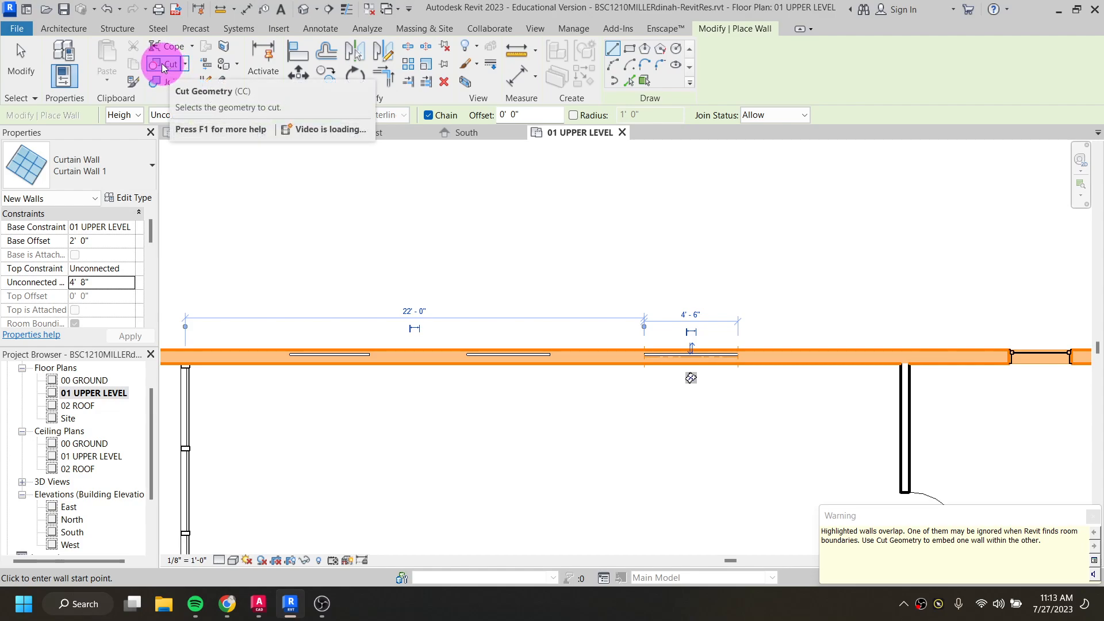
pyautogui.press('Escape')
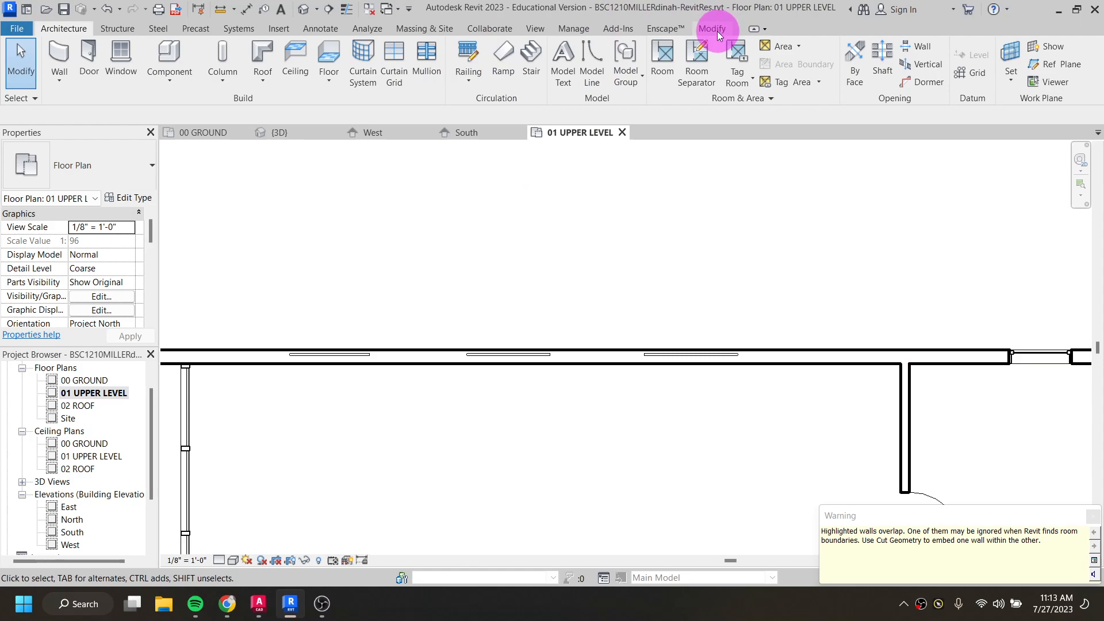
pyautogui.click(712, 28)
pyautogui.click(163, 66)
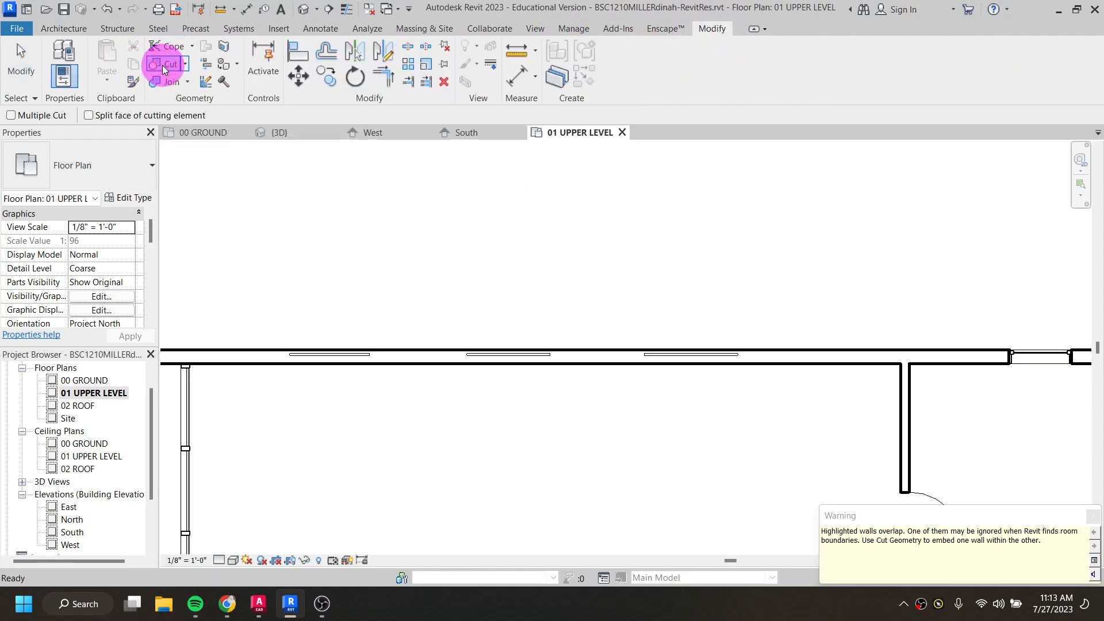
pyautogui.click(260, 353)
pyautogui.click(298, 359)
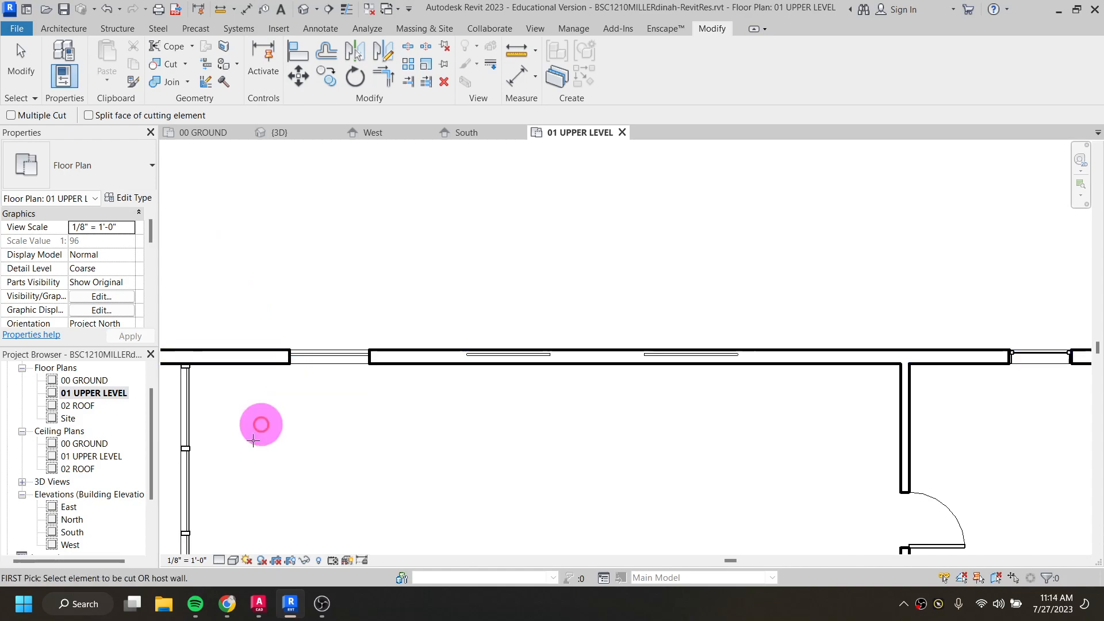
pyautogui.click(431, 352)
pyautogui.click(480, 353)
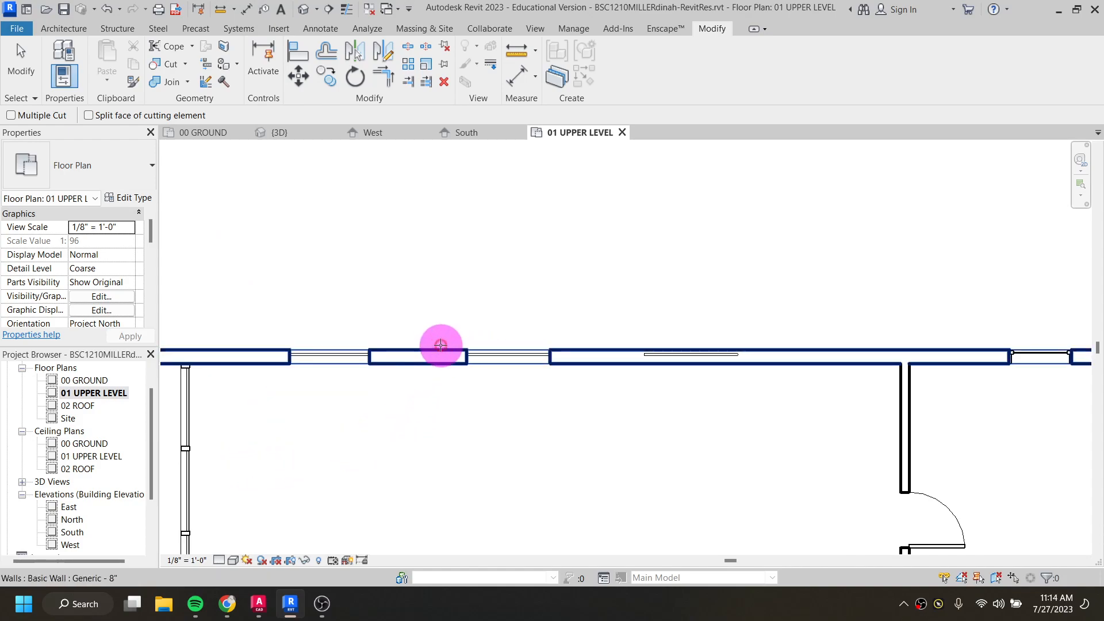
# In the 3D view, cut the north wall's geometry with the remaining curtain wall segment, the one nearest the interior partition
pyautogui.click(305, 10)
pyautogui.keyDown('shift'); pyautogui.moveTo(381, 332); pyautogui.dragTo(647, 316, button='middle'); pyautogui.keyUp('shift')
pyautogui.moveTo(808, 356); pyautogui.dragTo(259, 251, button='middle')
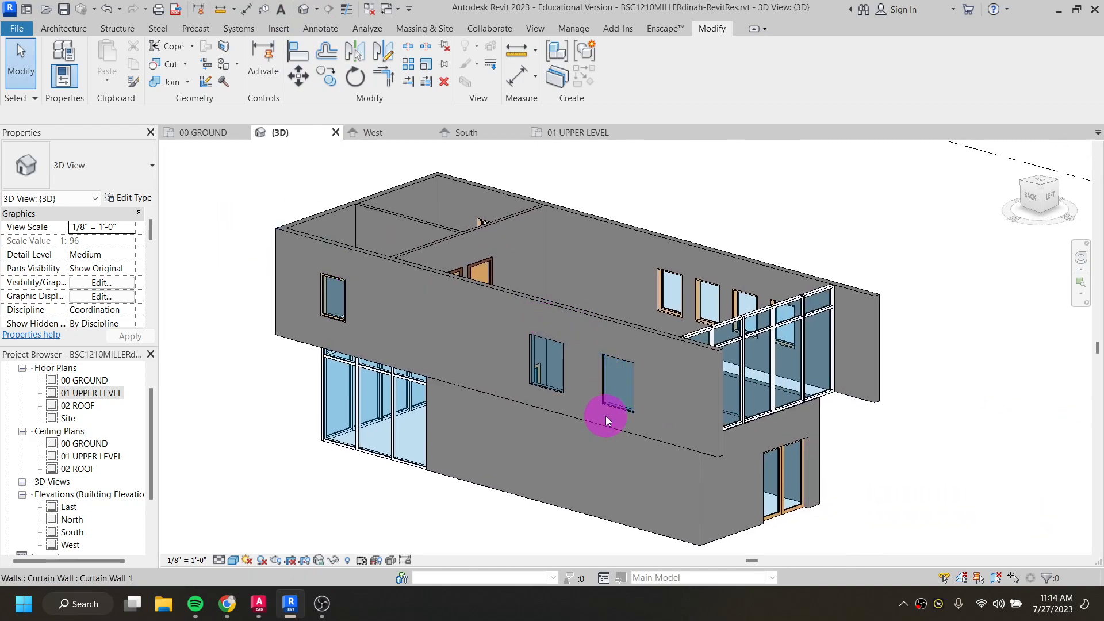
pyautogui.scroll(2, 485, 359)
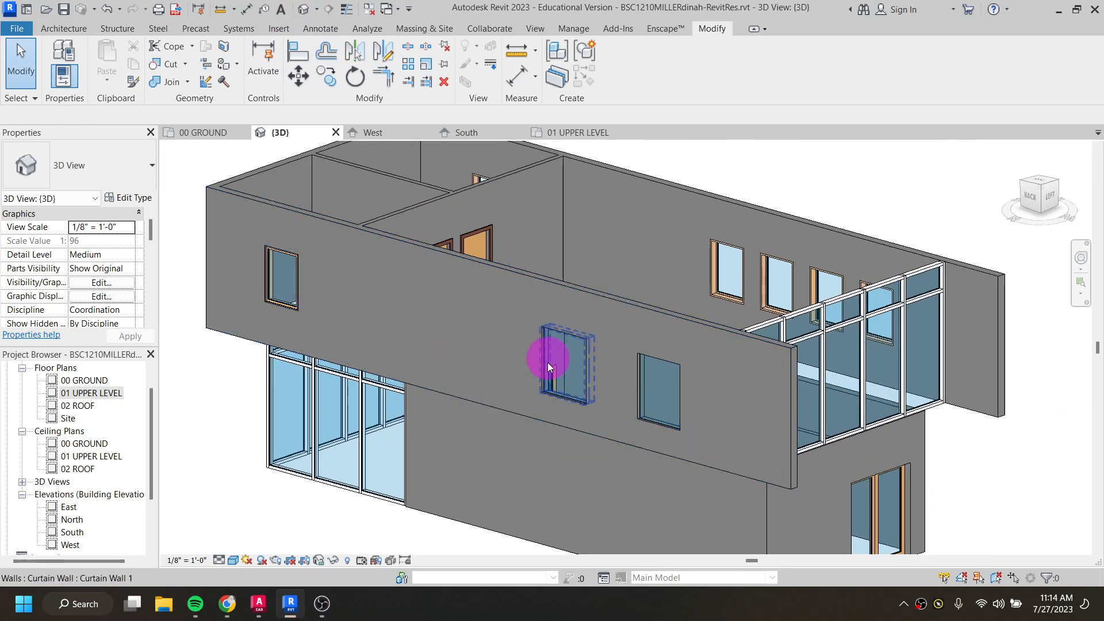
pyautogui.scroll(1, 270, 313)
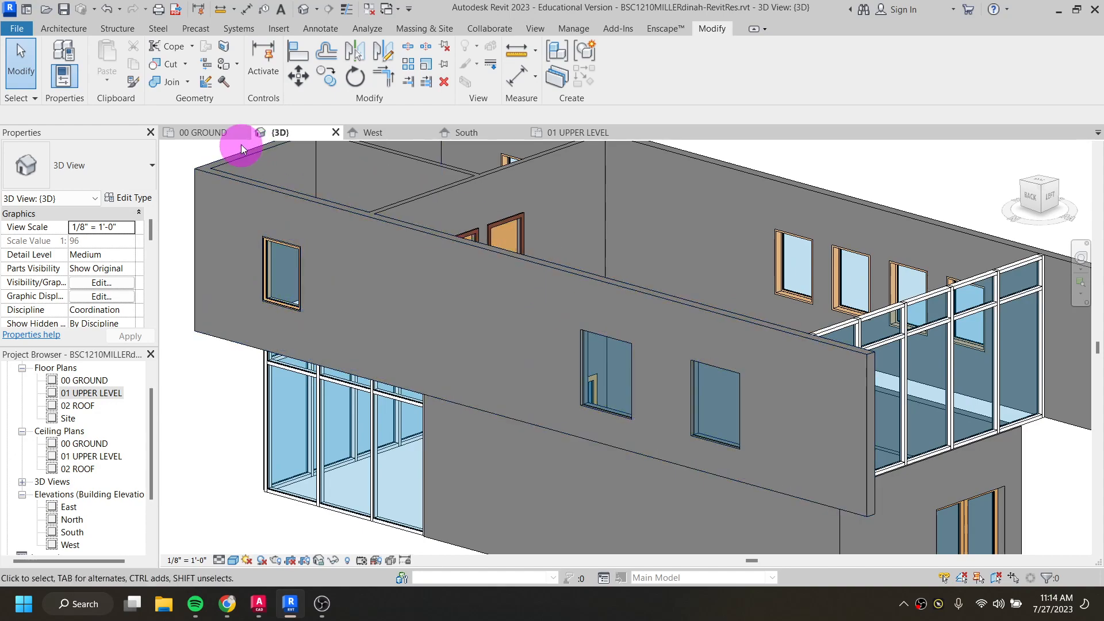
pyautogui.click(170, 64)
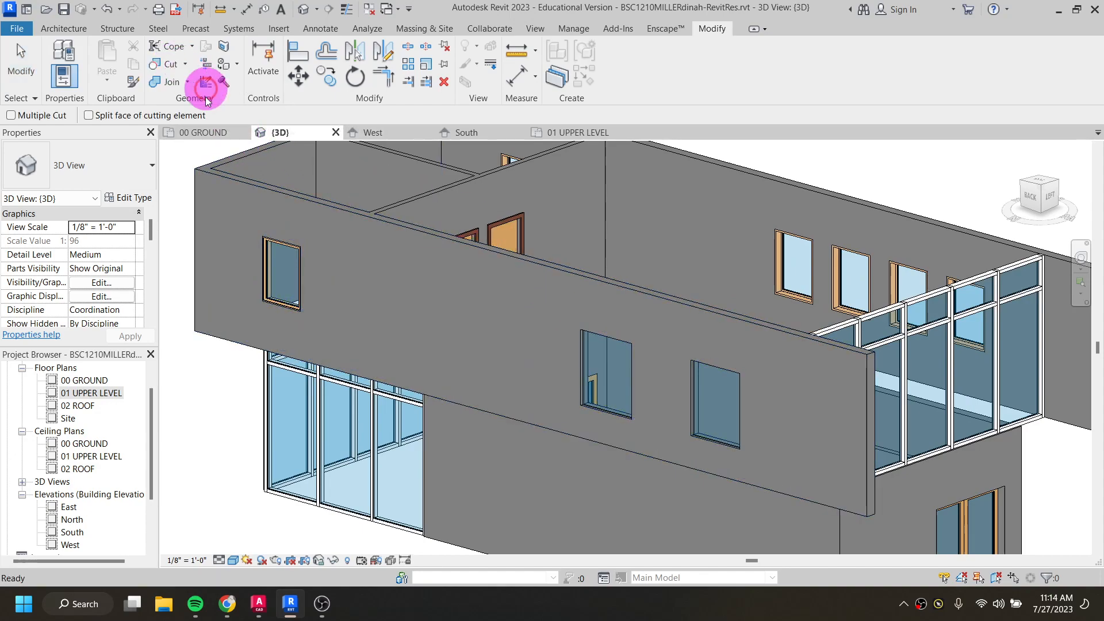
pyautogui.click(562, 271)
pyautogui.click(508, 311)
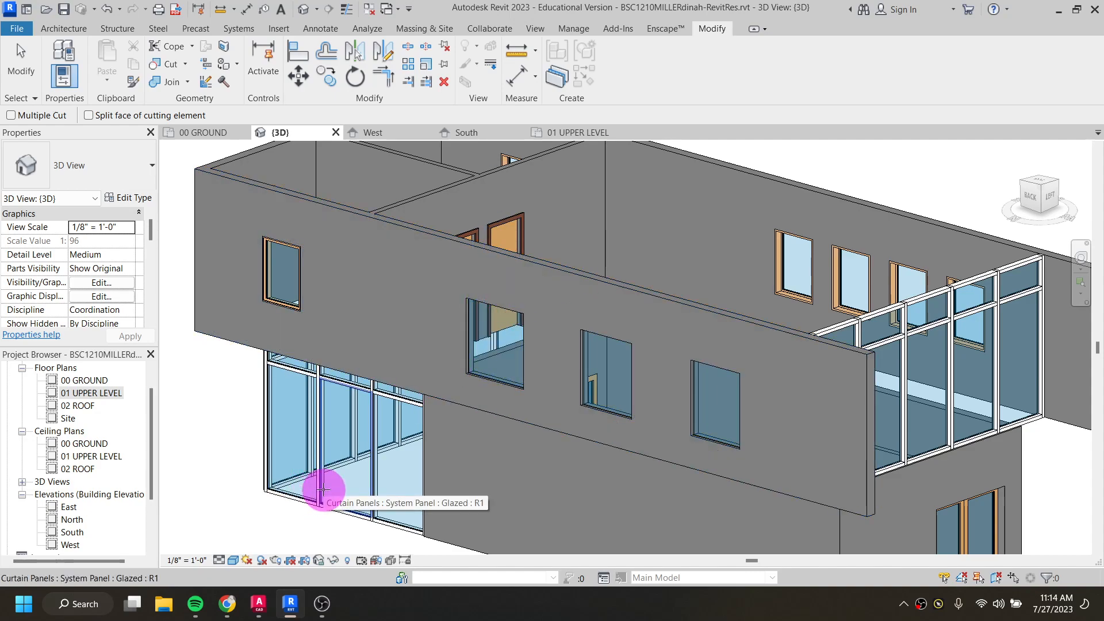
pyautogui.press('Escape')
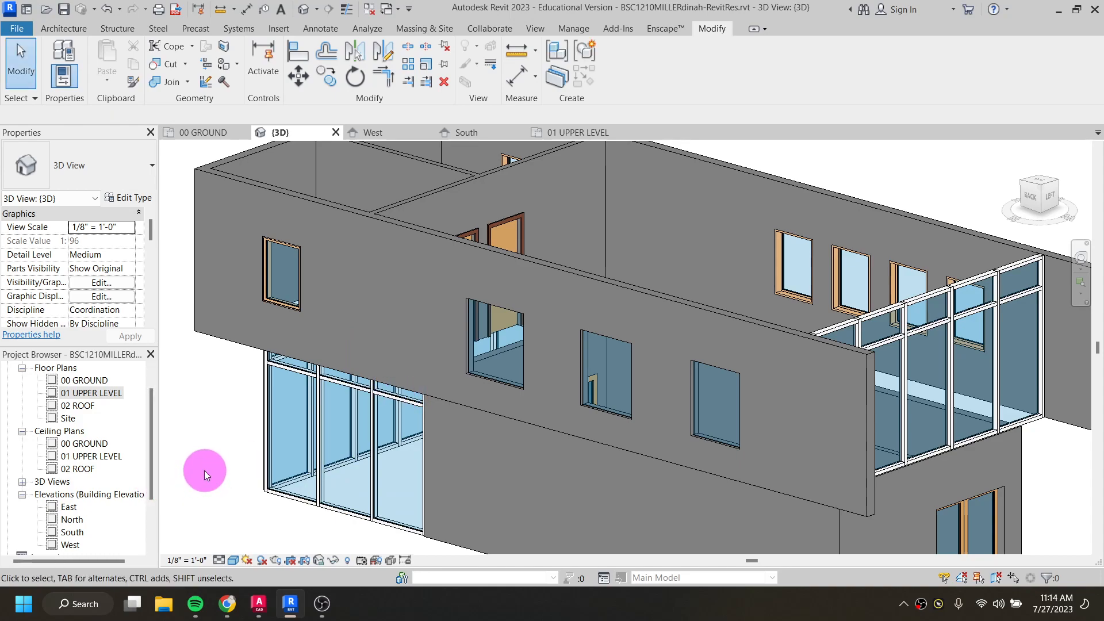
# Place 2.5" x 5" rectangular mullions on all grid lines of the three embedded curtain walls
pyautogui.click(72, 34)
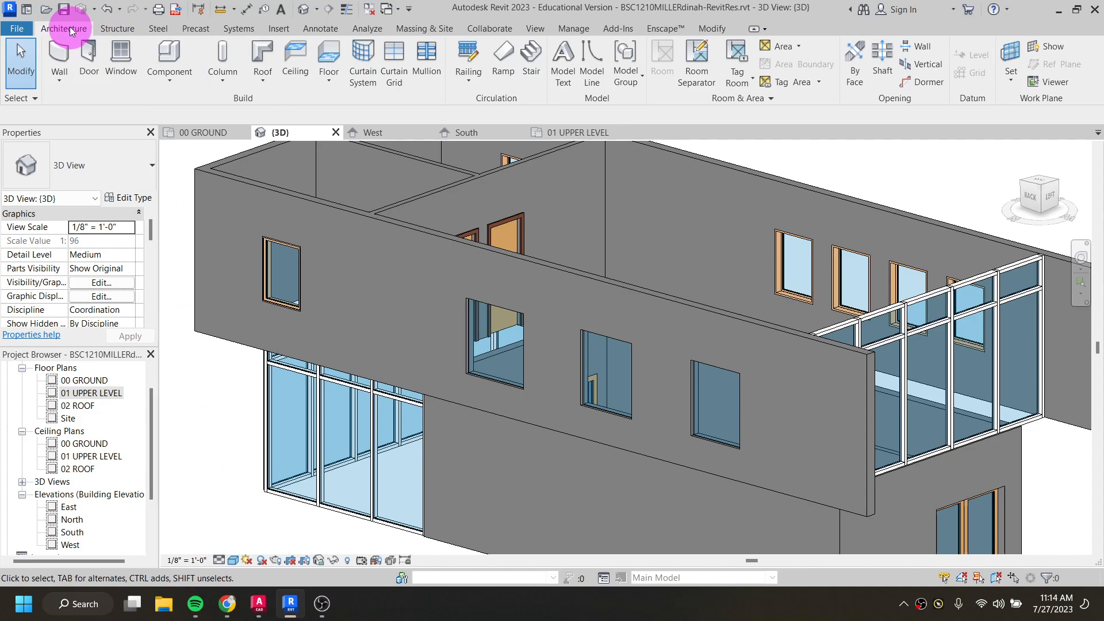
pyautogui.click(429, 56)
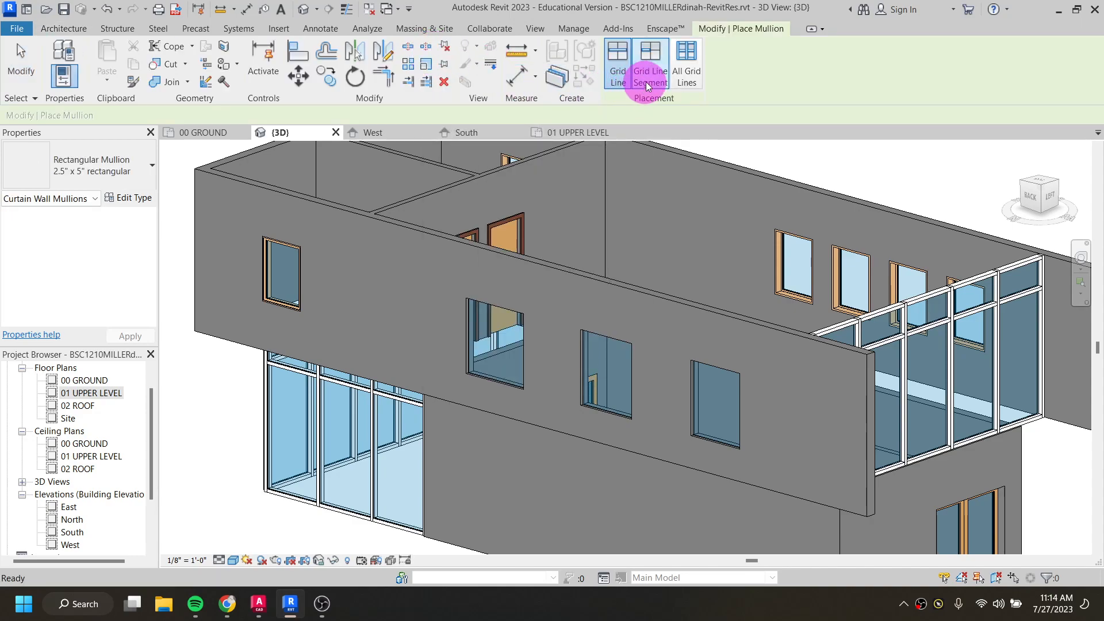
pyautogui.click(691, 65)
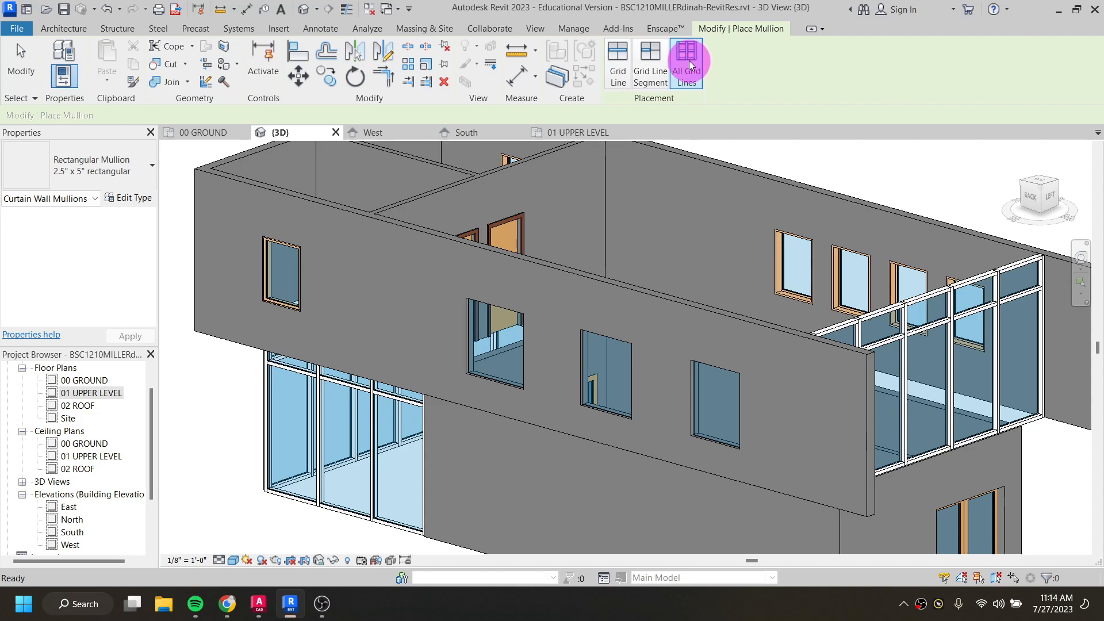
pyautogui.click(506, 382)
pyautogui.click(632, 413)
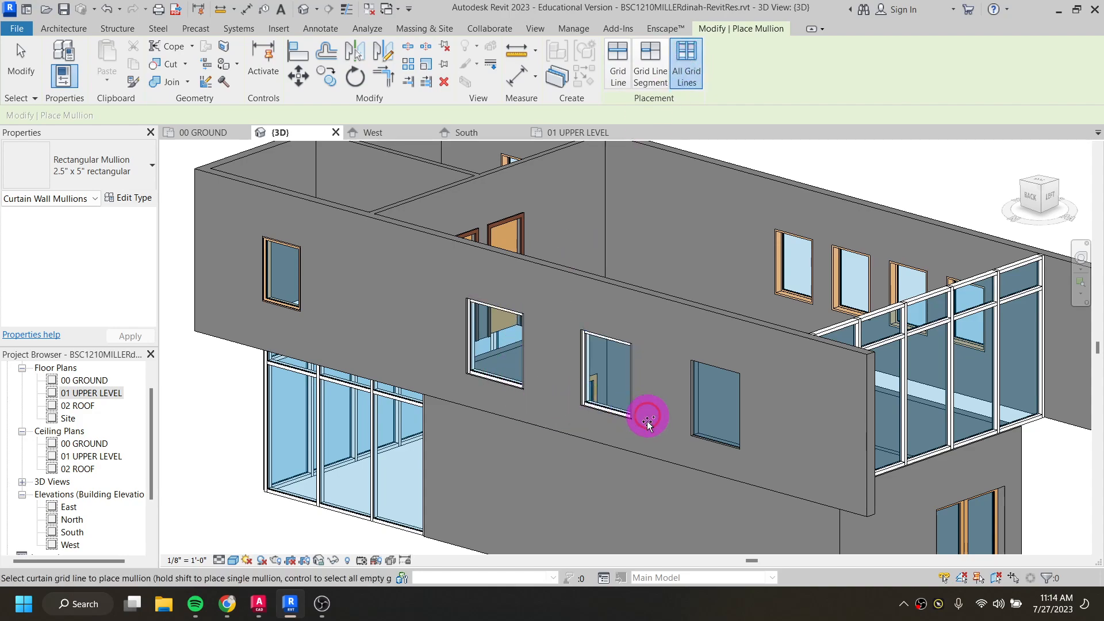
pyautogui.click(712, 438)
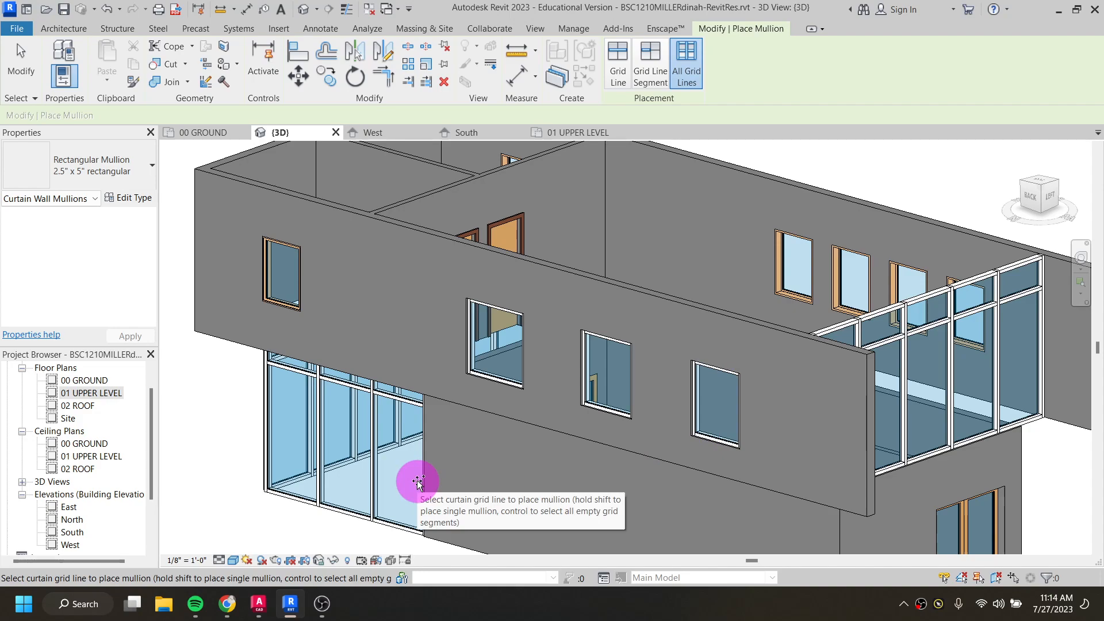
# Review the mullioned curtain walls in the 01 UPPER LEVEL floor plan and the 3D view
pyautogui.doubleClick(76, 393)
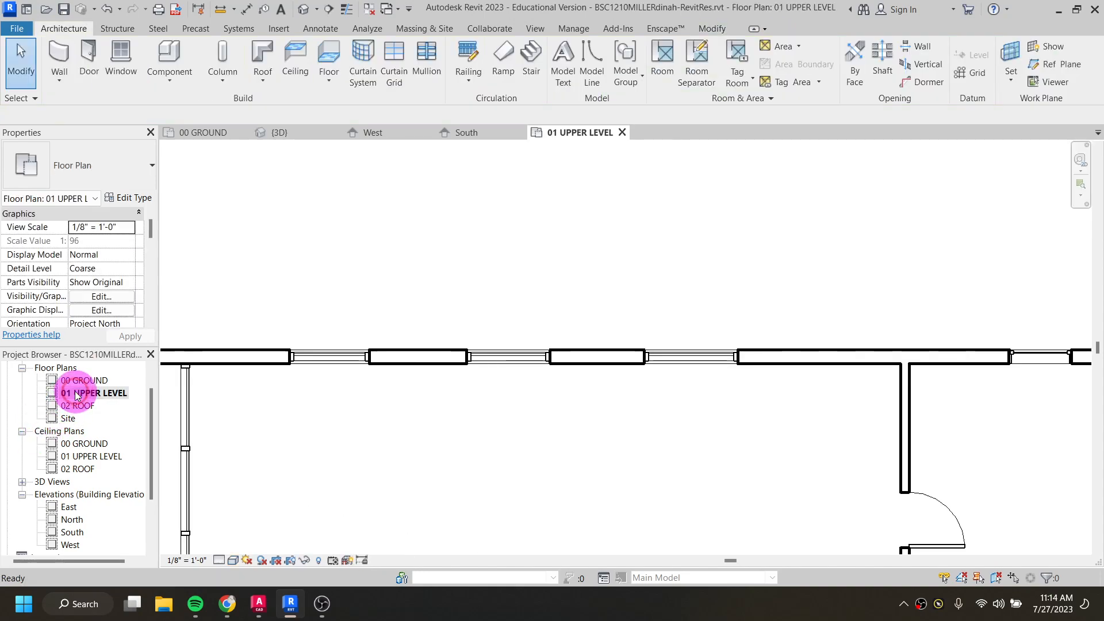
pyautogui.scroll(-2, 403, 419)
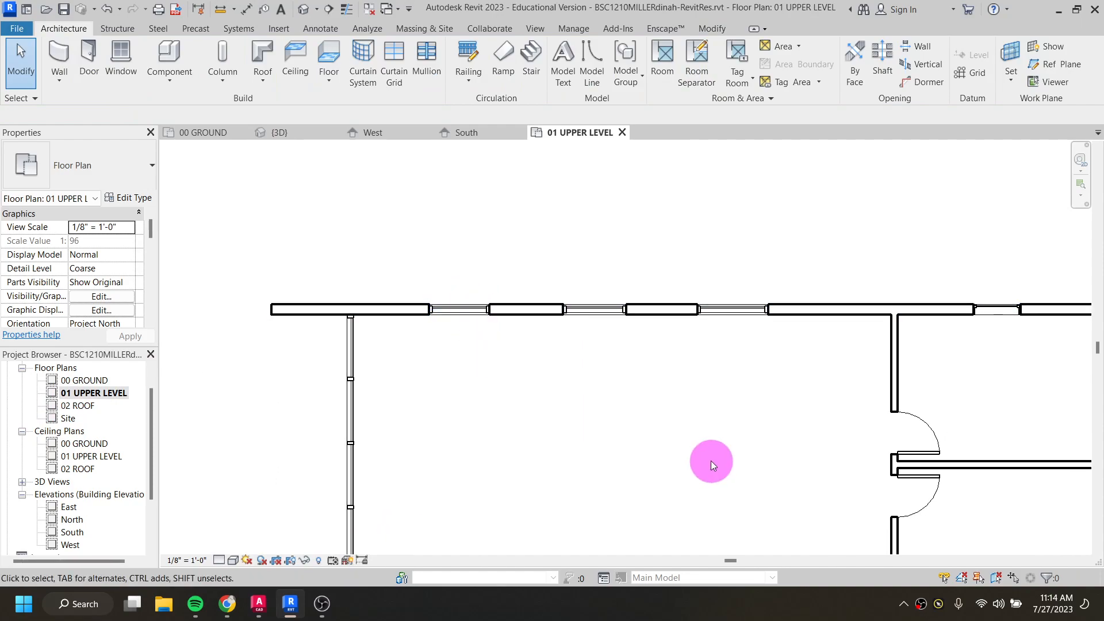
pyautogui.scroll(-3, 707, 459)
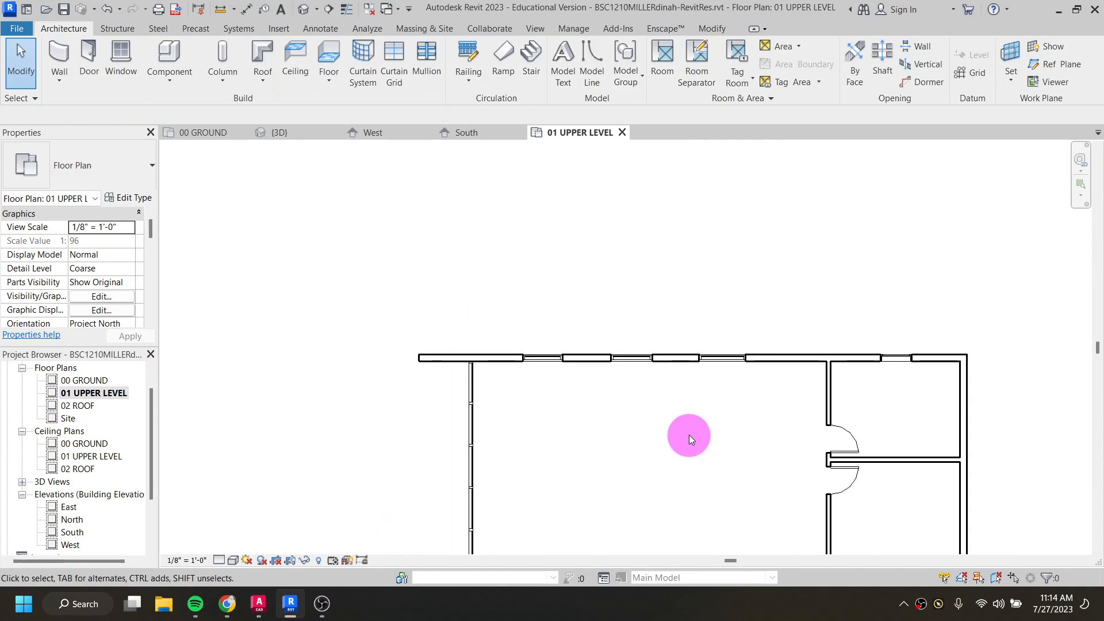
pyautogui.scroll(3, 582, 403)
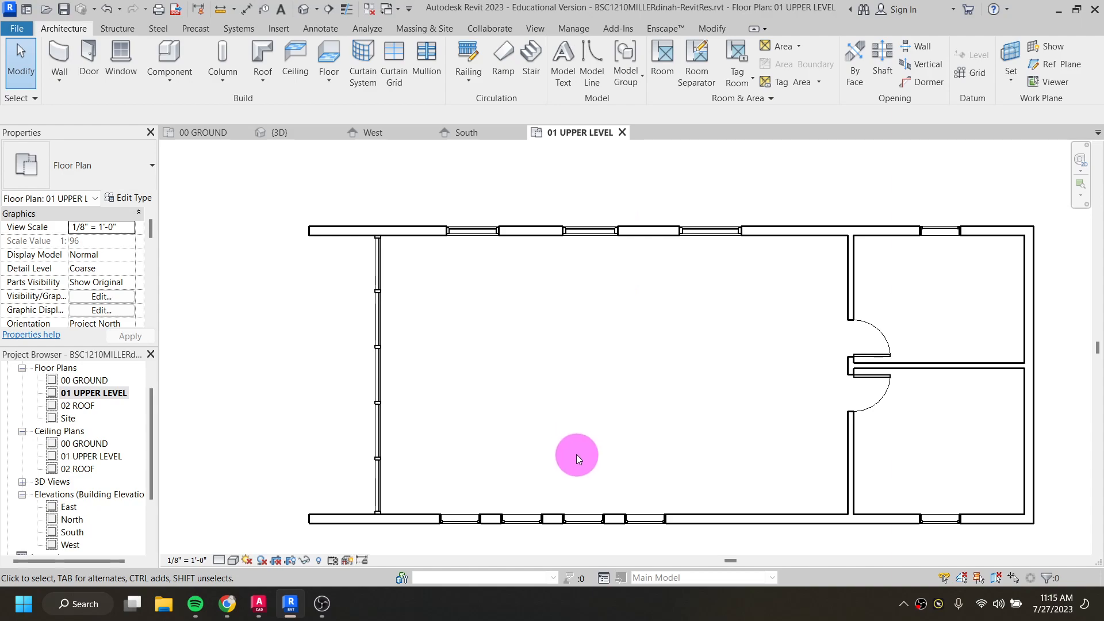
pyautogui.click(303, 10)
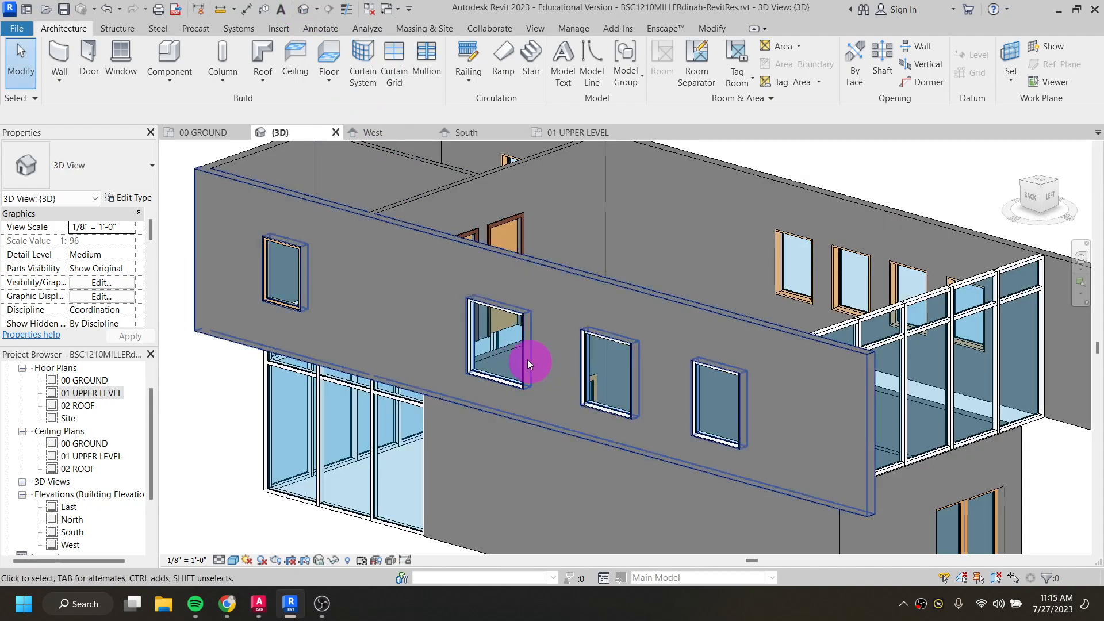
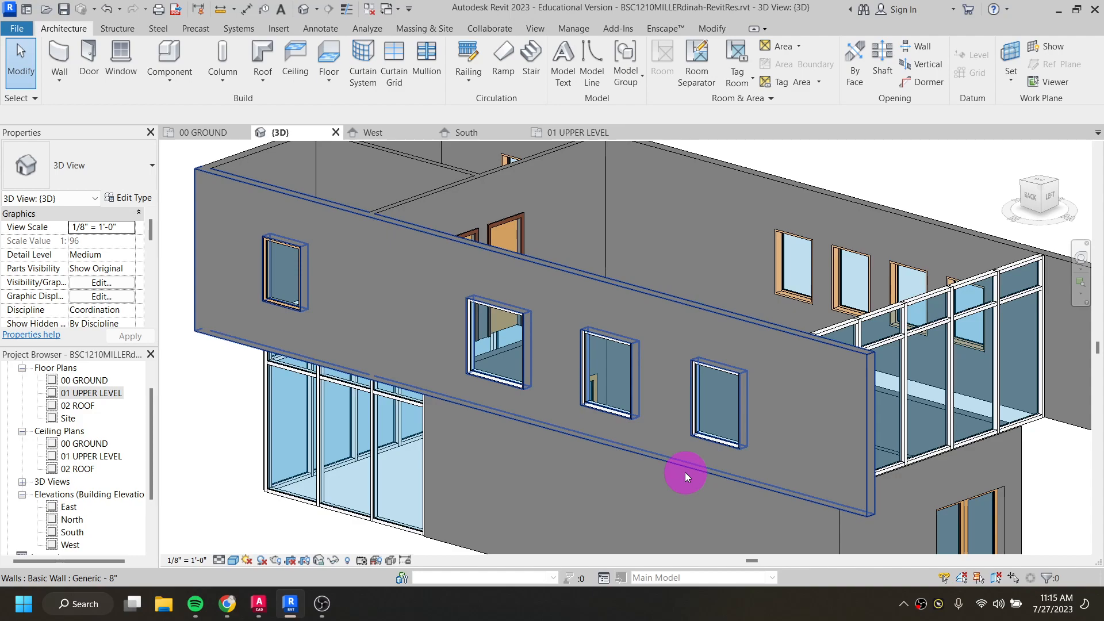
pyautogui.press('Escape')
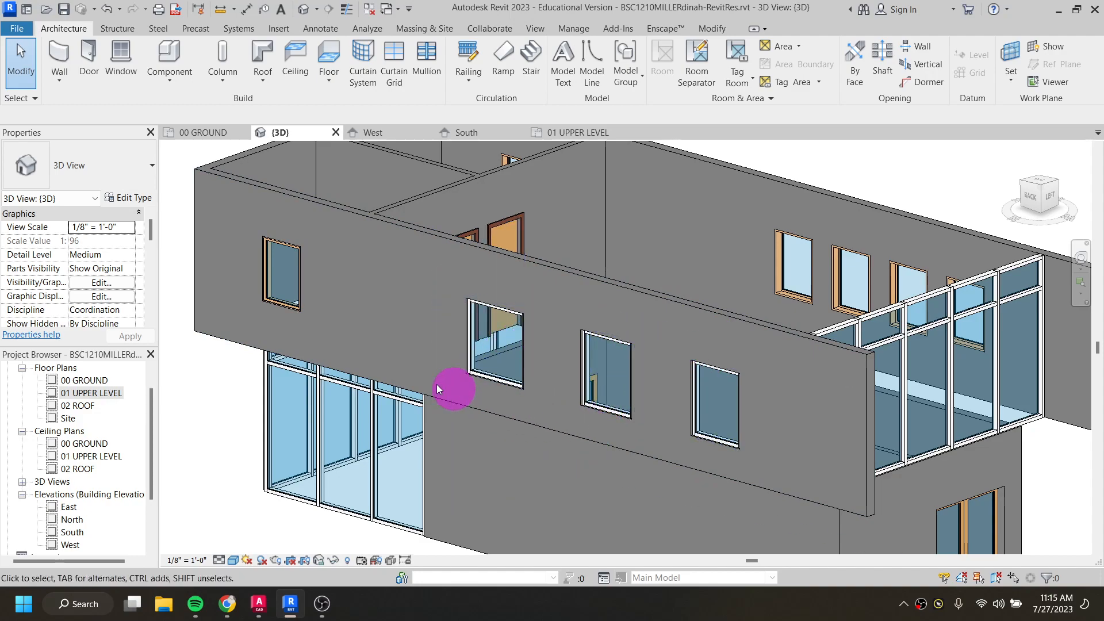
# Compare the north wall's curtain wall openings with the south wall's window openings in the 01 UPPER LEVEL floor plan
pyautogui.doubleClick(97, 396)
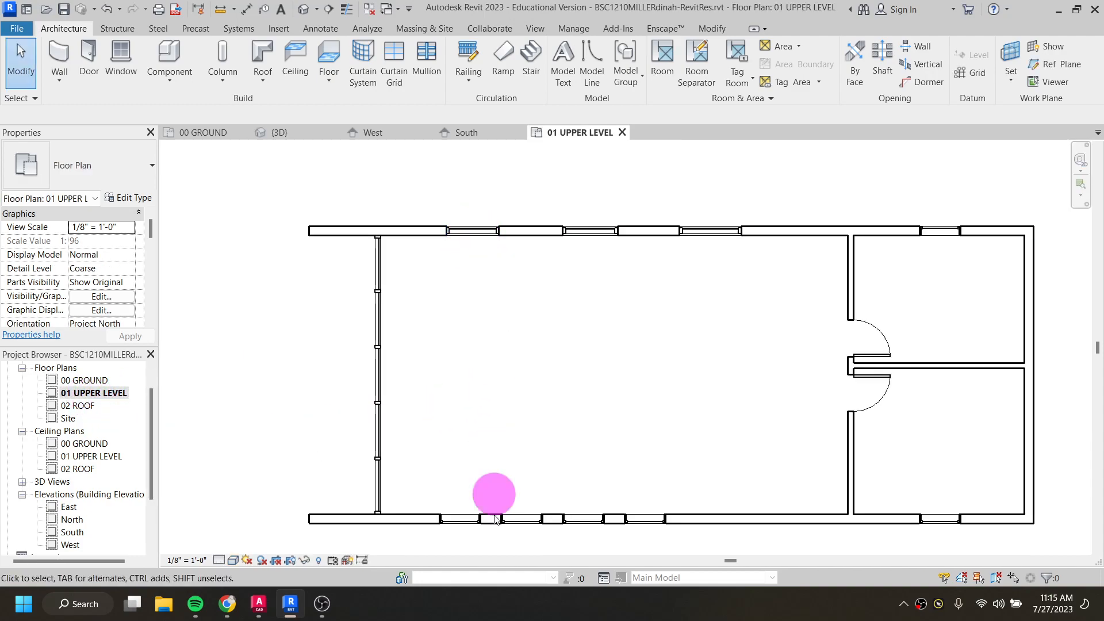
pyautogui.click(480, 233)
pyautogui.click(608, 412)
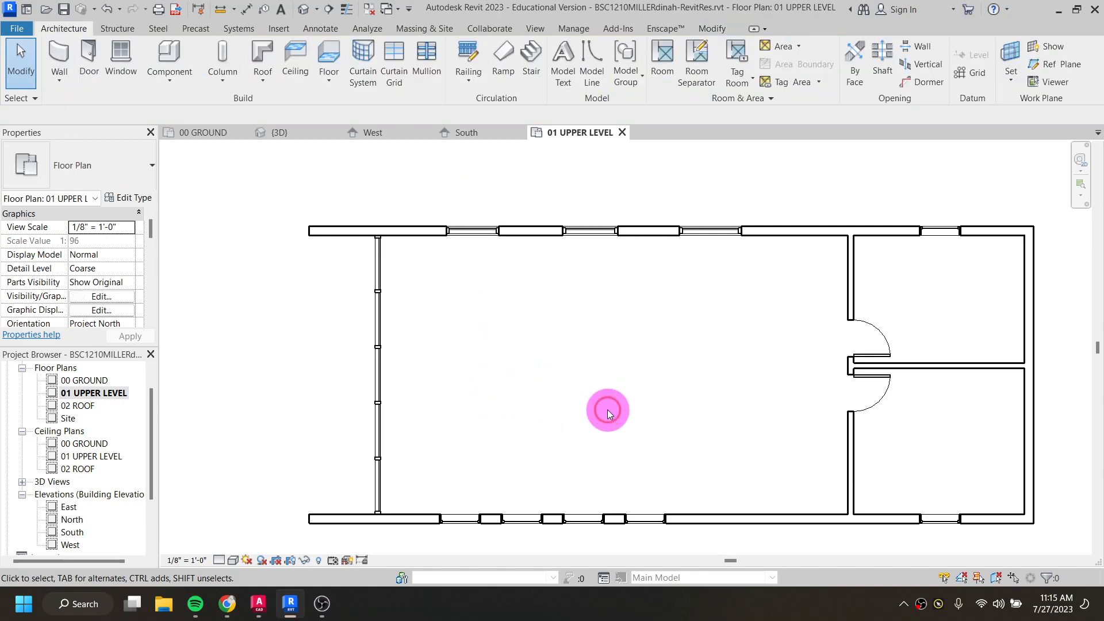
pyautogui.scroll(2, 489, 232)
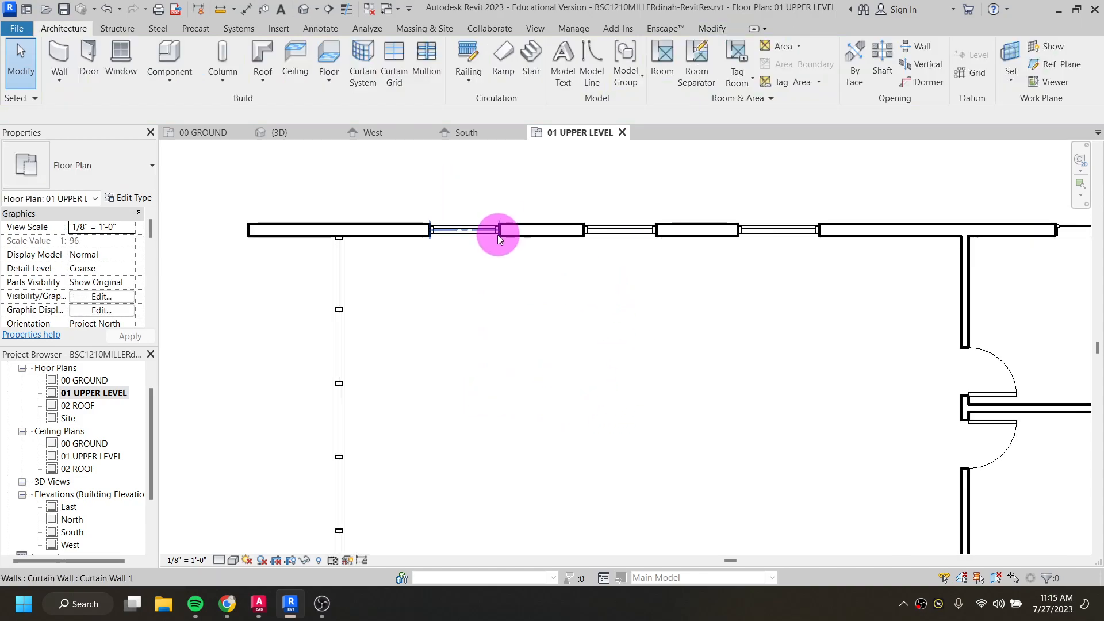
pyautogui.scroll(-3, 550, 250)
pyautogui.scroll(1, 705, 493)
pyautogui.scroll(1, 705, 495)
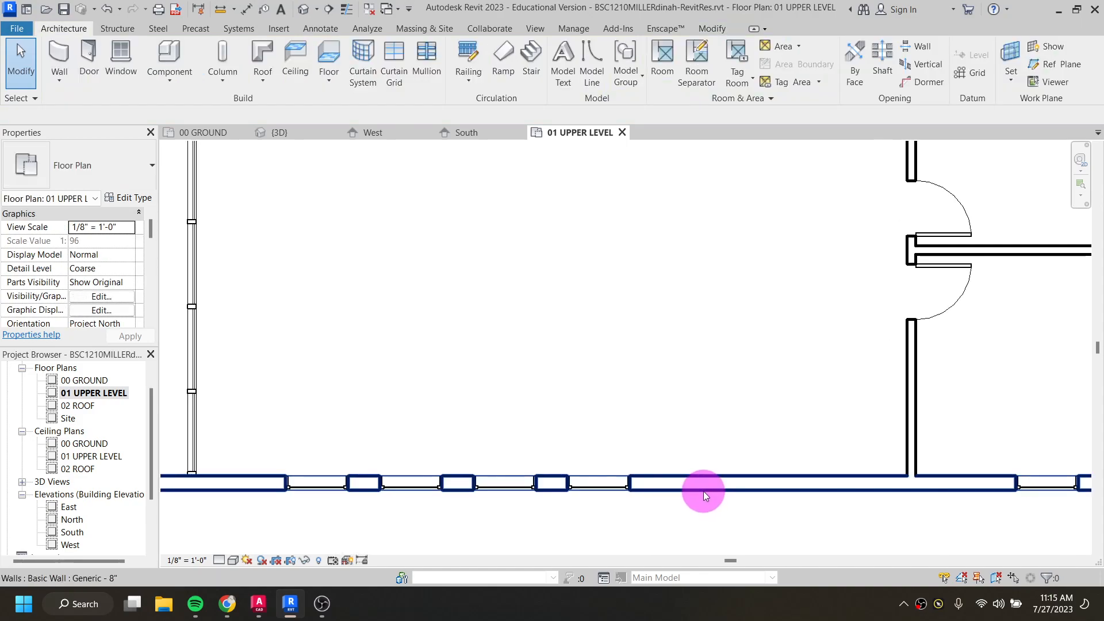
pyautogui.scroll(-2, 598, 483)
pyautogui.scroll(3, 541, 274)
pyautogui.scroll(-3, 722, 303)
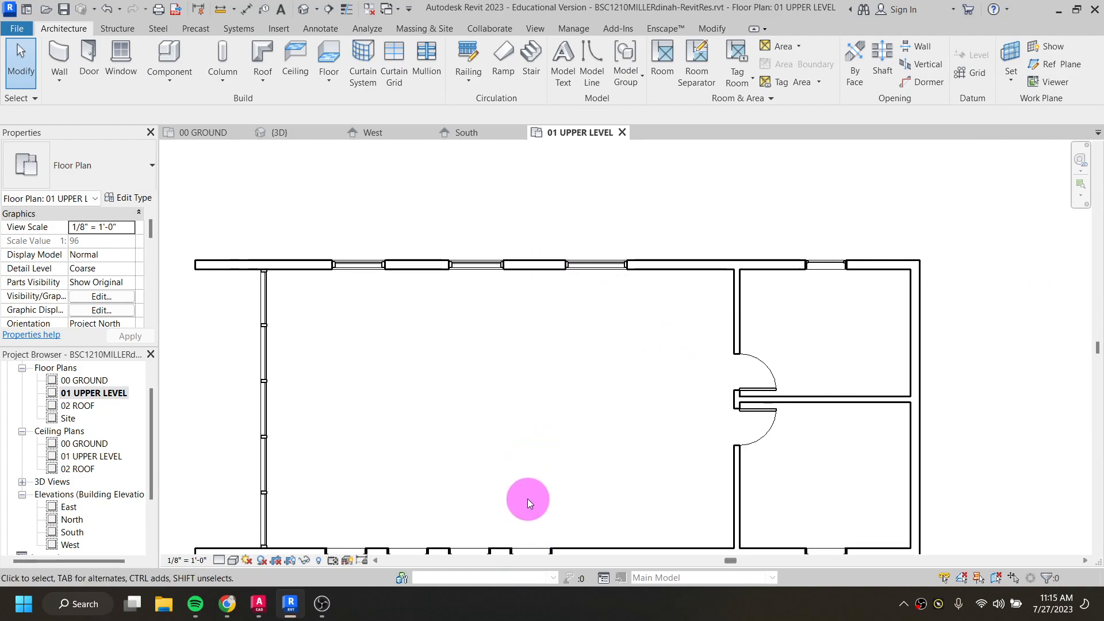
pyautogui.scroll(-2, 541, 477)
# Draw a 10'-0" long Curtain Wall 1 along the upper level's south wall, between the row of four windows and the interior partition
pyautogui.click(549, 436)
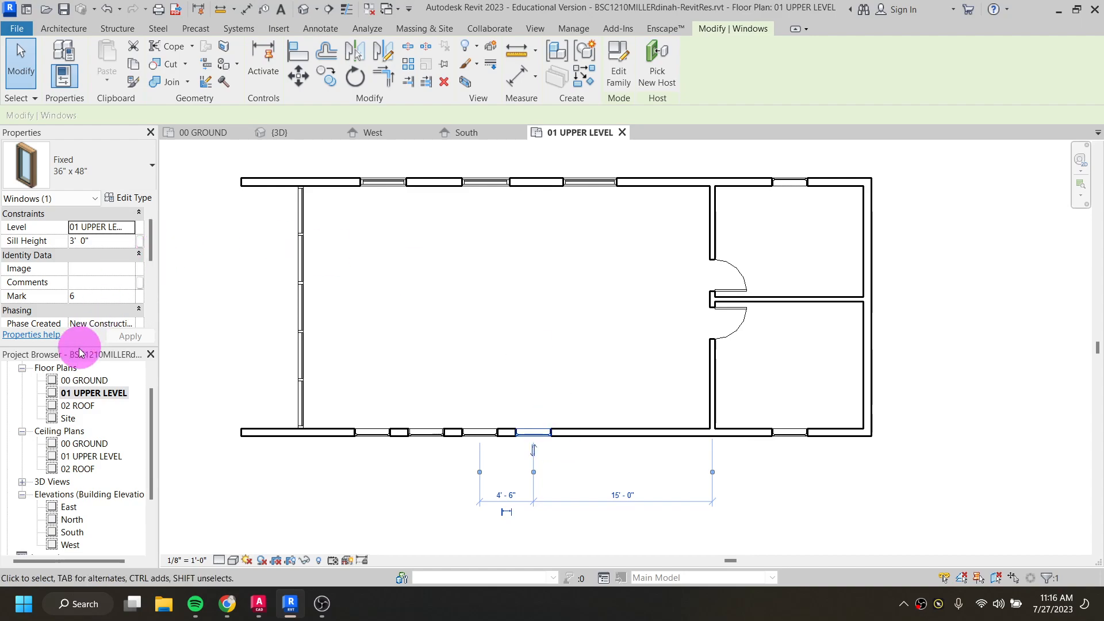
pyautogui.click(88, 393)
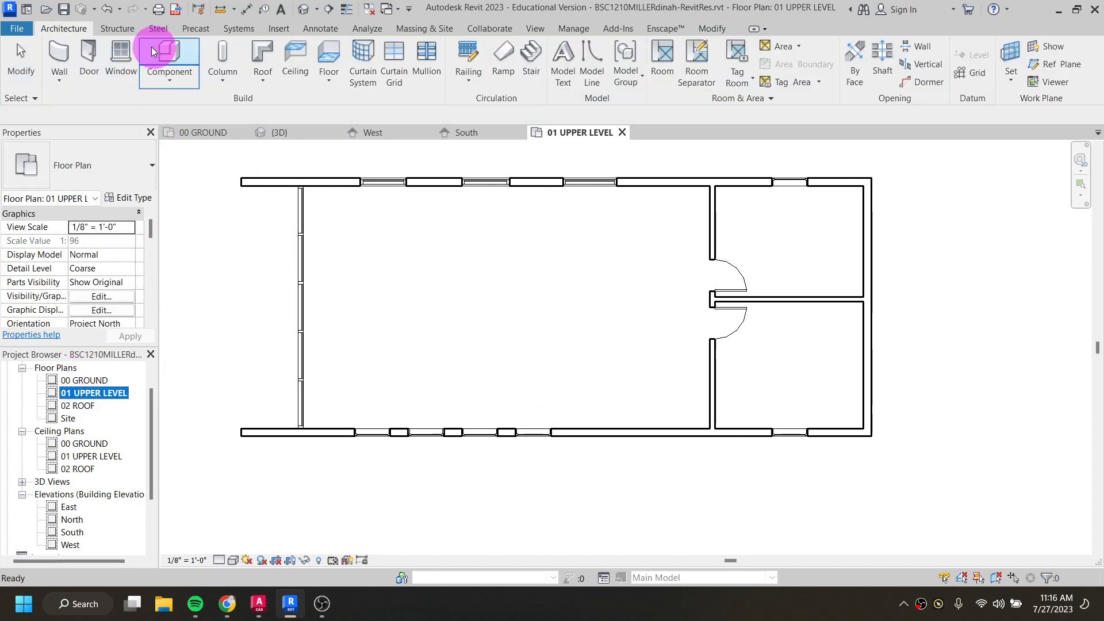
pyautogui.click(59, 57)
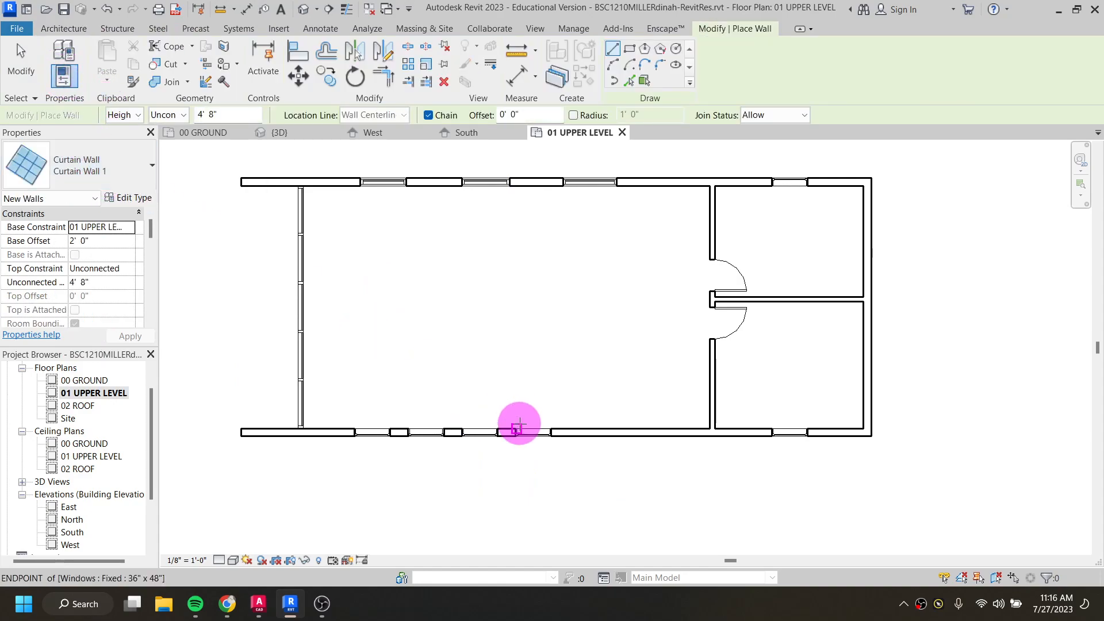
pyautogui.click(580, 431)
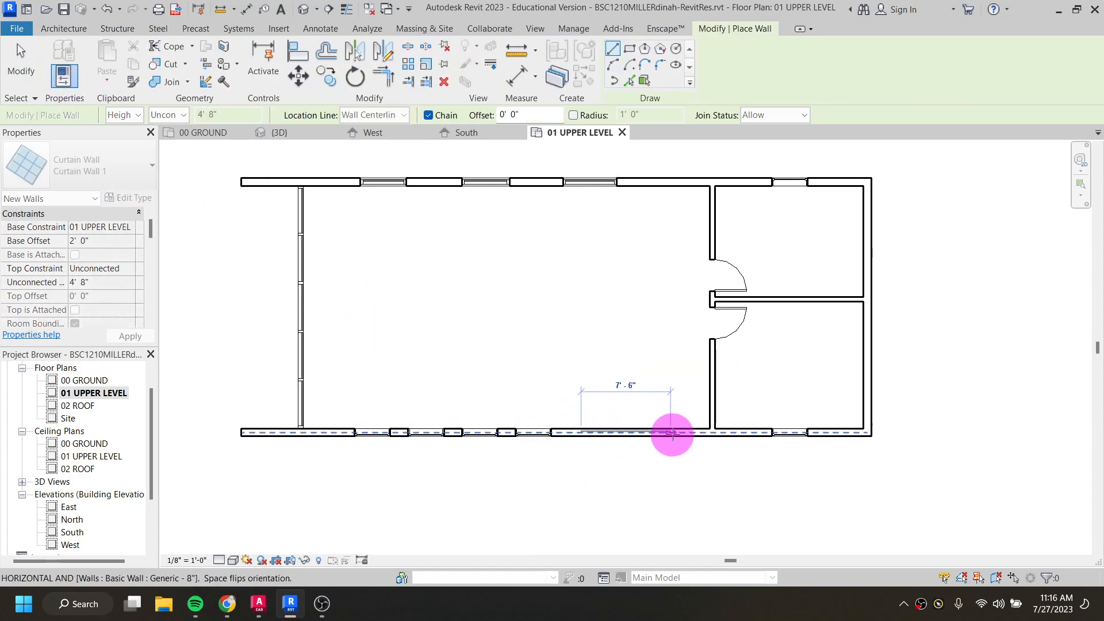
pyautogui.click(700, 432)
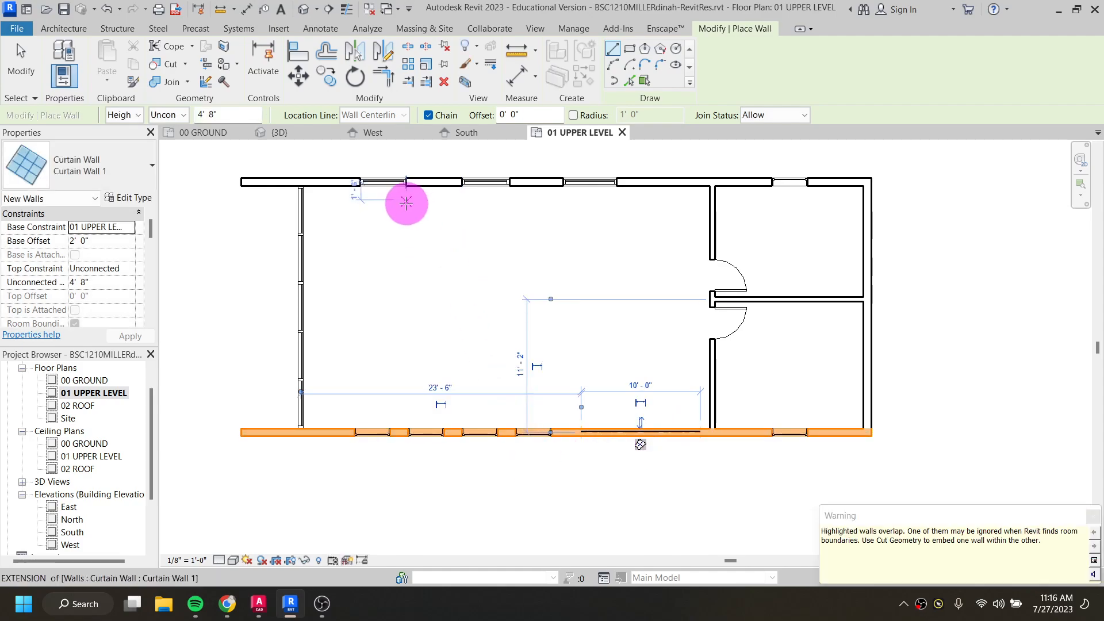
# Cut the upper level's south wall geometry with the overlapping 10'-0" curtain wall to embed it
pyautogui.click(167, 65)
pyautogui.scroll(2, 579, 436)
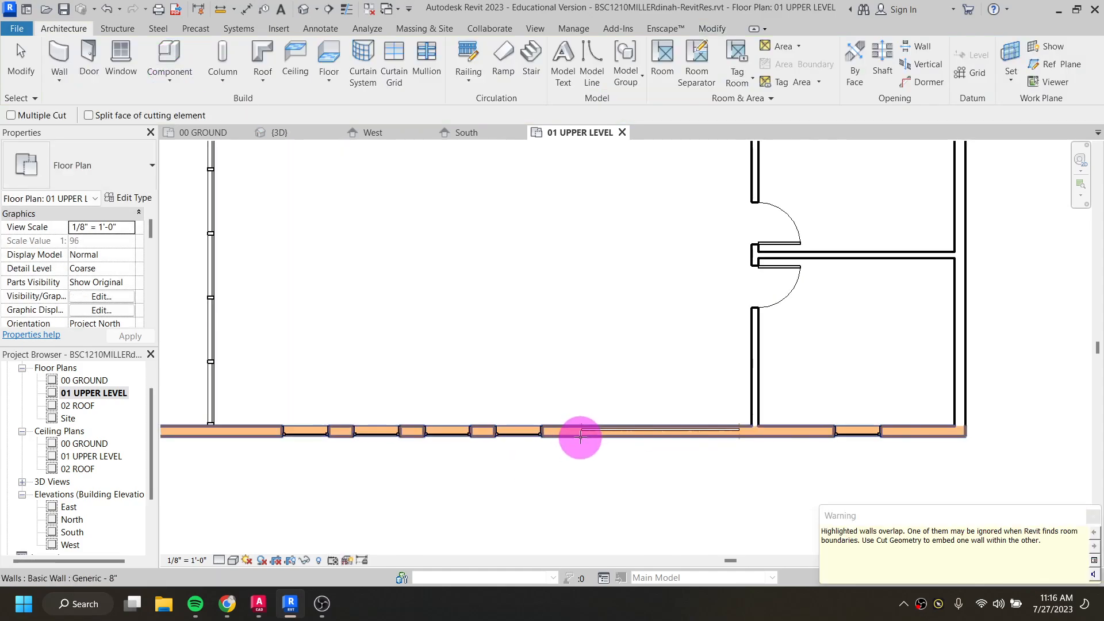
pyautogui.click(587, 432)
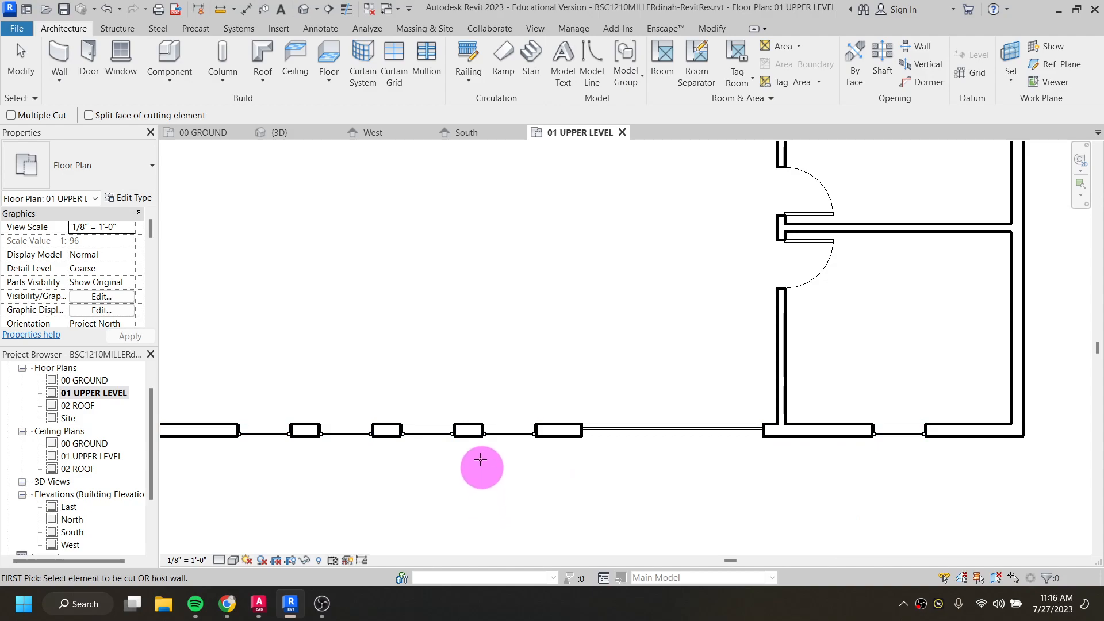
# In the 3D view, divide the south wall's embedded curtain wall with two vertical curtain grid lines, the first 2'-6" from its end
pyautogui.click(303, 9)
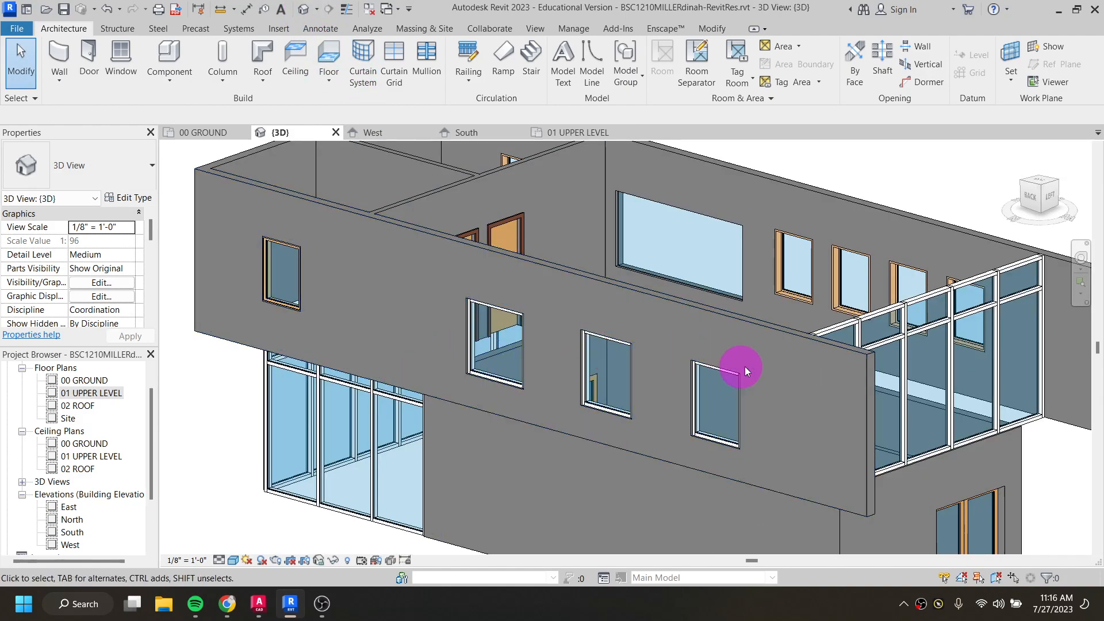
pyautogui.keyDown('shift'); pyautogui.moveTo(880, 358); pyautogui.dragTo(929, 549, button='middle'); pyautogui.keyUp('shift')
pyautogui.scroll(1, 553, 277)
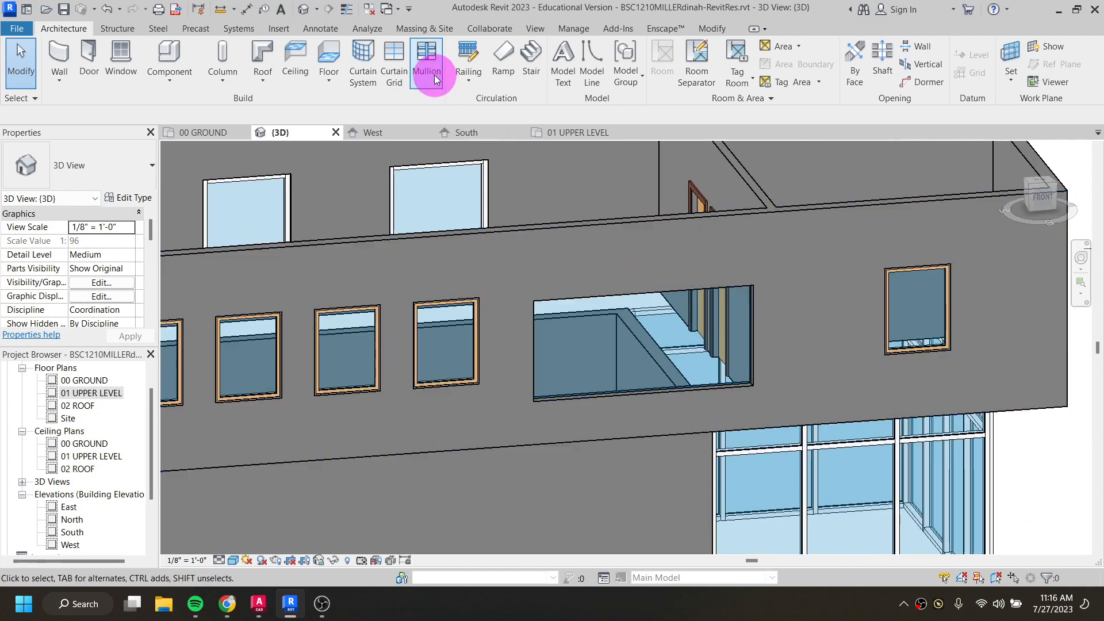
pyautogui.click(397, 49)
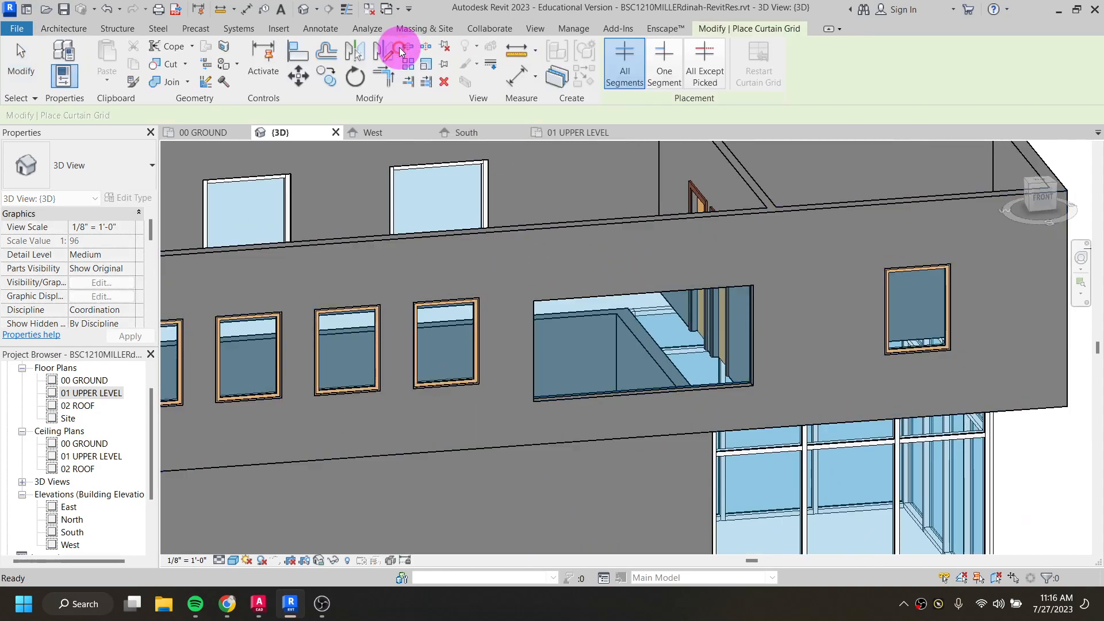
pyautogui.click(588, 300)
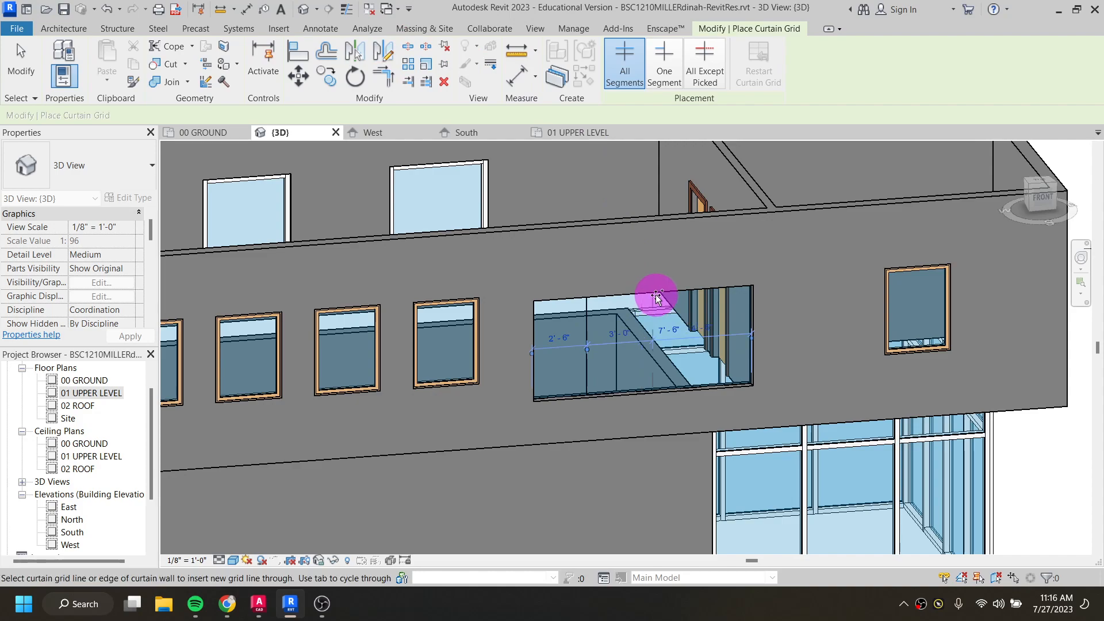
pyautogui.click(705, 295)
pyautogui.scroll(1, 460, 259)
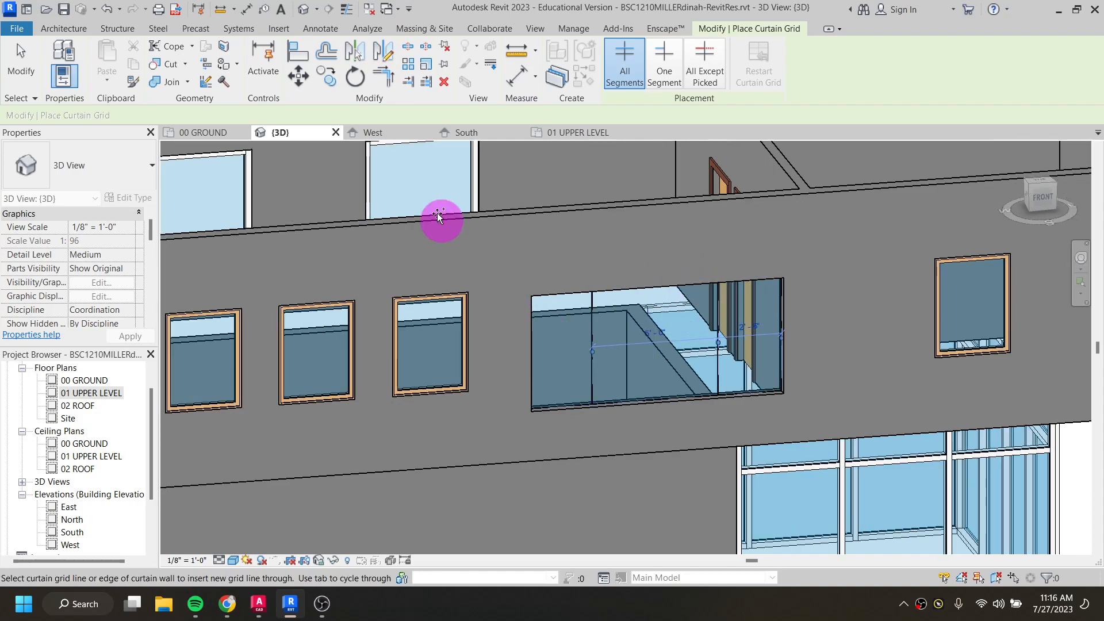
pyautogui.press('Escape')
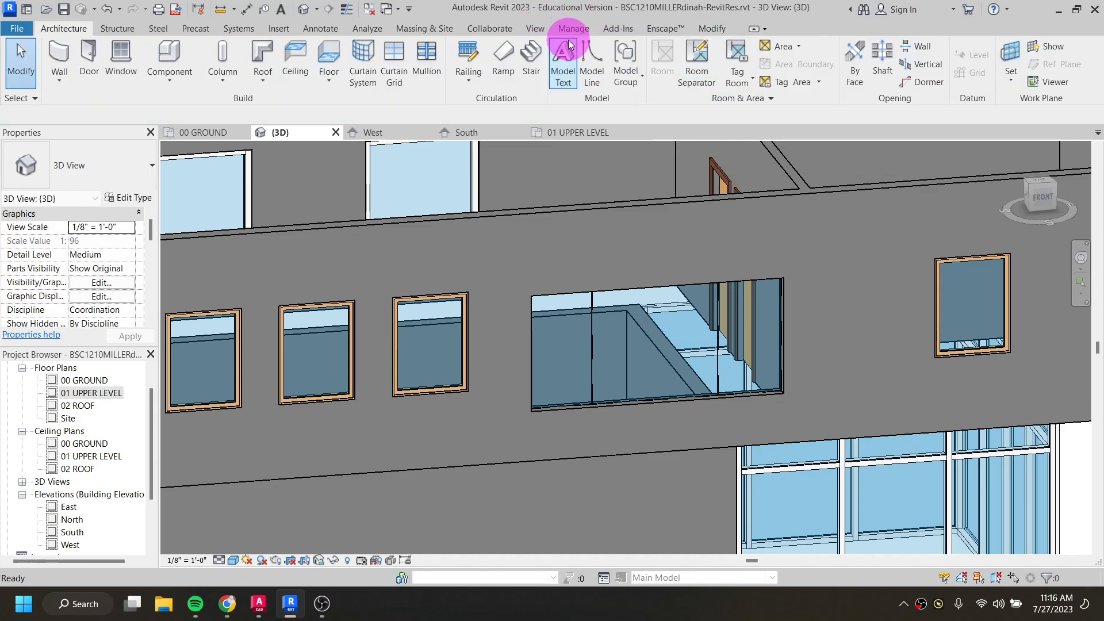
# Place 2.5" x 5" rectangular mullions on all grid lines of the south wall's embedded curtain wall
pyautogui.click(426, 57)
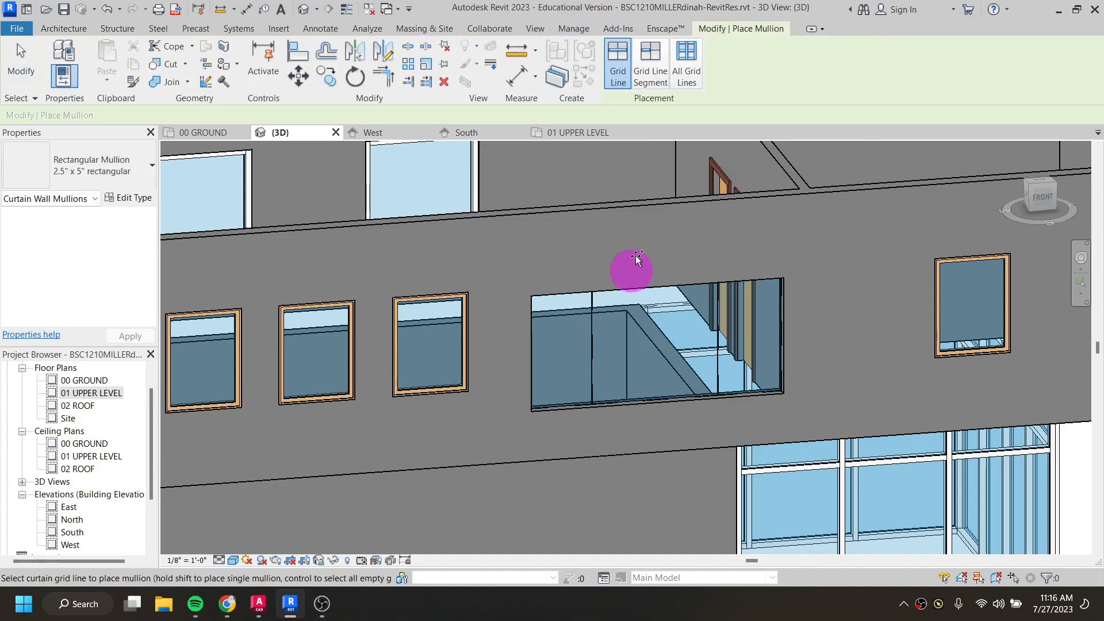
pyautogui.click(686, 63)
pyautogui.click(596, 394)
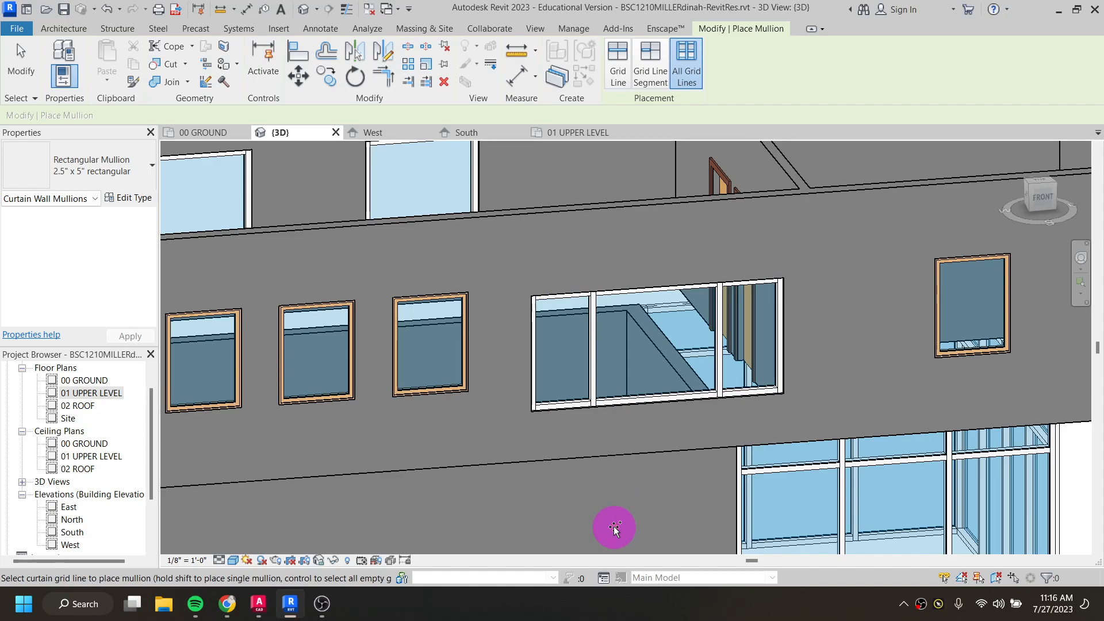
# Review the upper-level openings in the 3D view and compare them with the house images in the browser's BSC1210-RevitResidental PDF
pyautogui.scroll(-5, 616, 377)
pyautogui.keyDown('shift'); pyautogui.moveTo(475, 412); pyautogui.dragTo(661, 468, button='middle'); pyautogui.keyUp('shift')
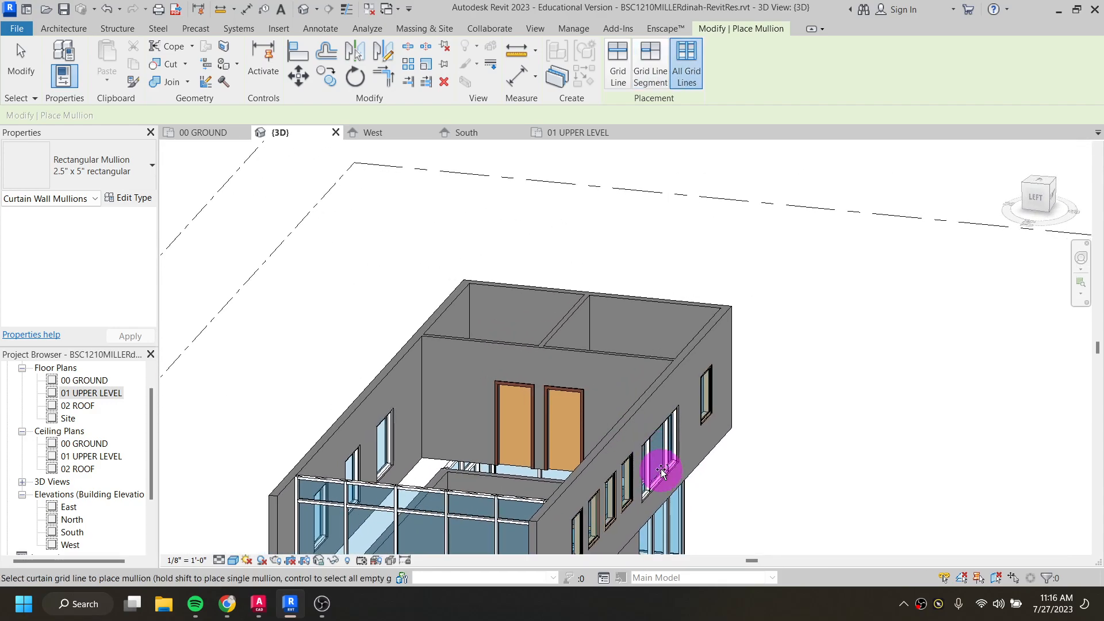
pyautogui.scroll(-3, 562, 449)
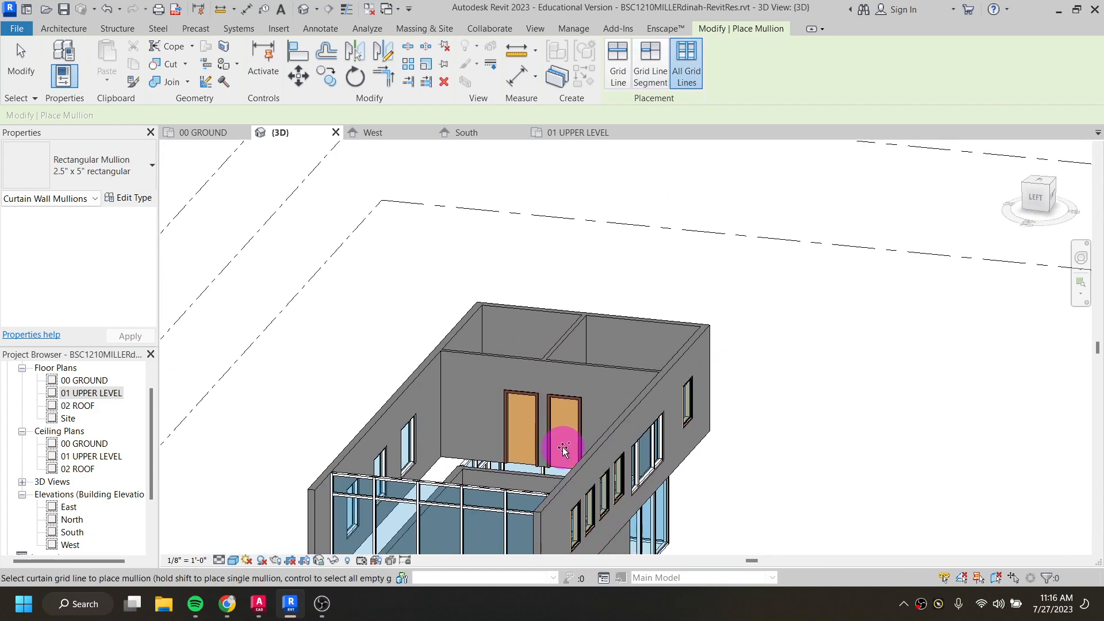
pyautogui.keyDown('shift'); pyautogui.moveTo(516, 466); pyautogui.dragTo(703, 460, button='middle'); pyautogui.keyUp('shift')
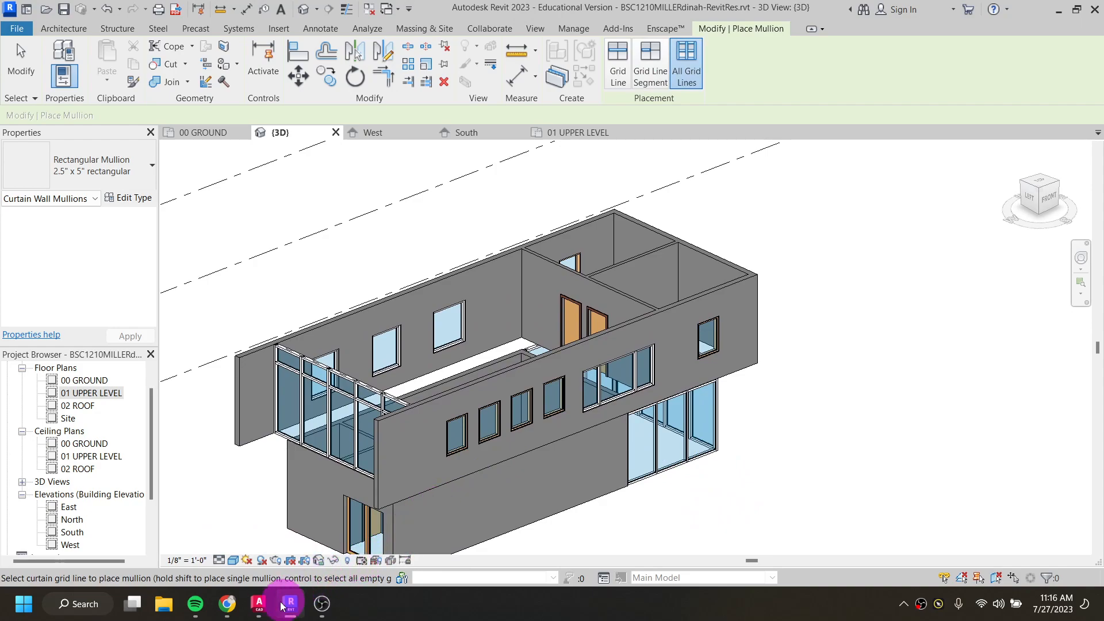
pyautogui.click(251, 614)
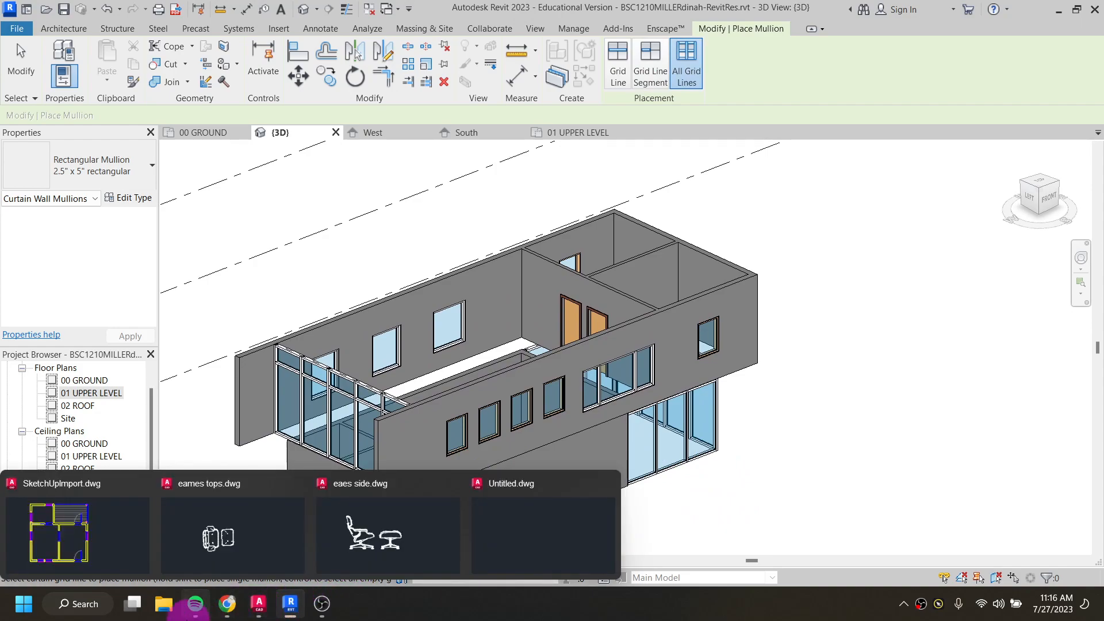
pyautogui.moveTo(202, 611)
pyautogui.click(230, 560)
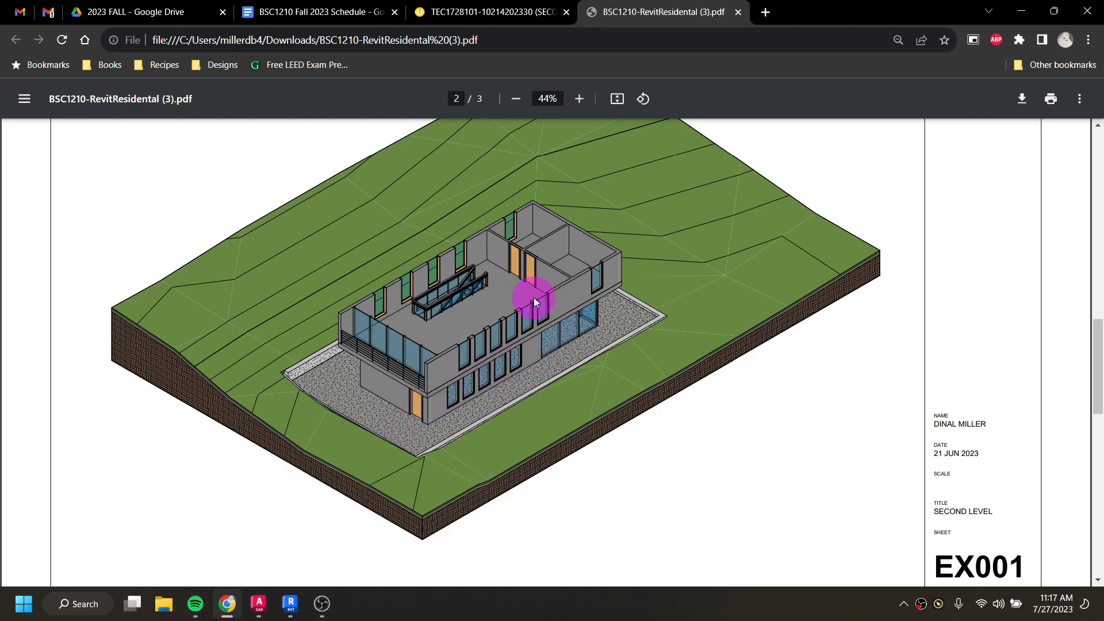
pyautogui.scroll(10, 530, 323)
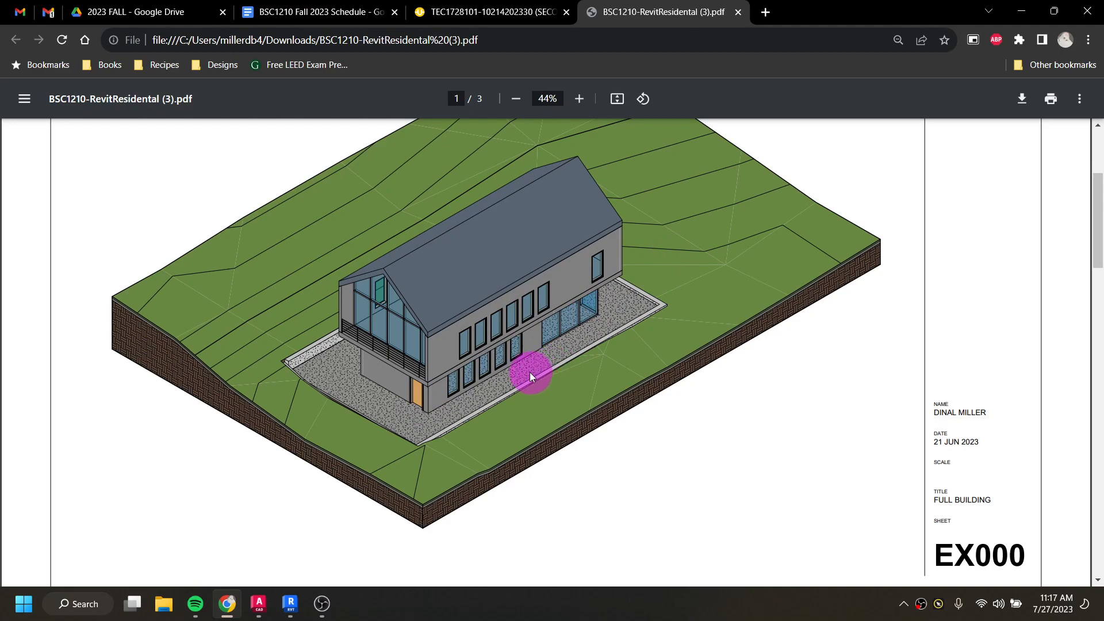
pyautogui.click(290, 604)
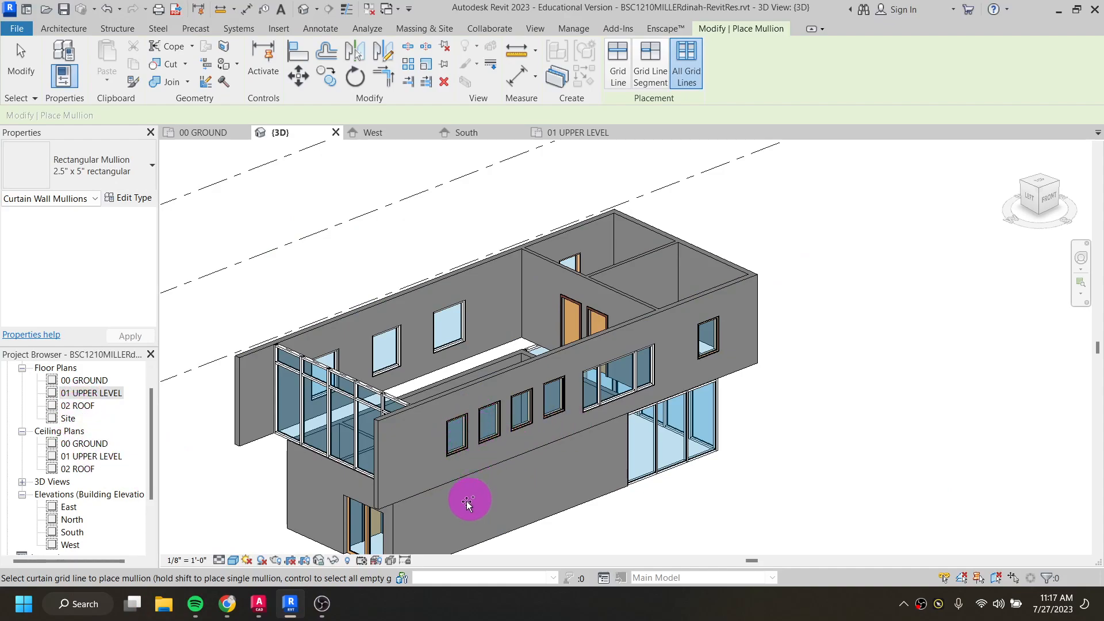
# In the South elevation, place four Fixed 36" x 48" windows on the ground-floor wall beneath the four upper-level windows
pyautogui.doubleClick(72, 532)
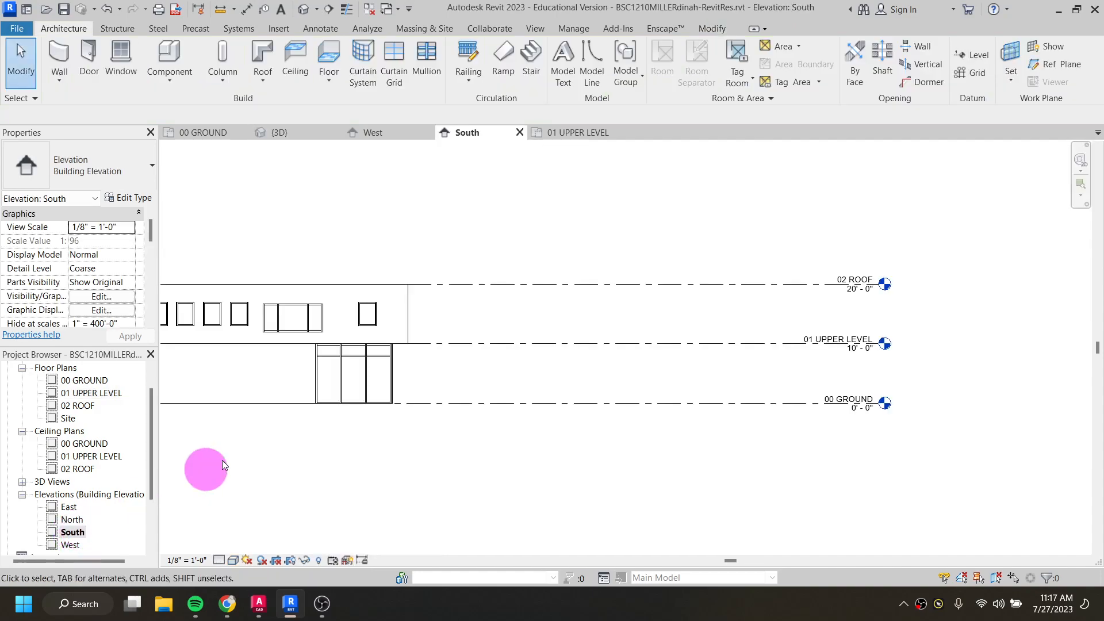
pyautogui.scroll(4, 516, 419)
pyautogui.scroll(3, 550, 360)
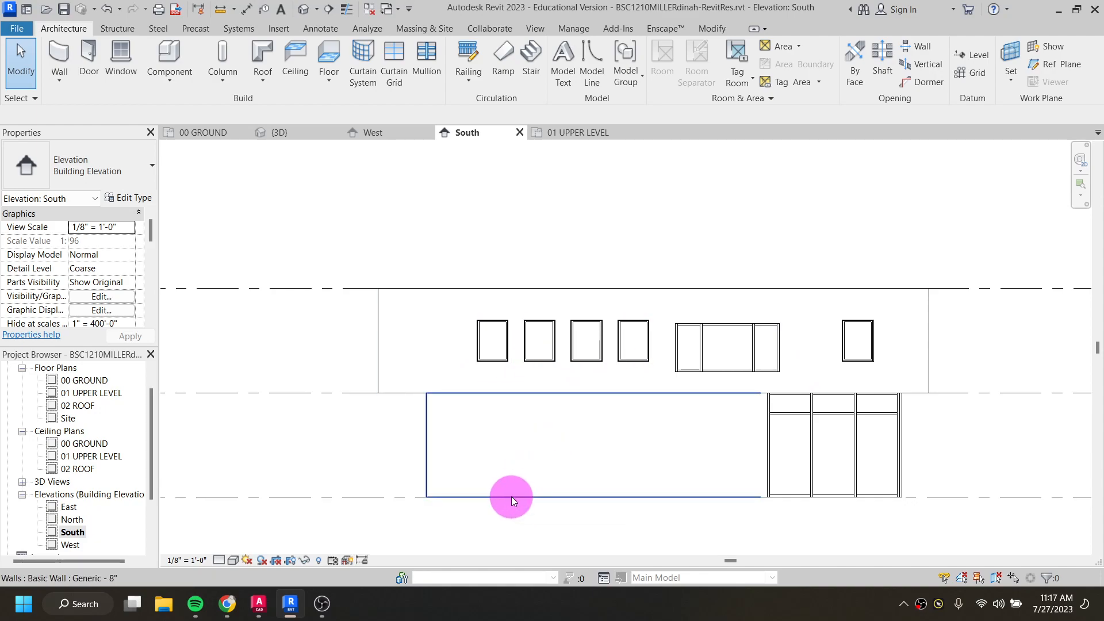
pyautogui.click(126, 82)
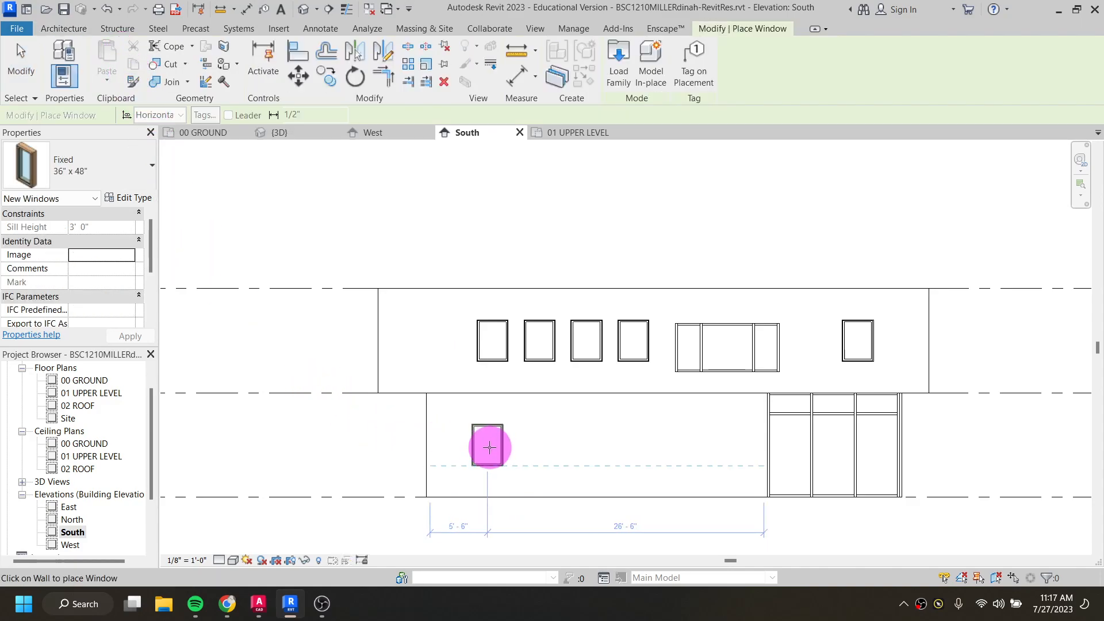
pyautogui.click(493, 447)
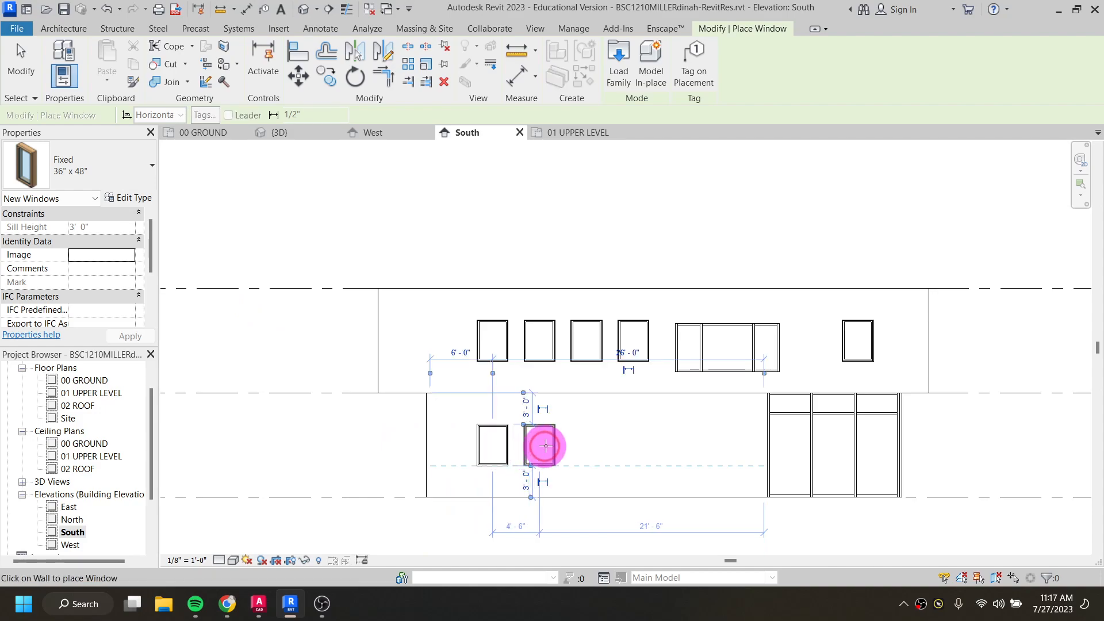
pyautogui.click(543, 446)
pyautogui.click(586, 445)
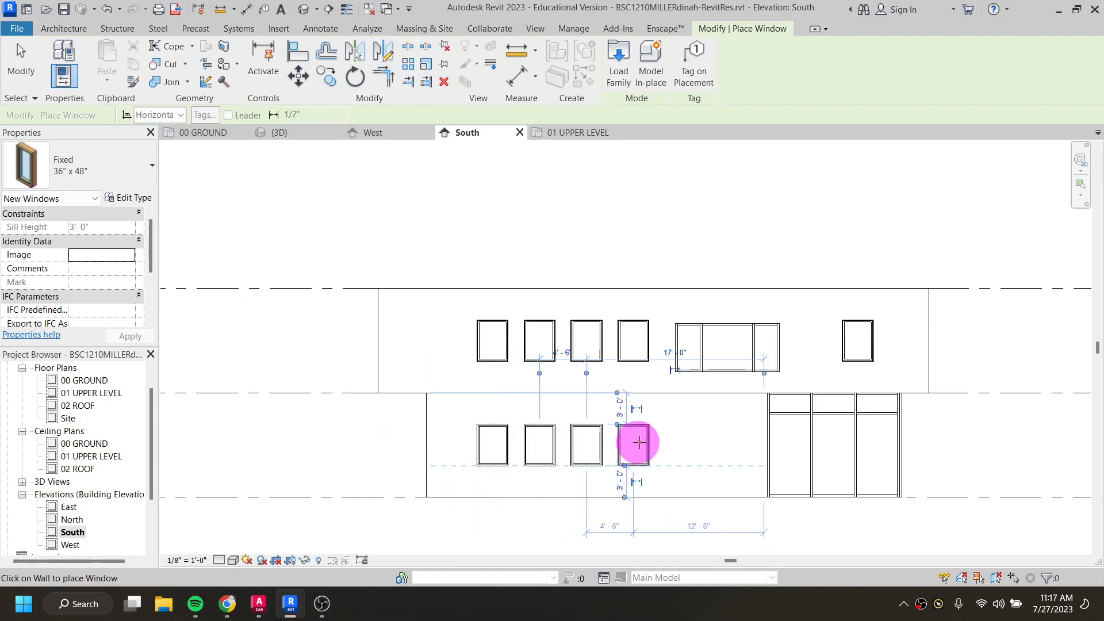
pyautogui.click(638, 444)
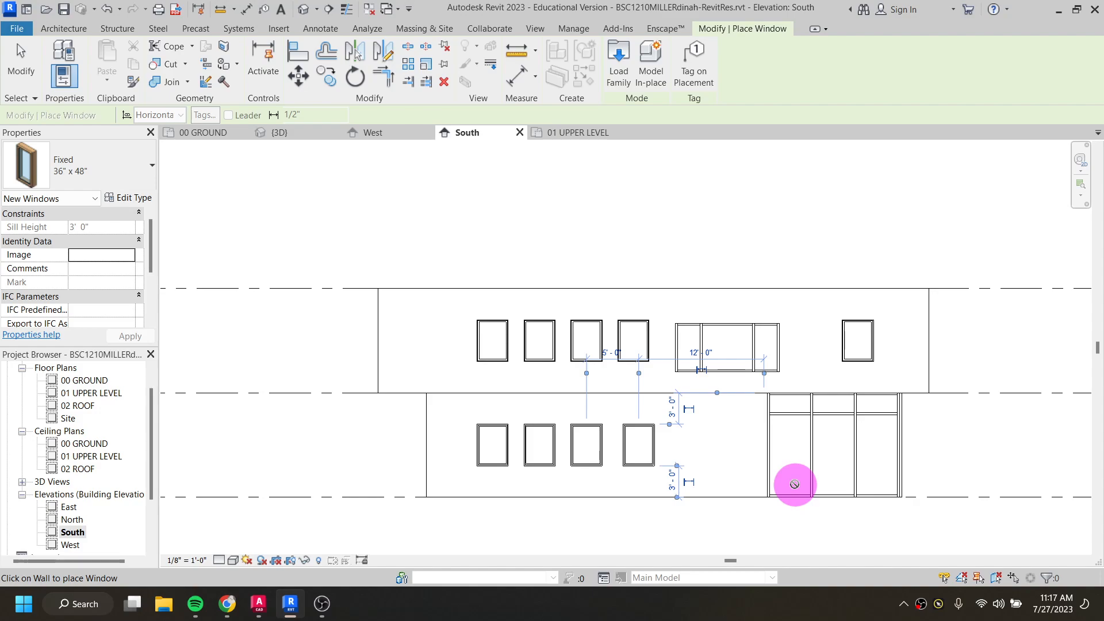
# Align the left edges of the four ground-floor windows with those of the upper-level windows directly above
pyautogui.click(298, 57)
pyautogui.scroll(2, 477, 345)
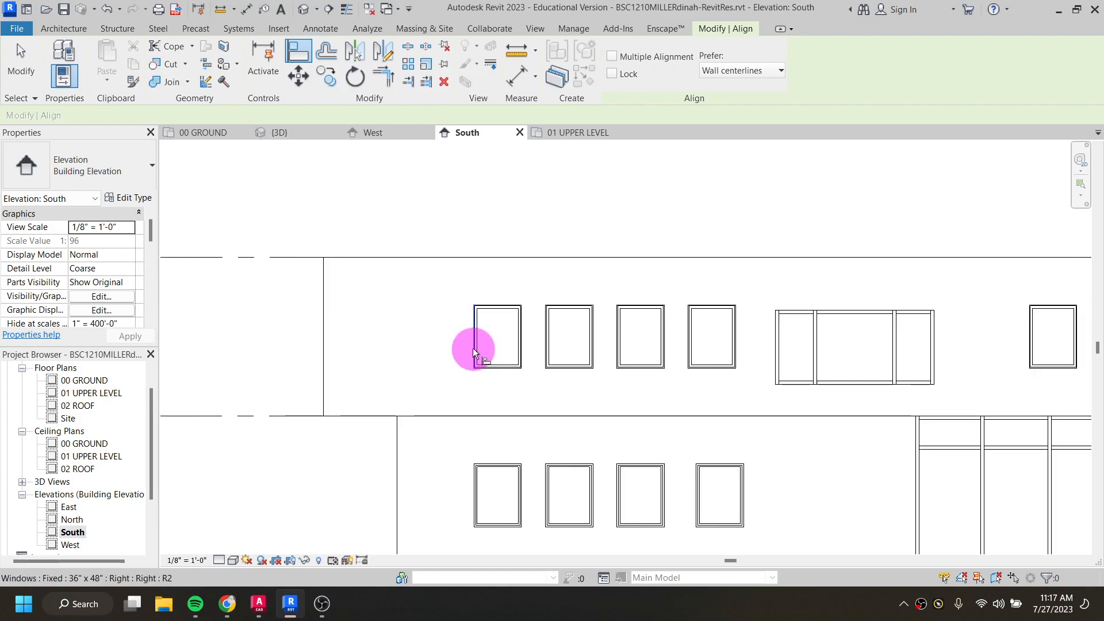
pyautogui.click(472, 347)
pyautogui.click(474, 484)
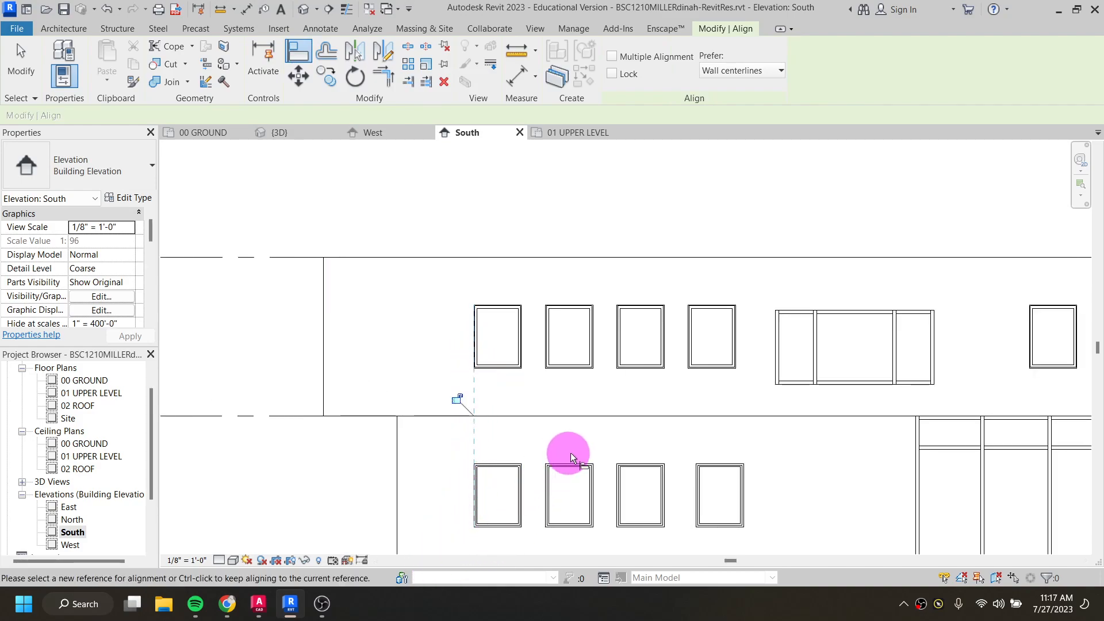
pyautogui.click(542, 335)
pyautogui.click(544, 510)
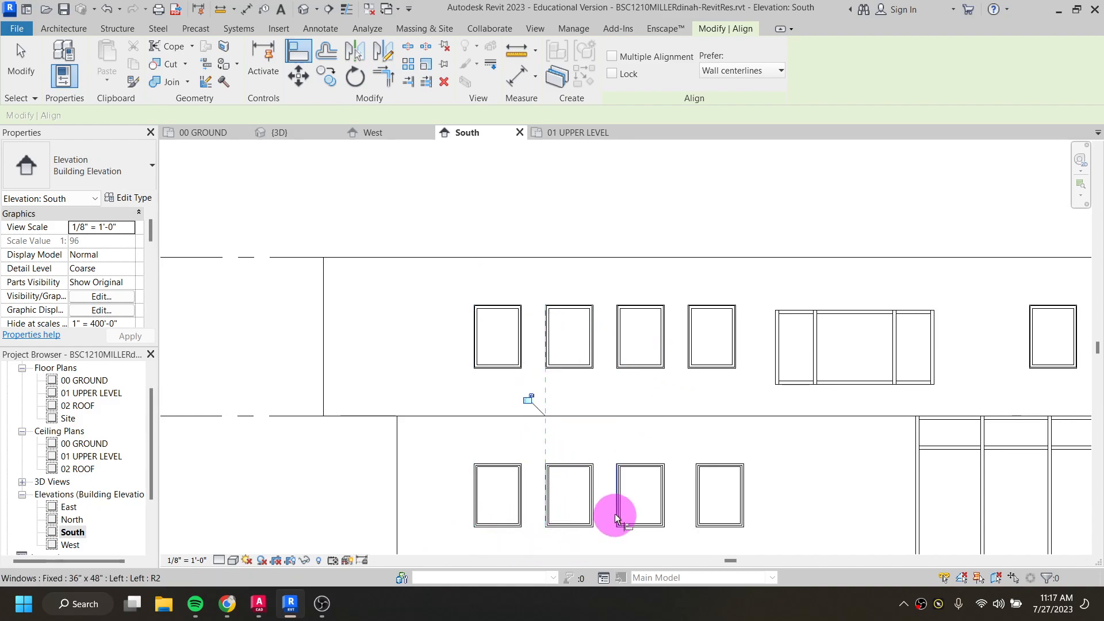
pyautogui.click(615, 347)
pyautogui.click(618, 488)
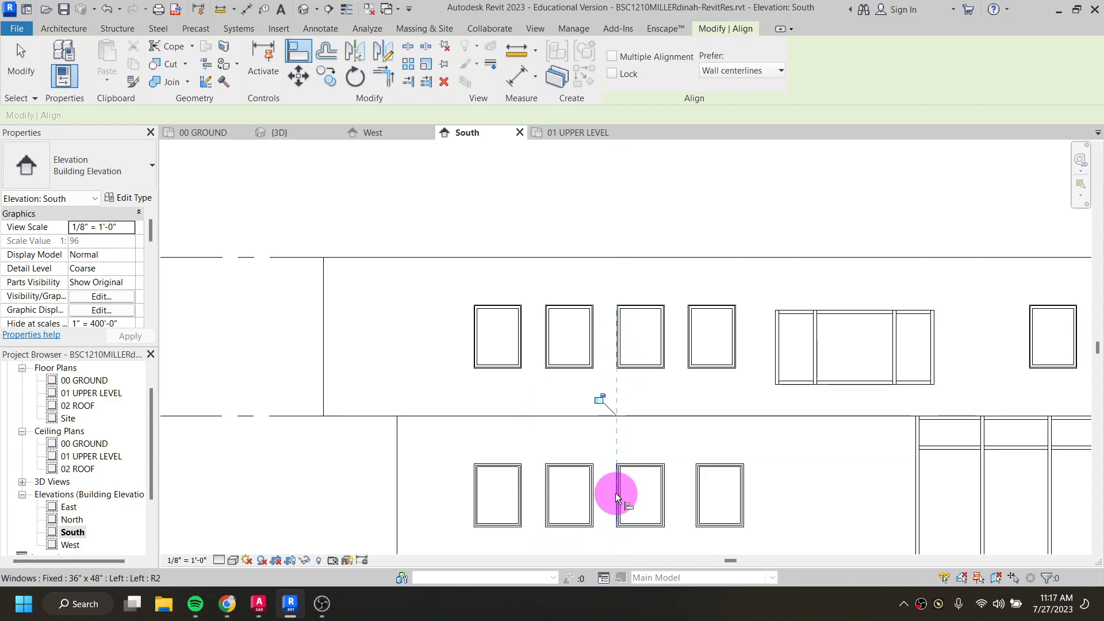
pyautogui.click(685, 346)
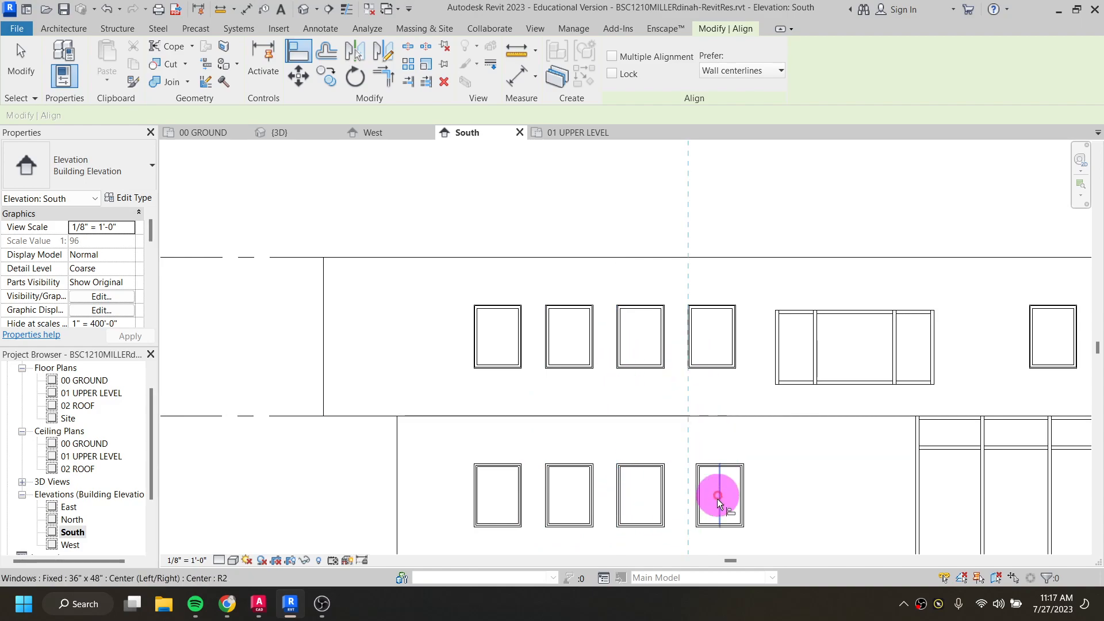
pyautogui.click(697, 502)
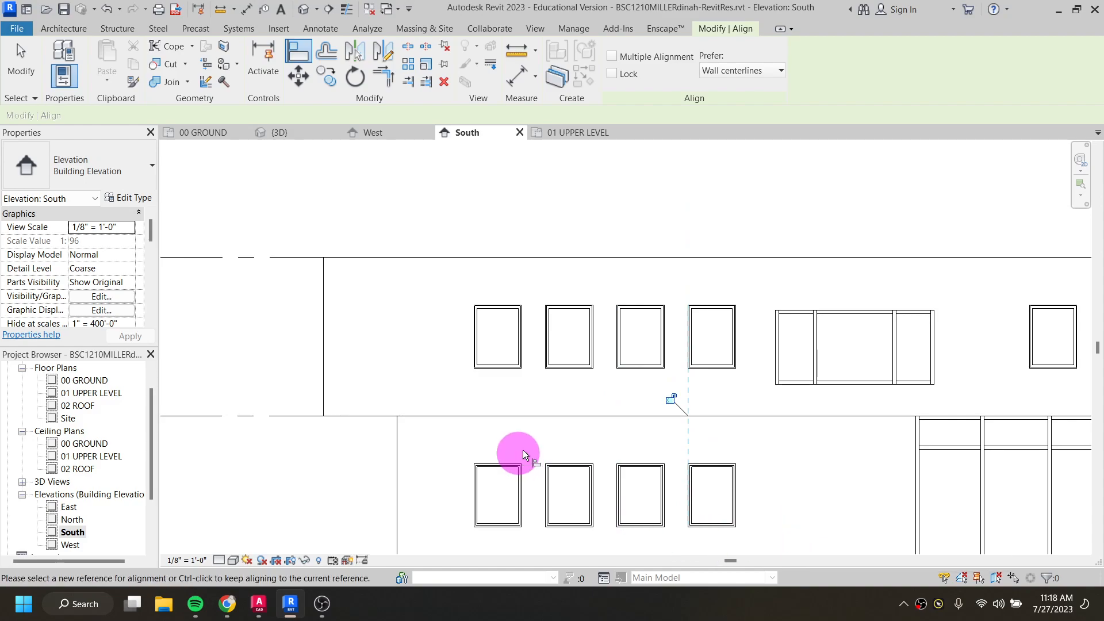
pyautogui.press('Escape')
pyautogui.press('Escape')
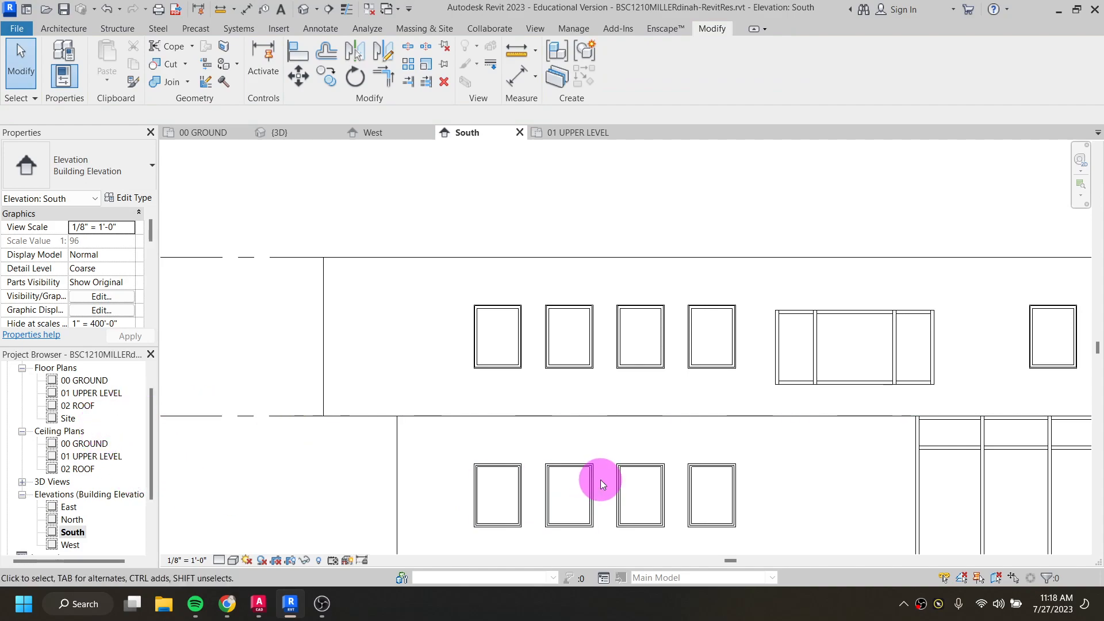
# Flip the four ground-floor Fixed 36" x 48" windows on the south wall so their exterior sides face outward
pyautogui.scroll(-1, 604, 488)
pyautogui.scroll(-2, 600, 502)
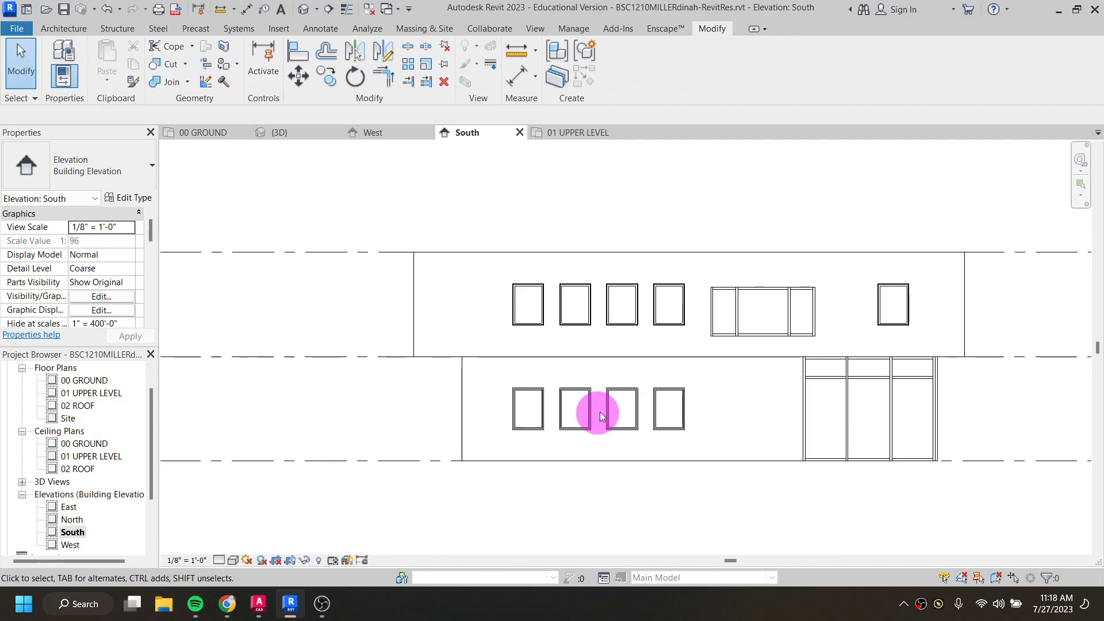
pyautogui.click(192, 133)
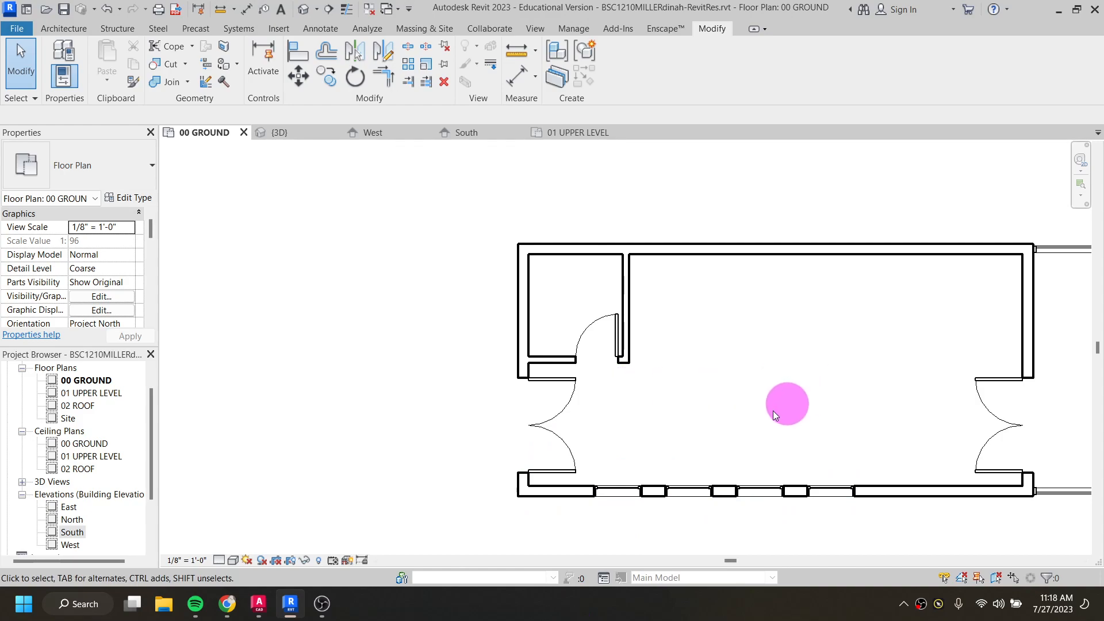
pyautogui.click(305, 10)
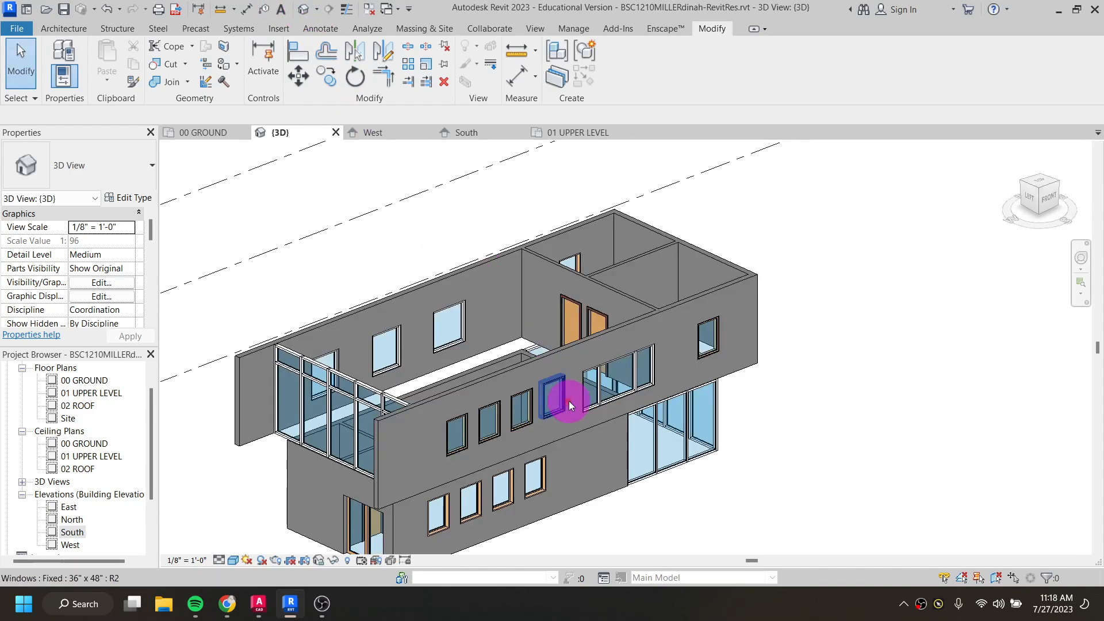
pyautogui.moveTo(441, 533); pyautogui.dragTo(565, 509, button='middle')
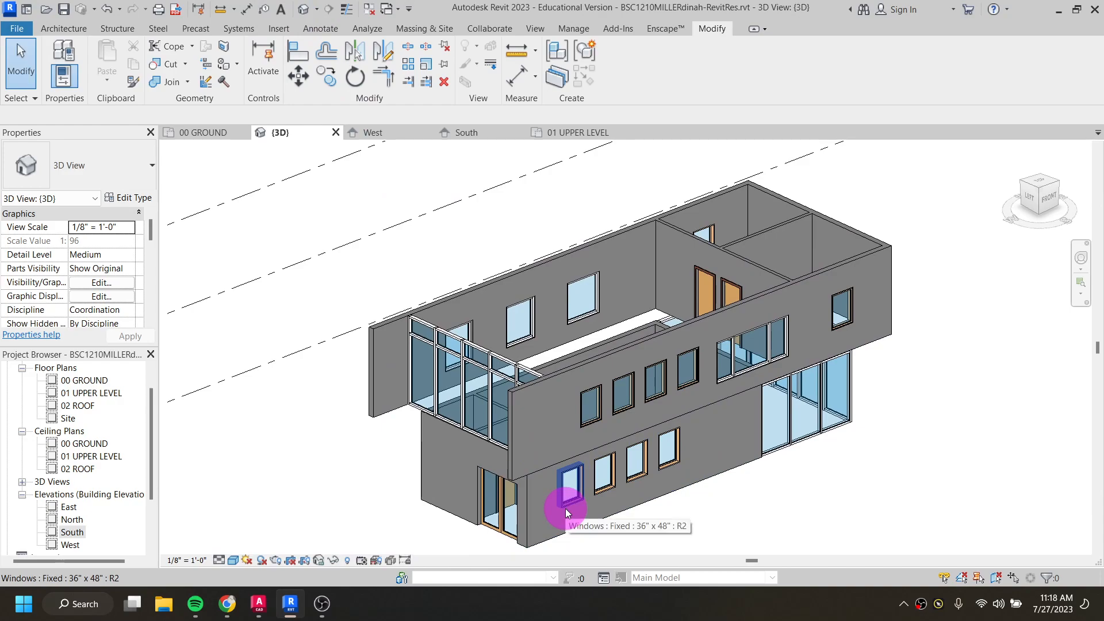
pyautogui.scroll(5, 566, 511)
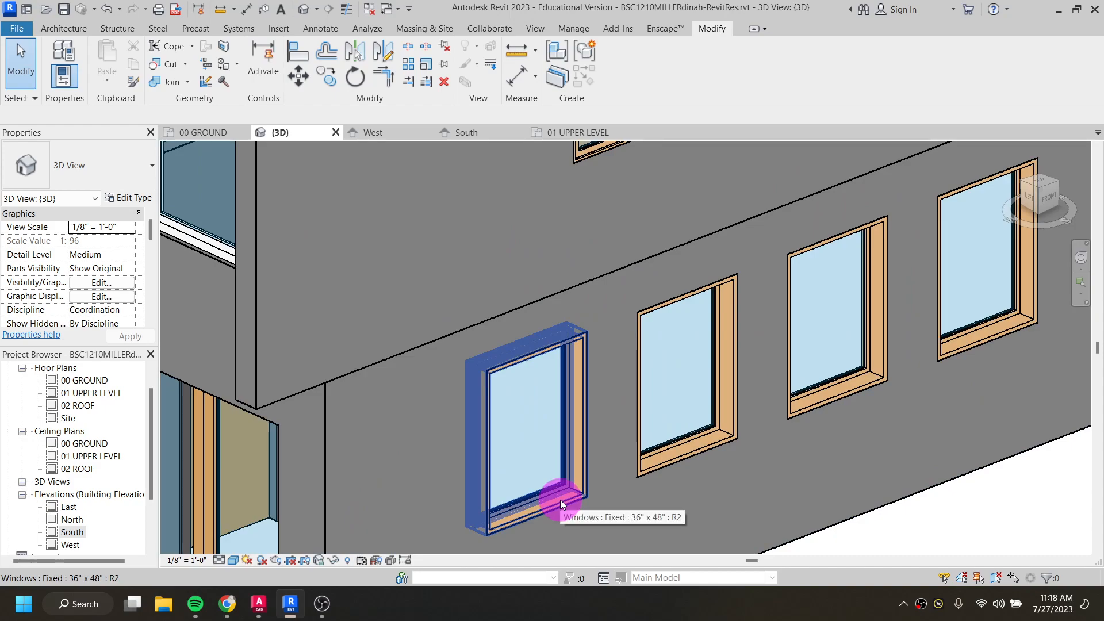
pyautogui.click(556, 500)
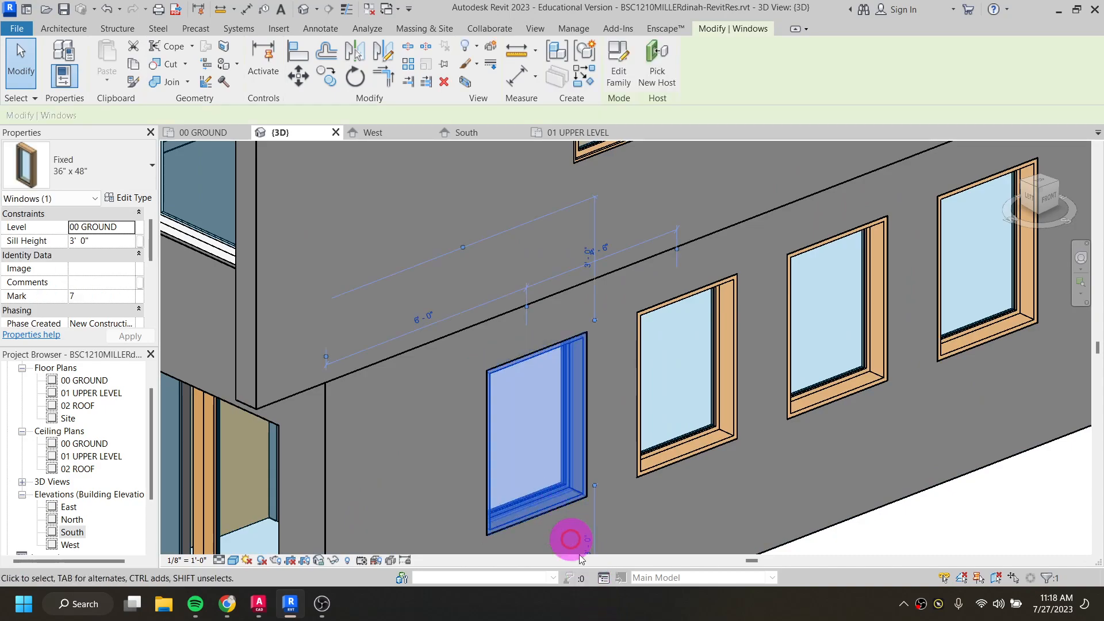
pyautogui.click(916, 538)
pyautogui.click(690, 454)
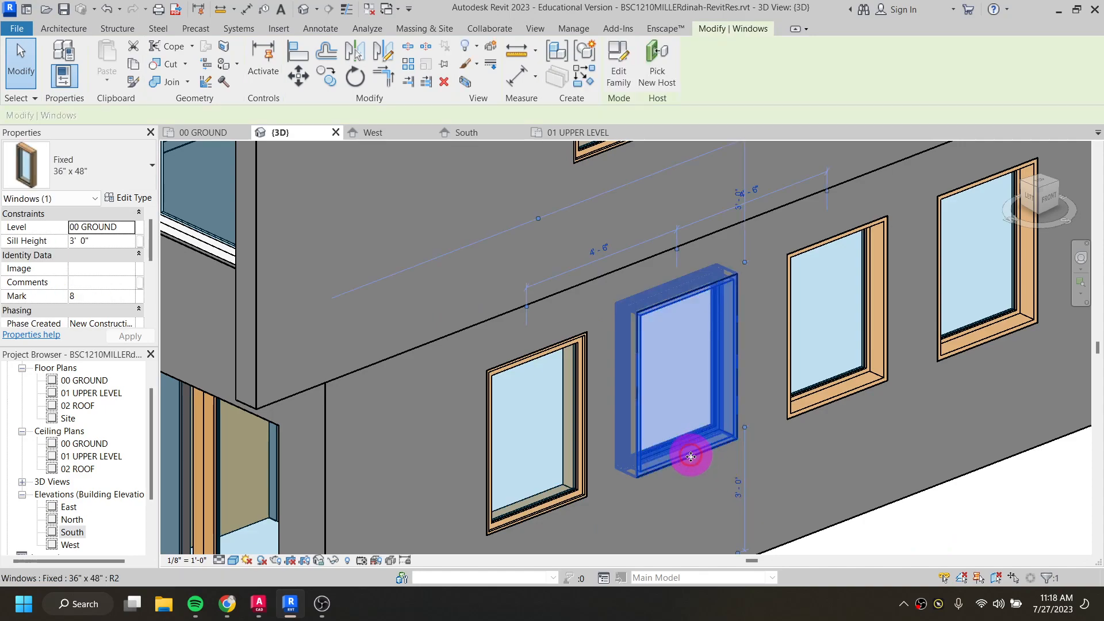
pyautogui.click(833, 389)
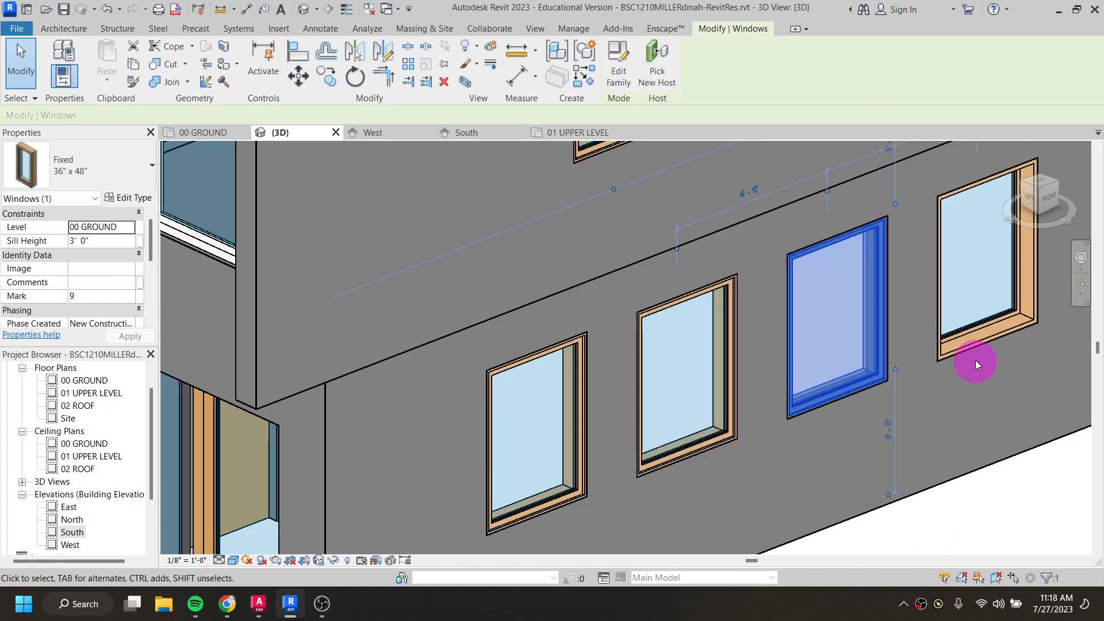
pyautogui.click(1014, 511)
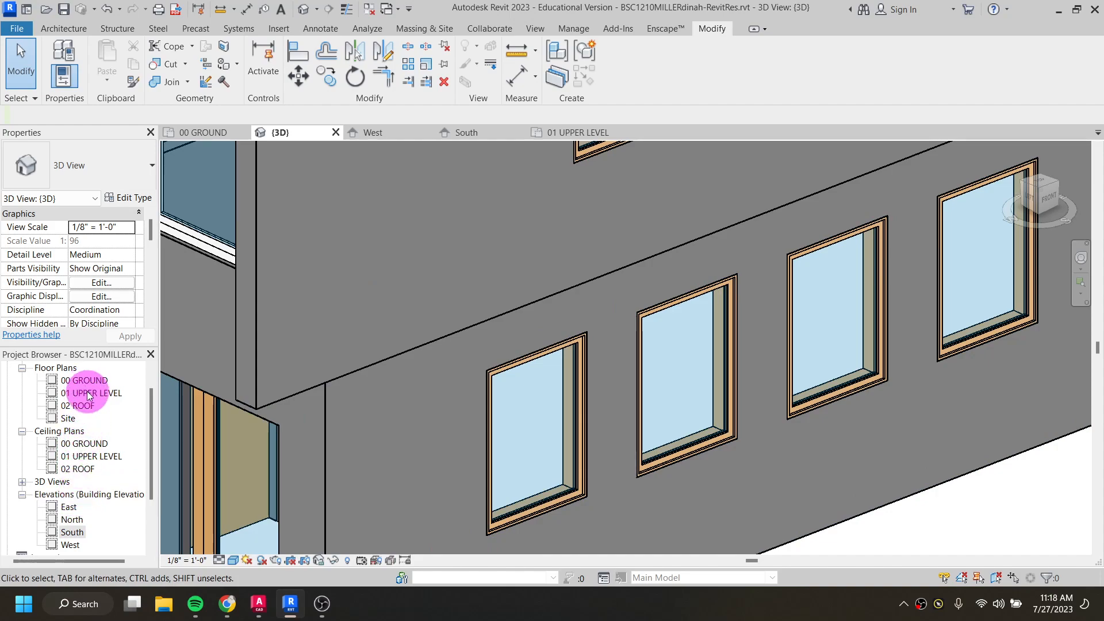
# Examine the type properties of the westernmost ground-floor Fixed 36" x 48" window, including its materials and dimensions, without changing them
pyautogui.scroll(-2, 582, 472)
pyautogui.scroll(-3, 578, 459)
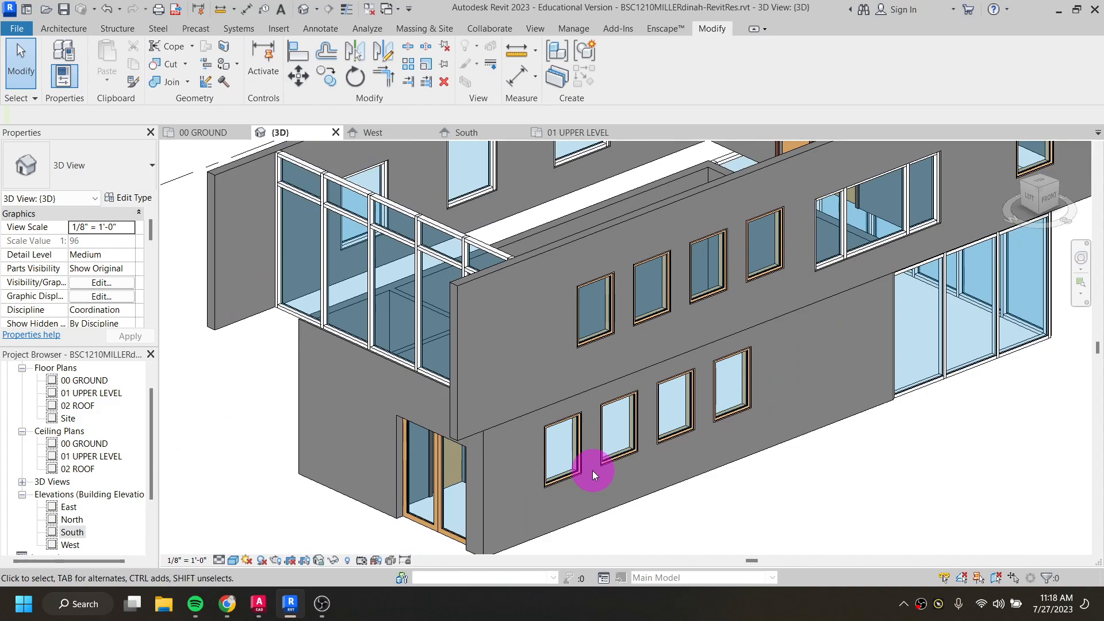
pyautogui.scroll(3, 579, 471)
pyautogui.click(578, 473)
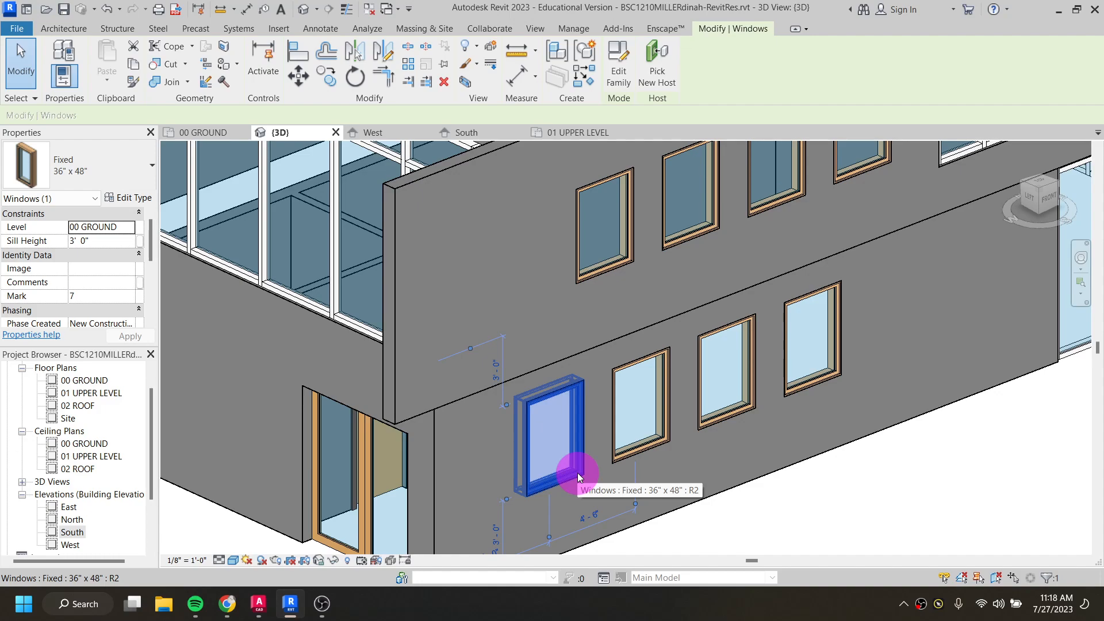
pyautogui.click(129, 198)
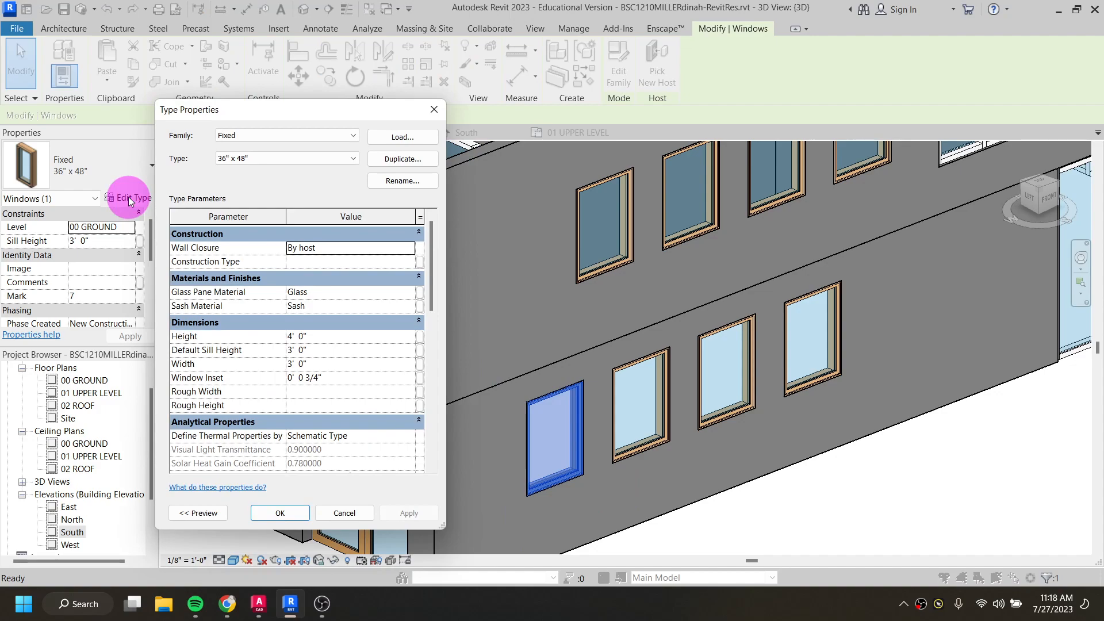
pyautogui.scroll(-1, 337, 353)
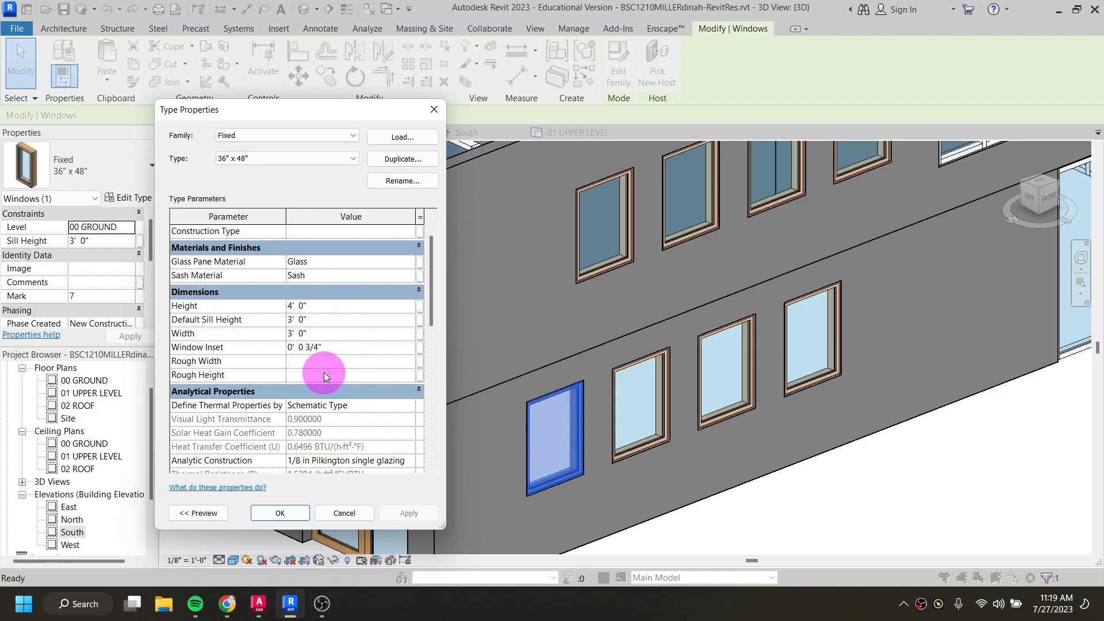
pyautogui.click(435, 109)
# Review the house in the 3D view, in the 01 UPPER LEVEL floor plan and in the 00 GROUND floor plan
pyautogui.scroll(-4, 528, 441)
pyautogui.click(271, 495)
pyautogui.keyDown('shift'); pyautogui.moveTo(271, 495); pyautogui.dragTo(396, 422, button='middle'); pyautogui.keyUp('shift')
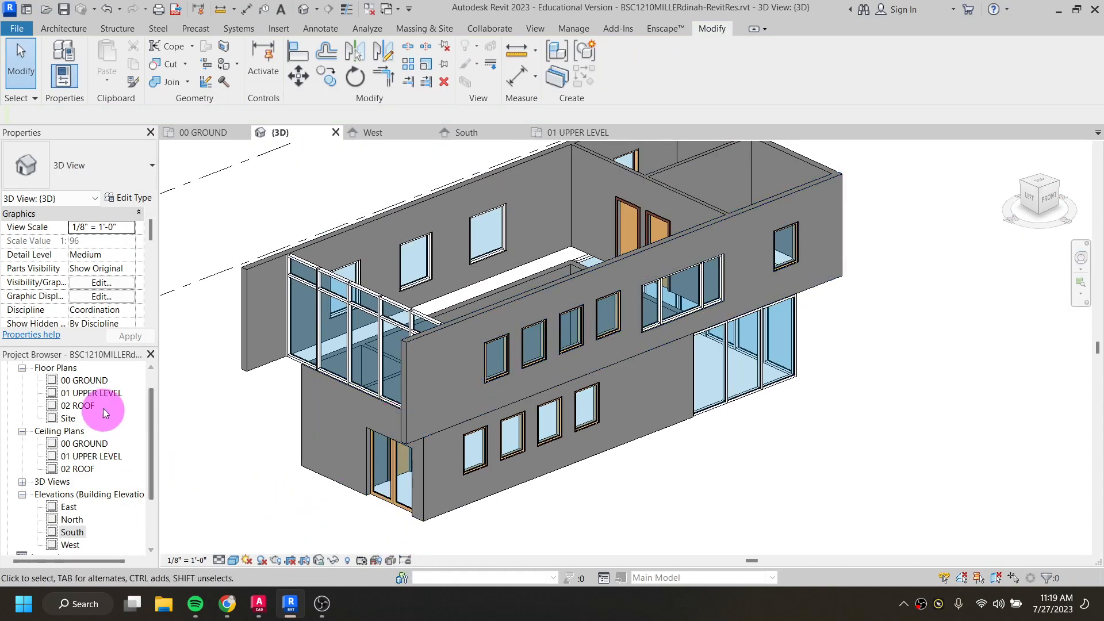
pyautogui.doubleClick(77, 396)
pyautogui.scroll(-4, 328, 444)
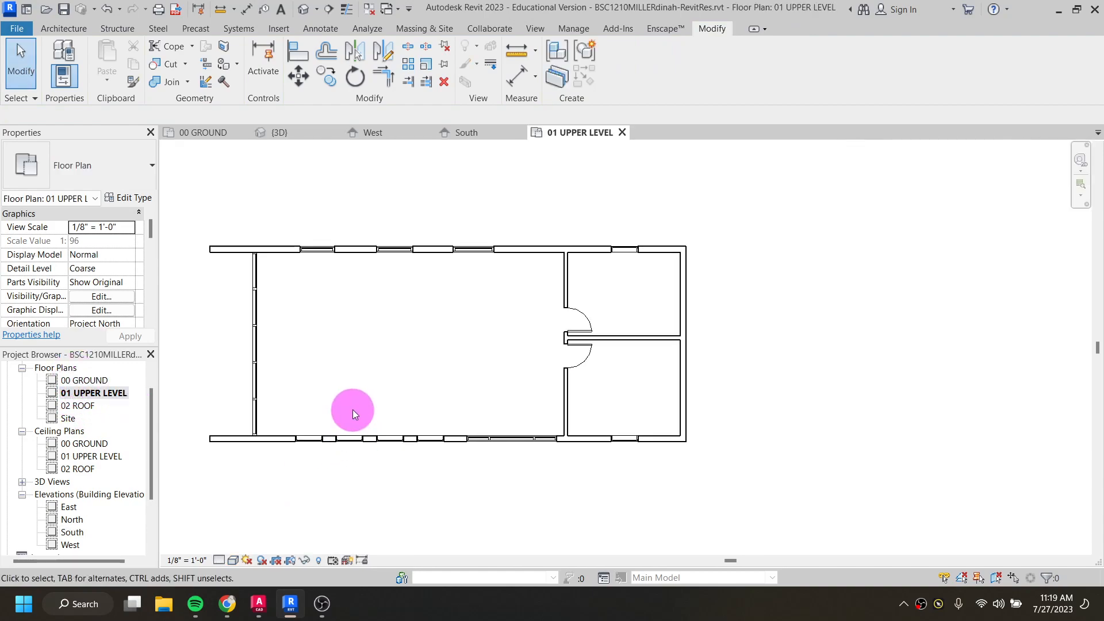
pyautogui.scroll(1, 354, 410)
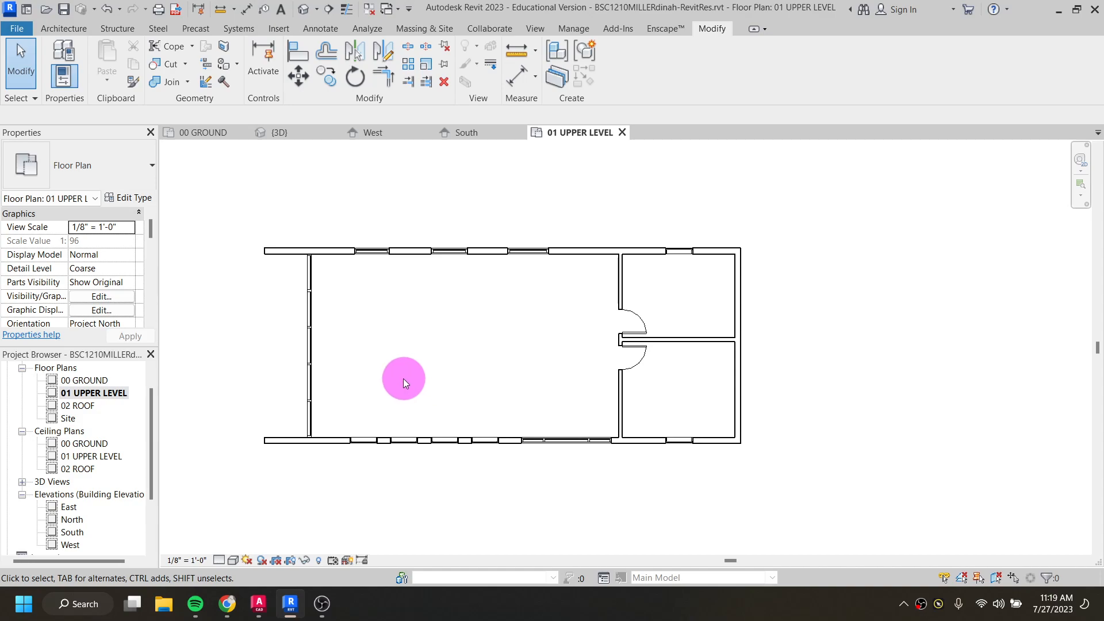
pyautogui.doubleClick(85, 380)
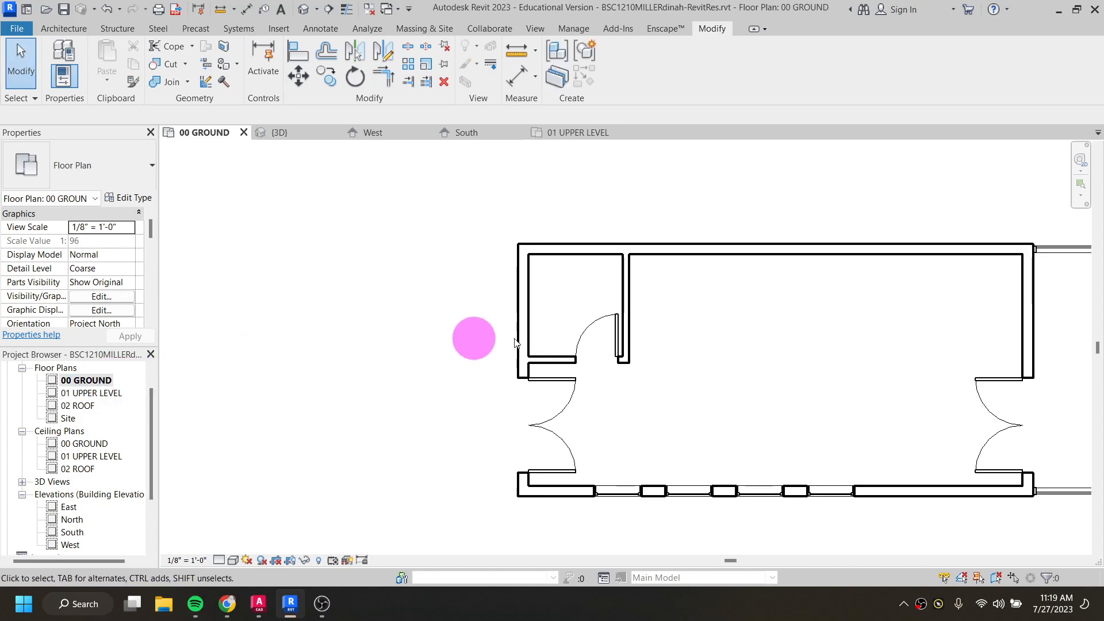
pyautogui.scroll(-3, 632, 354)
pyautogui.click(70, 30)
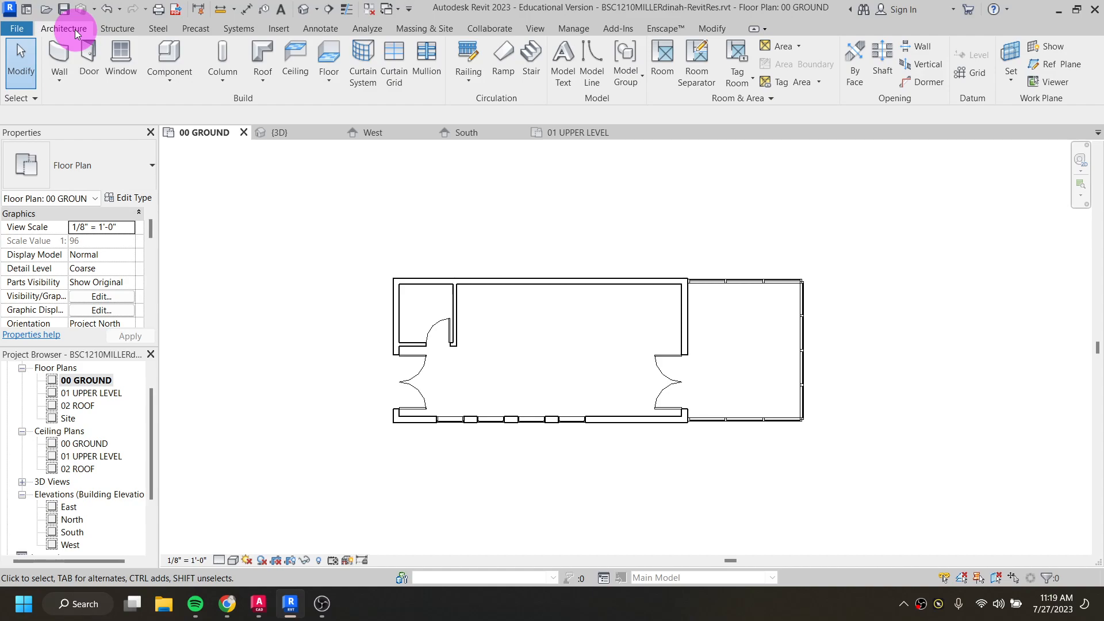
# Hide the Properties palette and restore it, repeating the toggle once more
pyautogui.click(150, 133)
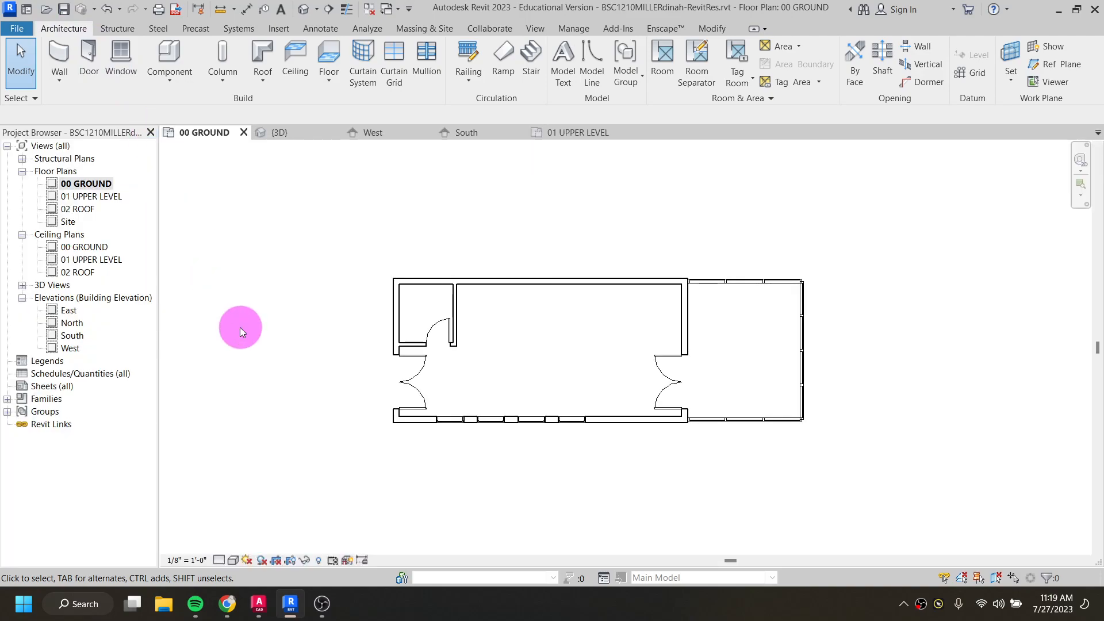
pyautogui.press('p')
pyautogui.press('p')
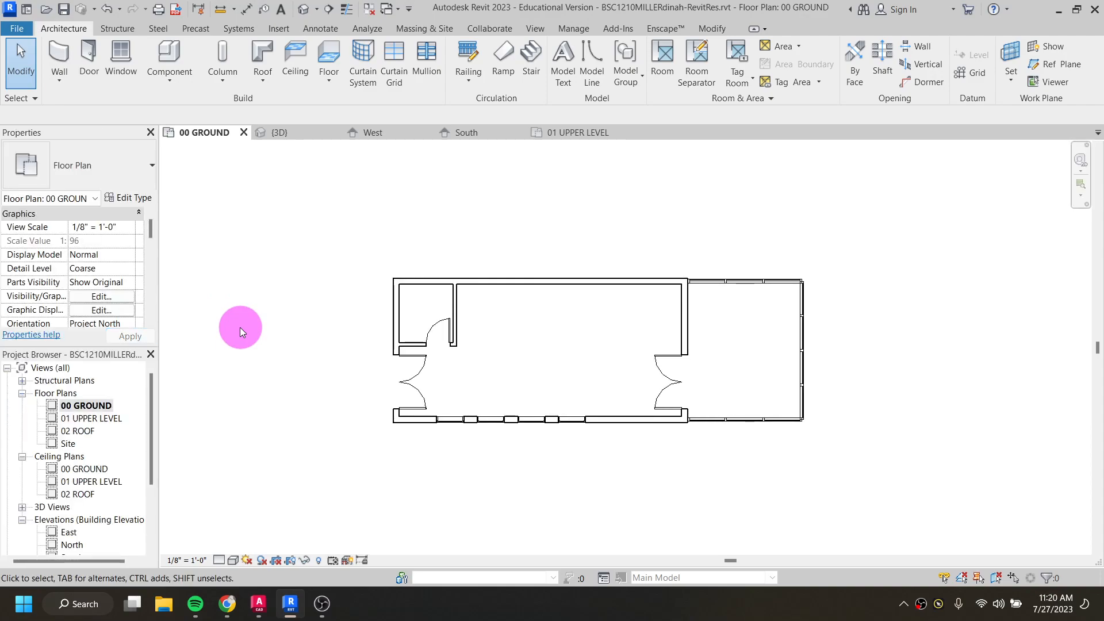
pyautogui.press('p')
pyautogui.press('p')
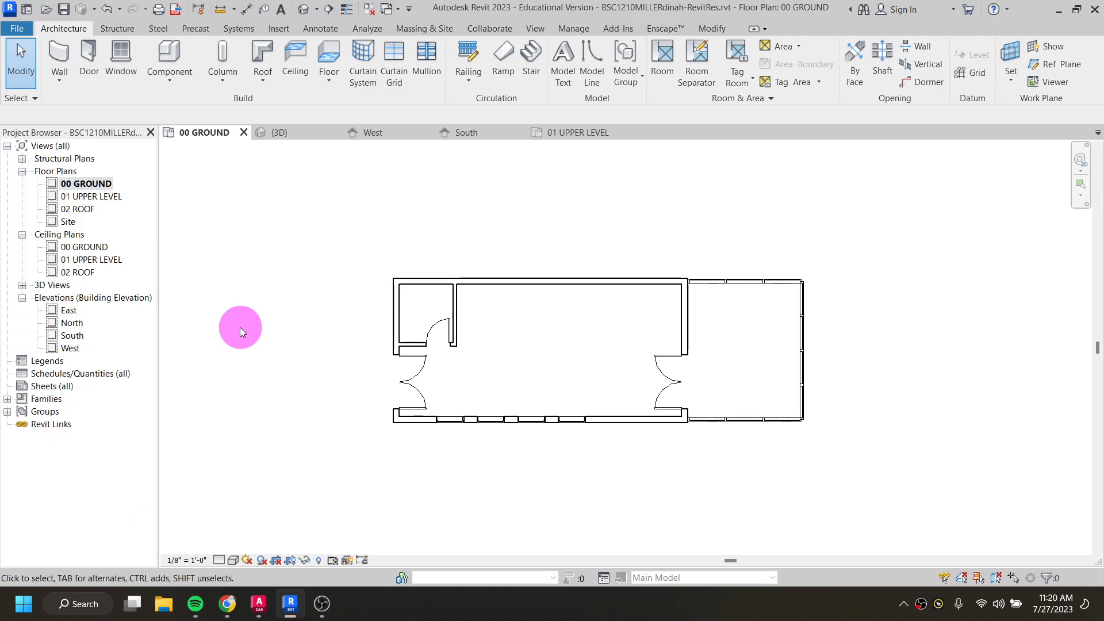
pyautogui.press('p')
pyautogui.press('p')
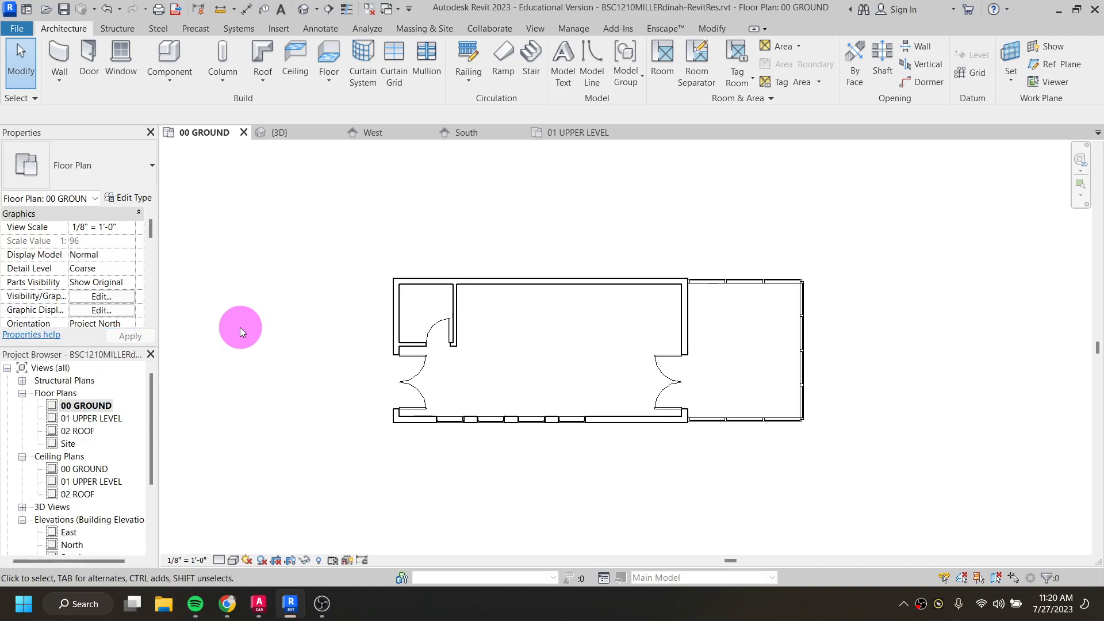
# Turn the Properties palette off and back on from the drawing area's context options
pyautogui.rightClick(225, 246)
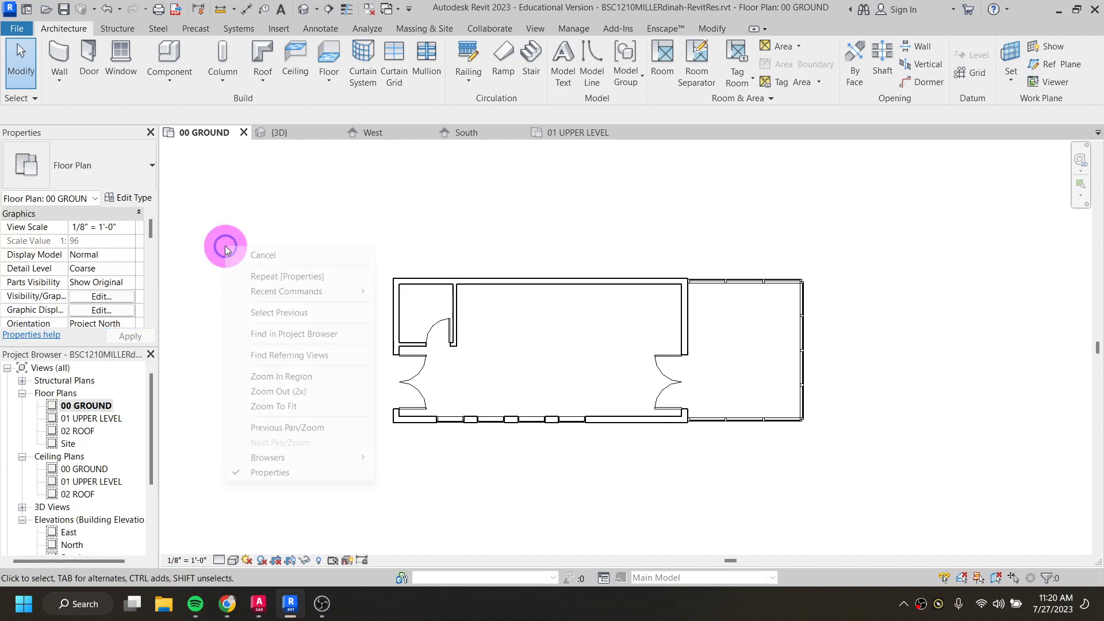
pyautogui.rightClick(215, 199)
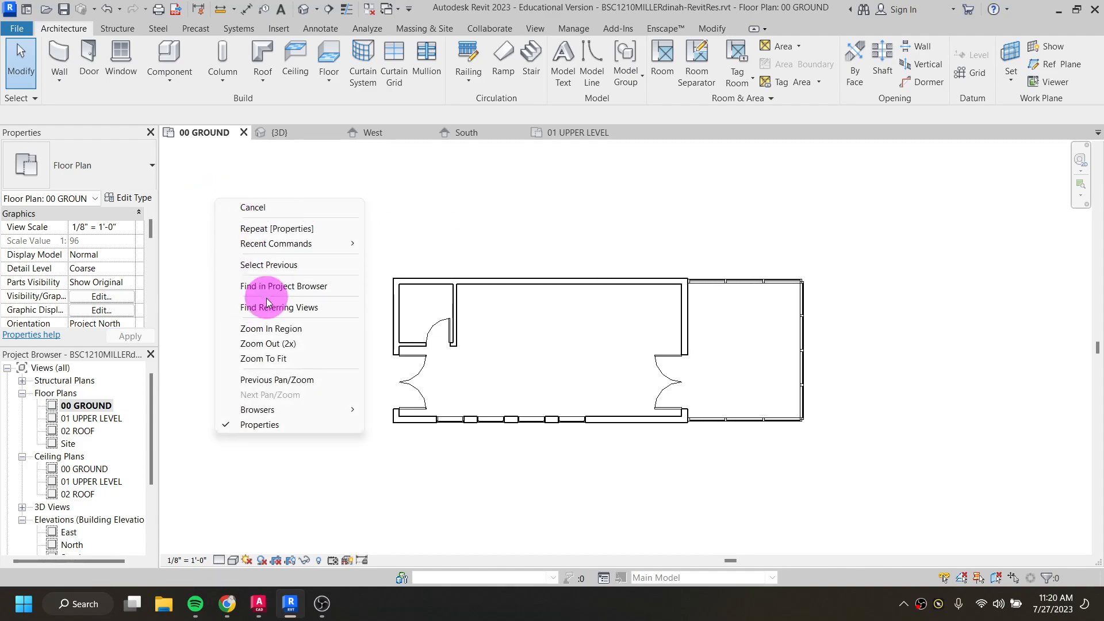
pyautogui.click(270, 425)
pyautogui.rightClick(261, 380)
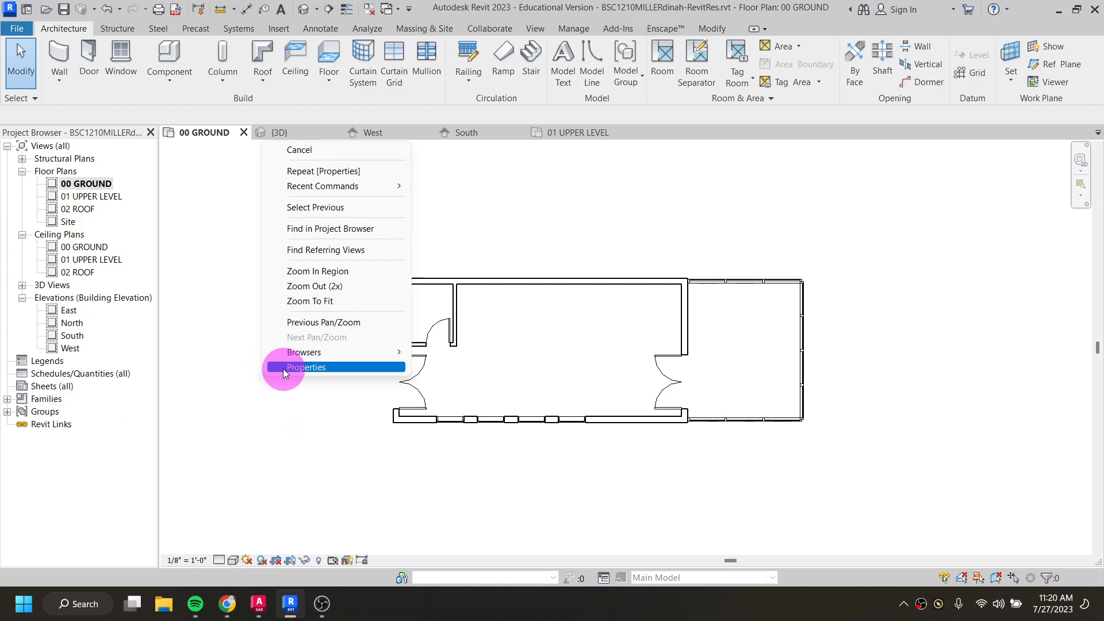
pyautogui.click(282, 368)
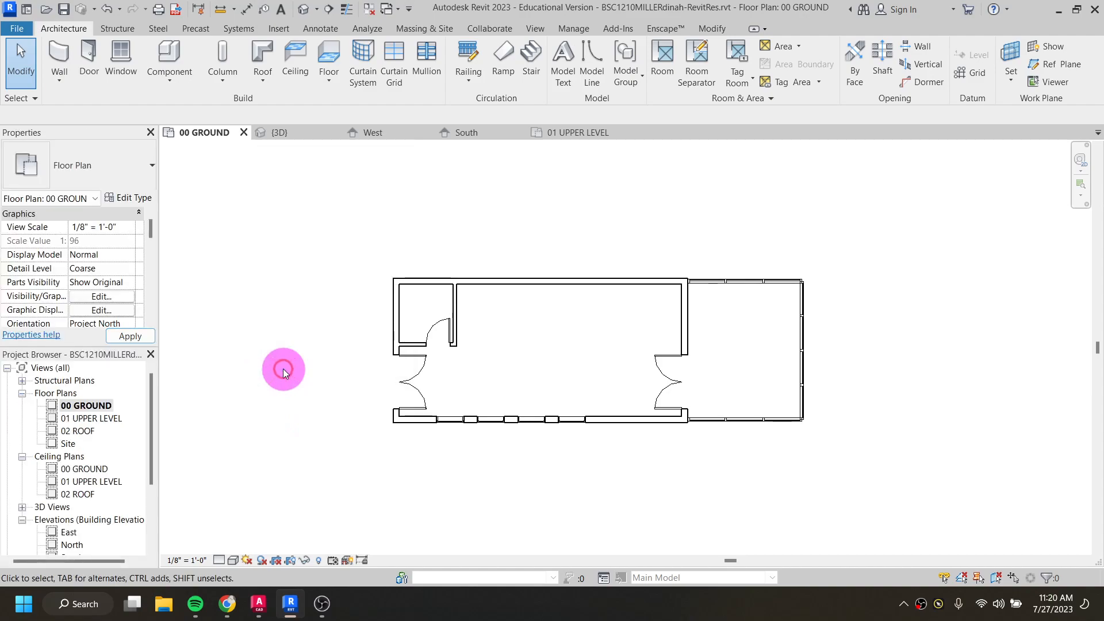
# Close the Project Browser and restore it
pyautogui.click(150, 355)
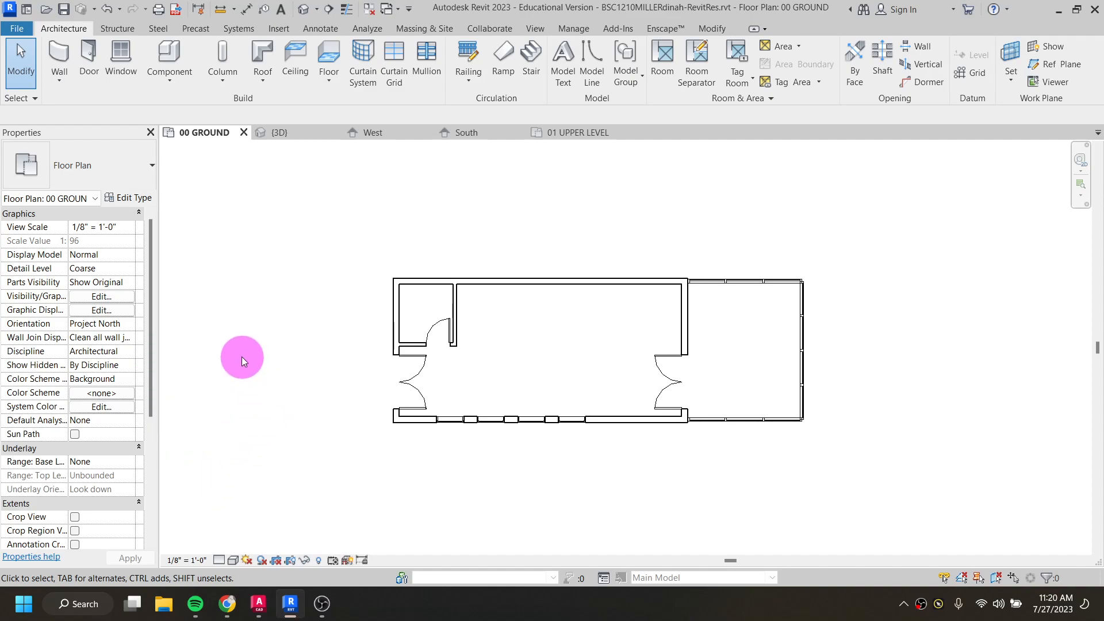
pyautogui.rightClick(242, 359)
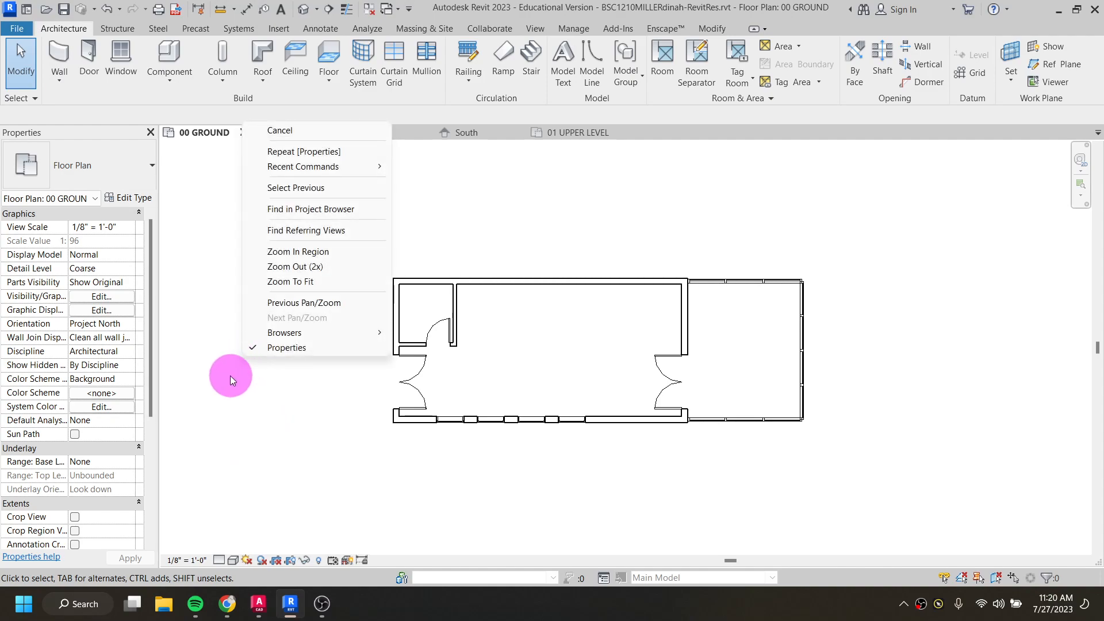
pyautogui.moveTo(300, 338)
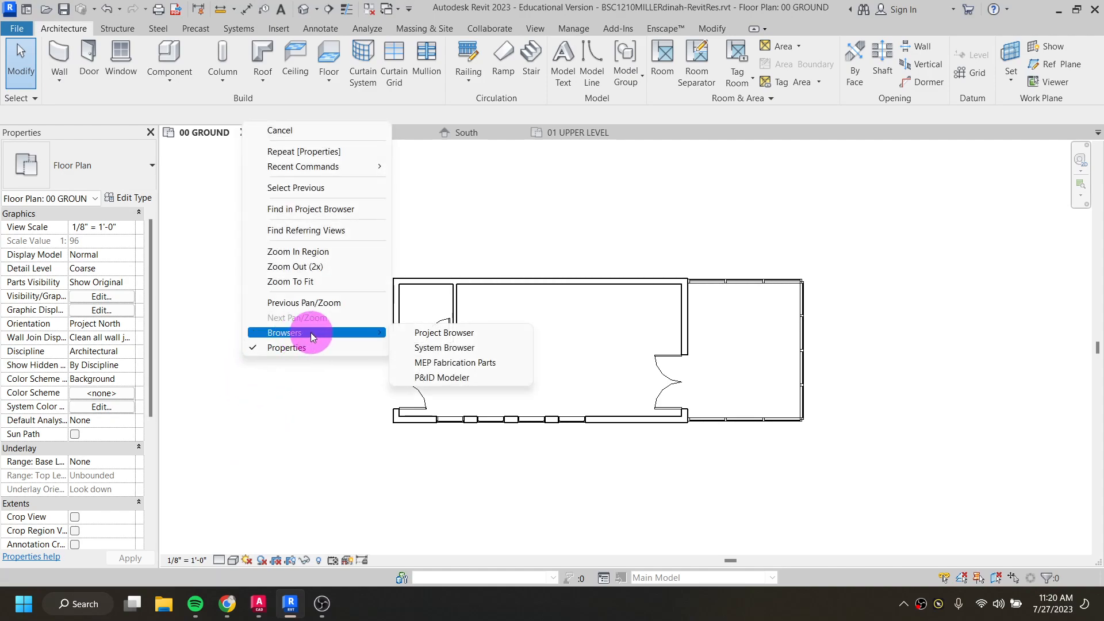
pyautogui.click(403, 330)
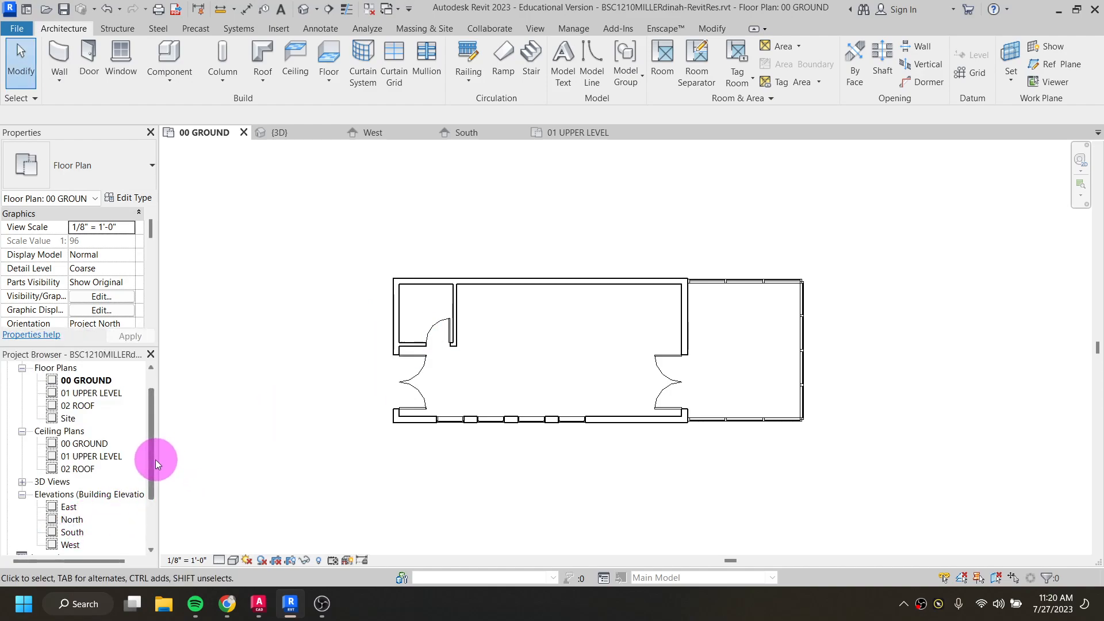
# Close the Properties palette and bring it back with its shortcut
pyautogui.click(150, 133)
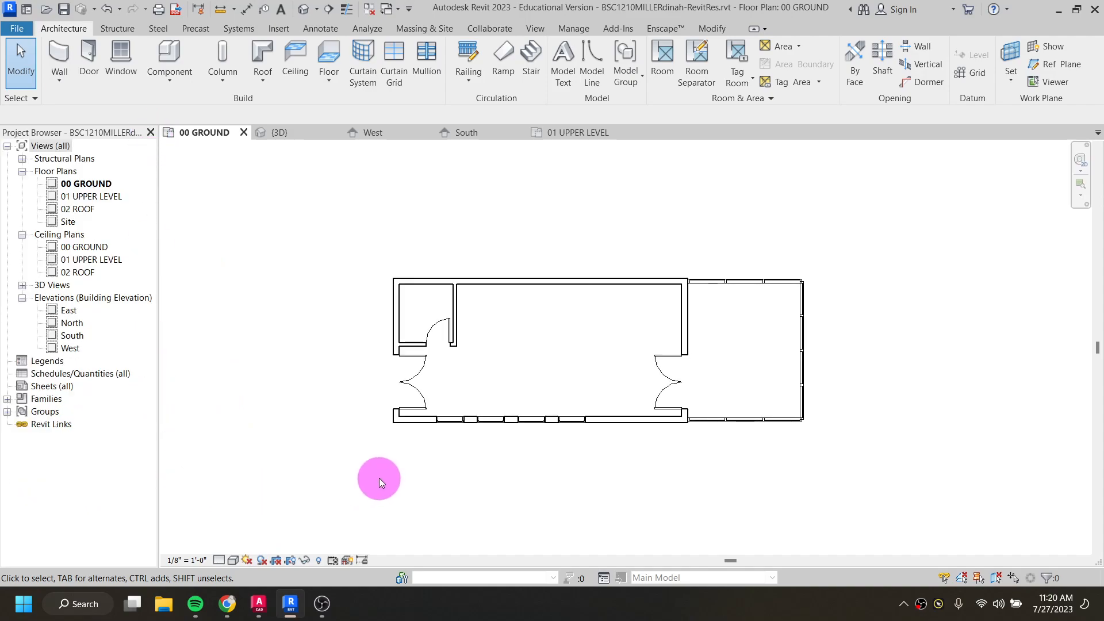
pyautogui.press('p')
pyautogui.press('p')
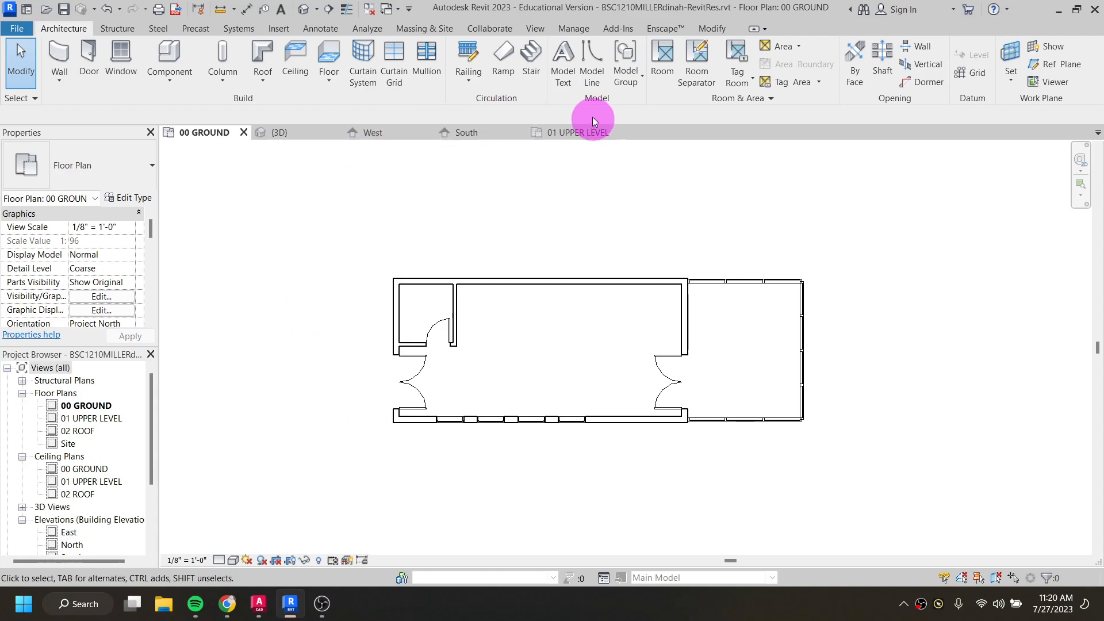
# Browse the list of commands and their assigned keyboard shortcuts, then close it without changes
pyautogui.click(536, 30)
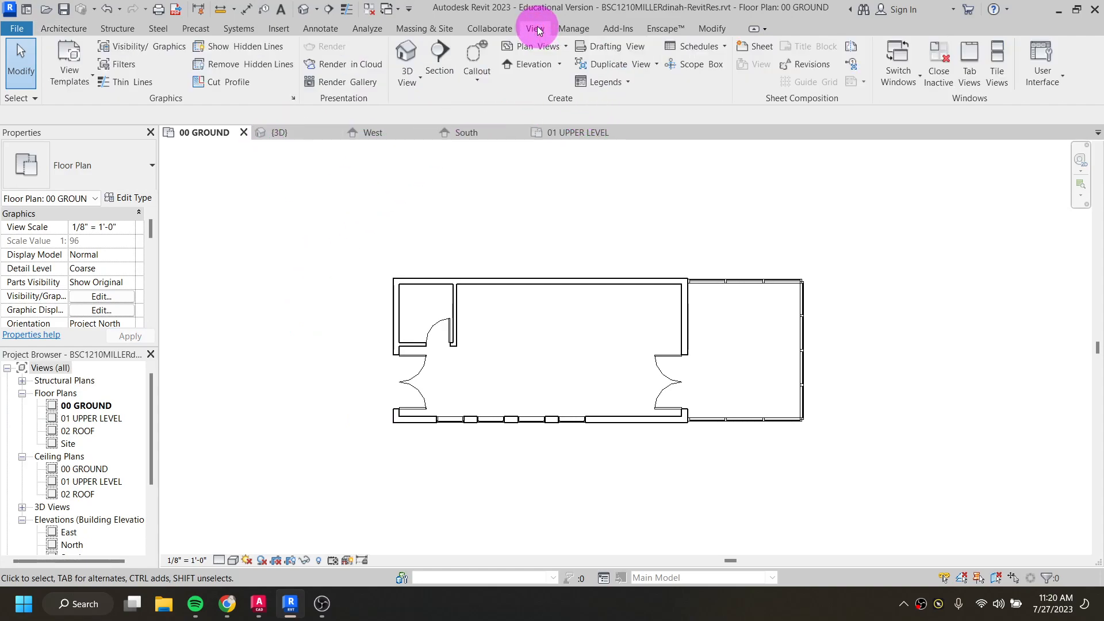
pyautogui.click(1060, 85)
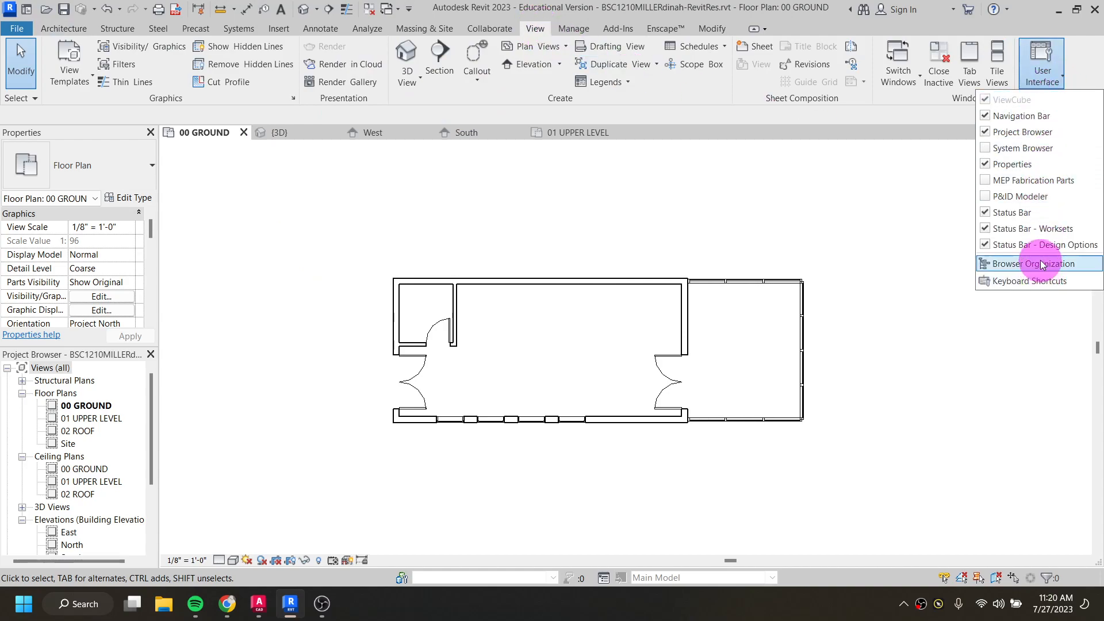
pyautogui.click(1018, 282)
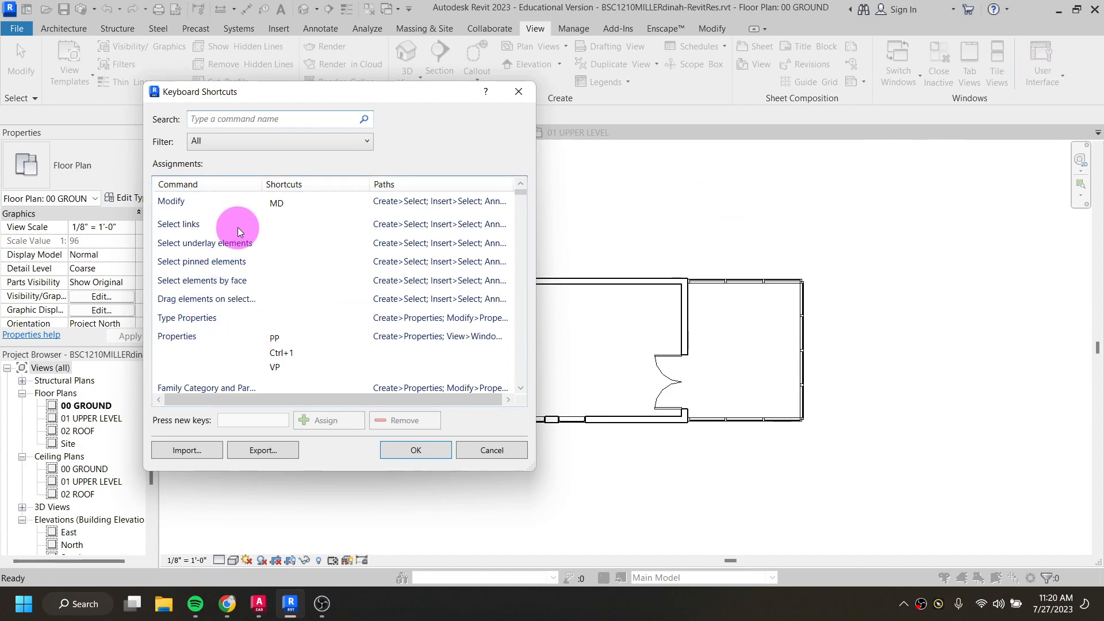
pyautogui.scroll(-10, 238, 229)
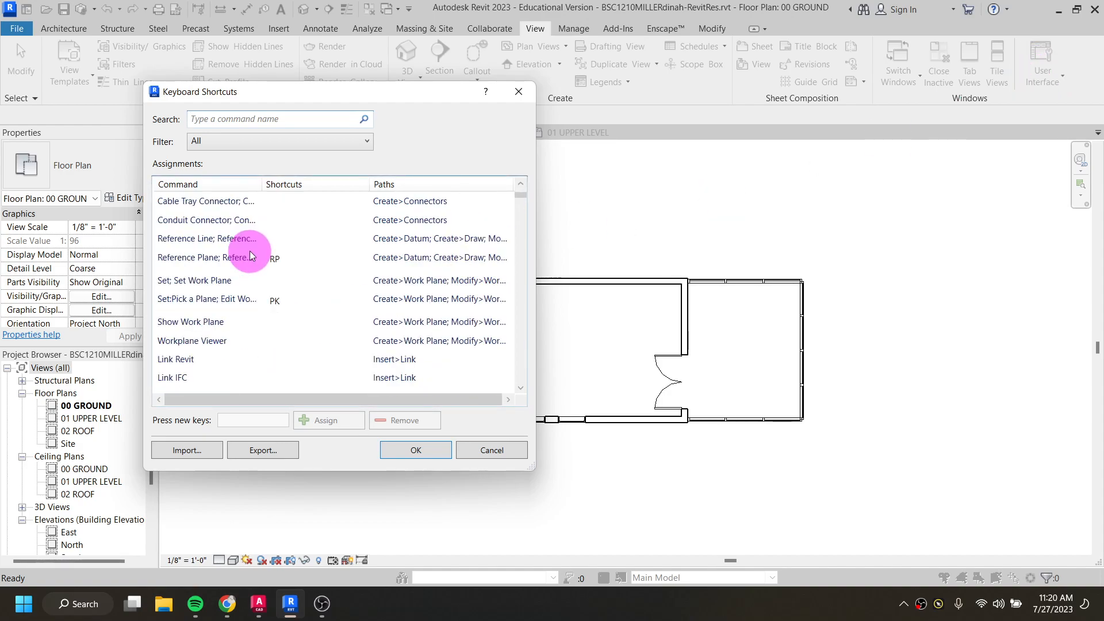
pyautogui.scroll(-4, 249, 251)
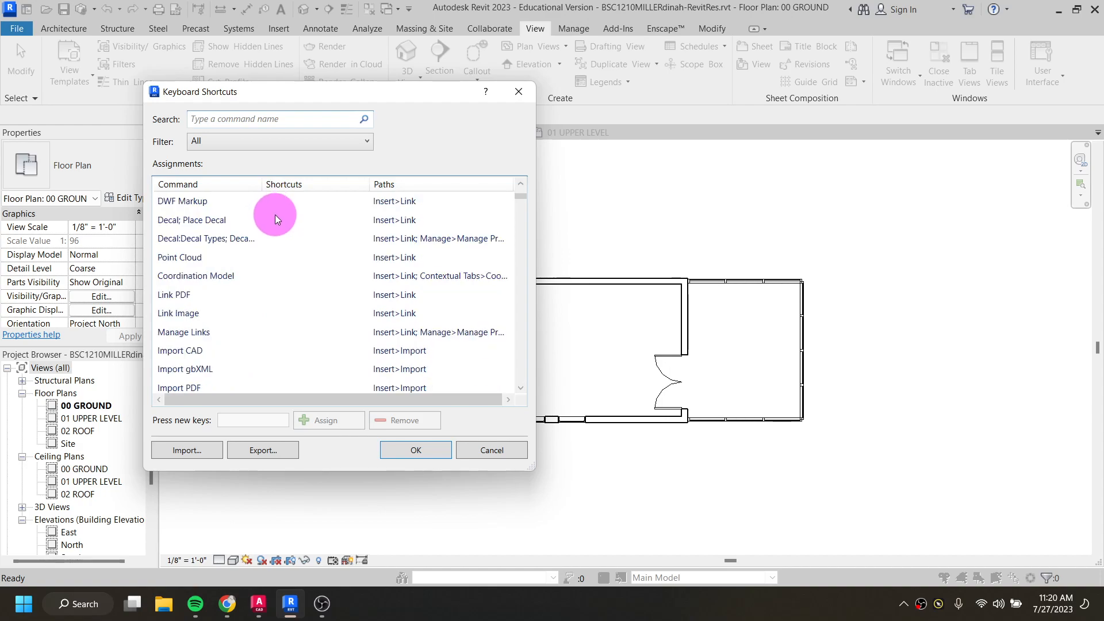
pyautogui.scroll(-4, 274, 215)
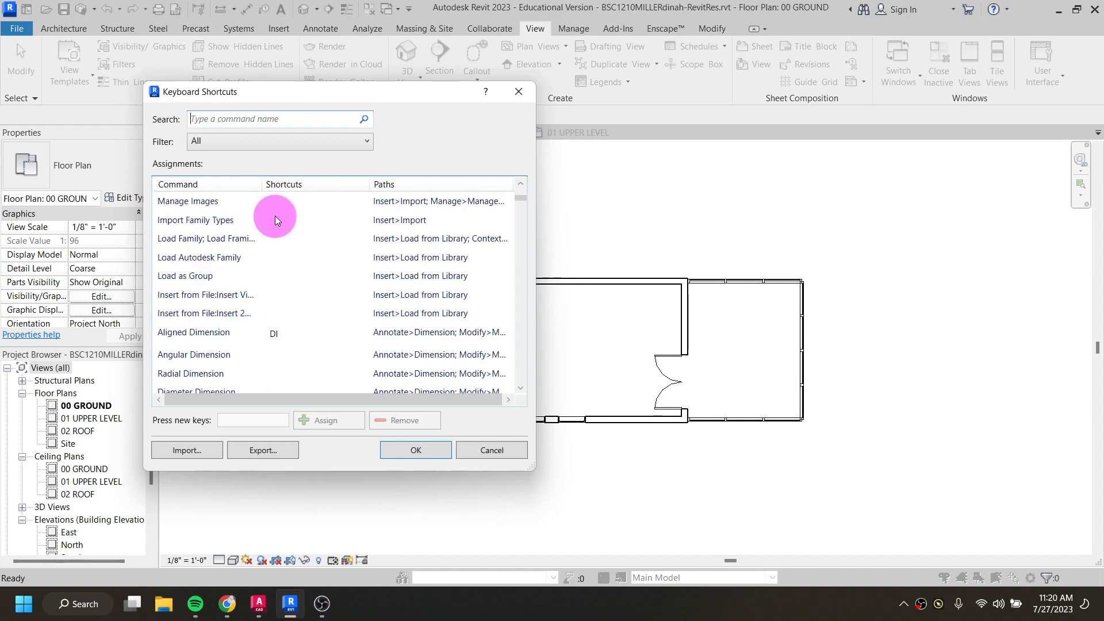
pyautogui.click(506, 99)
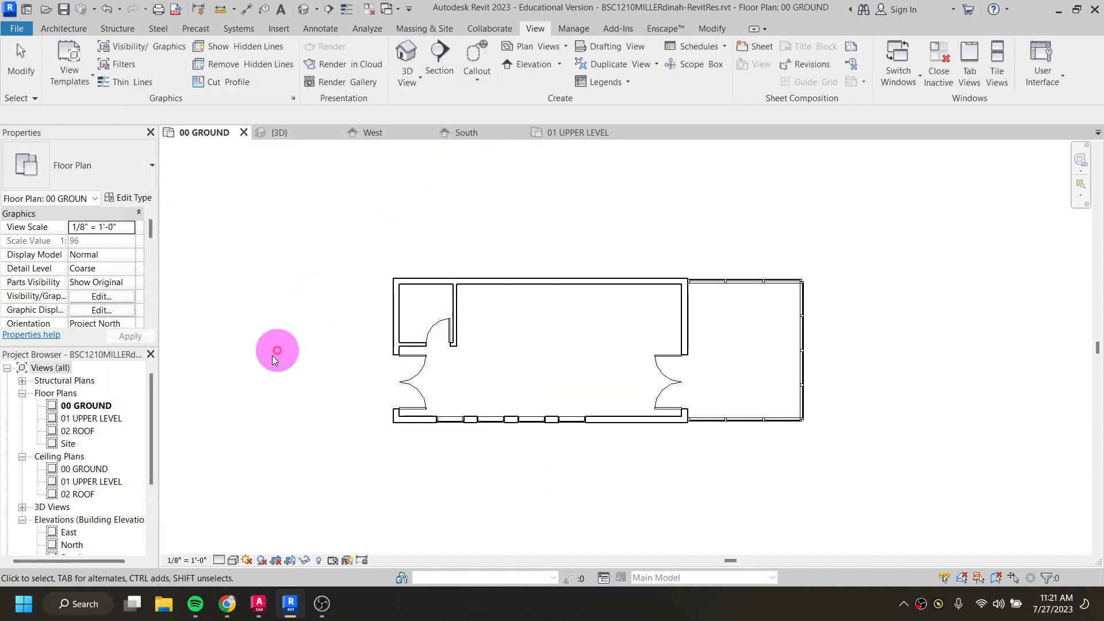
# Start a floor boundary sketch in the 00 GROUND plan
pyautogui.click(75, 31)
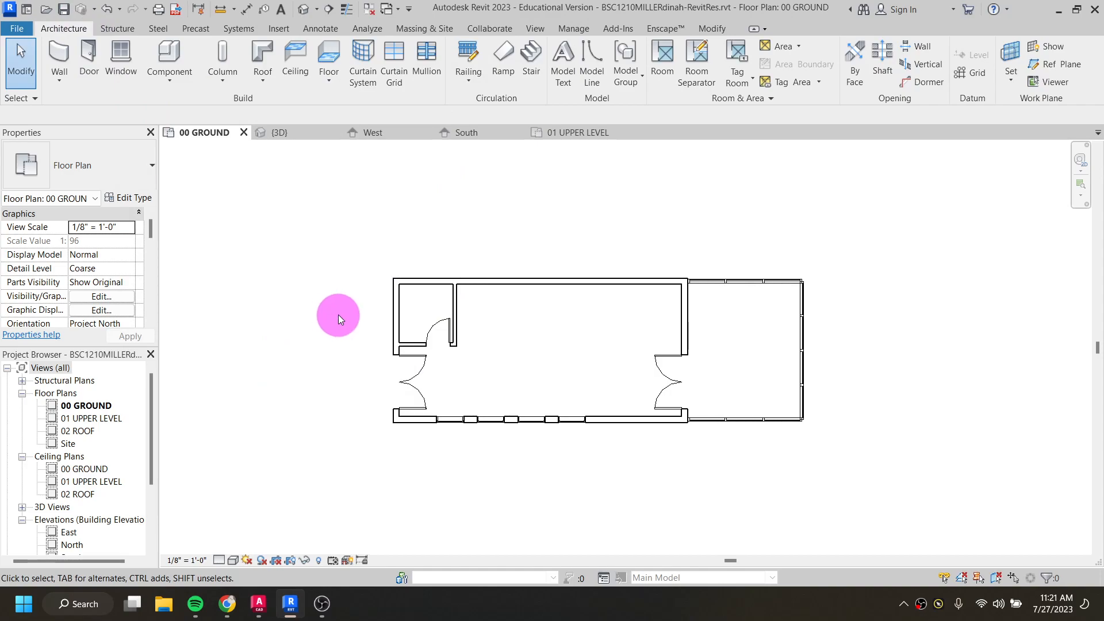
pyautogui.click(332, 55)
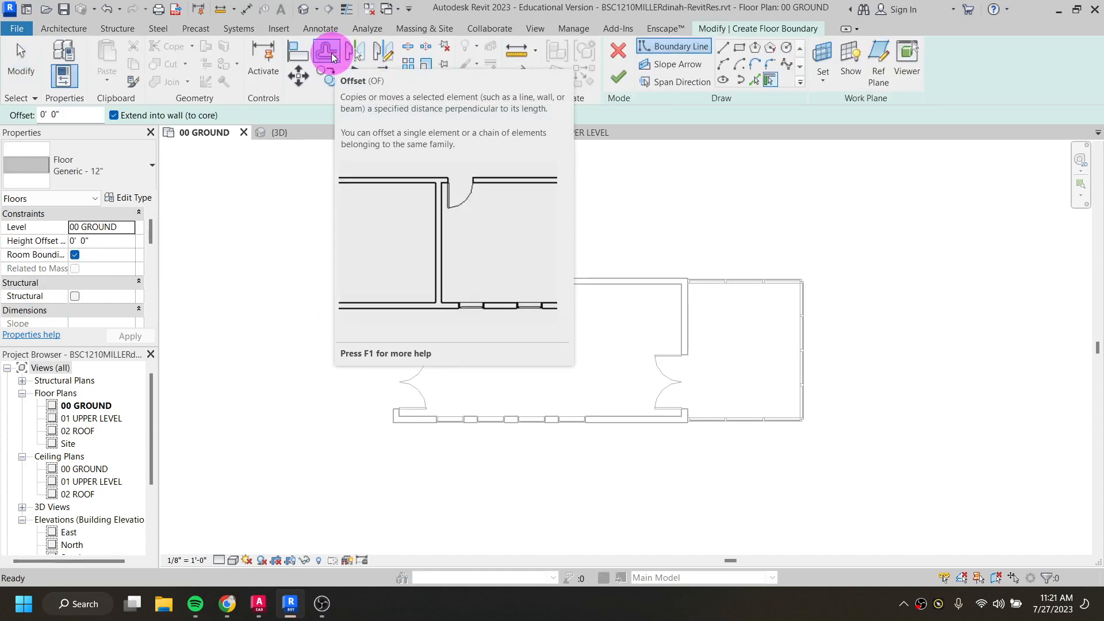
pyautogui.click(425, 359)
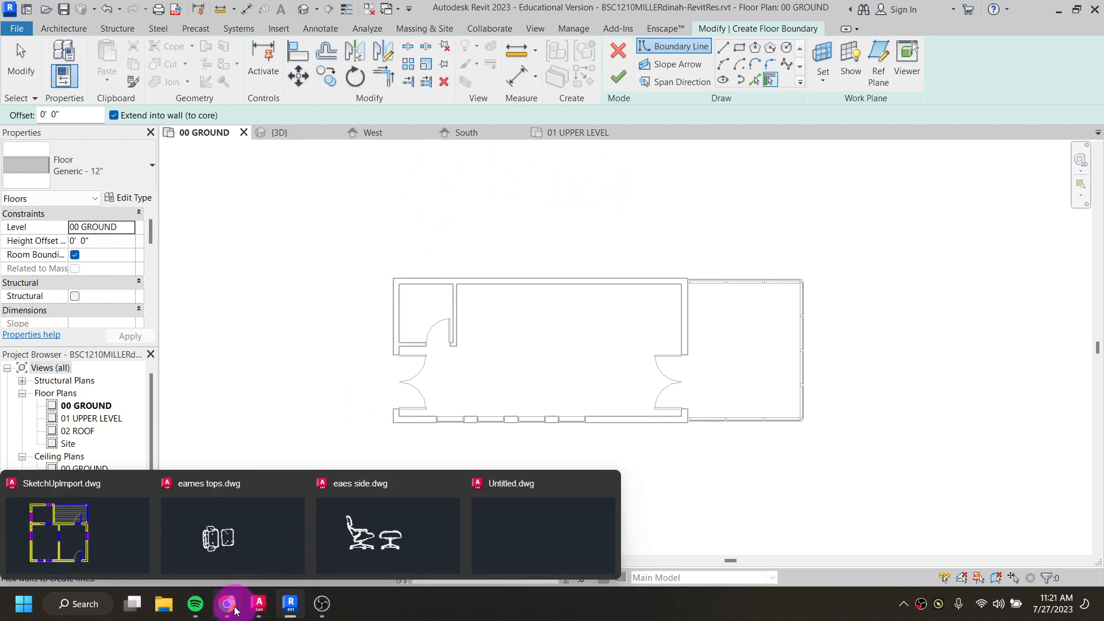
# Switch to Chrome to examine the paved area around the house in the reference PDF, and return to Revit
pyautogui.click(227, 603)
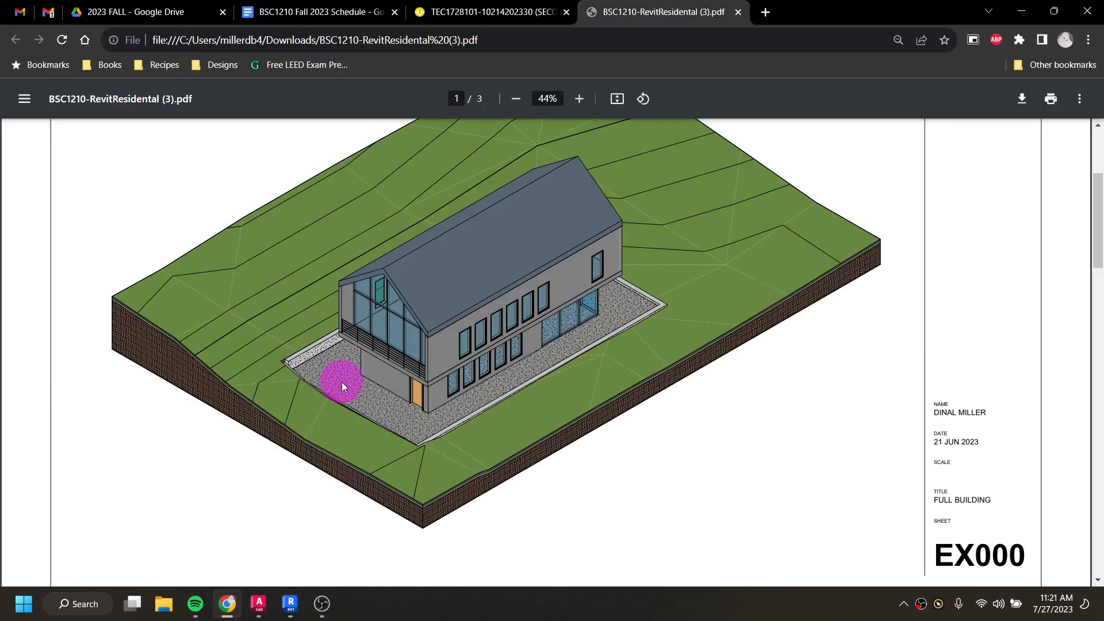
pyautogui.scroll(4, 342, 381)
pyautogui.scroll(-7, 381, 395)
pyautogui.scroll(1, 419, 257)
pyautogui.scroll(3, 419, 257)
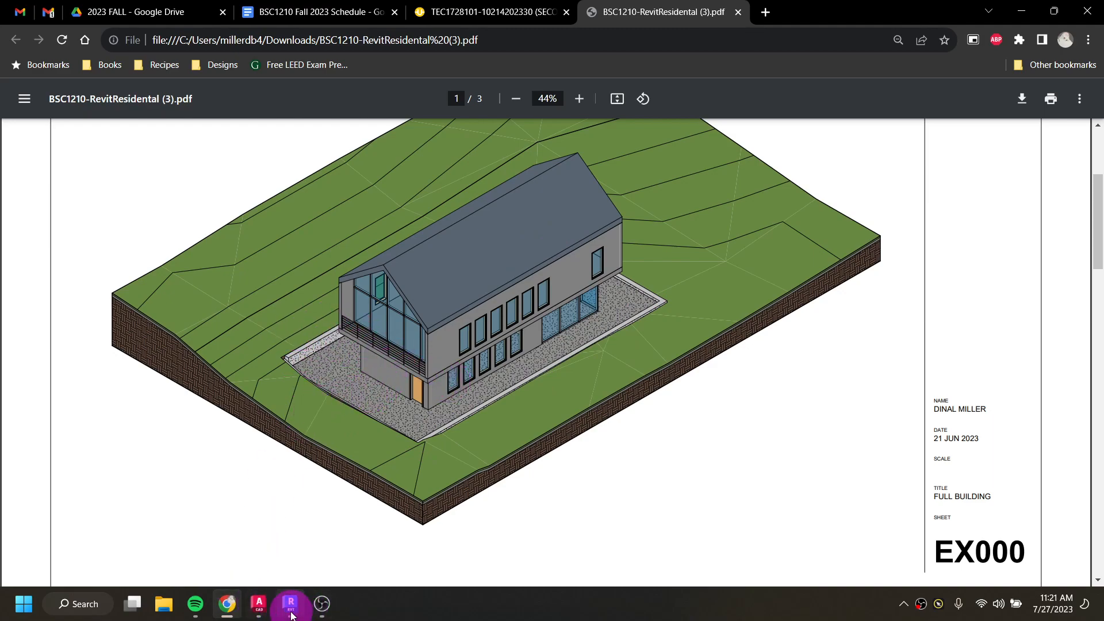
pyautogui.moveTo(290, 602)
pyautogui.click(301, 568)
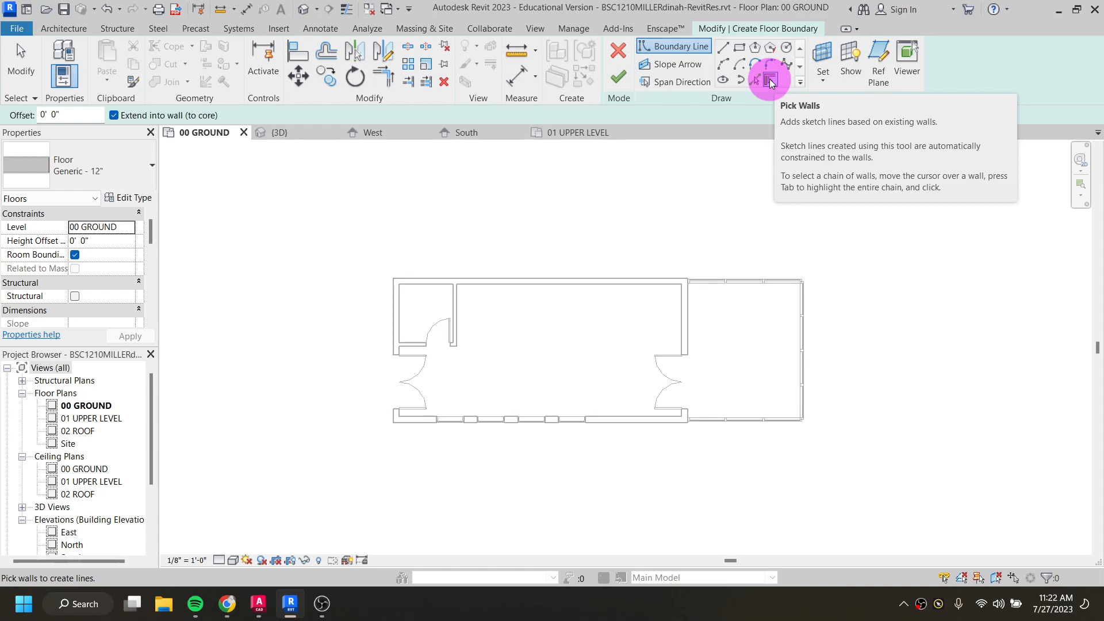
# Sketch a rectangular floor boundary around the whole building, about 9' beyond the east curtain wall and about 6' beyond the north one
pyautogui.click(741, 49)
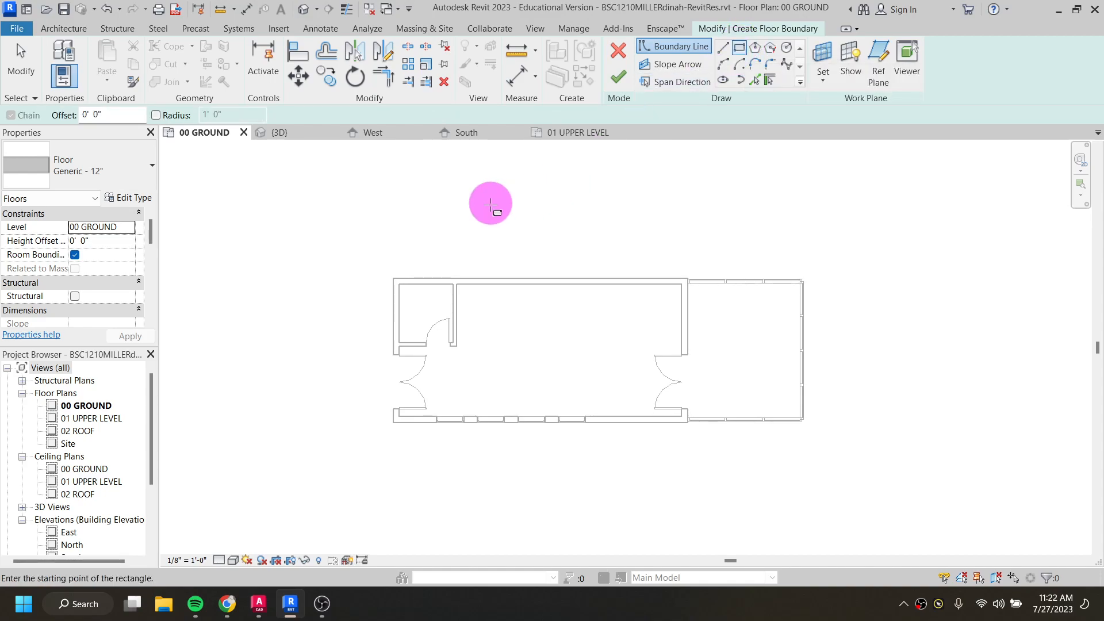
pyautogui.click(288, 227)
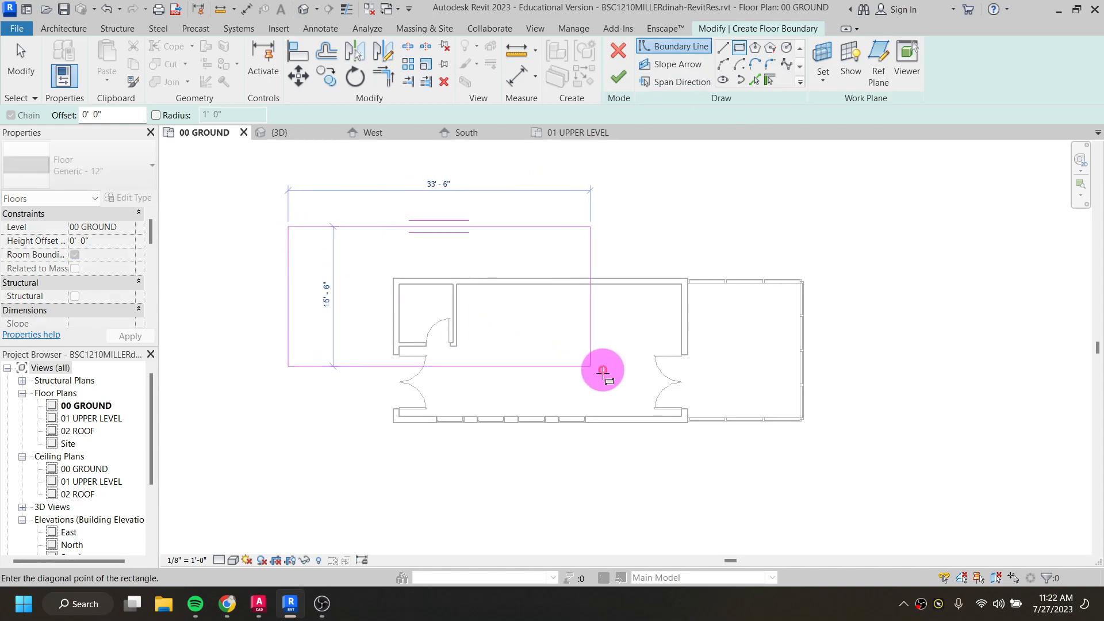
pyautogui.click(882, 495)
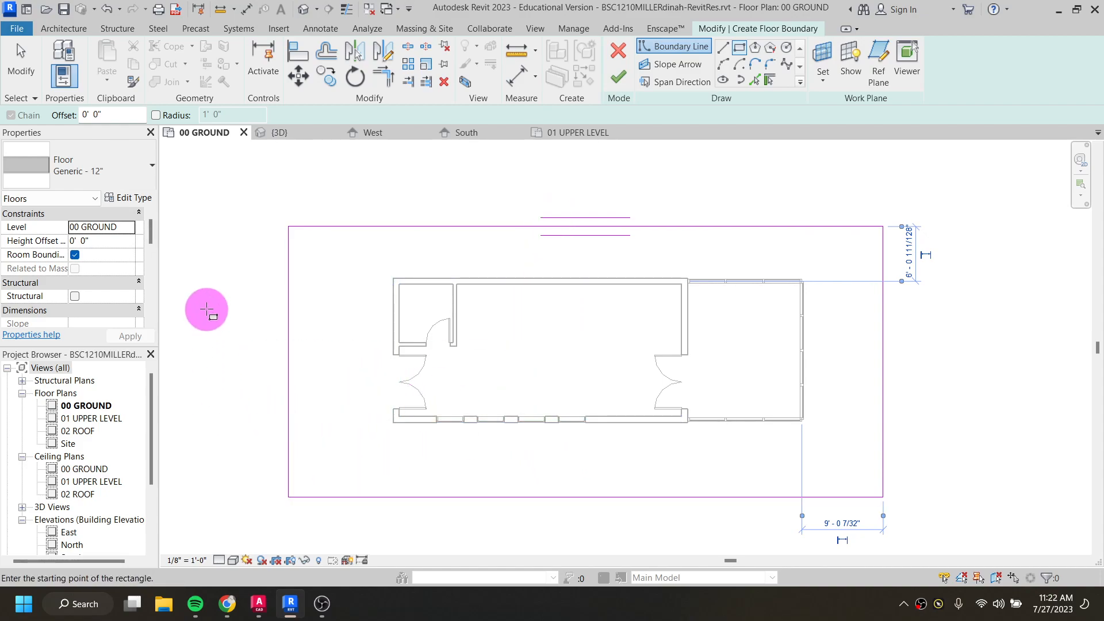
# Set the floor type to LW Concrete on Metal Deck, finish the boundary sketch and deselect the floor
pyautogui.click(115, 174)
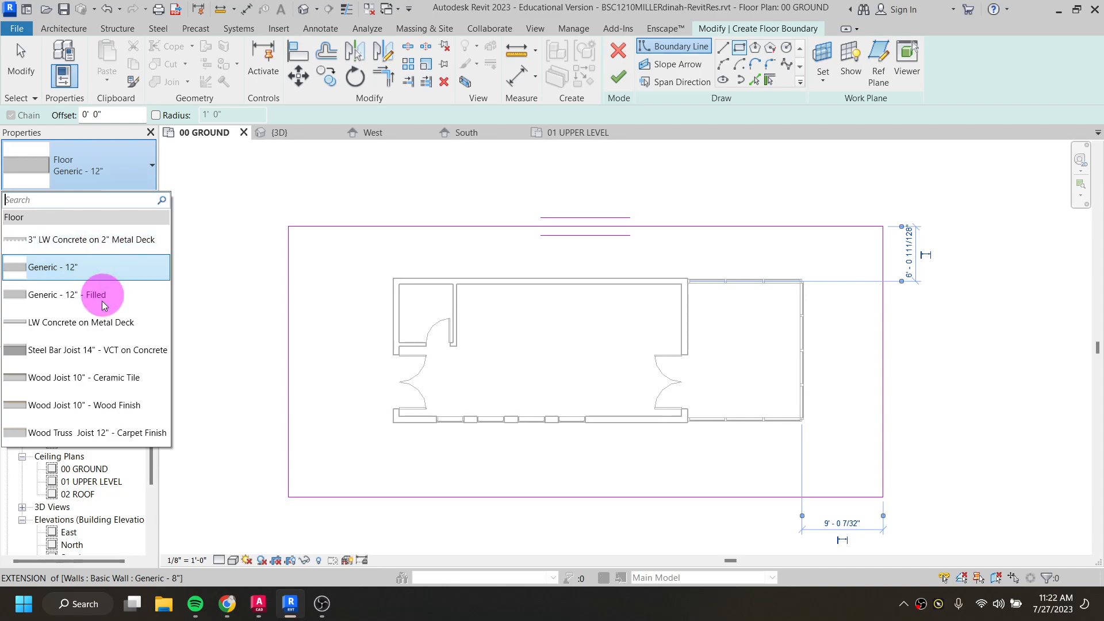
pyautogui.click(94, 327)
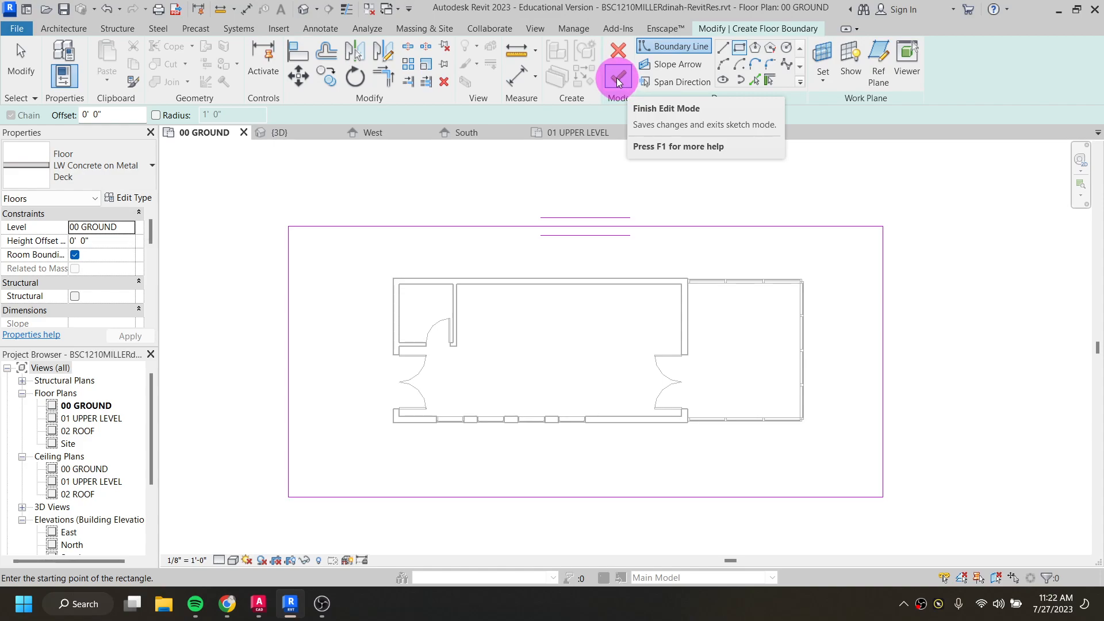
pyautogui.click(64, 28)
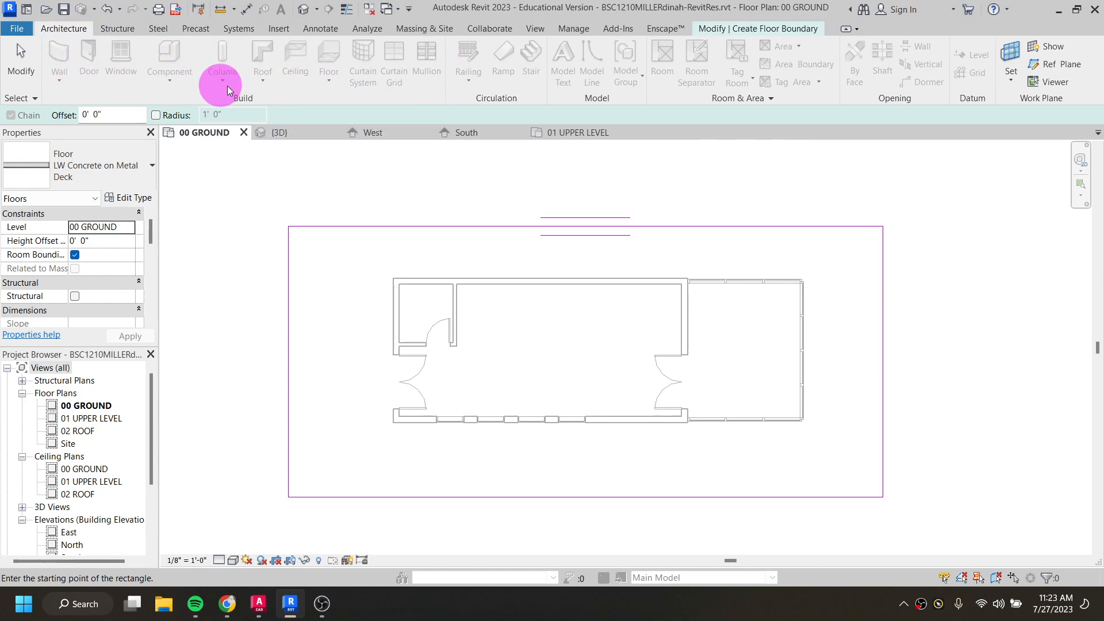
pyautogui.click(778, 29)
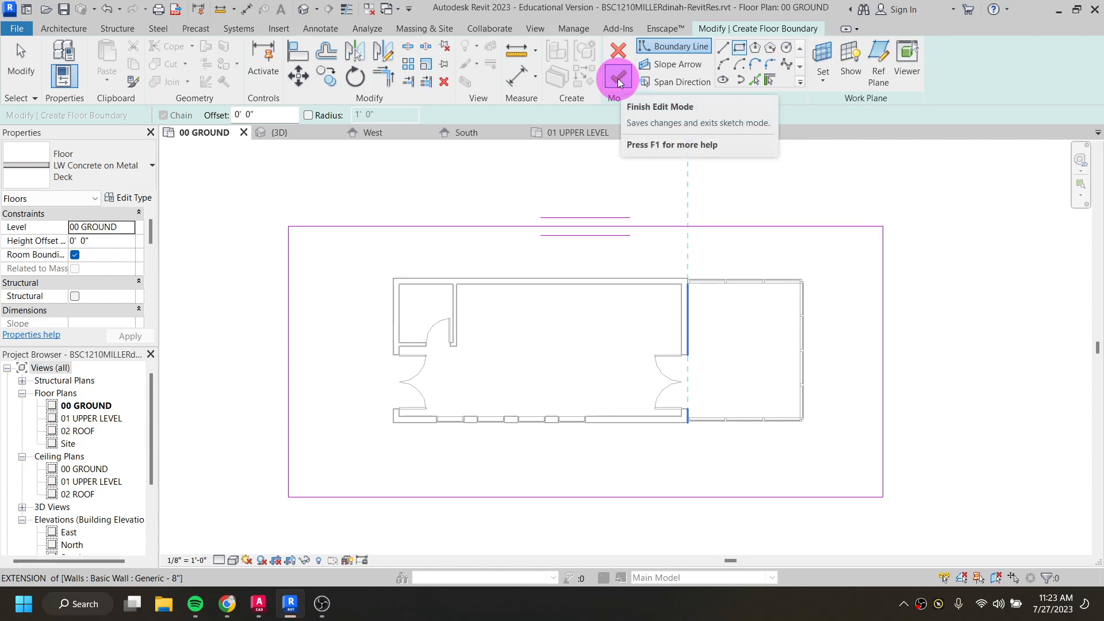
pyautogui.click(619, 80)
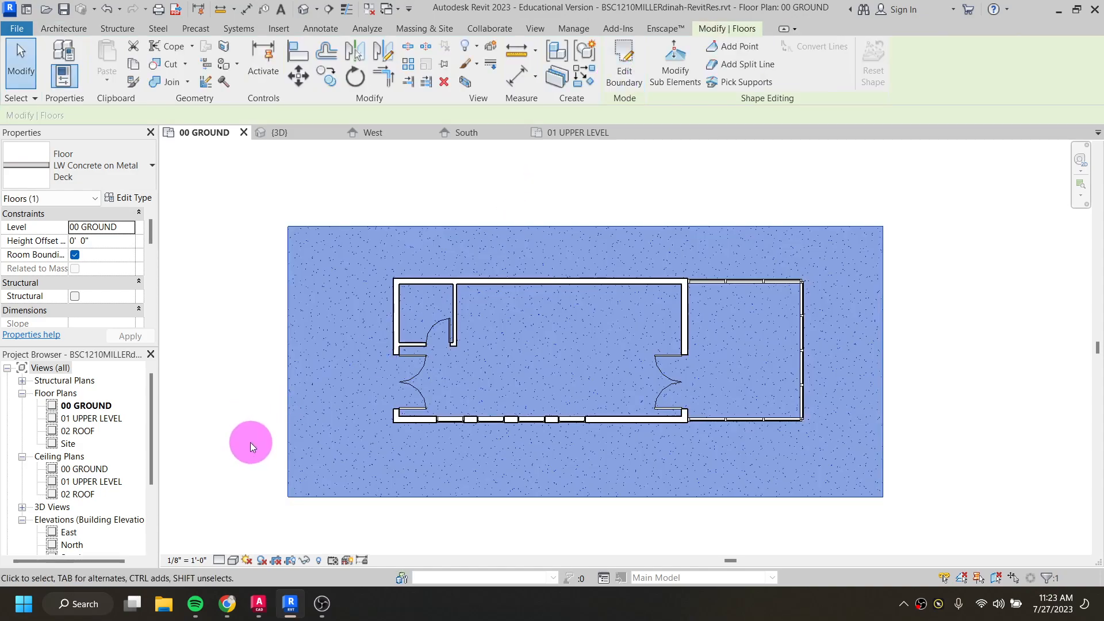
pyautogui.click(239, 459)
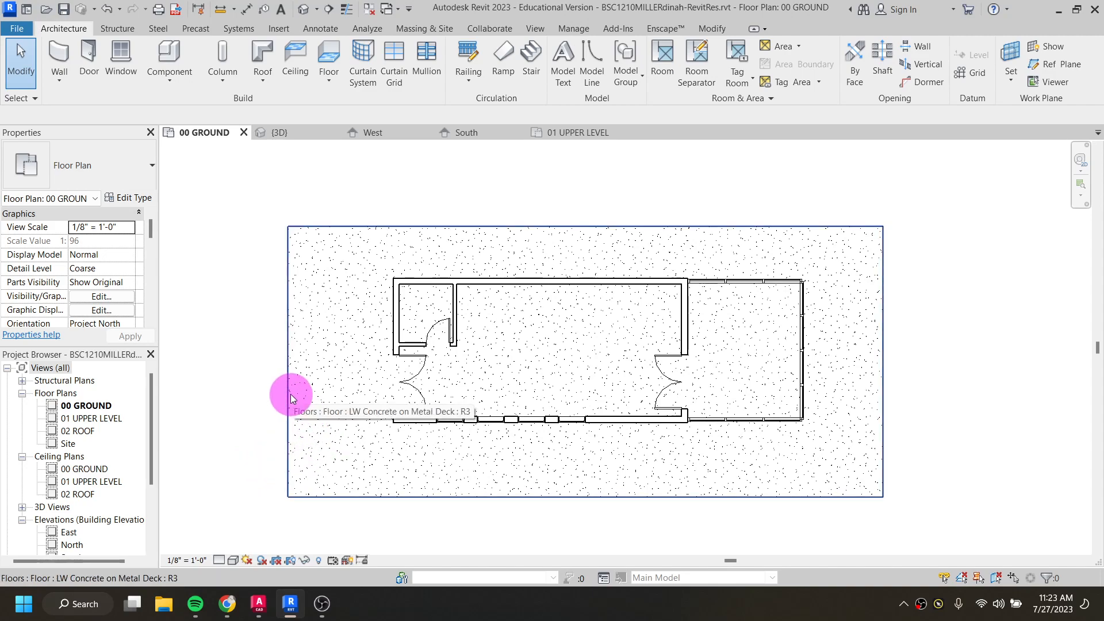
# Inspect the floor's concrete pattern at different zoom levels and look at the plan's Visibility/Graphic Overrides
pyautogui.scroll(2, 329, 434)
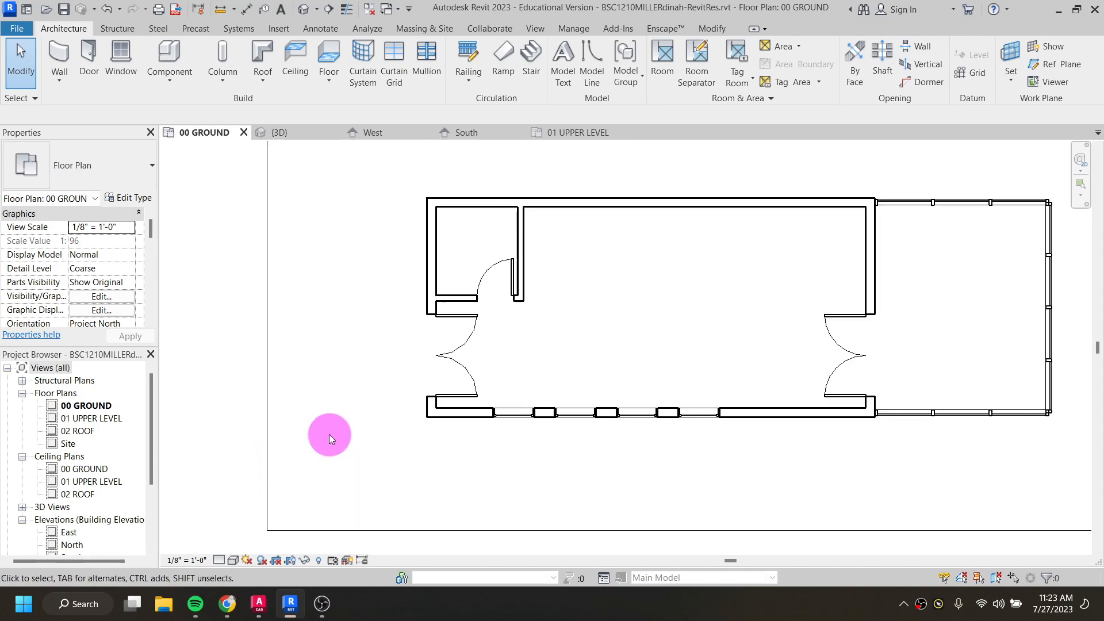
pyautogui.scroll(1, 329, 434)
pyautogui.scroll(-2, 357, 430)
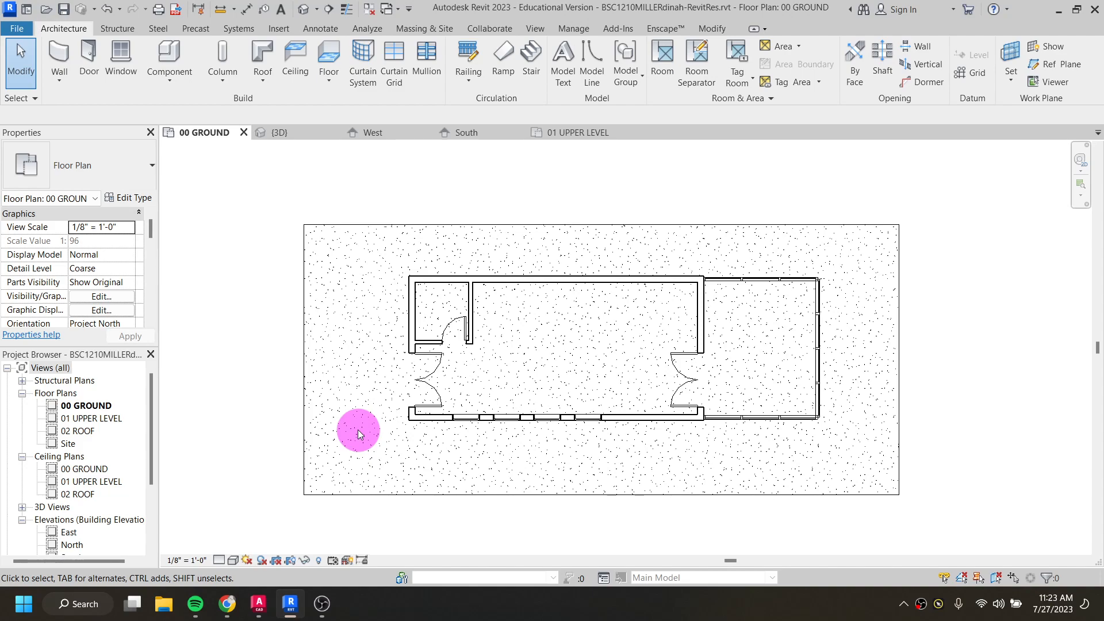
pyautogui.press('v')
pyautogui.press('v')
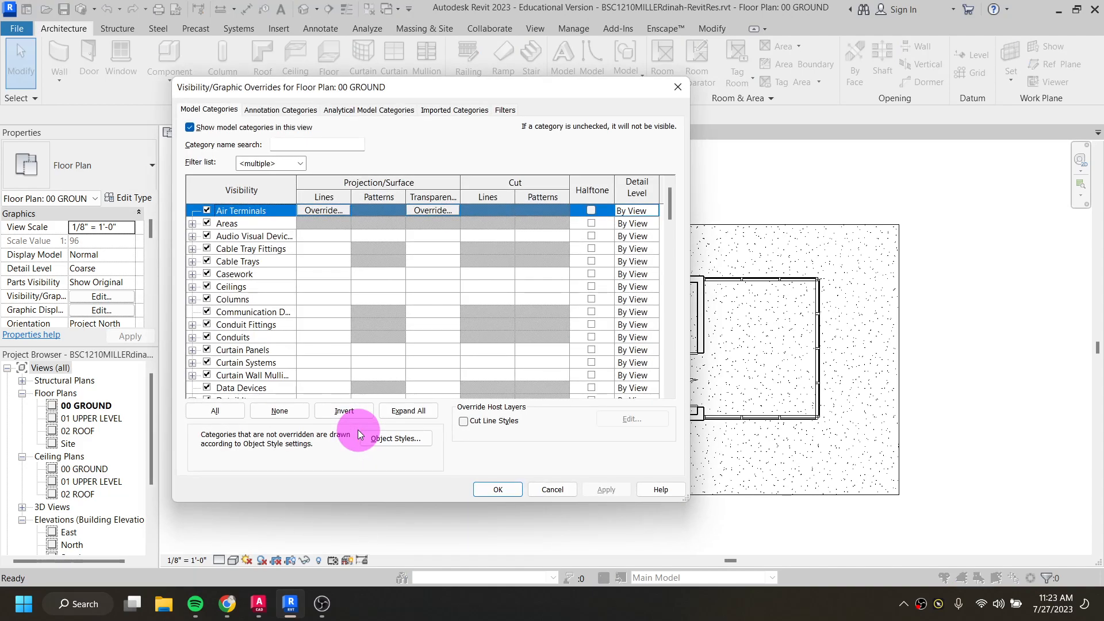
pyautogui.click(679, 88)
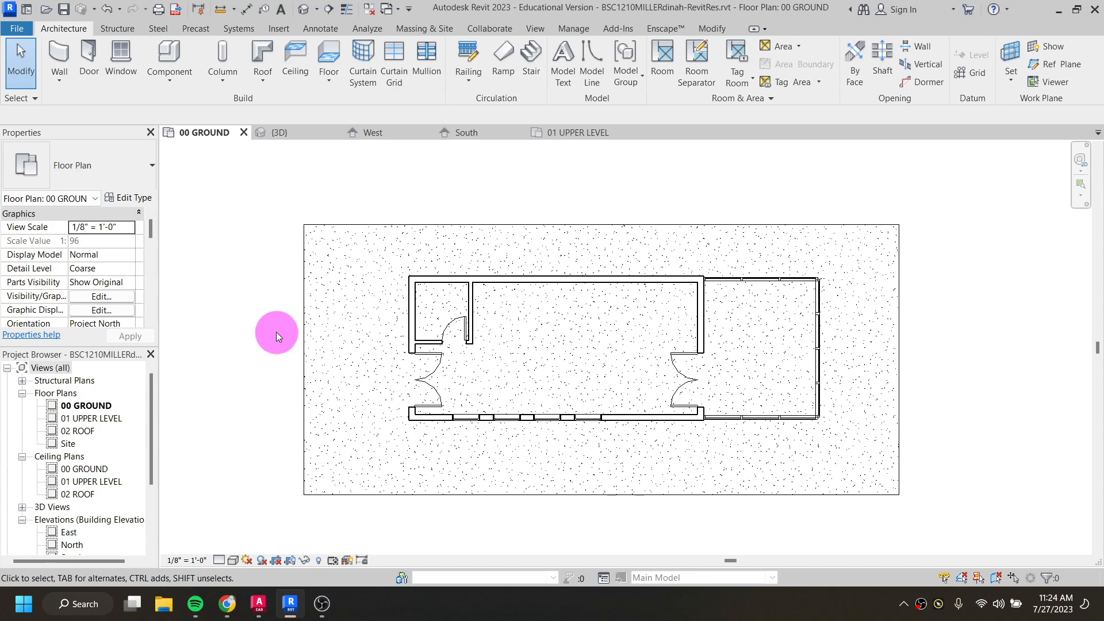
# Hide the foreground surface pattern of Floors in the 00 GROUND visibility overrides, apply it and uncover the plan behind the dialog
pyautogui.press('v')
pyautogui.press('v')
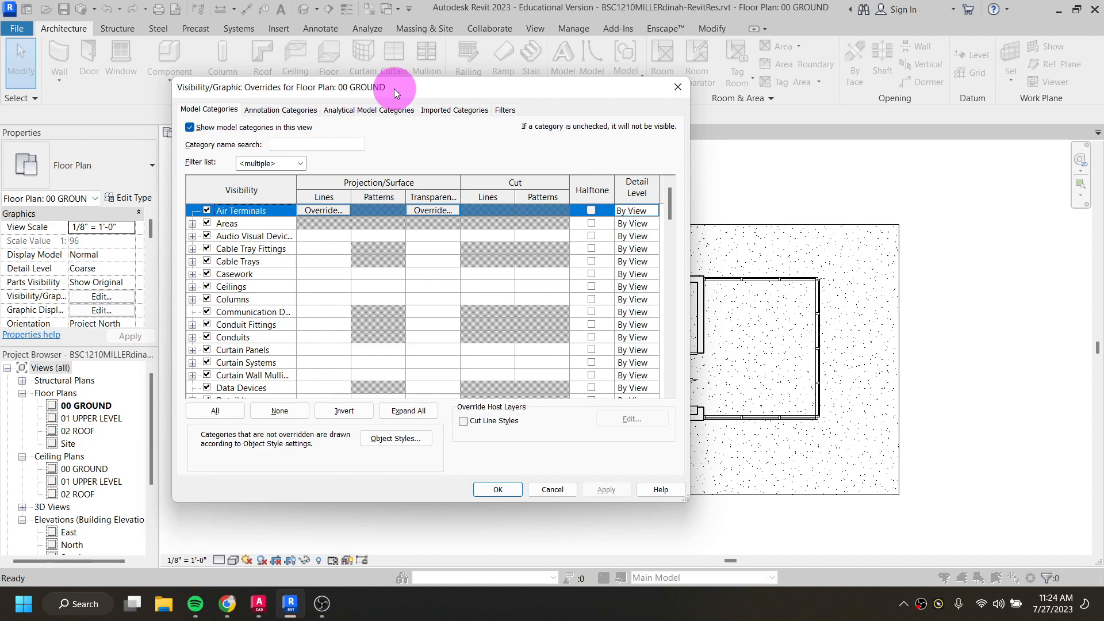
pyautogui.scroll(-5, 343, 298)
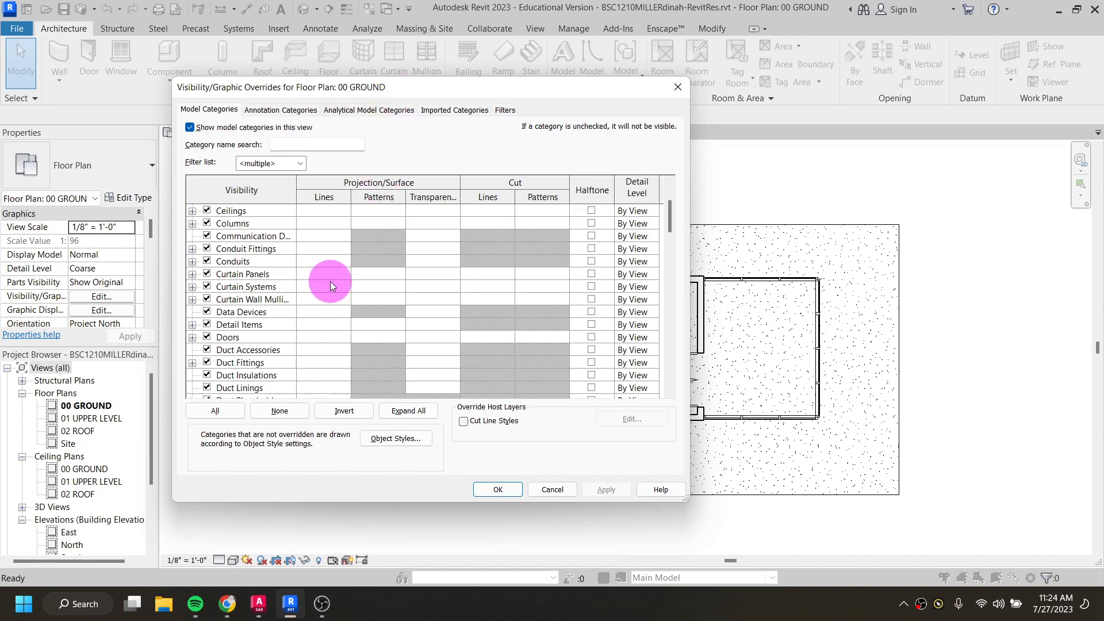
pyautogui.scroll(-2, 327, 275)
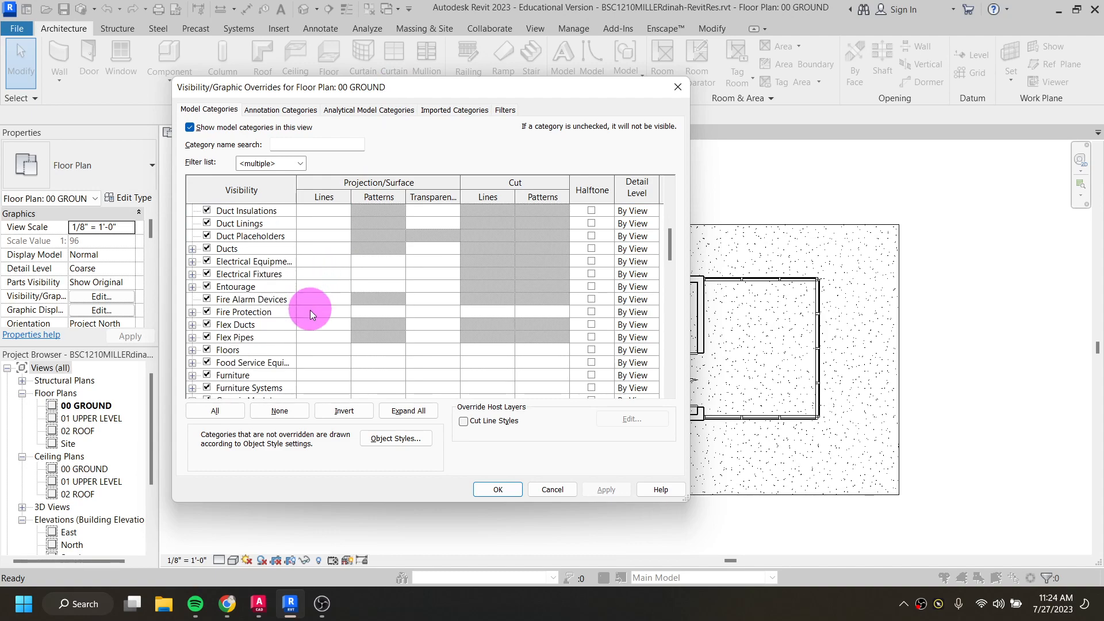
pyautogui.click(253, 352)
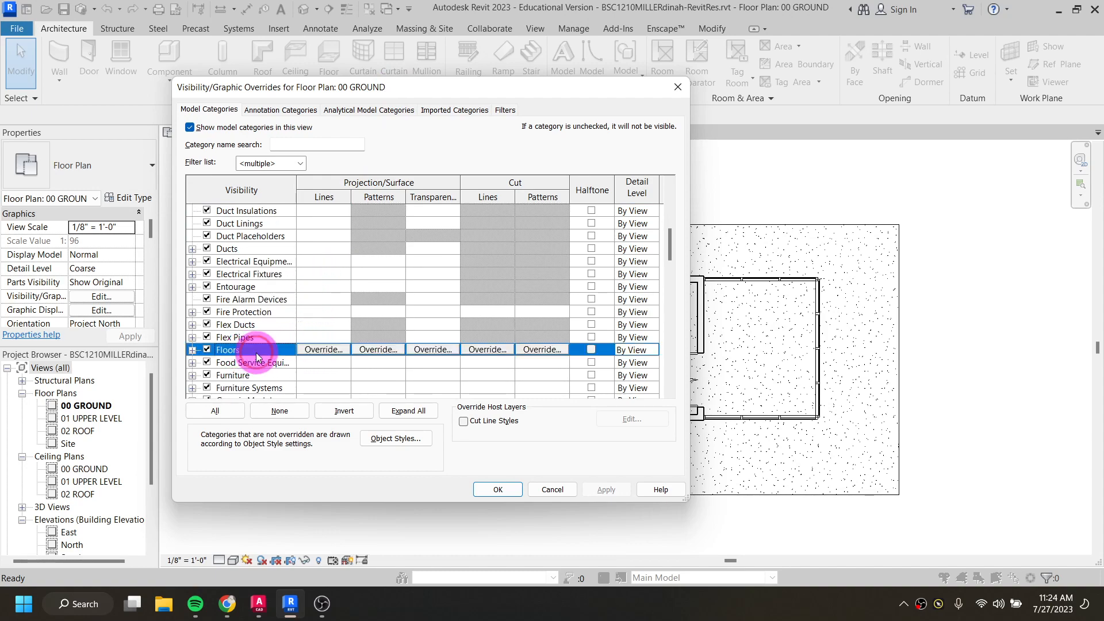
pyautogui.click(380, 349)
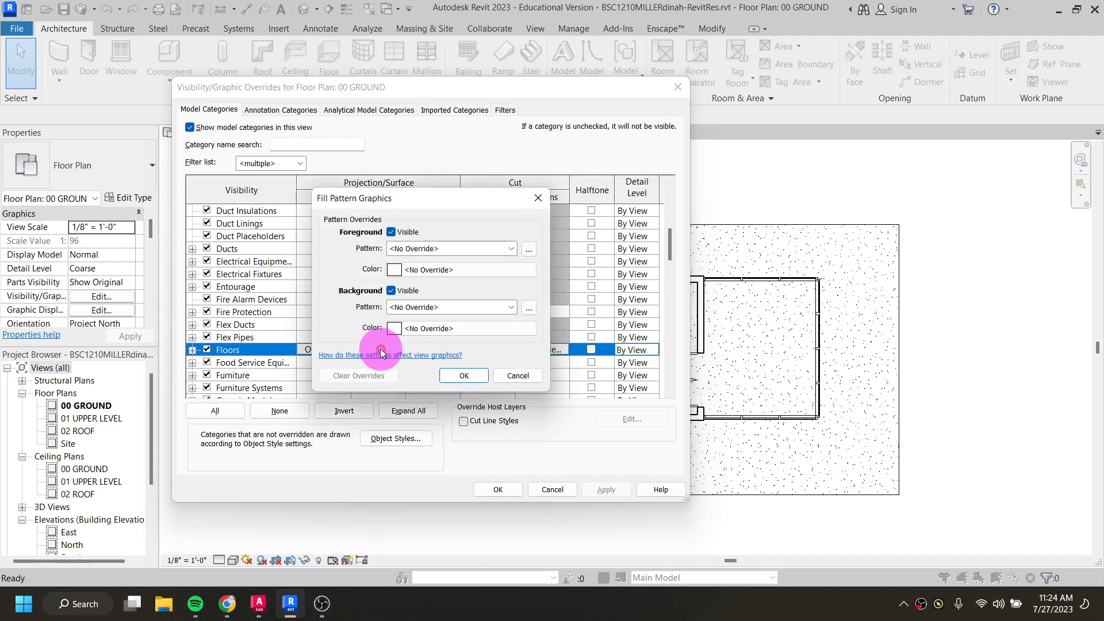
pyautogui.click(391, 232)
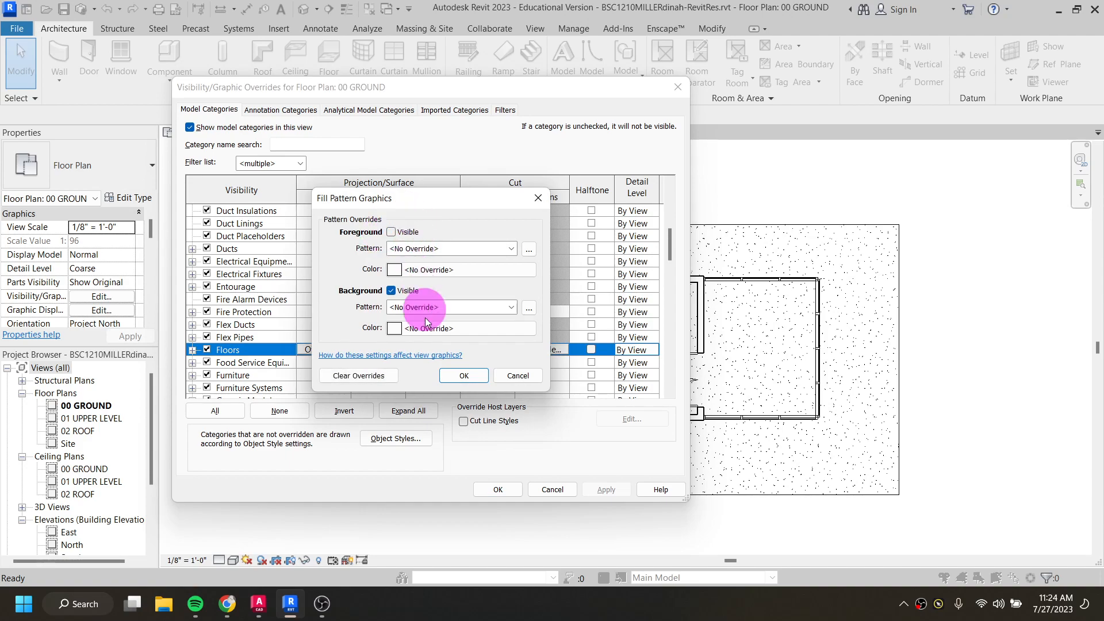
pyautogui.click(454, 379)
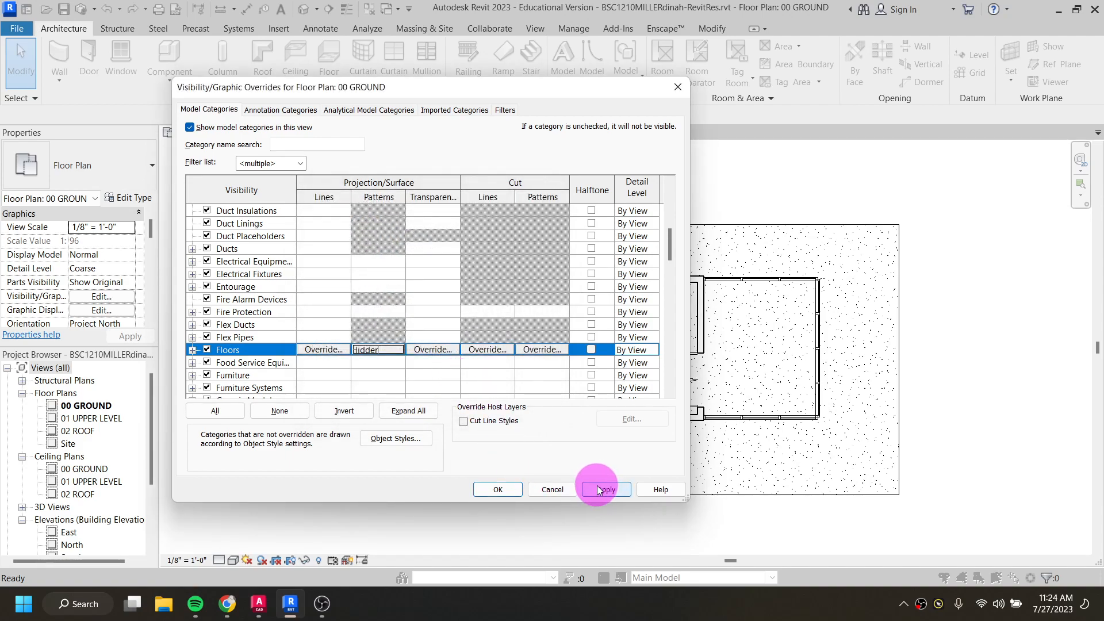
pyautogui.click(606, 489)
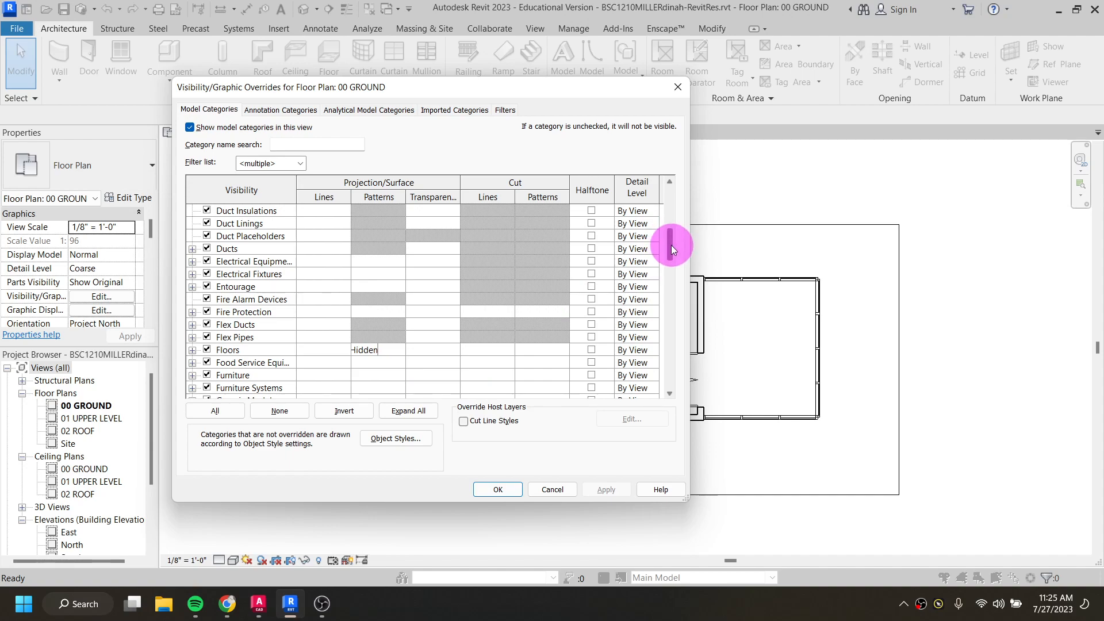
pyautogui.moveTo(542, 84); pyautogui.dragTo(888, 84)
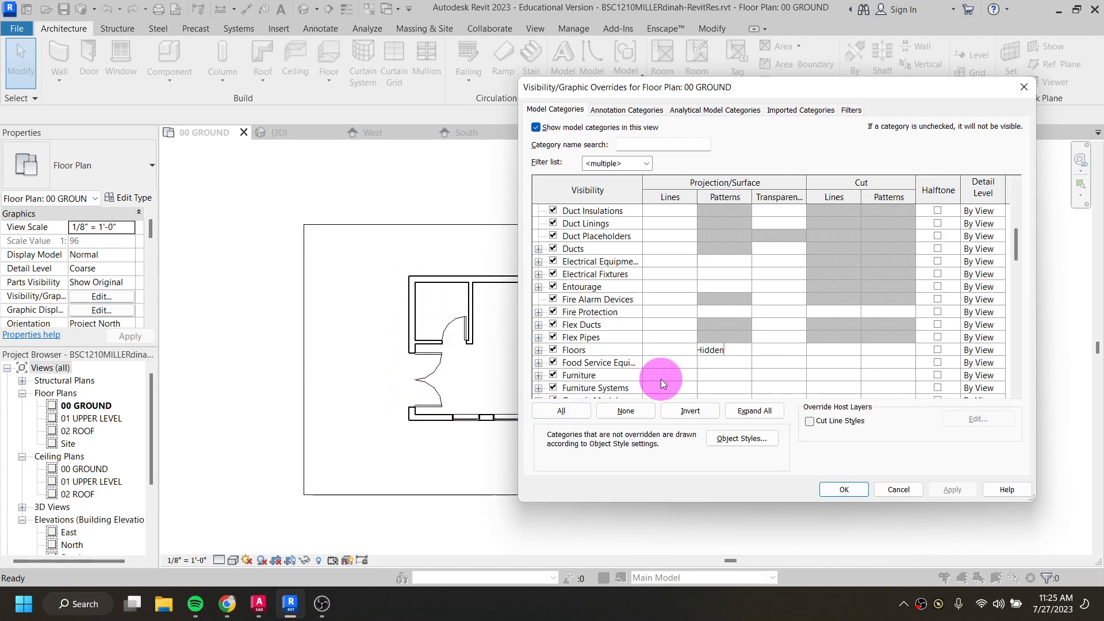
# Override the foreground cut pattern of Walls with a solid fill in the 00 GROUND visibility overrides
pyautogui.scroll(-1, 735, 311)
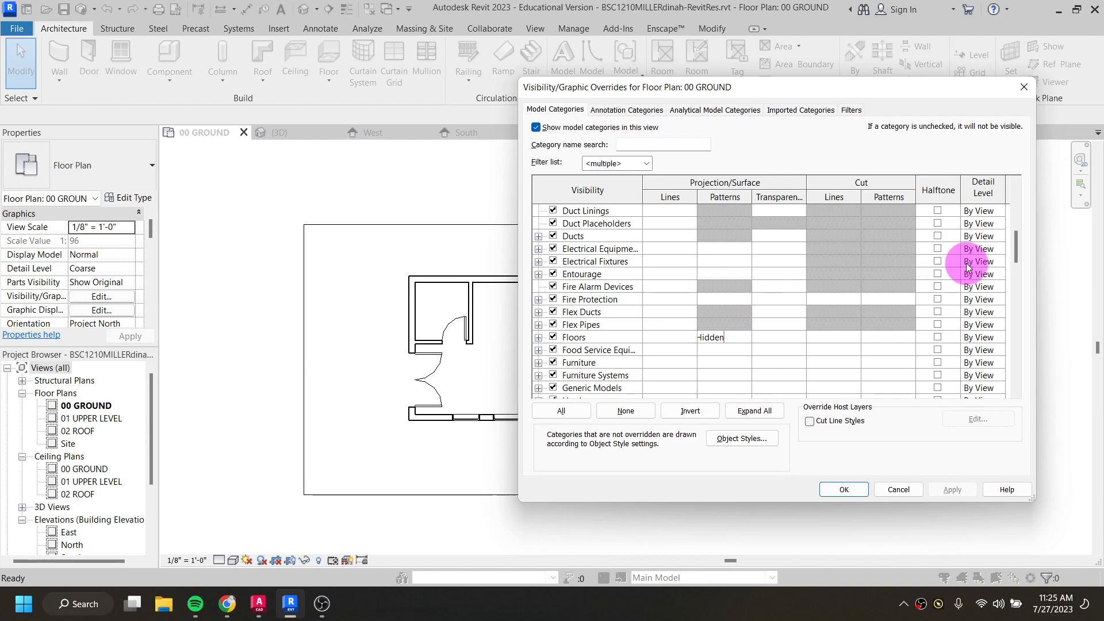
pyautogui.scroll(-6, 854, 270)
pyautogui.scroll(-12, 853, 283)
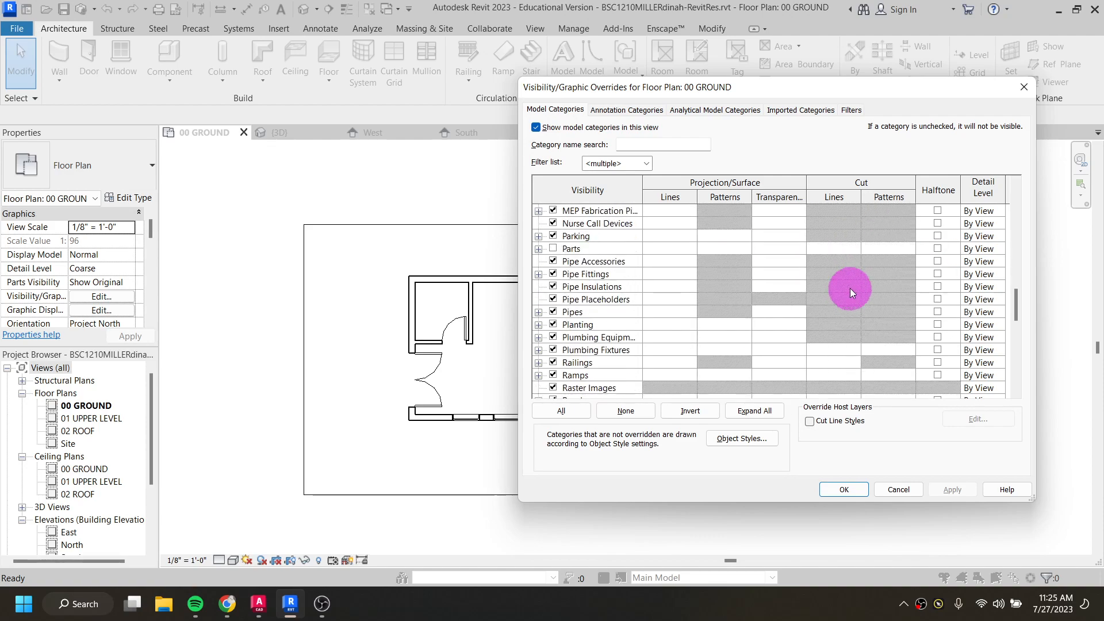
pyautogui.scroll(-1, 840, 304)
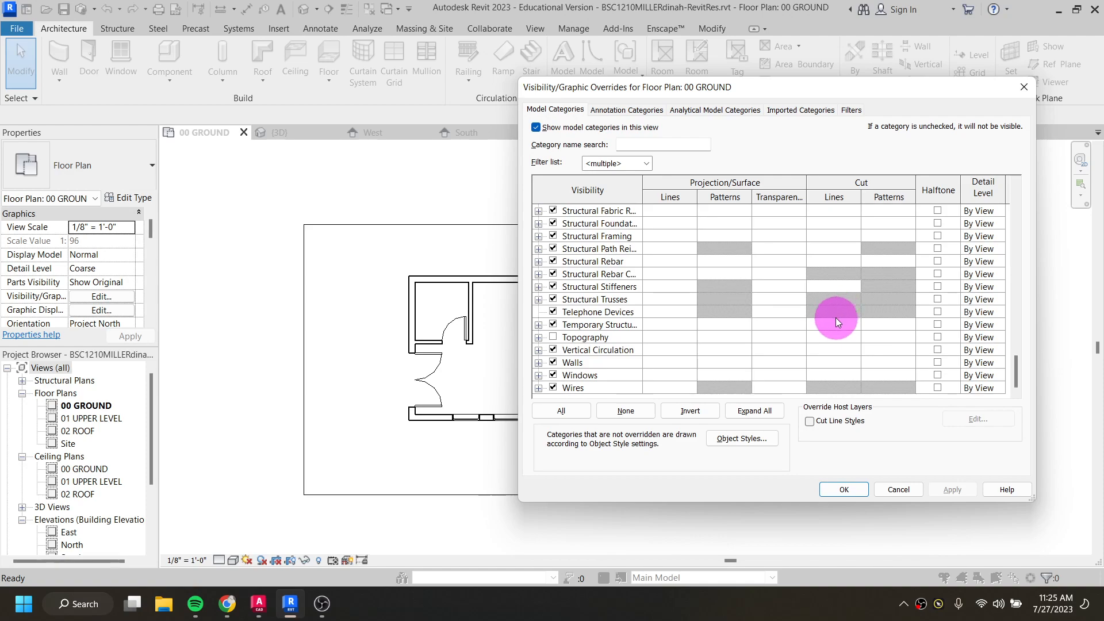
pyautogui.click(664, 363)
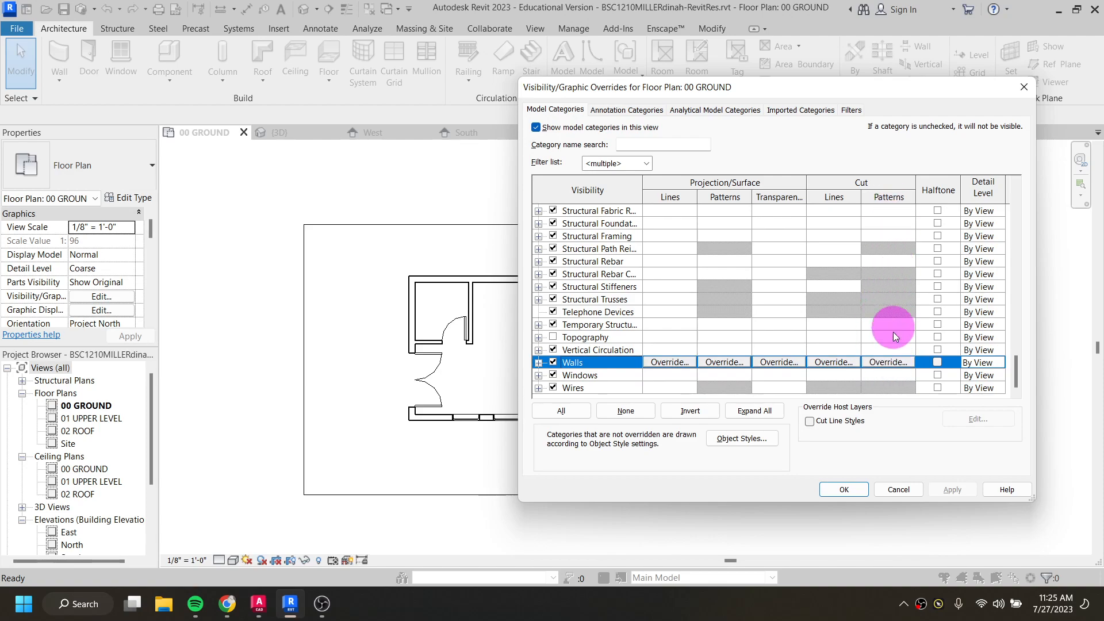
pyautogui.click(895, 361)
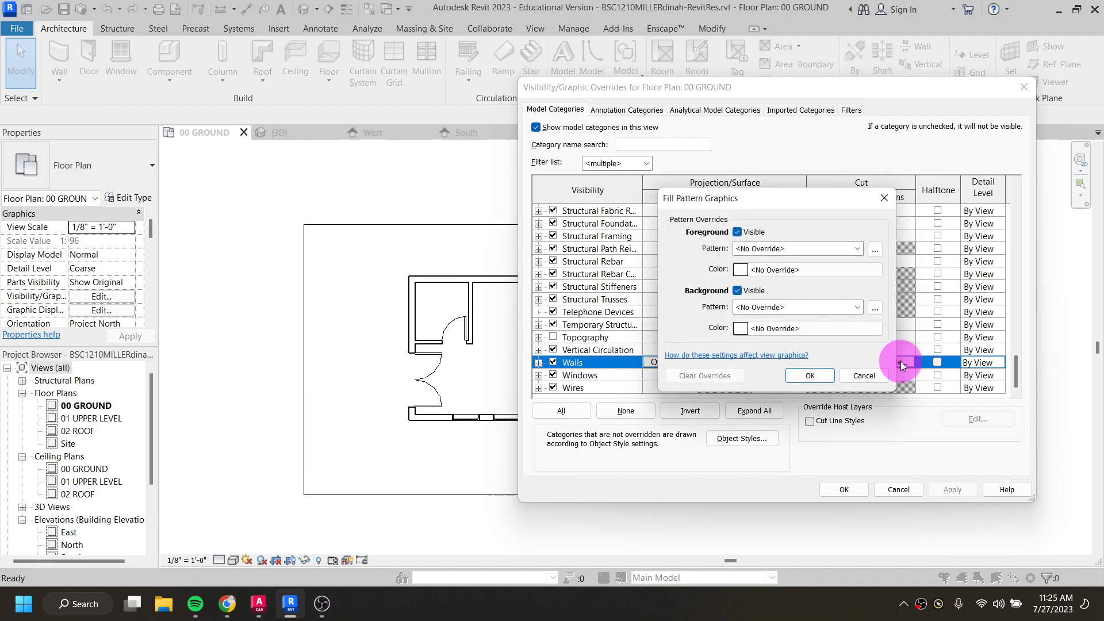
pyautogui.click(884, 198)
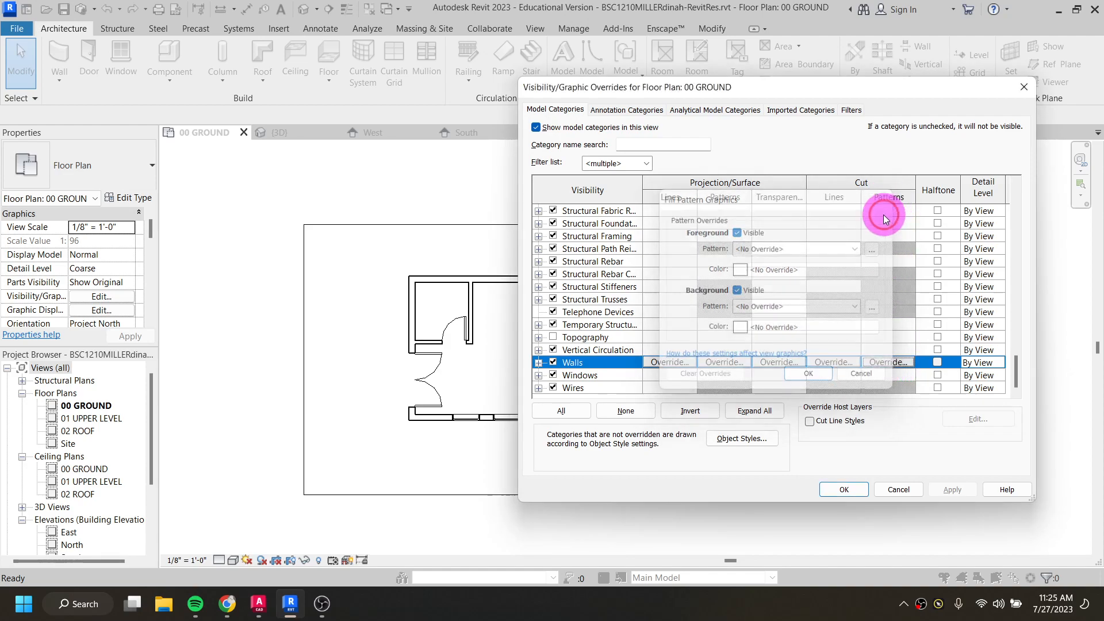
pyautogui.click(895, 362)
pyautogui.click(778, 250)
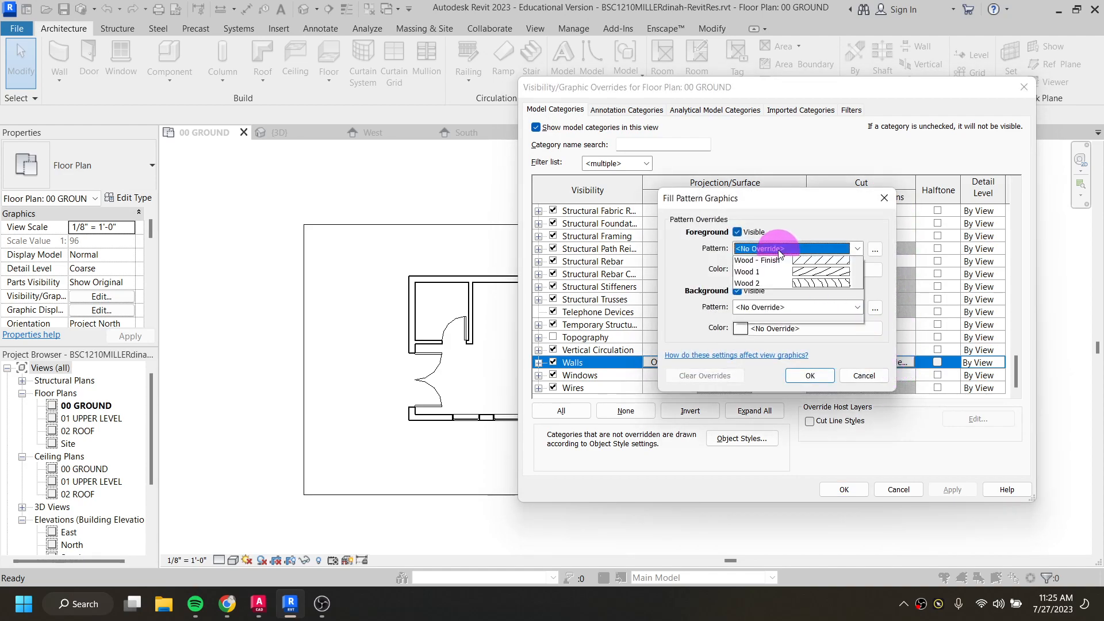
pyautogui.click(782, 272)
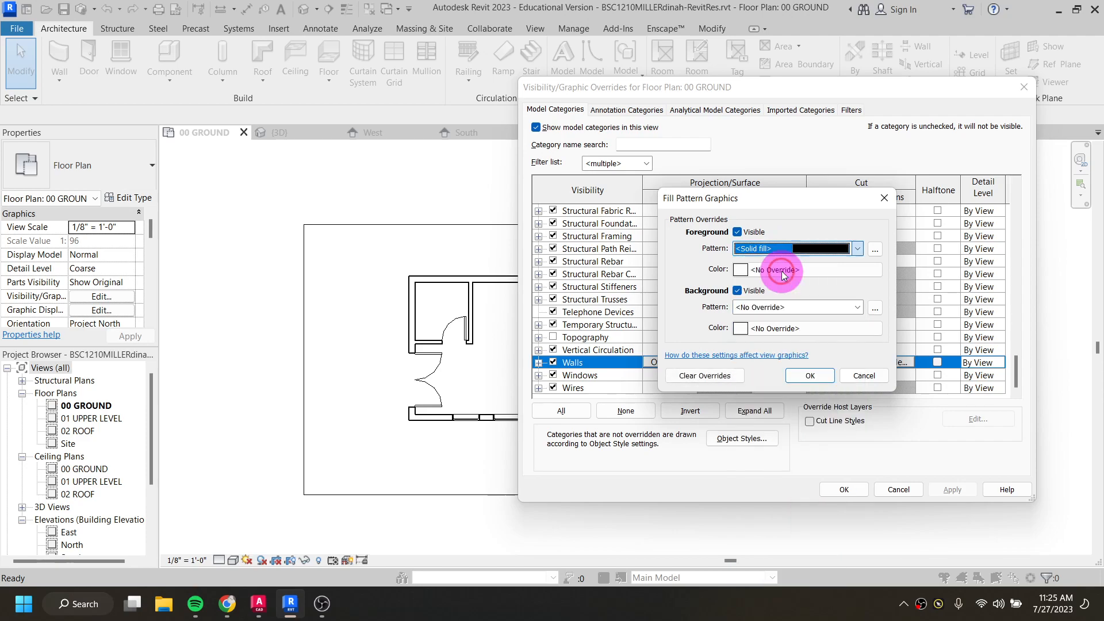
# Set the color of the walls' solid cut fill to light gray, RGB 192-192-192
pyautogui.click(741, 270)
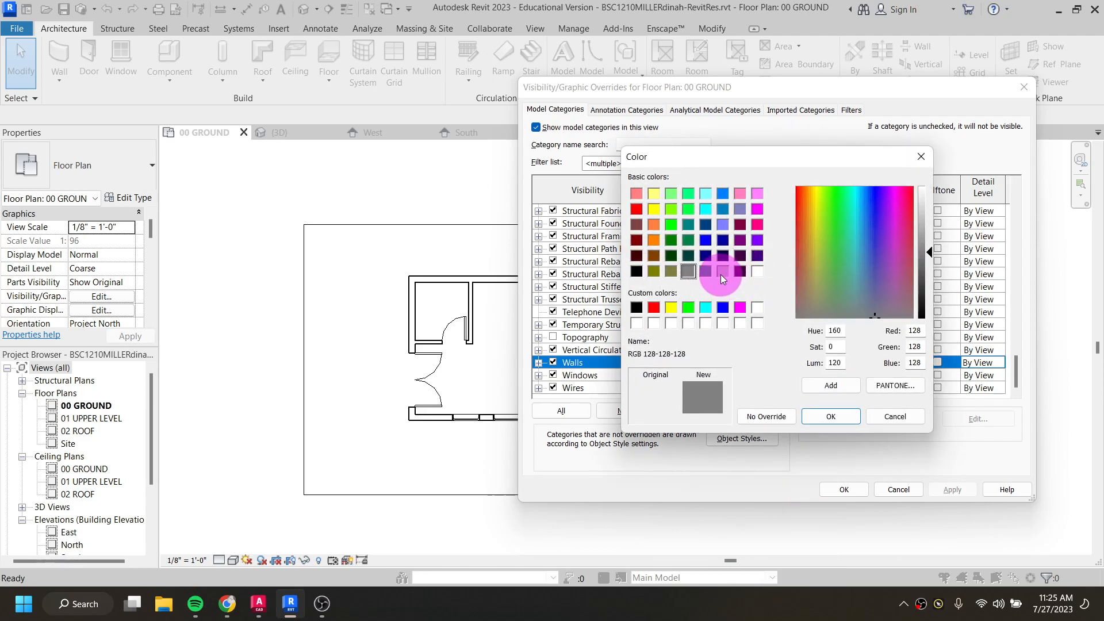
pyautogui.click(723, 272)
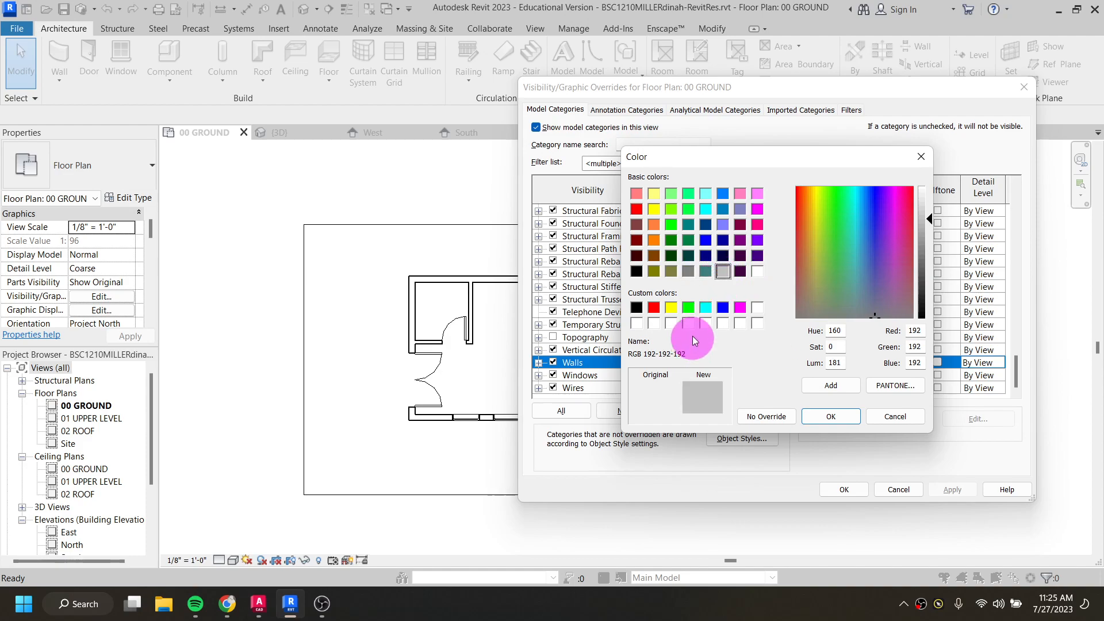
pyautogui.click(689, 275)
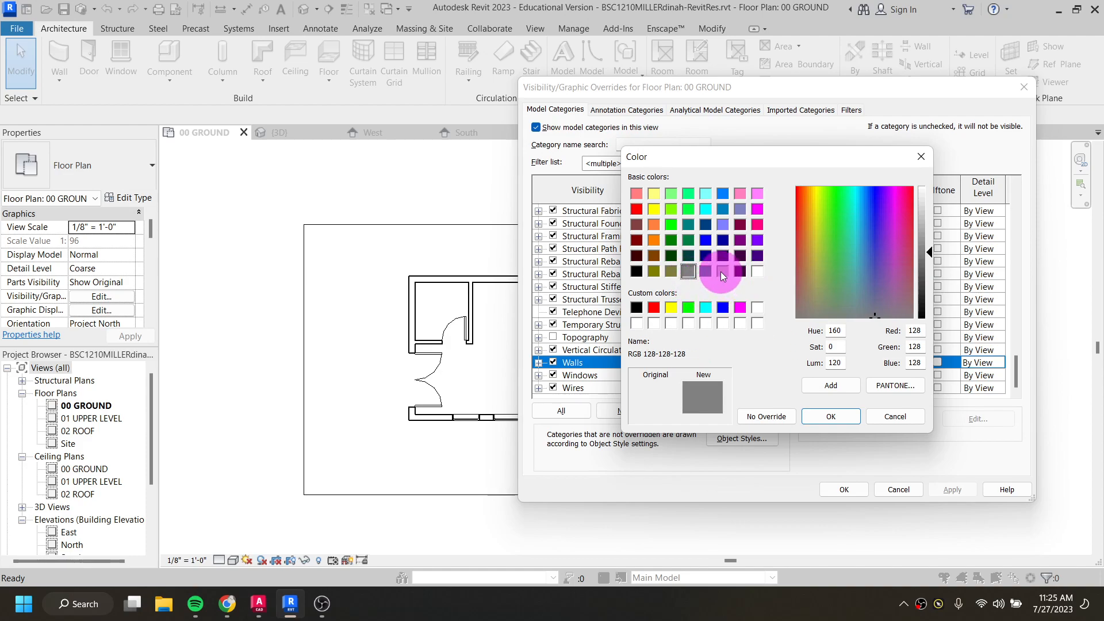
pyautogui.click(720, 272)
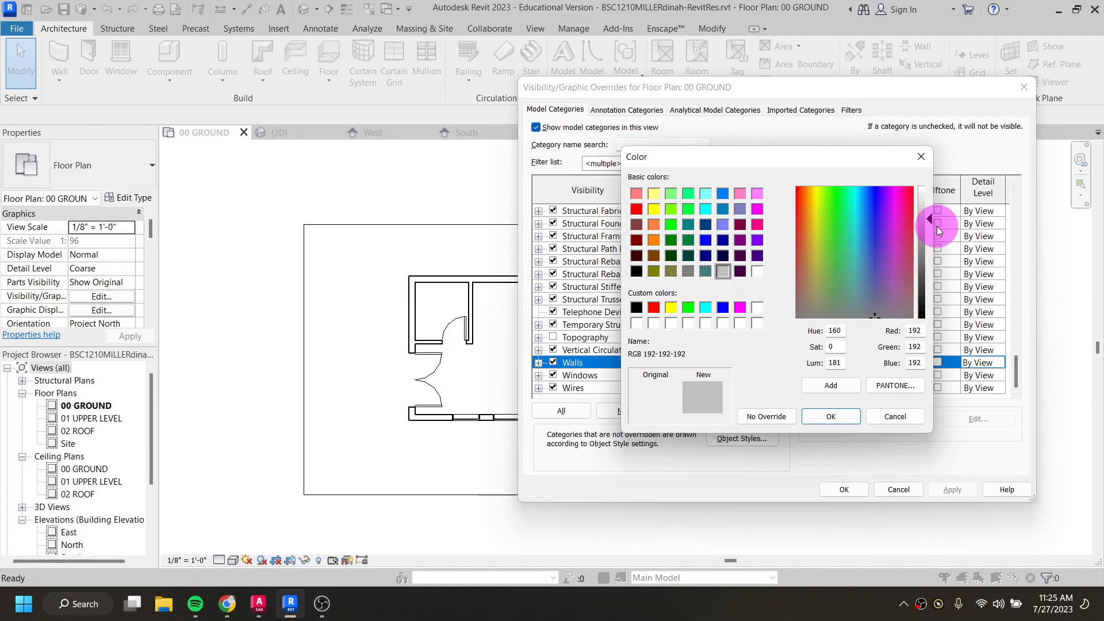
pyautogui.moveTo(931, 220); pyautogui.dragTo(932, 206)
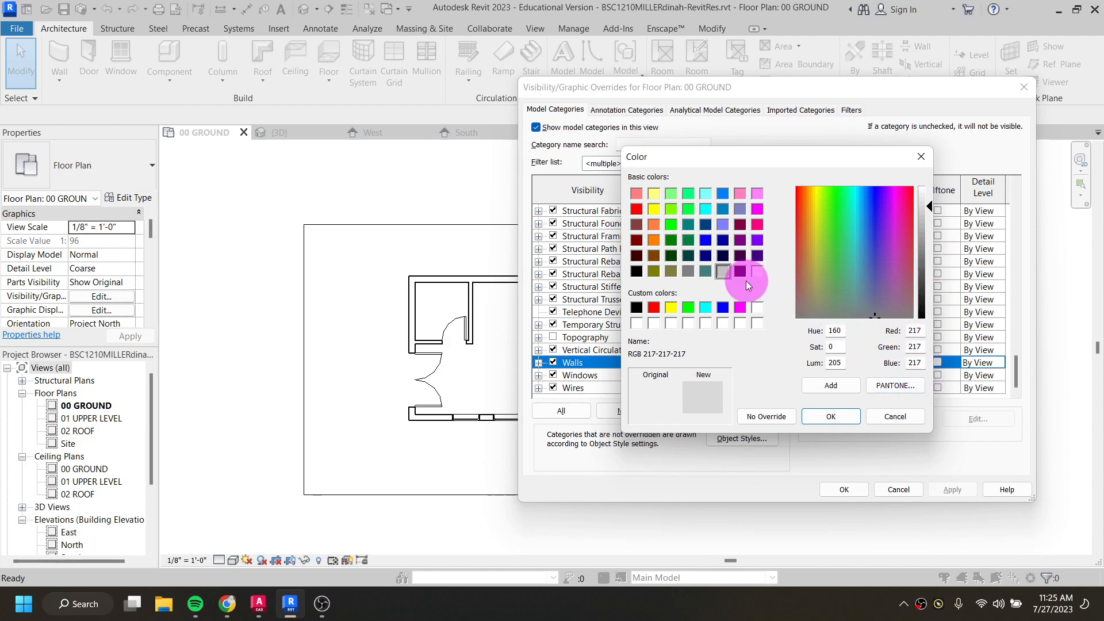
pyautogui.click(726, 271)
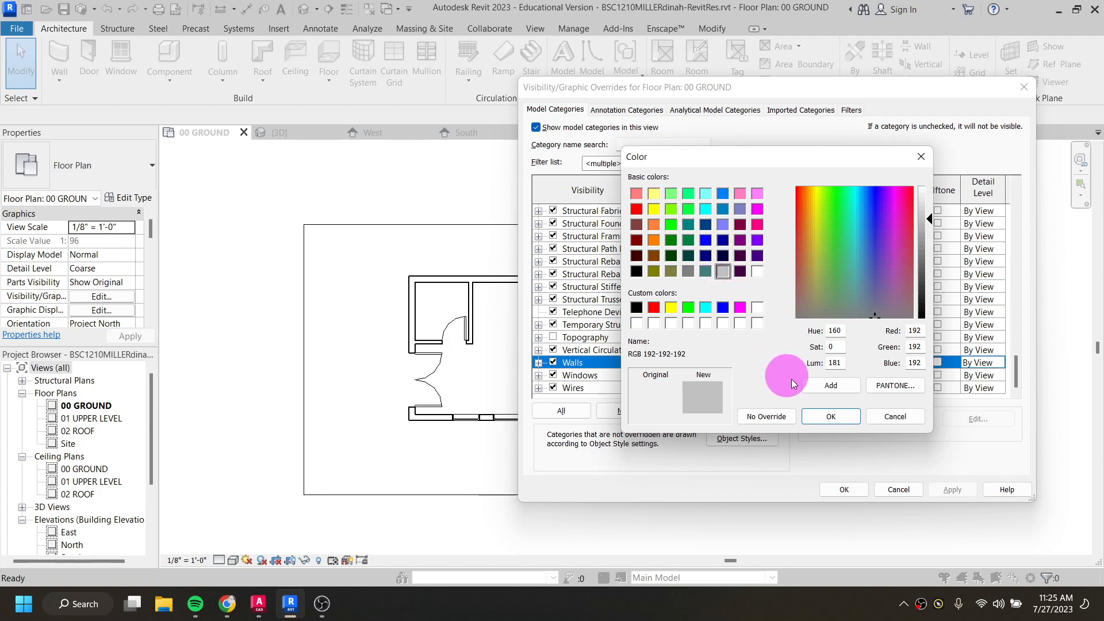
pyautogui.click(842, 417)
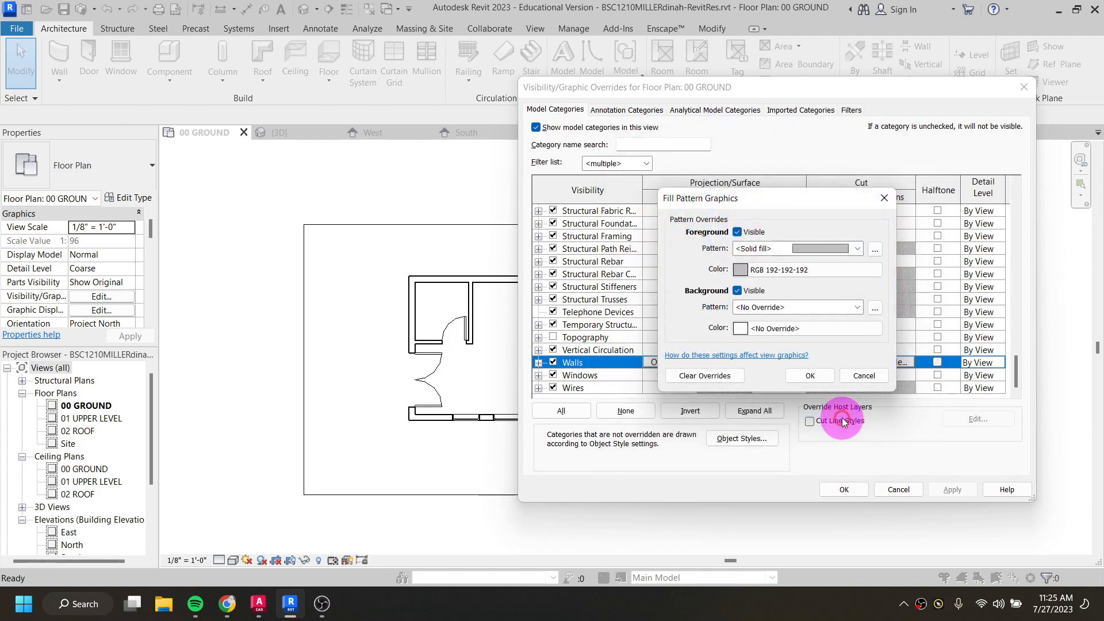
# Confirm and apply the wall cut pattern override, close the visibility overrides and view the whole ground plan
pyautogui.click(819, 378)
pyautogui.click(953, 490)
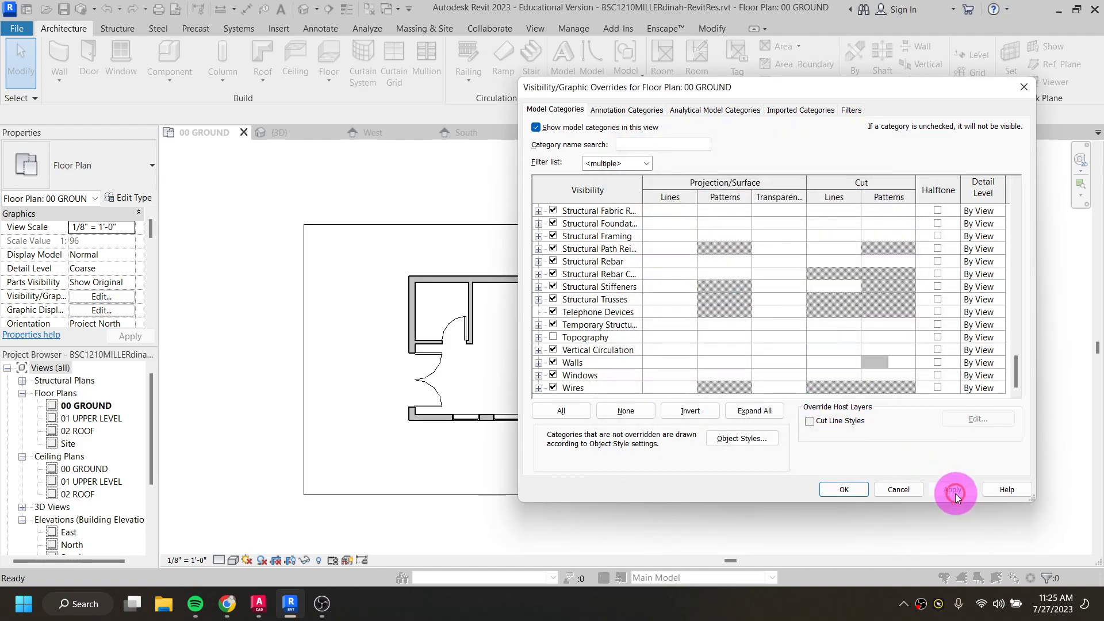
pyautogui.click(843, 489)
pyautogui.scroll(3, 673, 408)
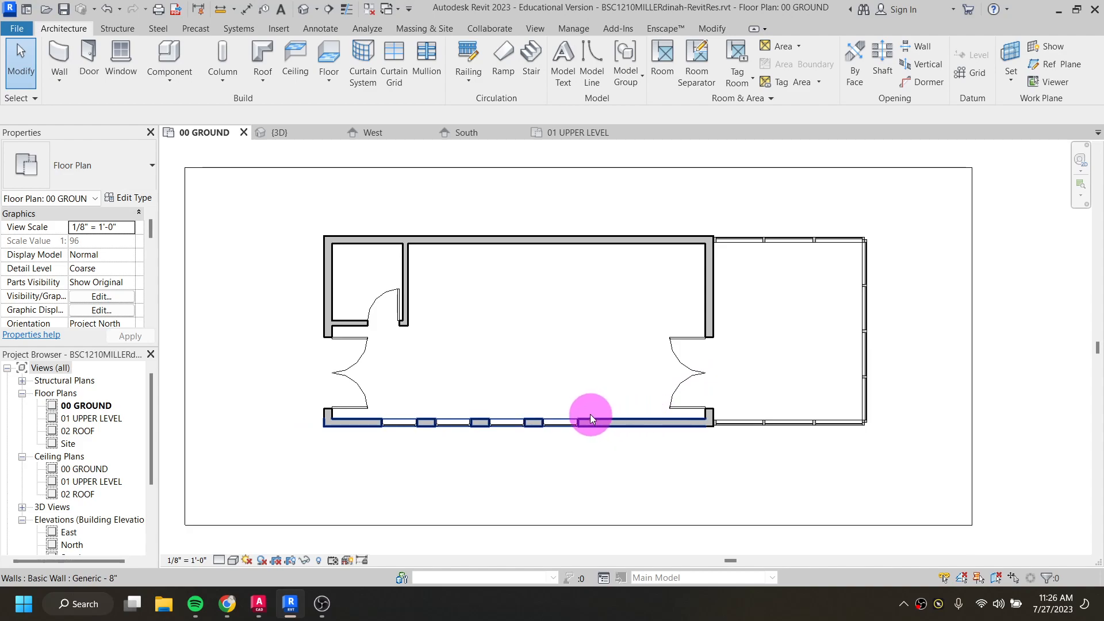
pyautogui.moveTo(589, 416); pyautogui.dragTo(728, 420, button='middle')
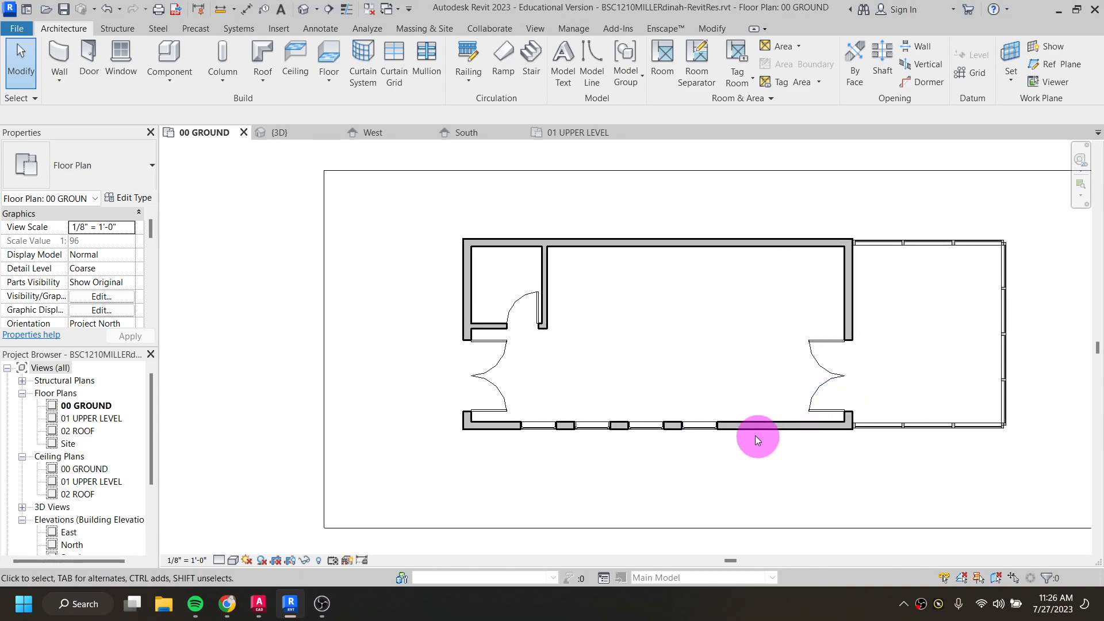
# Open the 01 UPPER LEVEL floor plan and start a new floor of type Generic - 12"
pyautogui.doubleClick(98, 420)
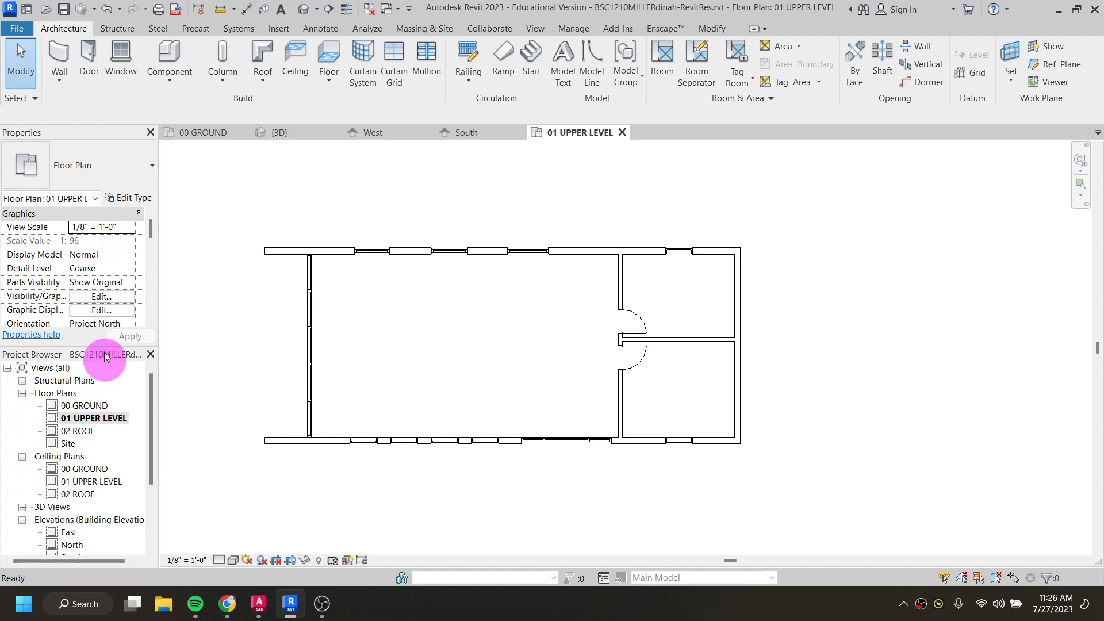
pyautogui.click(334, 62)
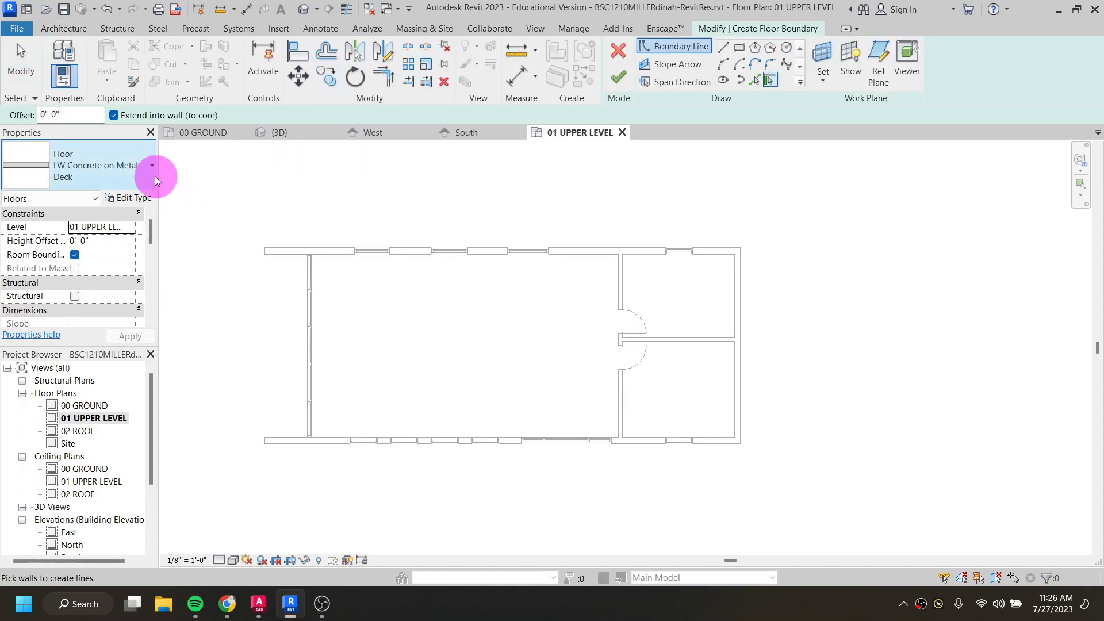
pyautogui.click(129, 170)
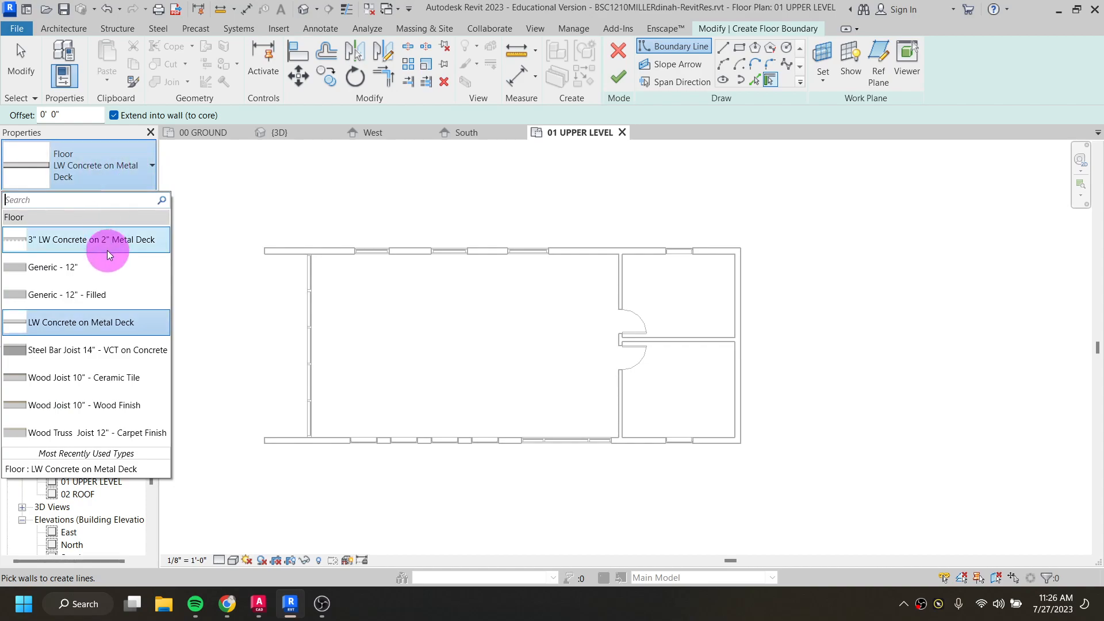
pyautogui.click(74, 266)
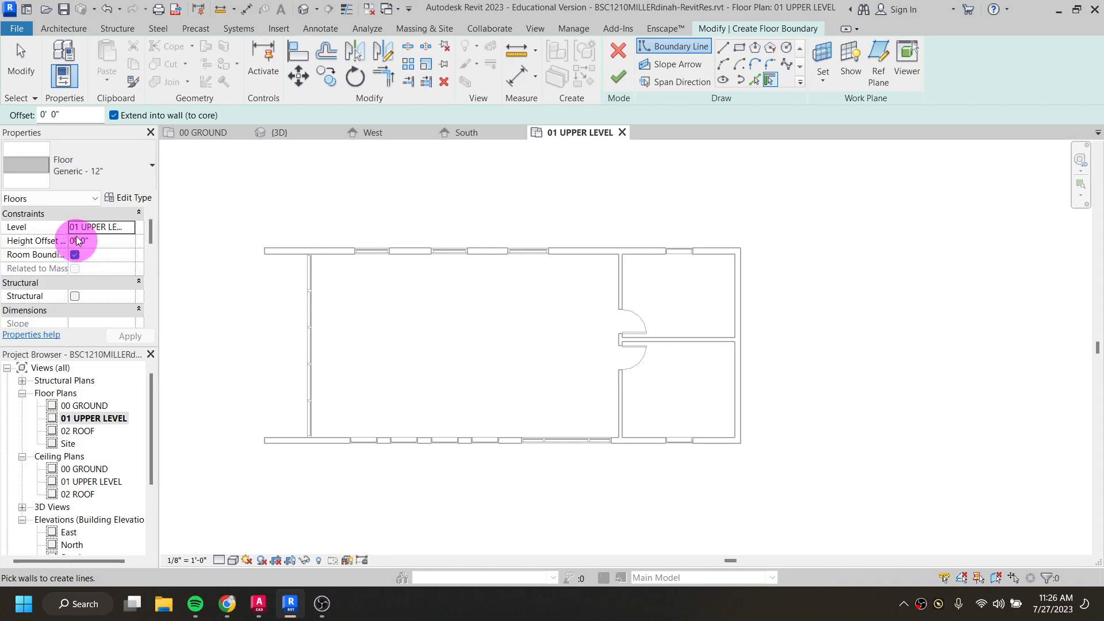
pyautogui.click(86, 169)
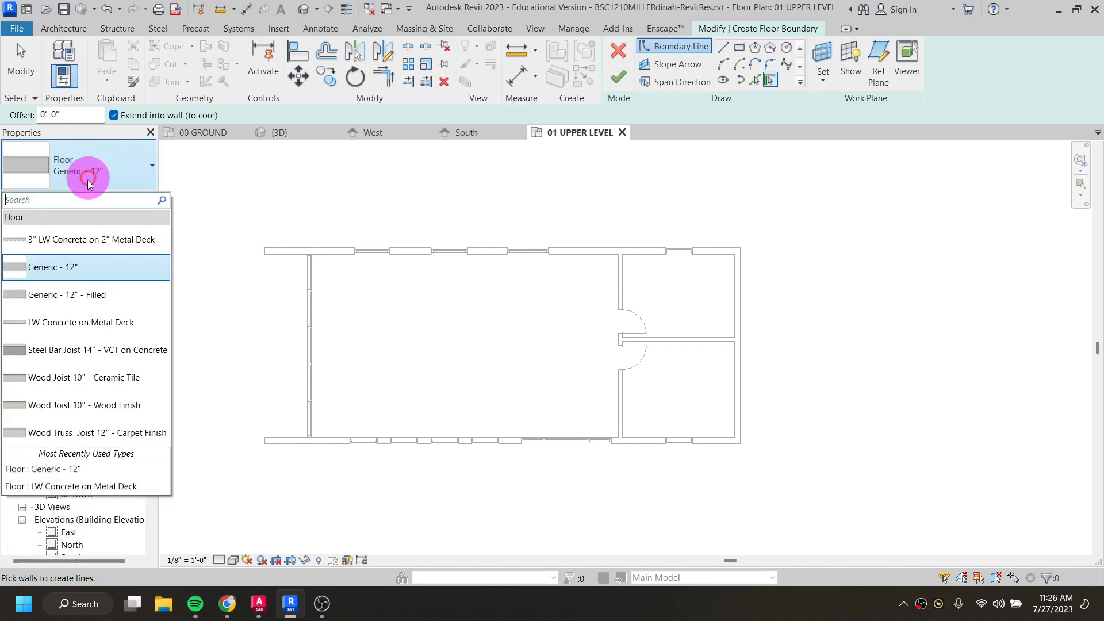
pyautogui.click(79, 273)
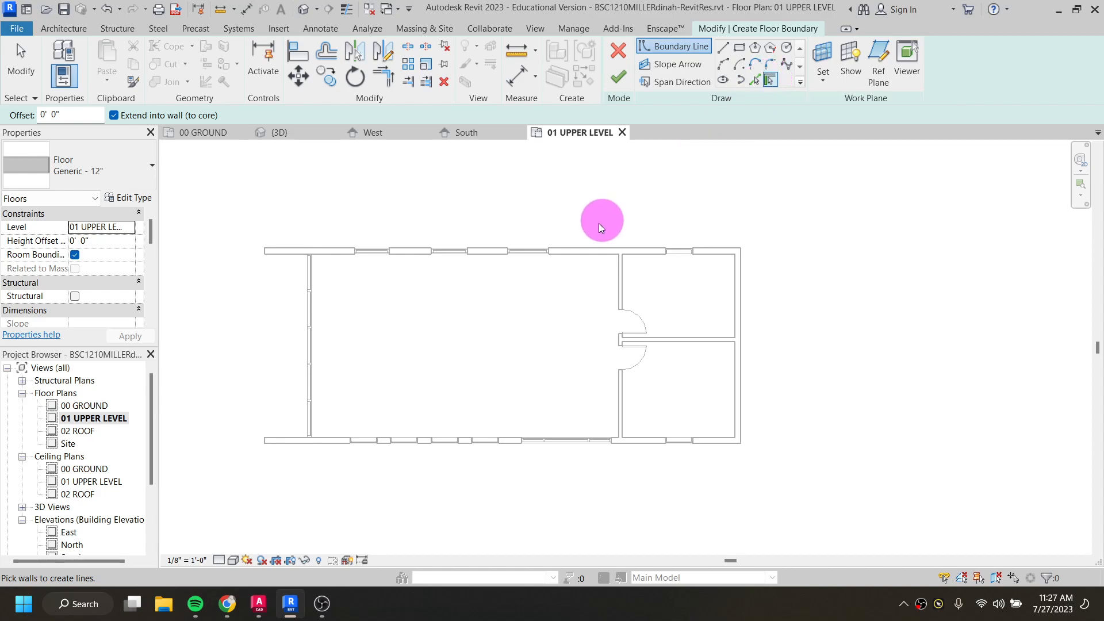
# Sketch the floor boundary along the outer faces of the north, east and south walls, closing it with a straight line between their west ends
pyautogui.click(574, 248)
pyautogui.click(738, 323)
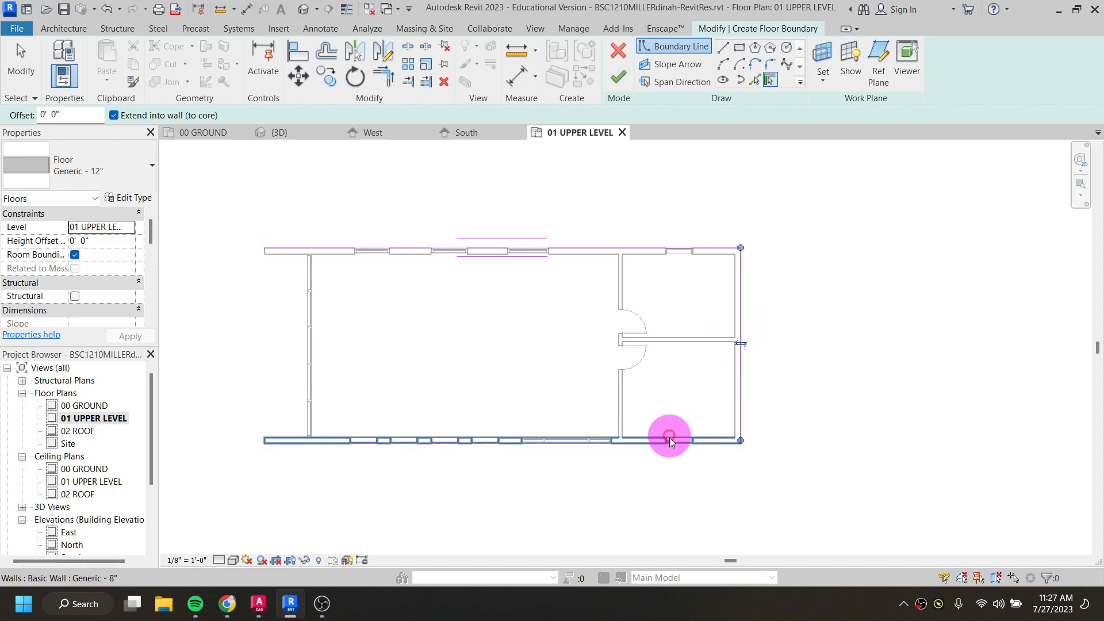
pyautogui.click(663, 443)
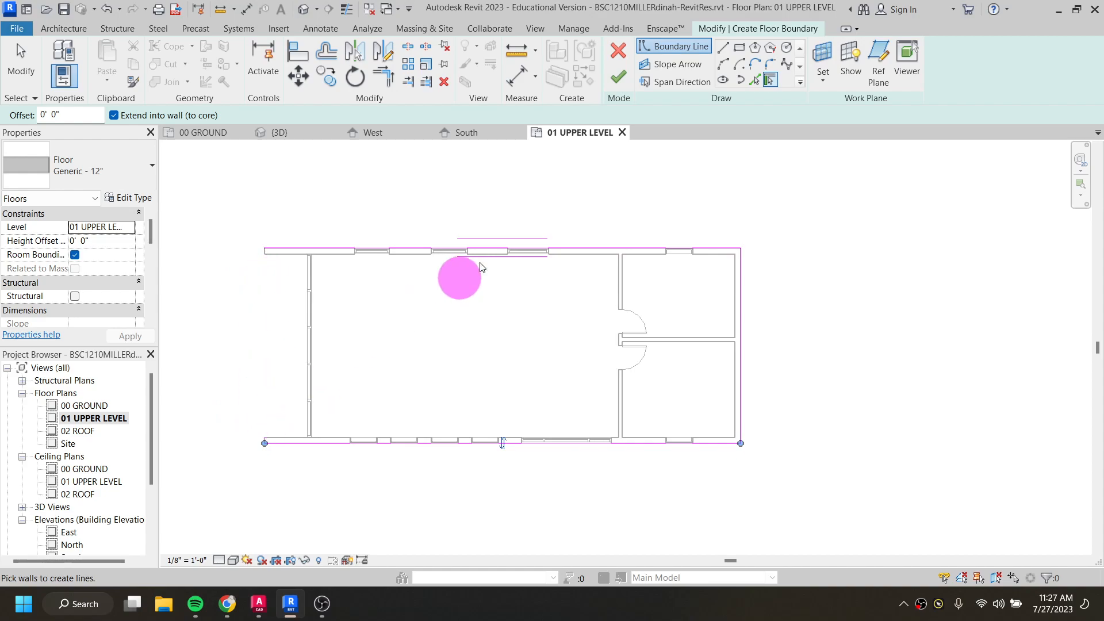
pyautogui.click(723, 51)
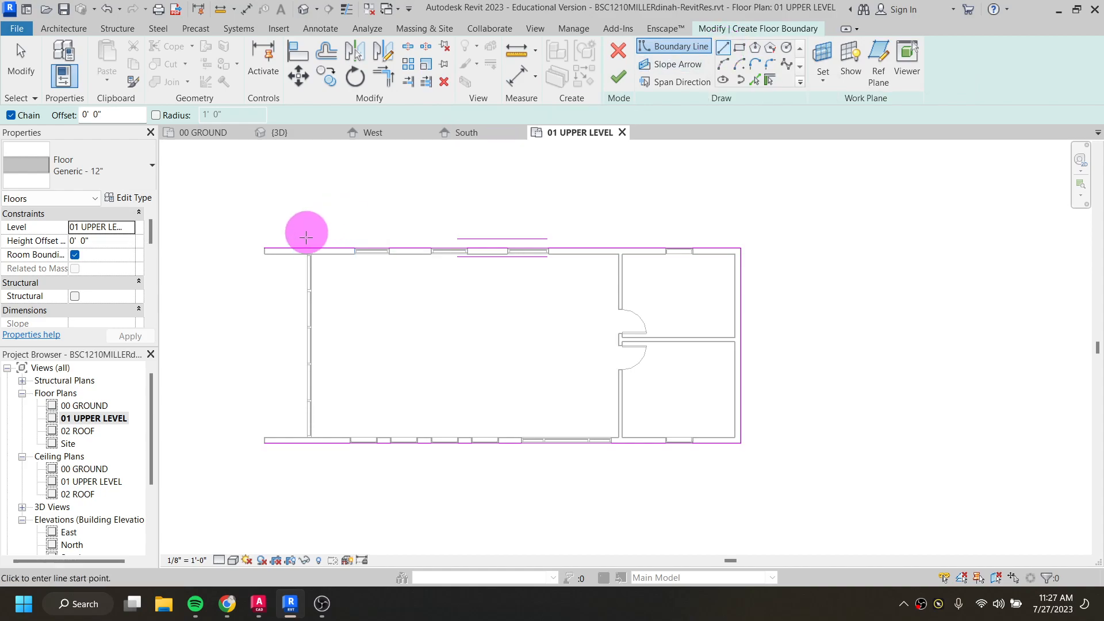
pyautogui.click(264, 248)
pyautogui.click(264, 443)
pyautogui.press('Escape')
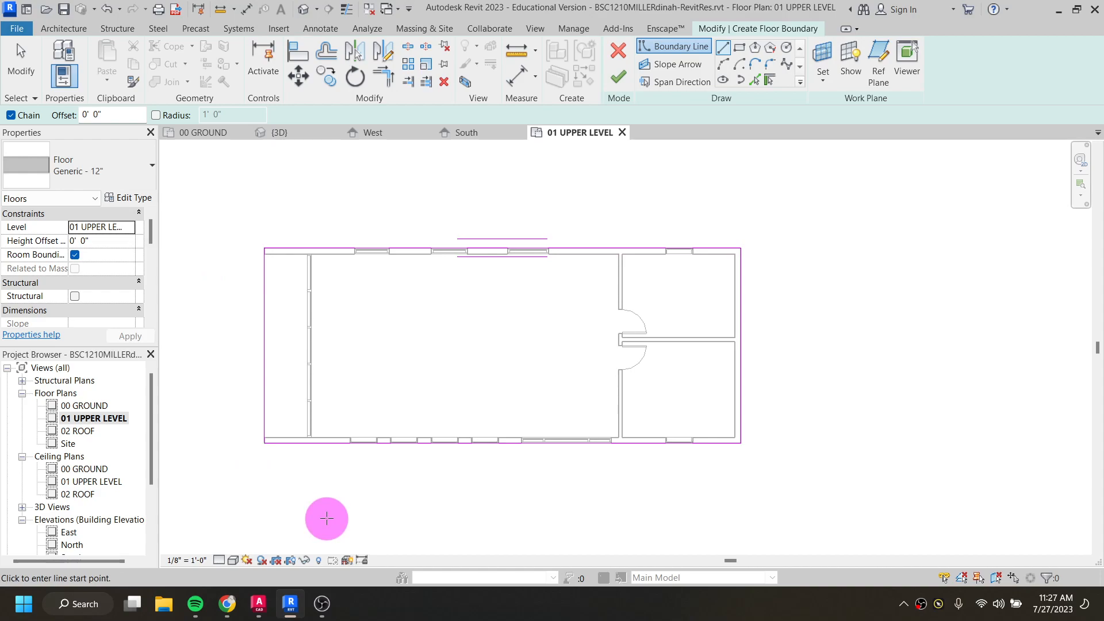
# Try to finish the floor with an extra north-south boundary line 12' east of the west curtain wall, and delete that line
pyautogui.click(418, 251)
pyautogui.click(419, 443)
pyautogui.press('Escape')
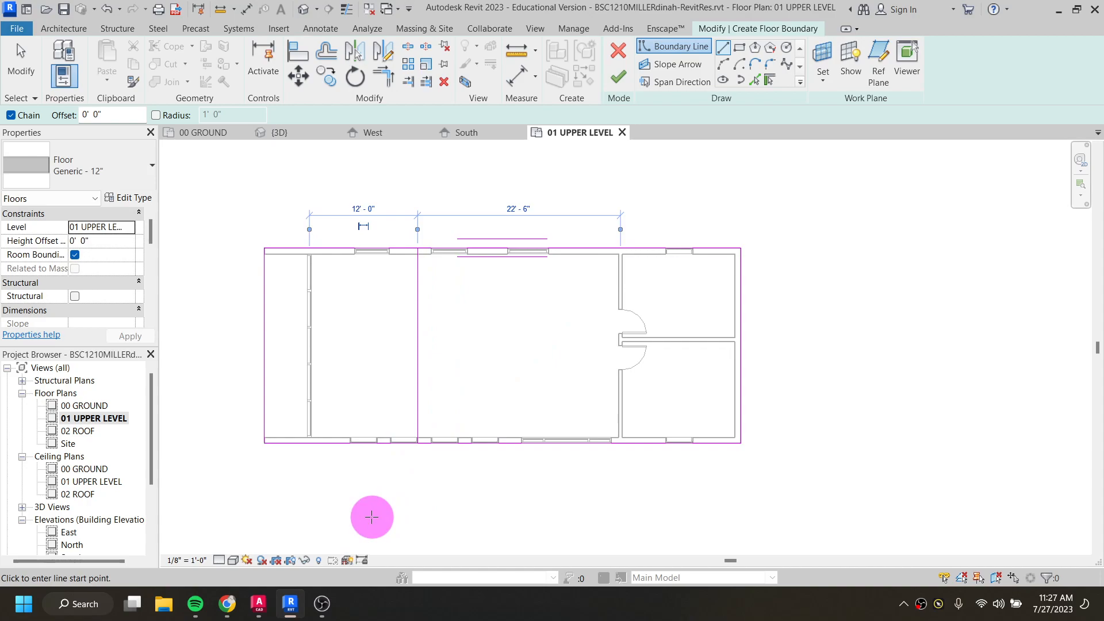
pyautogui.click(618, 82)
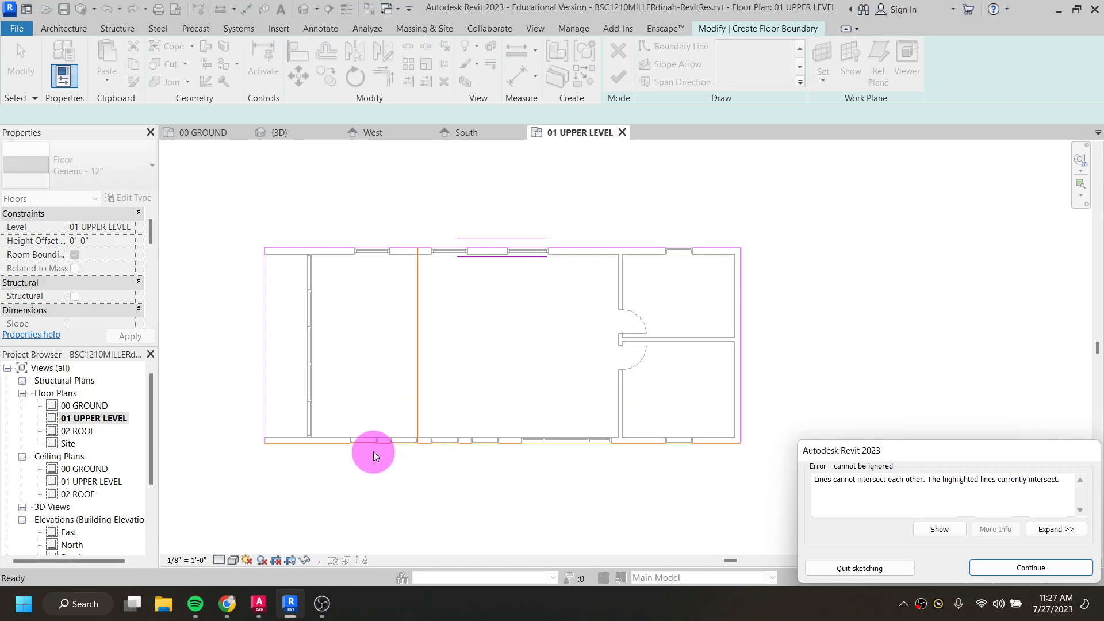
pyautogui.click(992, 568)
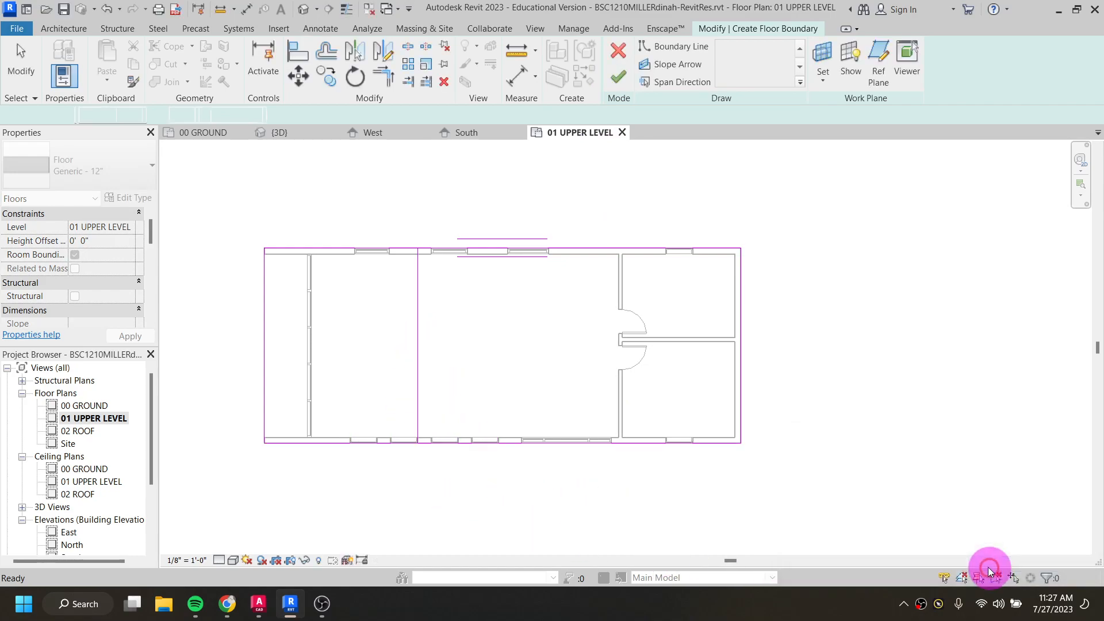
pyautogui.click(418, 387)
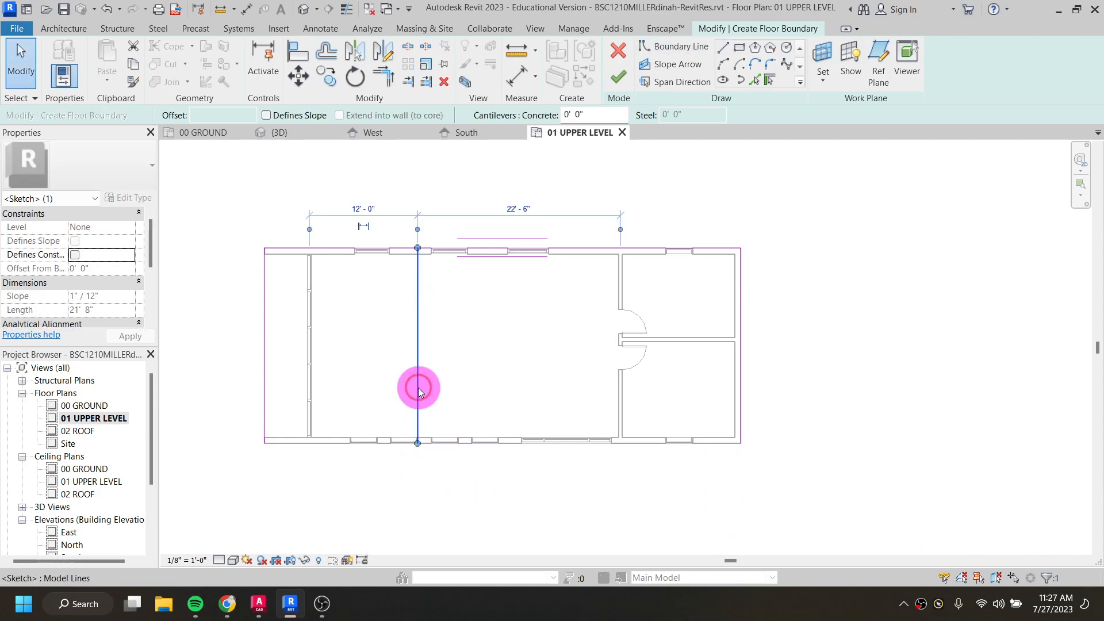
pyautogui.press('Delete')
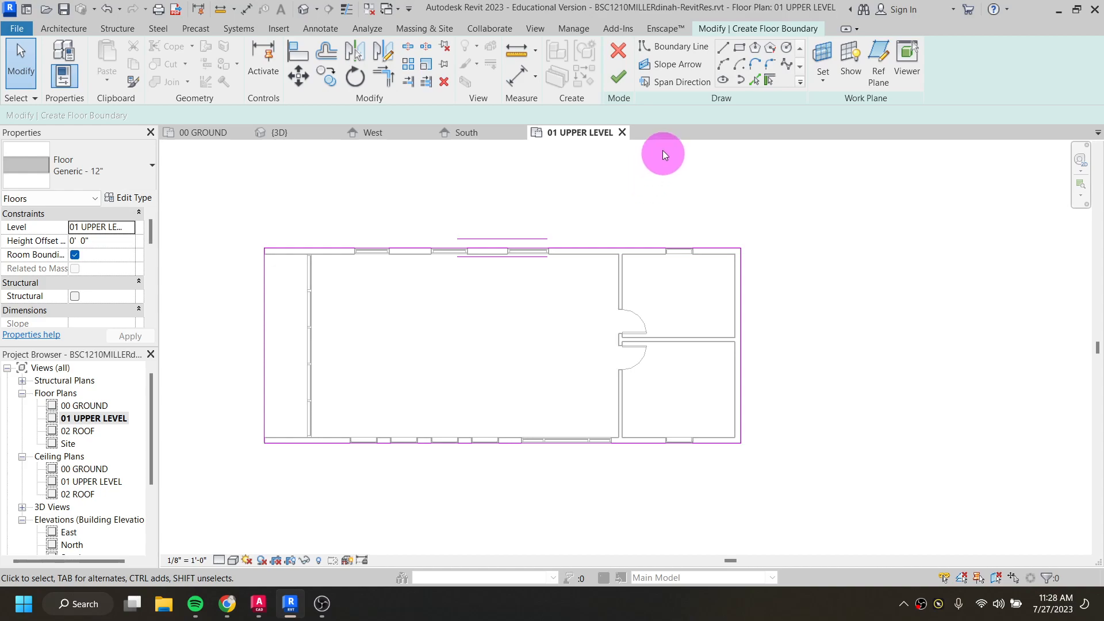
# Set the floor's span direction along the east boundary edge
pyautogui.click(677, 81)
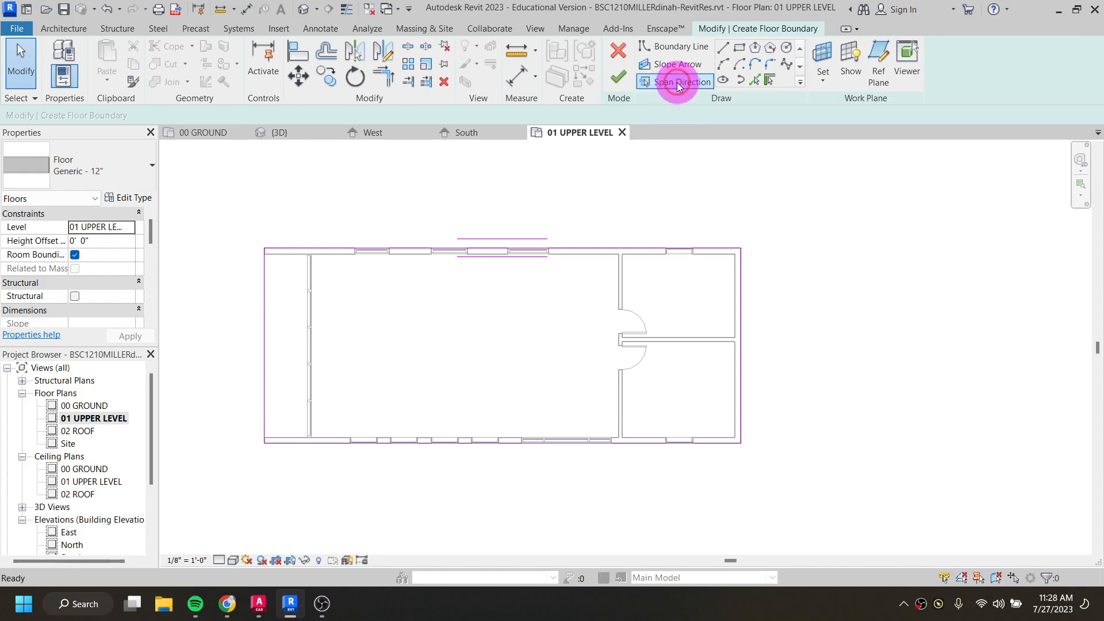
pyautogui.click(740, 312)
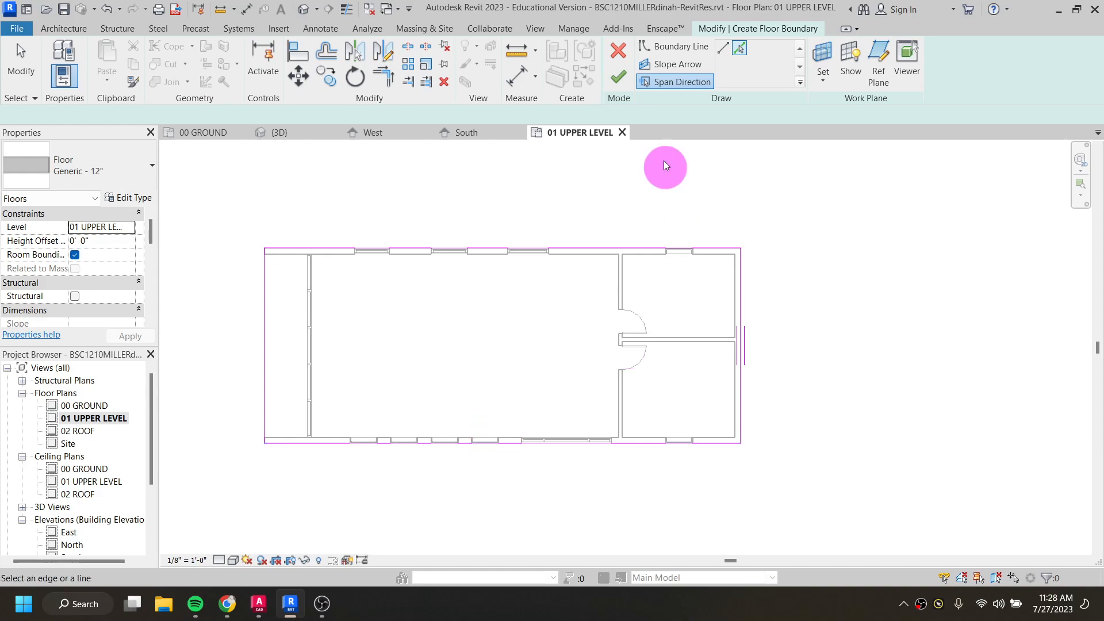
# Finish the upper floor, attach the walls below to its bottom, and delete the conflicting curtain wall elements
pyautogui.click(619, 79)
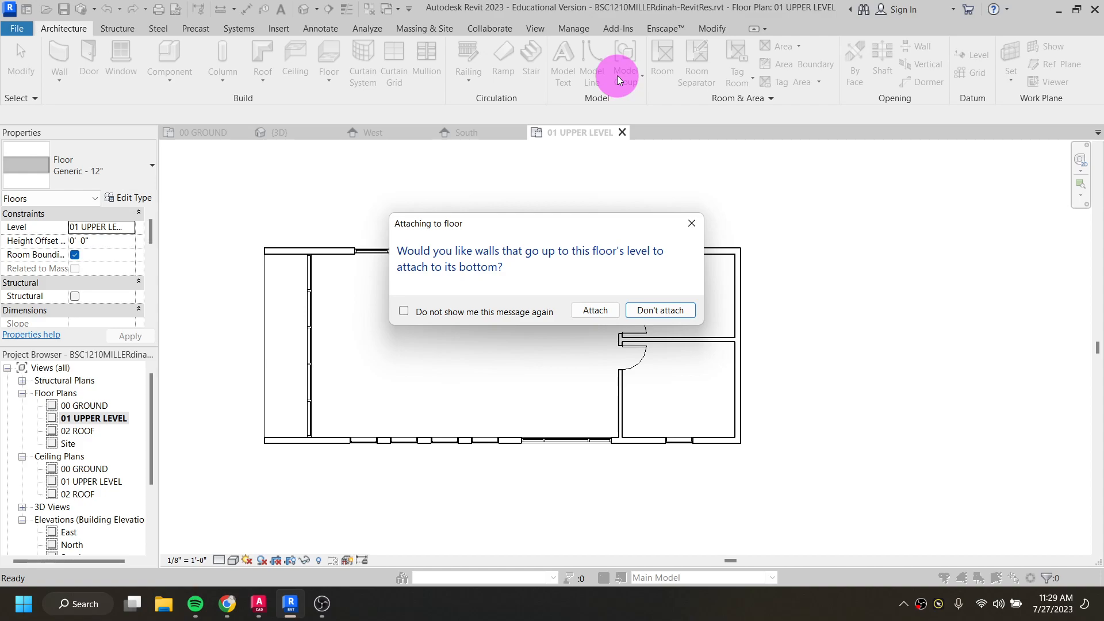
pyautogui.click(603, 310)
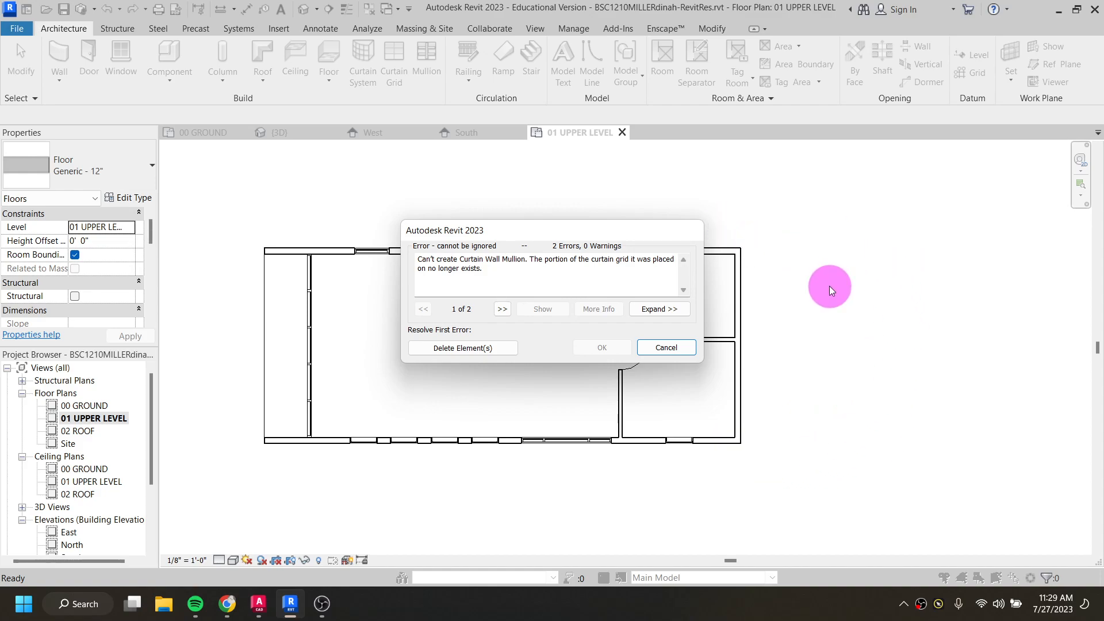
pyautogui.click(482, 352)
pyautogui.click(481, 350)
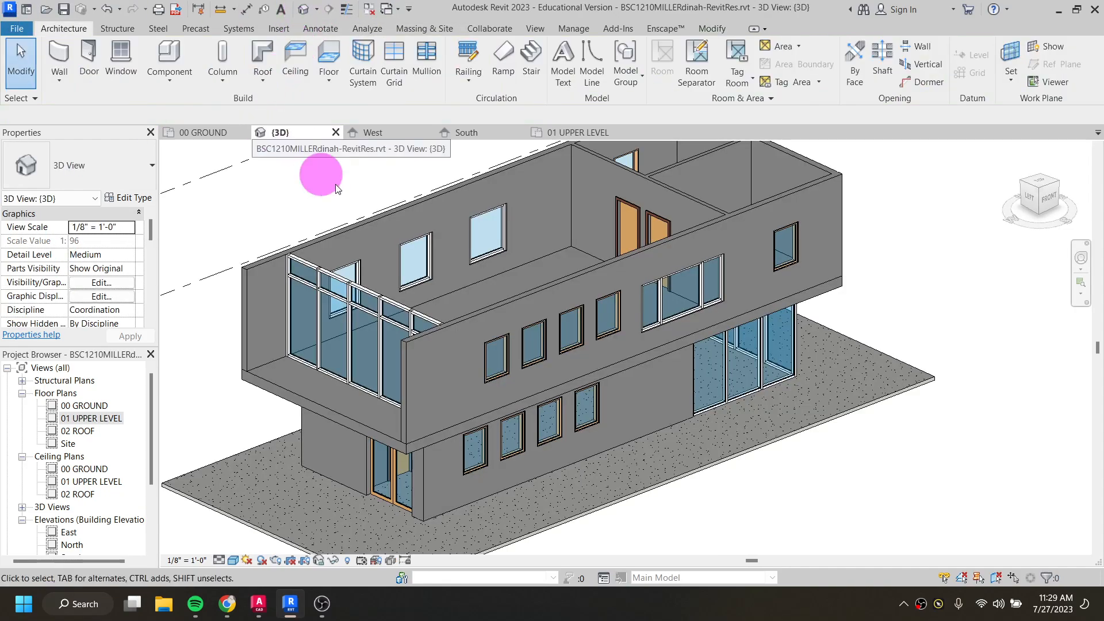
# Examine the building with its upper floor in the 3D view from several angles and from directly above
pyautogui.keyDown('shift'); pyautogui.moveTo(715, 407); pyautogui.dragTo(671, 523, button='middle'); pyautogui.keyUp('shift')
pyautogui.keyDown('shift'); pyautogui.moveTo(642, 473); pyautogui.dragTo(472, 395, button='middle'); pyautogui.keyUp('shift')
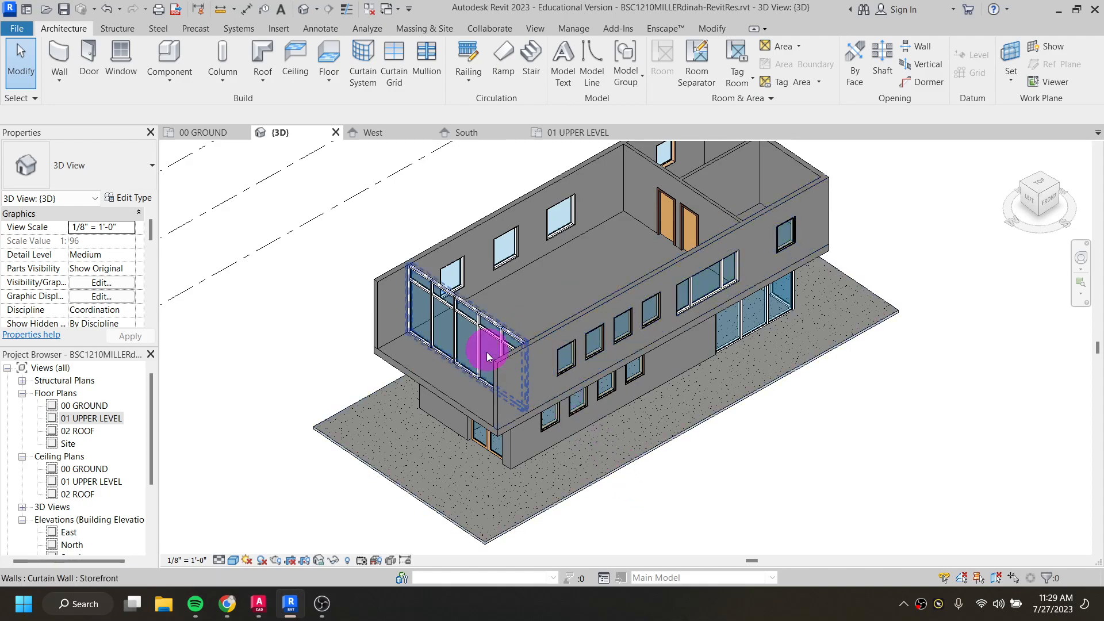
pyautogui.keyDown('shift'); pyautogui.moveTo(384, 457); pyautogui.dragTo(353, 375, button='middle'); pyautogui.keyUp('shift')
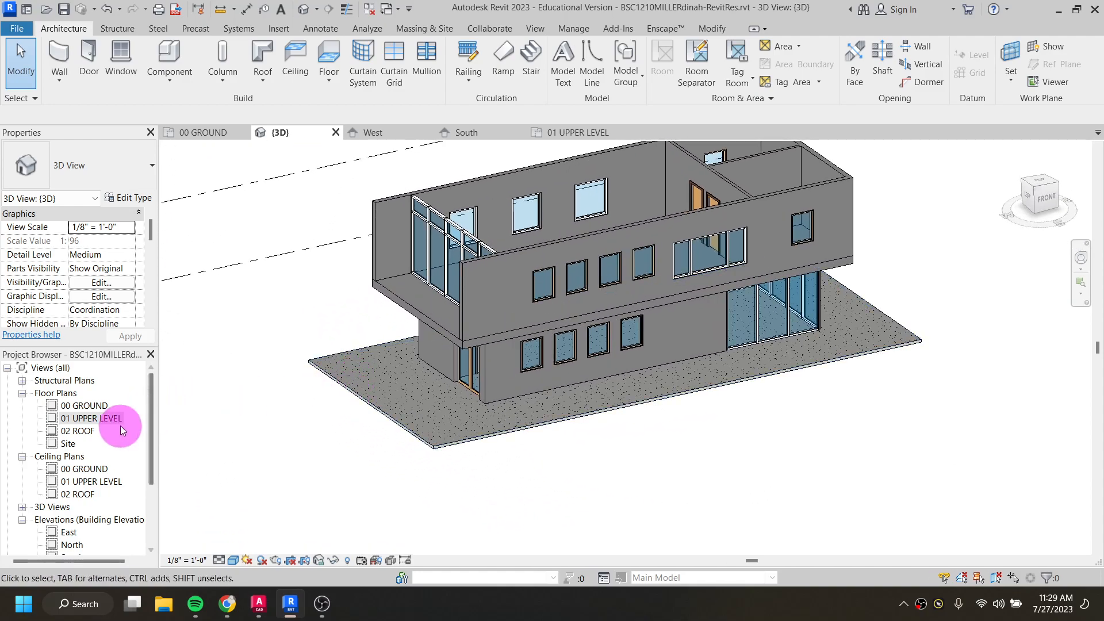
pyautogui.scroll(-2, 296, 408)
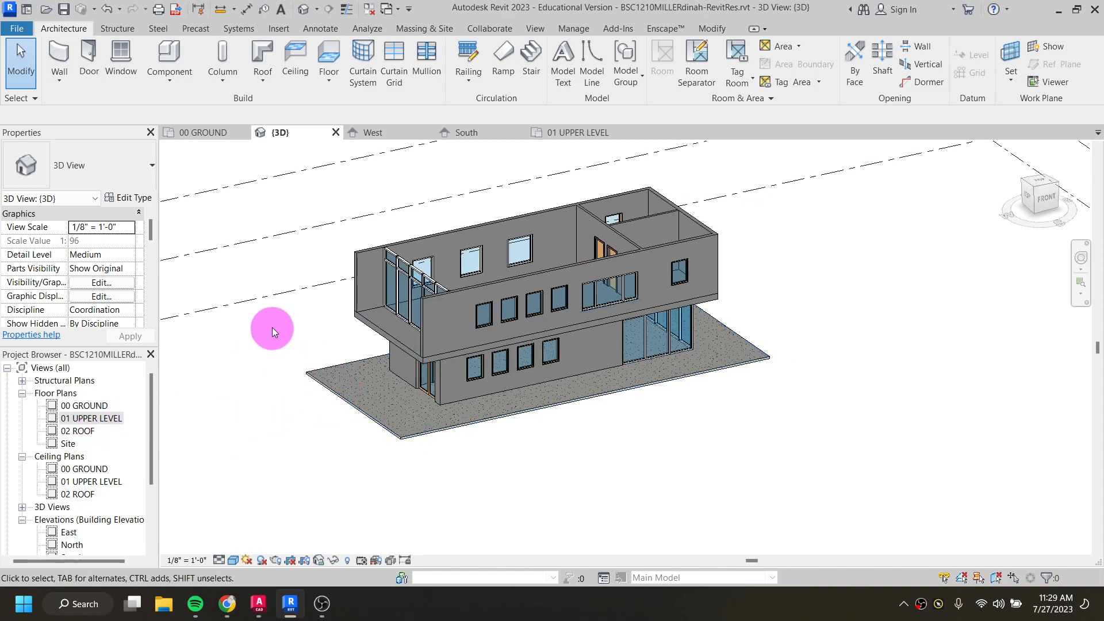
pyautogui.keyDown('shift'); pyautogui.moveTo(370, 339); pyautogui.dragTo(391, 412, button='middle'); pyautogui.keyUp('shift')
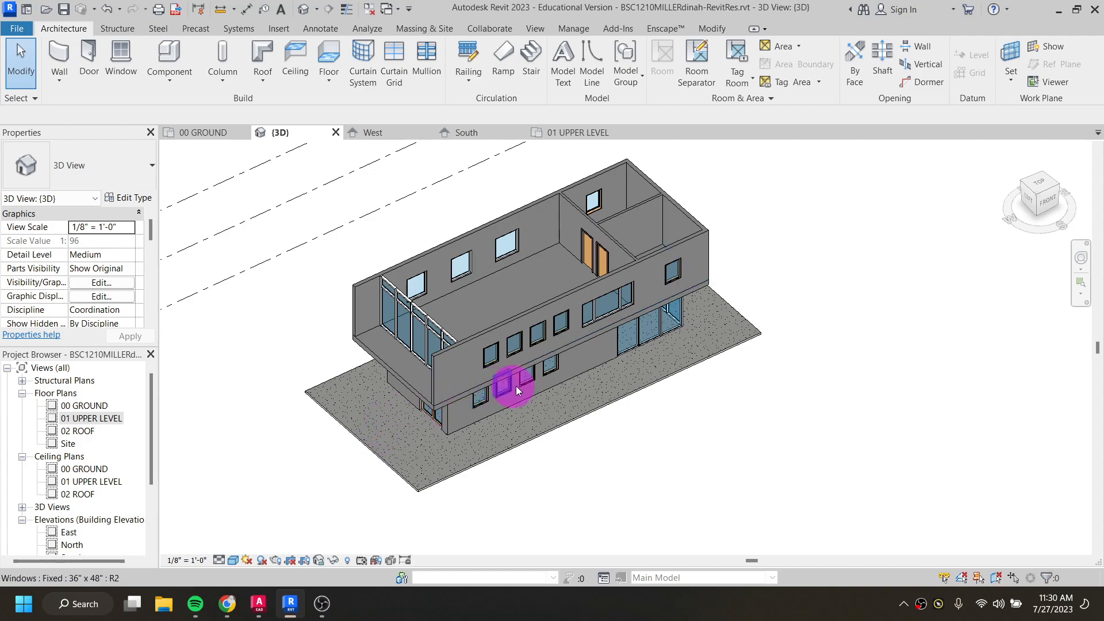
pyautogui.keyDown('shift'); pyautogui.moveTo(525, 401); pyautogui.dragTo(530, 348, button='middle'); pyautogui.keyUp('shift')
pyautogui.moveTo(659, 355); pyautogui.dragTo(660, 385, button='middle')
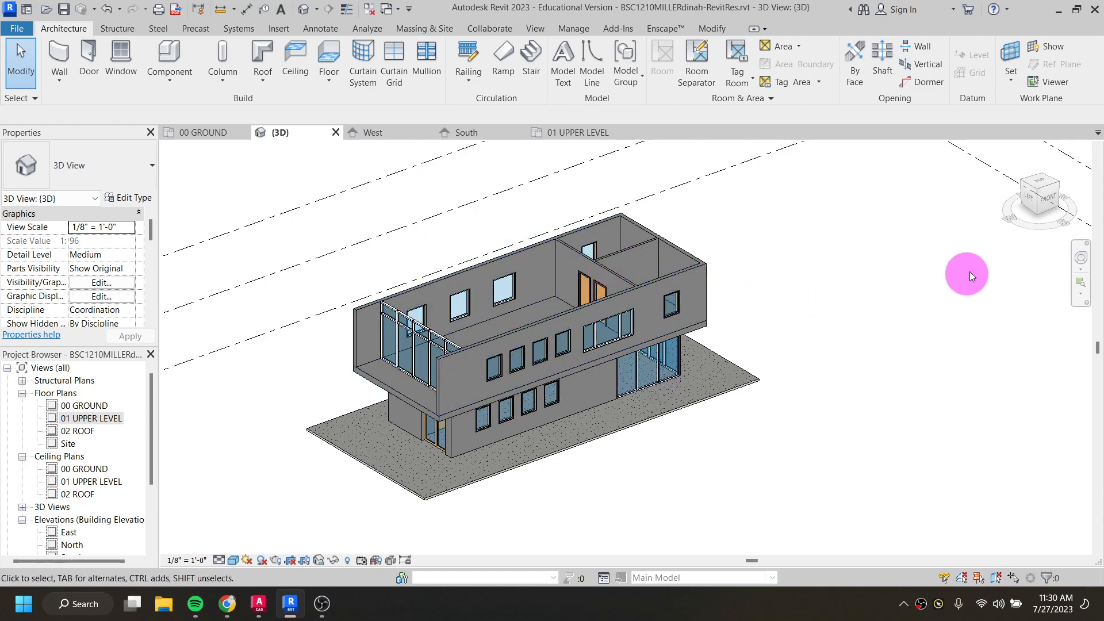
pyautogui.click(1042, 186)
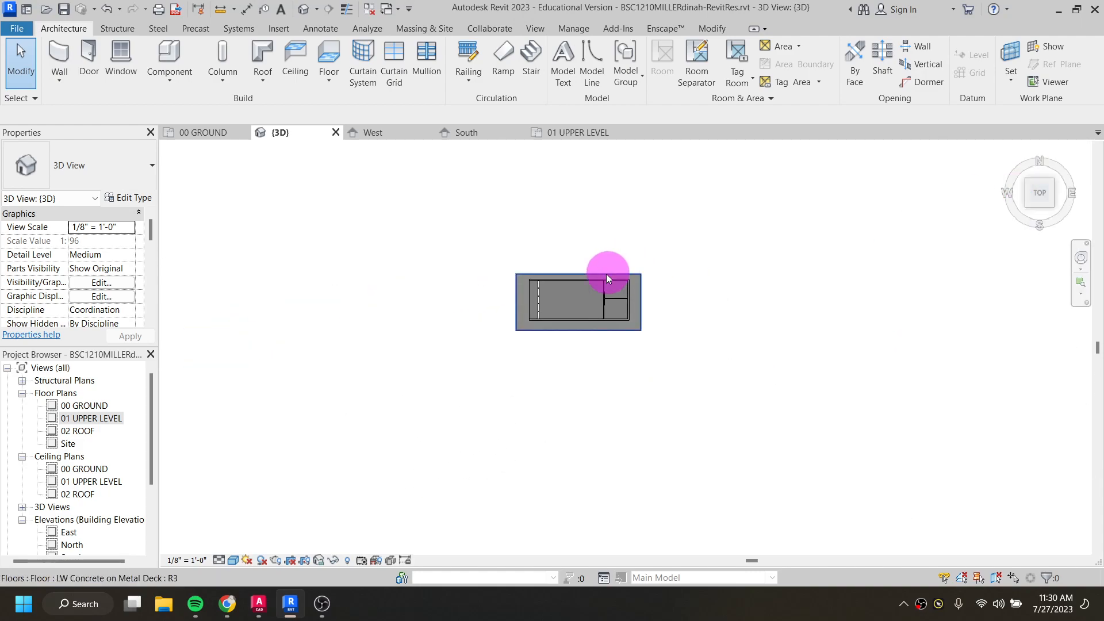
pyautogui.scroll(3, 604, 281)
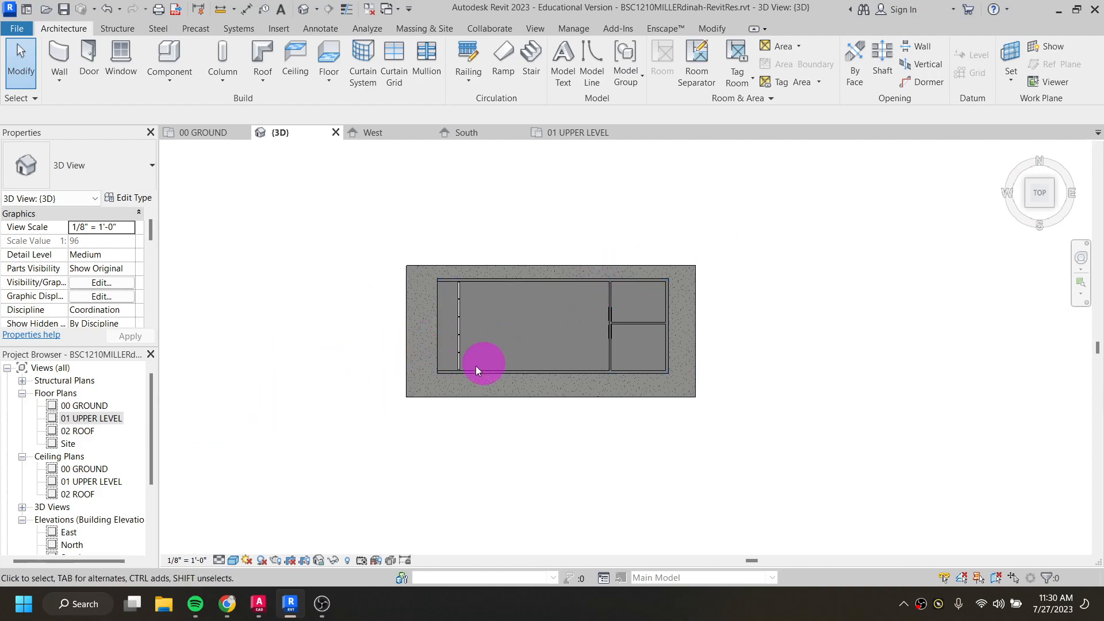
pyautogui.scroll(1, 341, 434)
pyautogui.keyDown('shift'); pyautogui.moveTo(371, 460); pyautogui.dragTo(488, 387, button='middle'); pyautogui.keyUp('shift')
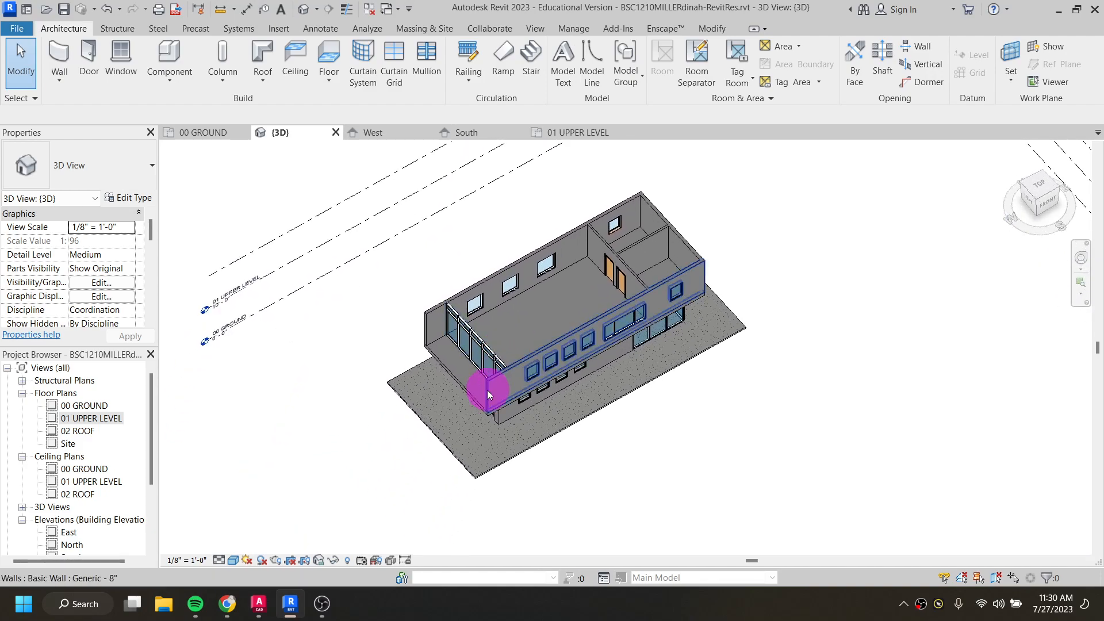
# Check the 02 ROOF floor plan, and start a Generic - 12" roof by footprint in the 01 UPPER LEVEL floor plan
pyautogui.doubleClick(84, 435)
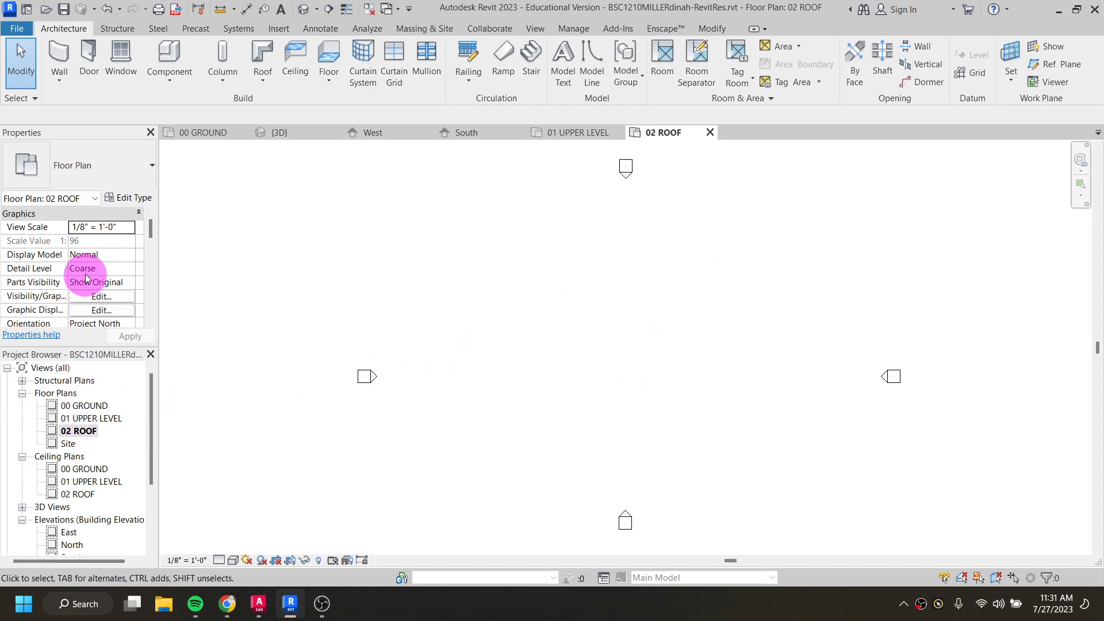
pyautogui.scroll(-5, 85, 279)
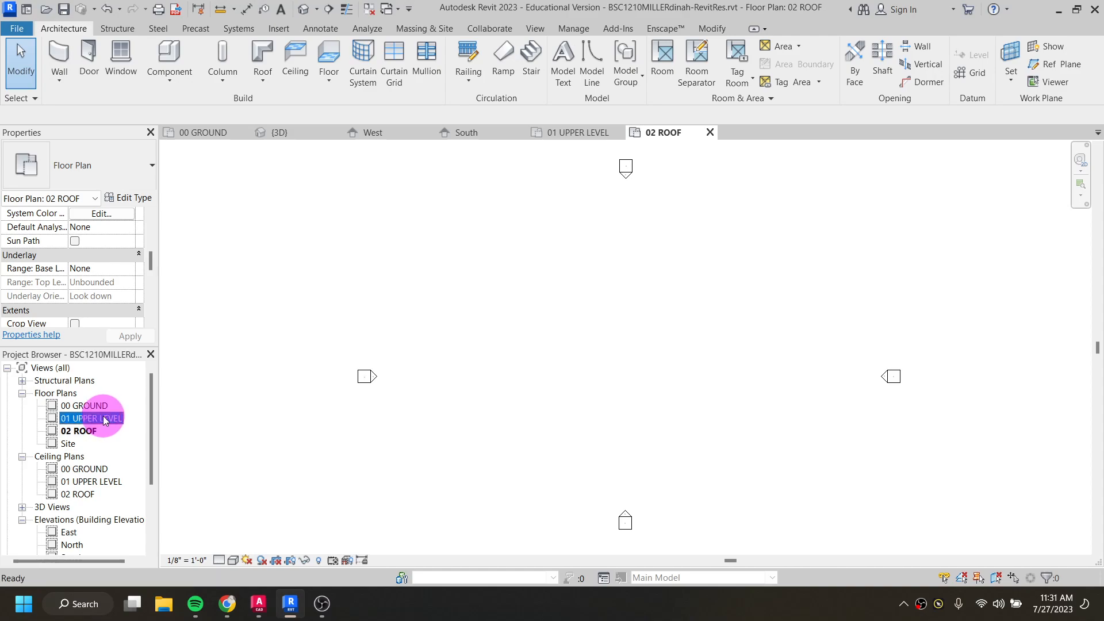
pyautogui.doubleClick(105, 419)
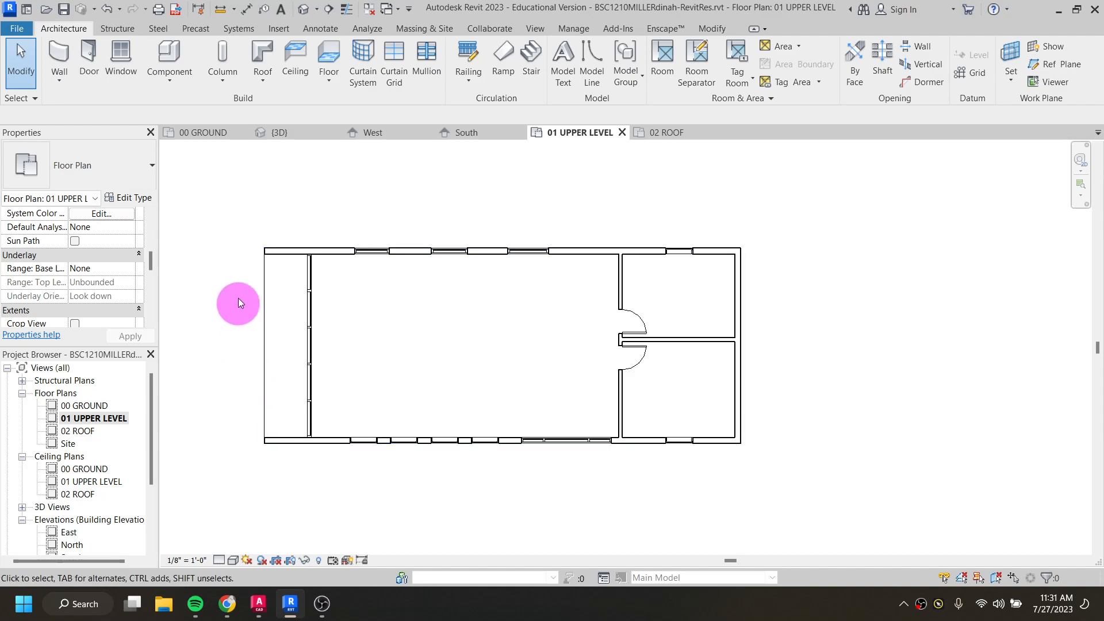
pyautogui.click(264, 55)
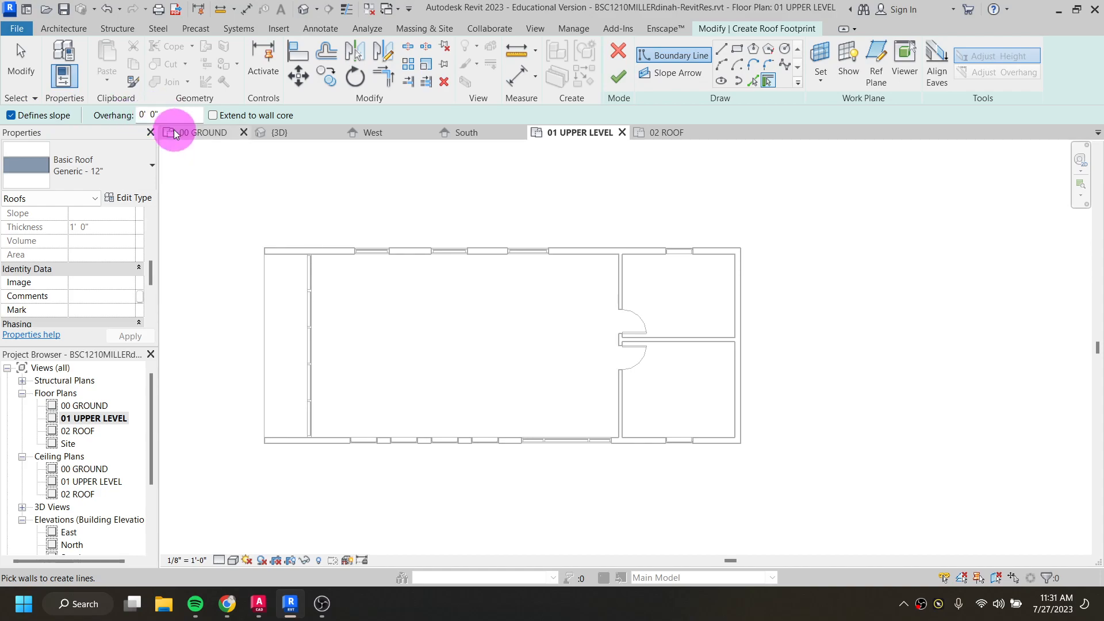
# Check the roof on the FULL BUILDING sheet in Chrome, and in Revit add a roof boundary along the north wall with a 1' overhang
pyautogui.click(222, 603)
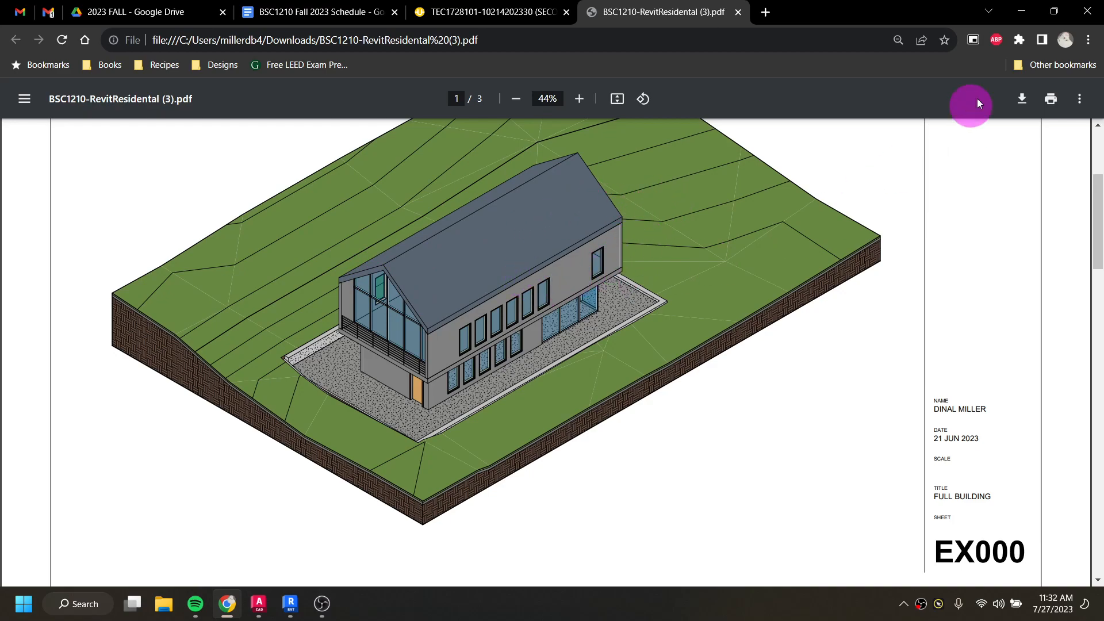
pyautogui.click(1021, 10)
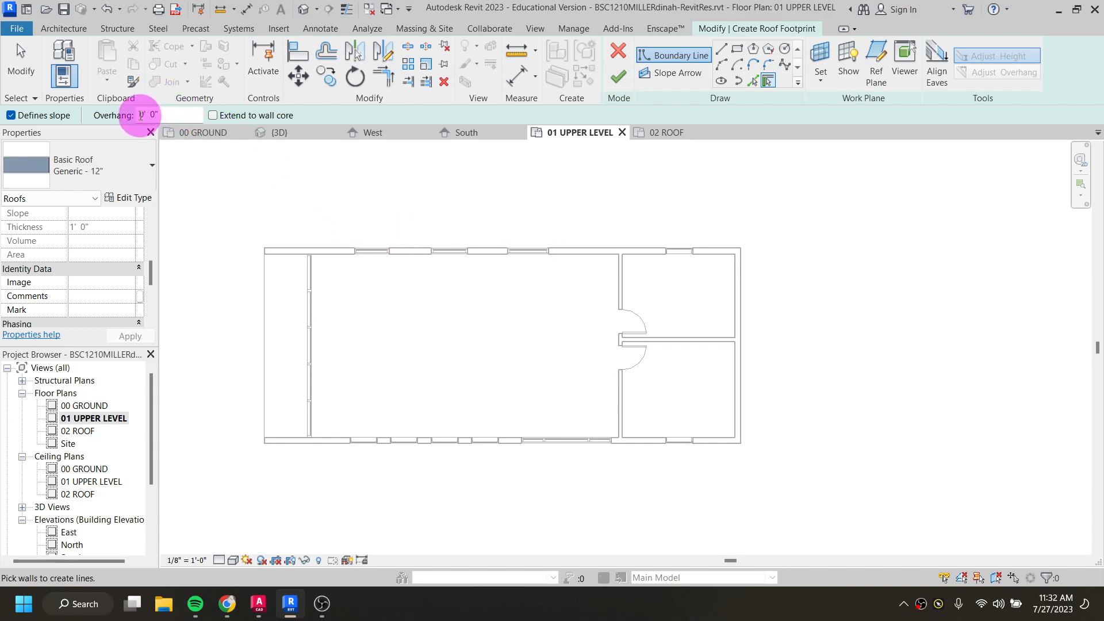
pyautogui.doubleClick(141, 115)
pyautogui.write('1')
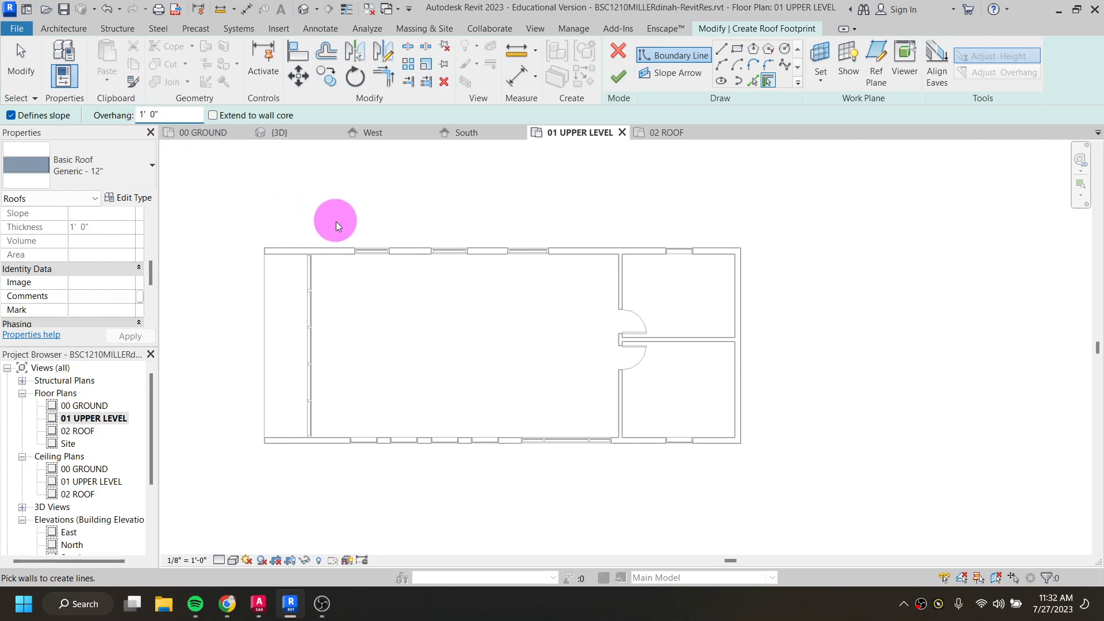
pyautogui.click(339, 248)
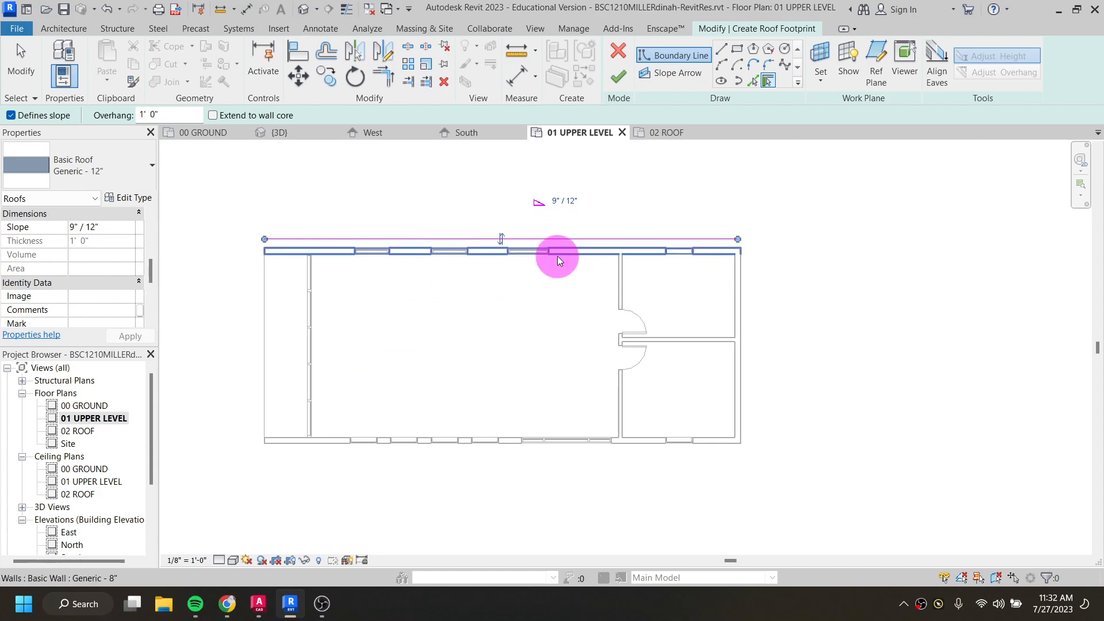
pyautogui.press('Escape')
pyautogui.press('Escape')
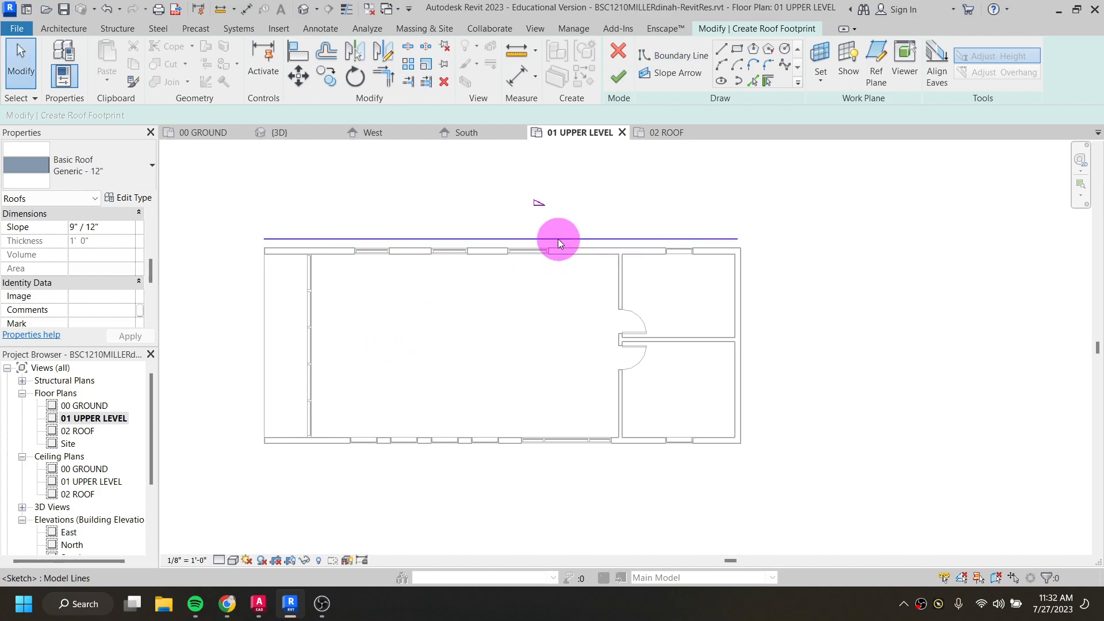
# Set the north roof boundary line's distance from the wall to 2', and delete that line
pyautogui.click(558, 239)
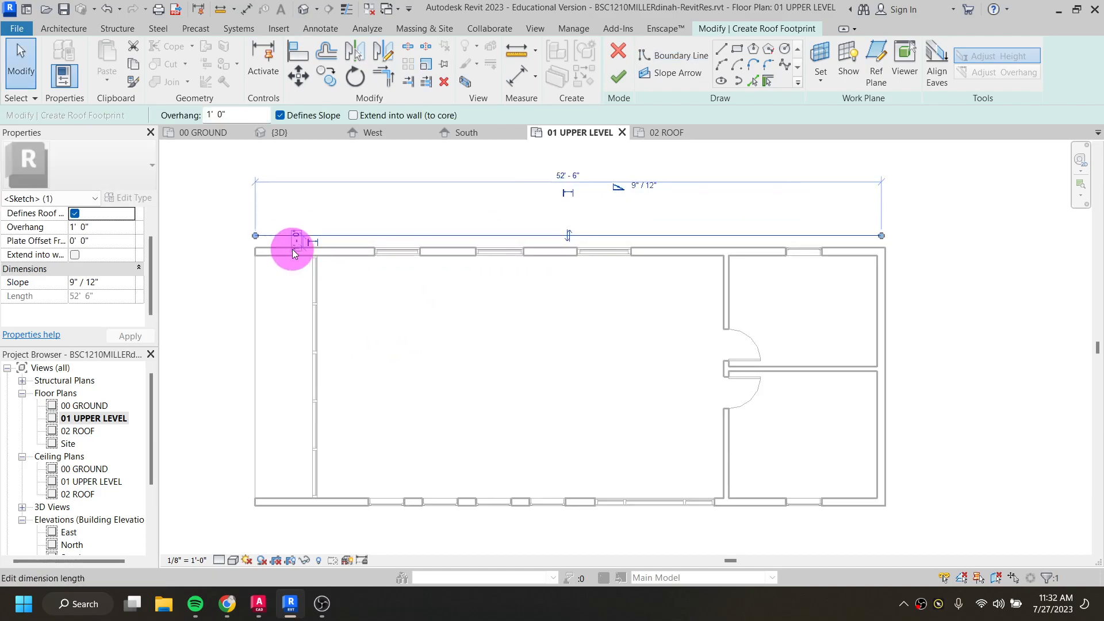
pyautogui.scroll(3, 292, 245)
pyautogui.click(305, 236)
pyautogui.write('2')
pyautogui.press('Return')
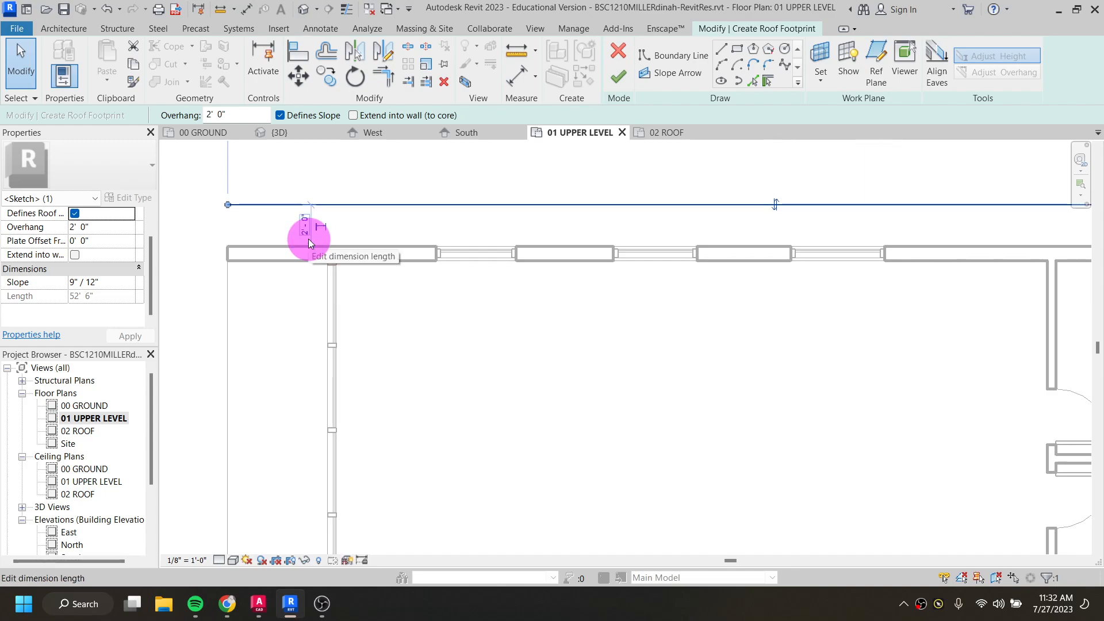
pyautogui.scroll(-2, 336, 243)
pyautogui.press('Escape')
pyautogui.click(475, 228)
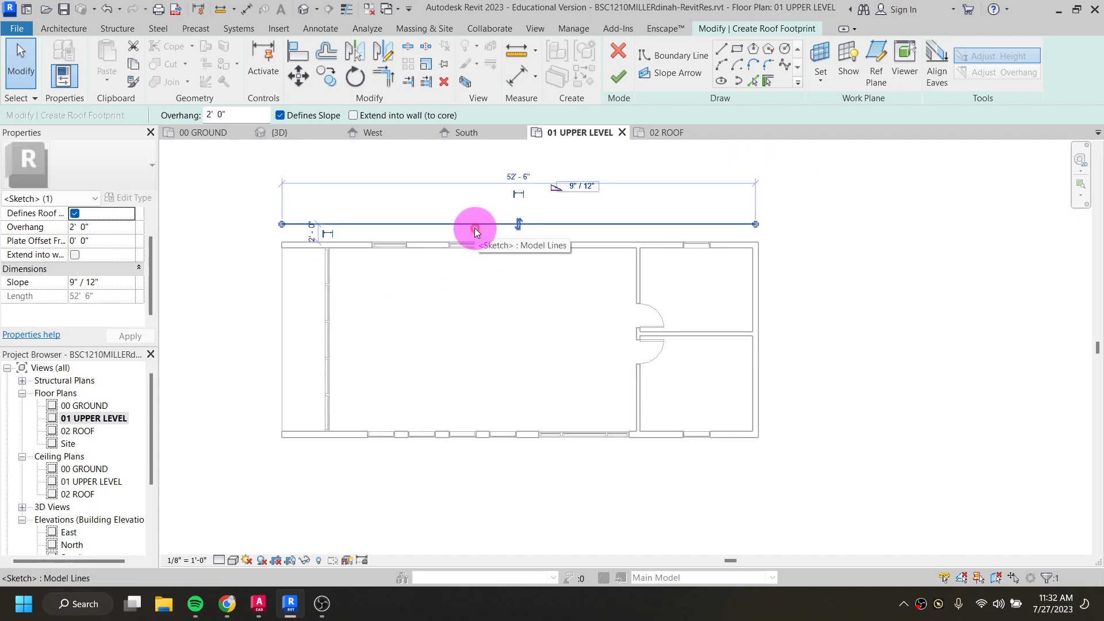
pyautogui.press('Delete')
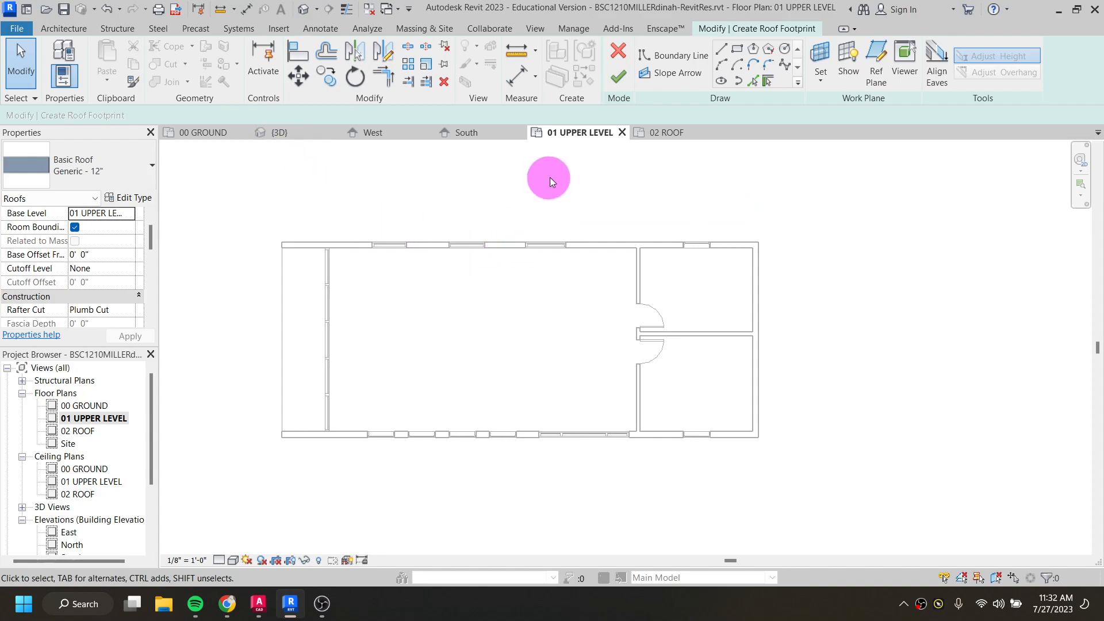
# Create slope-defining roof boundary lines along the north, south and east walls with 0' overhang and along the floor's west edge
pyautogui.click(765, 82)
pyautogui.write('0\' 0"')
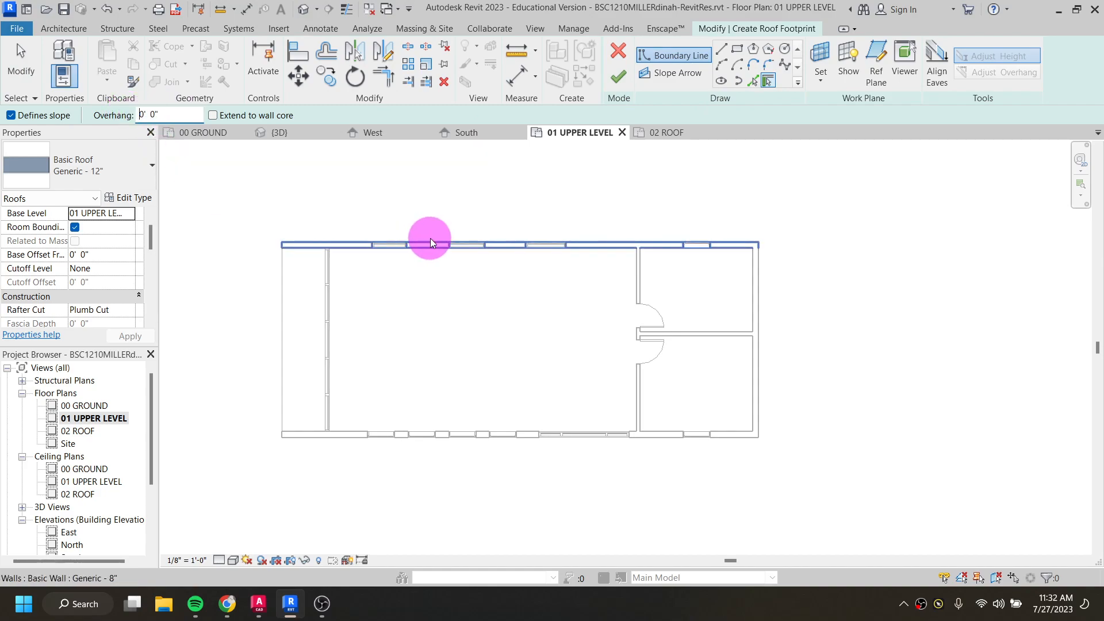
pyautogui.click(424, 243)
pyautogui.click(294, 440)
pyautogui.click(759, 414)
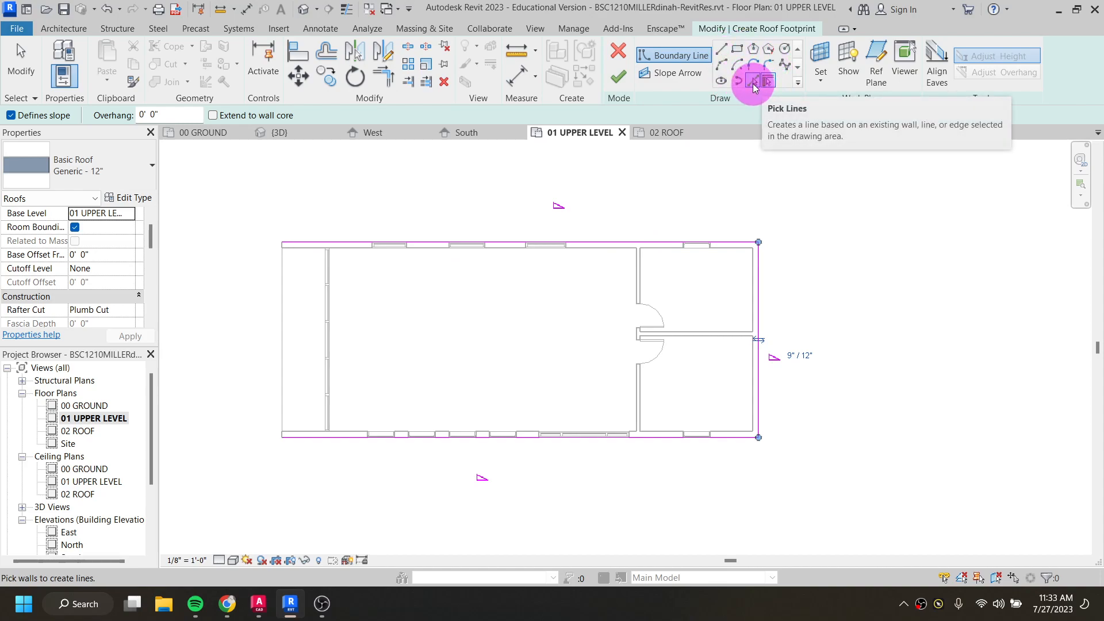
pyautogui.click(754, 82)
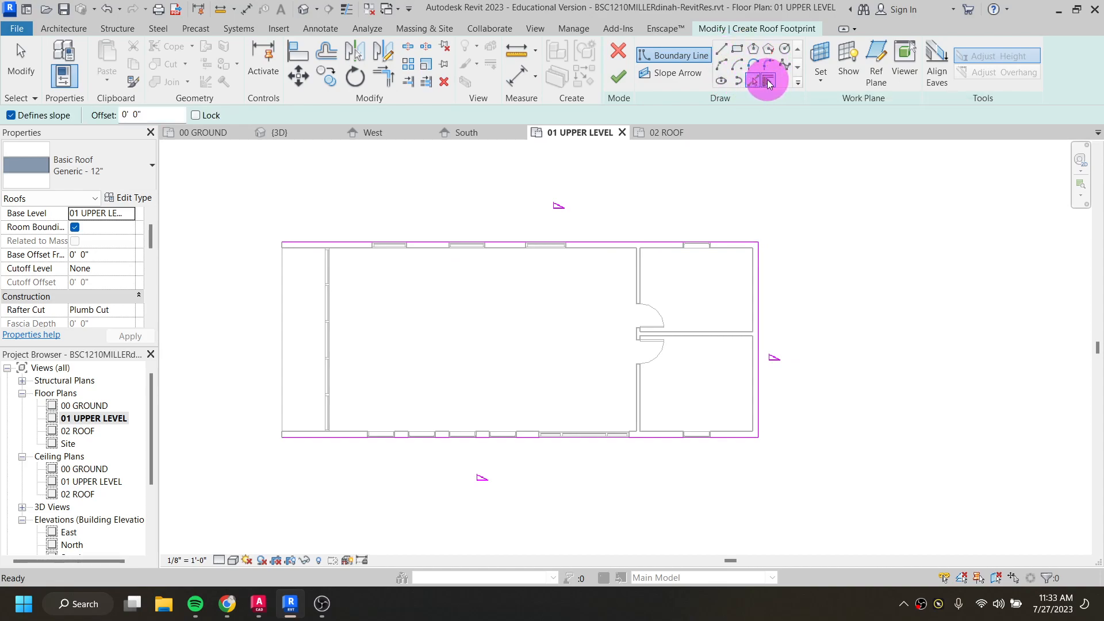
pyautogui.click(282, 302)
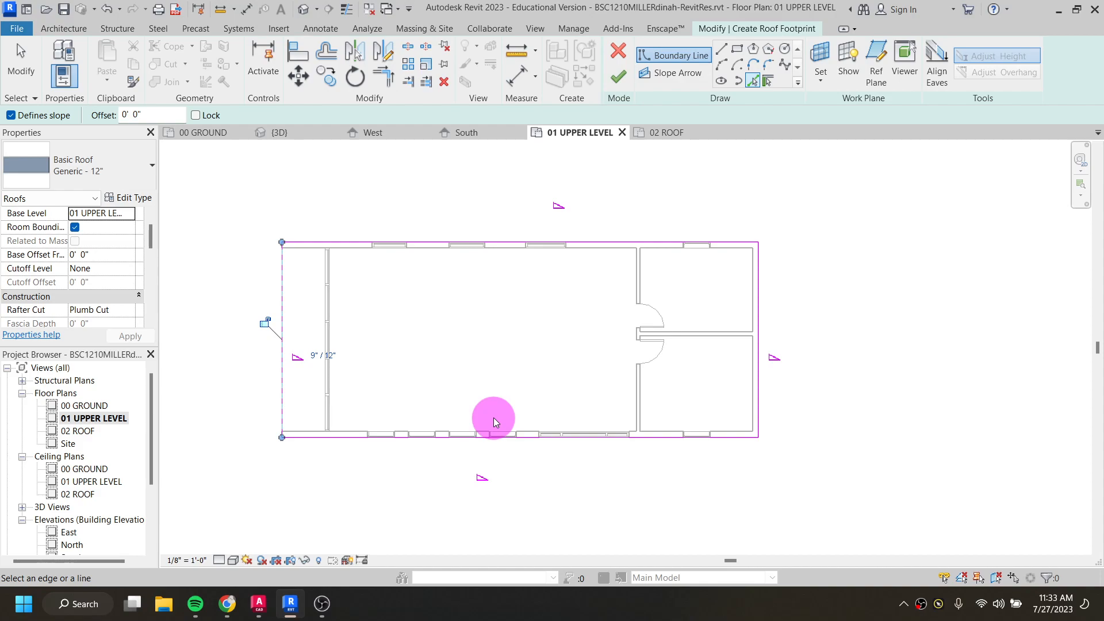
# Switch the roof's base level to 02 ROOF and back to 01 UPPER LEVEL
pyautogui.click(90, 214)
pyautogui.click(130, 213)
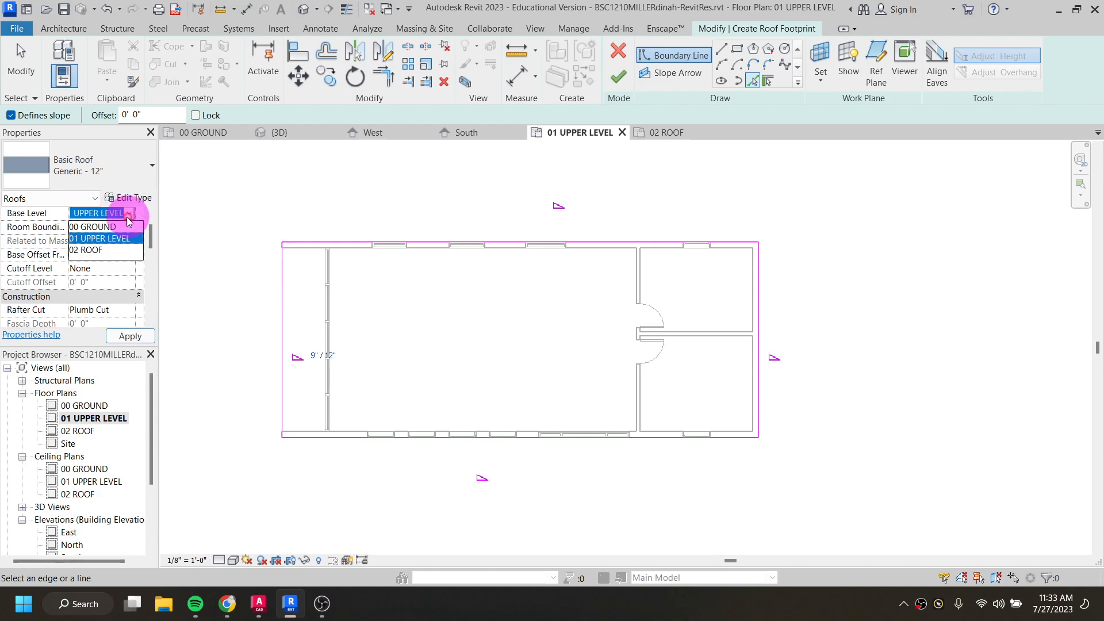
pyautogui.click(90, 250)
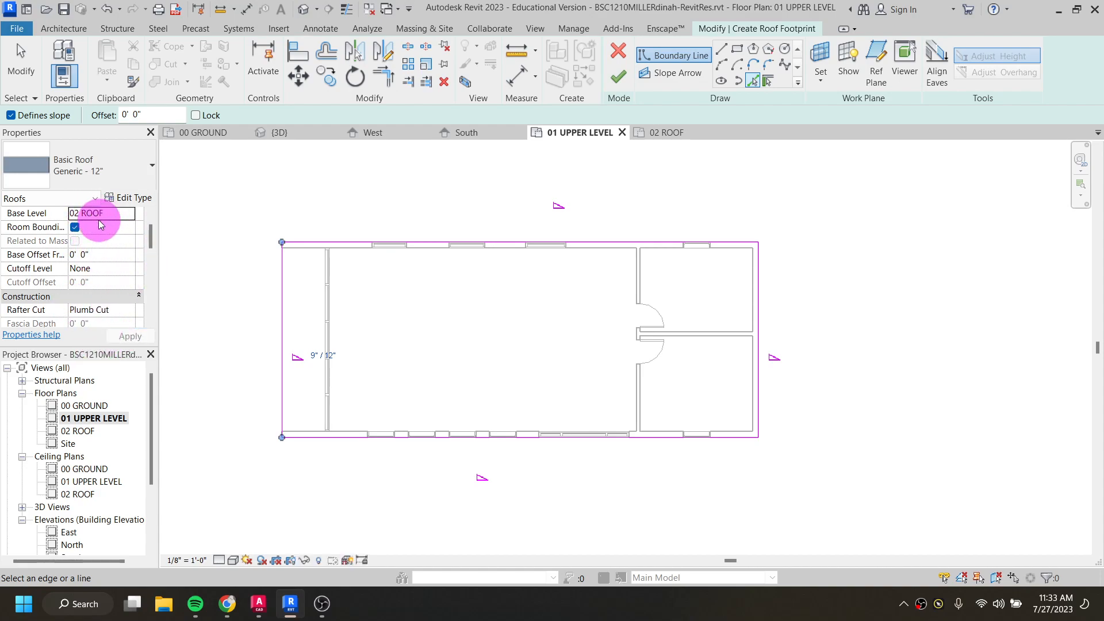
pyautogui.click(129, 219)
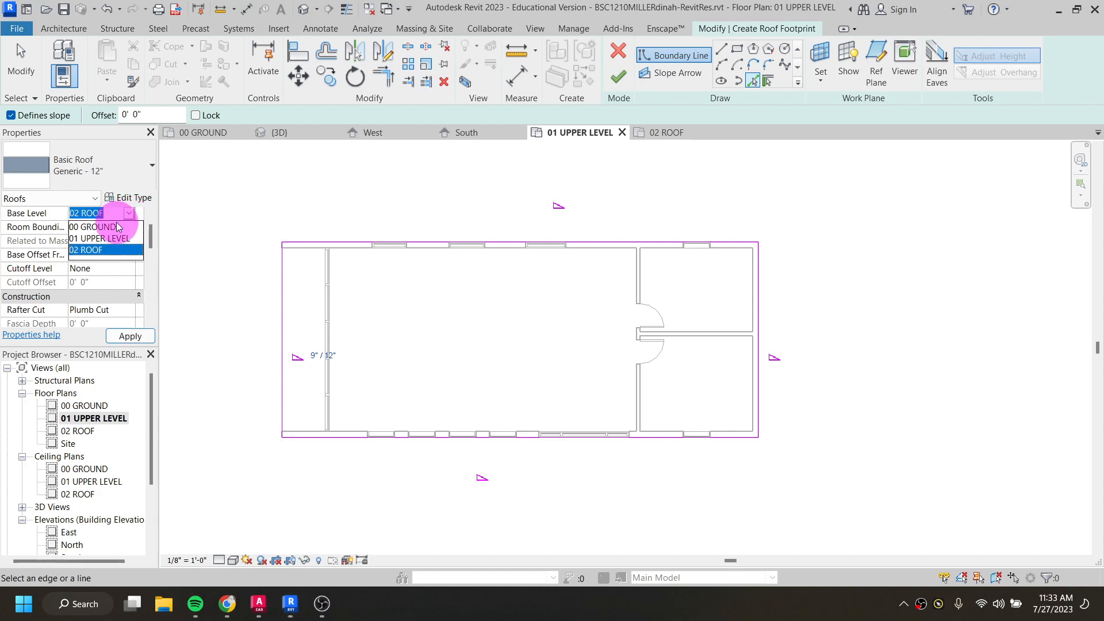
pyautogui.click(107, 239)
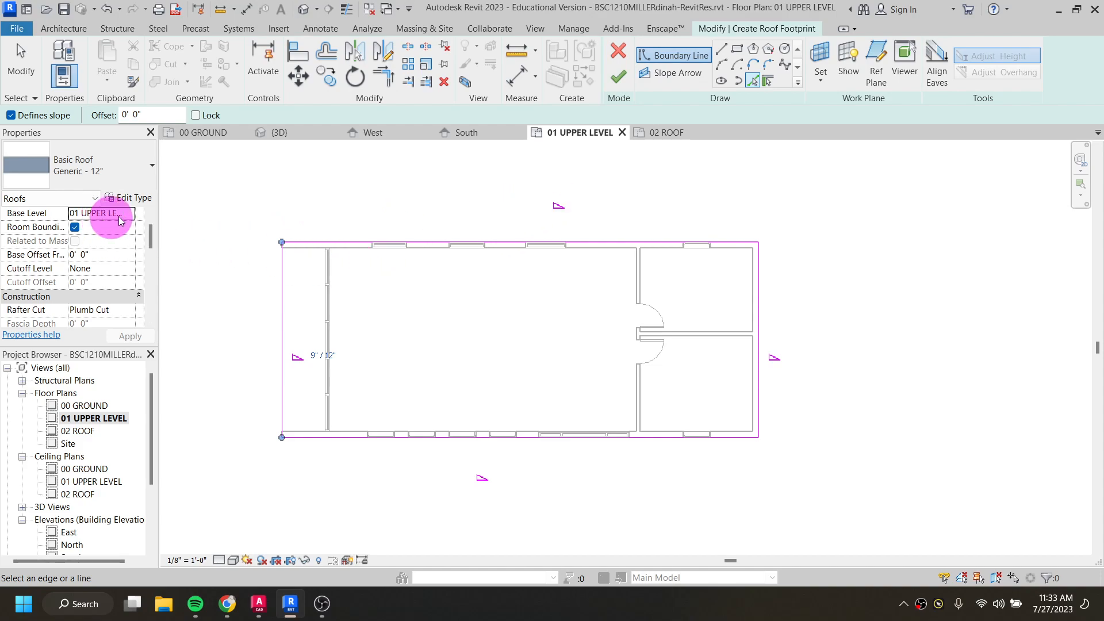
# Finish the roof, save the project, and leave the highlighted walls unattached to the roof
pyautogui.click(620, 81)
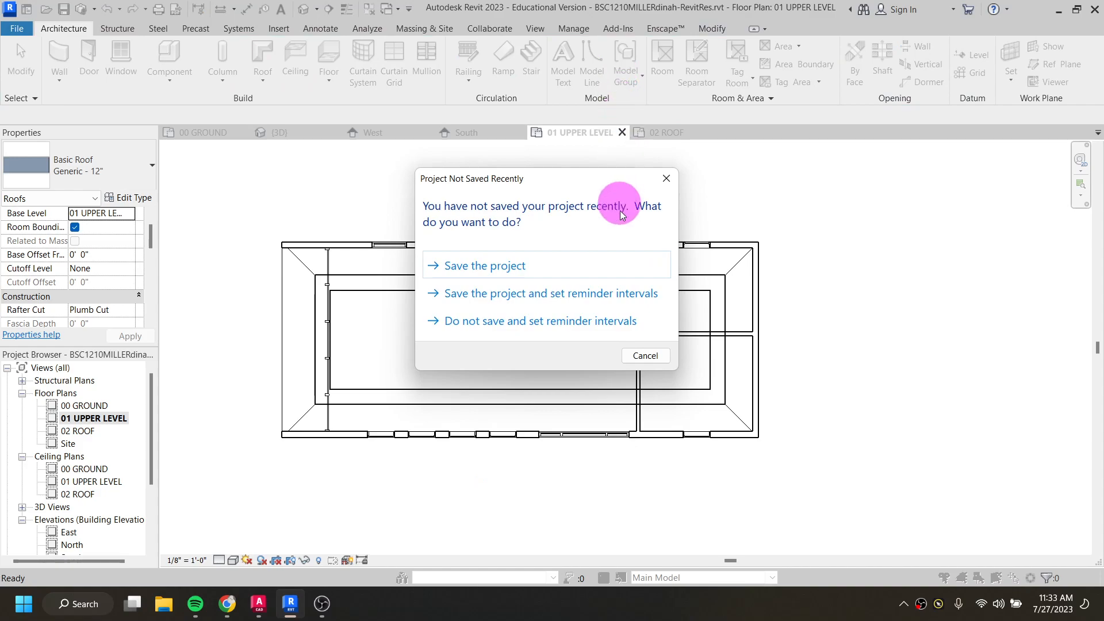
pyautogui.click(487, 264)
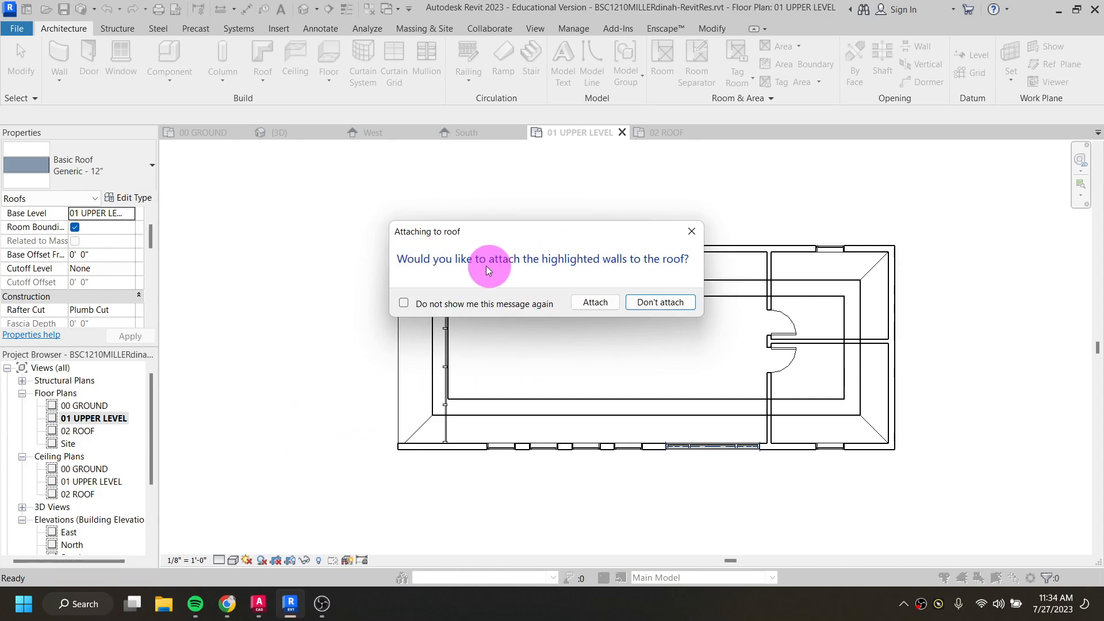
pyautogui.click(656, 303)
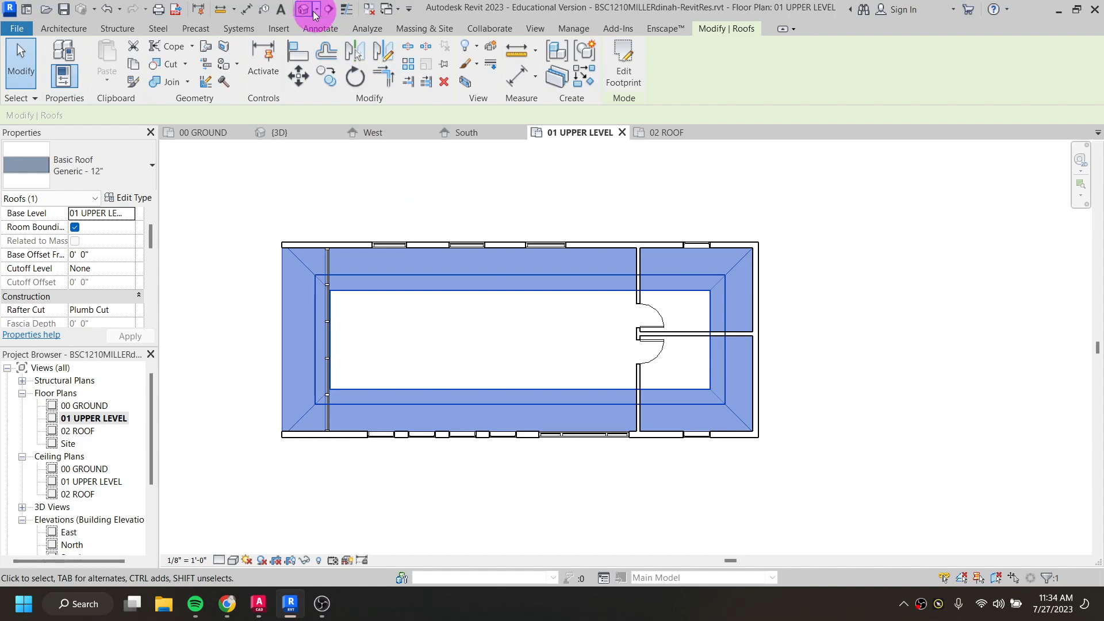
# In the 3D view, set the roof's base level to 02 ROOF
pyautogui.click(302, 10)
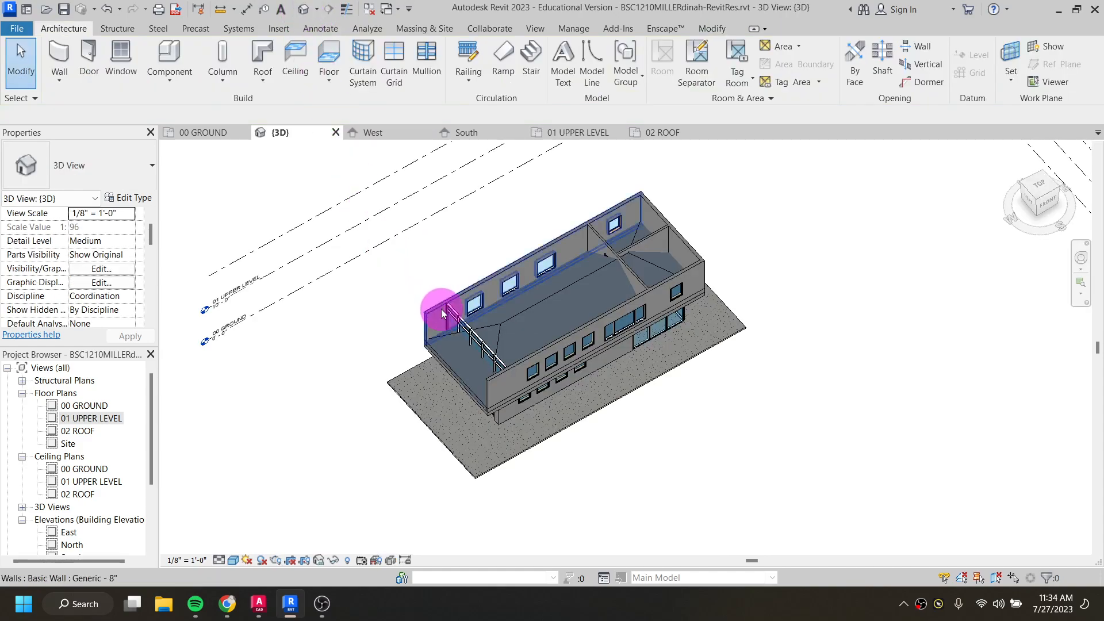
pyautogui.keyDown('shift'); pyautogui.moveTo(448, 324); pyautogui.dragTo(525, 364, button='middle'); pyautogui.keyUp('shift')
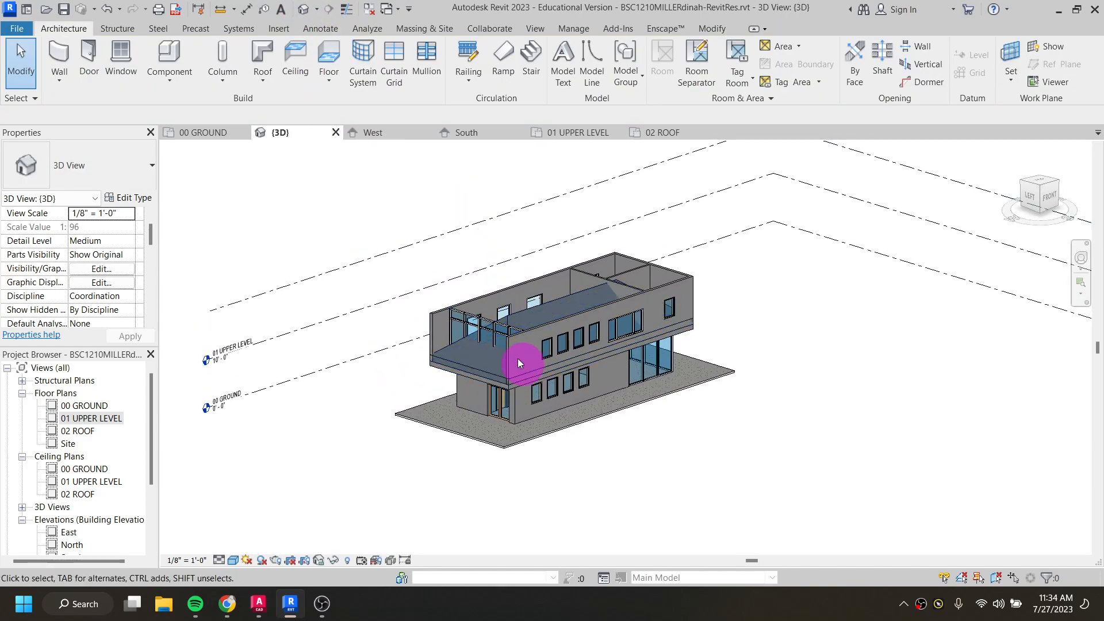
pyautogui.scroll(3, 486, 346)
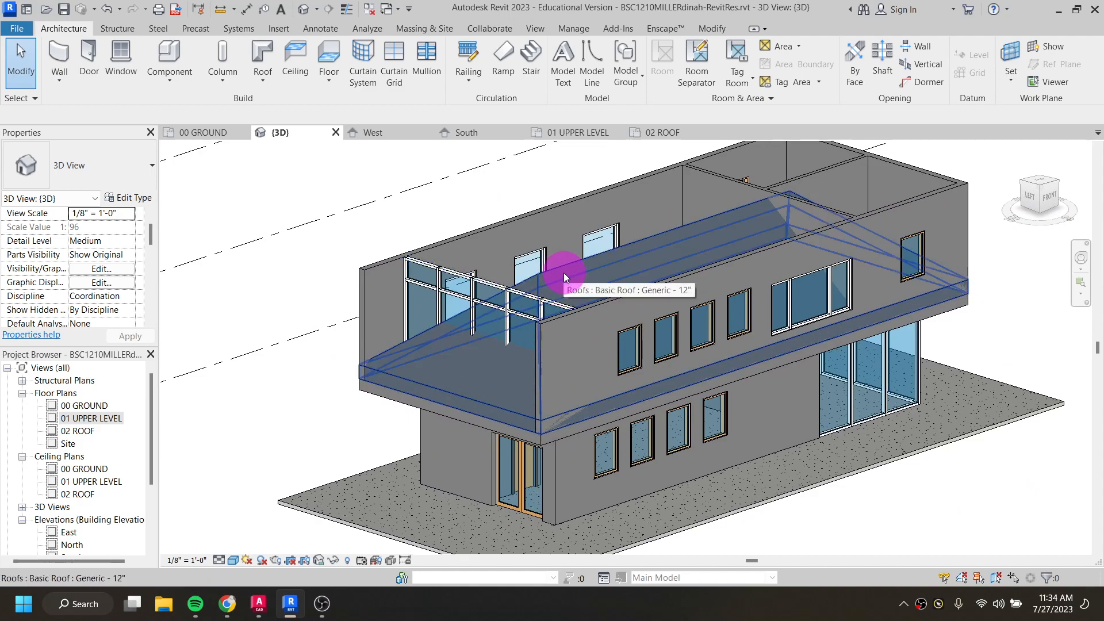
pyautogui.click(564, 275)
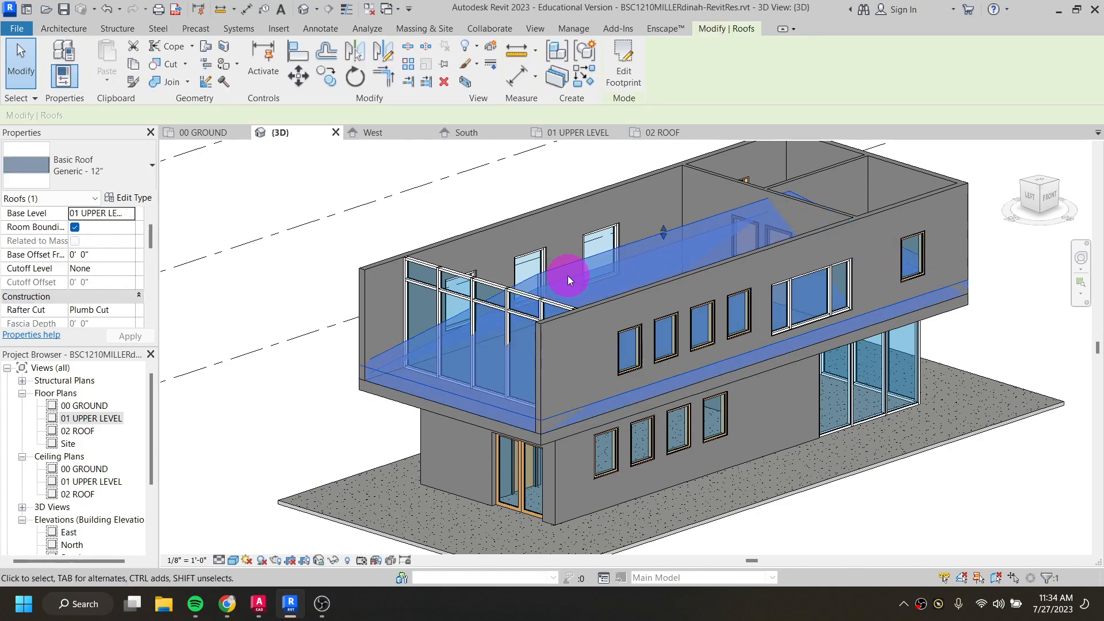
pyautogui.click(129, 214)
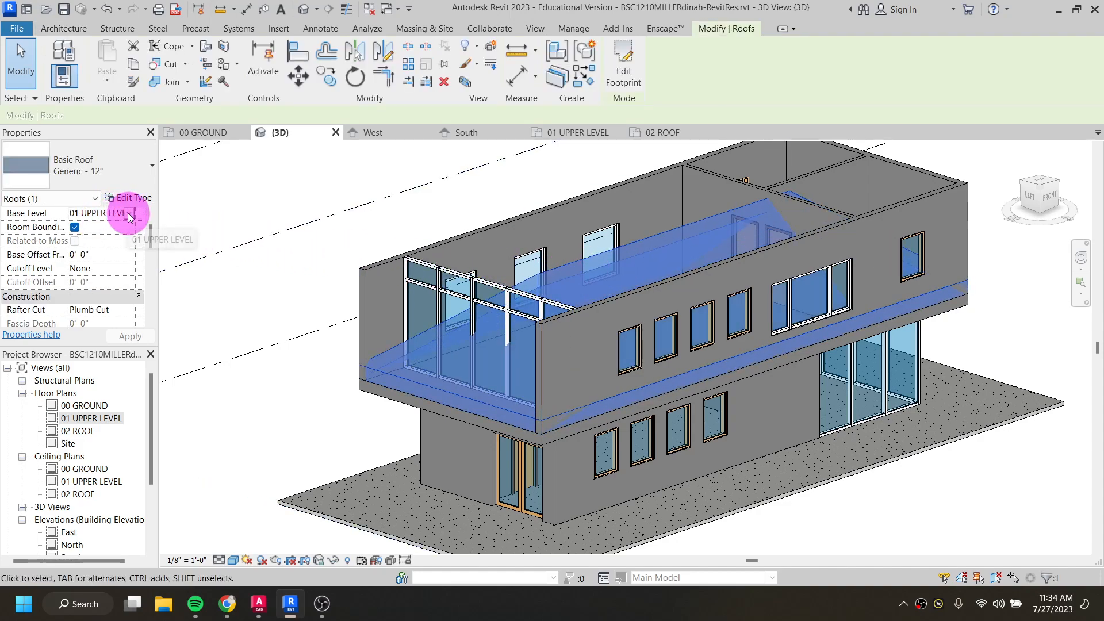
pyautogui.click(129, 214)
pyautogui.click(95, 251)
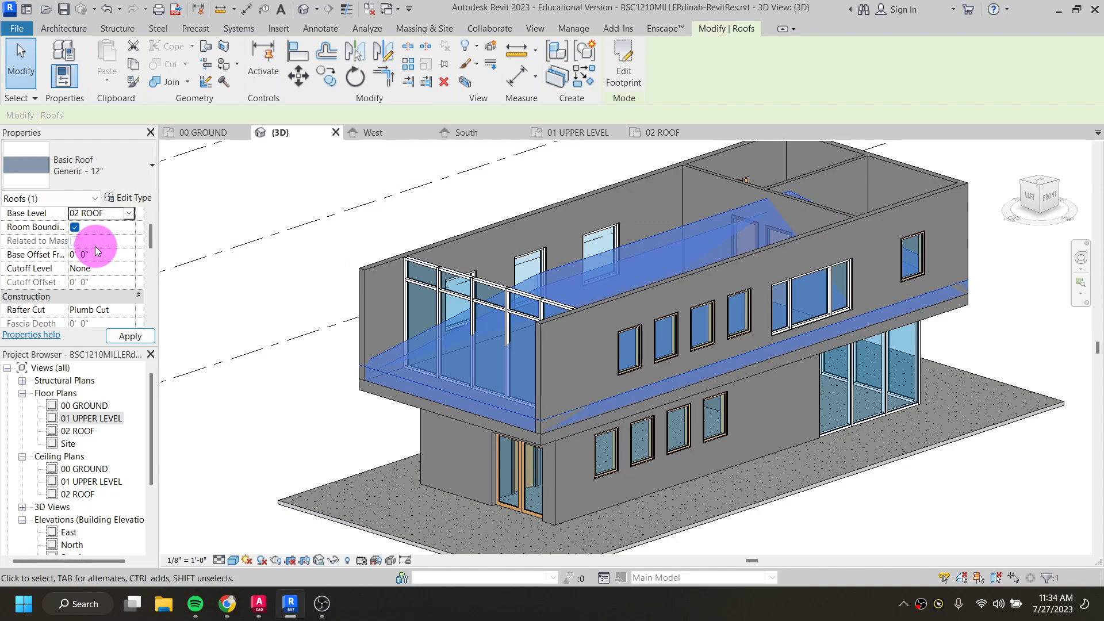
pyautogui.click(246, 396)
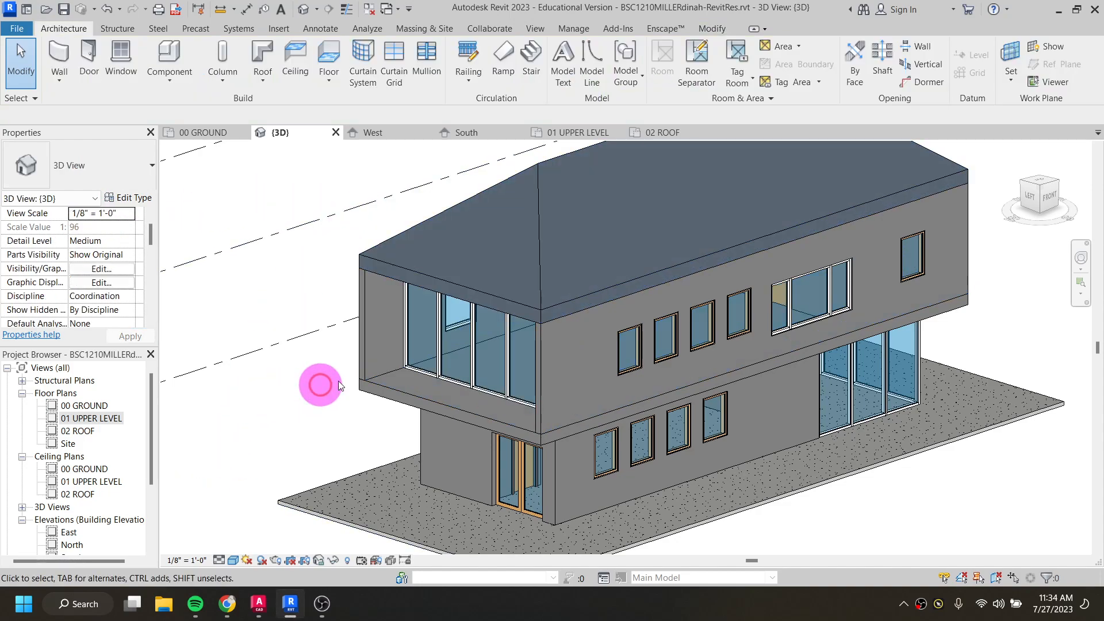
pyautogui.scroll(3, 610, 368)
pyautogui.keyDown('shift'); pyautogui.moveTo(594, 406); pyautogui.dragTo(532, 391, button='middle'); pyautogui.keyUp('shift')
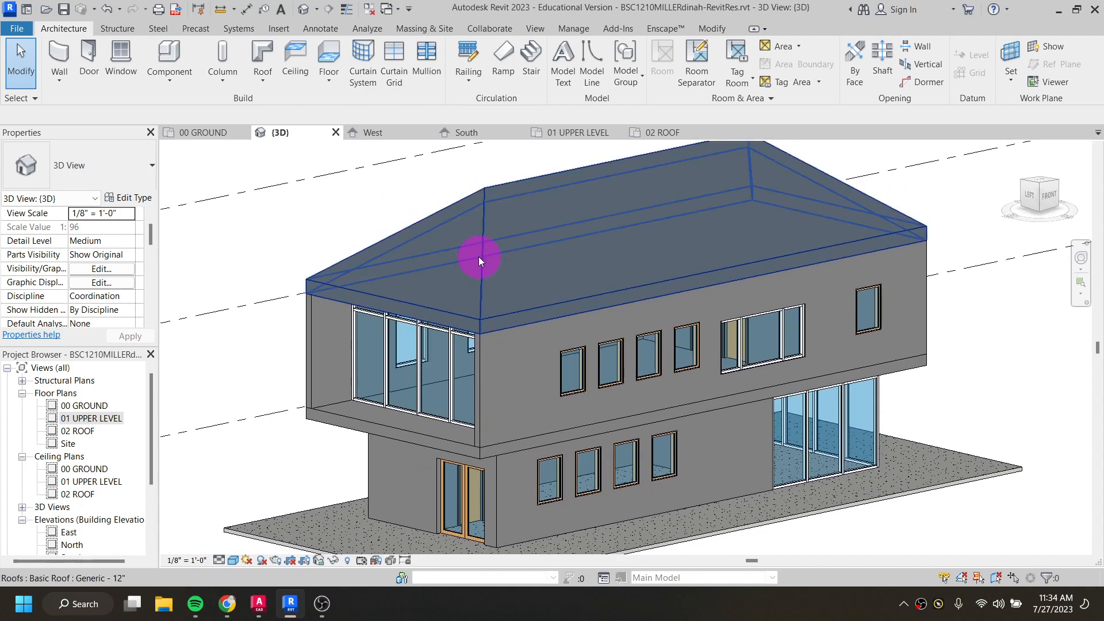
# Compare the modelled roof with the roof shape in the reference PDF open in Chrome, and return to Revit
pyautogui.click(227, 603)
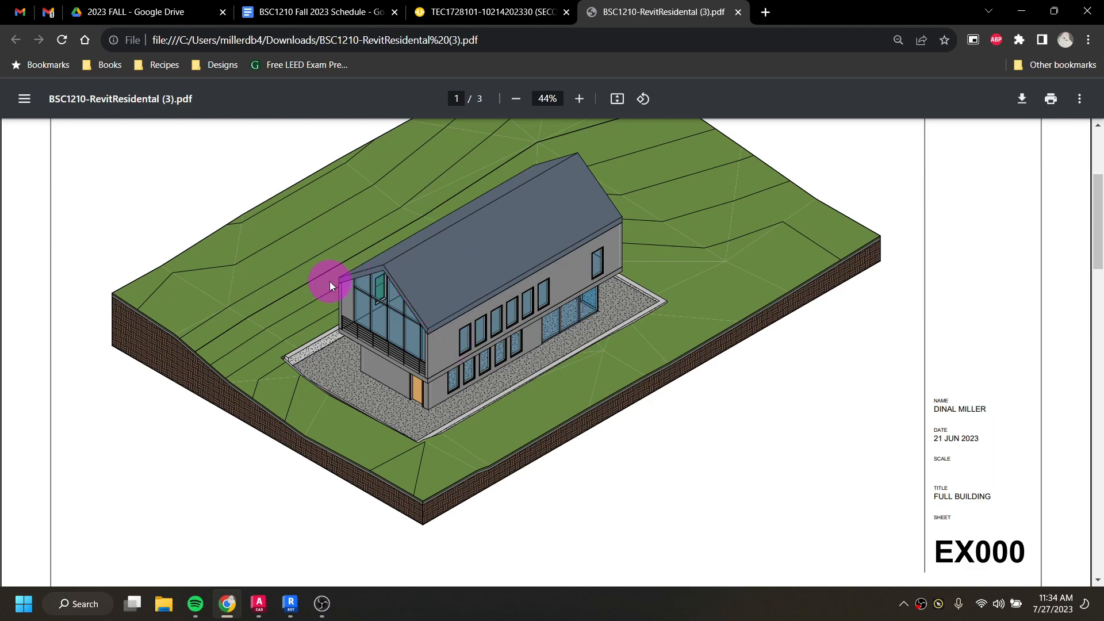
pyautogui.moveTo(328, 600)
pyautogui.moveTo(290, 601)
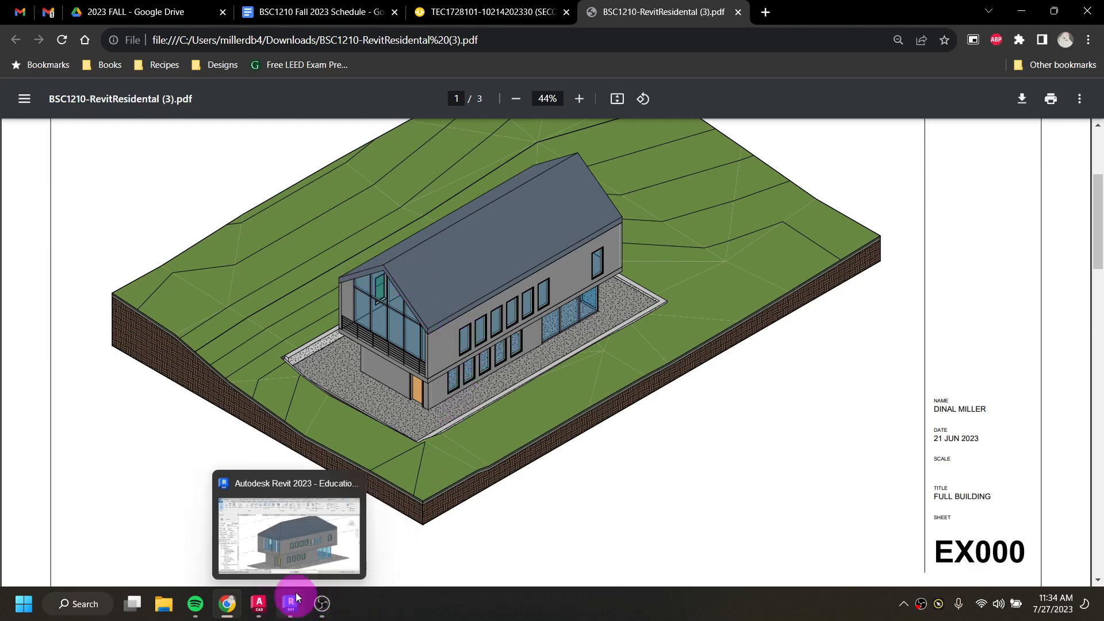
pyautogui.click(297, 553)
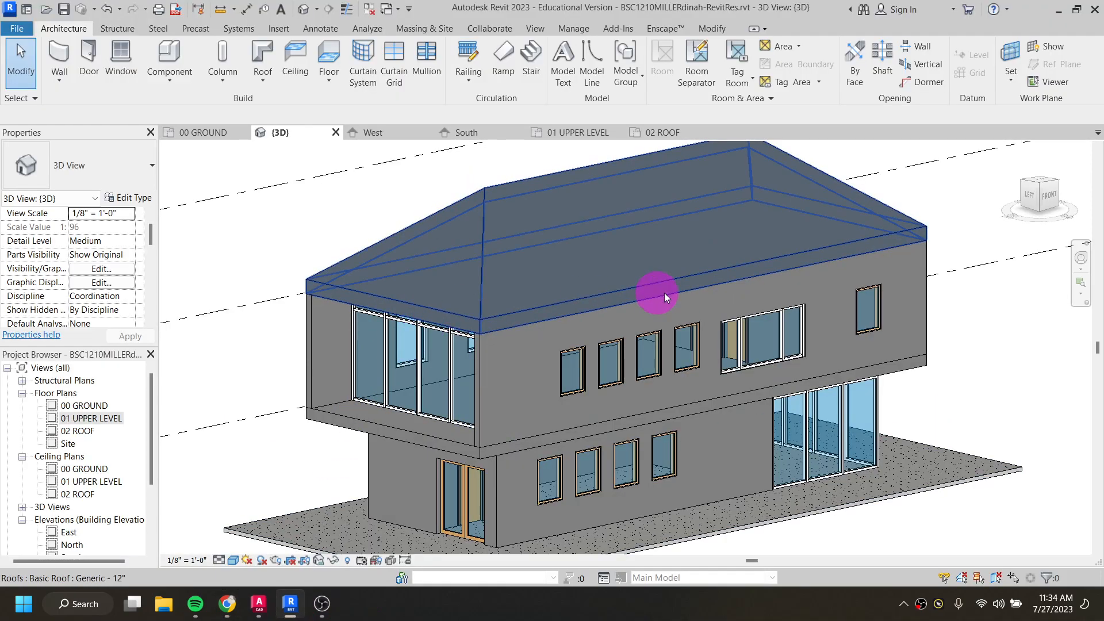
pyautogui.scroll(-1, 771, 292)
pyautogui.keyDown('shift'); pyautogui.moveTo(771, 290); pyautogui.dragTo(767, 312, button='middle'); pyautogui.keyUp('shift')
pyautogui.click(228, 604)
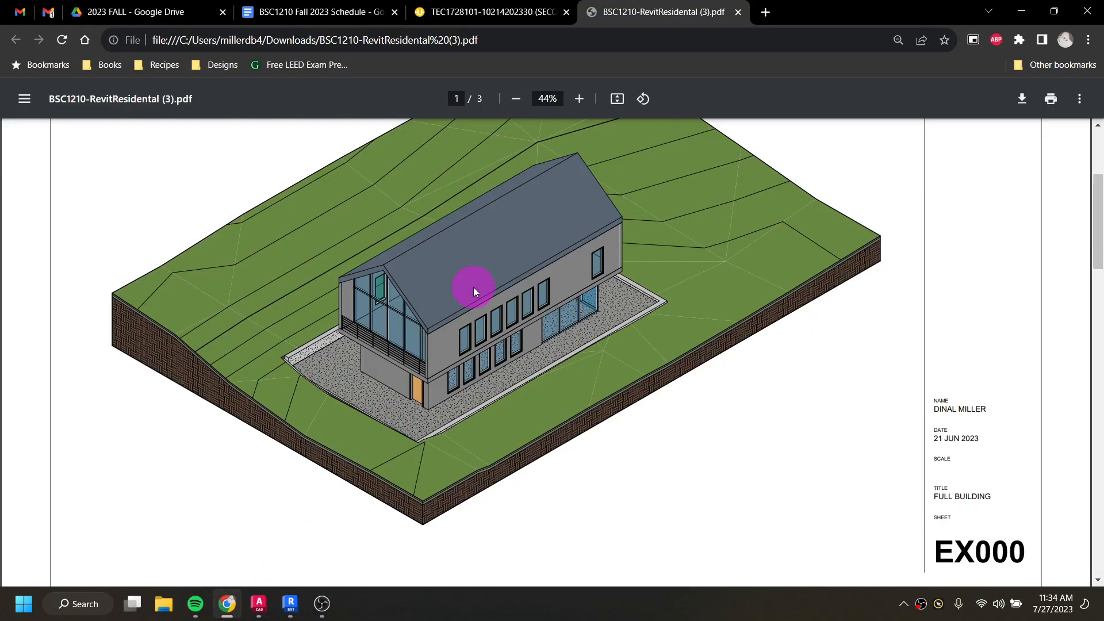
pyautogui.click(290, 603)
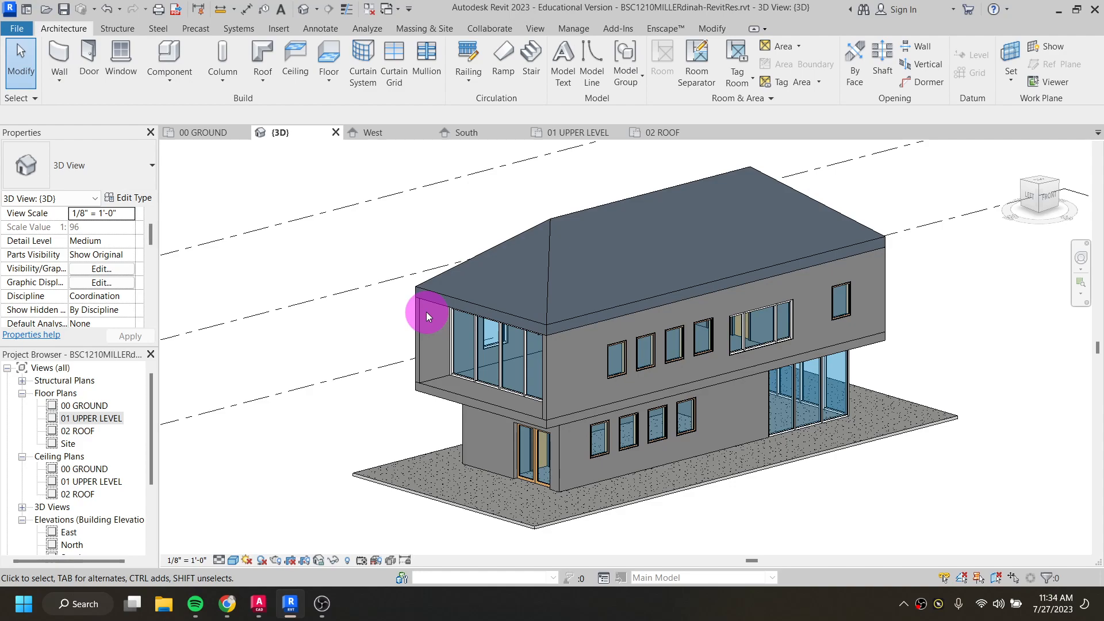
# Edit the roof footprint so the west and east boundary lines no longer define slope, and finish the roof
pyautogui.click(548, 278)
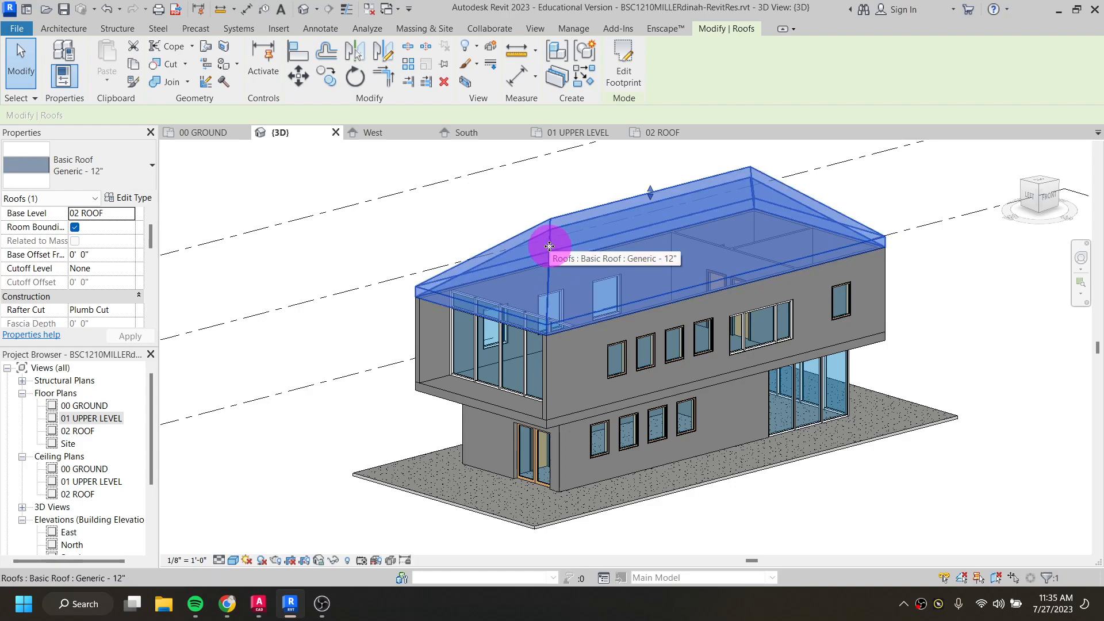
pyautogui.click(625, 68)
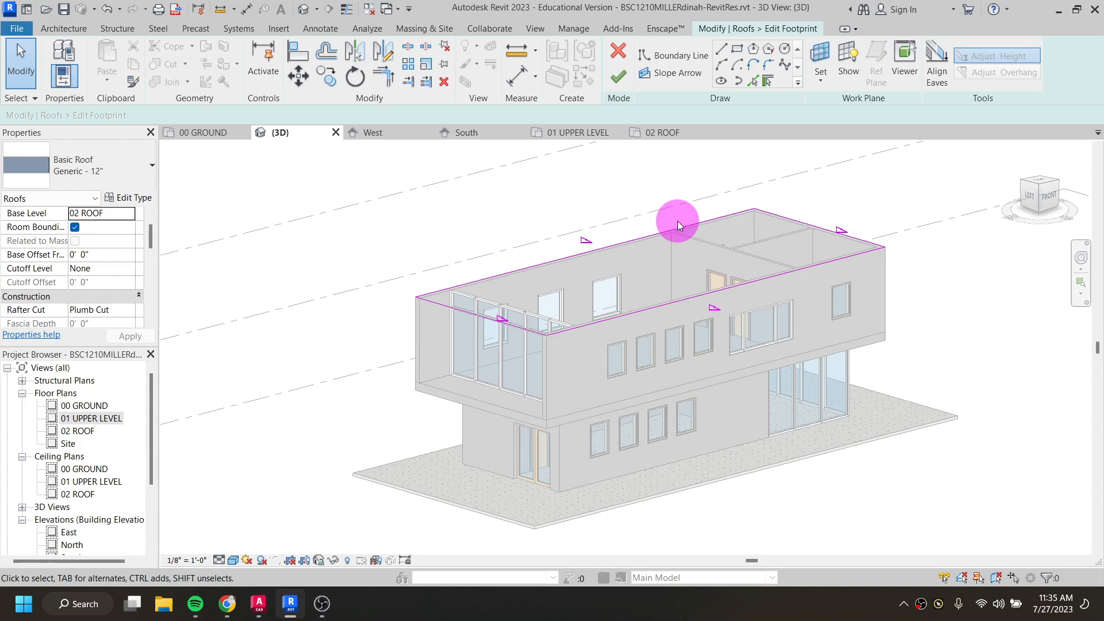
pyautogui.click(516, 334)
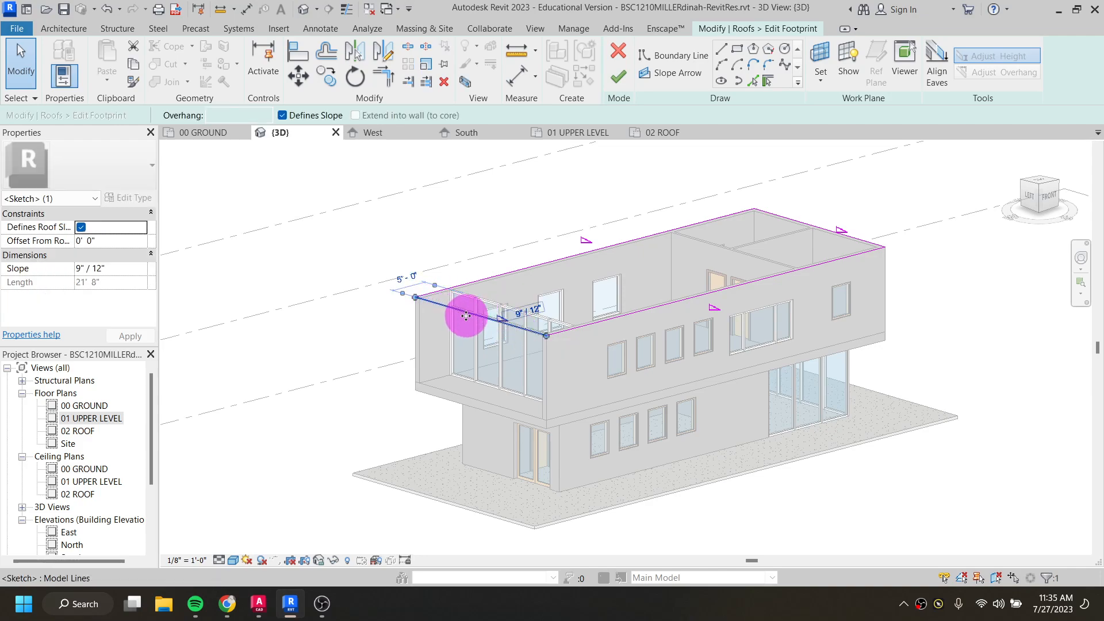
pyautogui.click(282, 116)
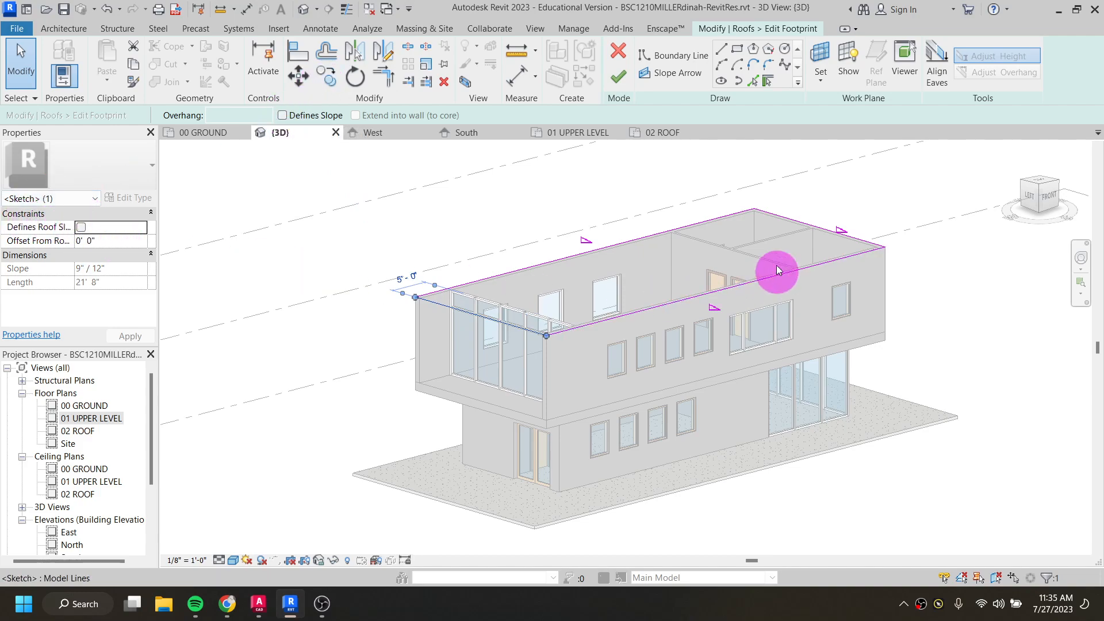
pyautogui.click(809, 223)
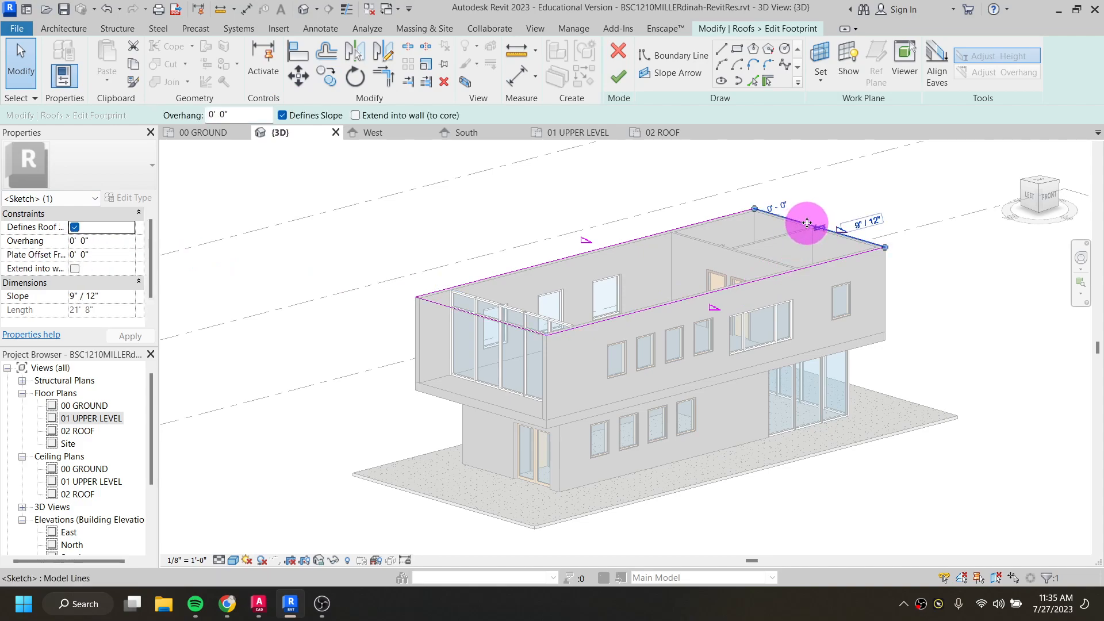
pyautogui.click(283, 116)
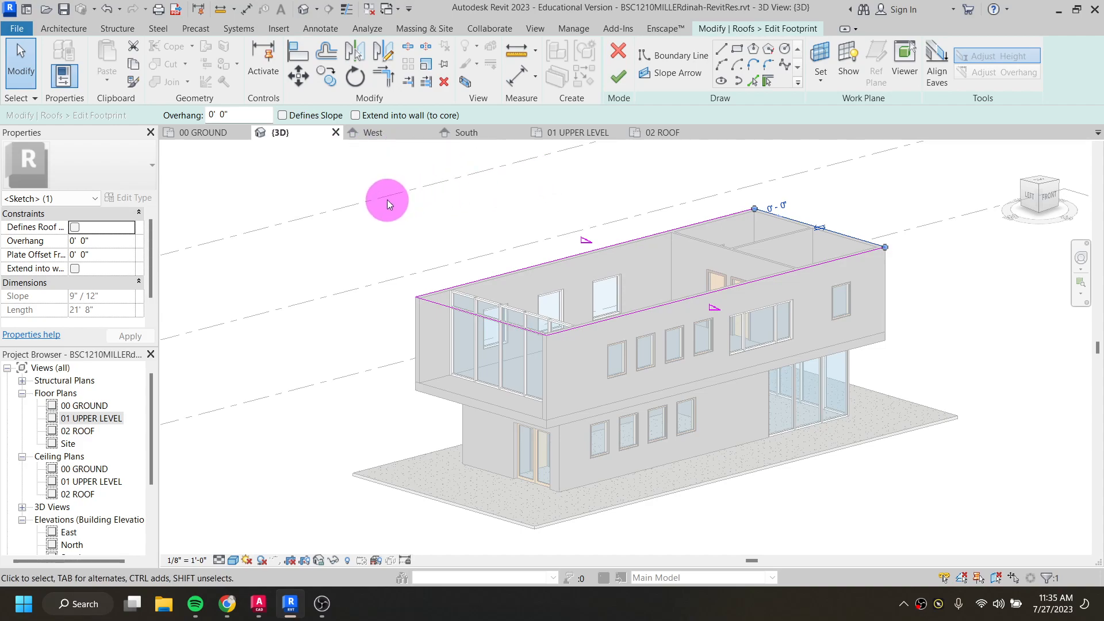
pyautogui.click(619, 80)
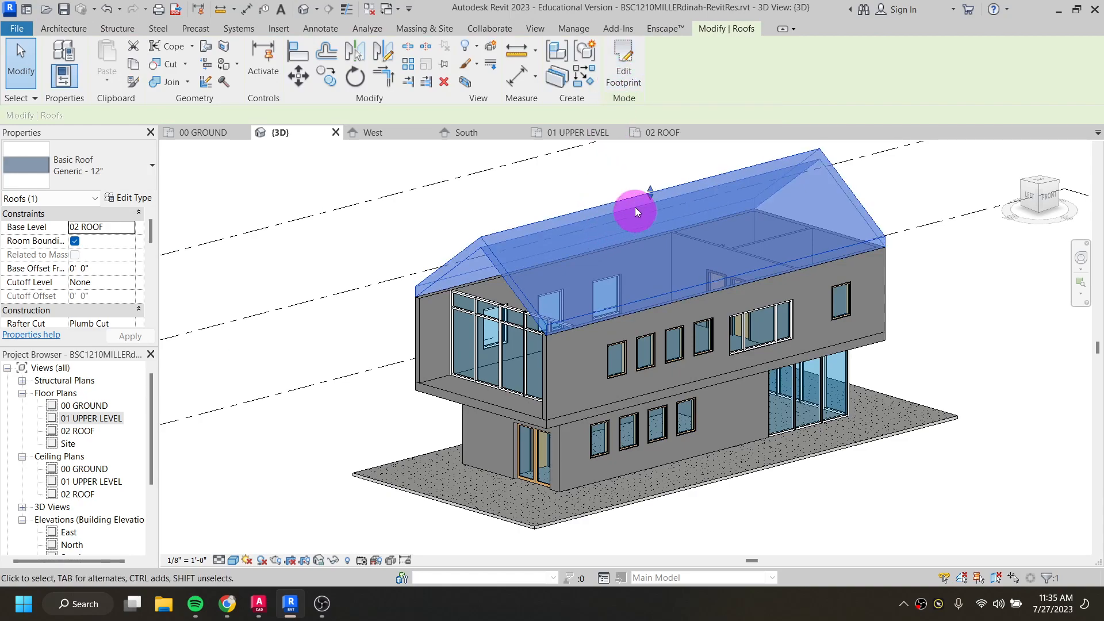
# Remove the slope definition from the roof's north boundary line and finish the footprint edit
pyautogui.click(627, 64)
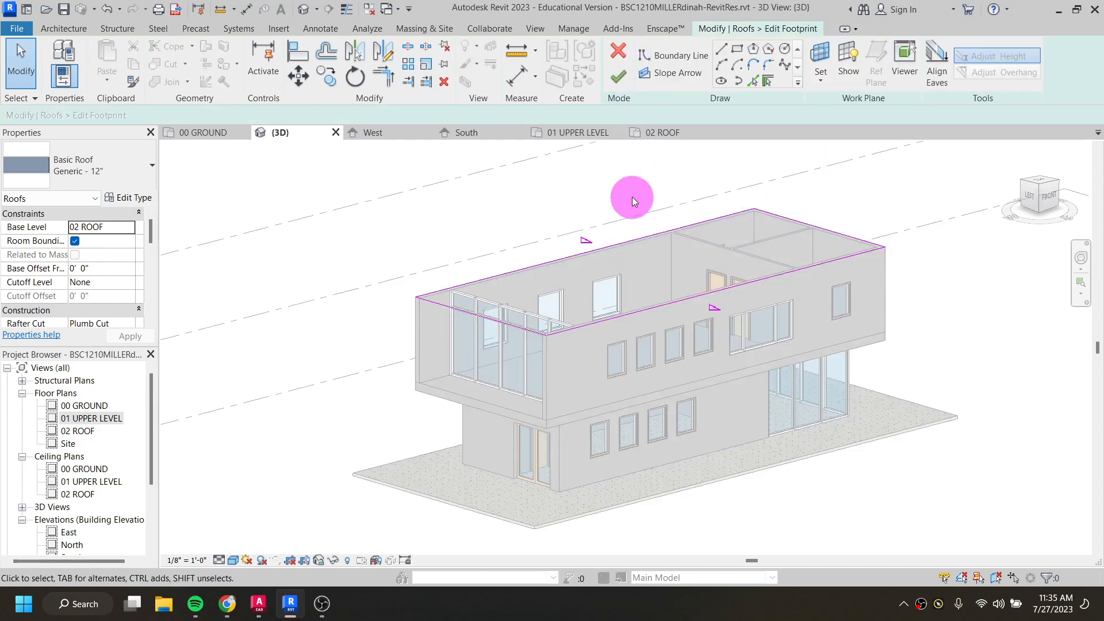
pyautogui.click(639, 237)
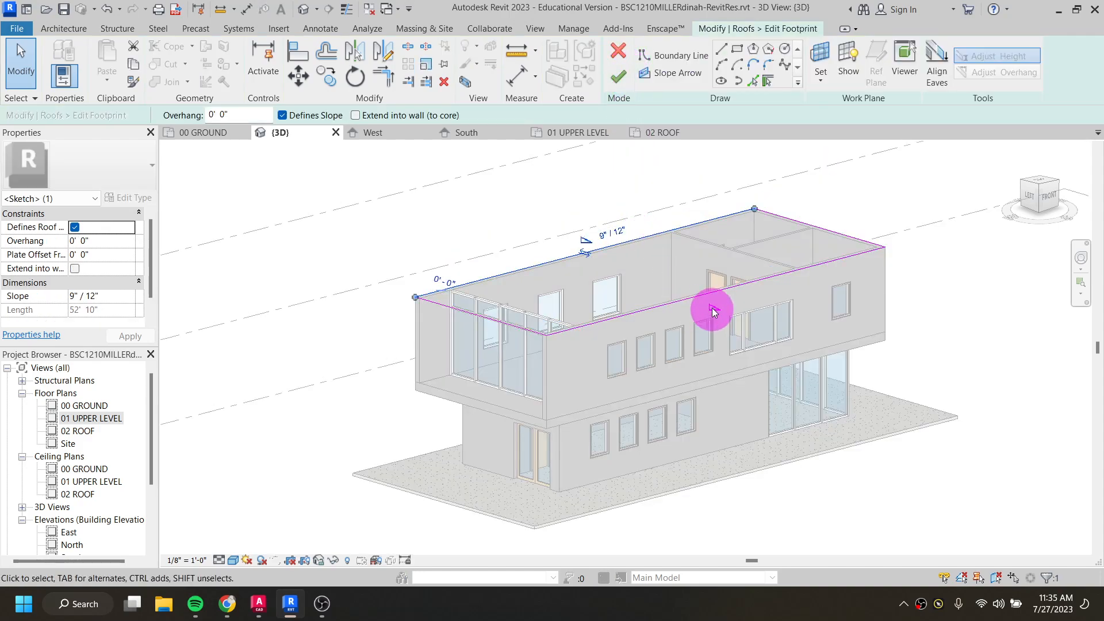
pyautogui.click(283, 115)
pyautogui.click(617, 77)
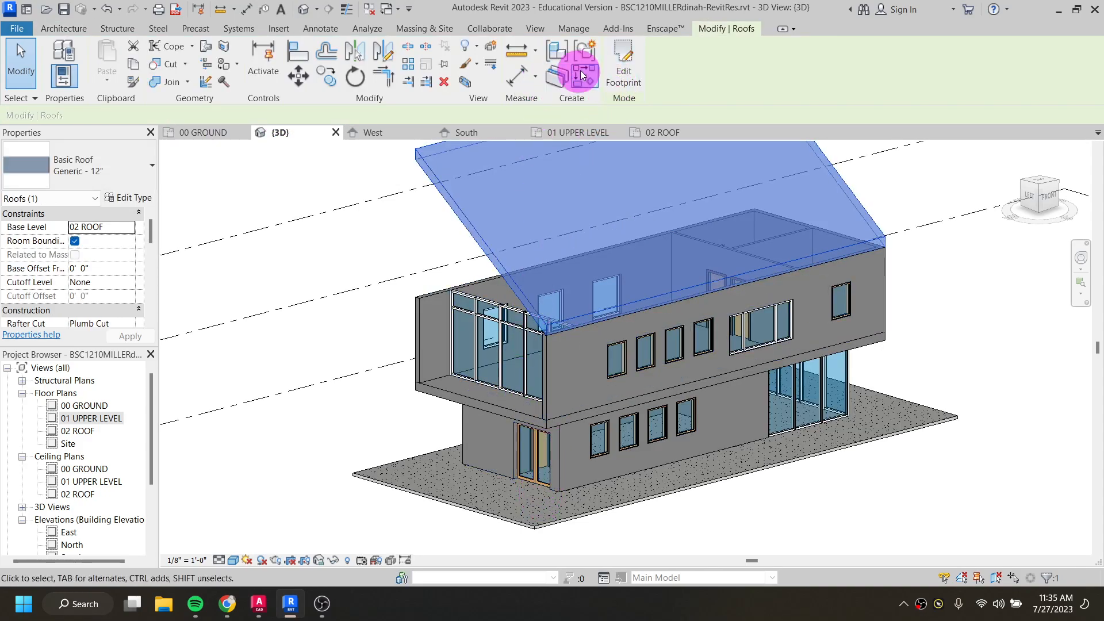
# Remove the slope definition from the roof's south boundary line and finish the footprint edit
pyautogui.click(617, 68)
pyautogui.click(690, 298)
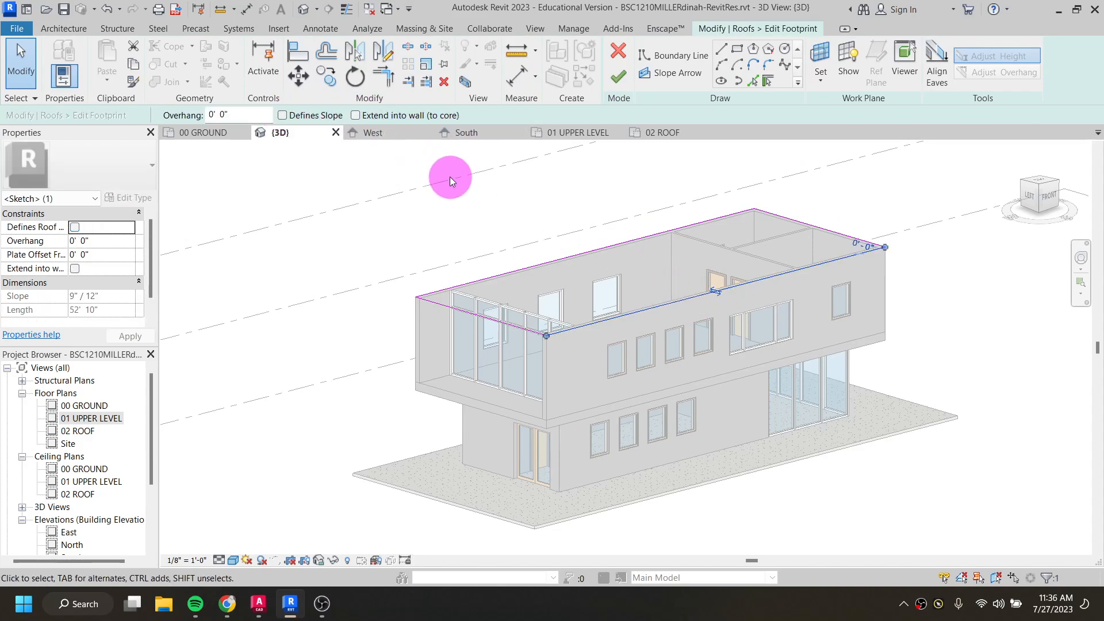
pyautogui.click(619, 80)
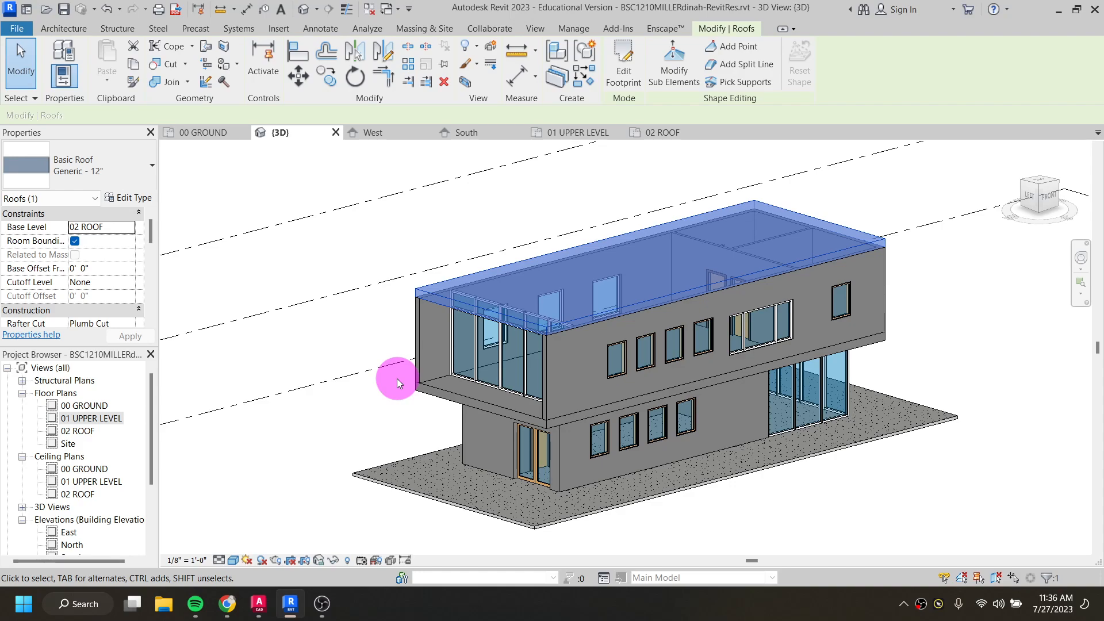
# Make the north and south roof boundary lines slope-defining again at 9" / 12", and finish the roof
pyautogui.click(624, 61)
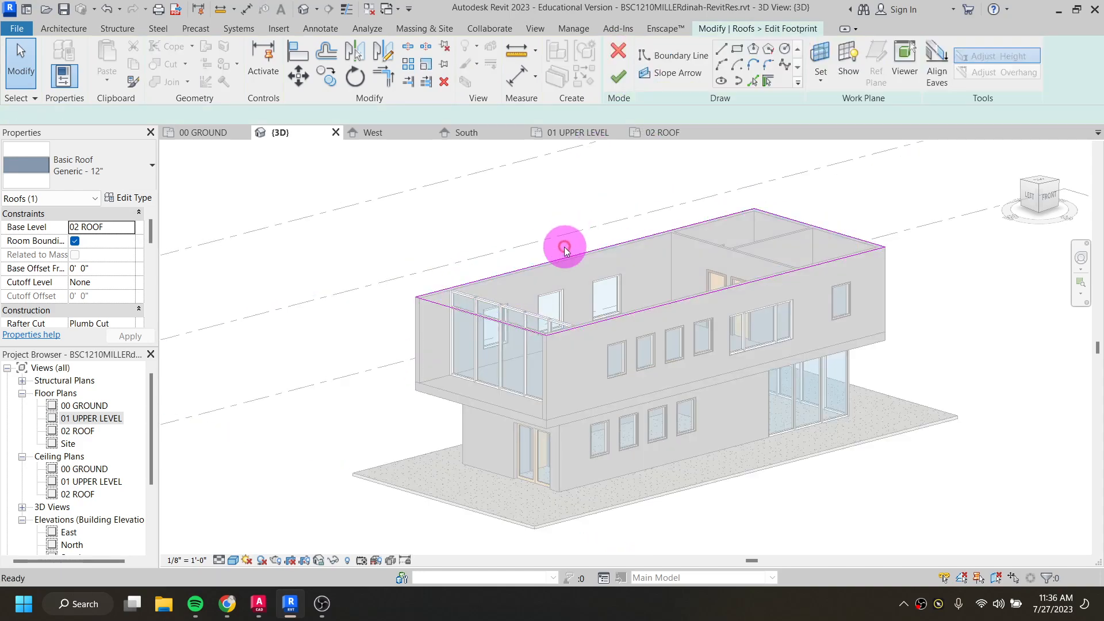
pyautogui.click(540, 262)
pyautogui.click(282, 116)
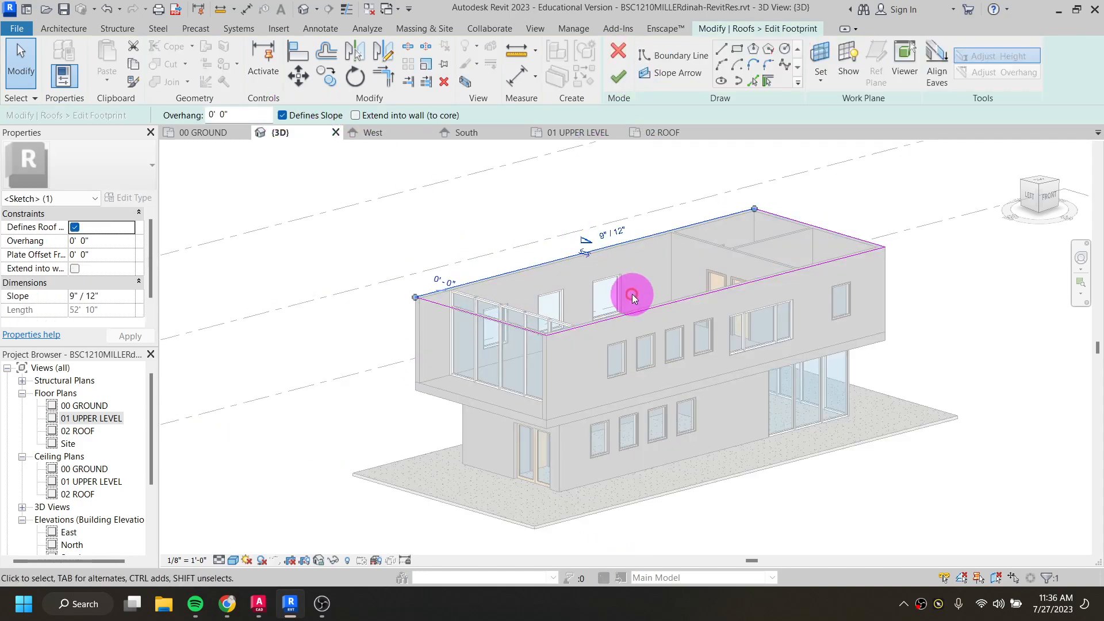
pyautogui.click(643, 310)
pyautogui.click(282, 115)
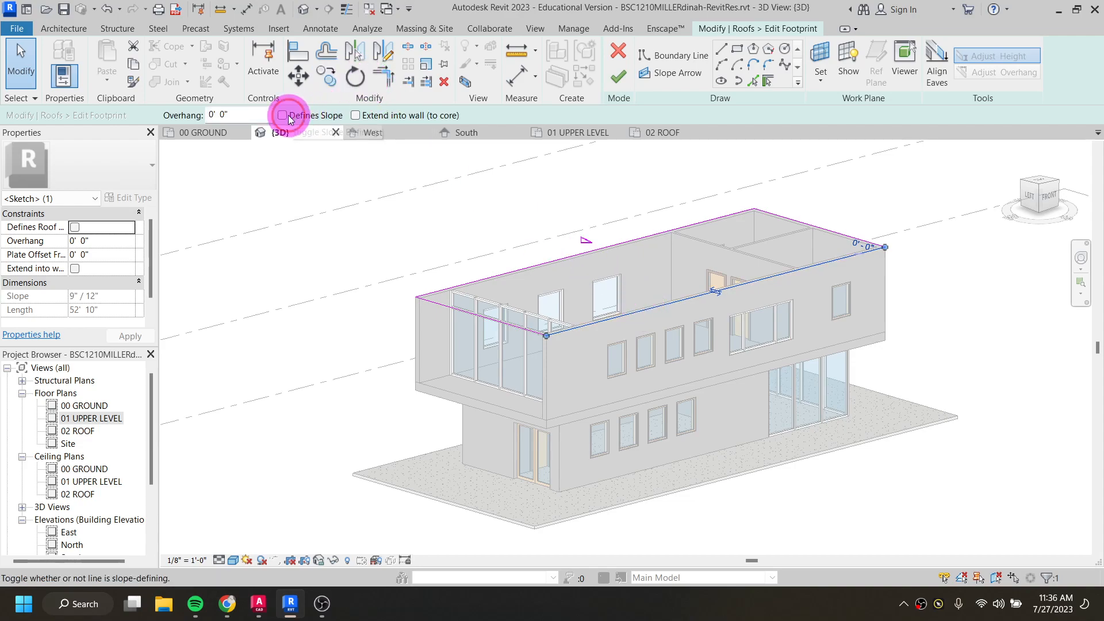
pyautogui.click(580, 252)
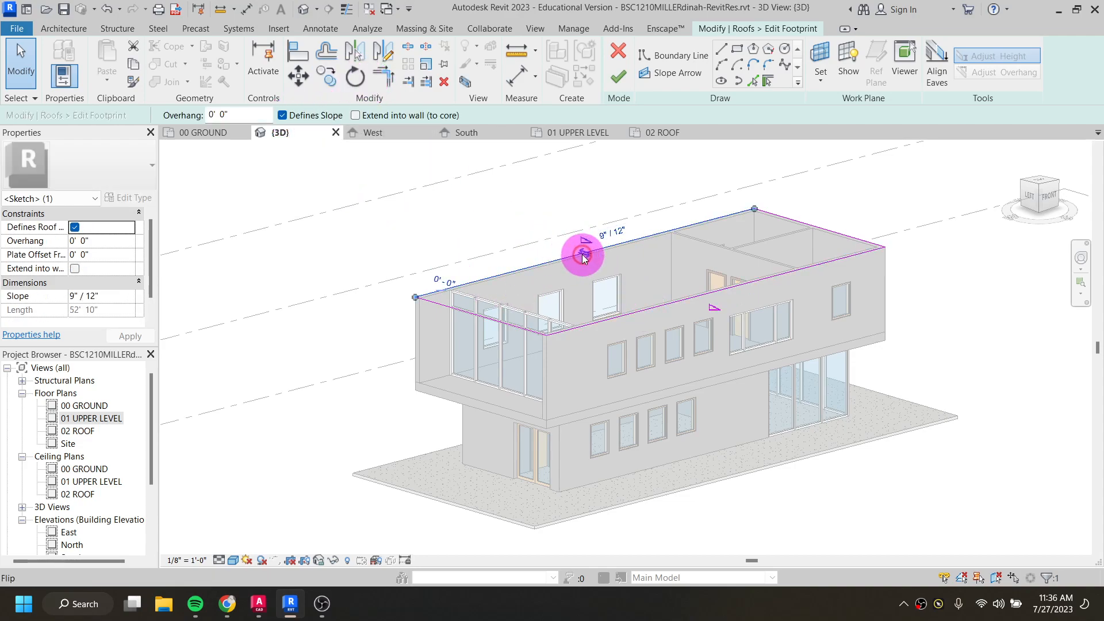
pyautogui.scroll(4, 602, 239)
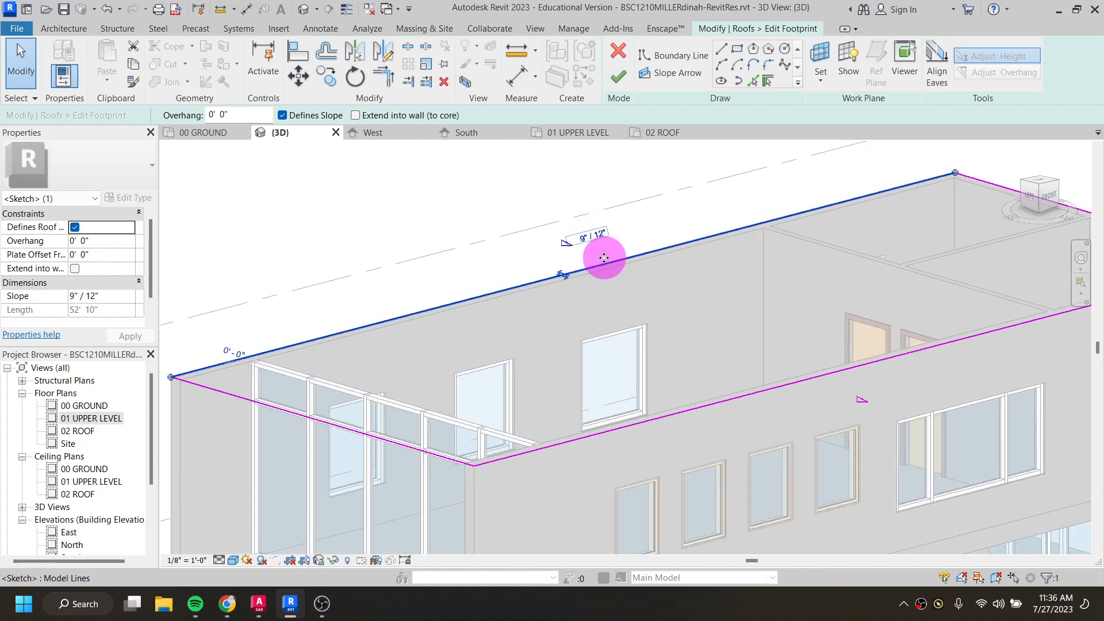
pyautogui.scroll(-4, 603, 258)
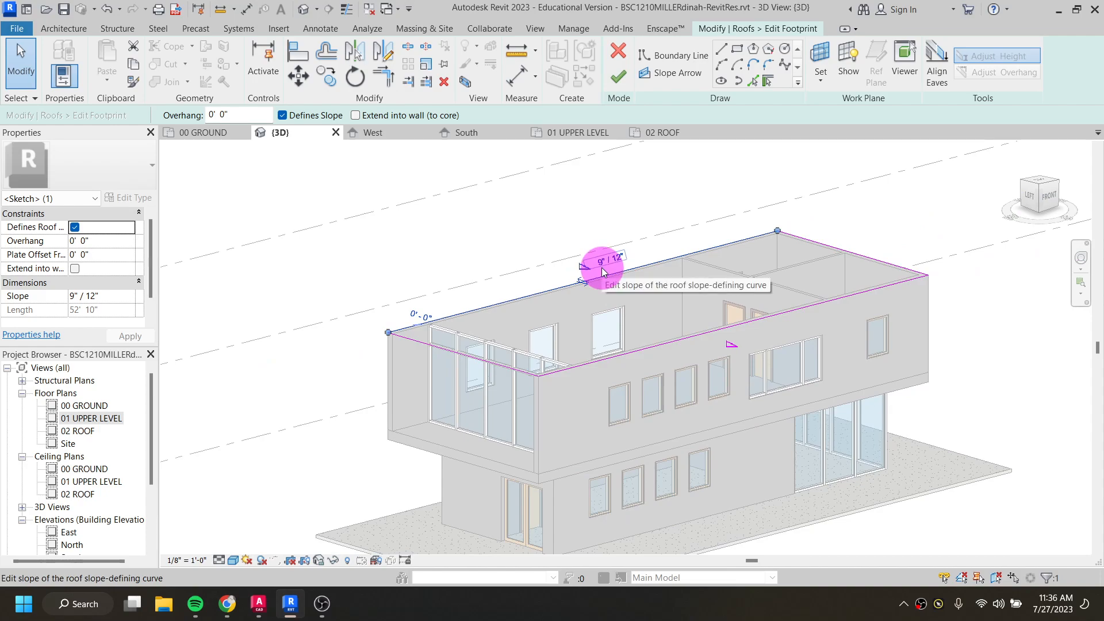
pyautogui.click(619, 77)
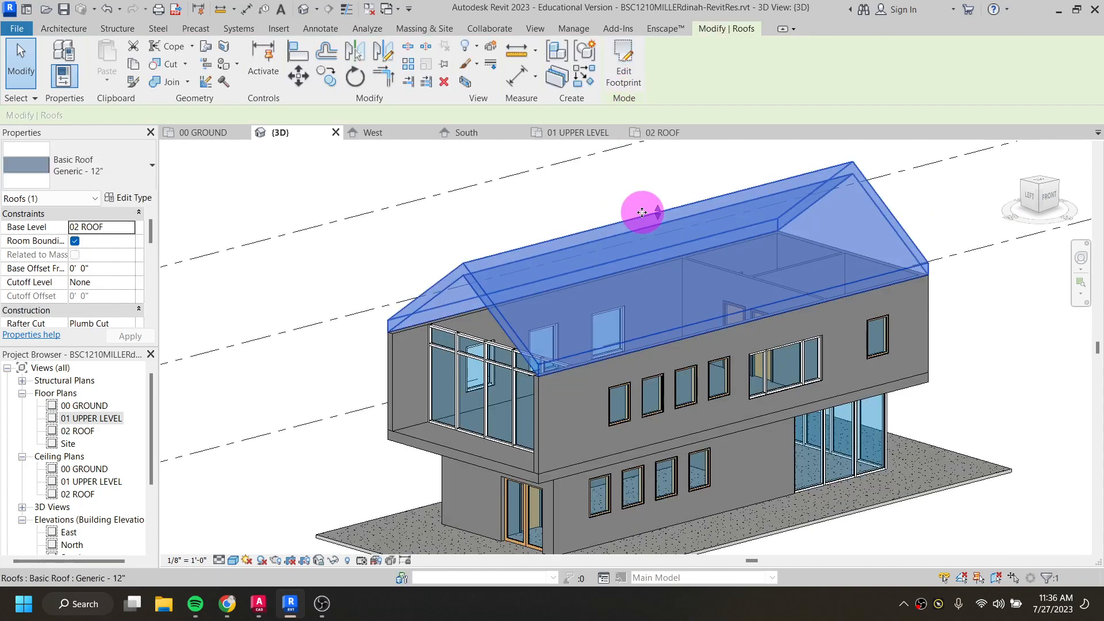
# Raise the roof's ridge by its shape handle, and set the roof slope to 10" / 12"
pyautogui.moveTo(658, 209)
pyautogui.mouseDown()
pyautogui.moveTo(655, 165)
pyautogui.moveTo(662, 209)
pyautogui.mouseUp()
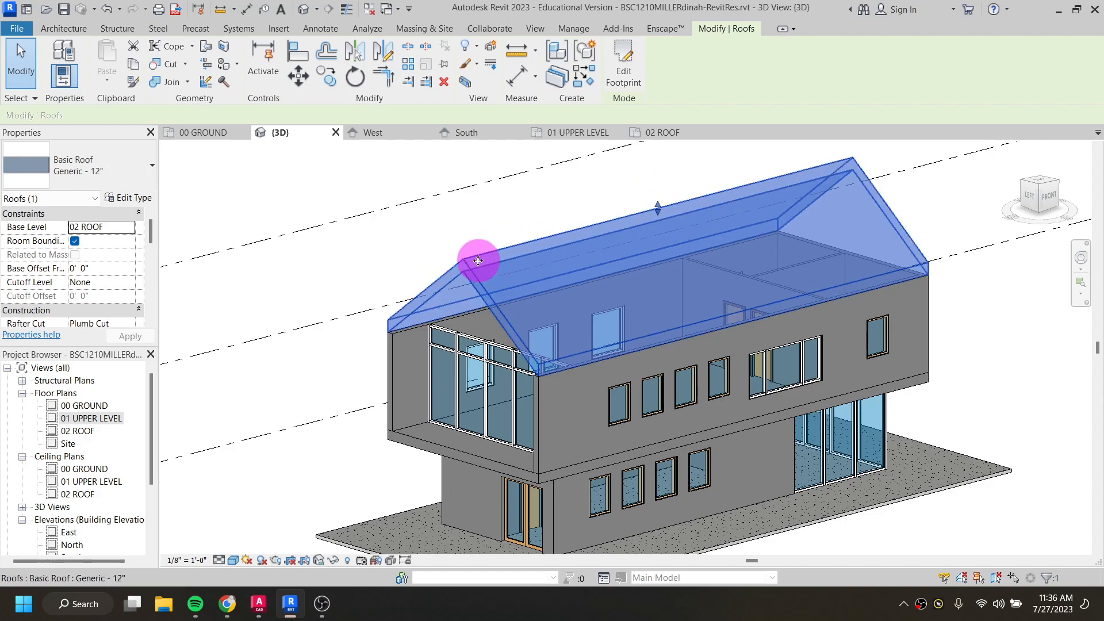
pyautogui.scroll(-1, 89, 281)
pyautogui.scroll(-3, 89, 278)
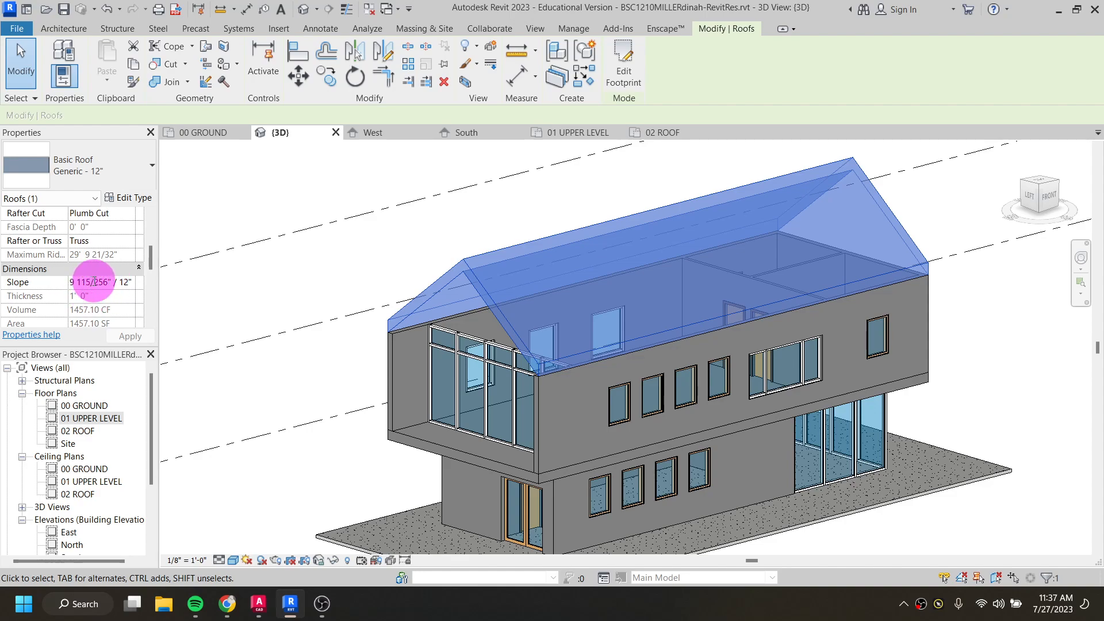
pyautogui.moveTo(107, 284); pyautogui.dragTo(65, 284)
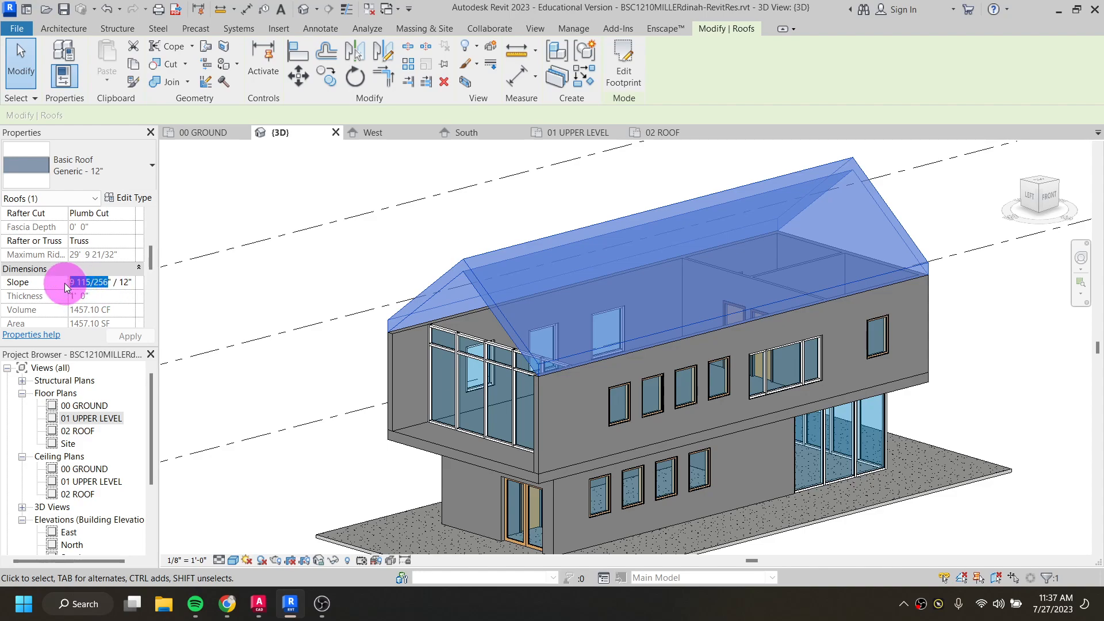
pyautogui.write('10')
pyautogui.press('Return')
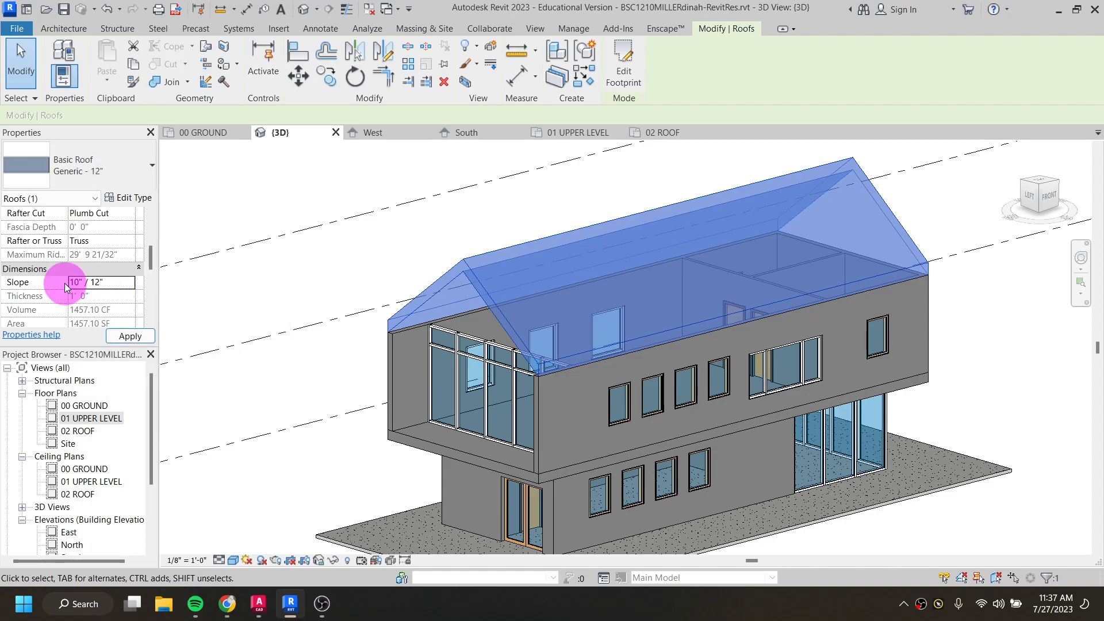
pyautogui.click(304, 265)
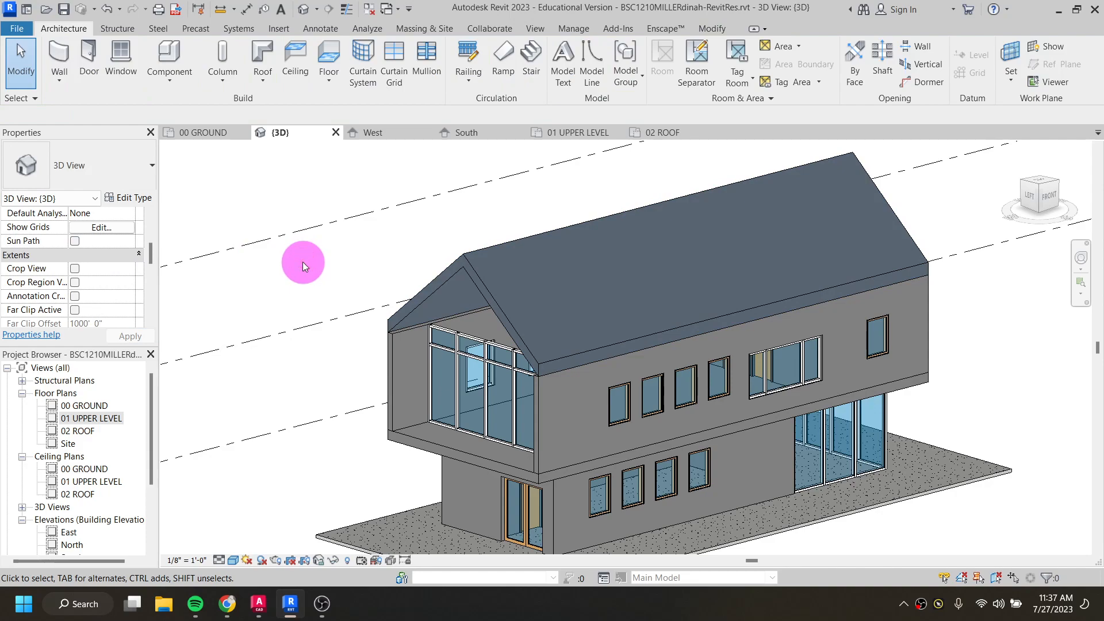
pyautogui.click(440, 264)
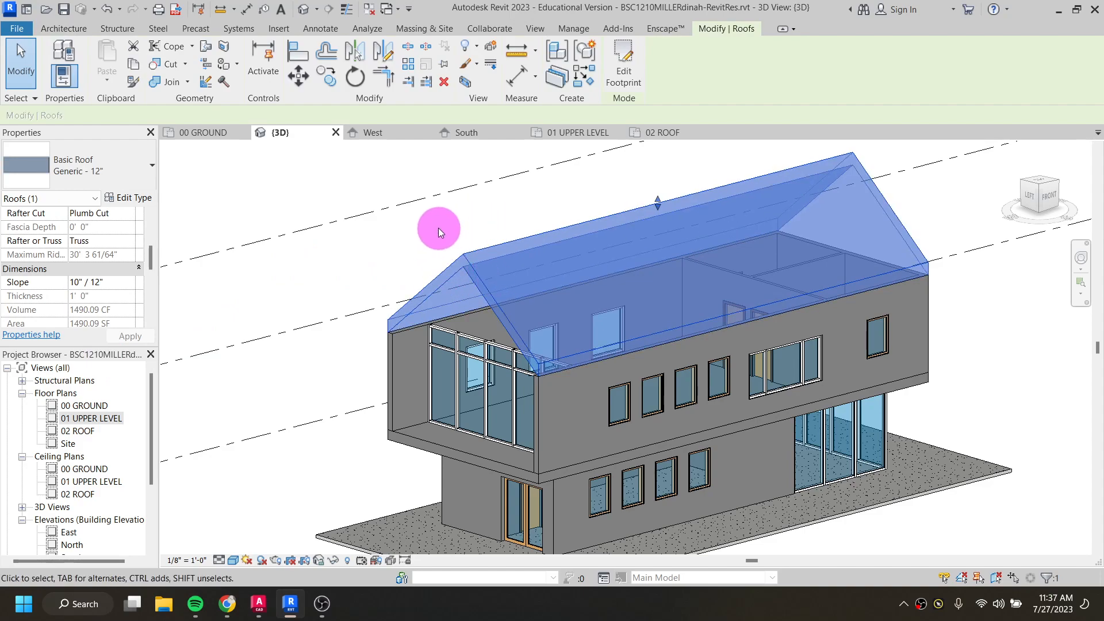
pyautogui.click(412, 243)
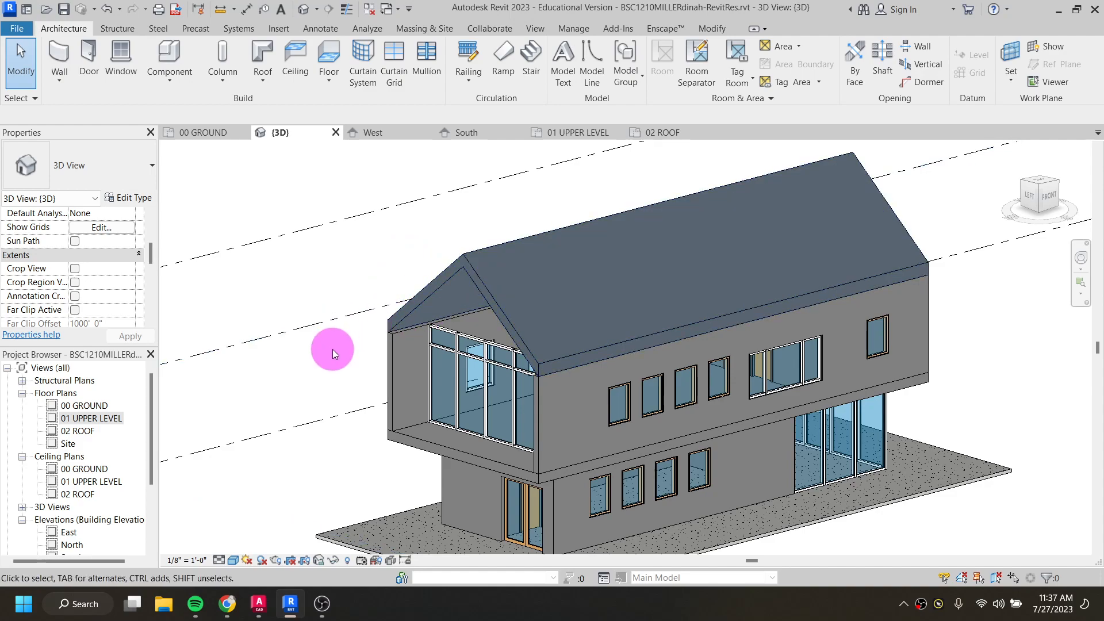
# Attach the top of the upper level's north Generic - 8" wall to the roof
pyautogui.keyDown('shift'); pyautogui.moveTo(340, 337); pyautogui.dragTo(404, 322, button='middle'); pyautogui.keyUp('shift')
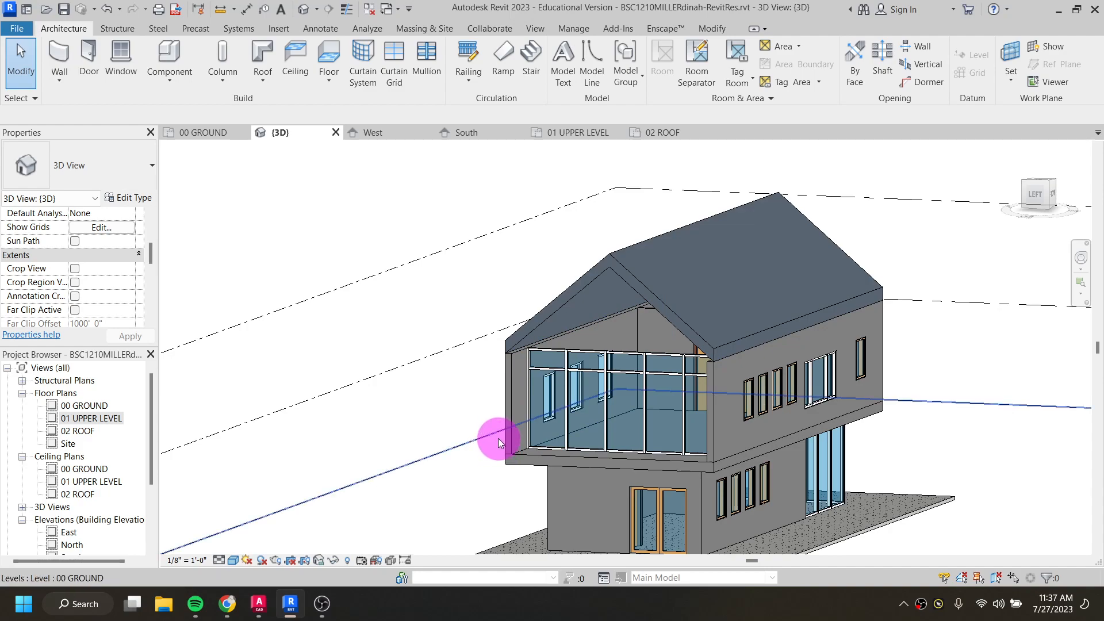
pyautogui.scroll(3, 515, 371)
pyautogui.click(512, 362)
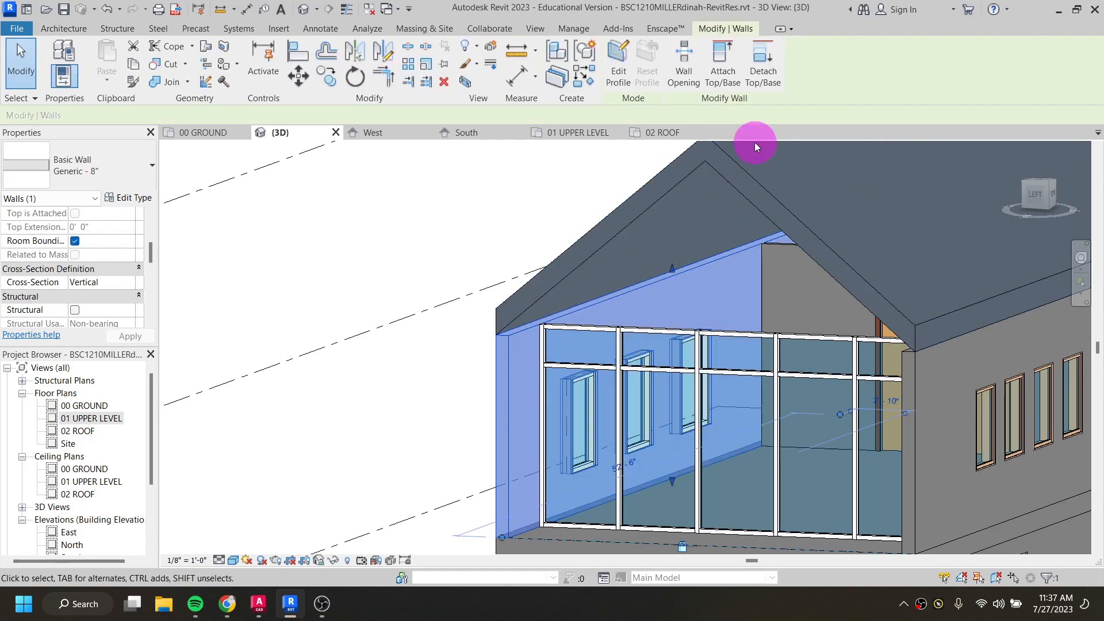
pyautogui.click(723, 58)
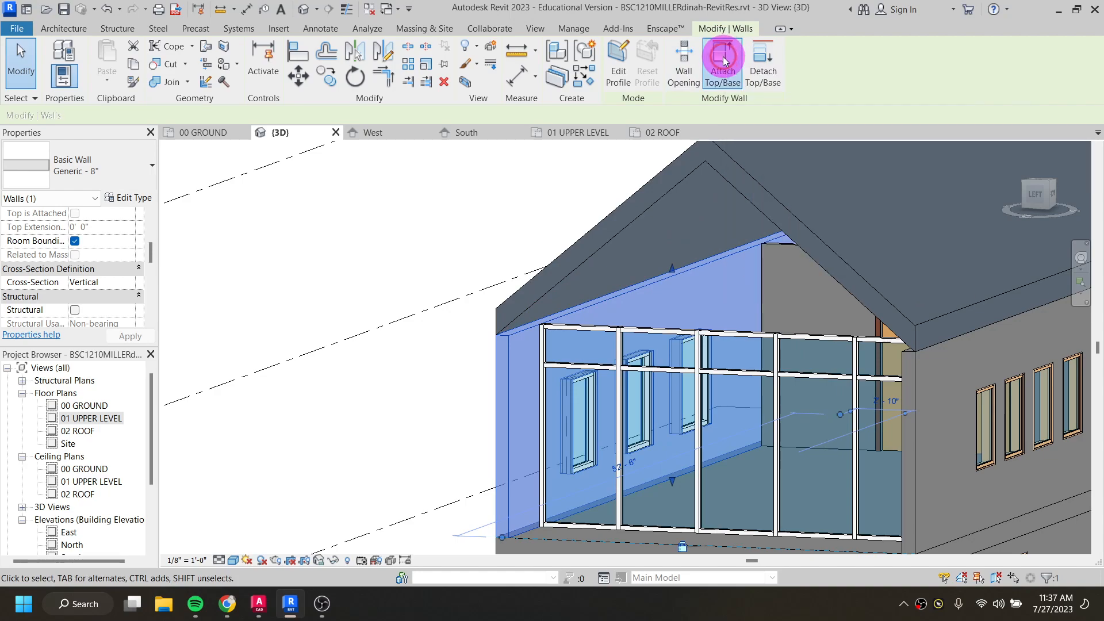
pyautogui.click(676, 185)
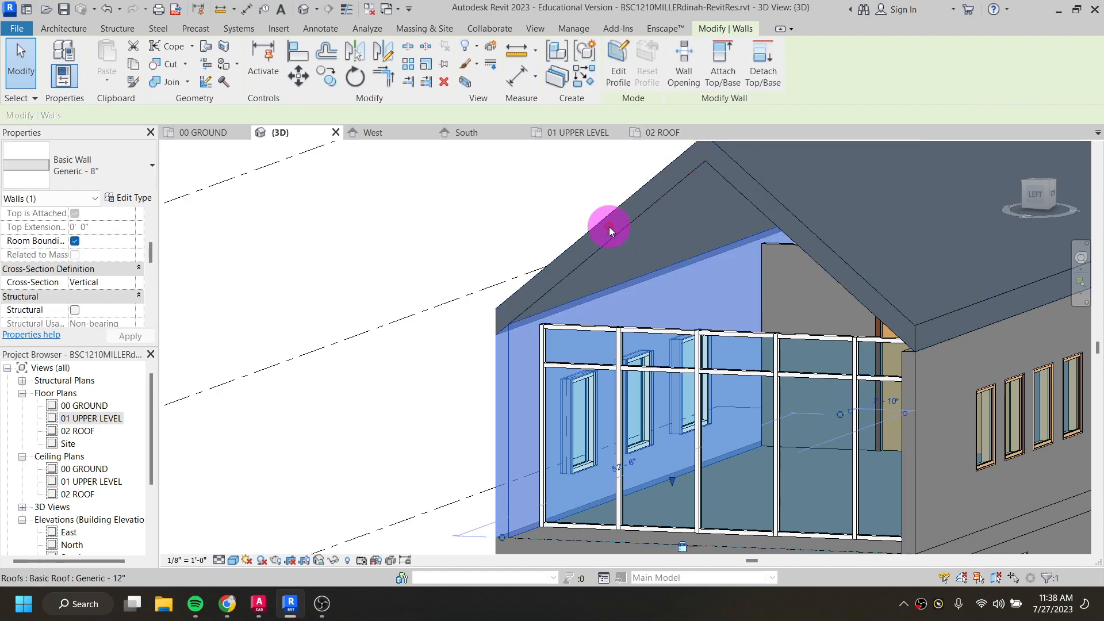
pyautogui.click(432, 440)
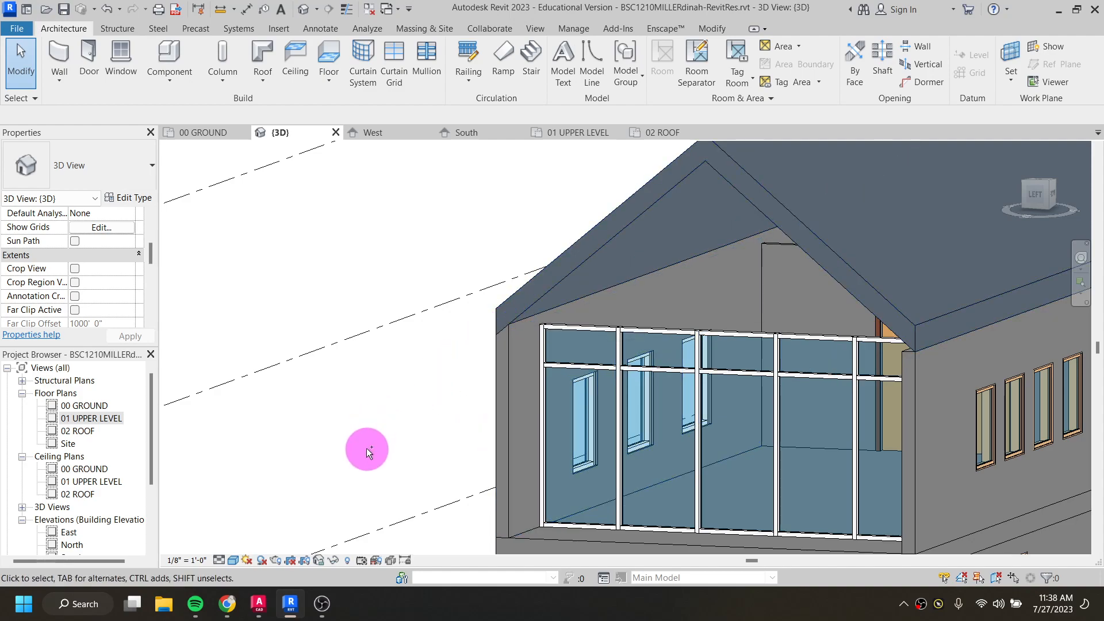
pyautogui.scroll(-3, 371, 440)
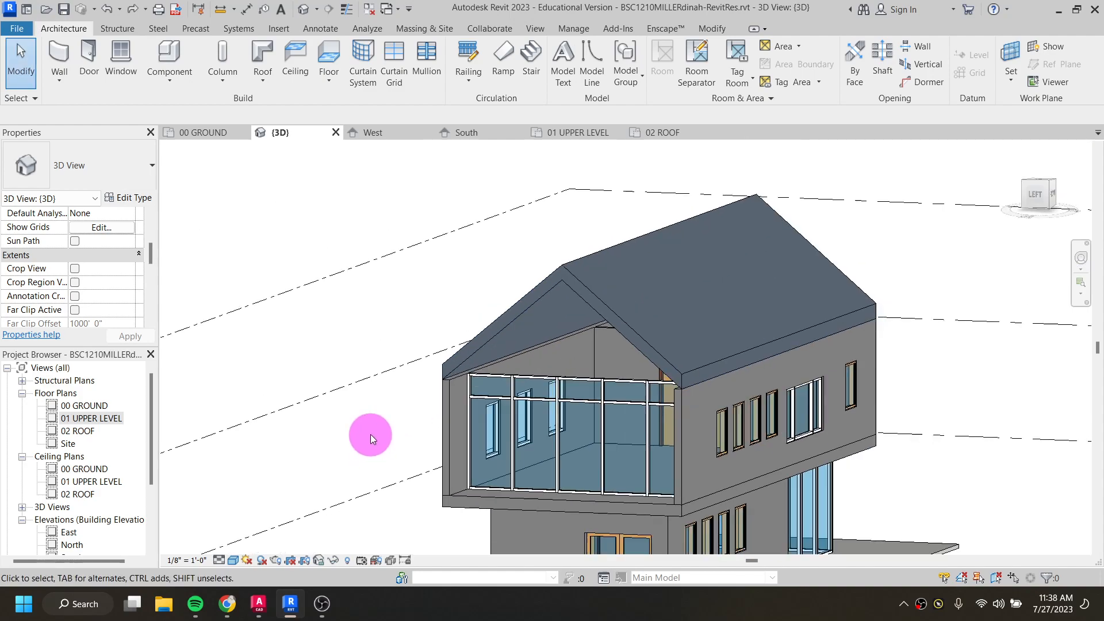
pyautogui.keyDown('shift'); pyautogui.moveTo(372, 433); pyautogui.dragTo(393, 433, button='middle'); pyautogui.keyUp('shift')
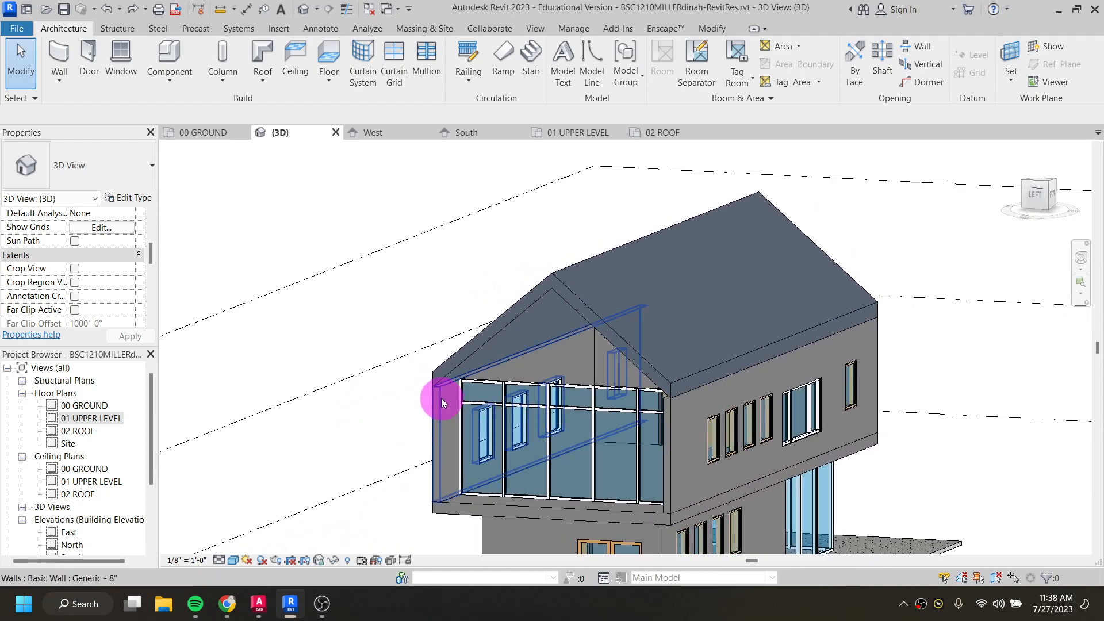
pyautogui.press('Tab')
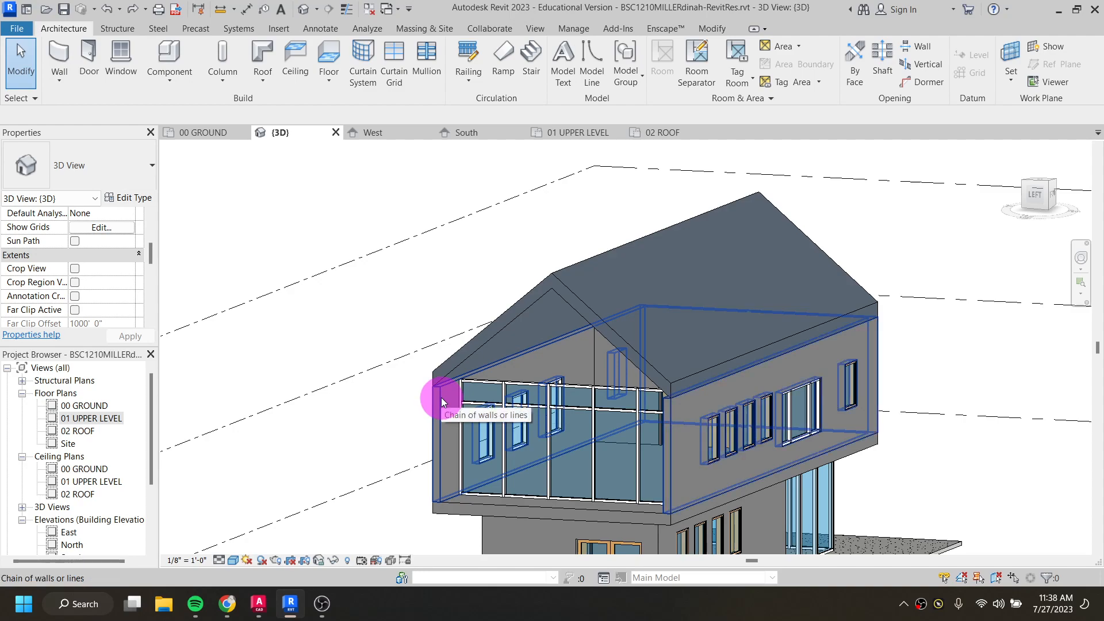
pyautogui.press('Tab')
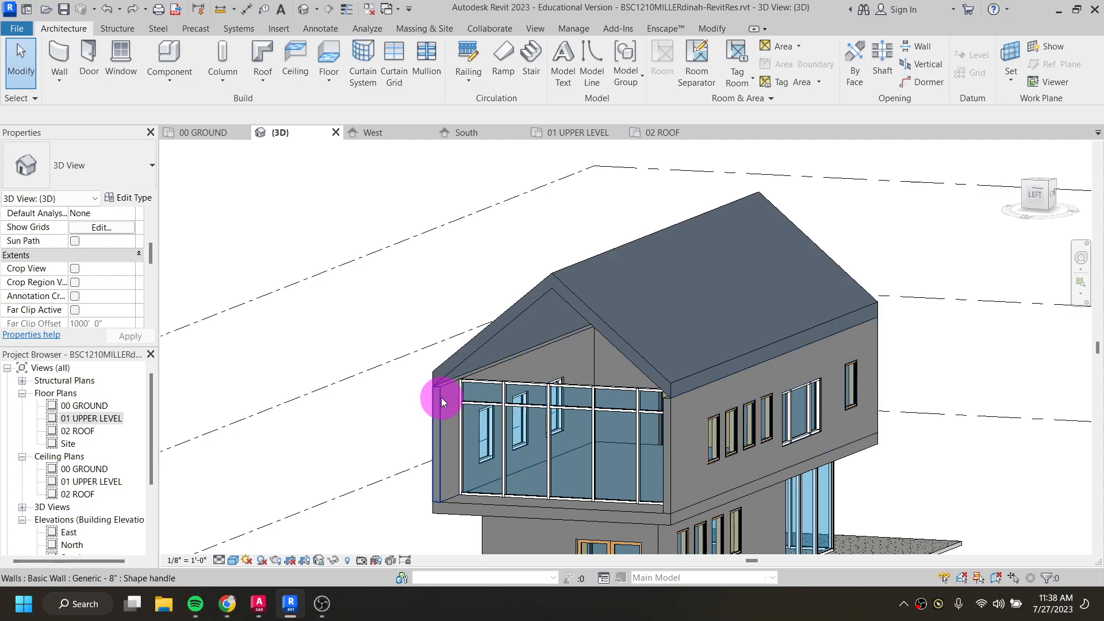
pyautogui.press('Tab')
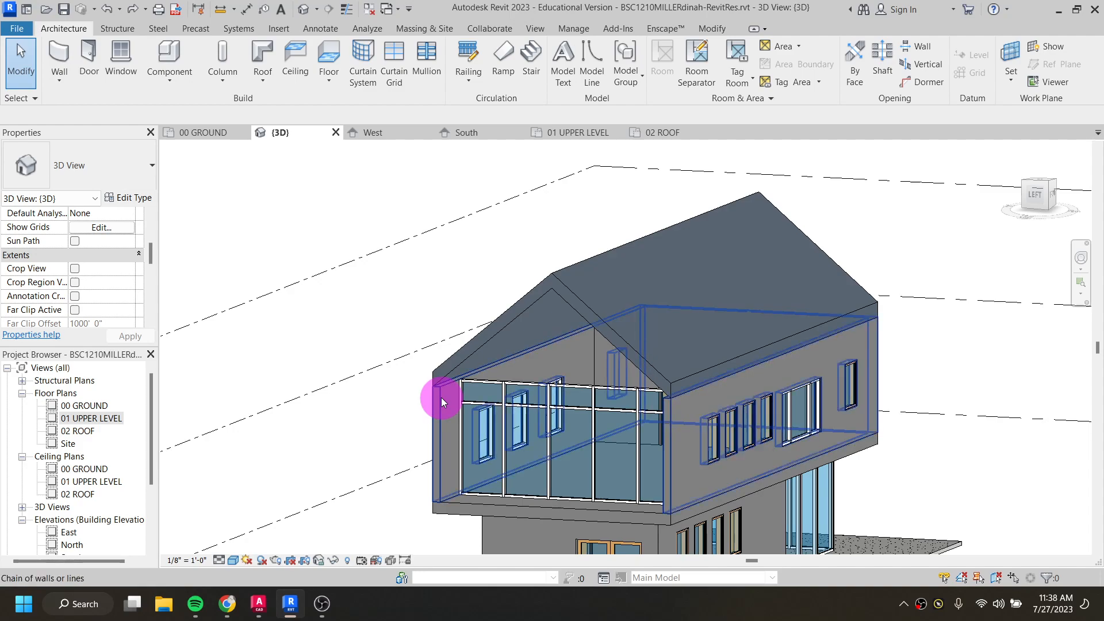
pyautogui.press('Tab')
pyautogui.press('Tab')
pyautogui.press('Tab')
pyautogui.press('Tab')
pyautogui.press('Tab')
pyautogui.press('Tab')
pyautogui.press('Tab')
pyautogui.press('Tab')
pyautogui.press('Tab')
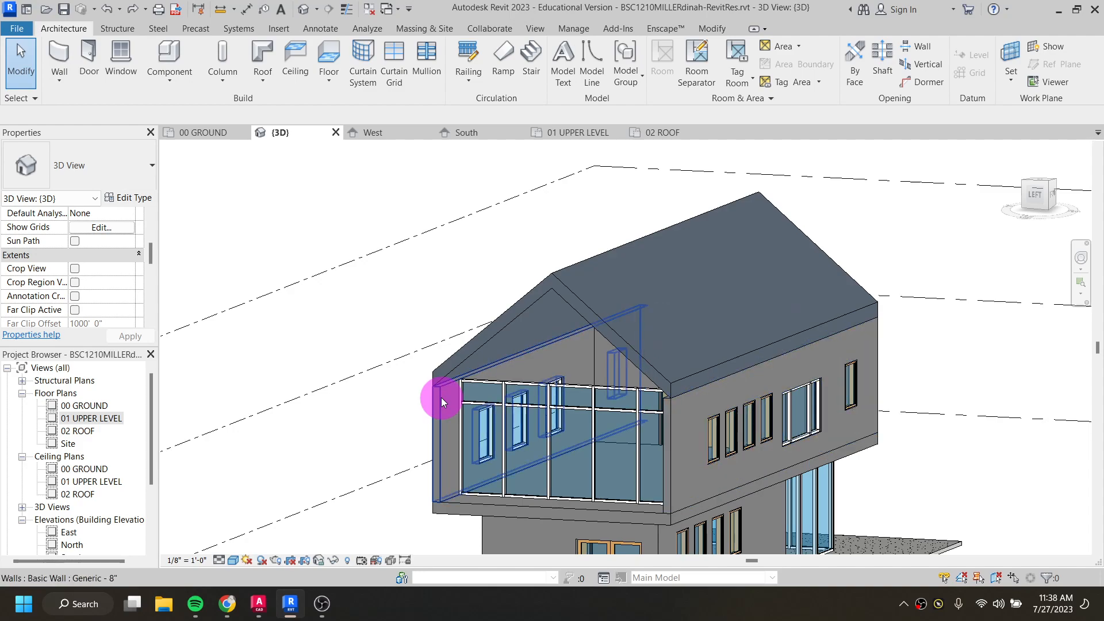
pyautogui.press('Tab')
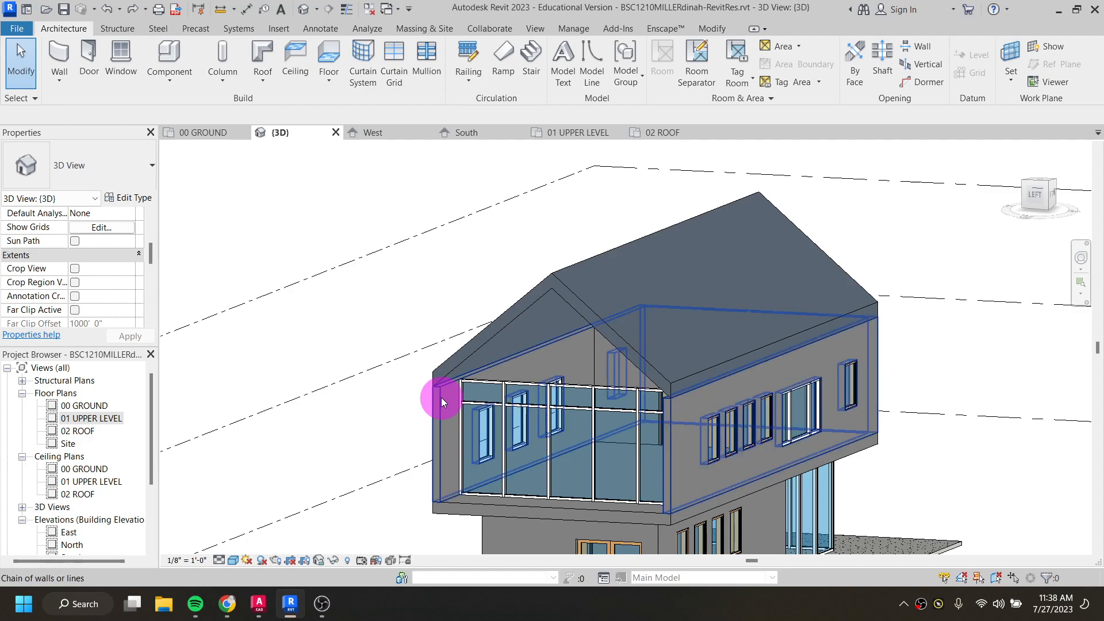
pyautogui.click(441, 398)
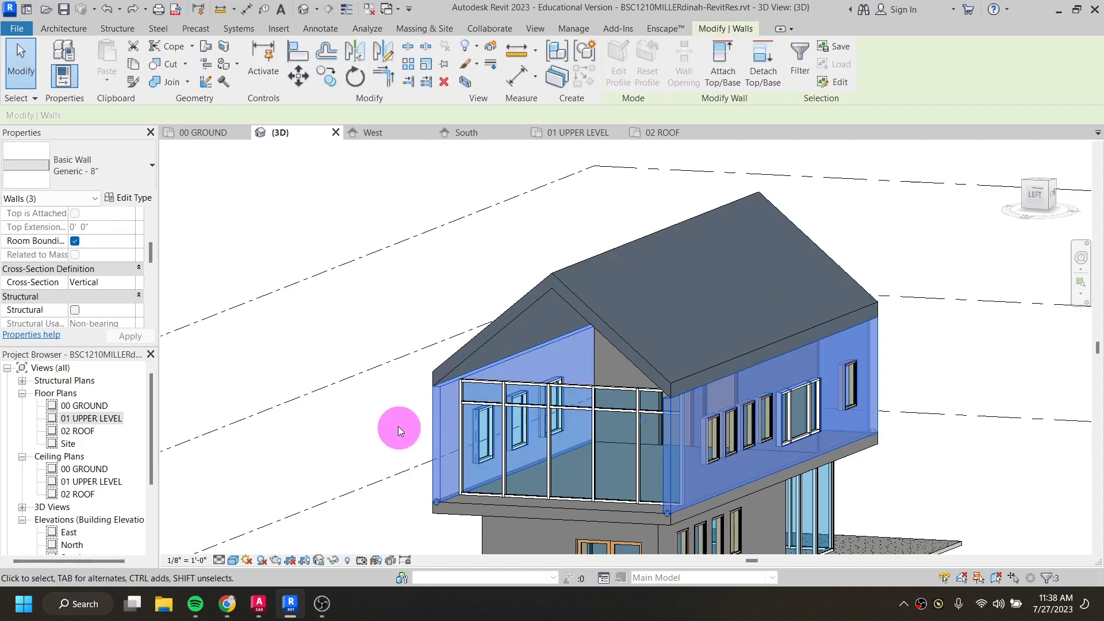
pyautogui.click(389, 399)
# Select the connected chain of three upper-level Generic - 8" exterior walls and attach their tops to the roof
pyautogui.press('Tab')
pyautogui.click(443, 398)
pyautogui.keyDown('shift'); pyautogui.moveTo(493, 414); pyautogui.dragTo(382, 389, button='middle'); pyautogui.keyUp('shift')
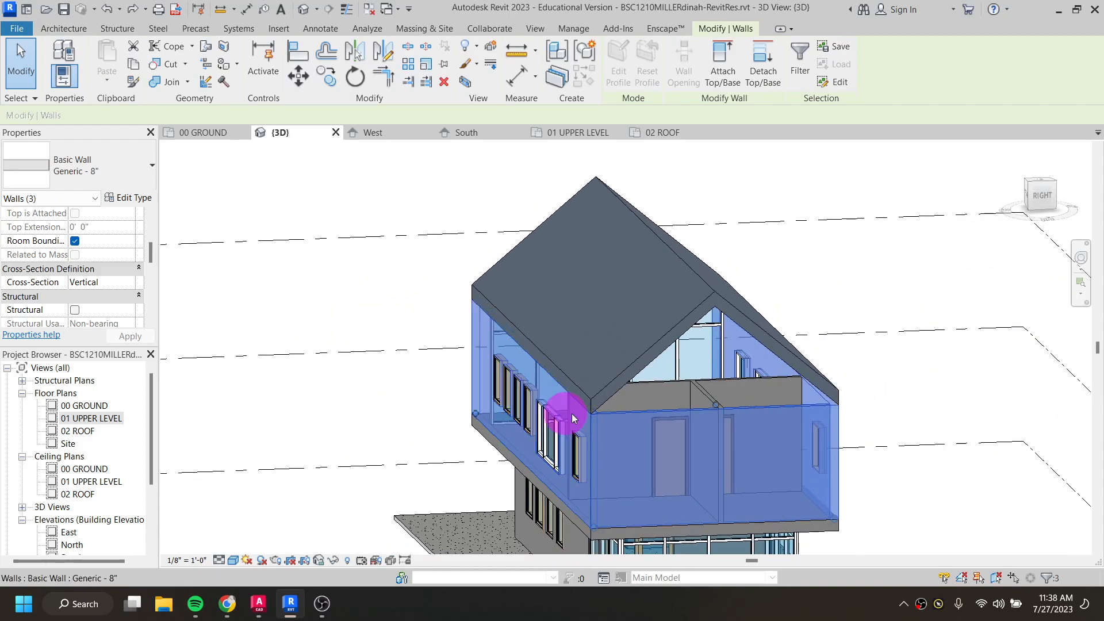
pyautogui.click(723, 73)
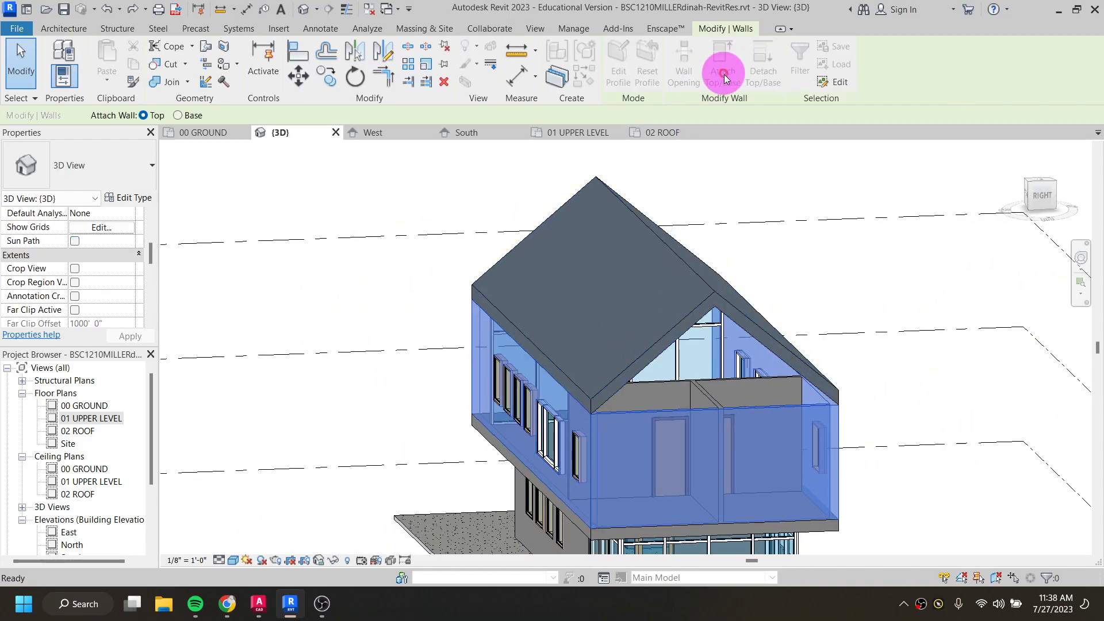
pyautogui.click(721, 303)
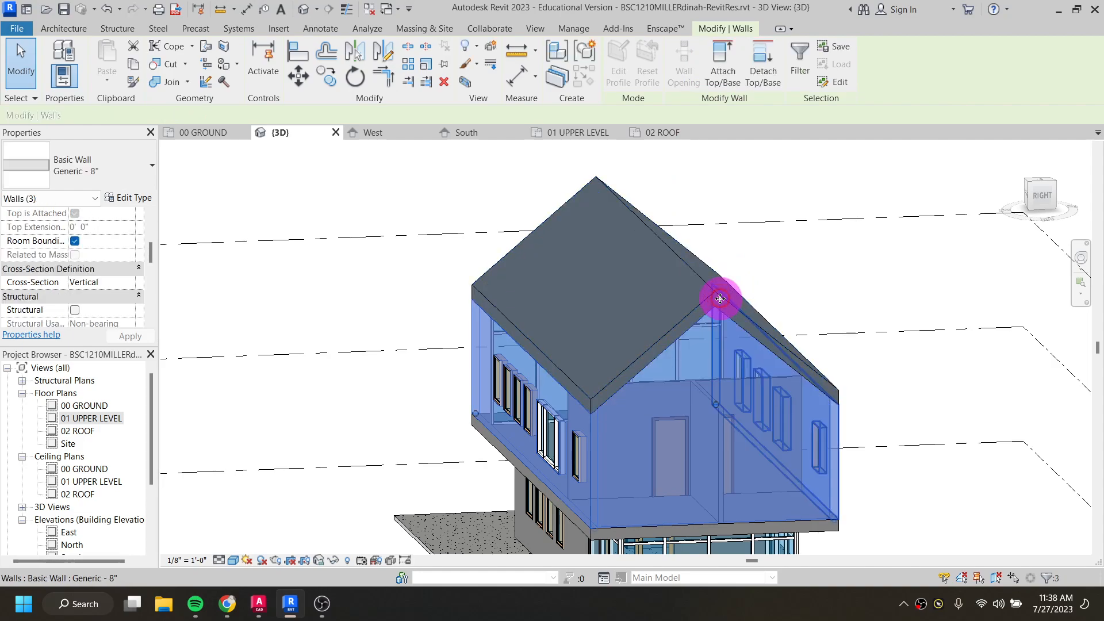
pyautogui.click(820, 278)
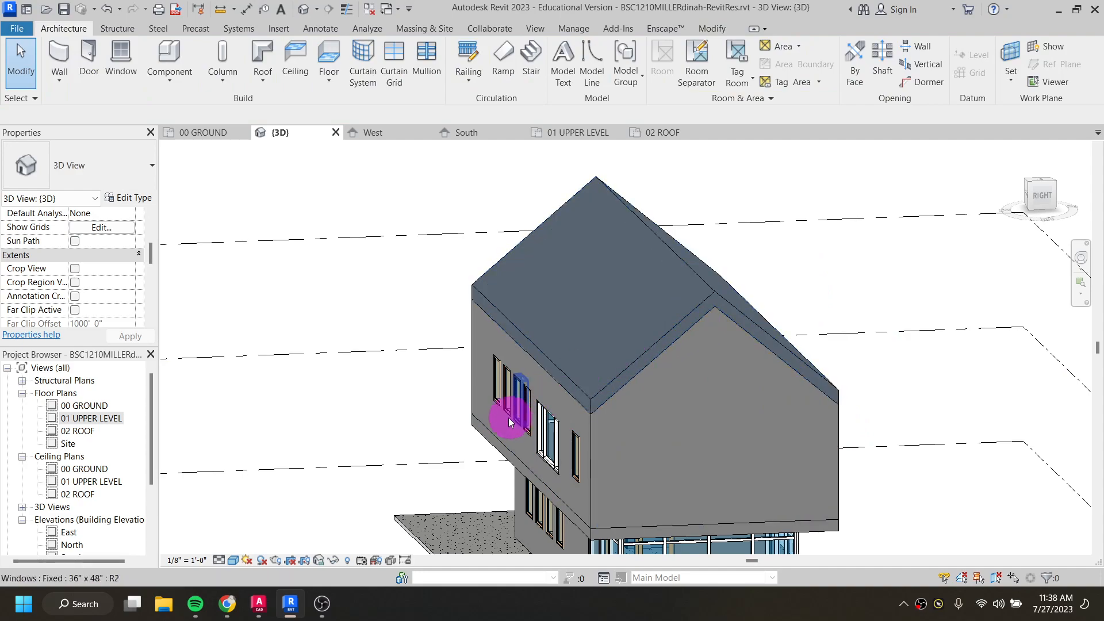
# Attach the top of the west Storefront curtain wall to the roof, deleting the mullions that can no longer be created
pyautogui.scroll(-2, 493, 415)
pyautogui.keyDown('shift'); pyautogui.moveTo(434, 434); pyautogui.dragTo(752, 419, button='middle'); pyautogui.keyUp('shift')
pyautogui.scroll(4, 512, 391)
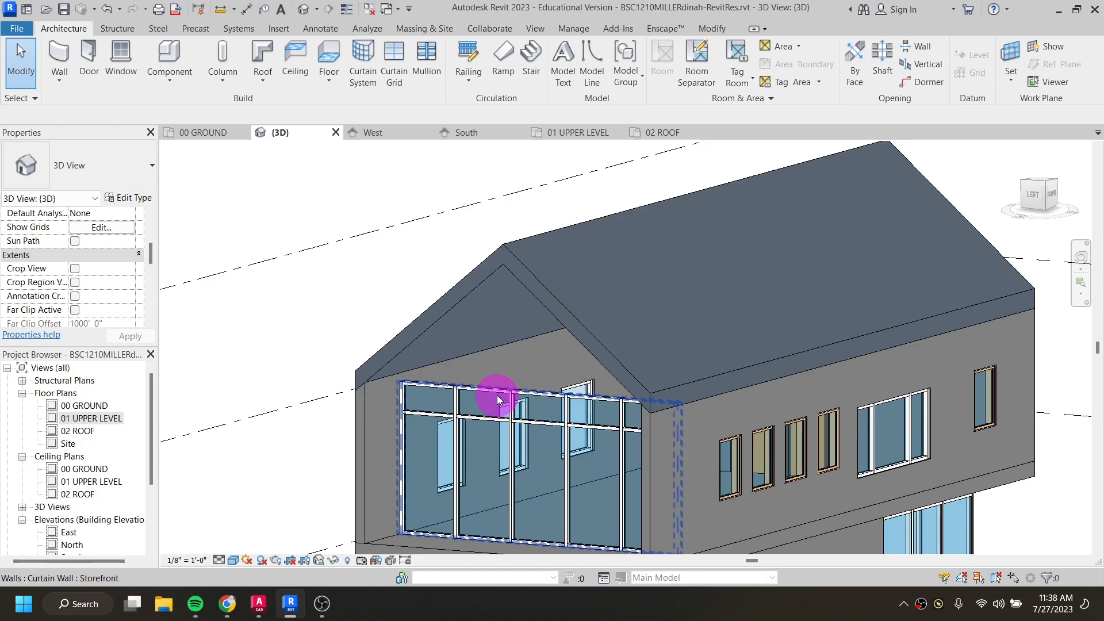
pyautogui.click(499, 397)
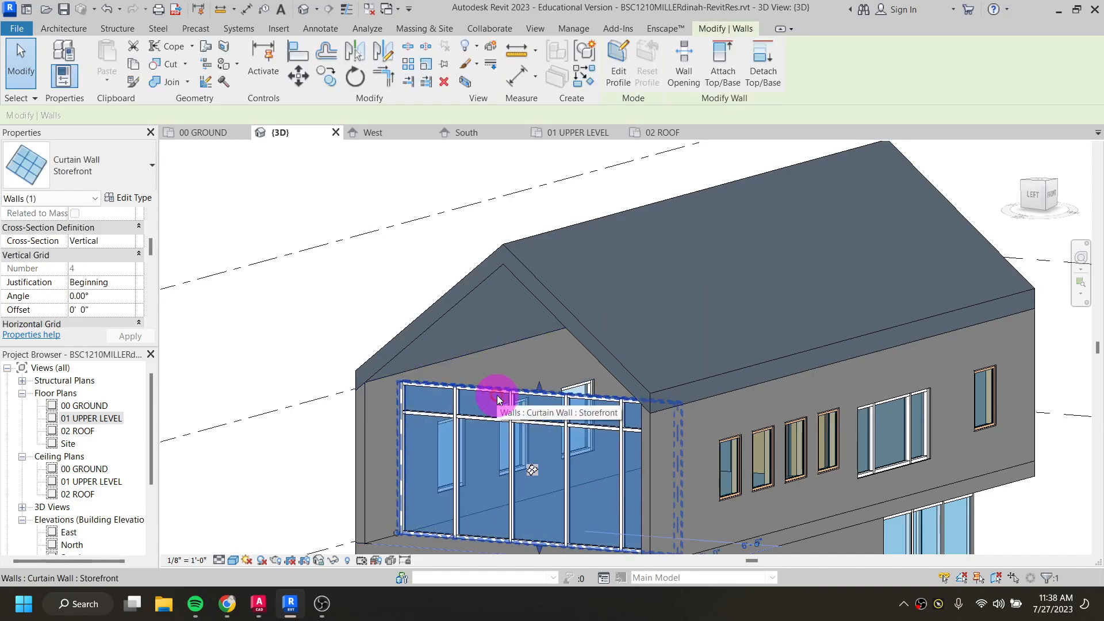
pyautogui.click(723, 69)
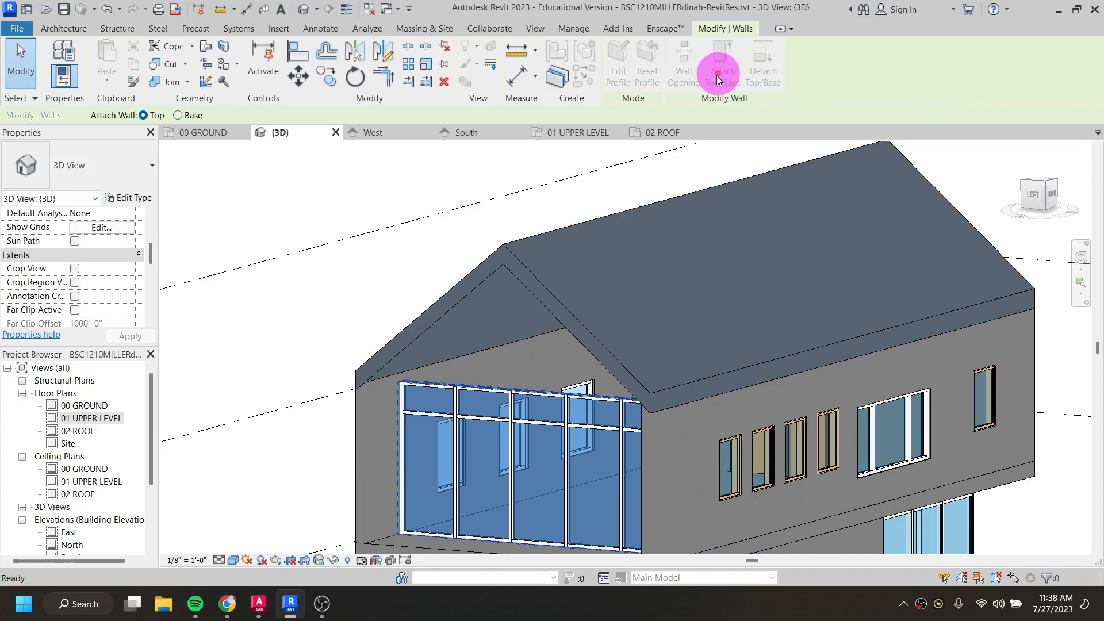
pyautogui.click(561, 301)
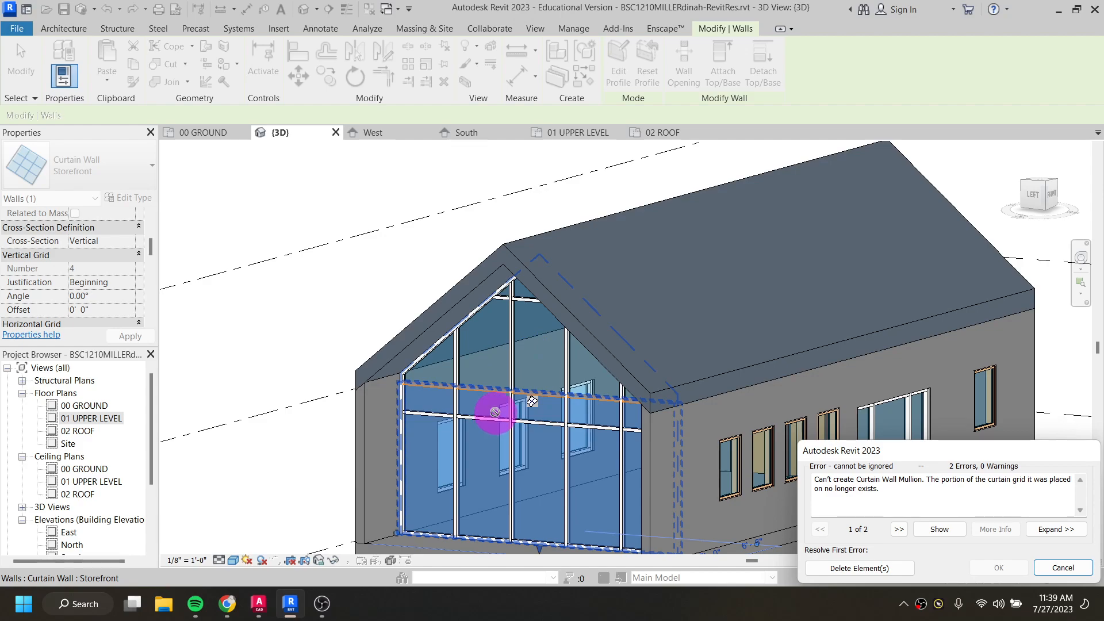
pyautogui.click(832, 568)
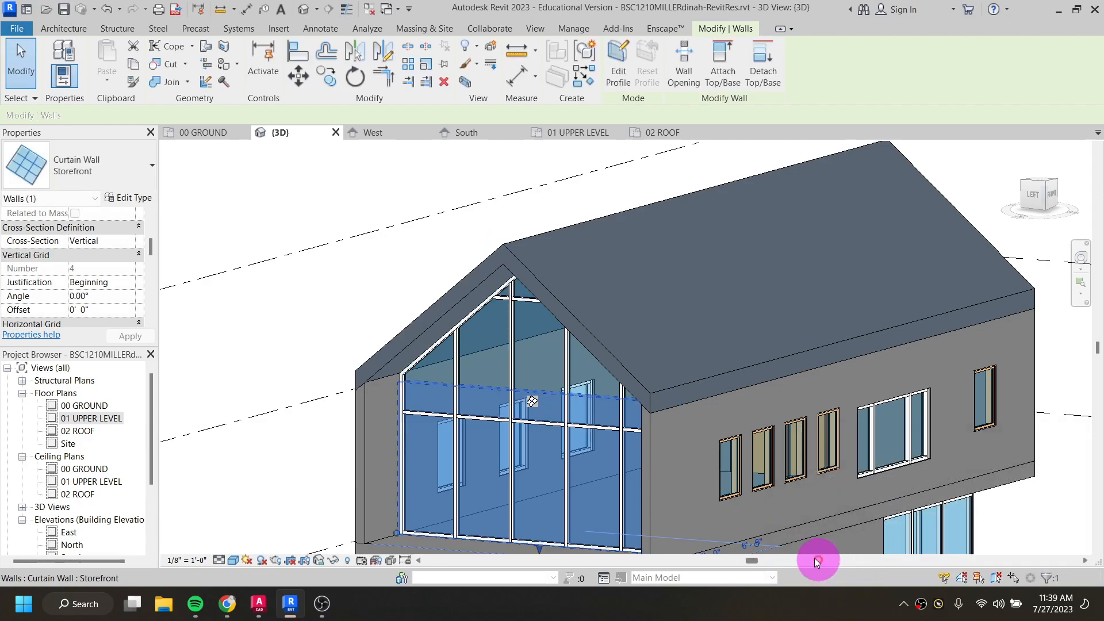
pyautogui.click(343, 299)
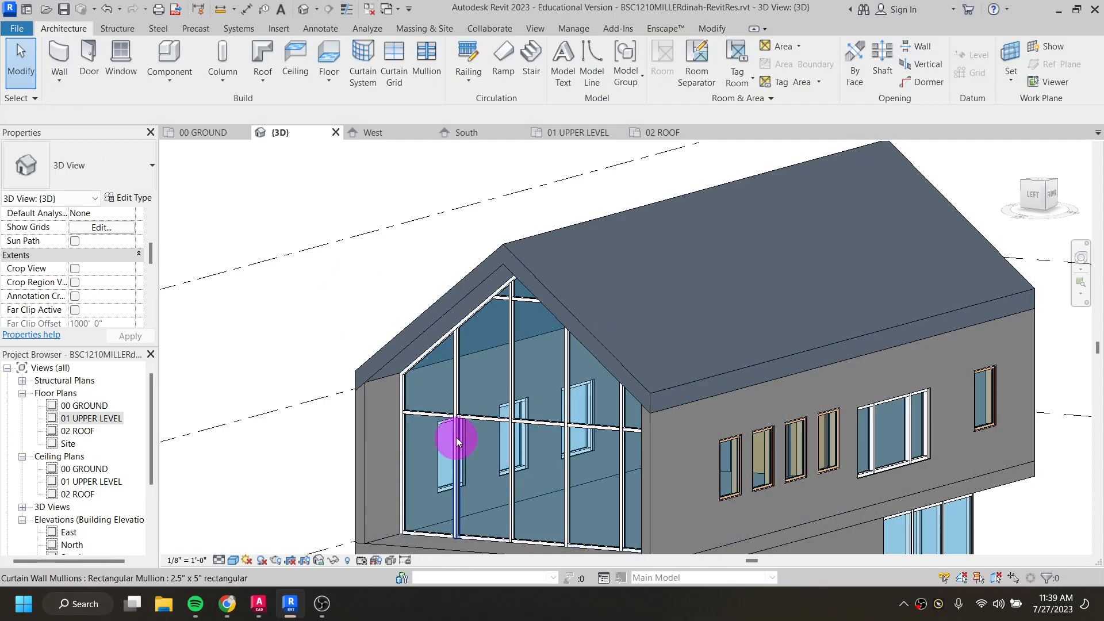
# Detach the top of the upper level's east gable-end wall from the roof
pyautogui.keyDown('shift'); pyautogui.moveTo(468, 439); pyautogui.dragTo(229, 448, button='middle'); pyautogui.keyUp('shift')
pyautogui.scroll(-2, 581, 413)
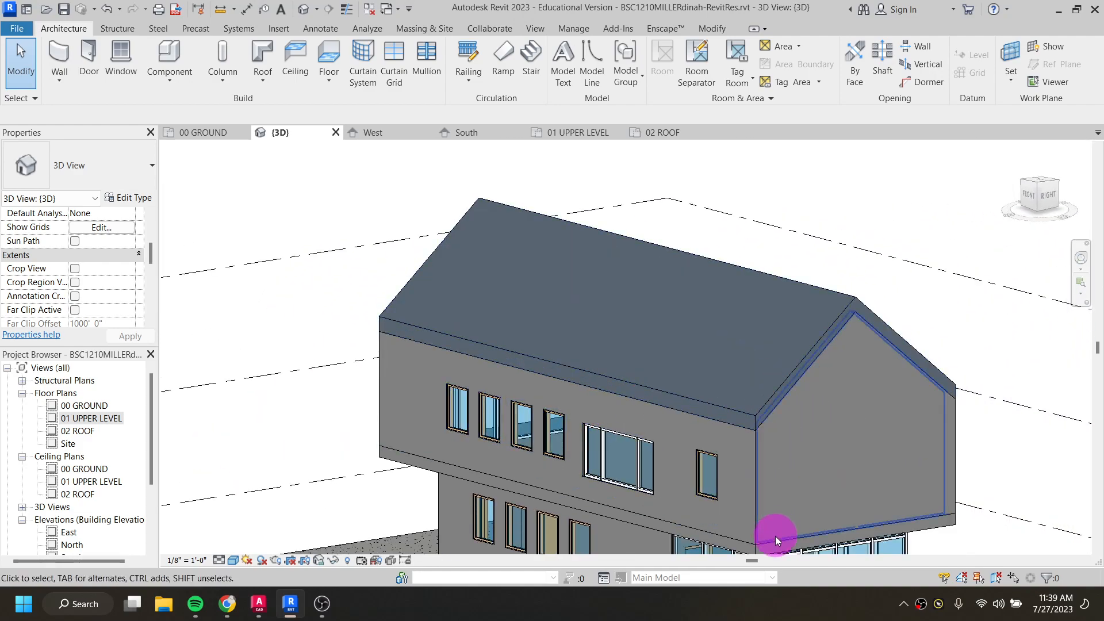
pyautogui.click(862, 319)
pyautogui.click(754, 73)
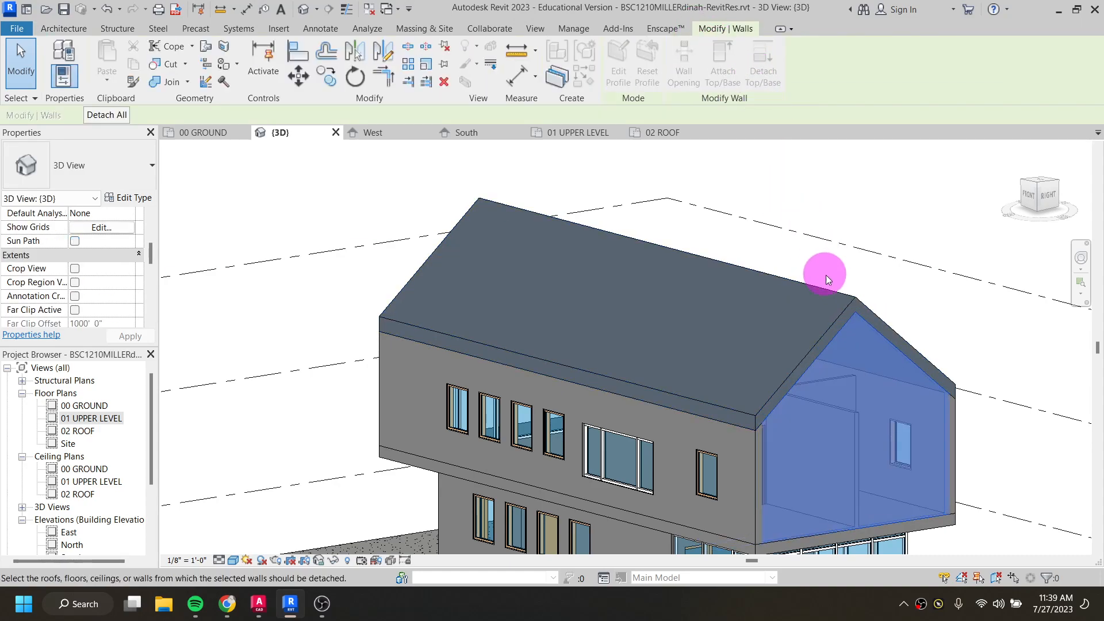
pyautogui.click(852, 299)
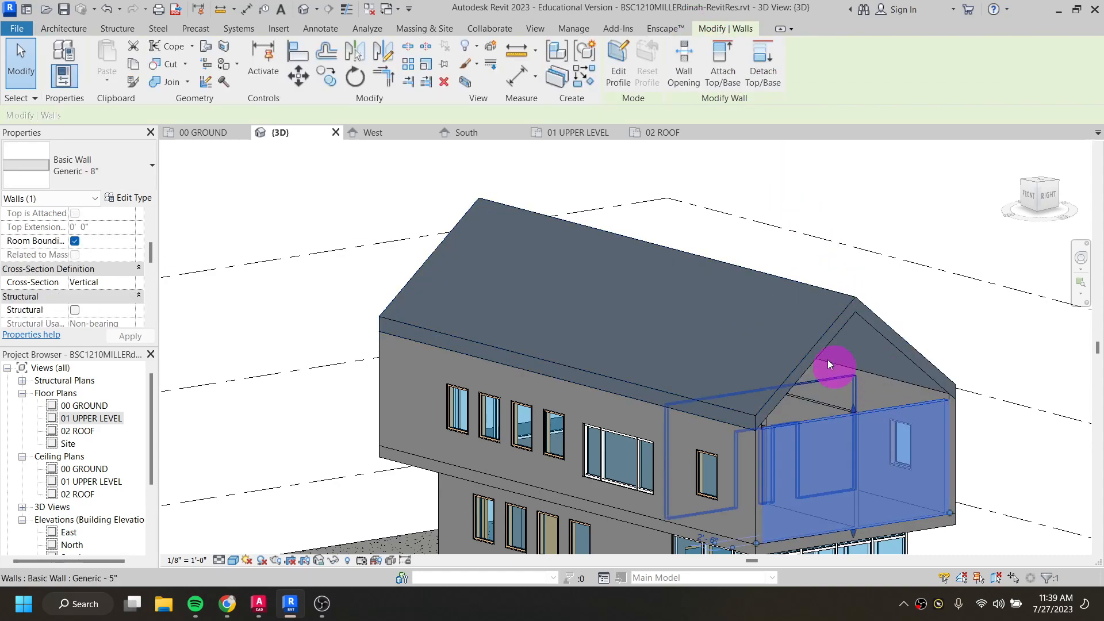
# Open the upper level's east gable-end wall profile for editing and delete its horizontal top line
pyautogui.click(624, 57)
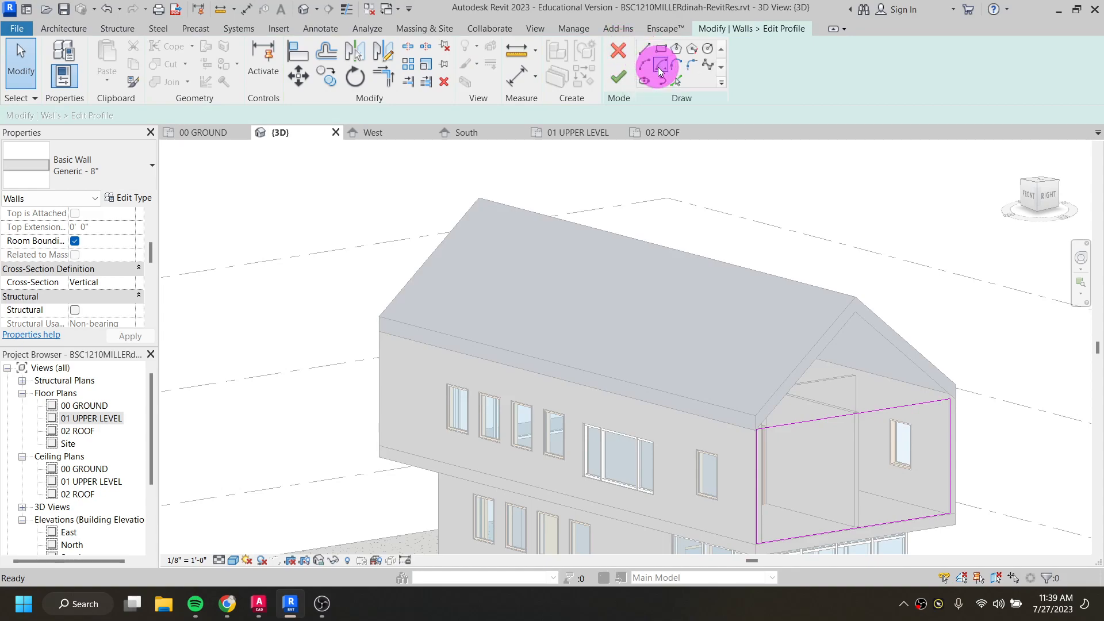
pyautogui.scroll(1, 864, 409)
pyautogui.scroll(1, 865, 409)
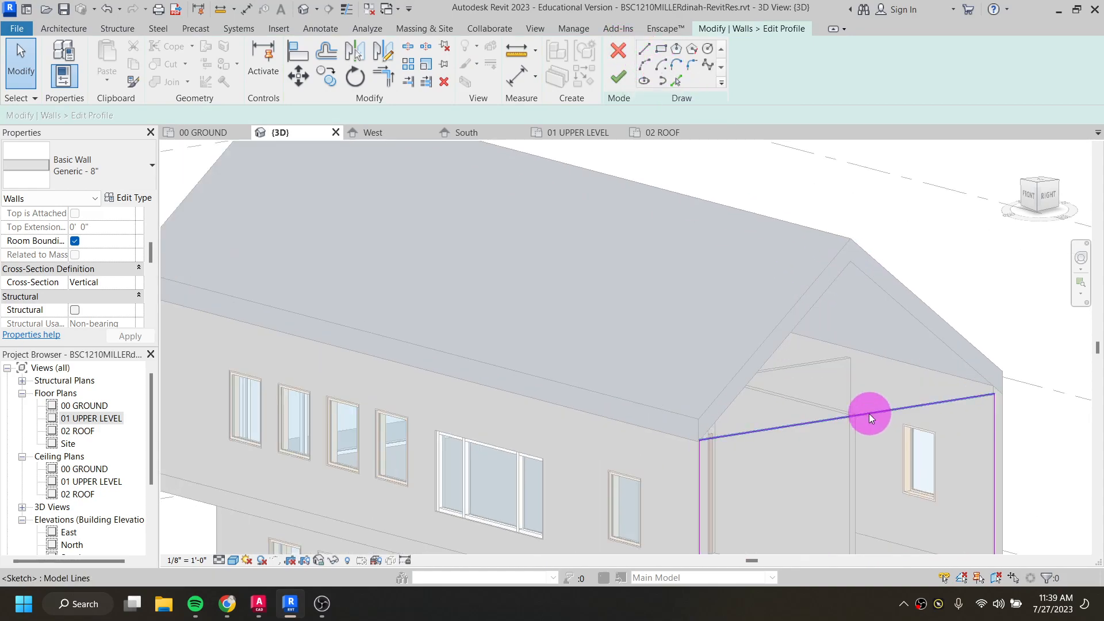
pyautogui.click(869, 413)
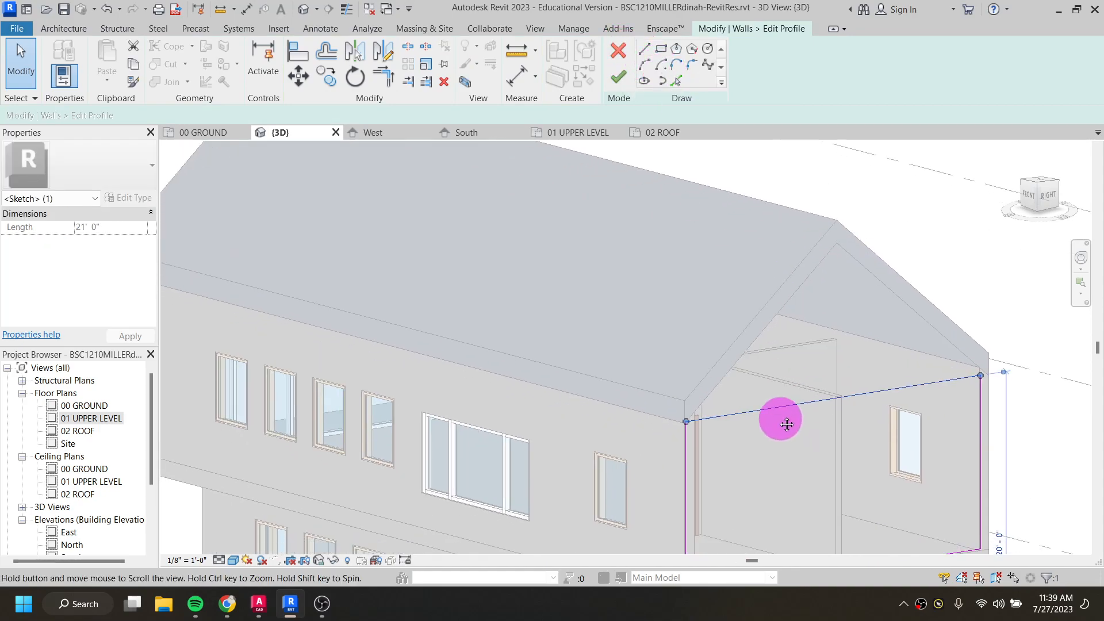
pyautogui.moveTo(784, 426); pyautogui.dragTo(712, 340, button='middle')
pyautogui.press('Delete')
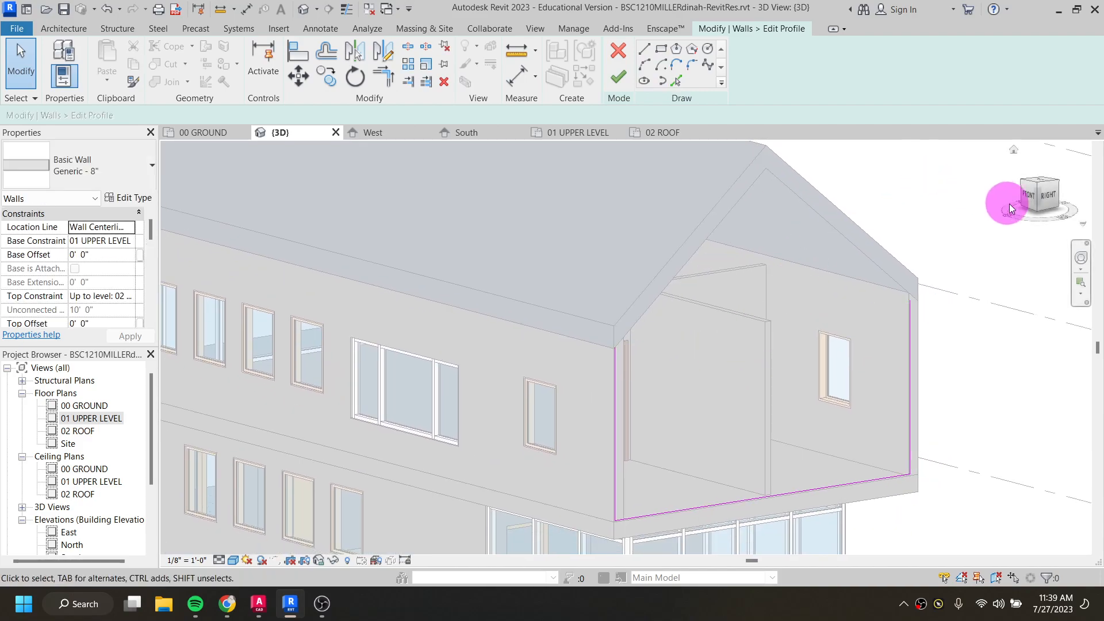
# Sketch the south slope of the wall profile along the roof's underside, from the south edge line up to the ridge
pyautogui.click(1046, 199)
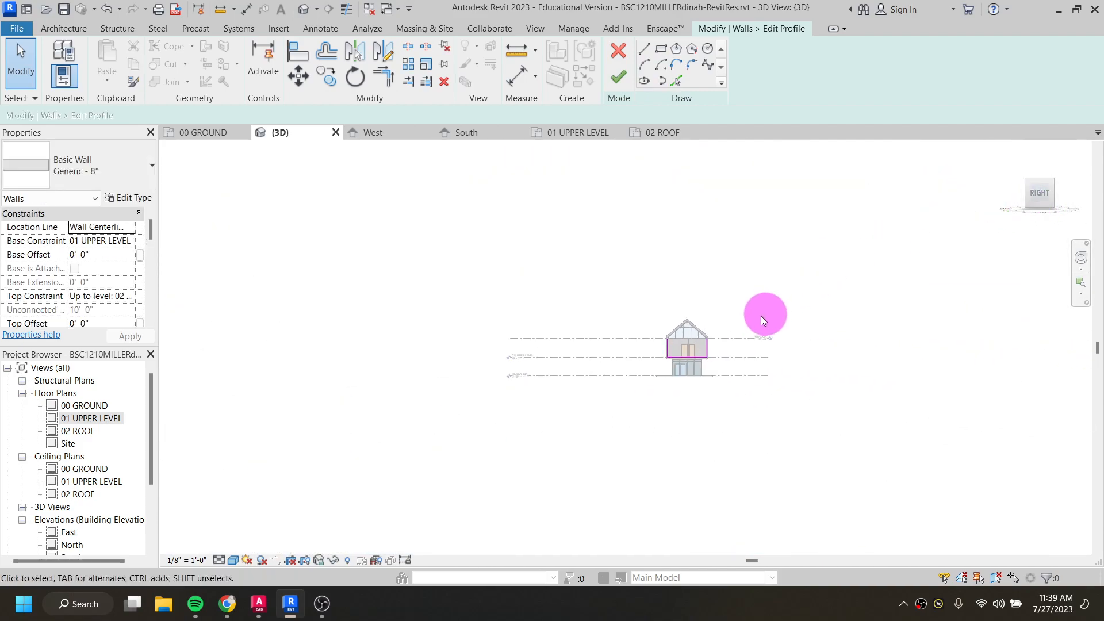
pyautogui.scroll(3, 550, 377)
pyautogui.click(644, 49)
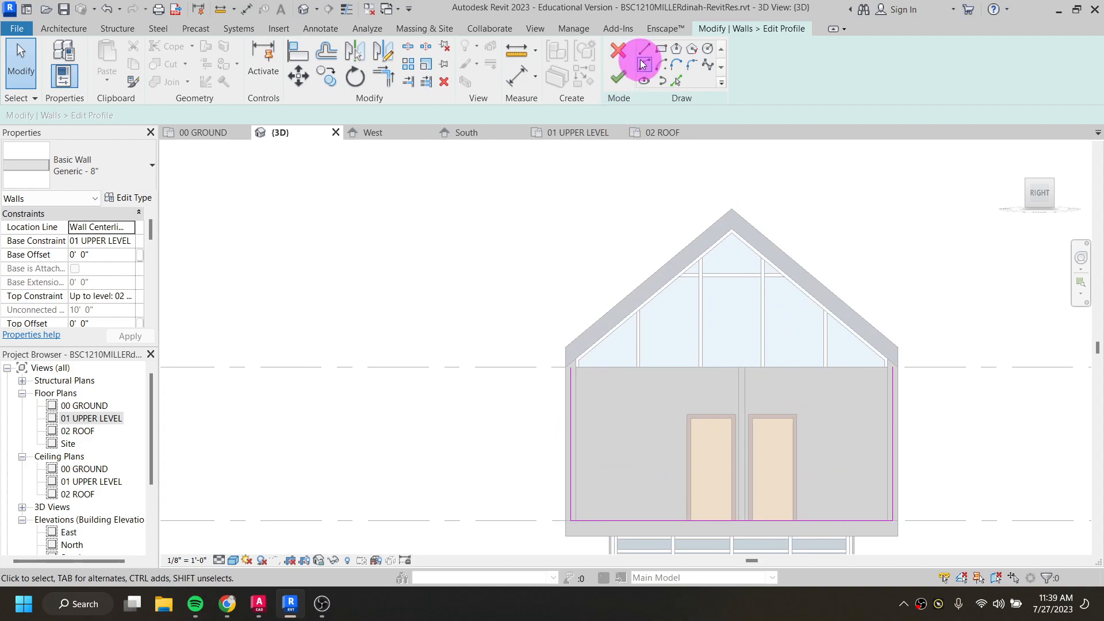
pyautogui.click(571, 365)
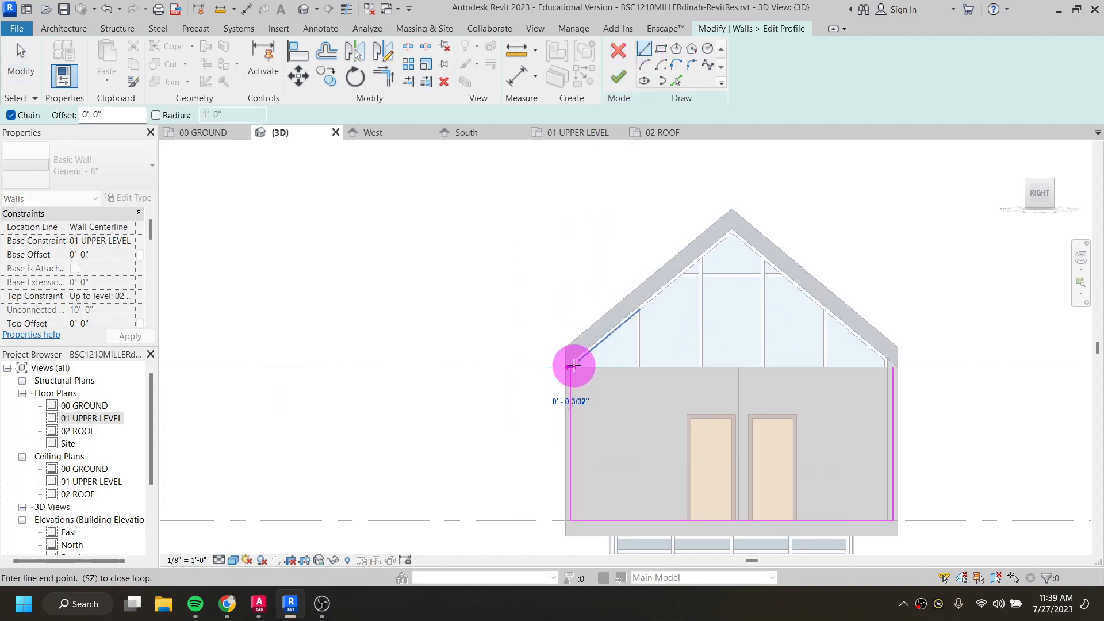
pyautogui.scroll(4, 568, 364)
pyautogui.click(561, 360)
pyautogui.scroll(-2, 600, 313)
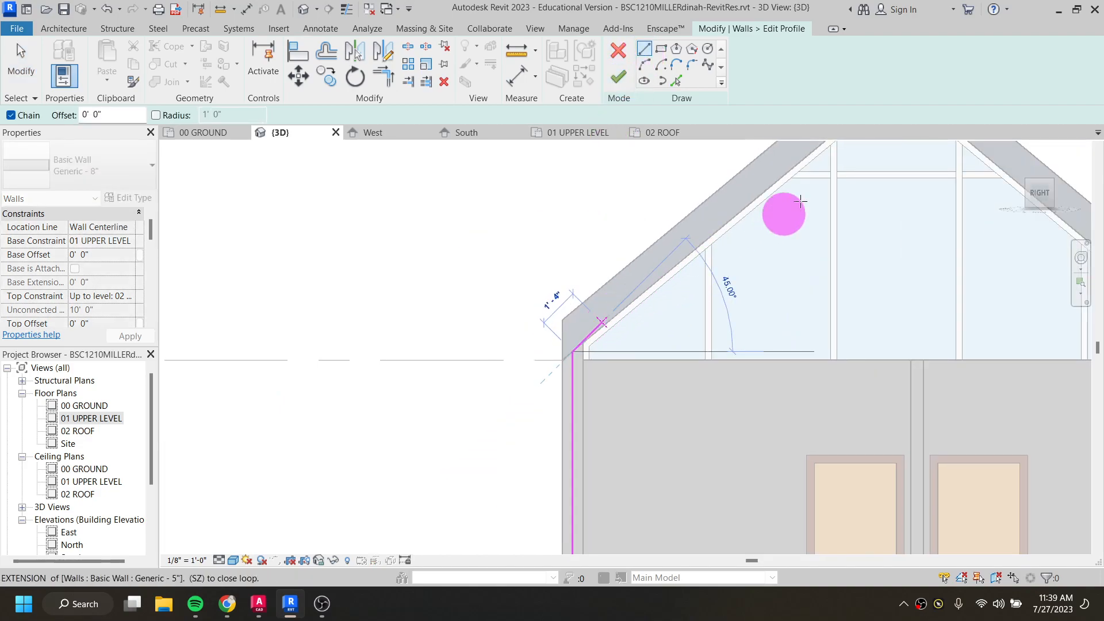
pyautogui.scroll(-4, 784, 214)
pyautogui.moveTo(888, 152); pyautogui.dragTo(594, 360, button='middle')
pyautogui.scroll(3, 566, 348)
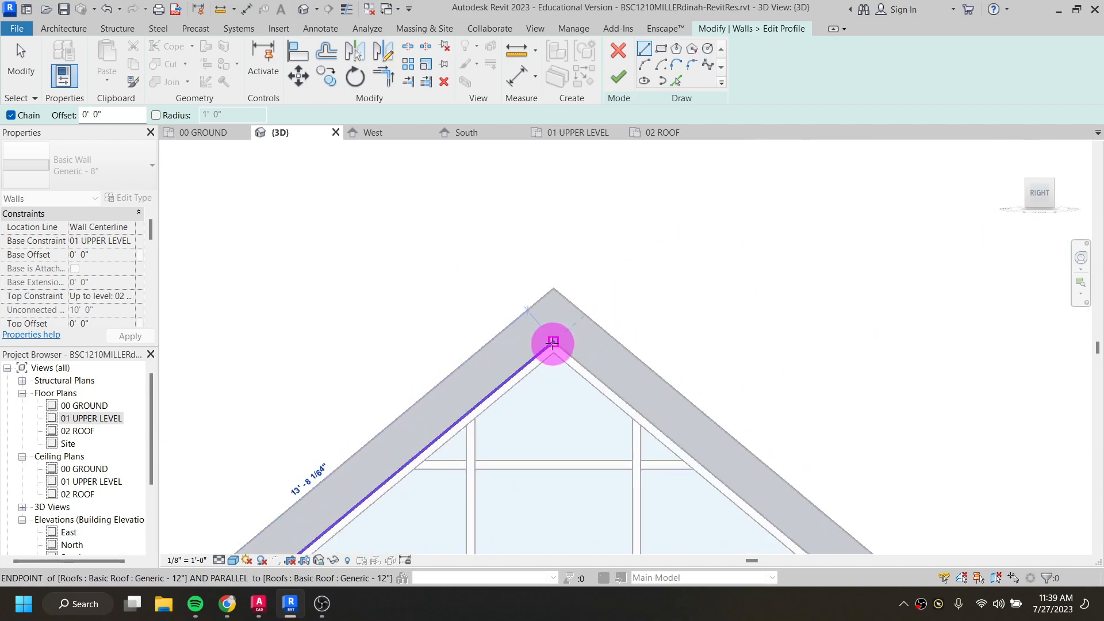
pyautogui.click(549, 344)
# Sketch the north slope of the profile from the ridge down to the north edge line and finish the profile edit
pyautogui.scroll(-3, 584, 367)
pyautogui.moveTo(656, 426); pyautogui.dragTo(555, 290, button='middle')
pyautogui.scroll(4, 658, 370)
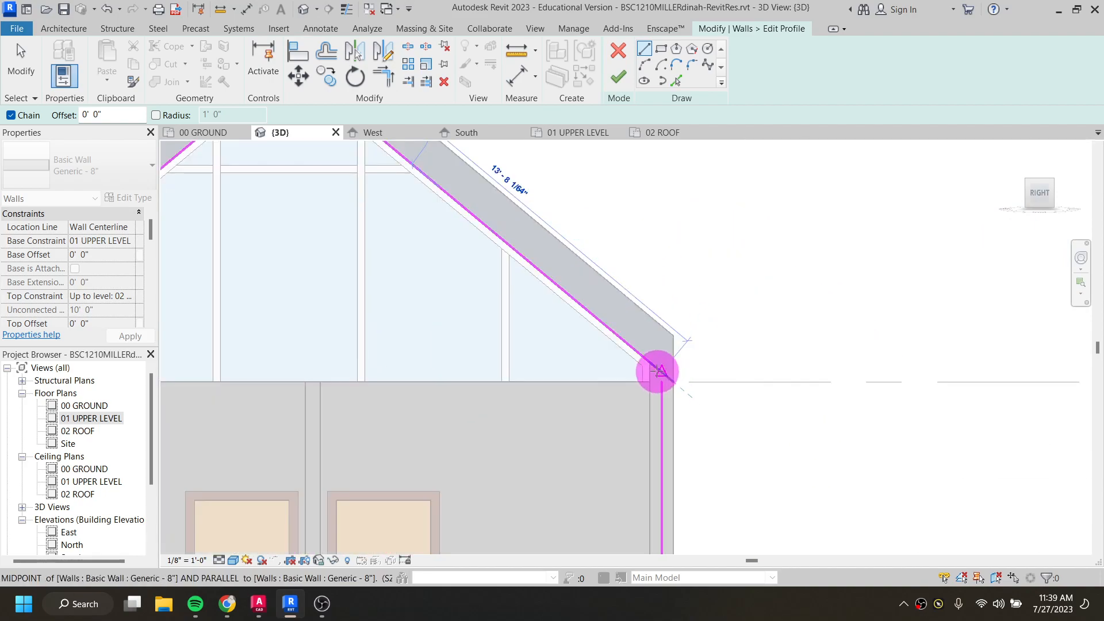
pyautogui.click(665, 393)
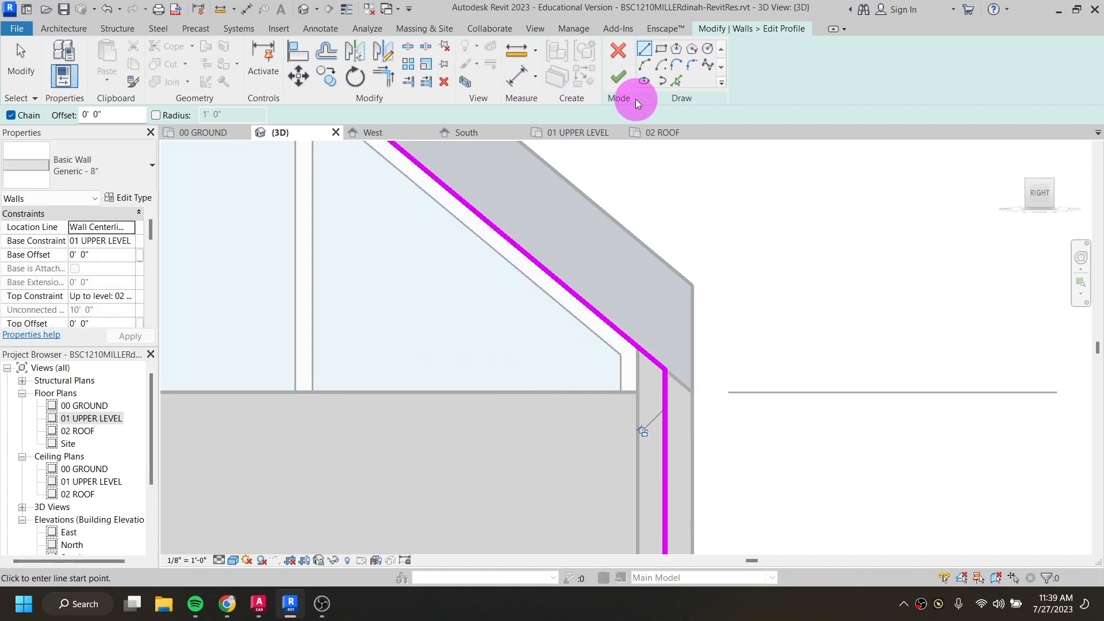
pyautogui.click(618, 78)
pyautogui.scroll(-8, 468, 355)
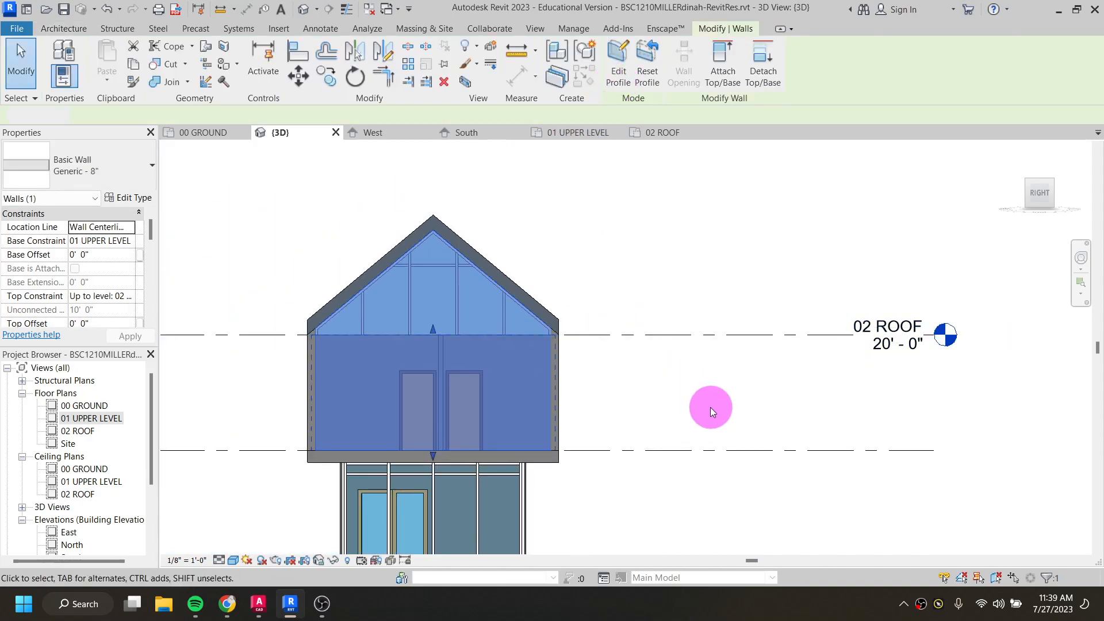
pyautogui.click(710, 407)
# Select the Generic - 12" gable roof and raise its ridge to steepen both slopes
pyautogui.keyDown('shift'); pyautogui.moveTo(305, 340); pyautogui.dragTo(678, 485, button='middle'); pyautogui.keyUp('shift')
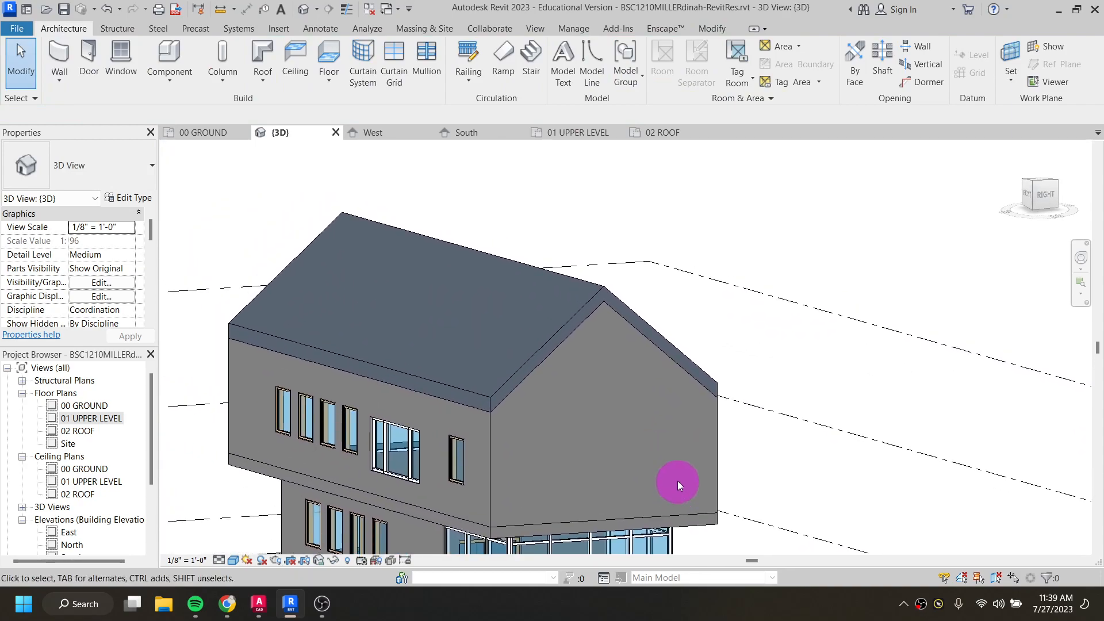
pyautogui.click(574, 274)
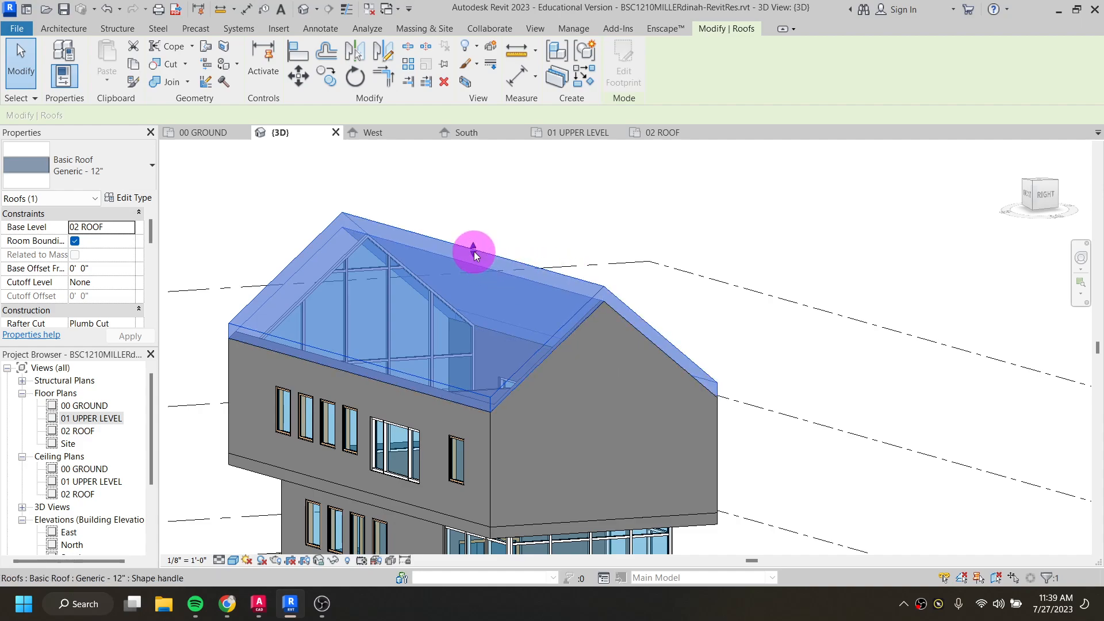
pyautogui.moveTo(473, 248); pyautogui.dragTo(472, 178)
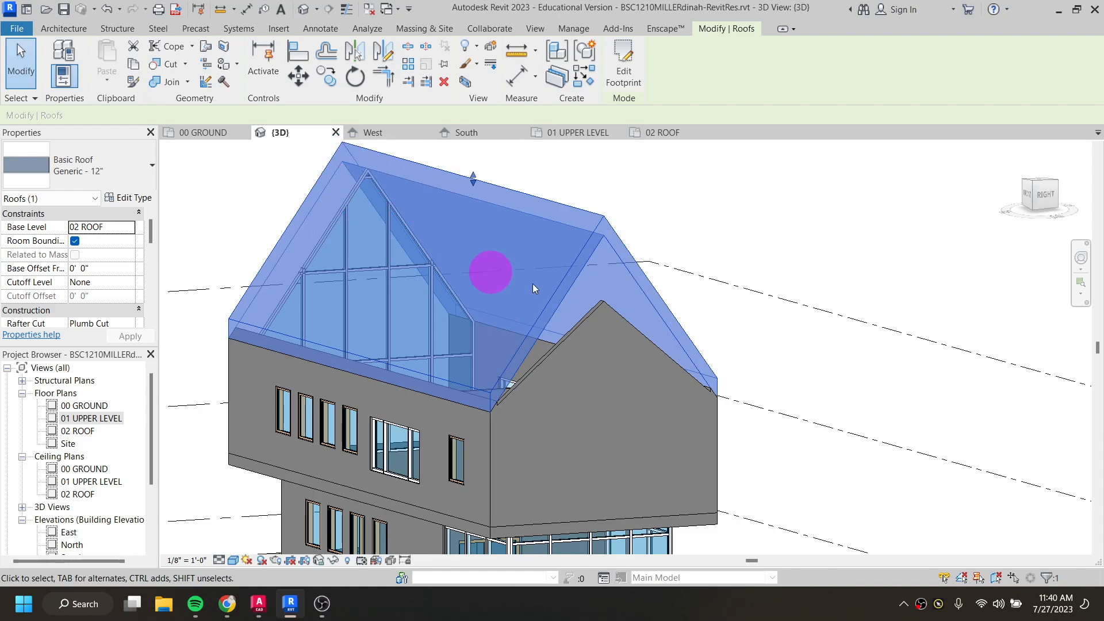
# Reopen the east gable-end wall's profile for editing and delete its two sloped top lines
pyautogui.click(598, 312)
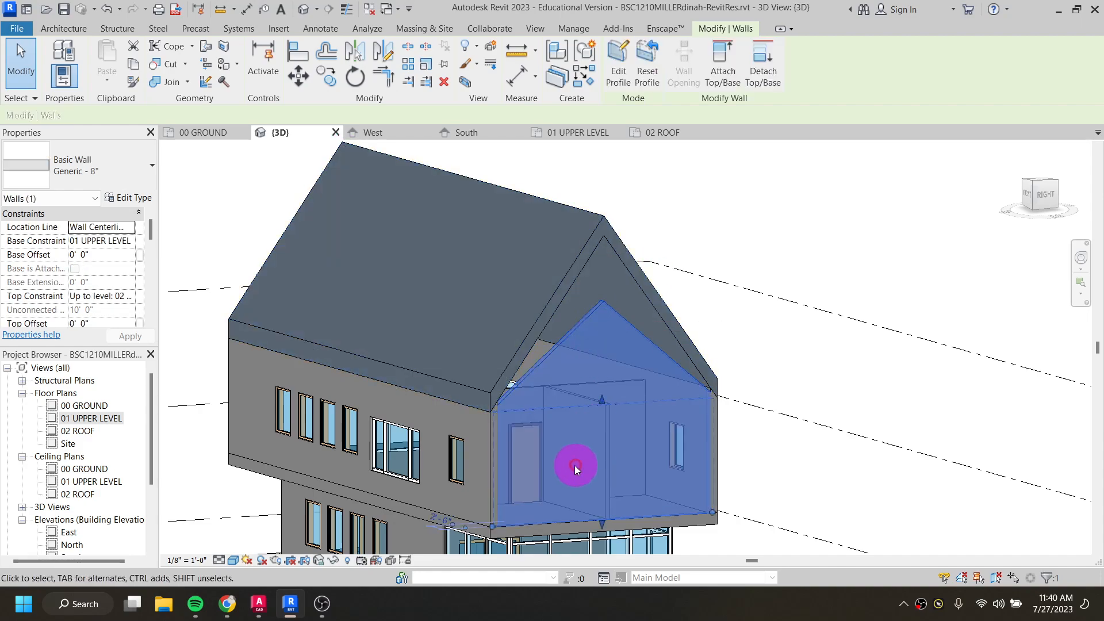
pyautogui.click(616, 78)
pyautogui.click(1043, 195)
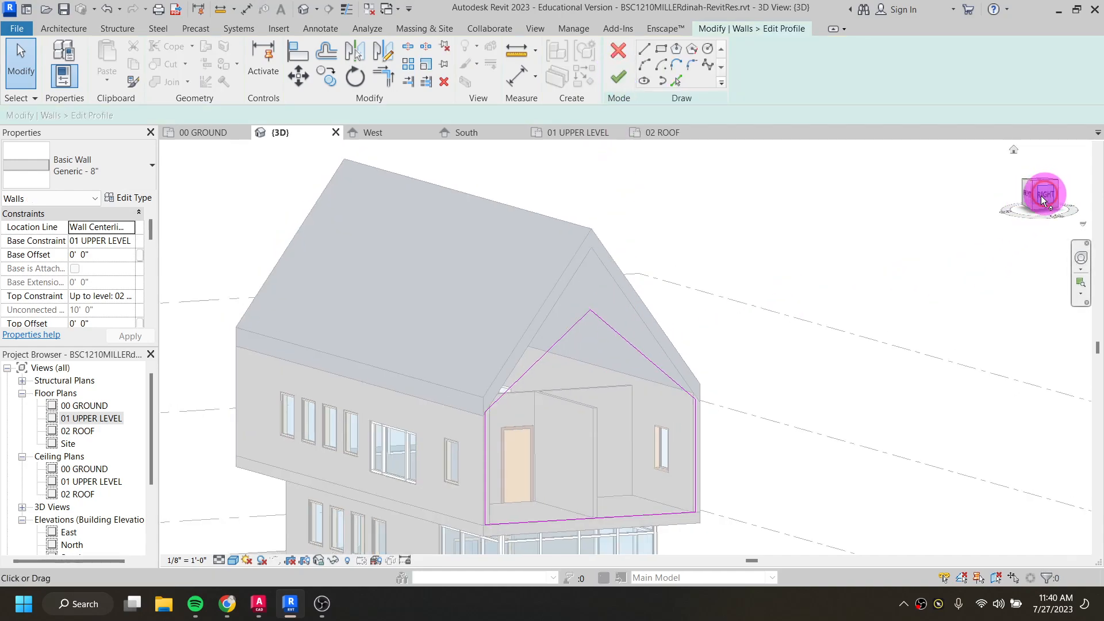
pyautogui.scroll(6, 698, 327)
pyautogui.click(647, 336)
pyautogui.press('Delete')
pyautogui.click(593, 330)
pyautogui.press('Delete')
# Sketch a diagonal top line from the south edge's top to the north edge's midpoint, and shorten the north edge line to meet it
pyautogui.click(645, 50)
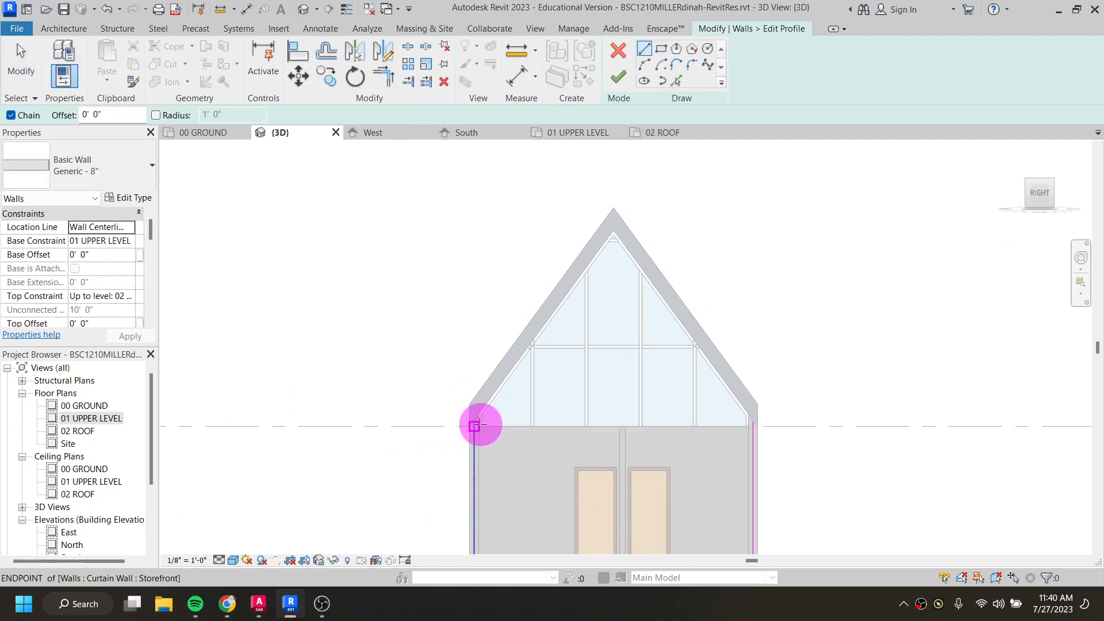
pyautogui.click(475, 426)
pyautogui.moveTo(653, 496); pyautogui.dragTo(654, 437, button='middle')
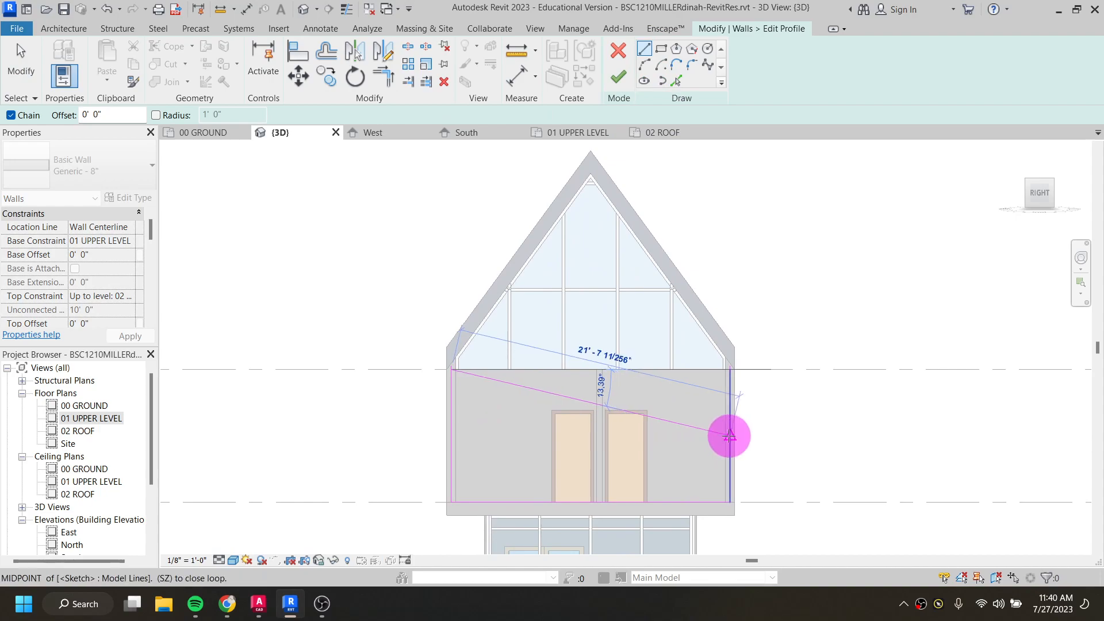
pyautogui.click(729, 435)
pyautogui.press('Escape')
pyautogui.press('Escape')
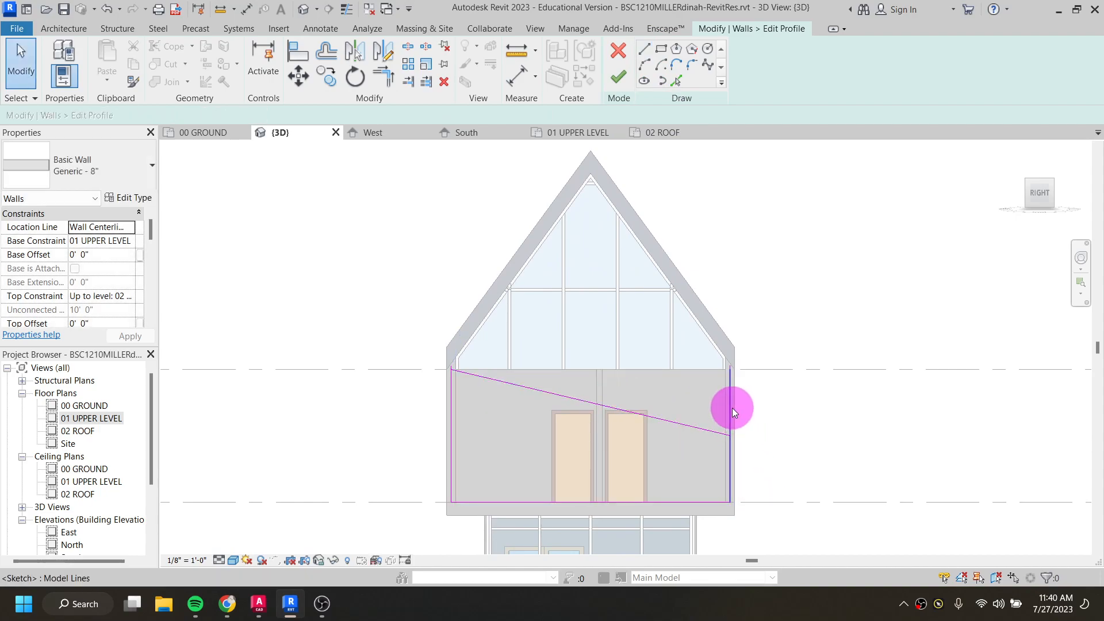
pyautogui.click(730, 408)
pyautogui.moveTo(731, 368); pyautogui.dragTo(729, 435)
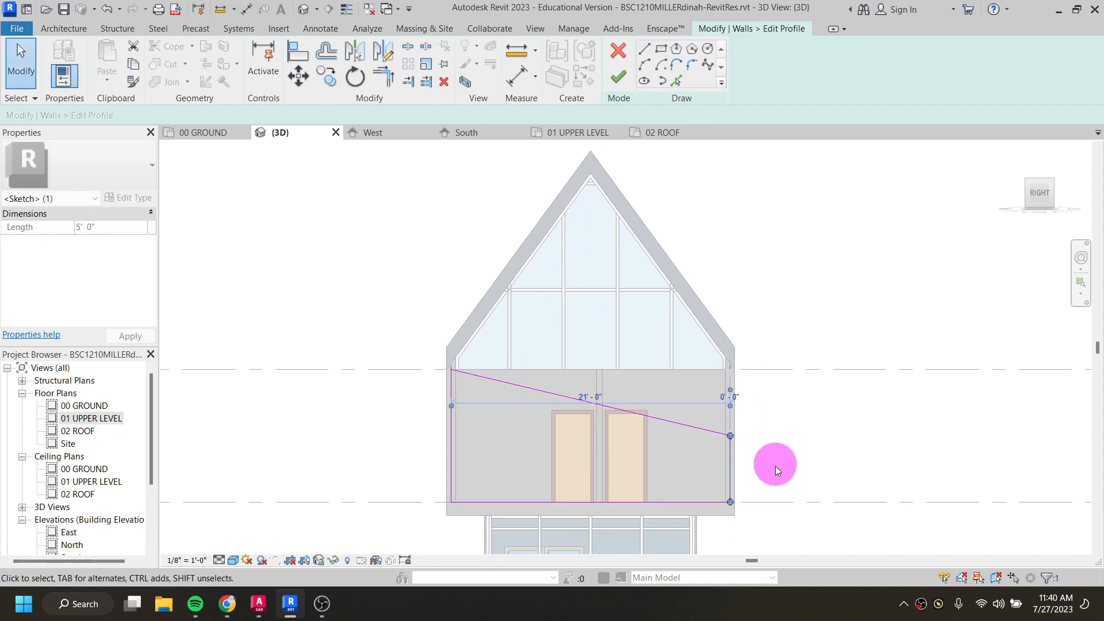
# Try to finish the profile, keep the sketch edits, and delete the stray segment above the south edge's top corner
pyautogui.click(619, 78)
pyautogui.click(854, 568)
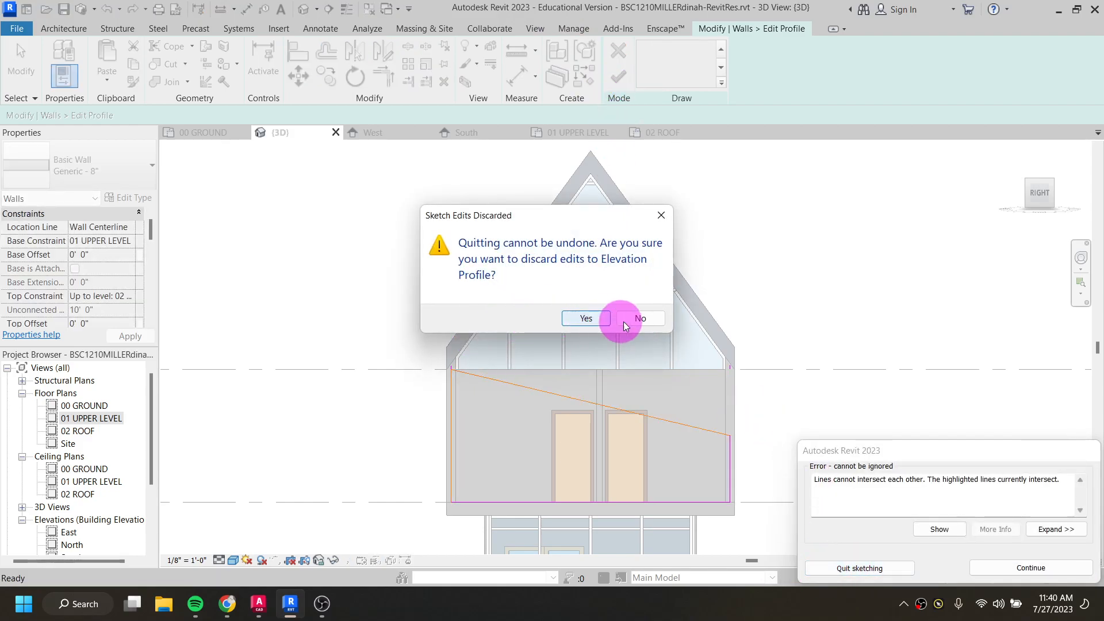
pyautogui.click(619, 317)
pyautogui.scroll(3, 450, 377)
pyautogui.scroll(3, 443, 363)
pyautogui.click(467, 358)
pyautogui.press('Delete')
pyautogui.click(619, 76)
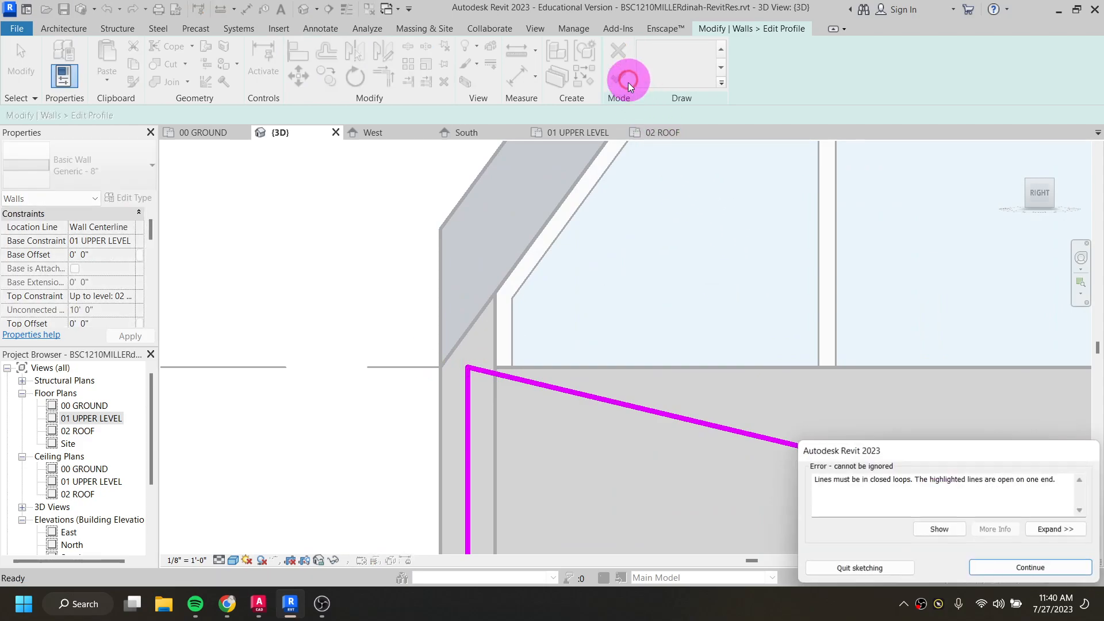
pyautogui.click(996, 567)
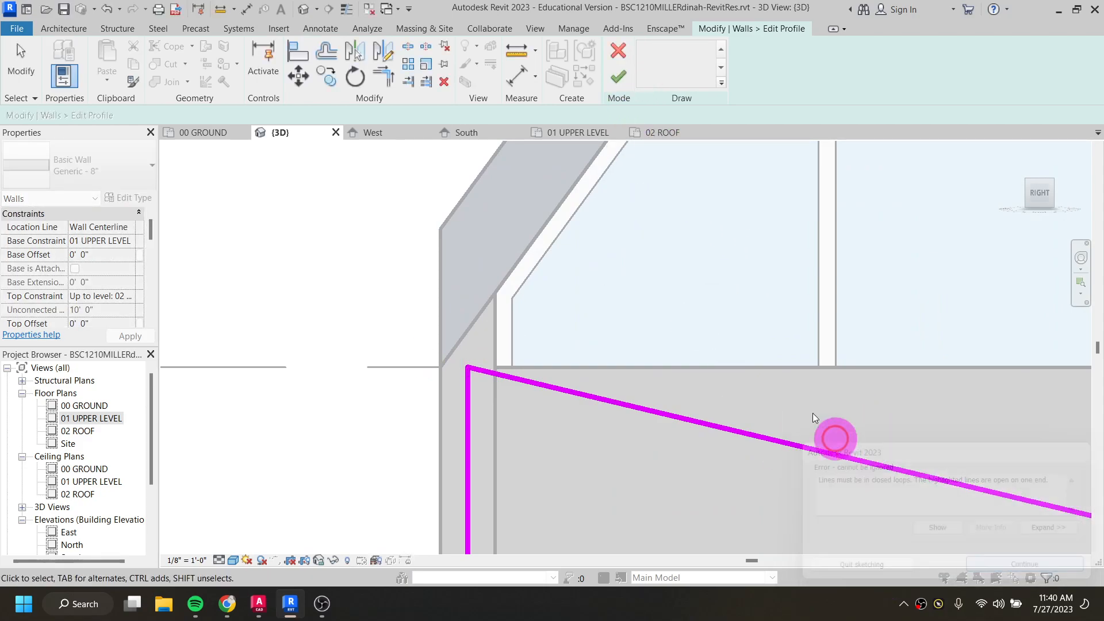
# Delete the leftover segment above the north edge of the sketch and finish the wall's diagonal-topped profile
pyautogui.scroll(-3, 828, 443)
pyautogui.moveTo(802, 424); pyautogui.dragTo(449, 250, button='middle')
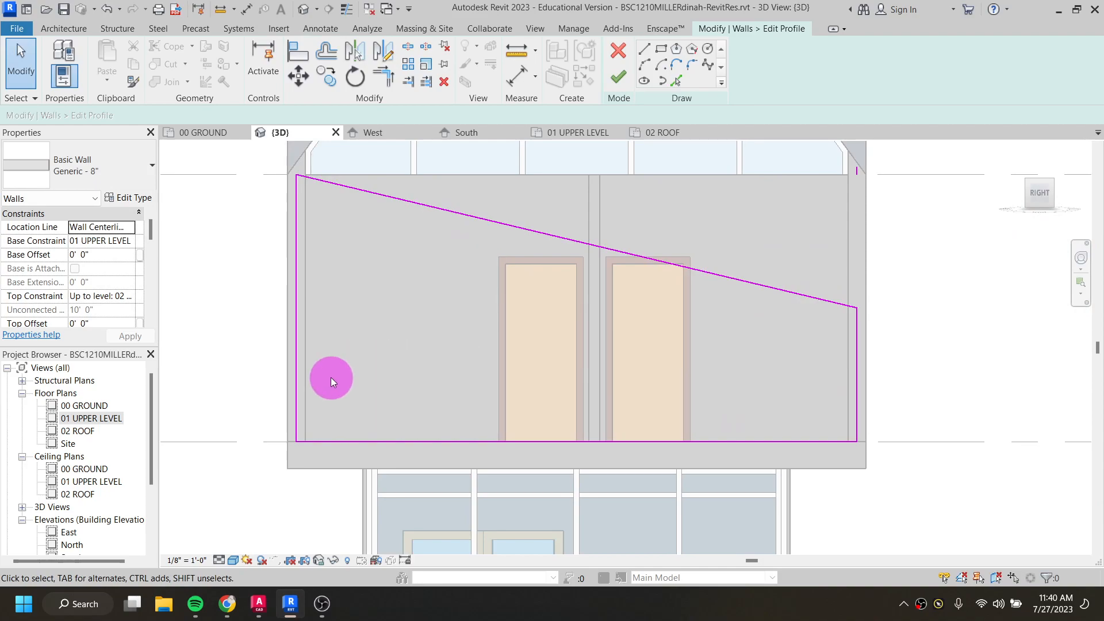
pyautogui.click(619, 77)
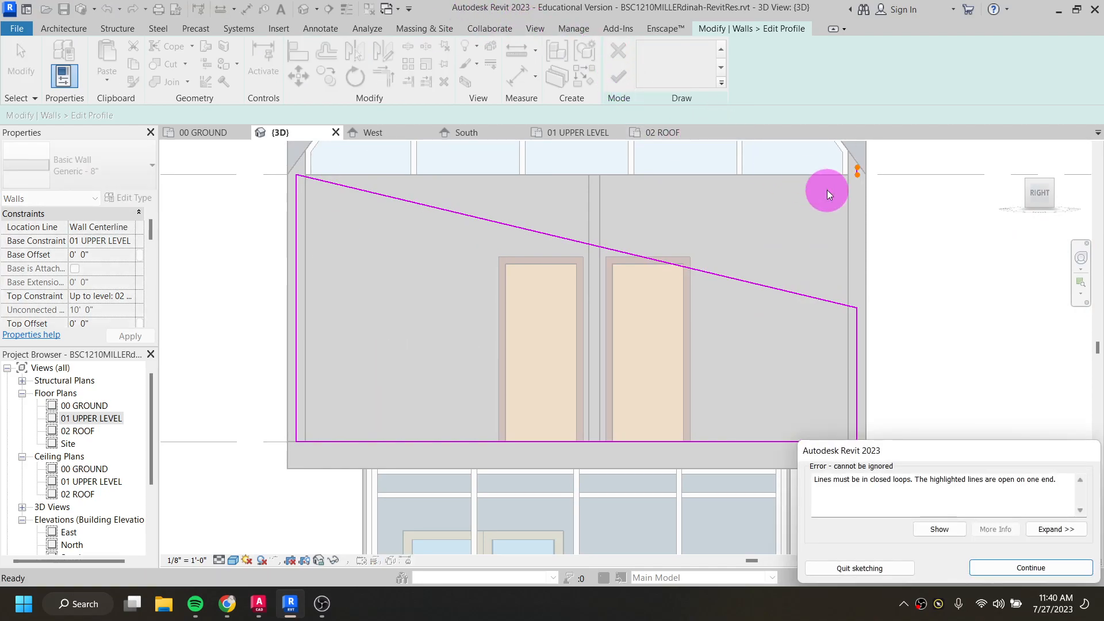
pyautogui.click(1017, 568)
pyautogui.moveTo(838, 152); pyautogui.dragTo(896, 216)
pyautogui.press('Delete')
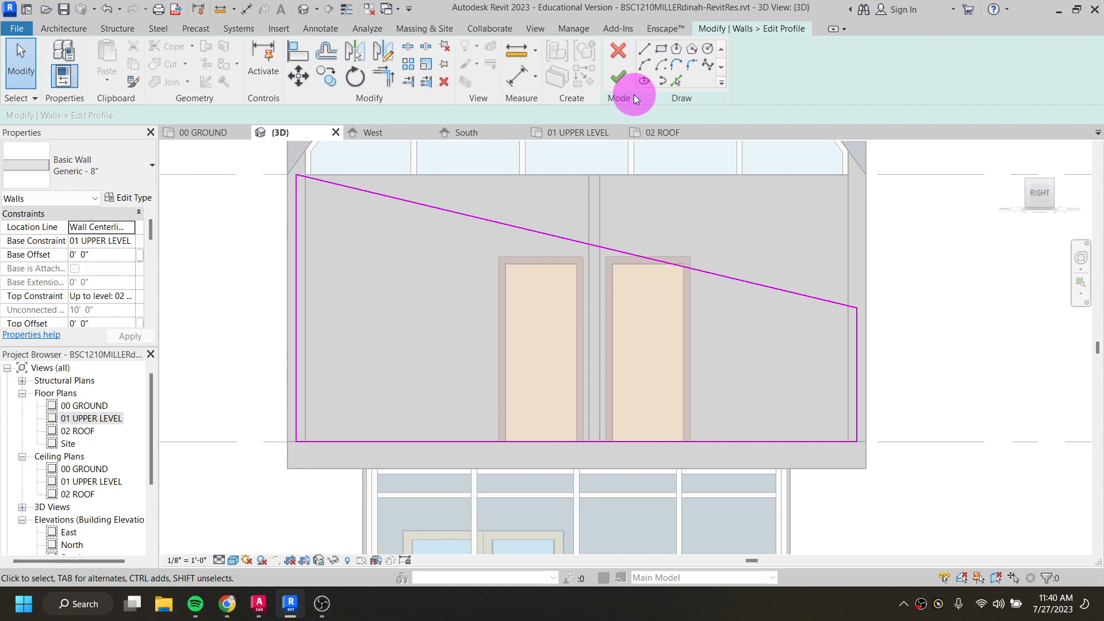
pyautogui.click(620, 78)
pyautogui.scroll(-2, 572, 335)
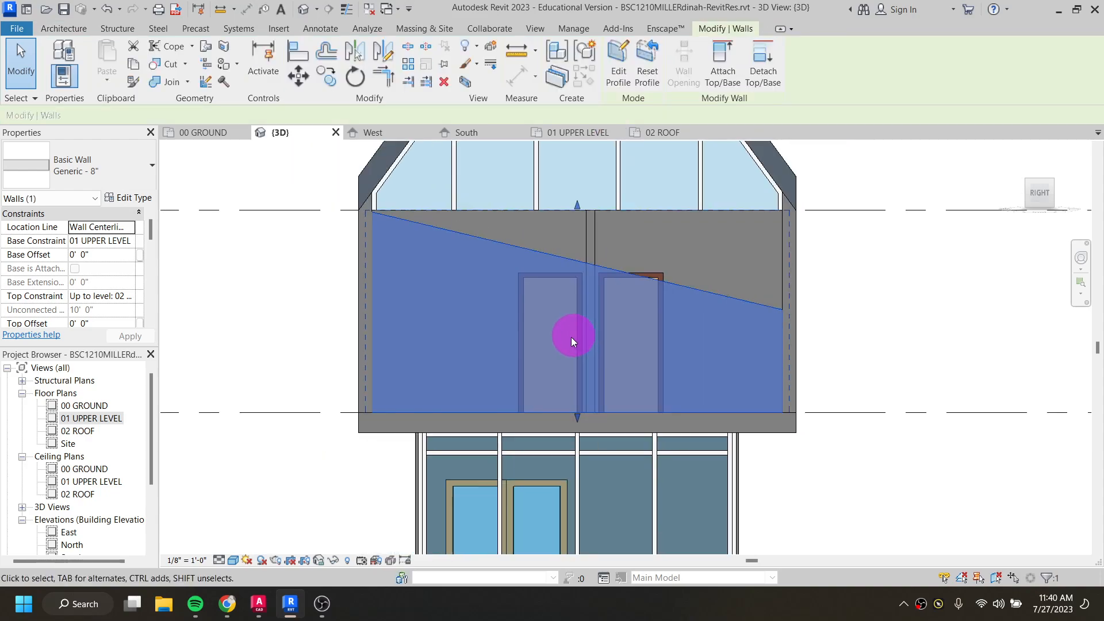
pyautogui.keyDown('shift'); pyautogui.moveTo(523, 402); pyautogui.dragTo(682, 296, button='middle'); pyautogui.keyUp('shift')
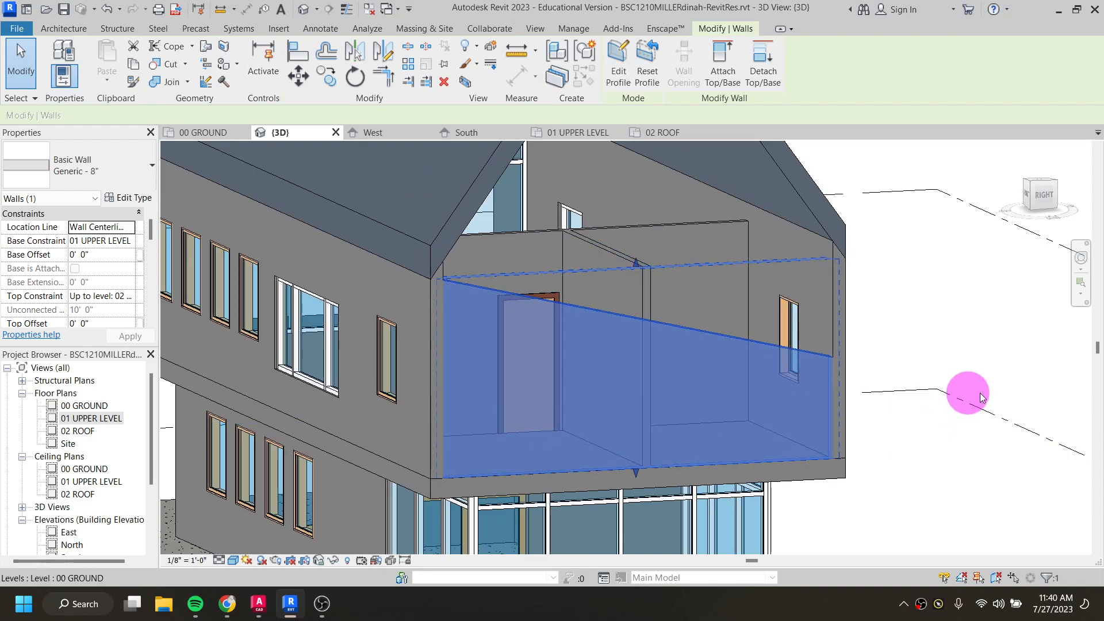
# Reset the east gable-end wall's profile and attach the wall's top to the steepened roof
pyautogui.click(992, 468)
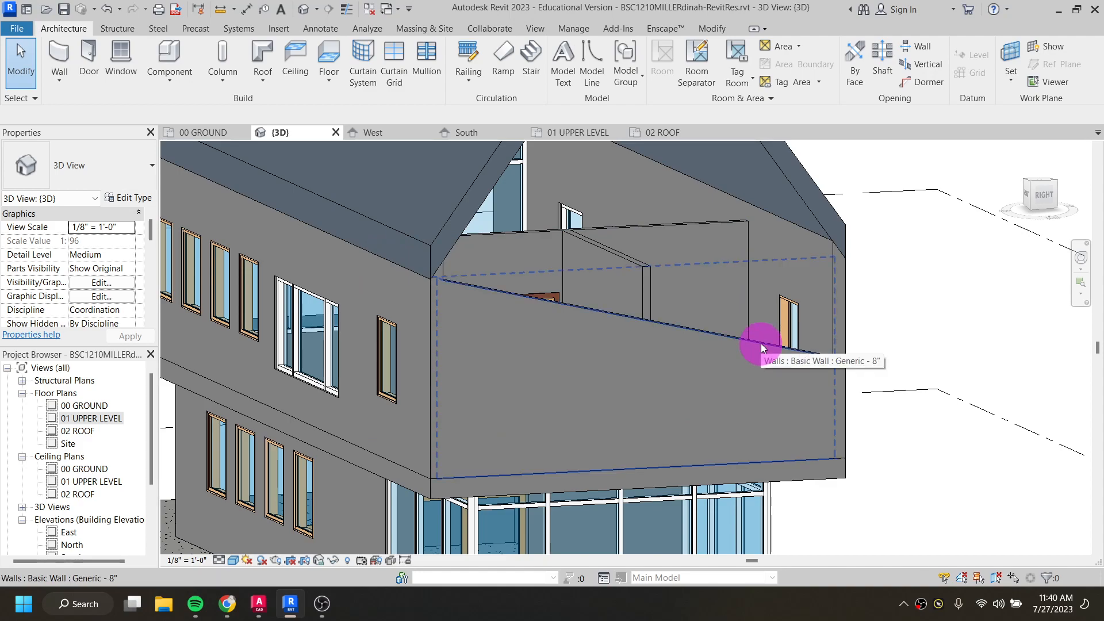
pyautogui.click(761, 344)
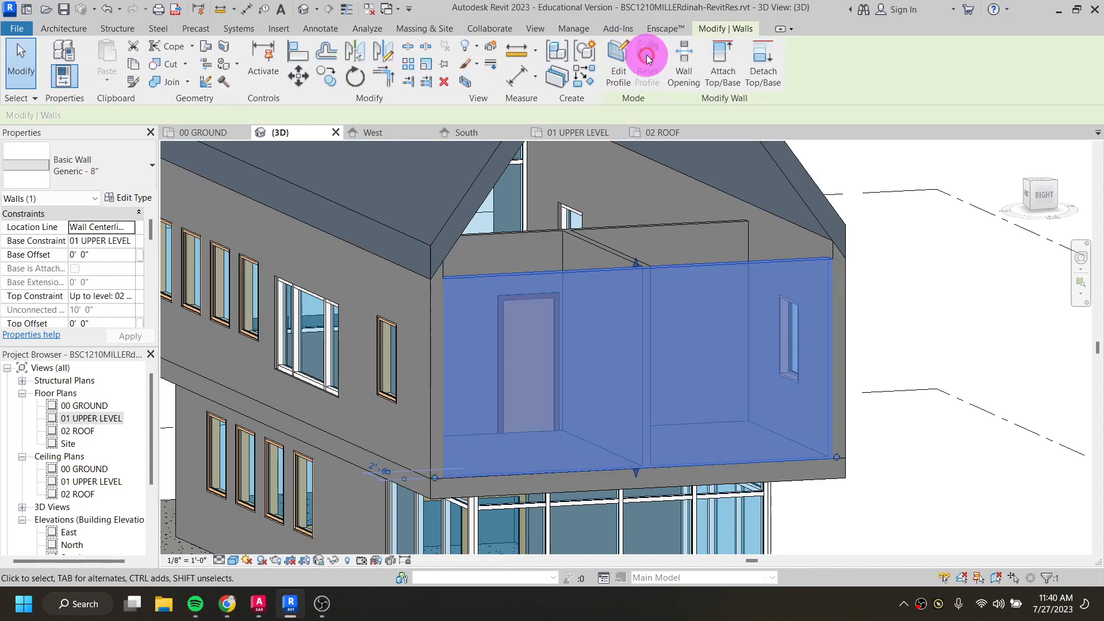
pyautogui.click(722, 65)
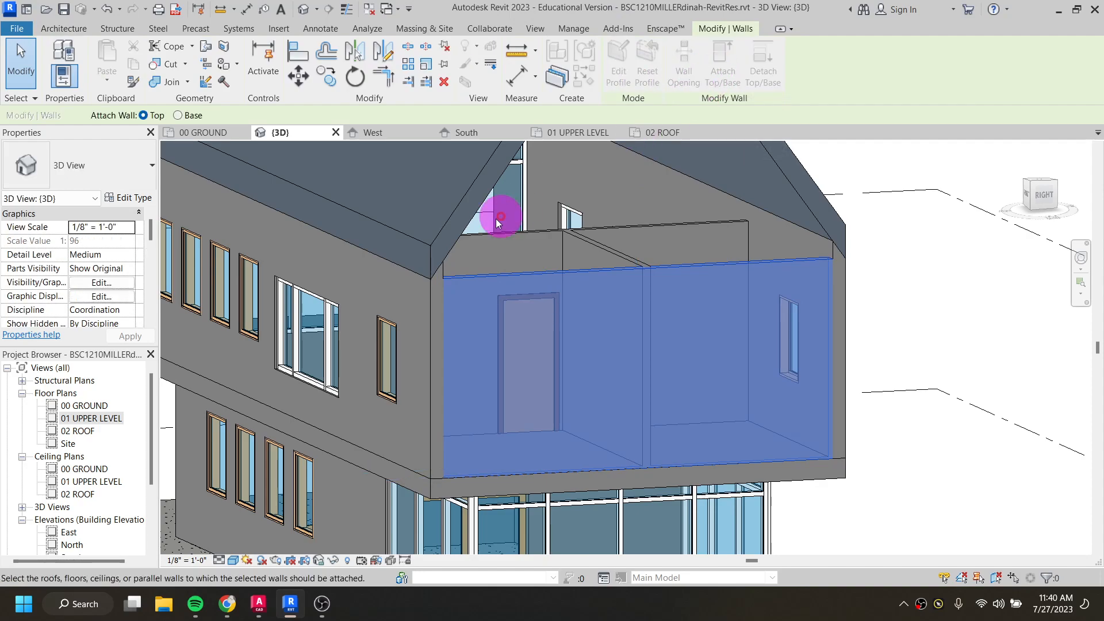
pyautogui.click(467, 202)
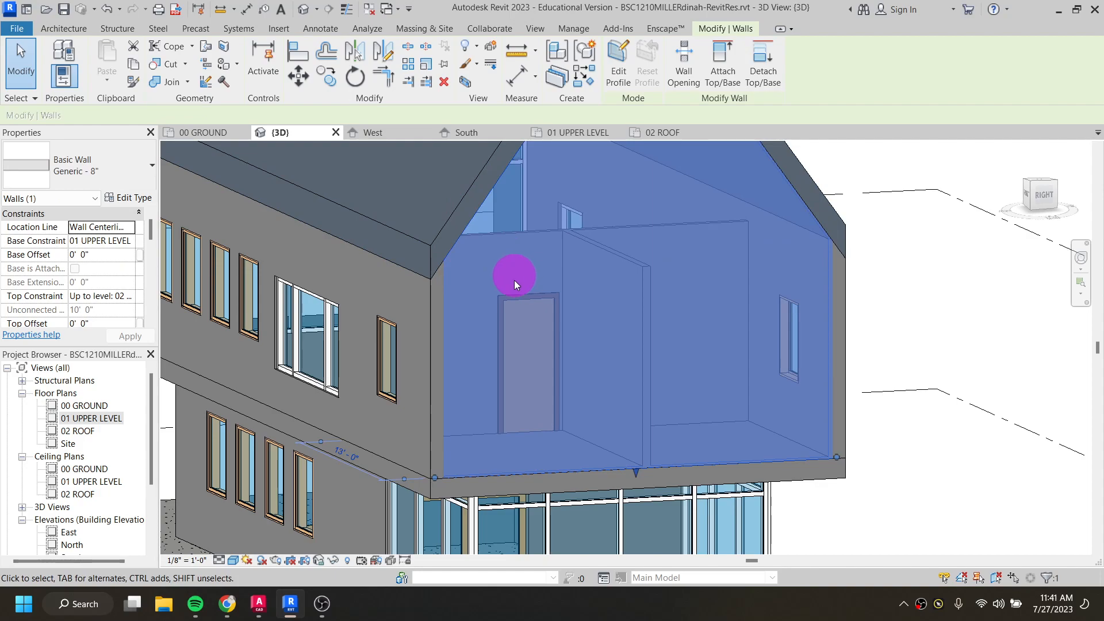
pyautogui.scroll(-2, 516, 275)
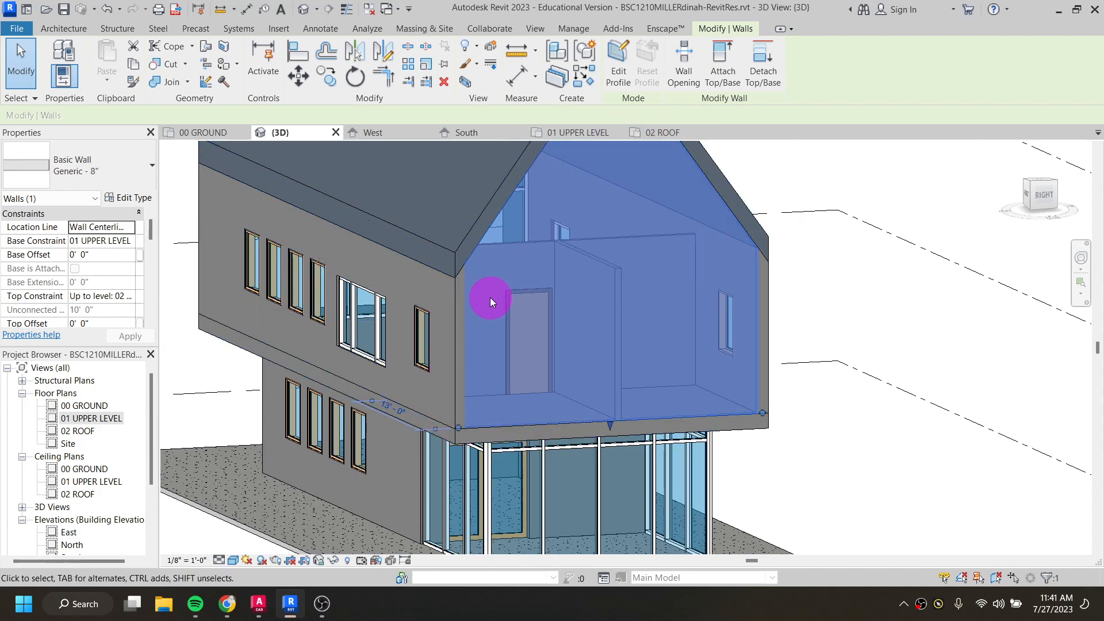
pyautogui.click(845, 421)
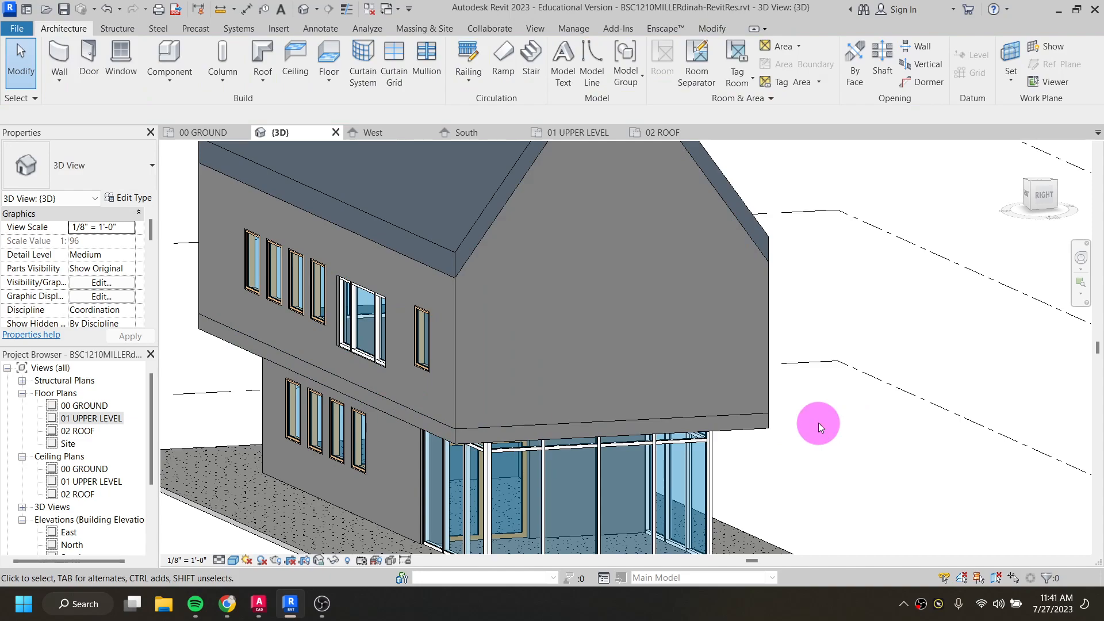
# Examine how the gable roof meets the upper-level walls in the 3D view and the North and East elevations
pyautogui.scroll(-3, 687, 394)
pyautogui.moveTo(434, 395); pyautogui.dragTo(638, 510, button='middle')
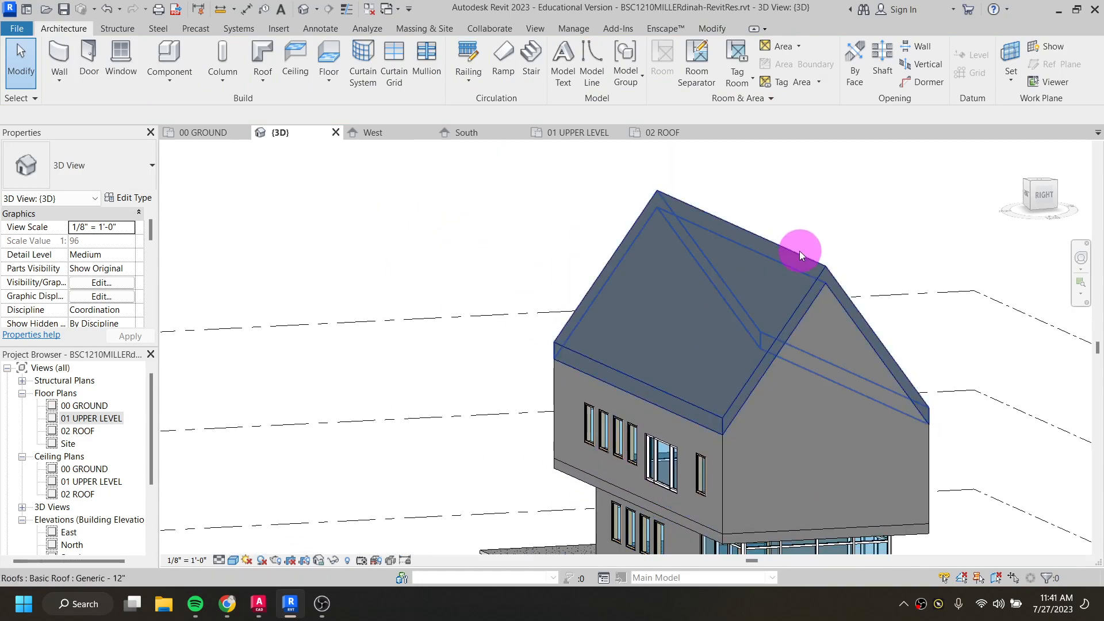
pyautogui.click(800, 253)
pyautogui.keyDown('shift'); pyautogui.moveTo(744, 295); pyautogui.dragTo(591, 362, button='middle'); pyautogui.keyUp('shift')
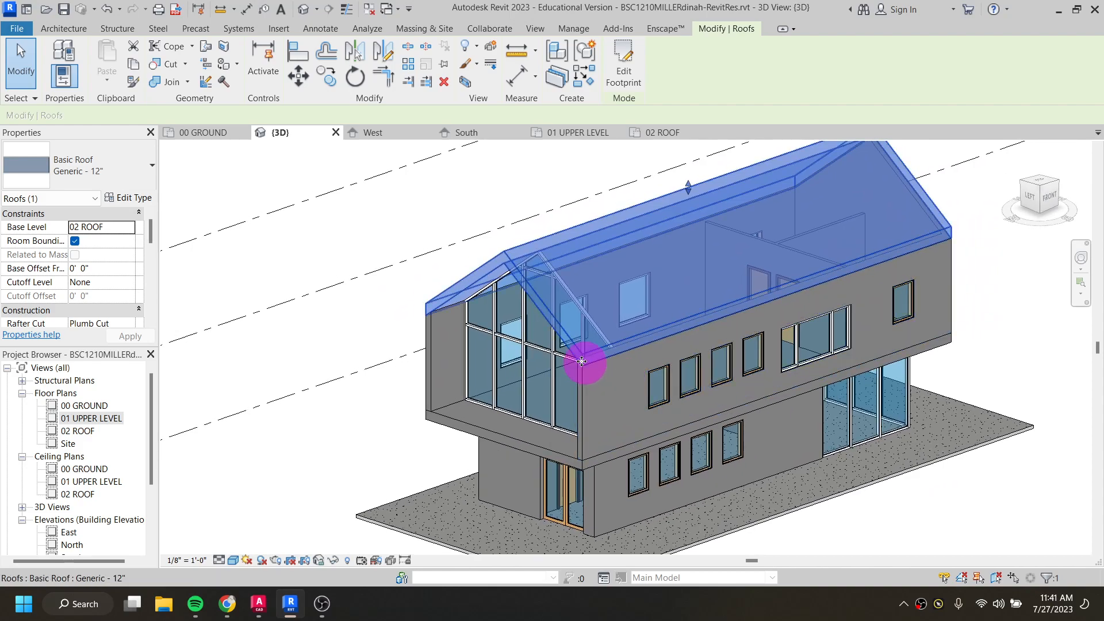
pyautogui.click(357, 456)
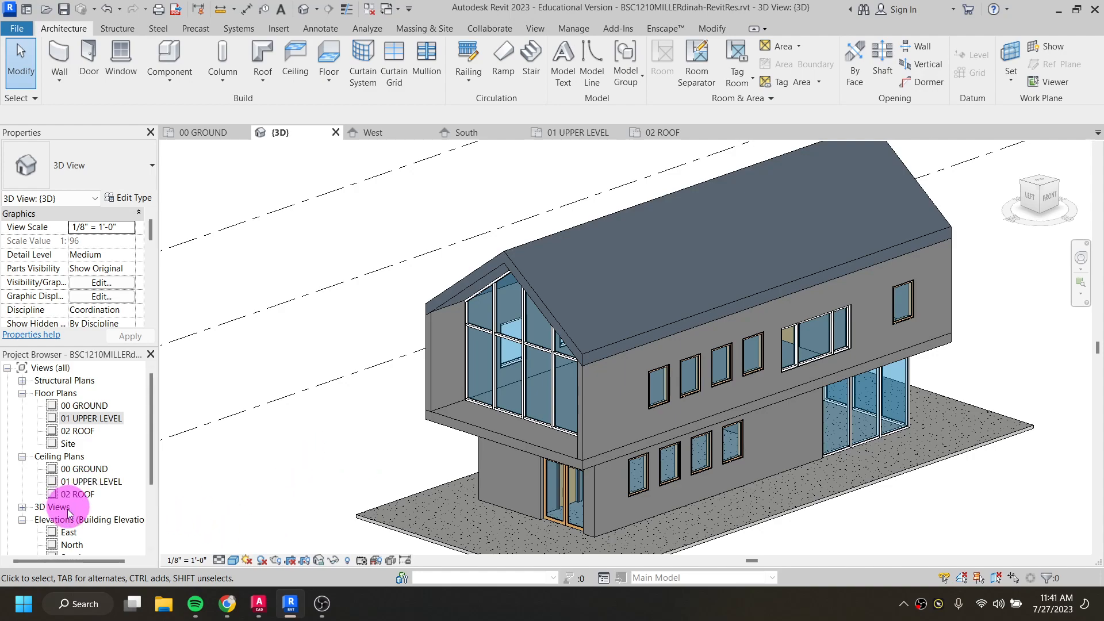
pyautogui.doubleClick(70, 545)
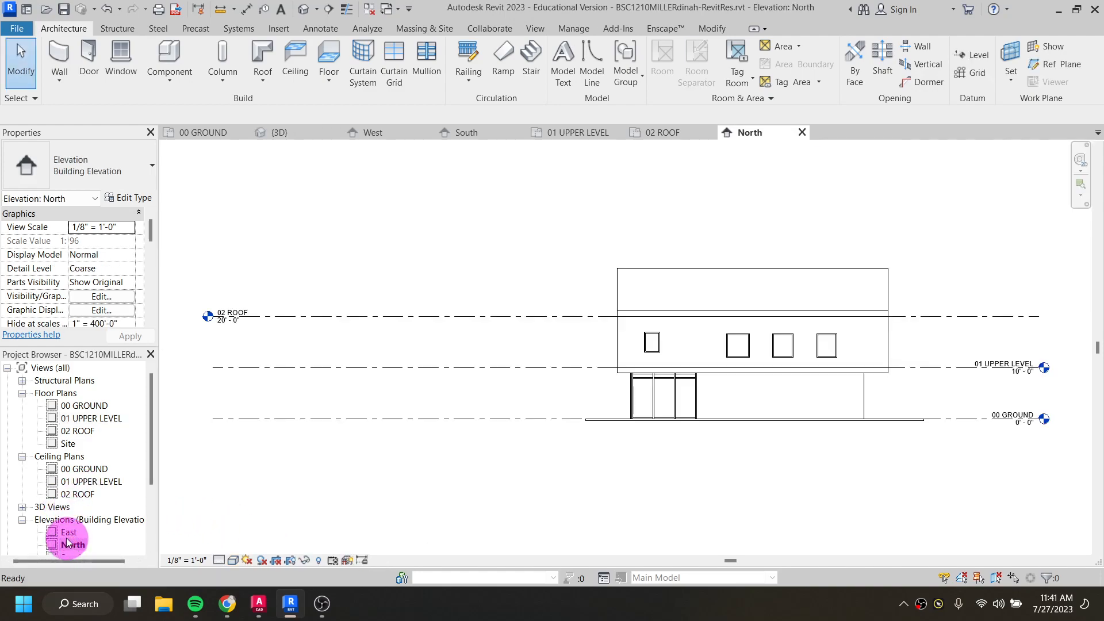
pyautogui.scroll(-1, 65, 534)
pyautogui.doubleClick(70, 509)
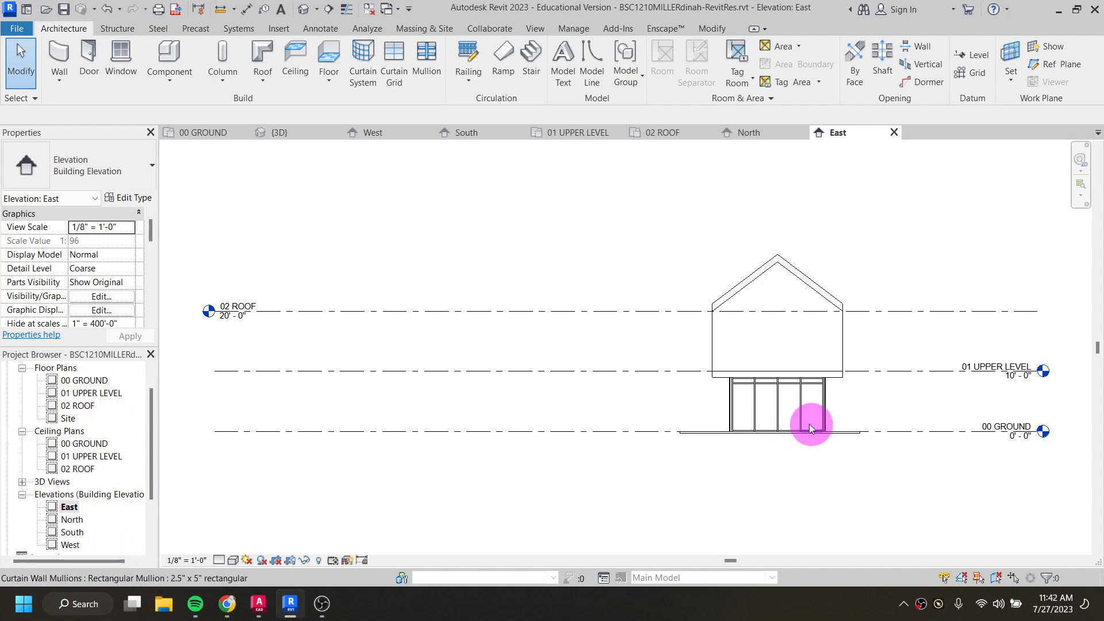
pyautogui.click(734, 291)
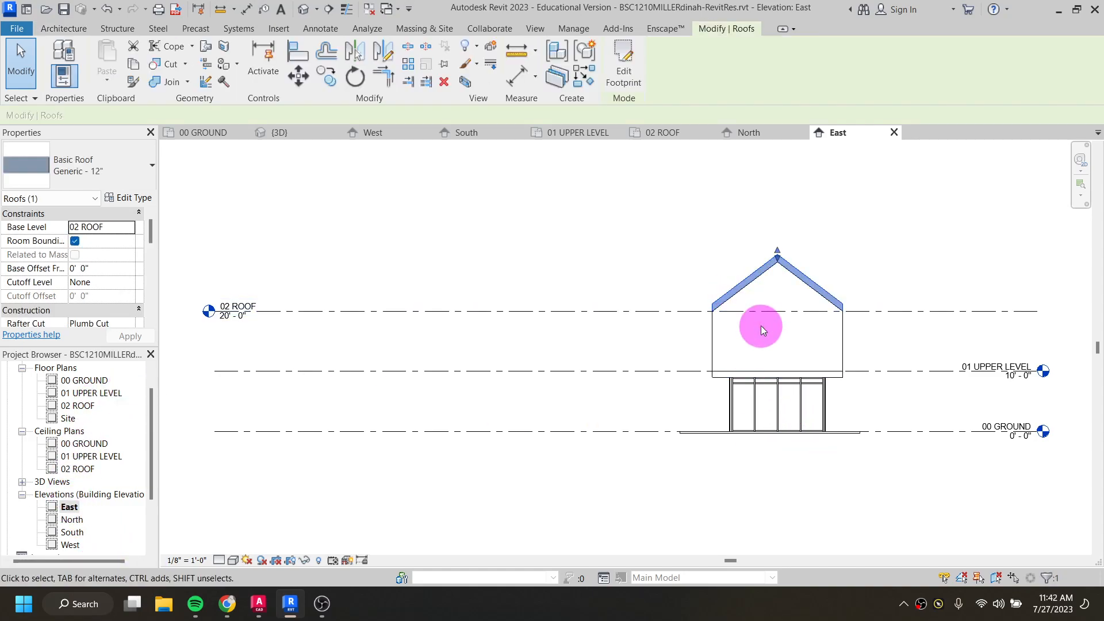
pyautogui.press('Delete')
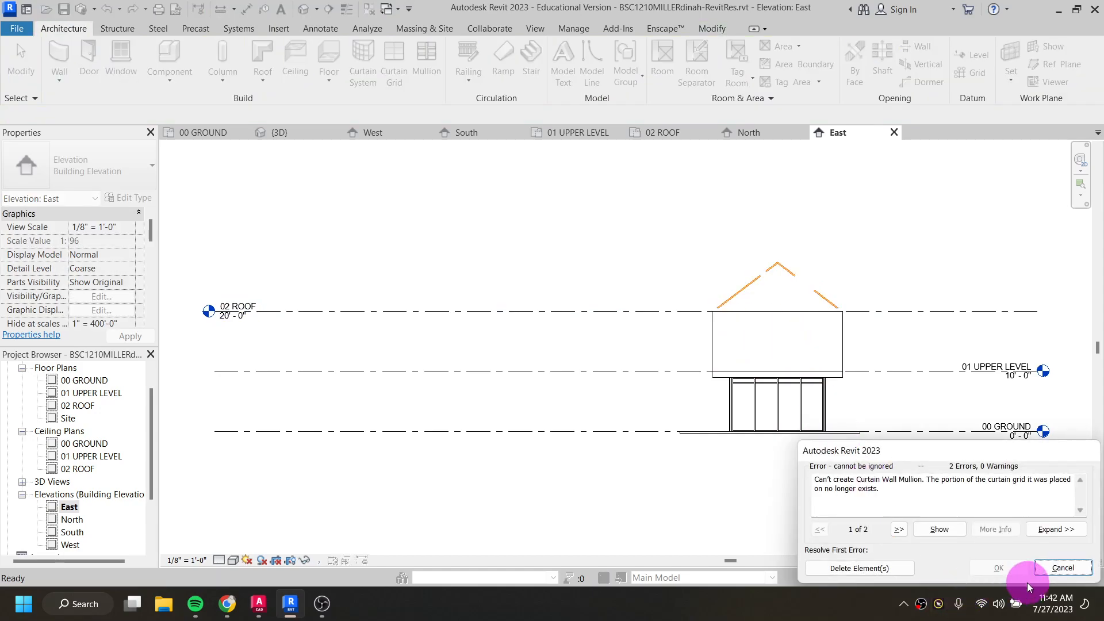
pyautogui.click(1062, 569)
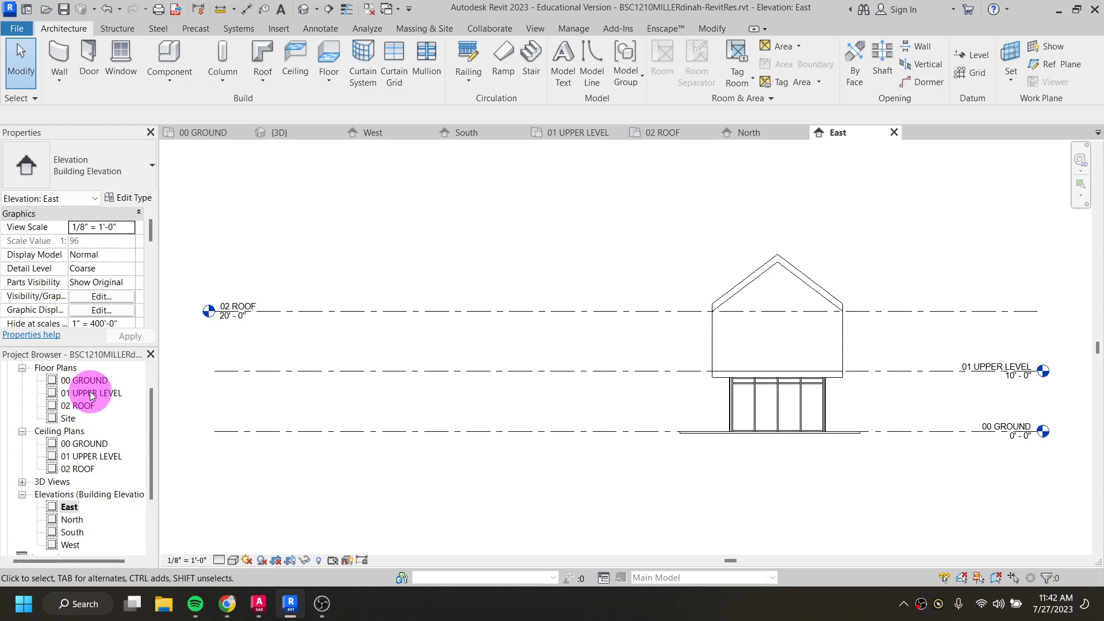
# Compare the 3D model's west gable storefront with the full-building drawing in BSC1210-RevitResidental (3).pdf in Chrome, and return to Revit
pyautogui.click(303, 10)
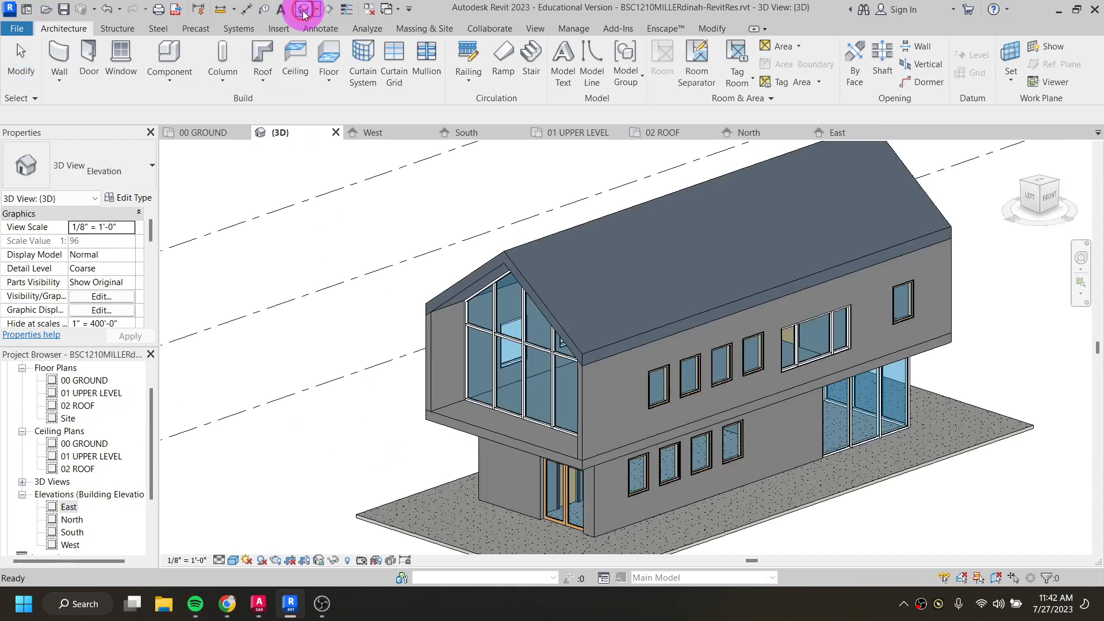
pyautogui.scroll(3, 477, 414)
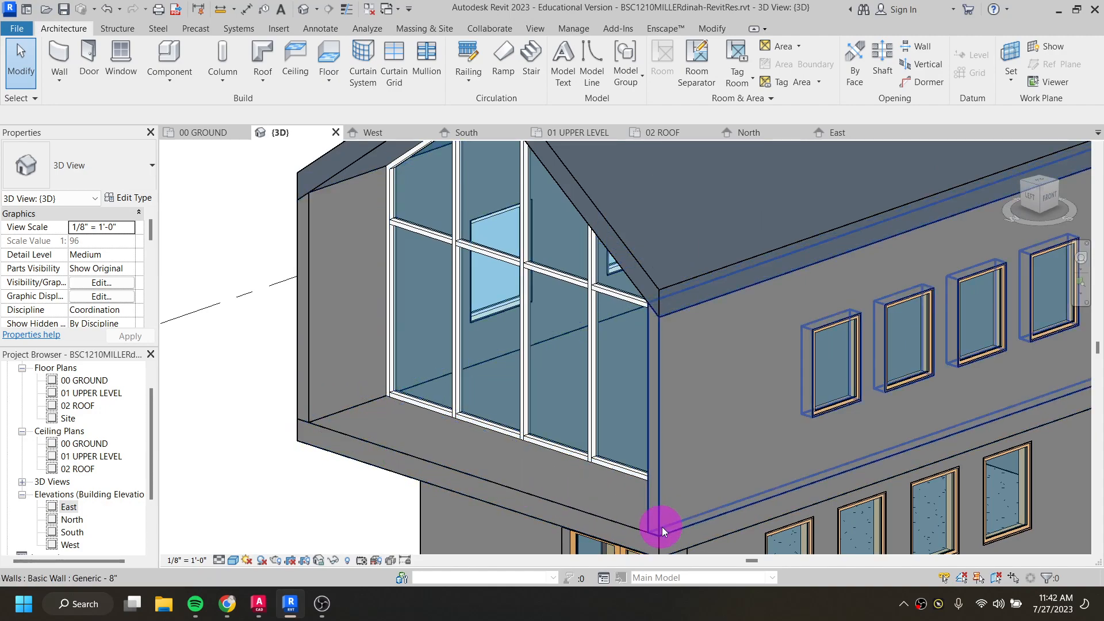
pyautogui.click(226, 610)
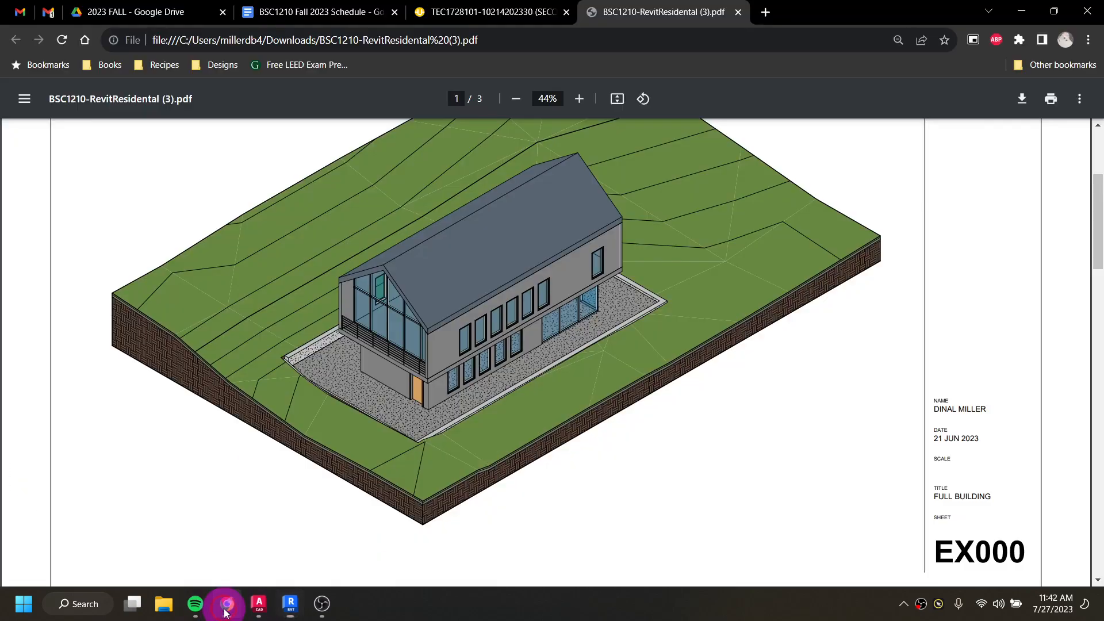
pyautogui.click(375, 318)
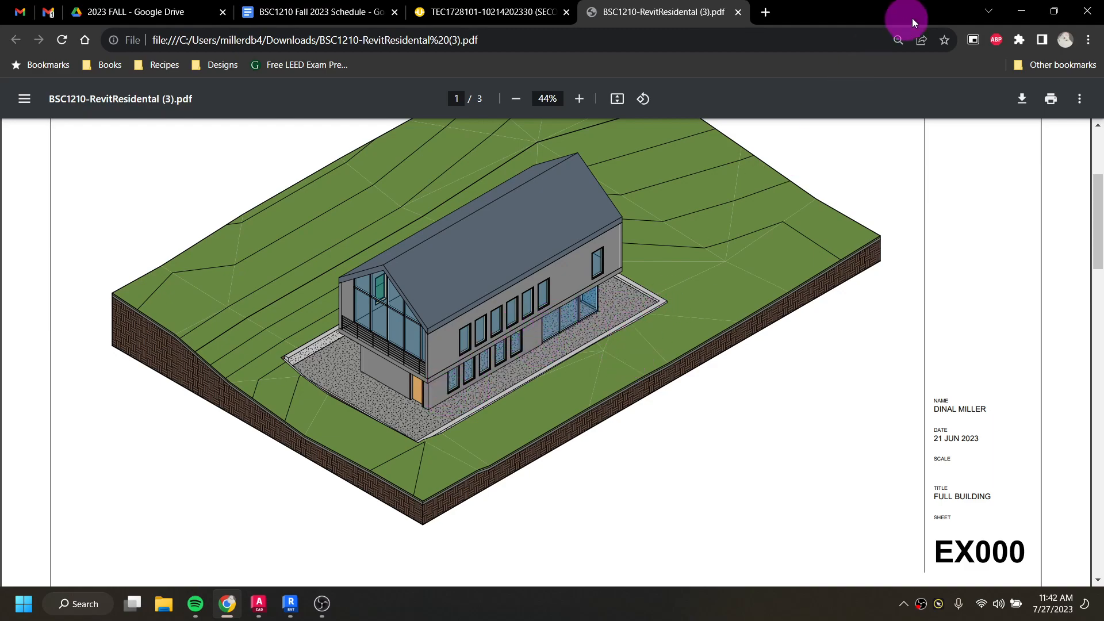
pyautogui.click(1023, 11)
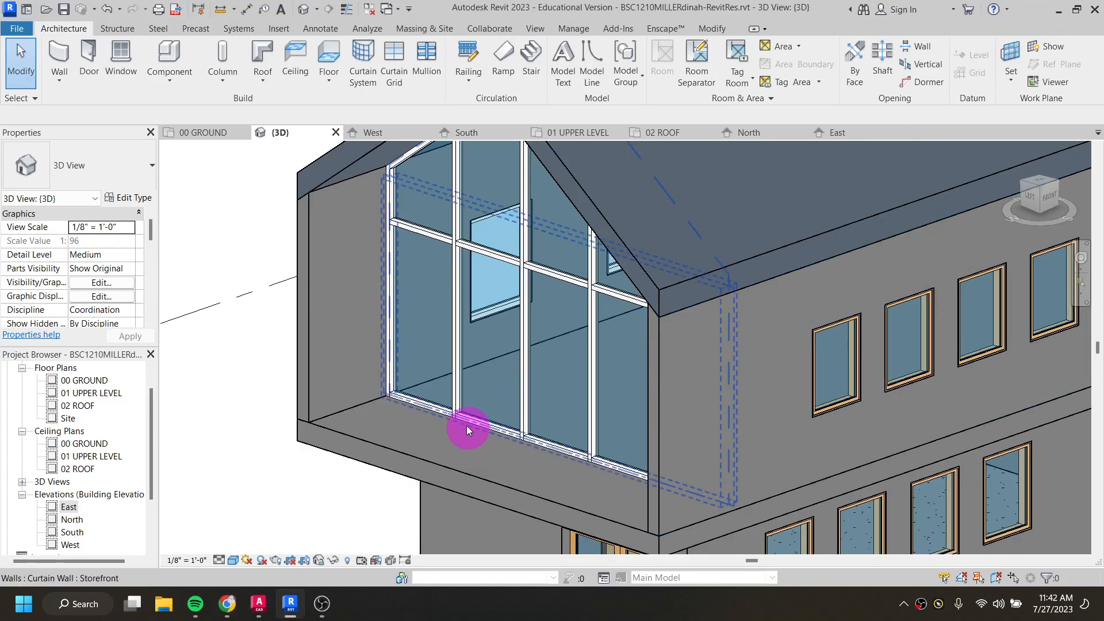
pyautogui.scroll(1, 483, 414)
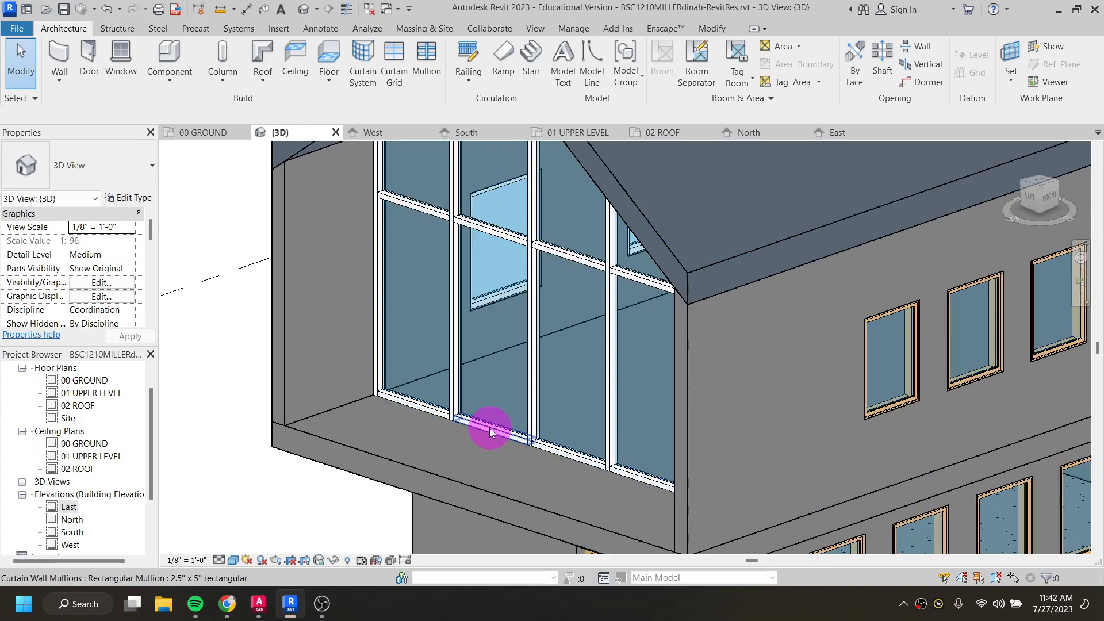
pyautogui.scroll(-3, 451, 424)
pyautogui.moveTo(451, 424)
pyautogui.keyDown('shift'); pyautogui.mouseDown(button='middle')
pyautogui.moveTo(558, 459)
pyautogui.moveTo(730, 473)
pyautogui.moveTo(455, 403)
pyautogui.mouseUp(button='middle'); pyautogui.keyUp('shift')
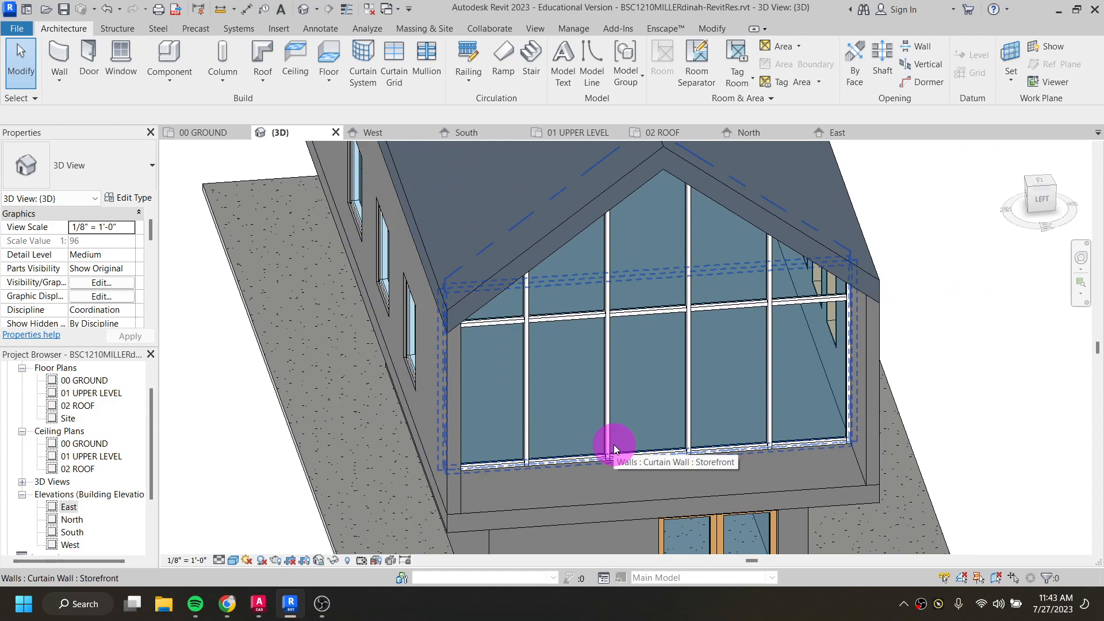
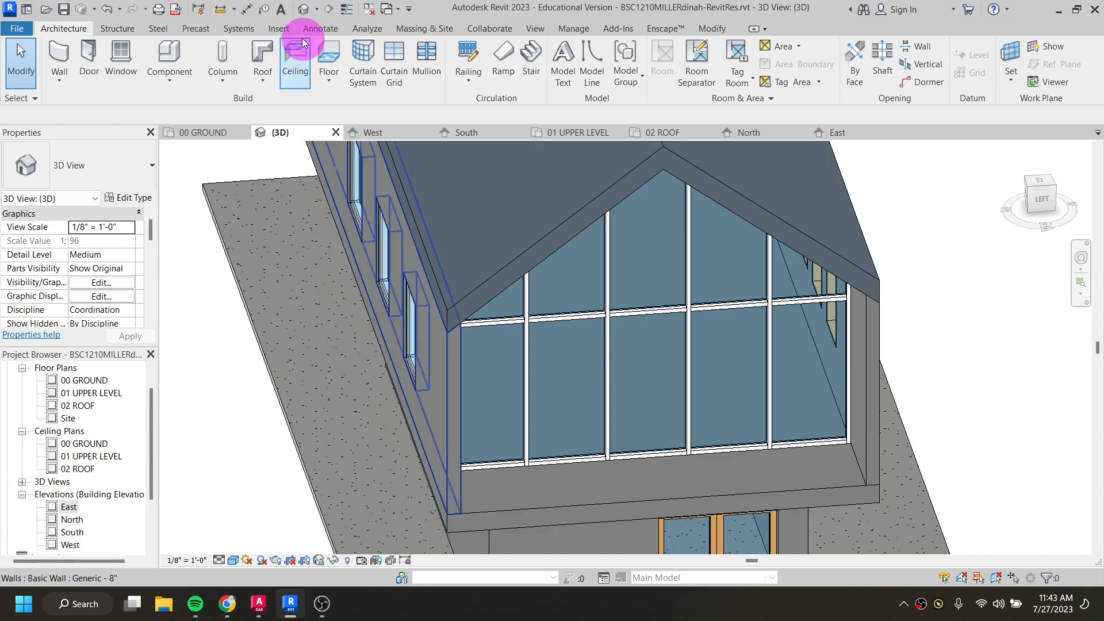
# Start loading a family and browse to the Doors folder of the English-Imperial library
pyautogui.click(279, 30)
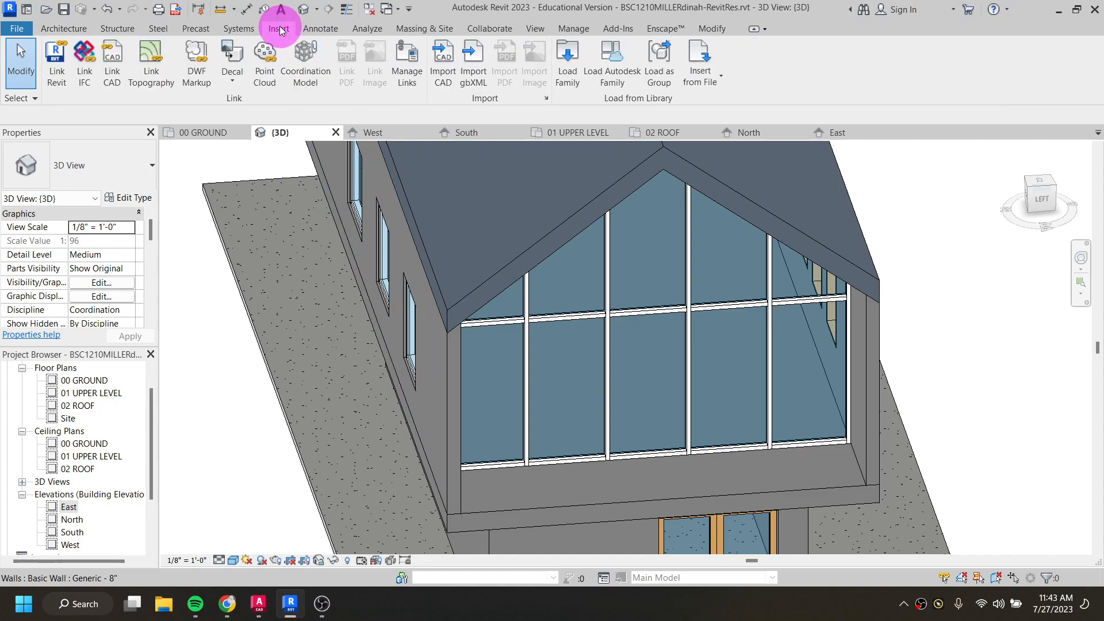
pyautogui.click(569, 69)
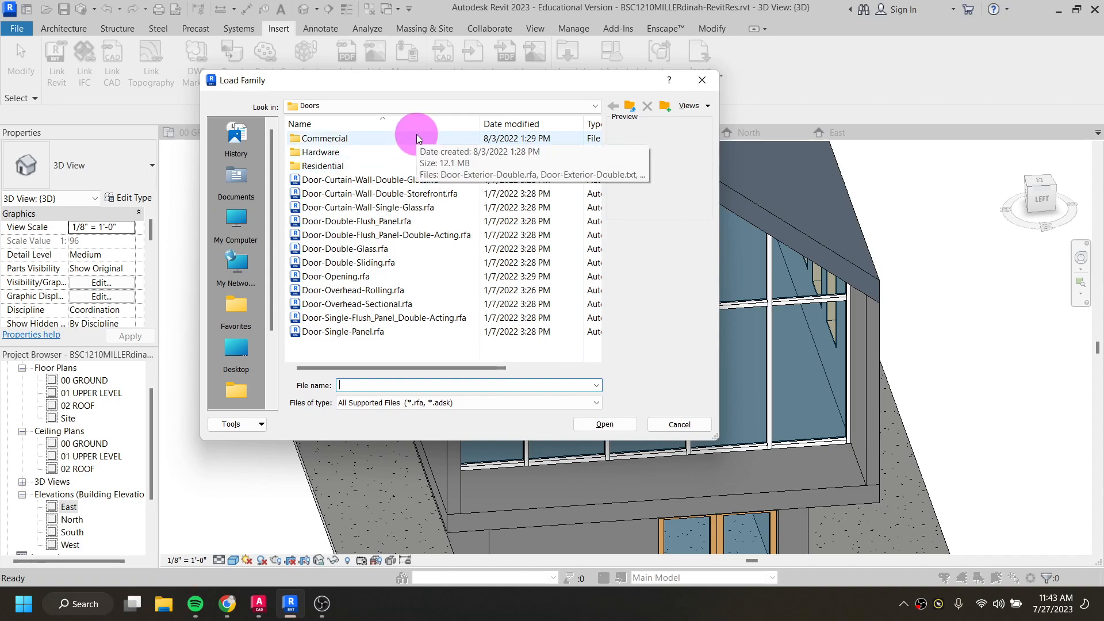
pyautogui.click(394, 180)
pyautogui.click(345, 193)
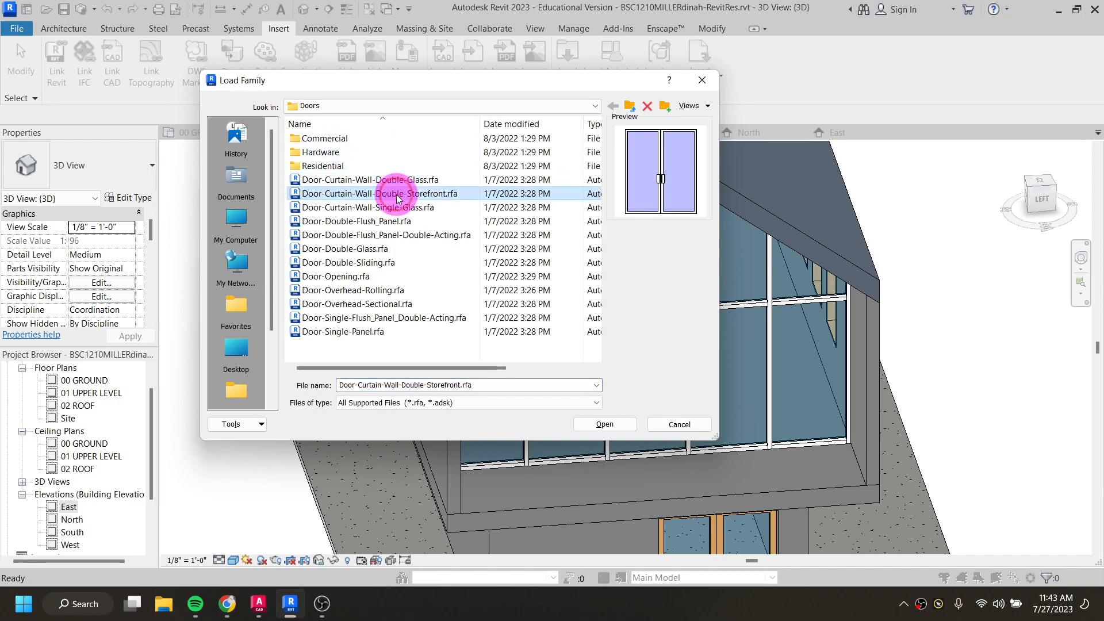
pyautogui.click(395, 207)
pyautogui.click(413, 104)
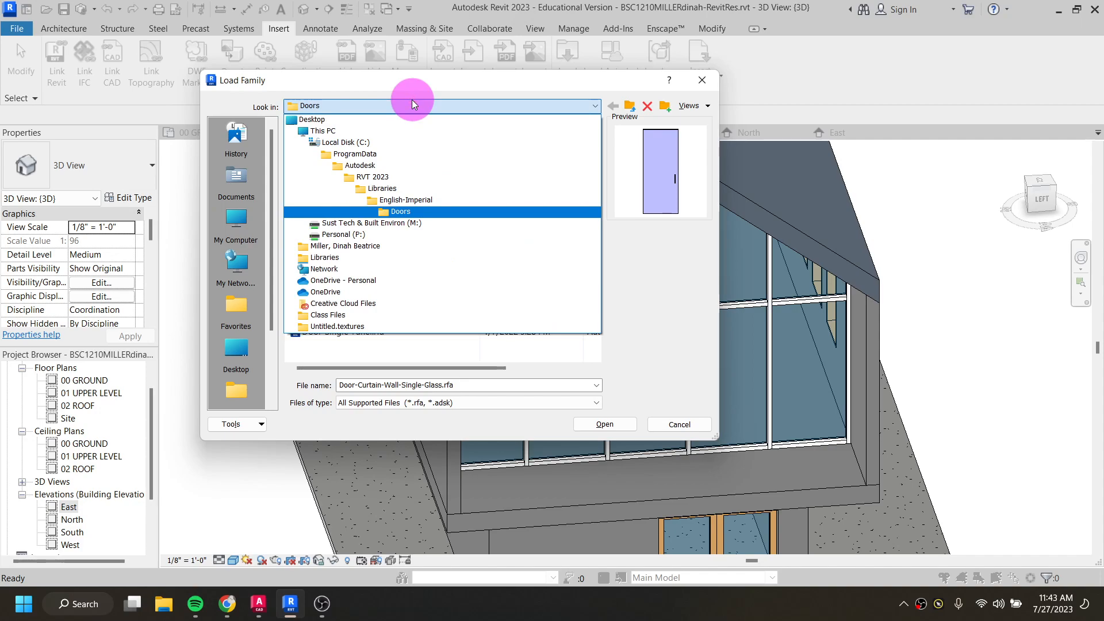
pyautogui.click(412, 105)
pyautogui.click(423, 105)
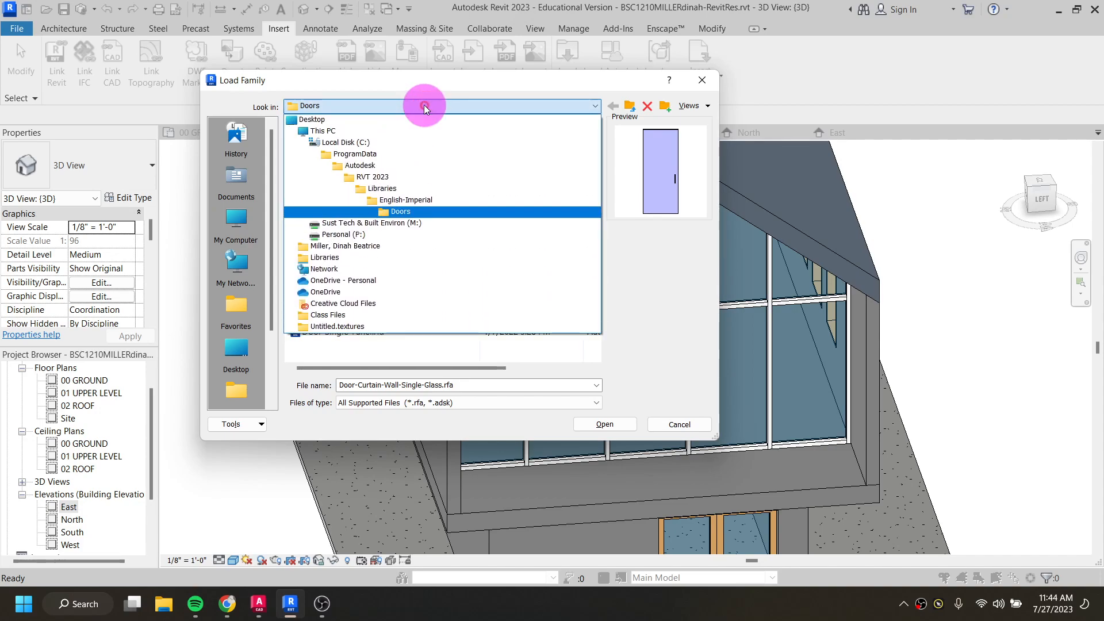
pyautogui.click(418, 201)
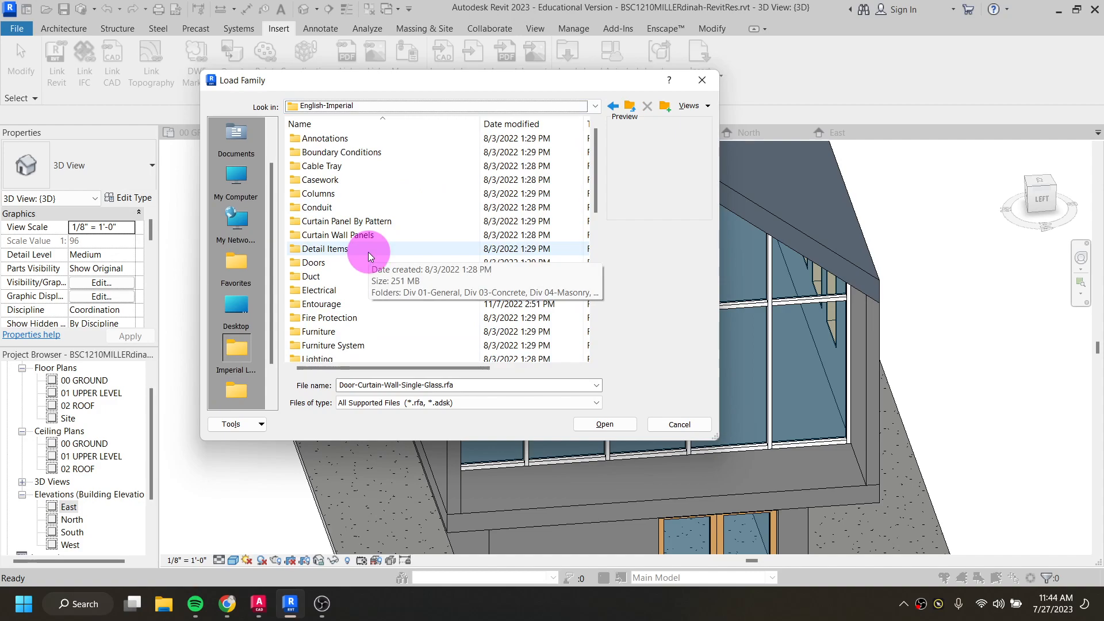
pyautogui.doubleClick(311, 264)
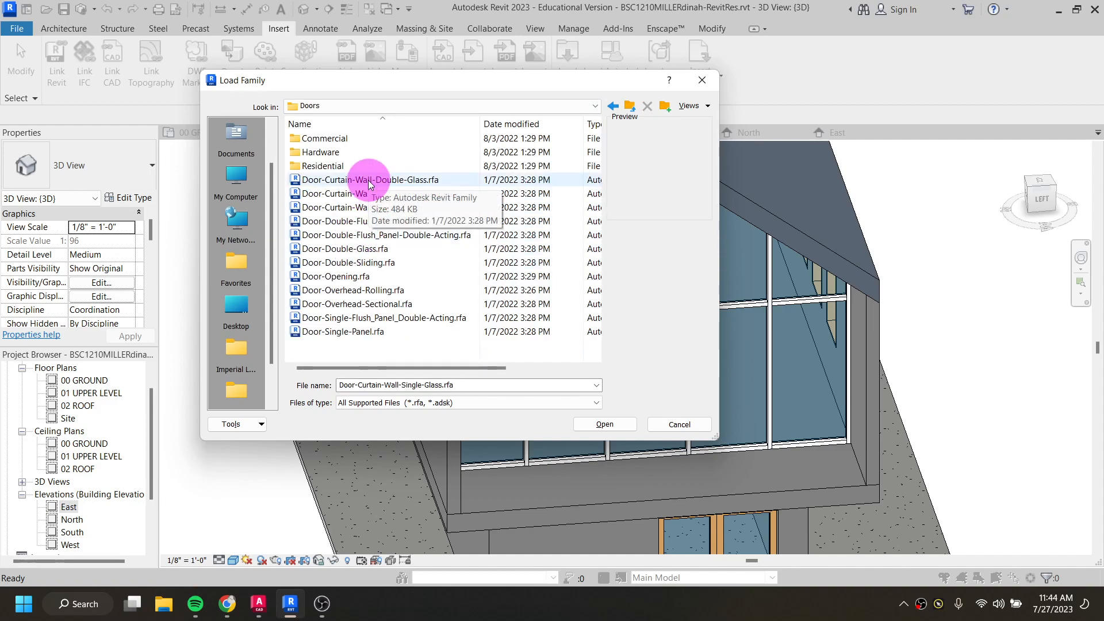
# Load the Door-Curtain-Wall-Single-Glass.rfa family into the project
pyautogui.click(369, 180)
pyautogui.press('Down')
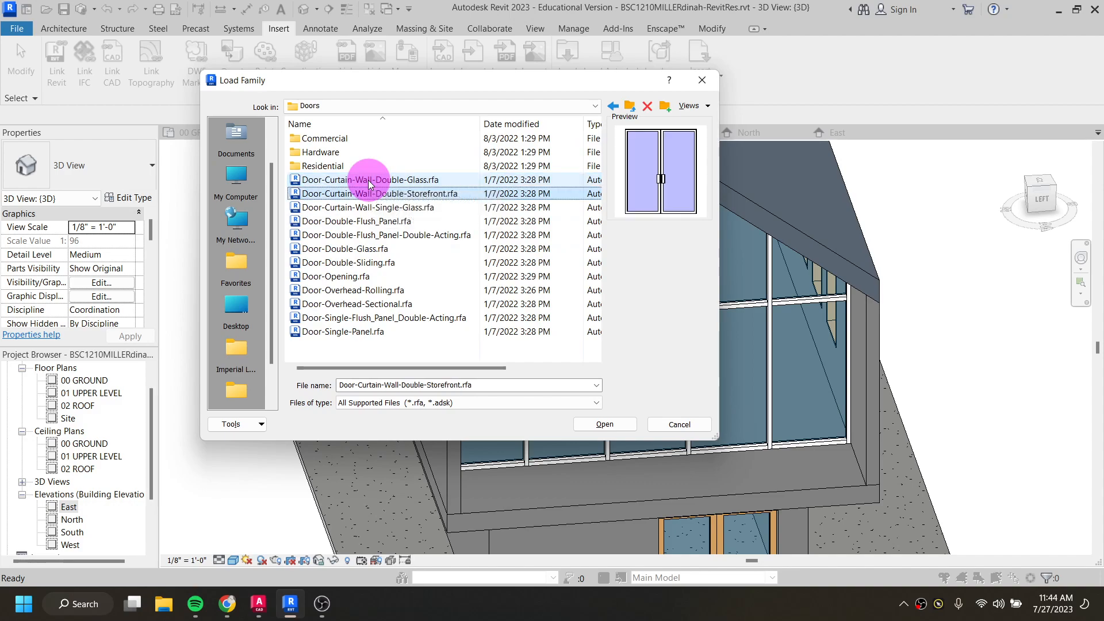
pyautogui.press('Down')
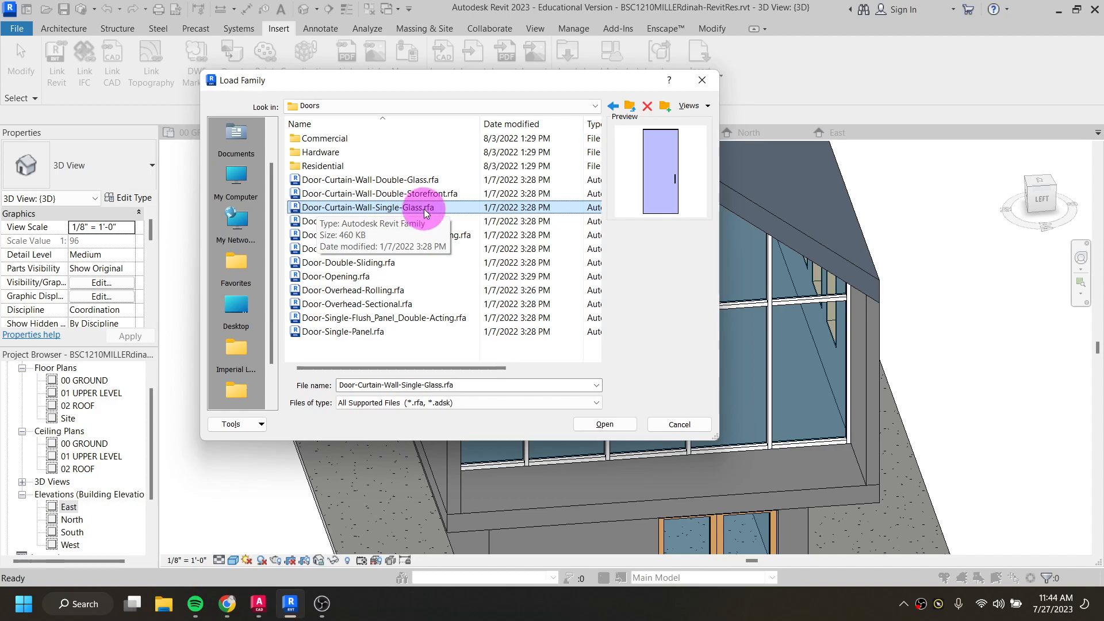
pyautogui.click(596, 426)
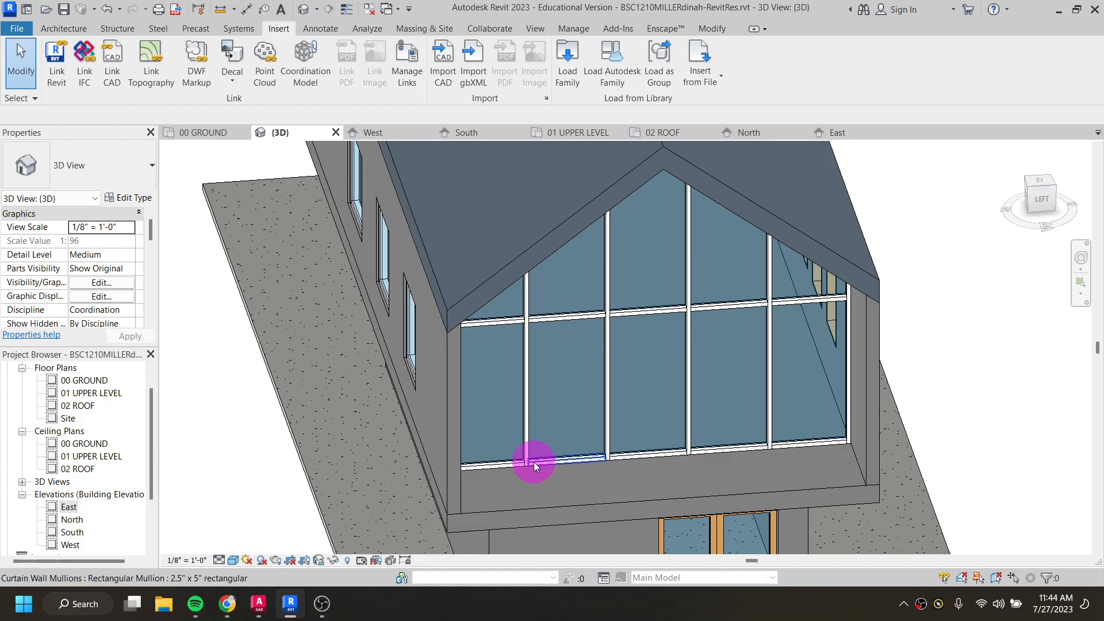
# Select and unpin the northernmost glazed panel in the lower row of the west gable storefront
pyautogui.scroll(5, 517, 465)
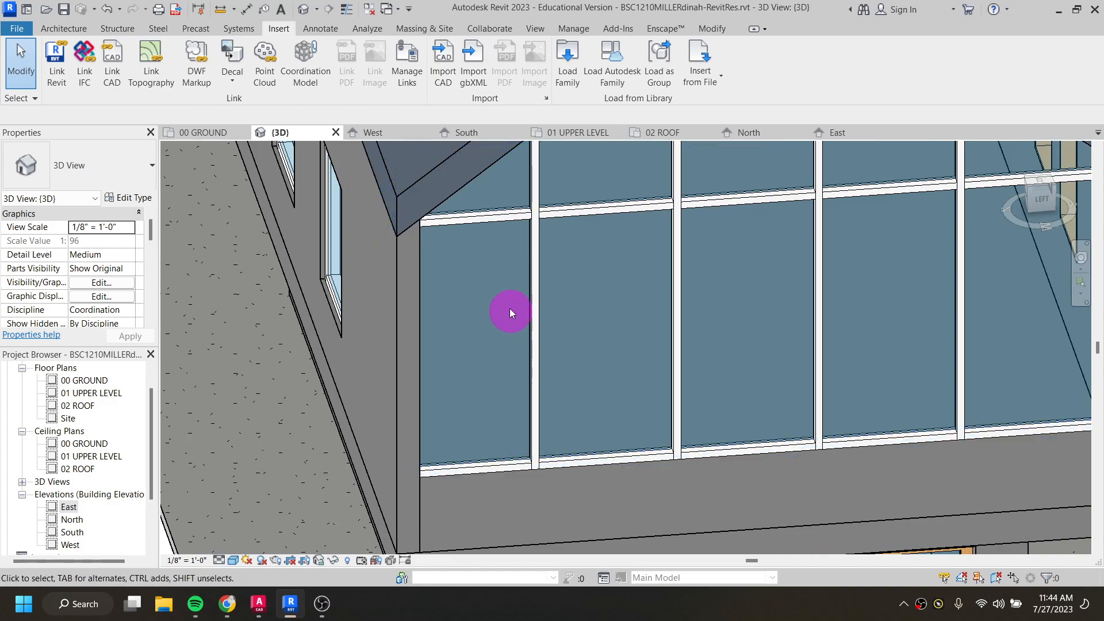
pyautogui.scroll(-2, 493, 456)
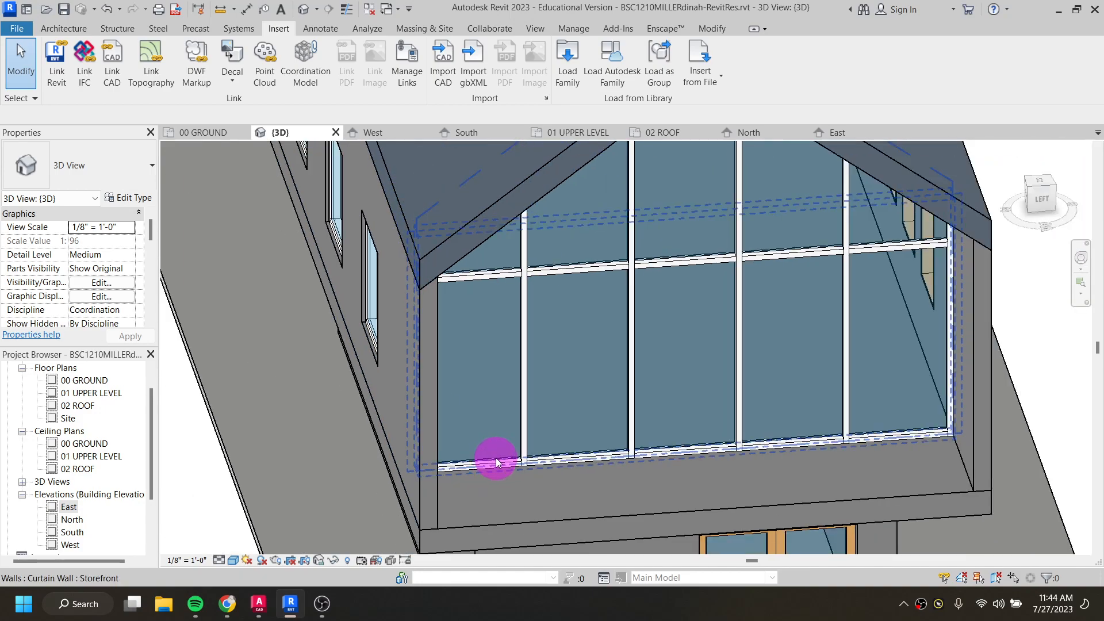
pyautogui.scroll(1, 498, 460)
pyautogui.scroll(1, 506, 460)
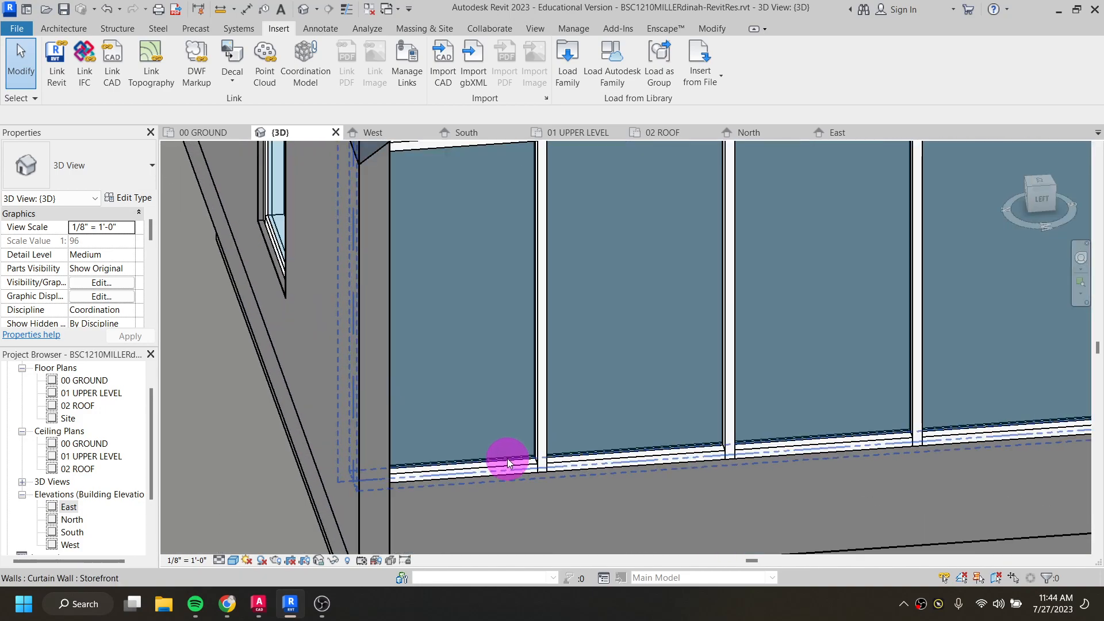
pyautogui.press('Tab')
pyautogui.press('Tab')
pyautogui.press('Tab')
pyautogui.press('Tab')
pyautogui.press('Tab')
pyautogui.press('Tab')
pyautogui.press('Tab')
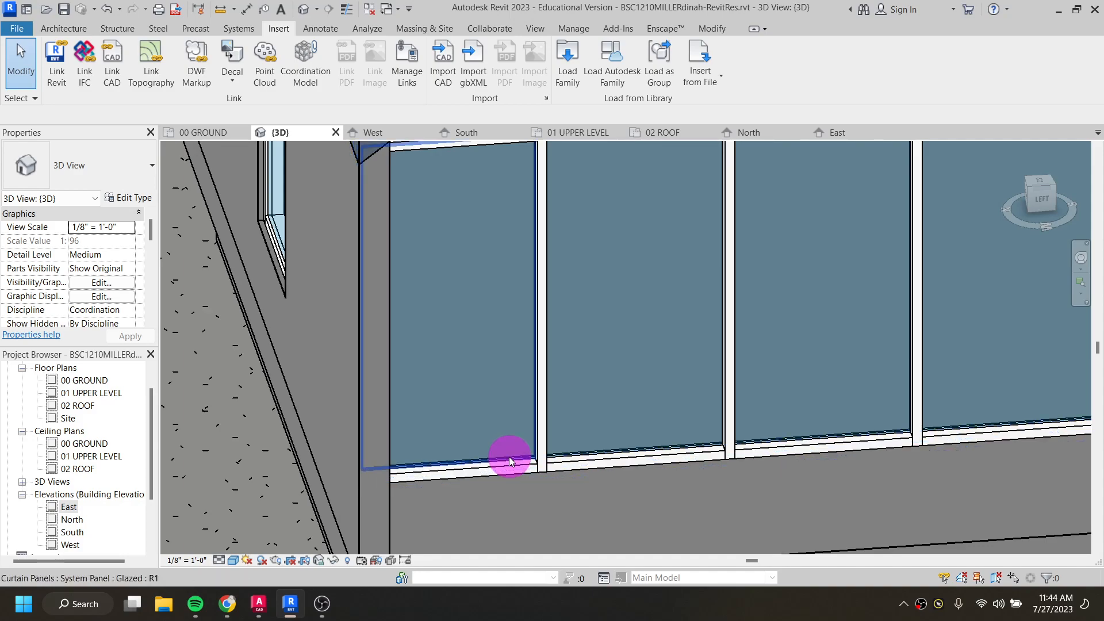
pyautogui.click(510, 462)
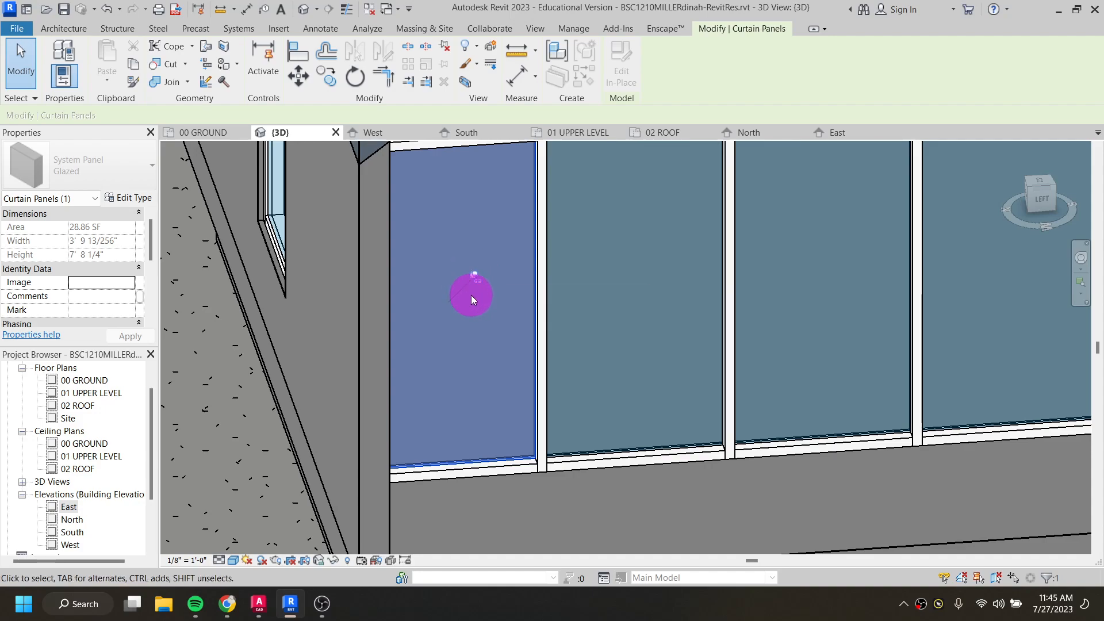
pyautogui.click(475, 276)
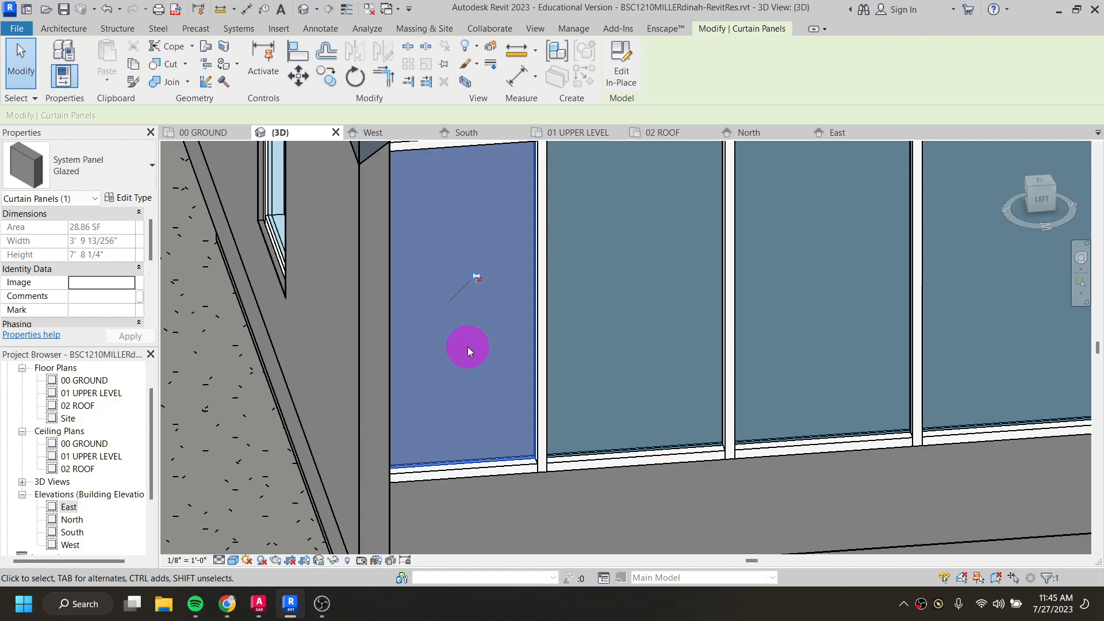
pyautogui.click(475, 276)
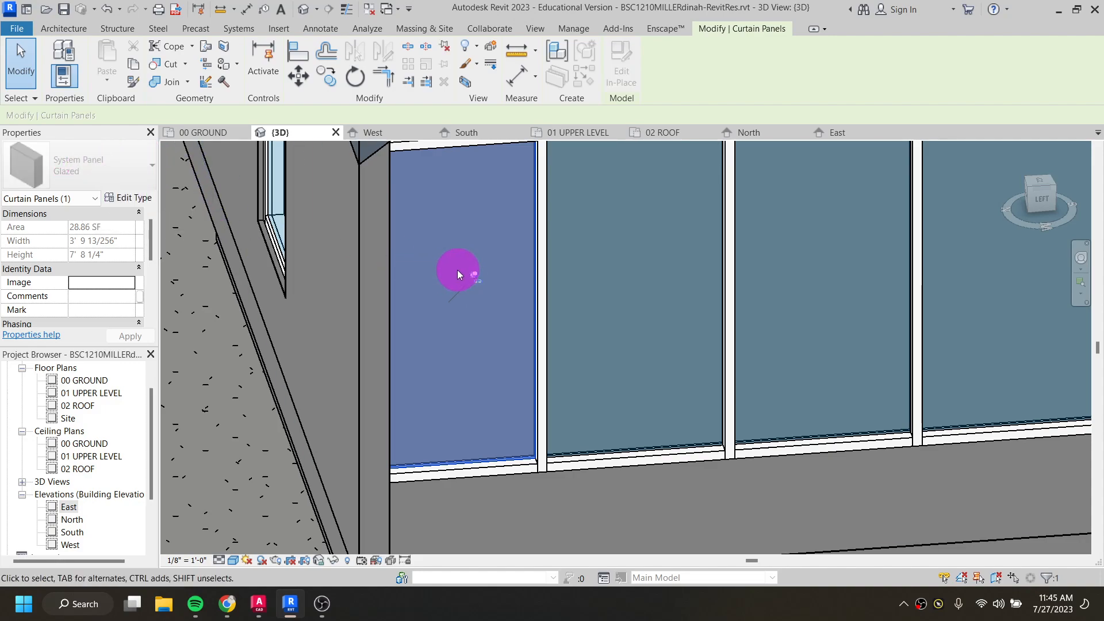
pyautogui.click(477, 276)
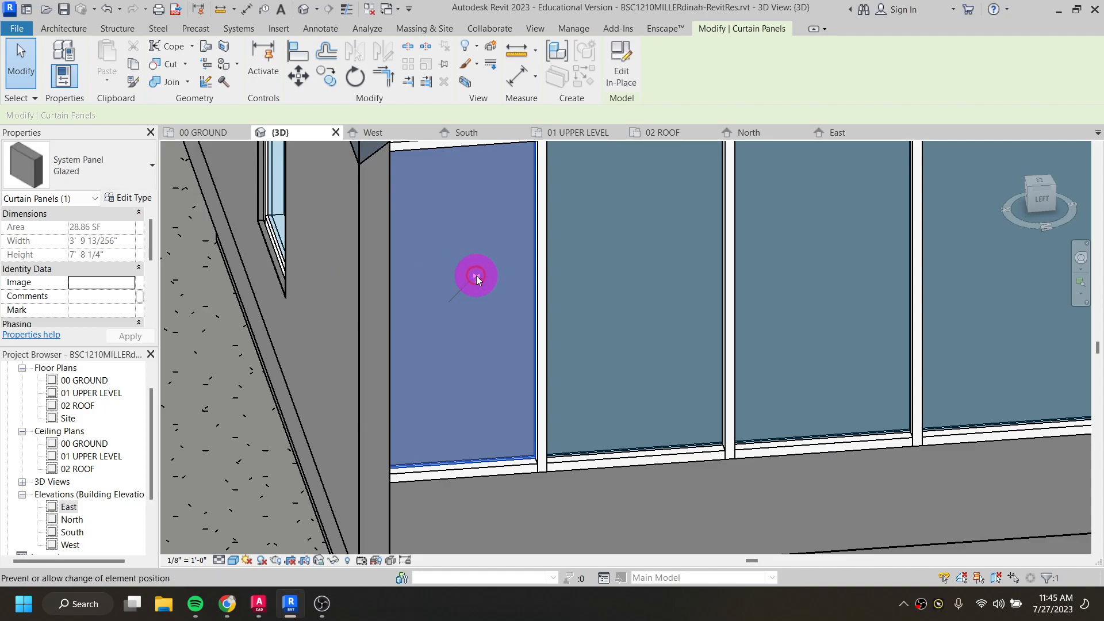
# Change the unpinned northernmost lower-row panel of the west gable storefront to the Solid system panel type
pyautogui.click(104, 167)
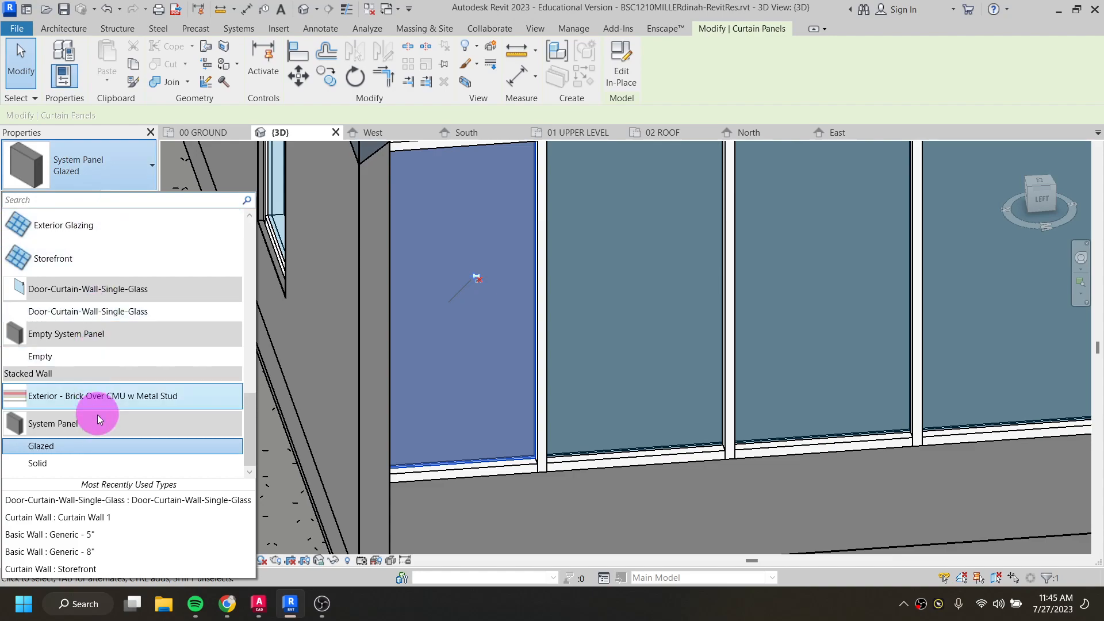
pyautogui.click(52, 462)
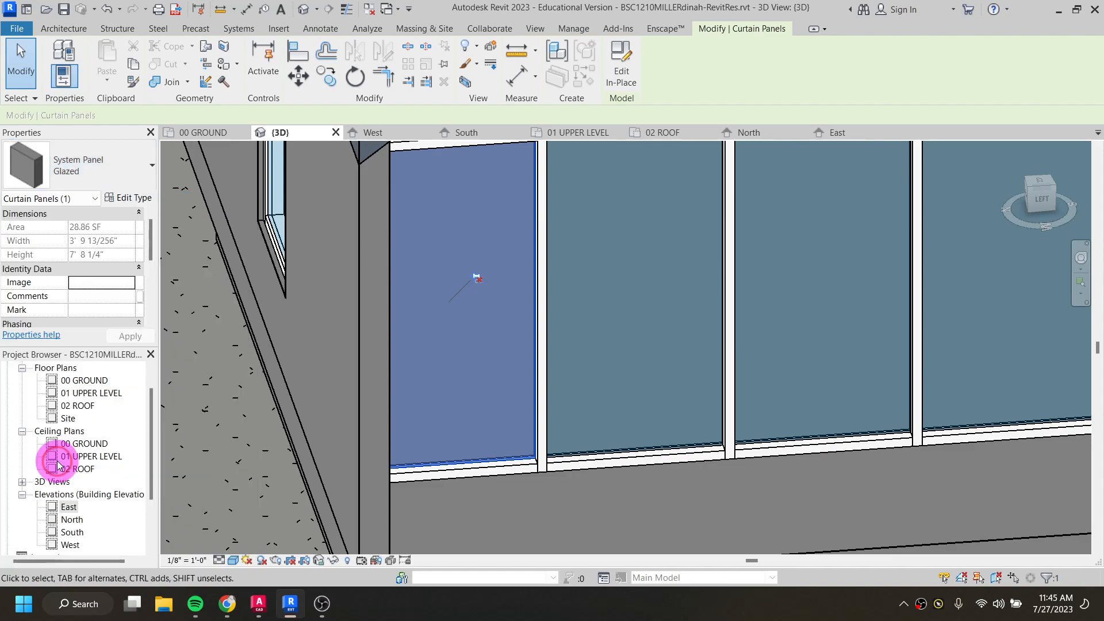
pyautogui.press('Escape')
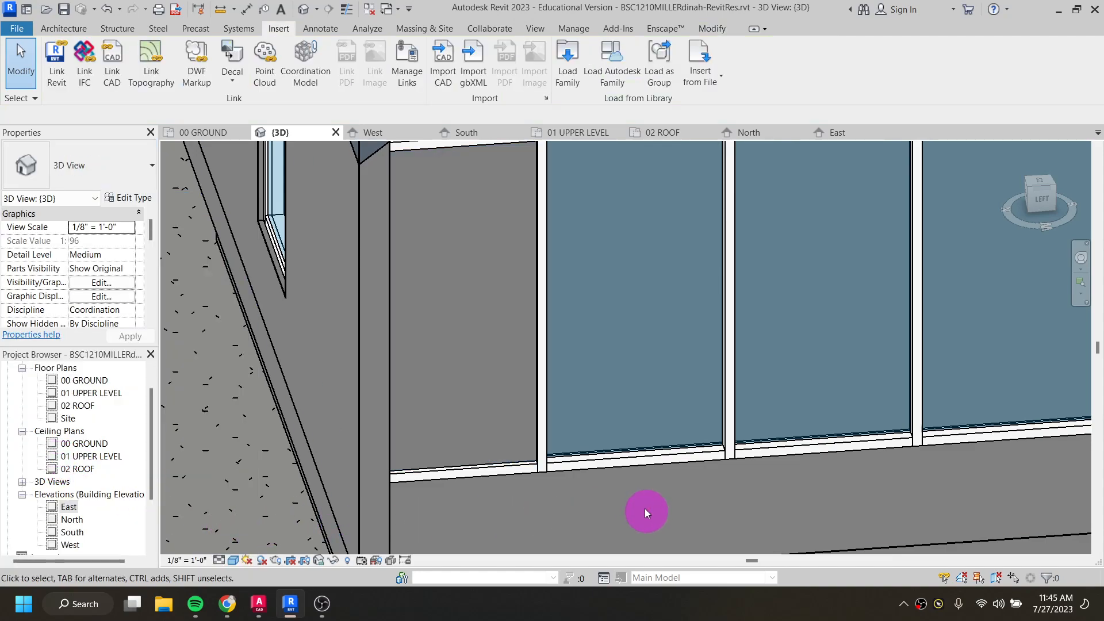
# Change the northernmost lower-row panel of the west gable storefront to the Door-Curtain-Wall-Single-Glass type
pyautogui.click(497, 458)
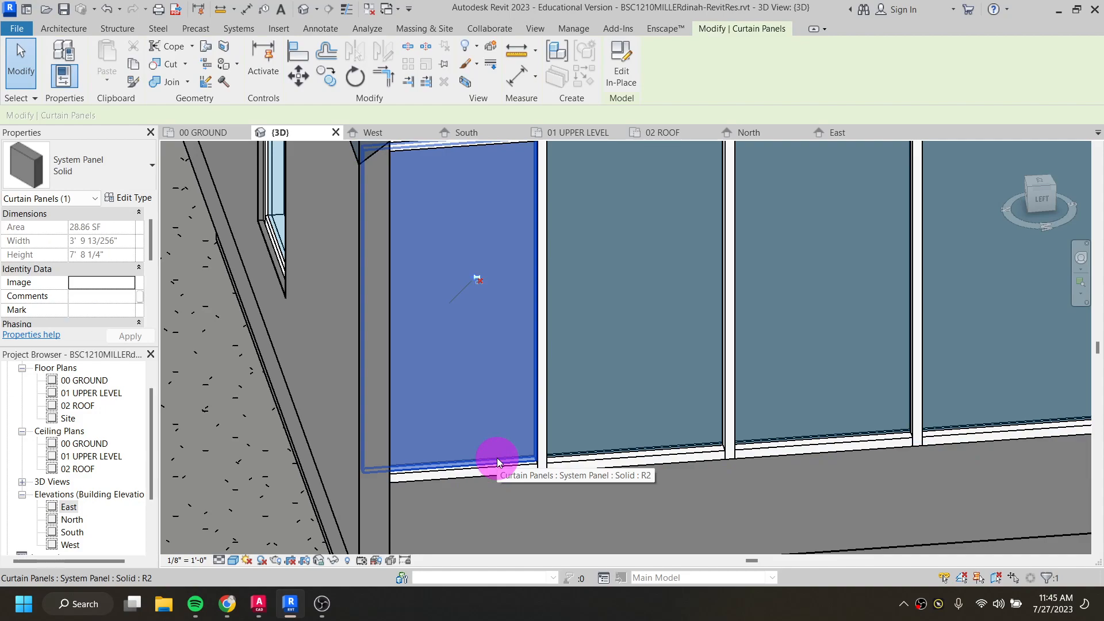
pyautogui.click(77, 164)
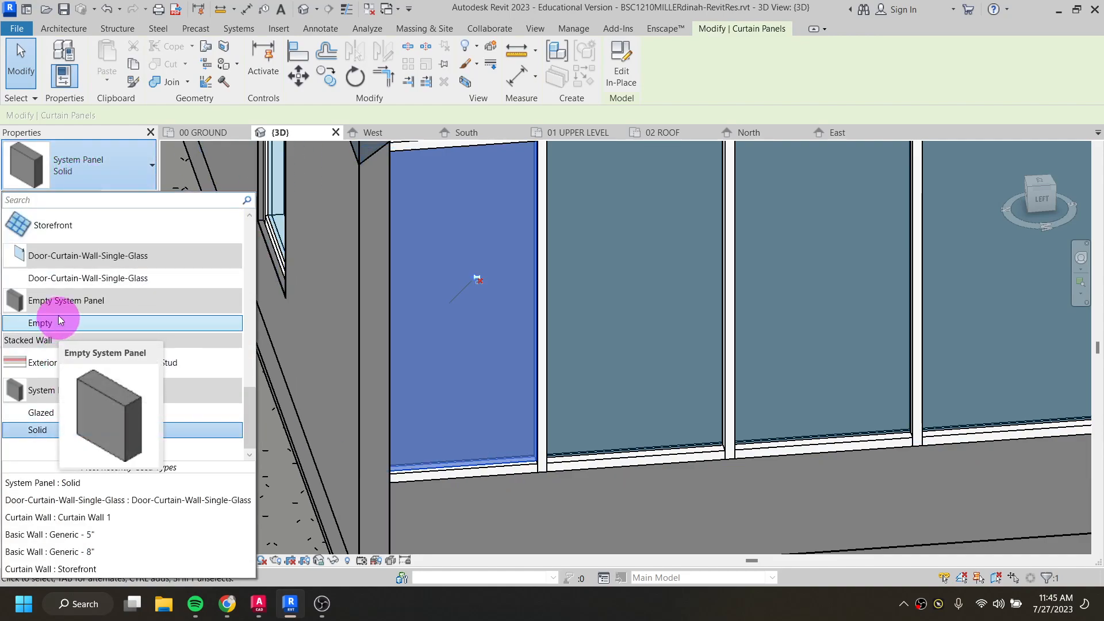
pyautogui.click(98, 278)
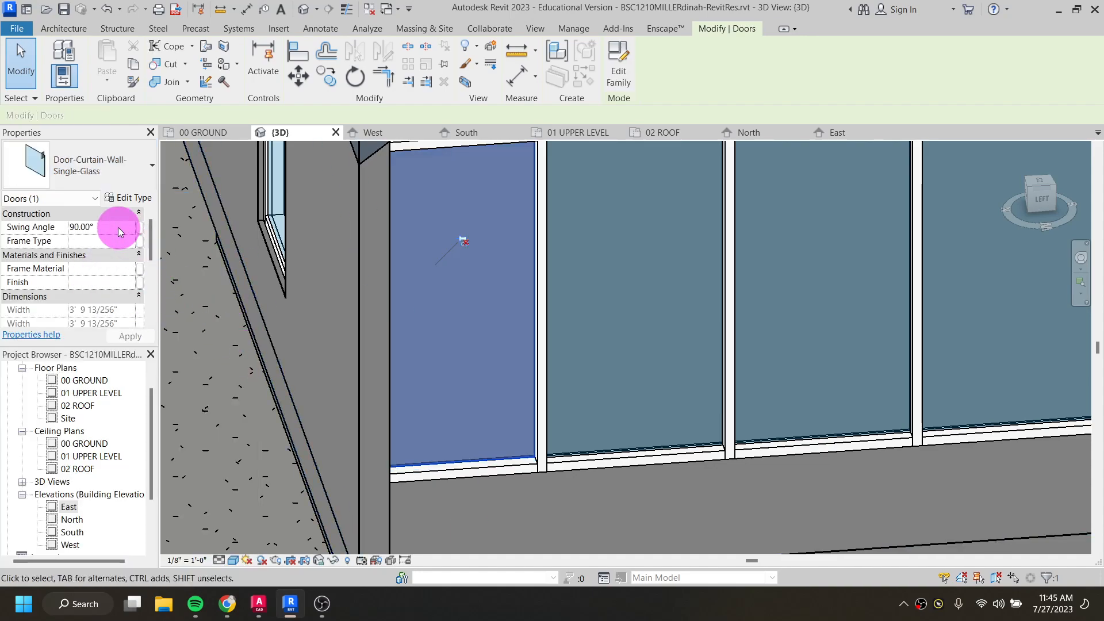
pyautogui.press('Escape')
pyautogui.scroll(-5, 512, 462)
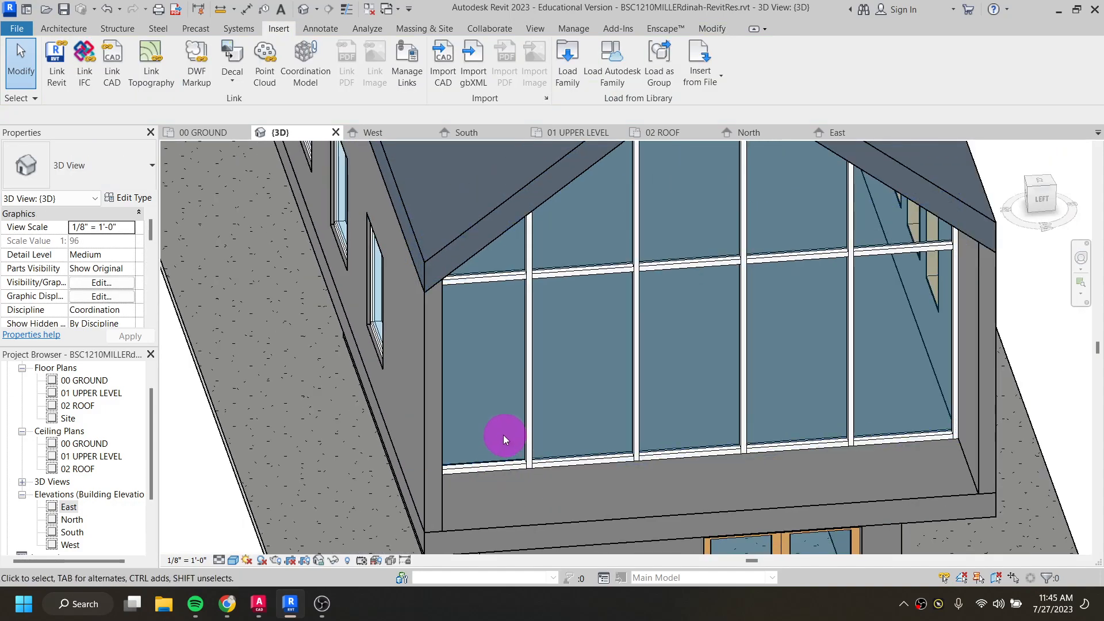
# In the 01 UPPER LEVEL plan, flip the new storefront door so its hinge is at the north end
pyautogui.doubleClick(92, 394)
pyautogui.scroll(4, 311, 282)
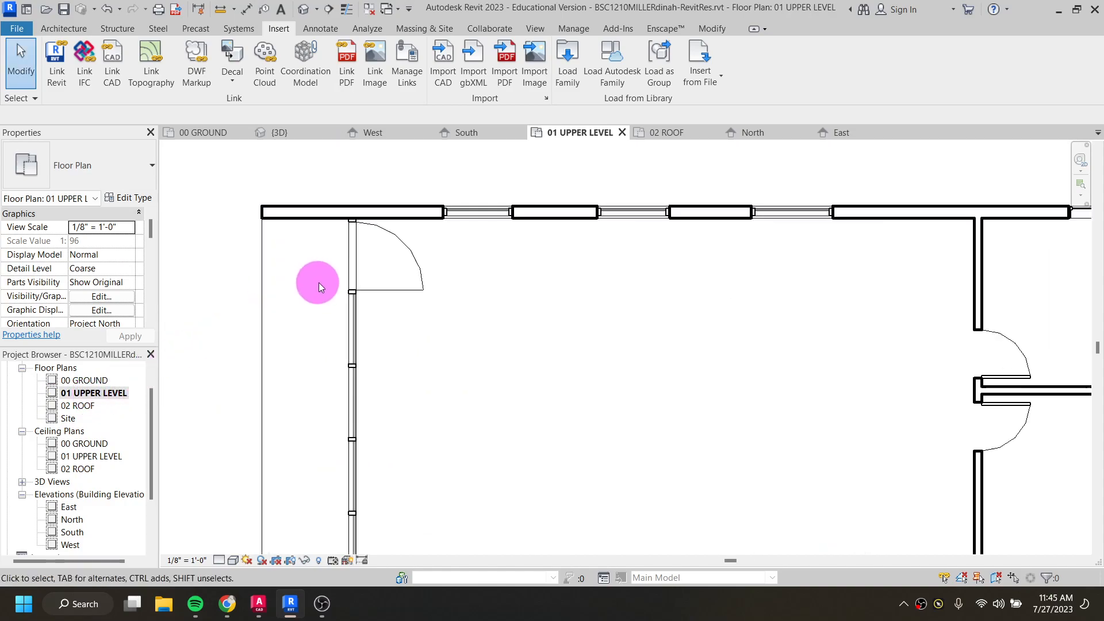
pyautogui.click(380, 295)
pyautogui.click(396, 240)
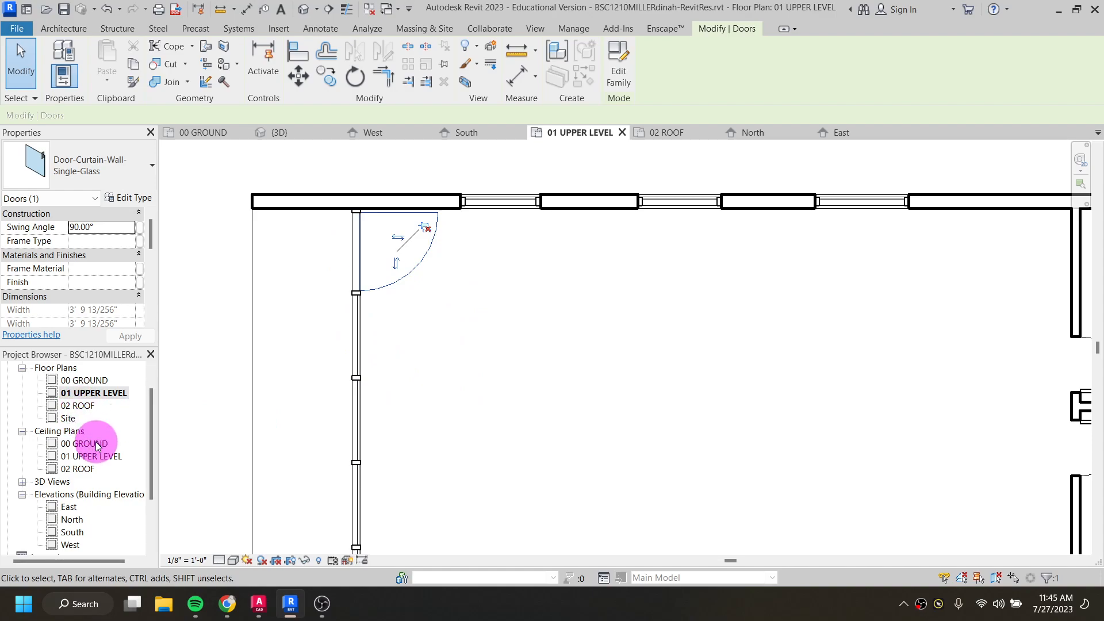
# In the 3D view, unpin the southernmost panel of the ground-level east storefront and change it to Door-Curtain-Wall-Single-Glass
pyautogui.click(304, 9)
pyautogui.keyDown('shift'); pyautogui.moveTo(616, 374); pyautogui.dragTo(789, 510, button='middle'); pyautogui.keyUp('shift')
pyautogui.scroll(5, 846, 485)
pyautogui.scroll(6, 801, 486)
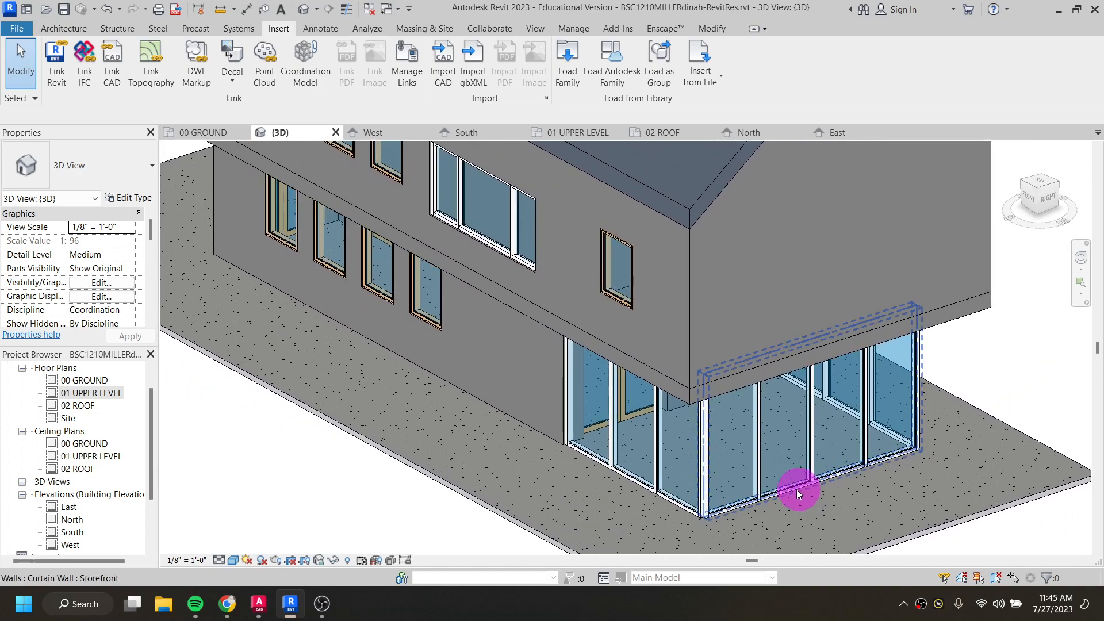
pyautogui.scroll(3, 747, 505)
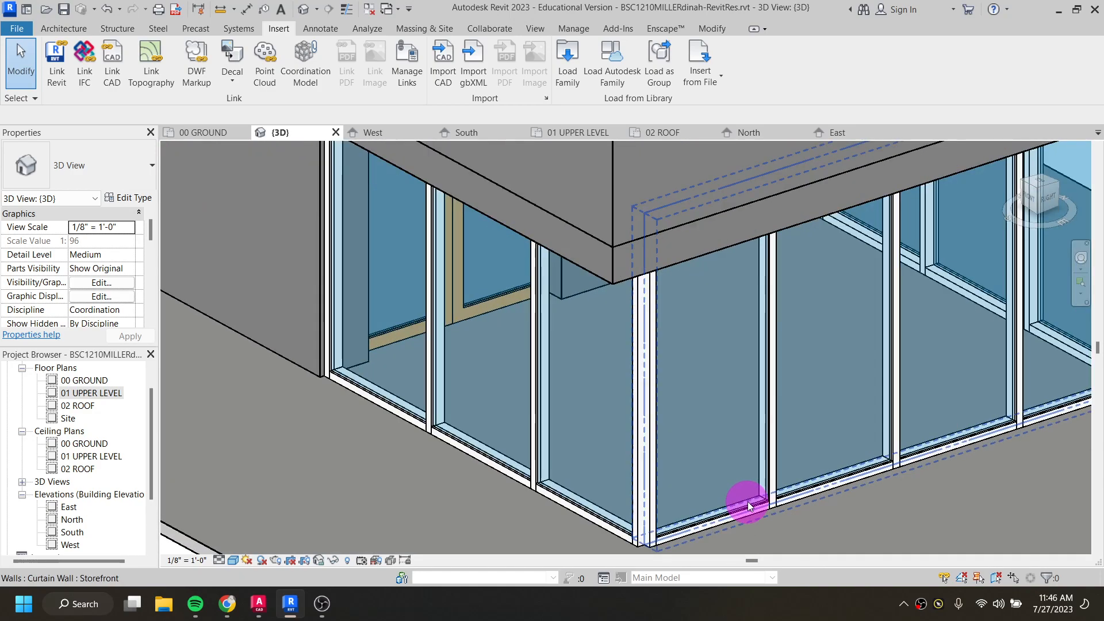
pyautogui.press('Tab')
pyautogui.press('Tab')
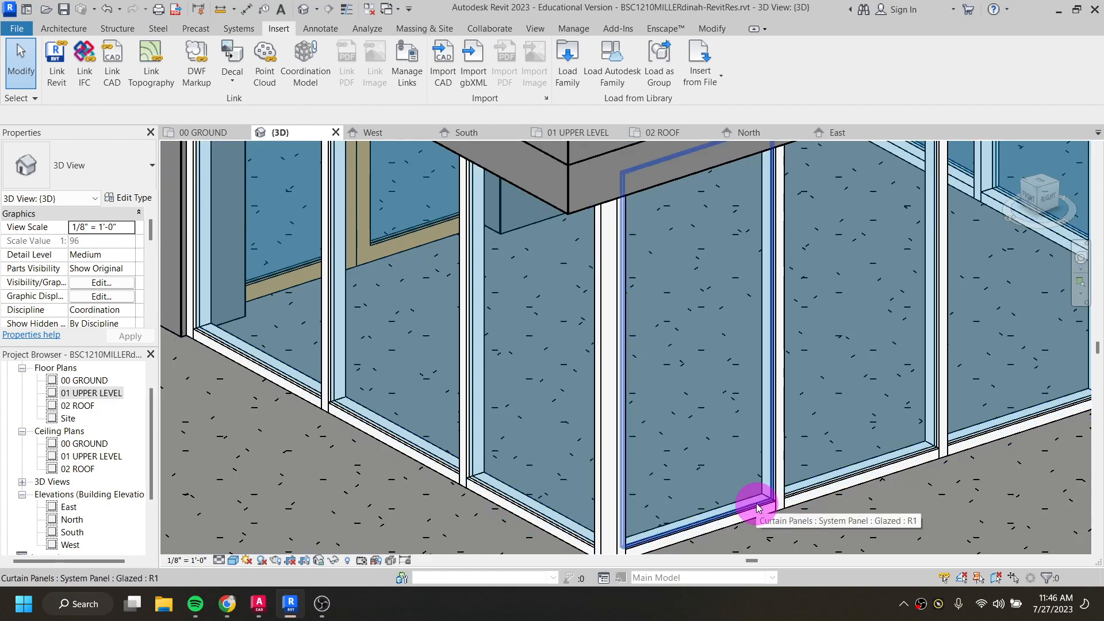
pyautogui.click(756, 507)
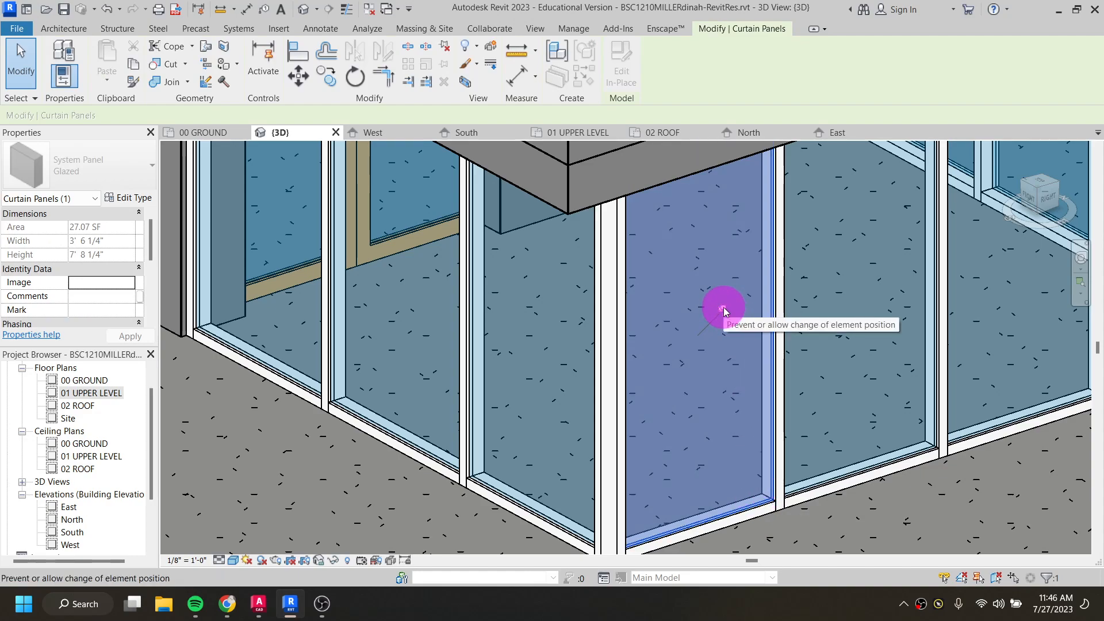
pyautogui.click(724, 311)
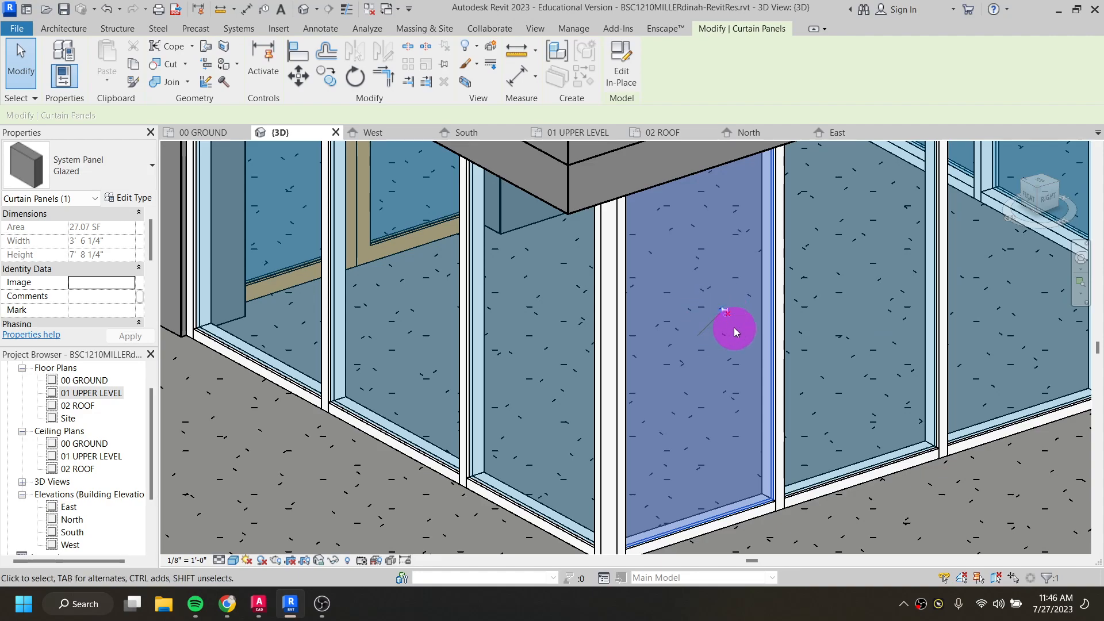
pyautogui.click(121, 166)
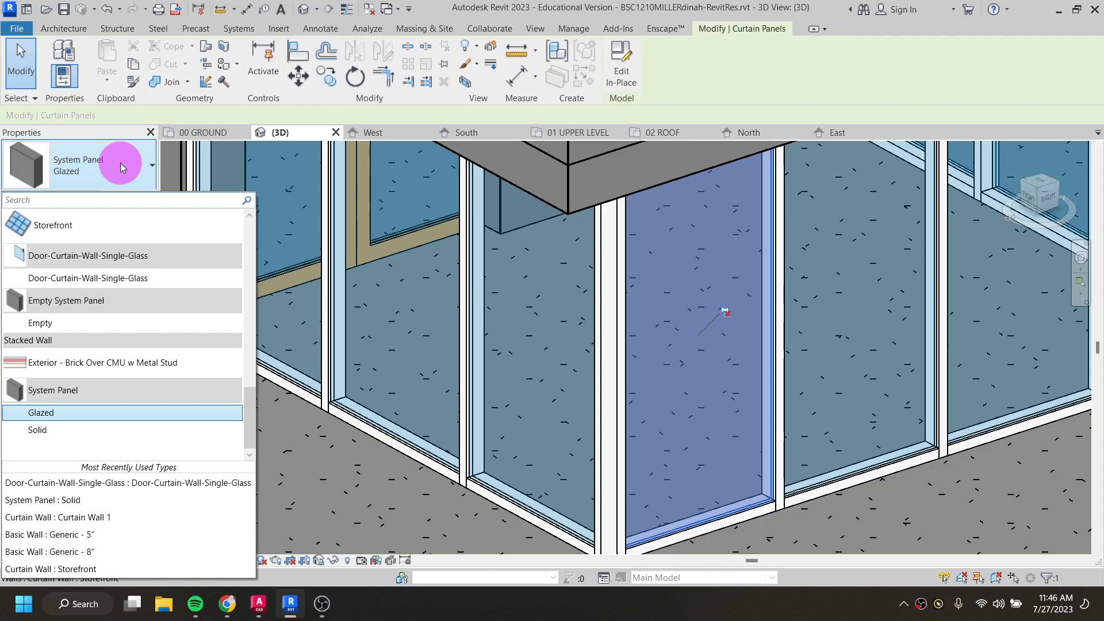
pyautogui.click(138, 278)
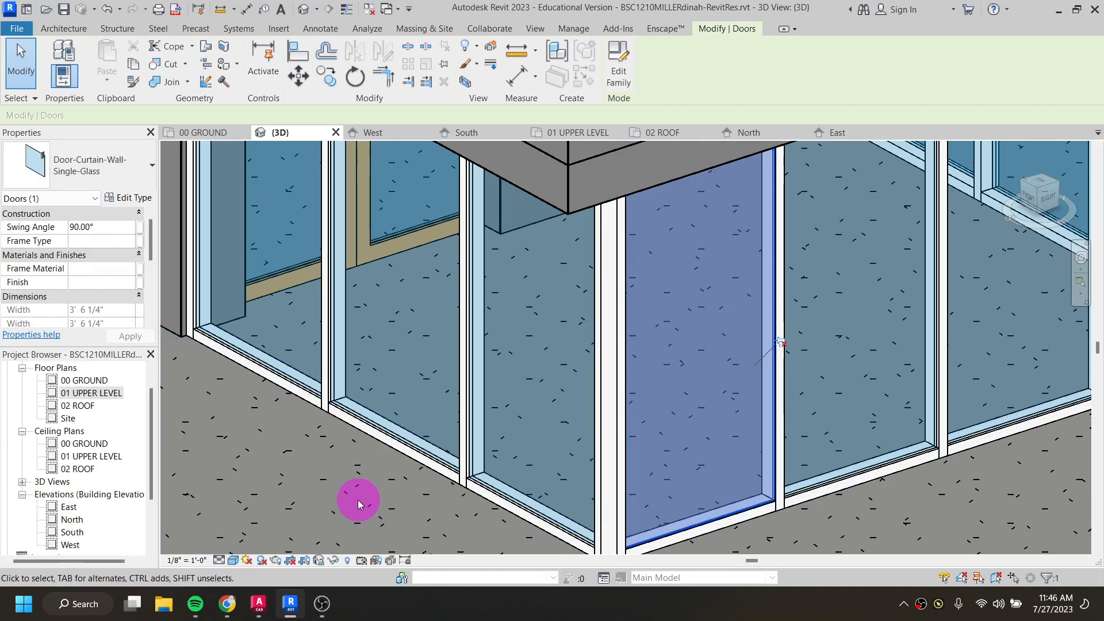
# In the 00 GROUND plan, flip the new east storefront door to swing inward and back to swing outward
pyautogui.doubleClick(83, 380)
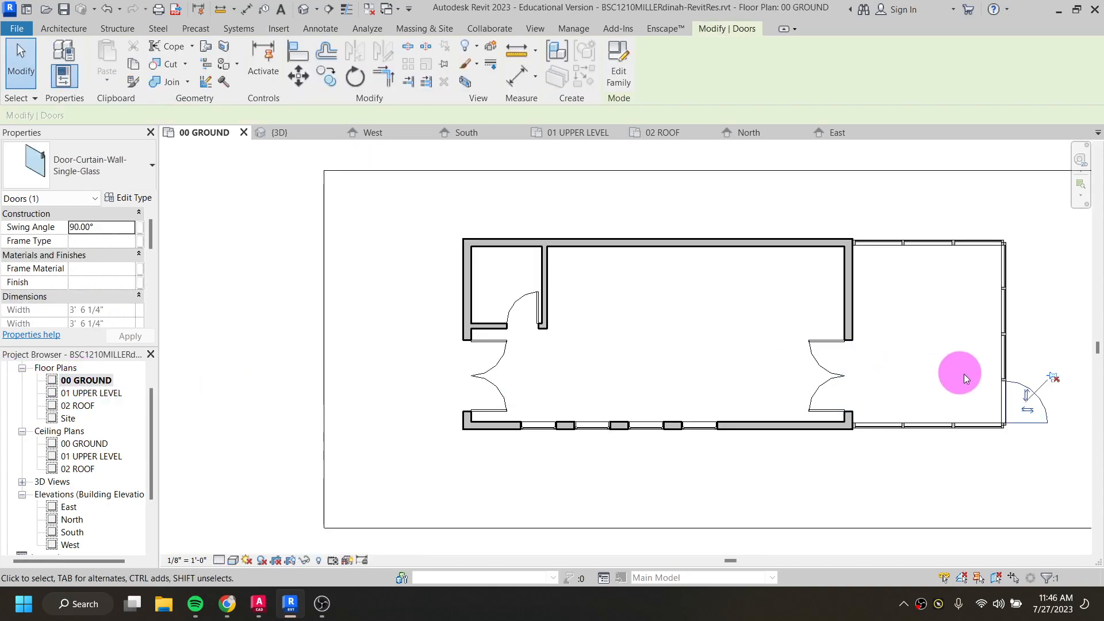
pyautogui.click(1027, 410)
pyautogui.click(980, 411)
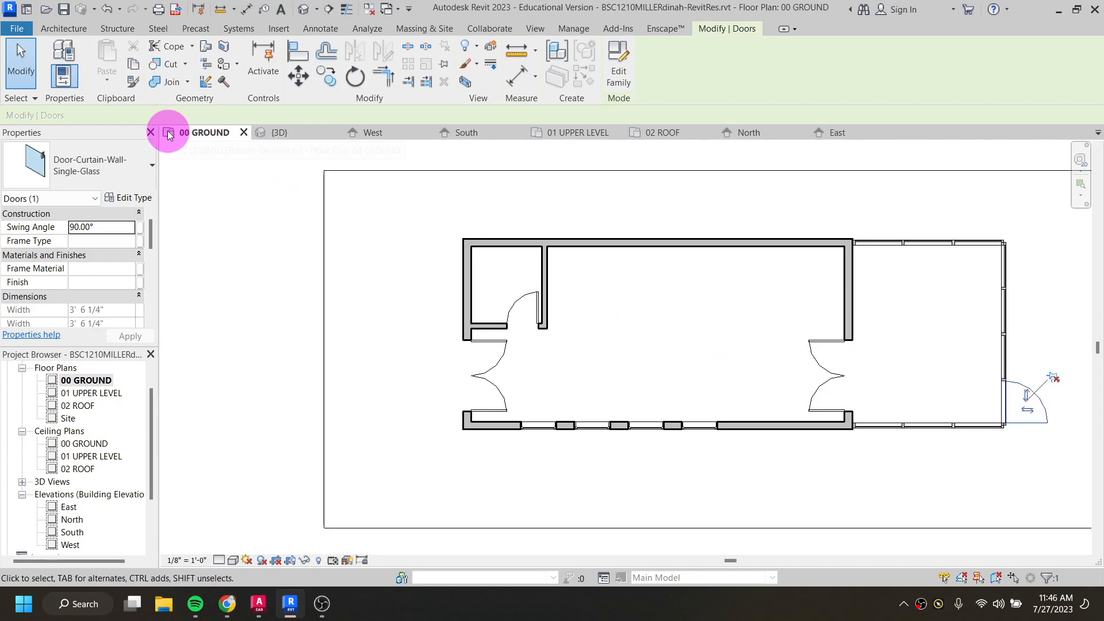
pyautogui.press('Escape')
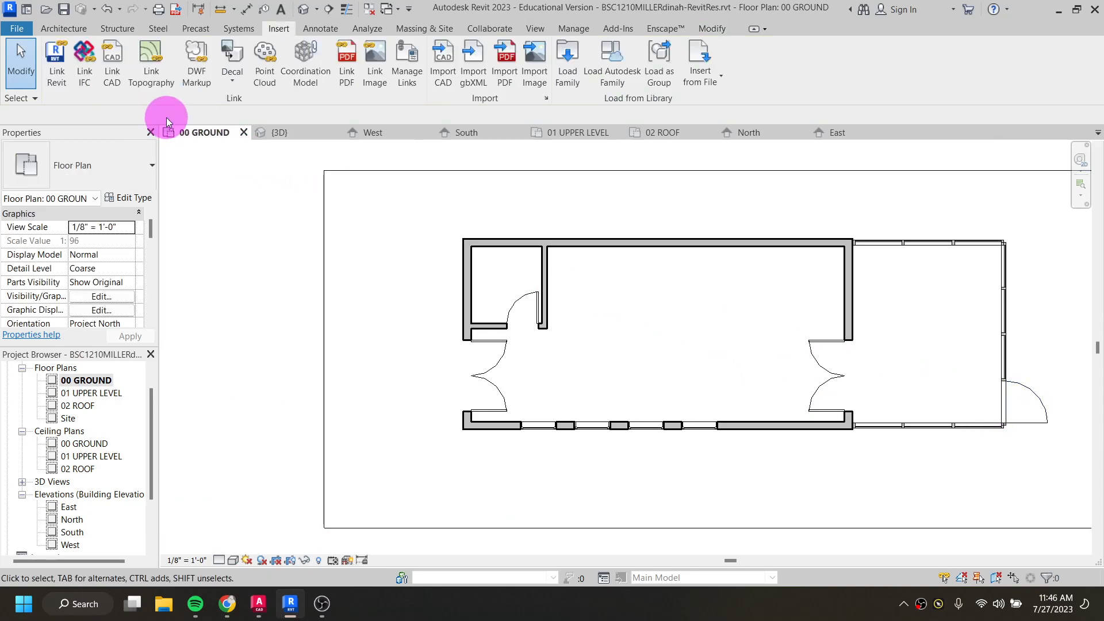
# Start loading a family and browse to the English-Imperial library folder
pyautogui.click(568, 70)
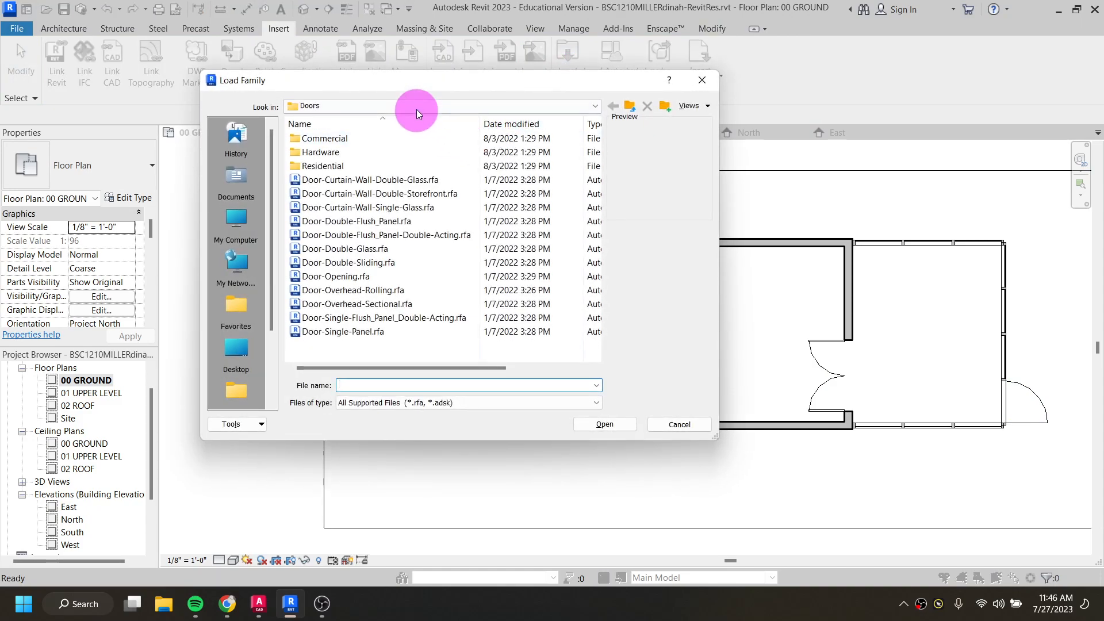
pyautogui.click(413, 105)
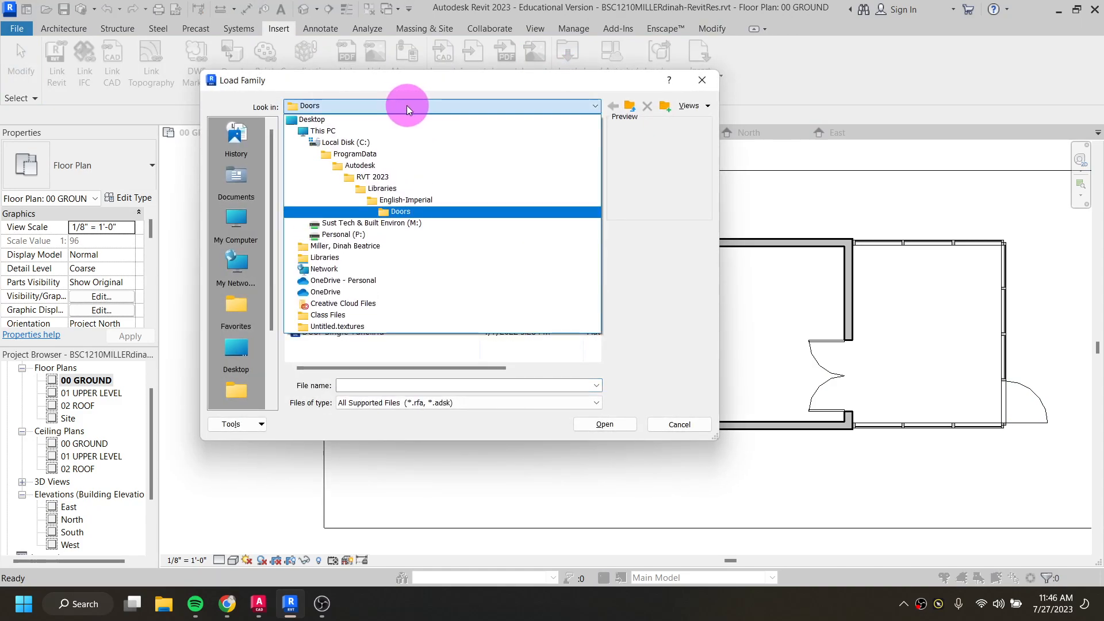
pyautogui.click(429, 199)
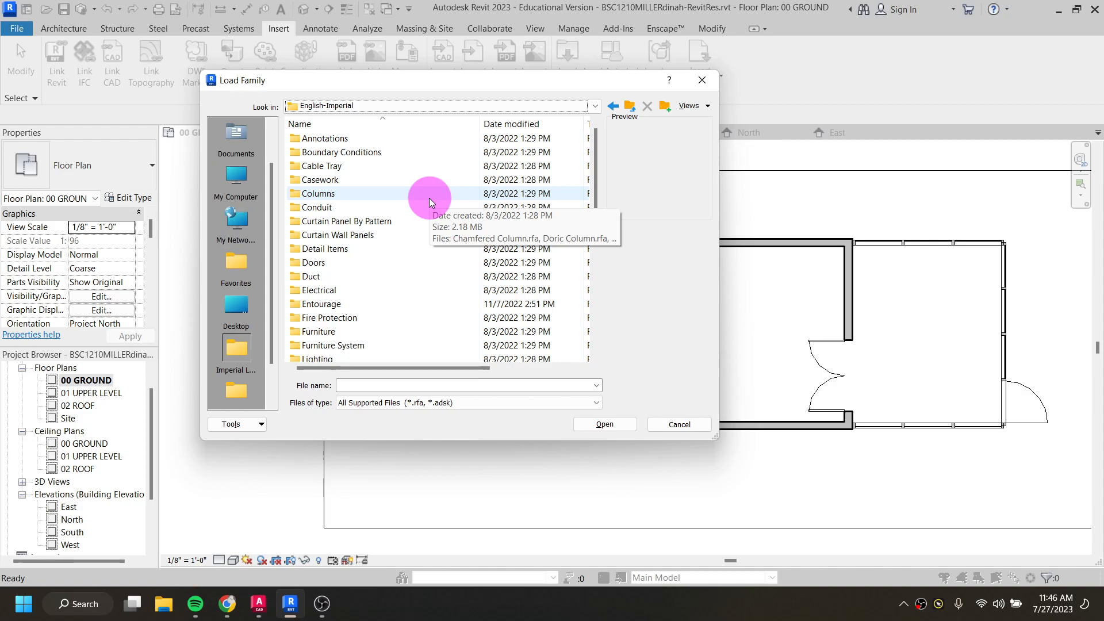
# Switch to Chrome, search the web for "blocks revit" in a new tab, and open the Block Revit site
pyautogui.click(230, 607)
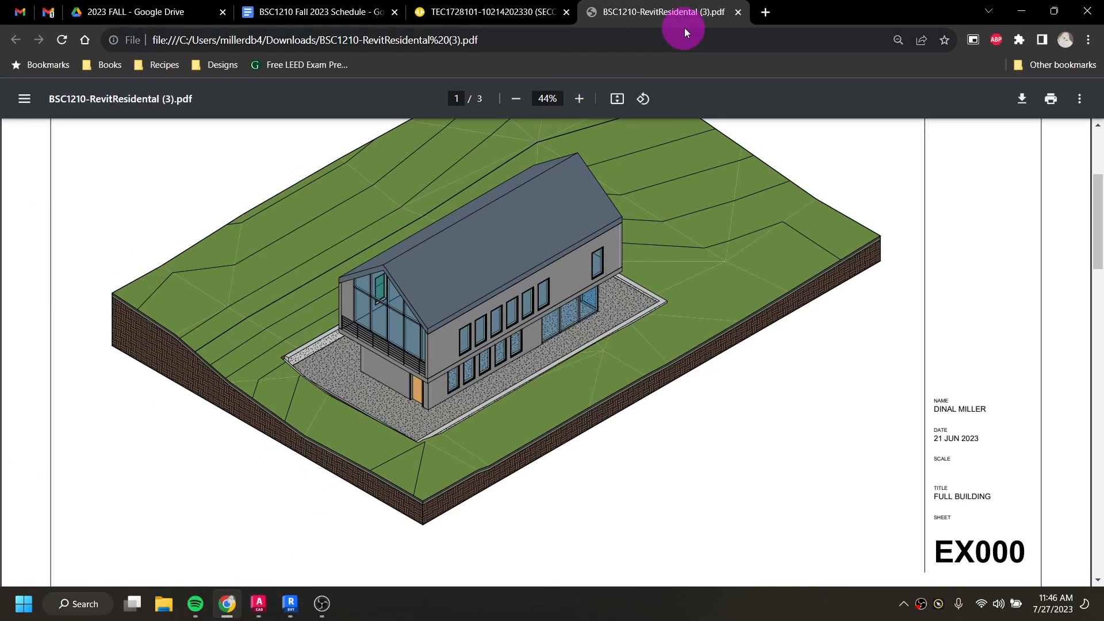
pyautogui.click(765, 11)
pyautogui.write('blocks rei')
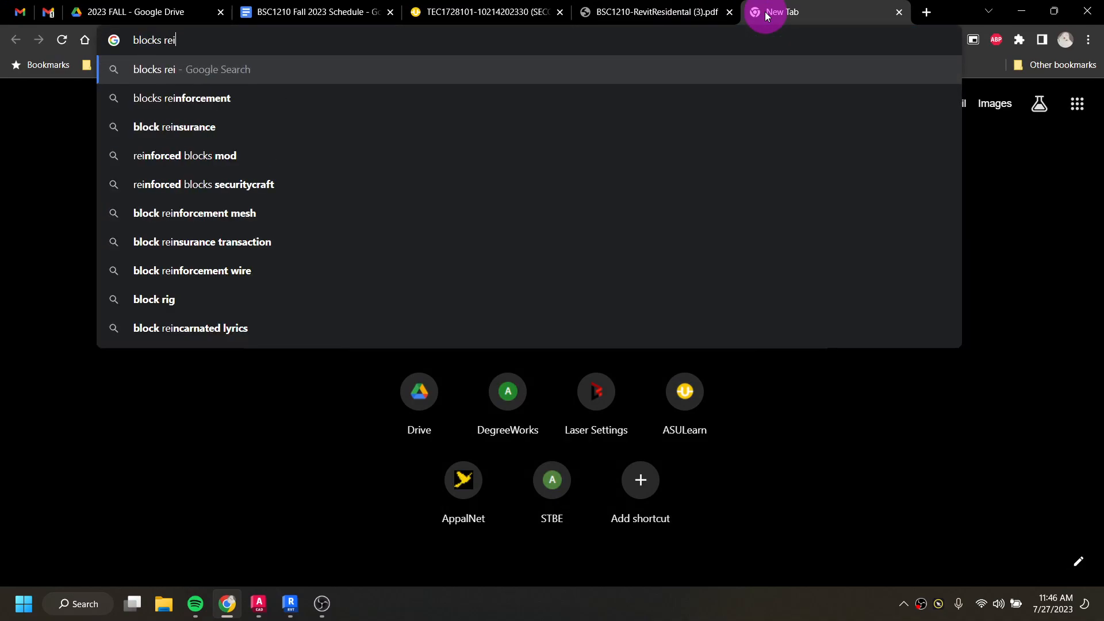
pyautogui.press('BackSpace')
pyautogui.write('vit')
pyautogui.press('Return')
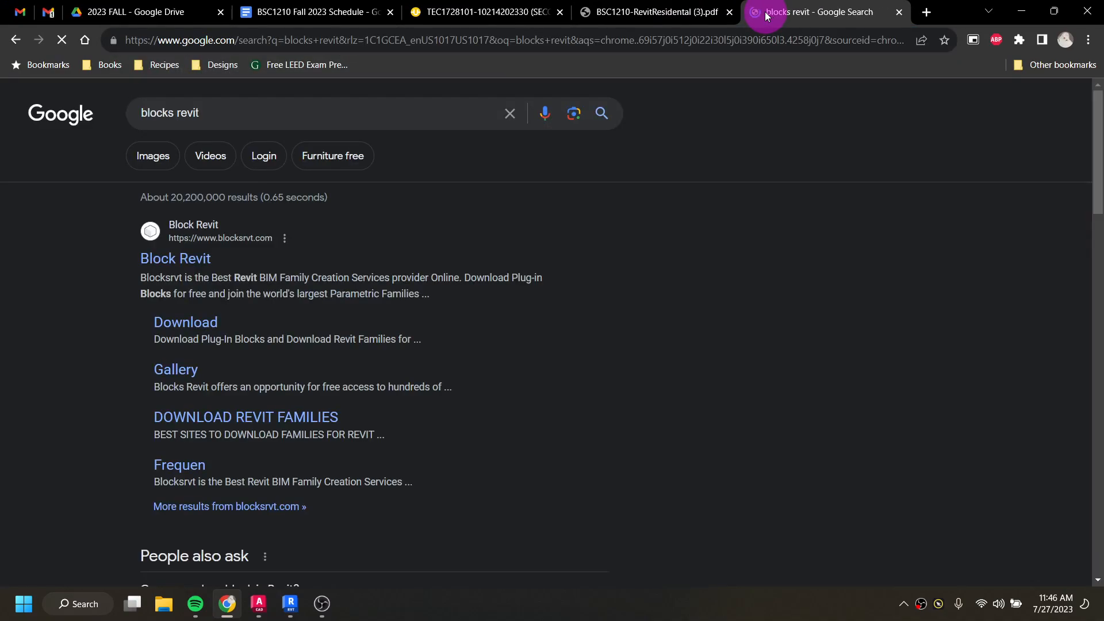
pyautogui.click(159, 262)
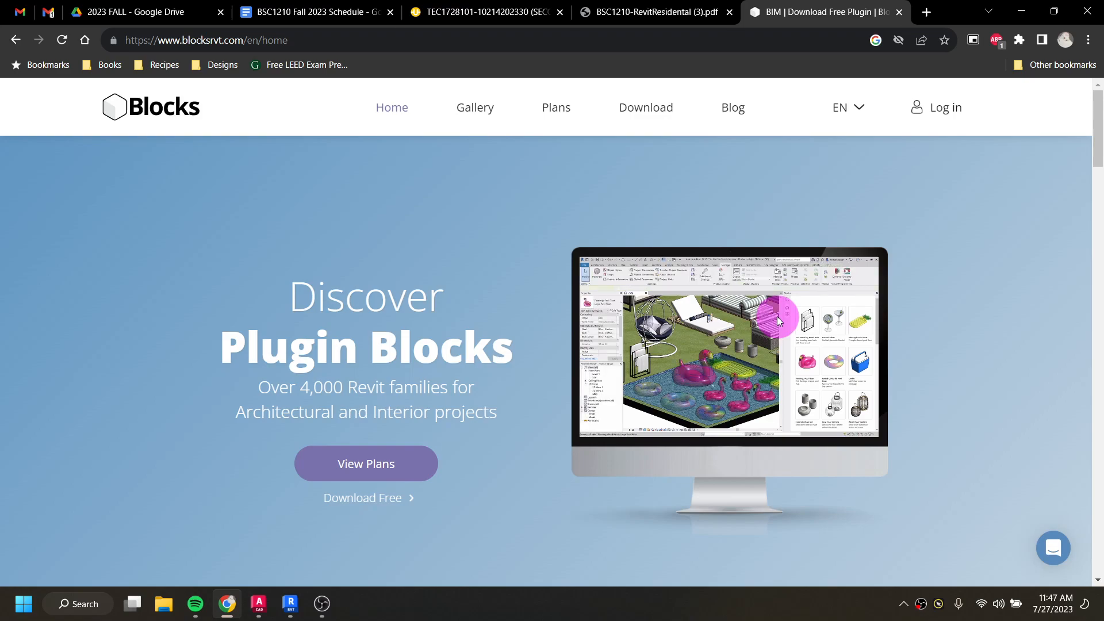
# Look through the Blocks home page for its plugin and Revit family offering
pyautogui.scroll(-6, 778, 320)
pyautogui.scroll(-4, 775, 327)
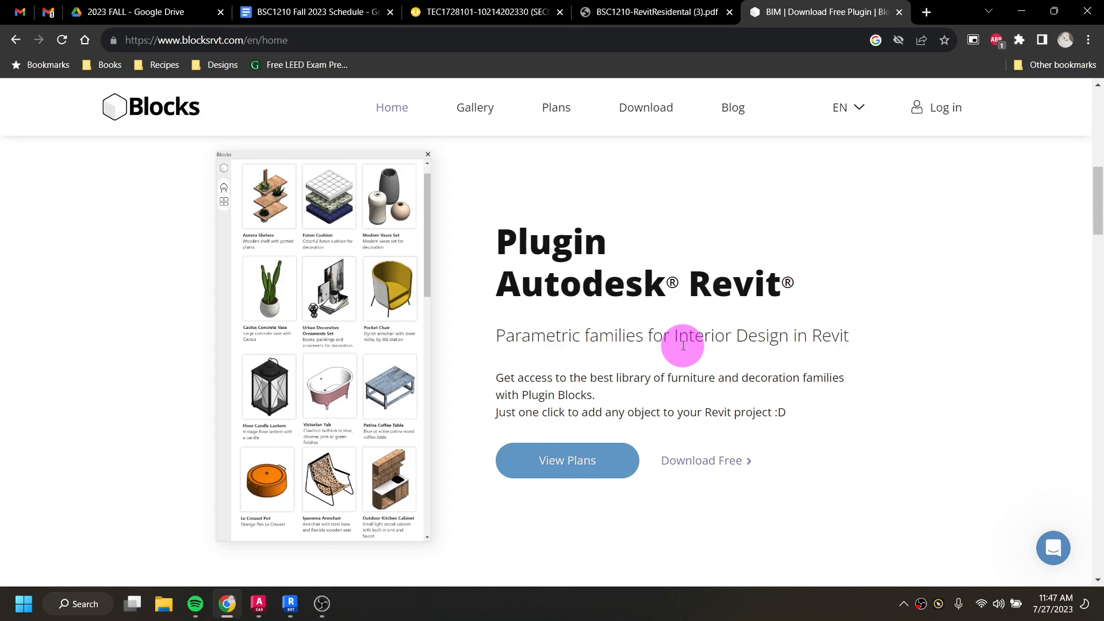
pyautogui.scroll(10, 684, 345)
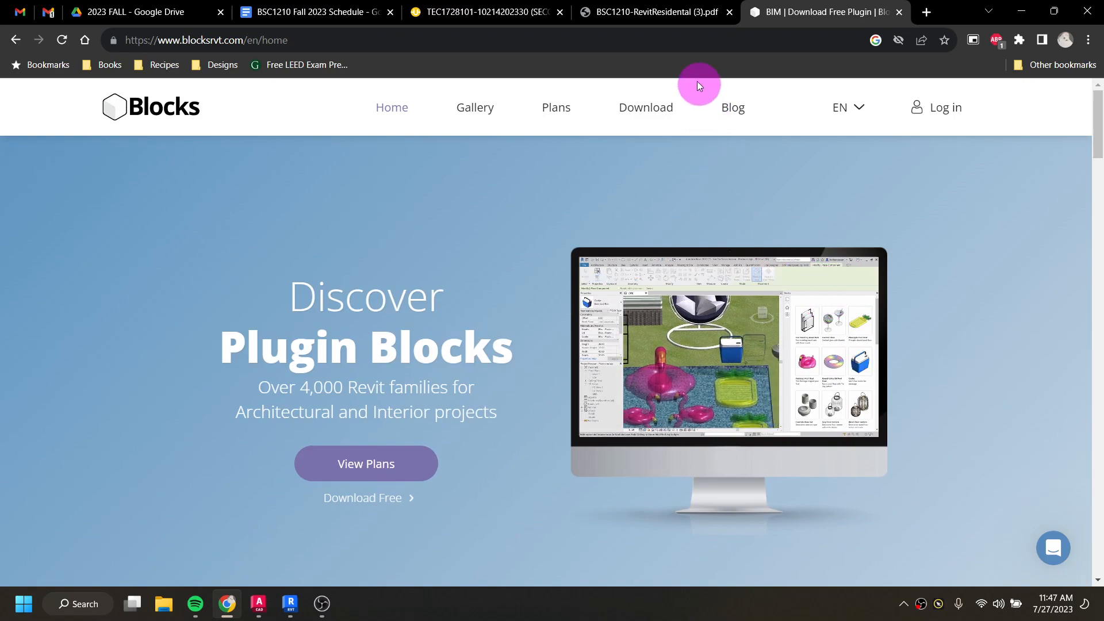
# Search the web for "herman miller revit" and open Herman Miller's Product Models page
pyautogui.click(688, 39)
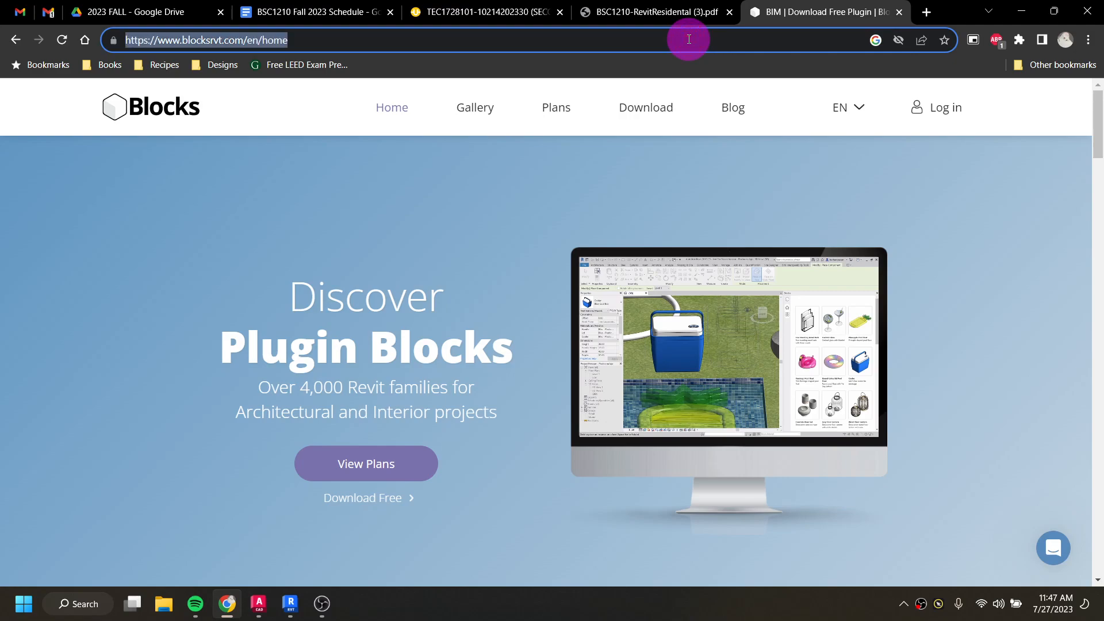
pyautogui.write('herman miller')
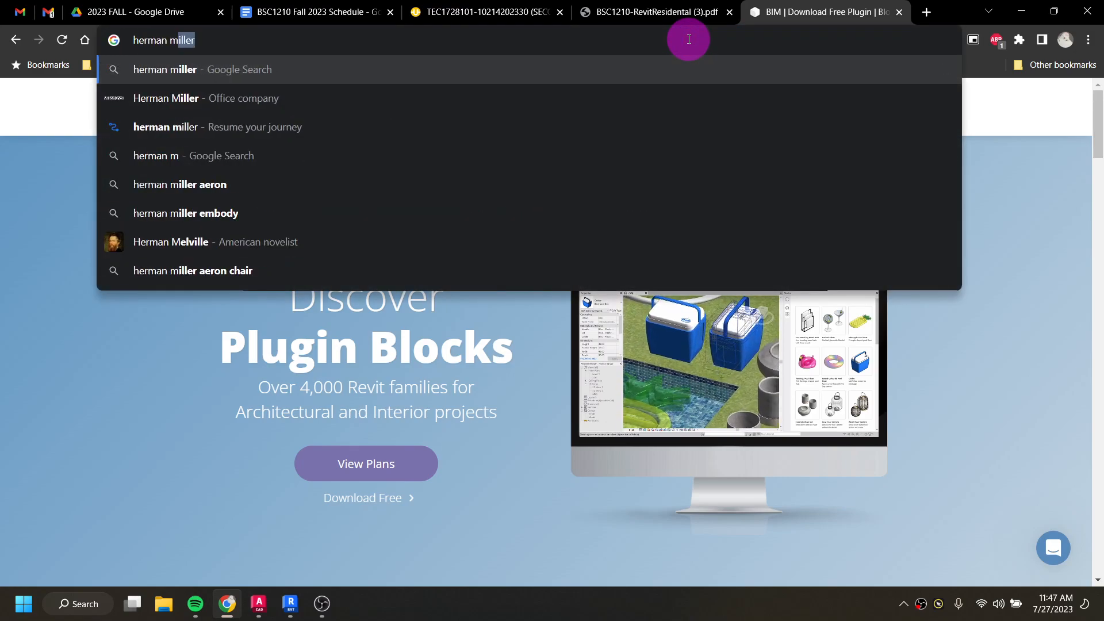
pyautogui.press('Return')
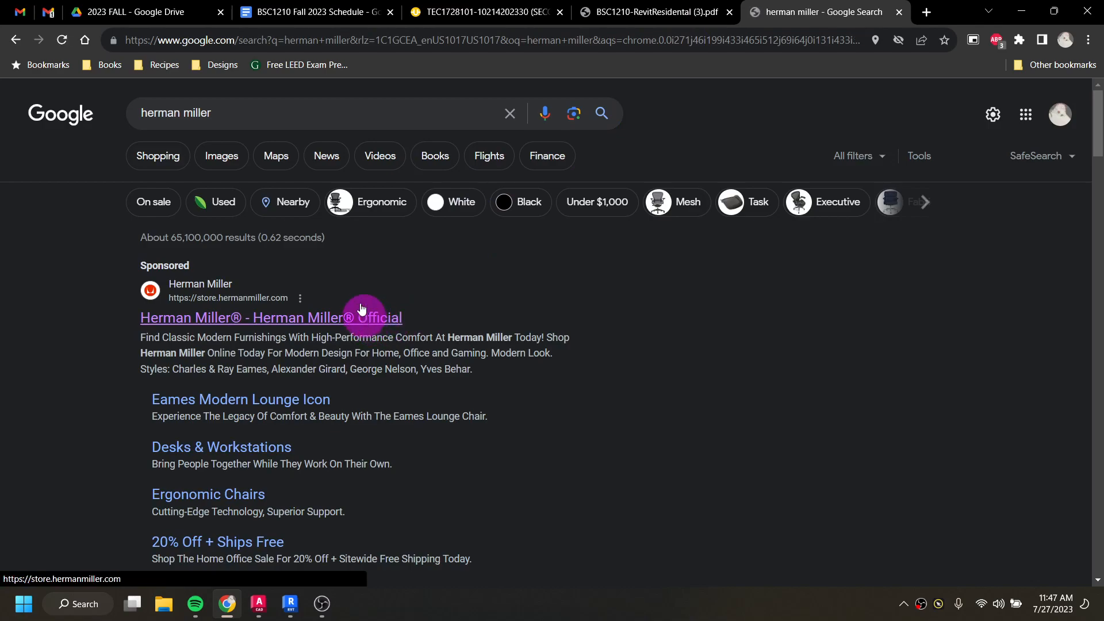
pyautogui.click(325, 122)
pyautogui.write('revit')
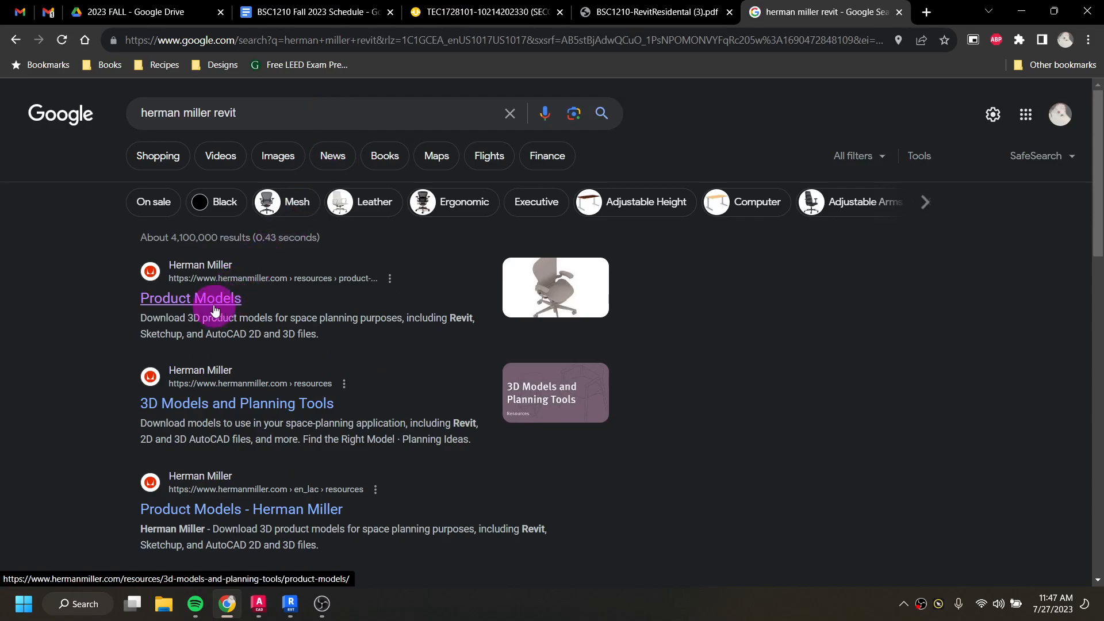
pyautogui.click(212, 301)
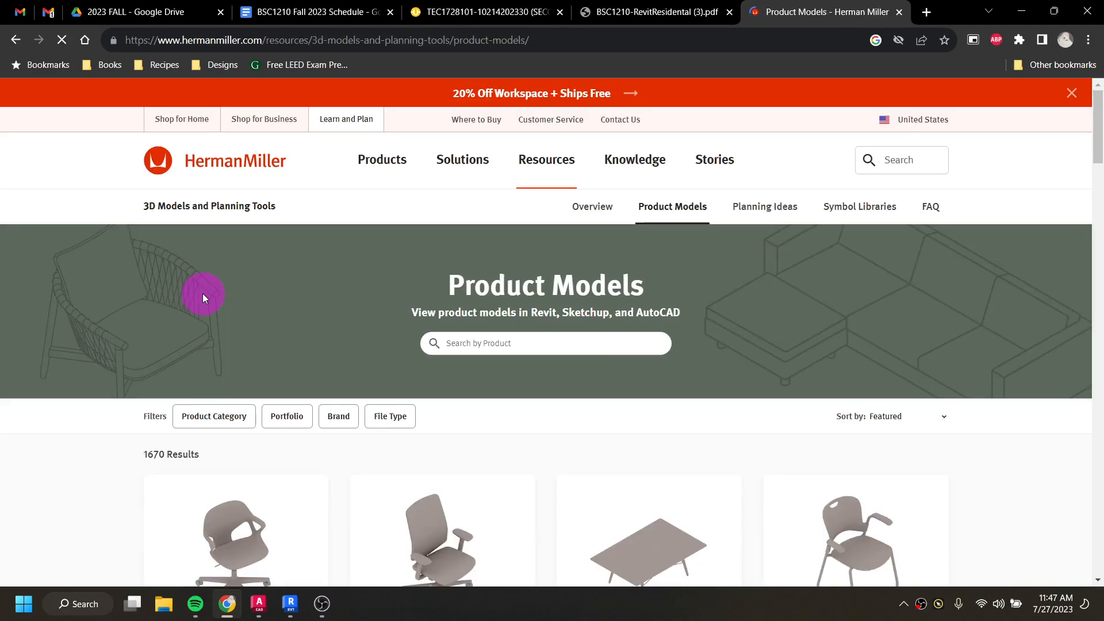
# Look over the downloadable Herman Miller product models and return to Revit
pyautogui.scroll(-1, 336, 336)
pyautogui.scroll(-4, 337, 337)
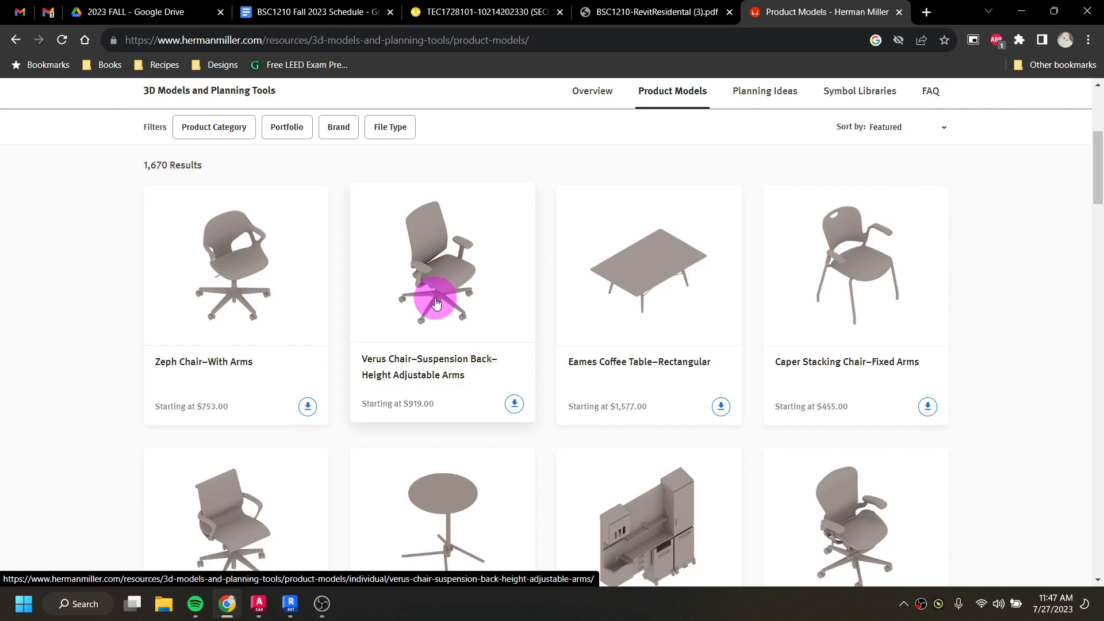
pyautogui.click(1021, 11)
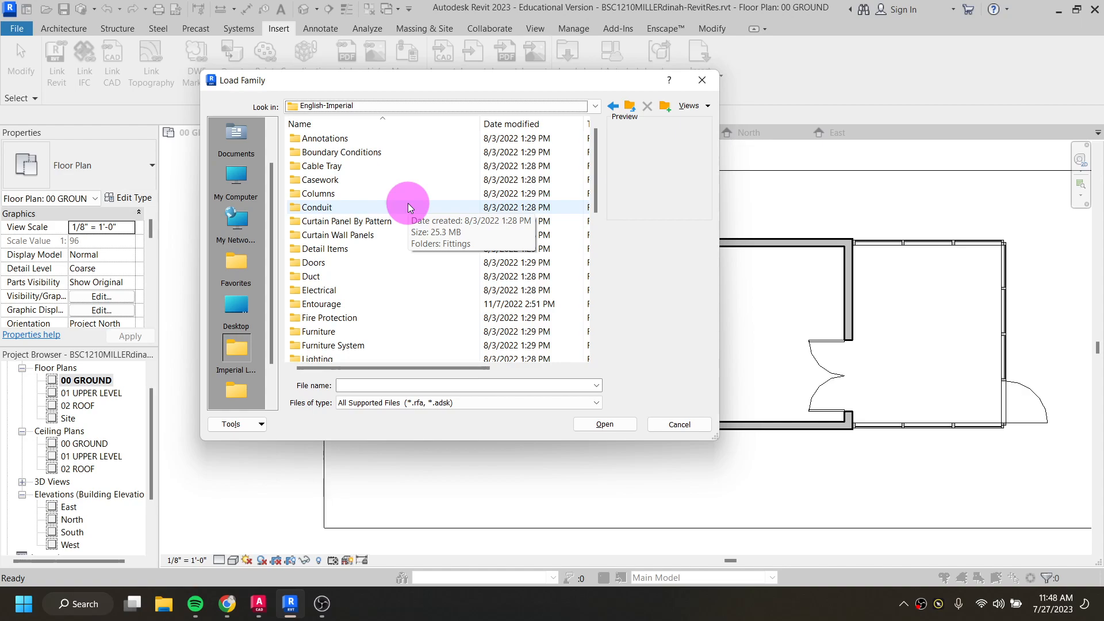
# Look through the Imperial family library and its Doors folder for loadable families without loading any
pyautogui.click(698, 86)
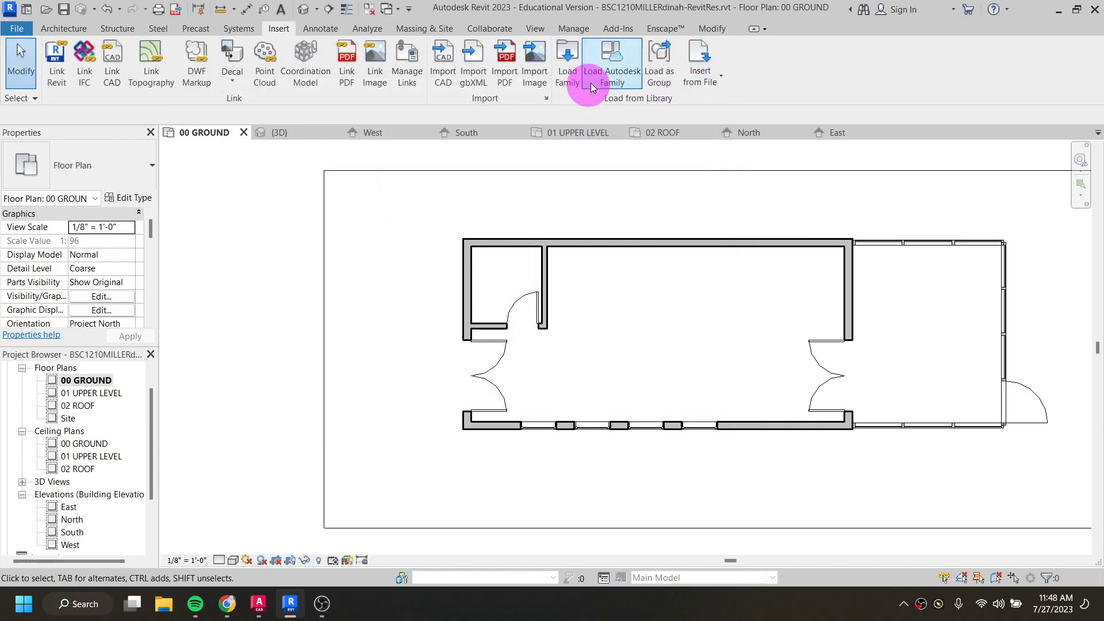
pyautogui.click(578, 65)
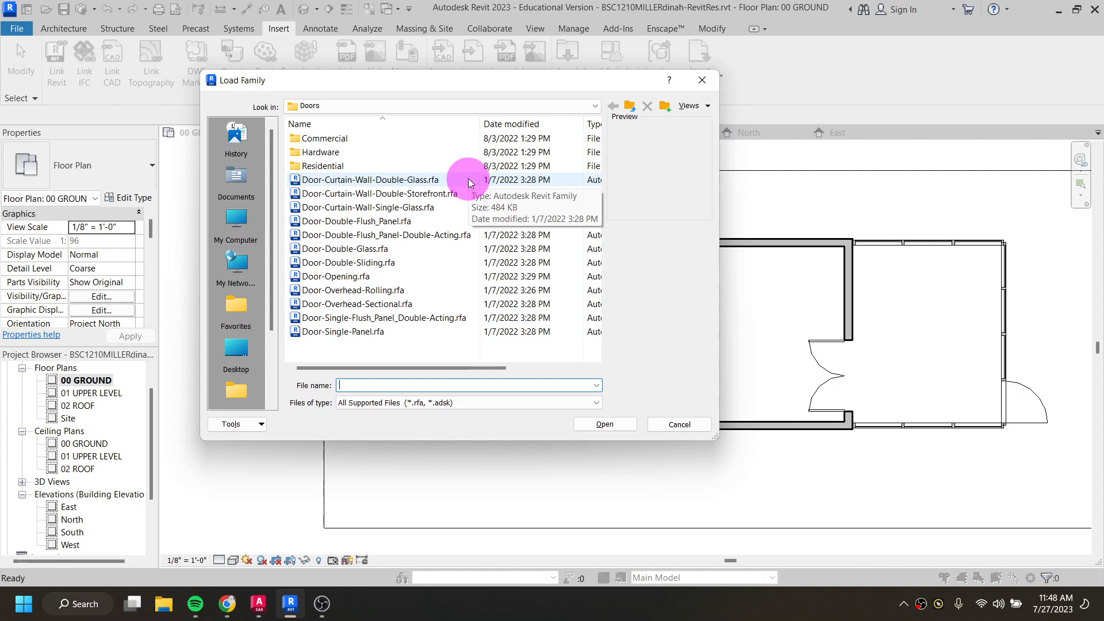
pyautogui.click(701, 81)
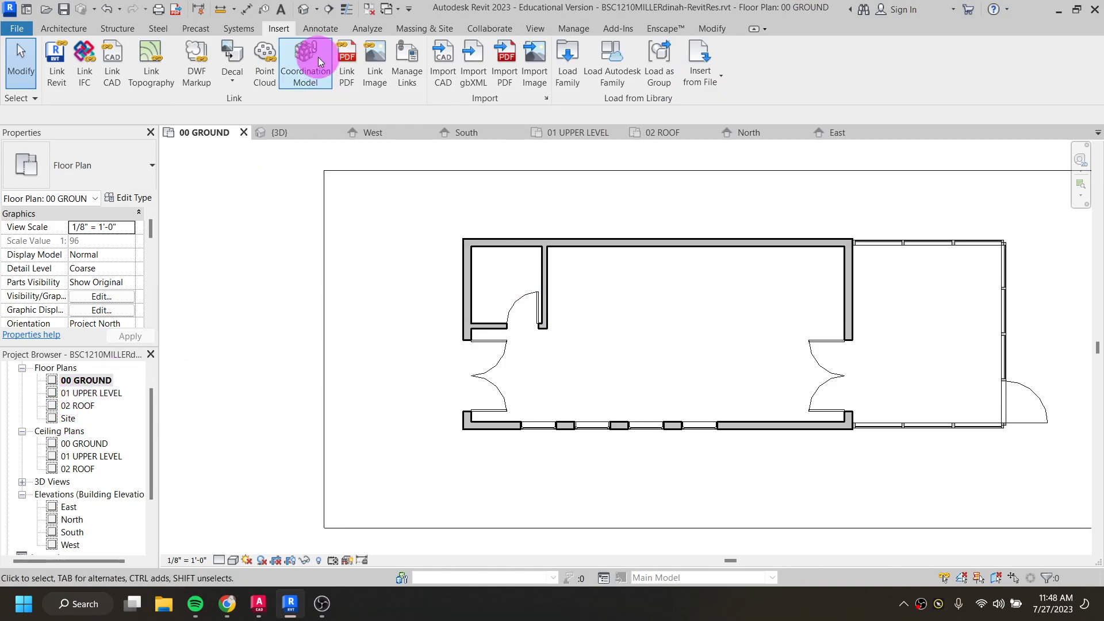
# Open the default 3D view and examine the whole house exterior from its left and front sides
pyautogui.click(304, 9)
pyautogui.scroll(-10, 480, 370)
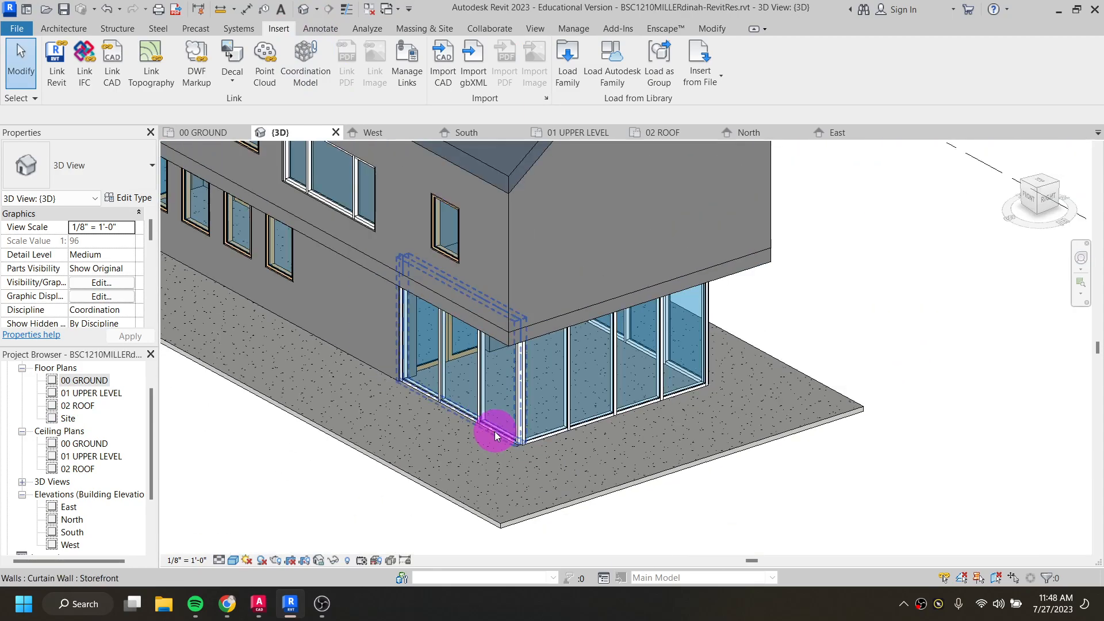
pyautogui.keyDown('shift'); pyautogui.moveTo(385, 418); pyautogui.dragTo(620, 401, button='middle'); pyautogui.keyUp('shift')
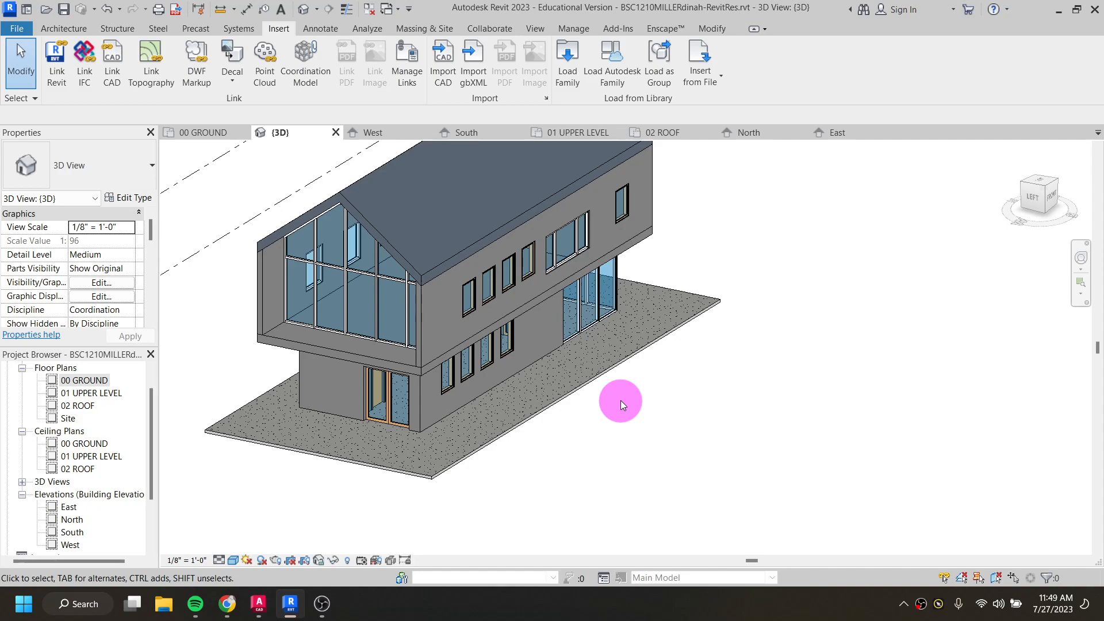
pyautogui.keyDown('shift'); pyautogui.moveTo(665, 338); pyautogui.dragTo(799, 446, button='middle'); pyautogui.keyUp('shift')
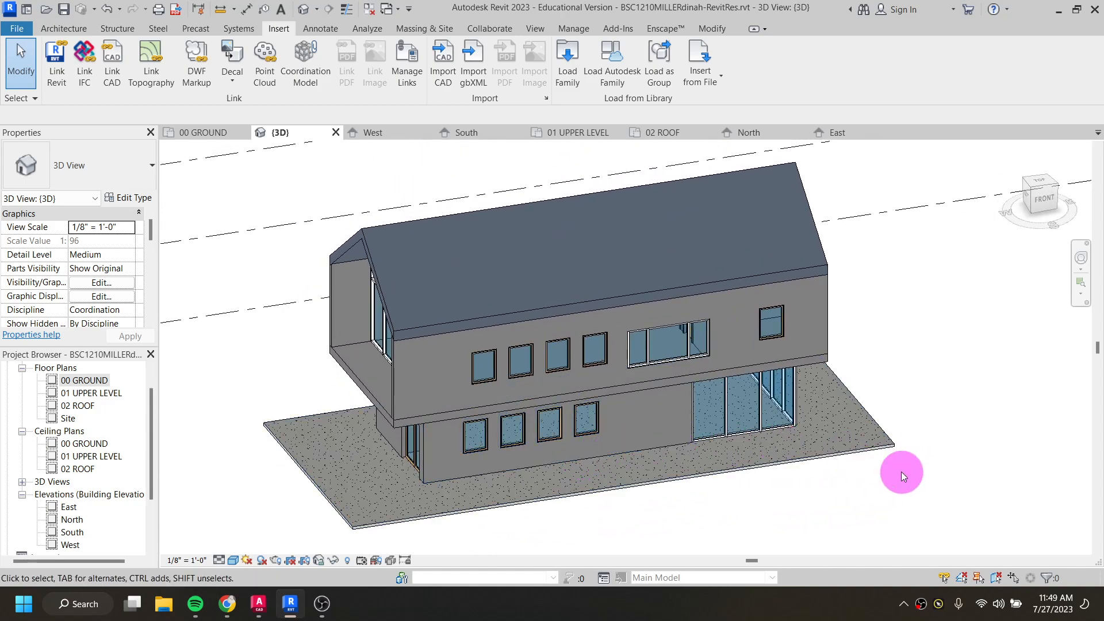